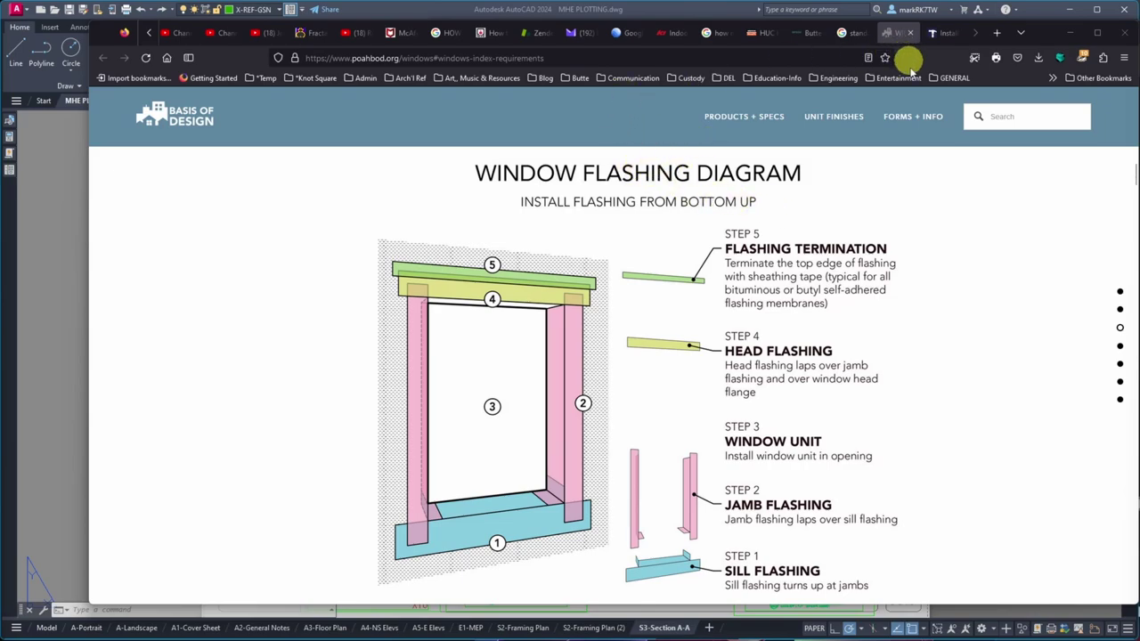
- Capture the window flashing diagram as a snip and bring up its Save As dialog
mouse_move(799, 630)
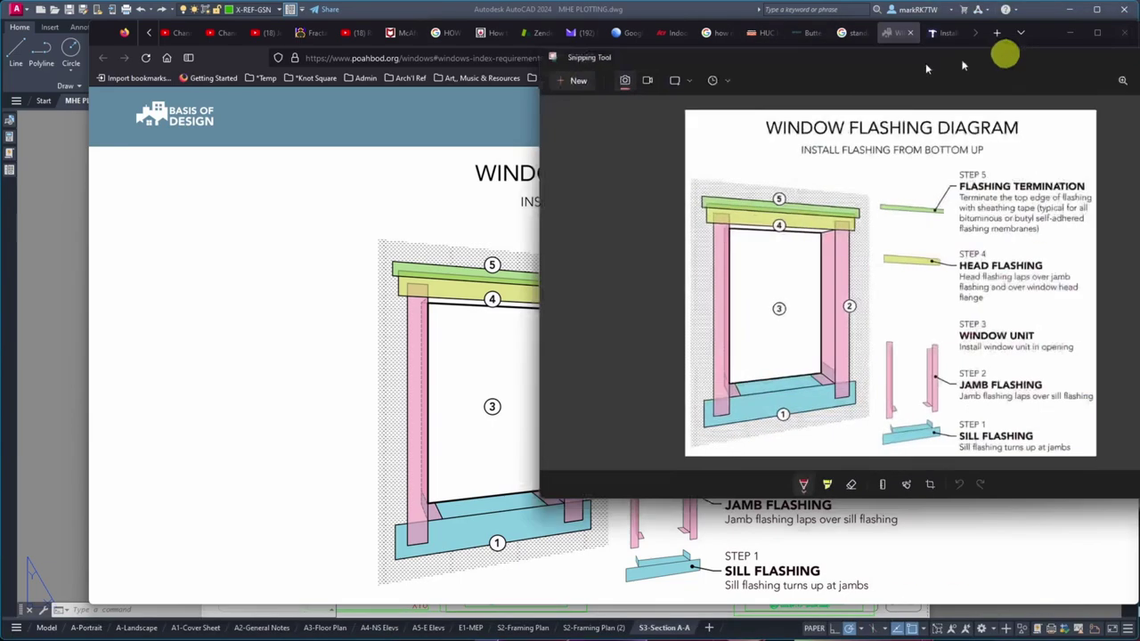
key(alt+F4)
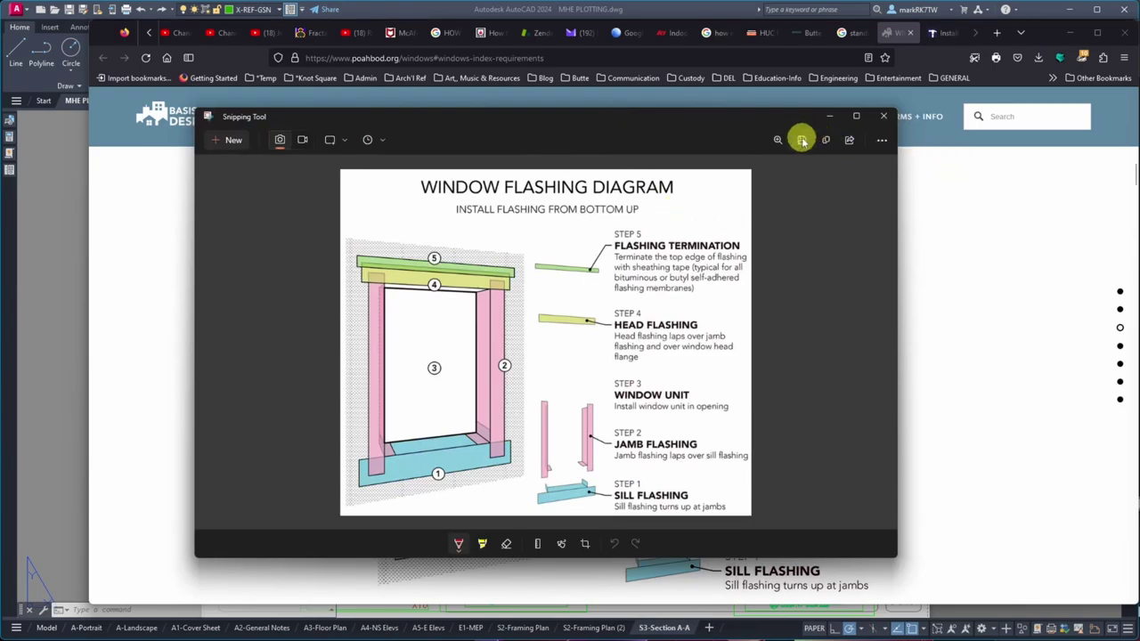
click(801, 140)
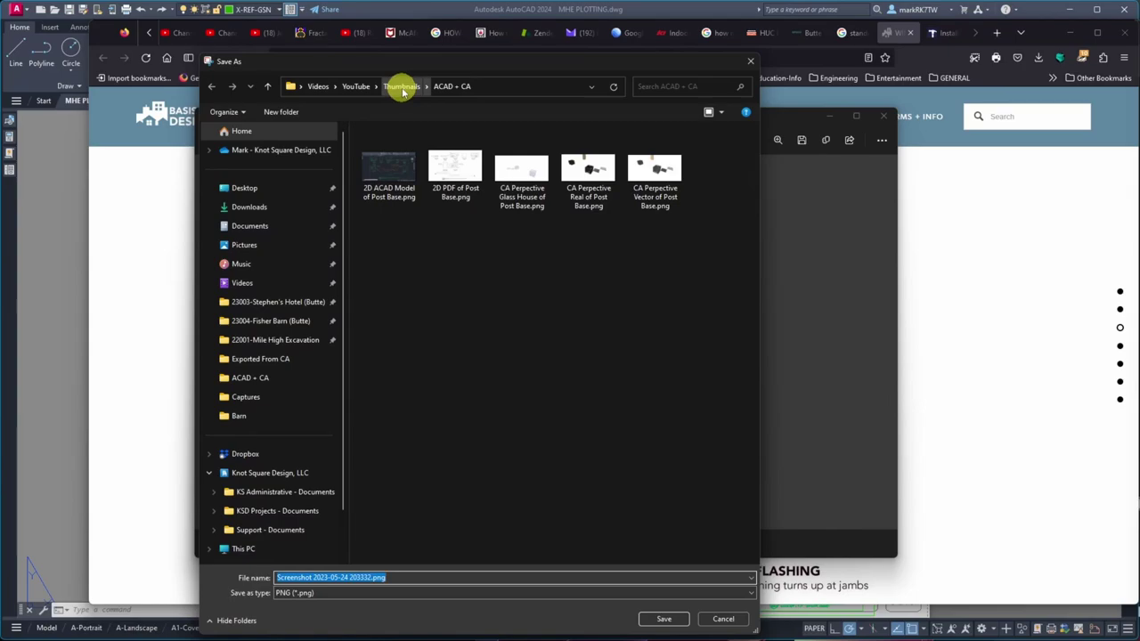
- Create a new folder named Std Dets under Thumbnails and open it
click(402, 88)
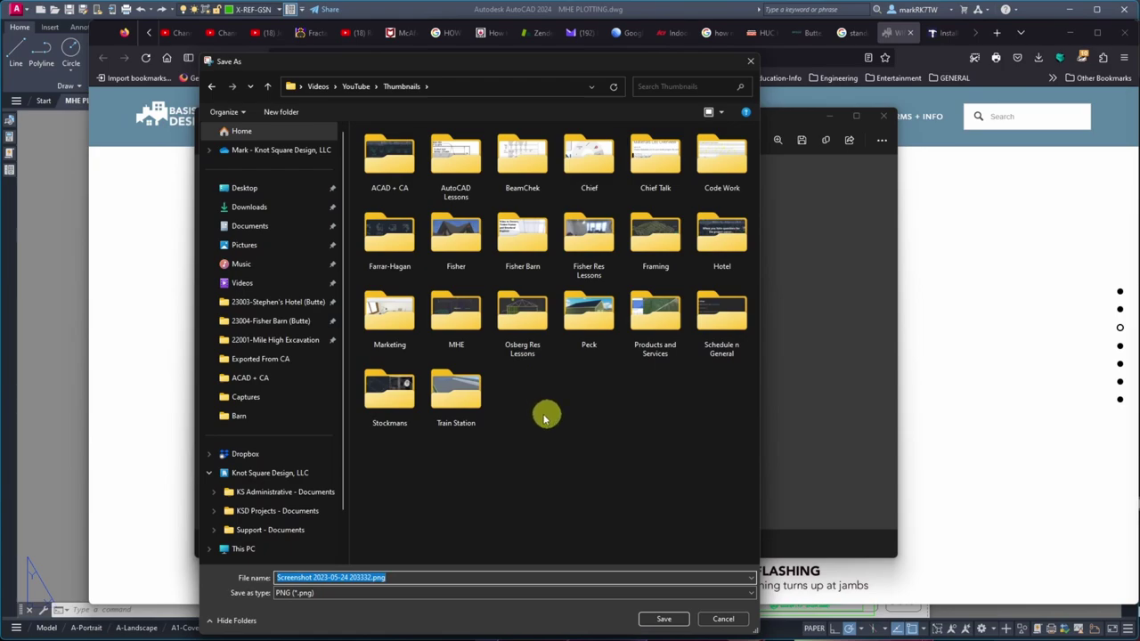
click(282, 111)
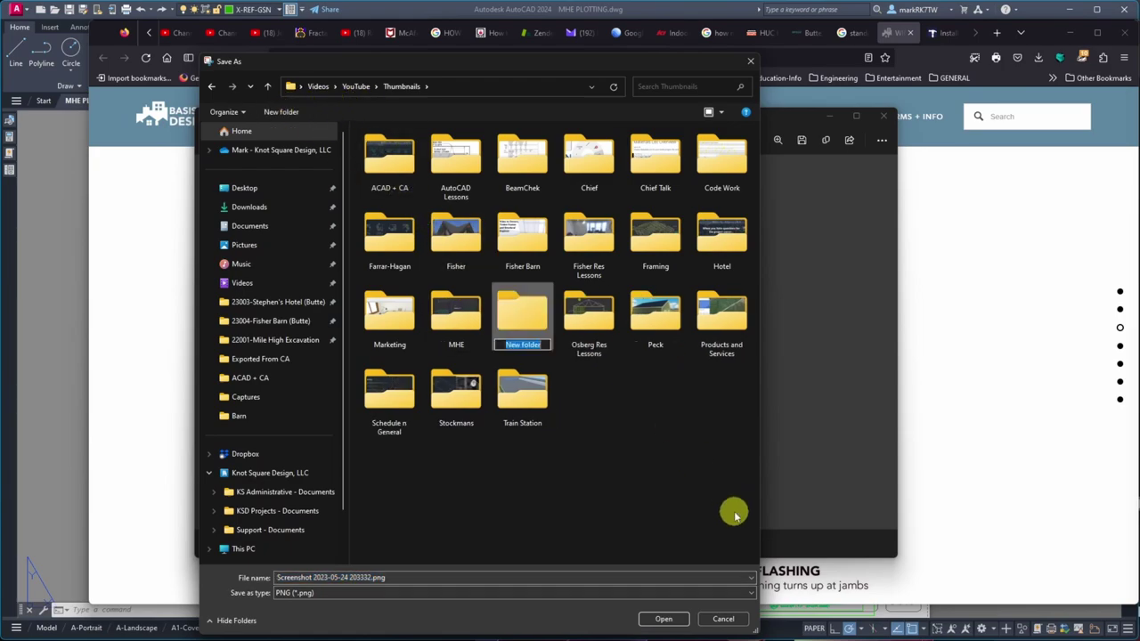
text(Std Det)
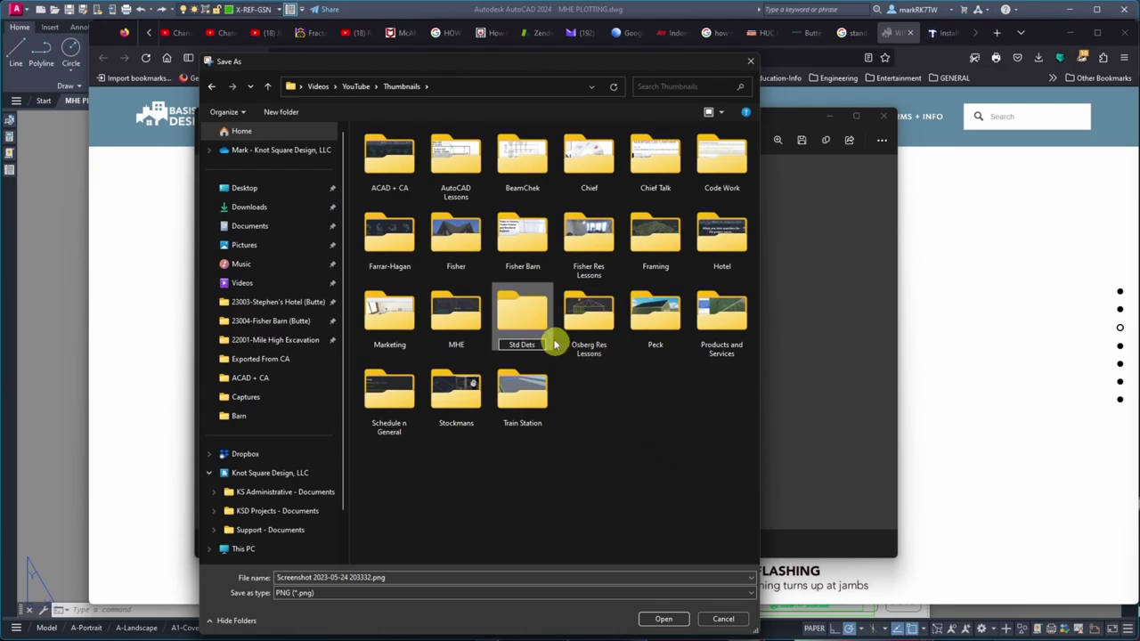
text(s)
key(Return)
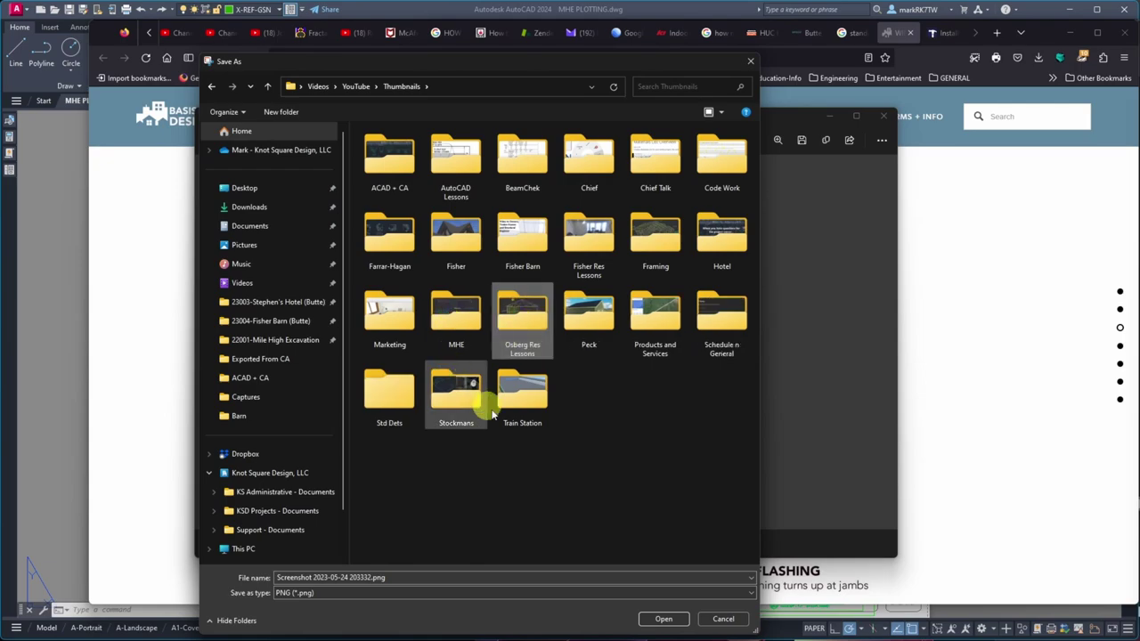
double_click(389, 391)
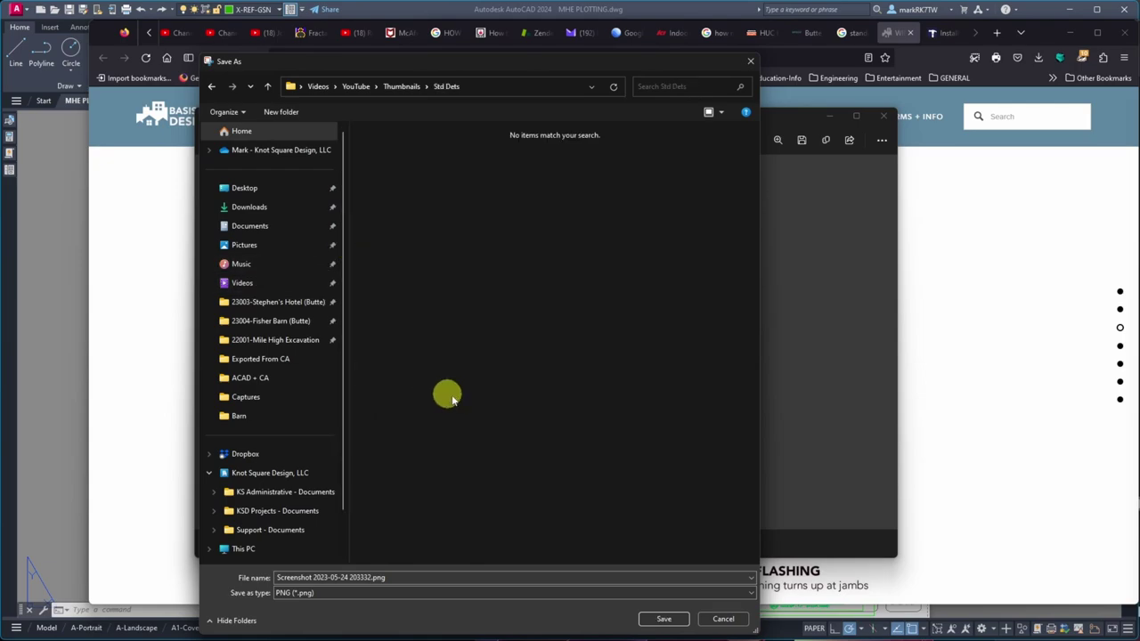
- Save the capture as 'Std 2x6 Wall Wdw Flashing' PNG
click(429, 578)
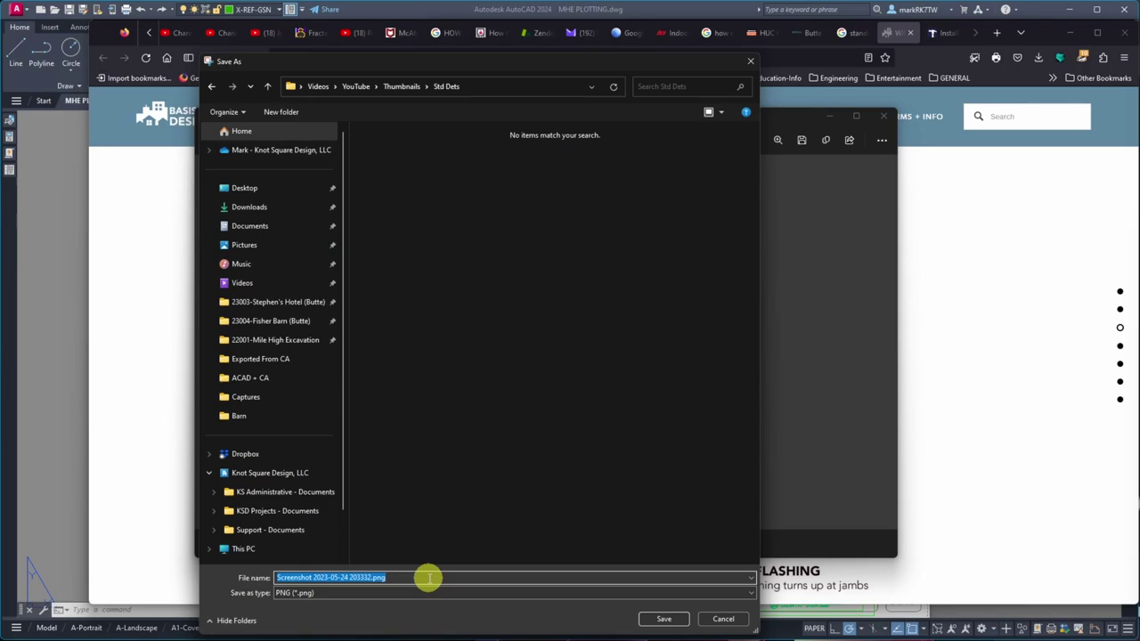
text(Std 2x6 Wall)
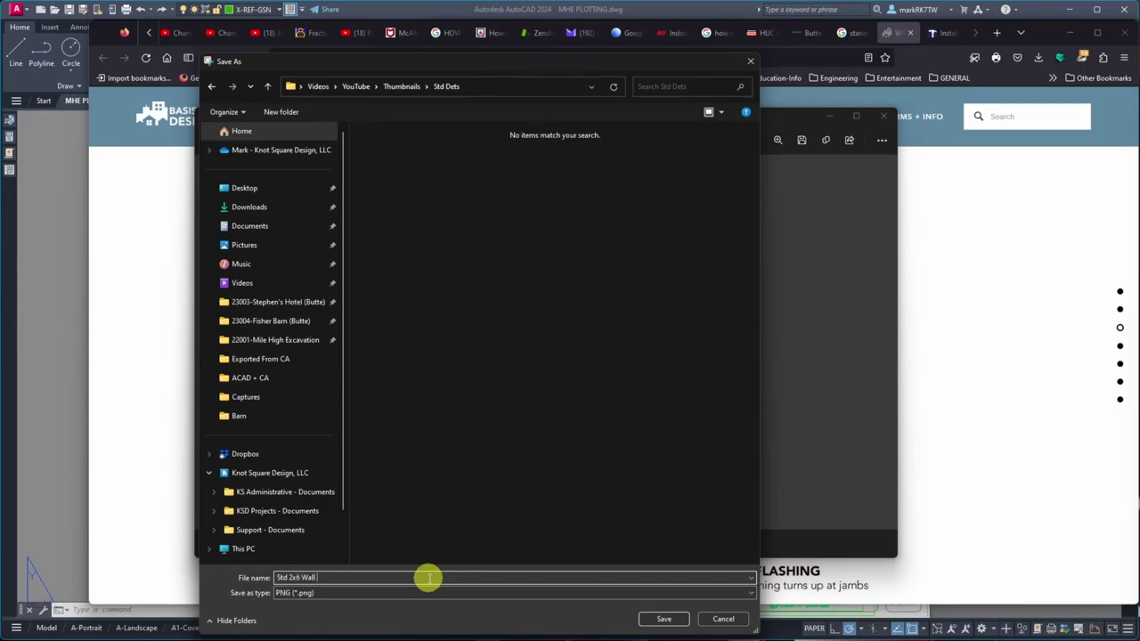
text(w Flashing)
click(669, 624)
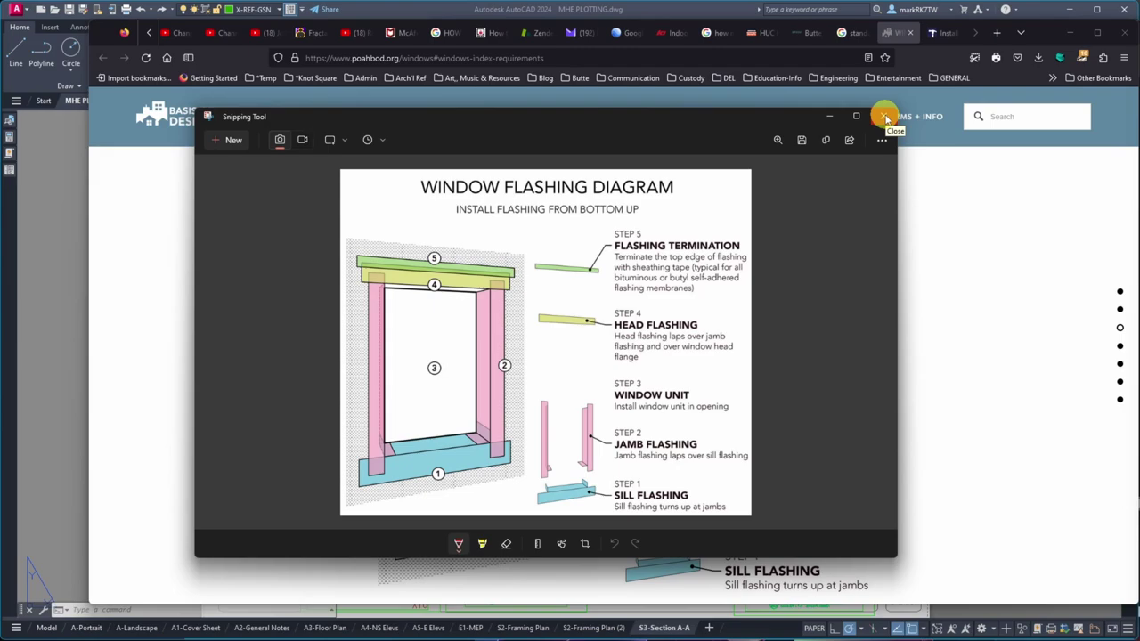
- Close the capture preview, review the Firefox diagram page, and return to AutoCAD
click(885, 118)
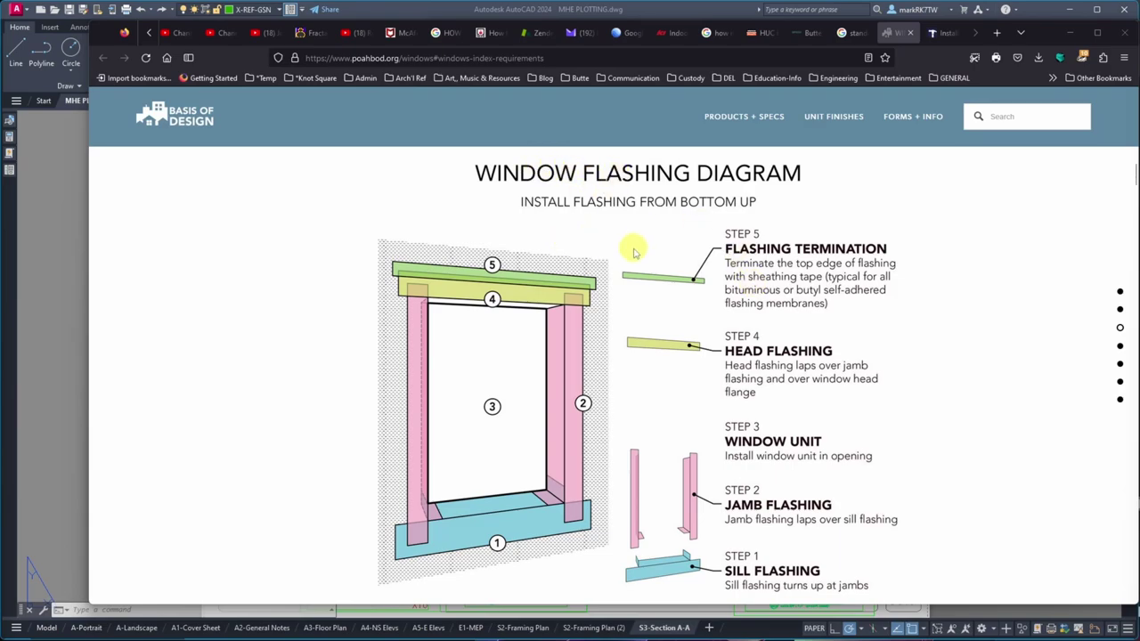
scroll(634, 251, down, 3)
scroll(634, 253, up, 3)
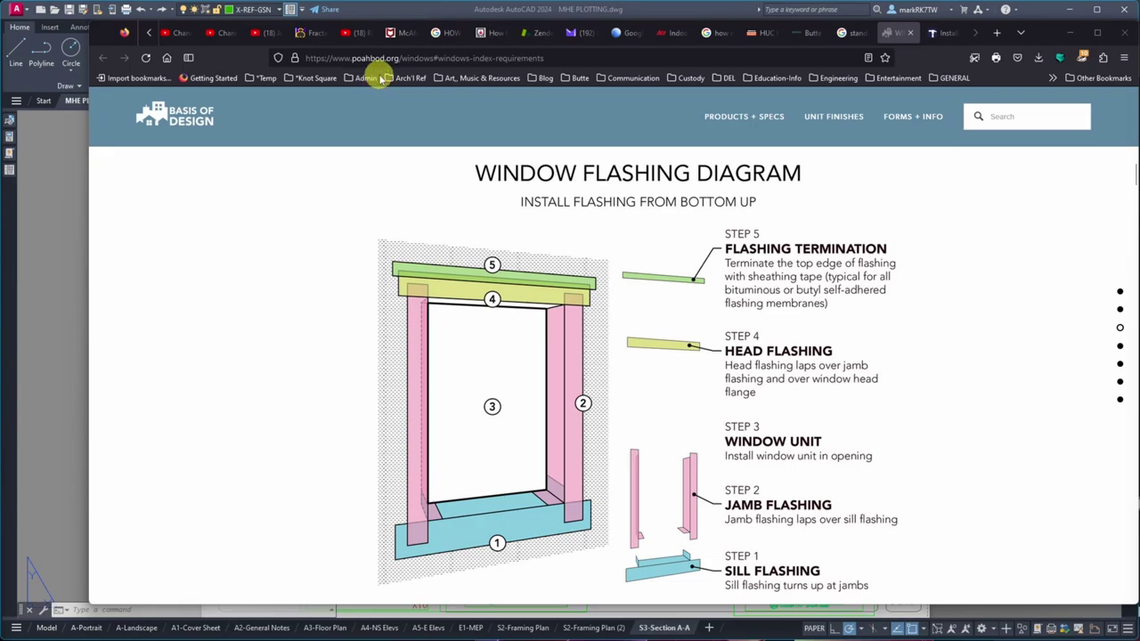
click(456, 13)
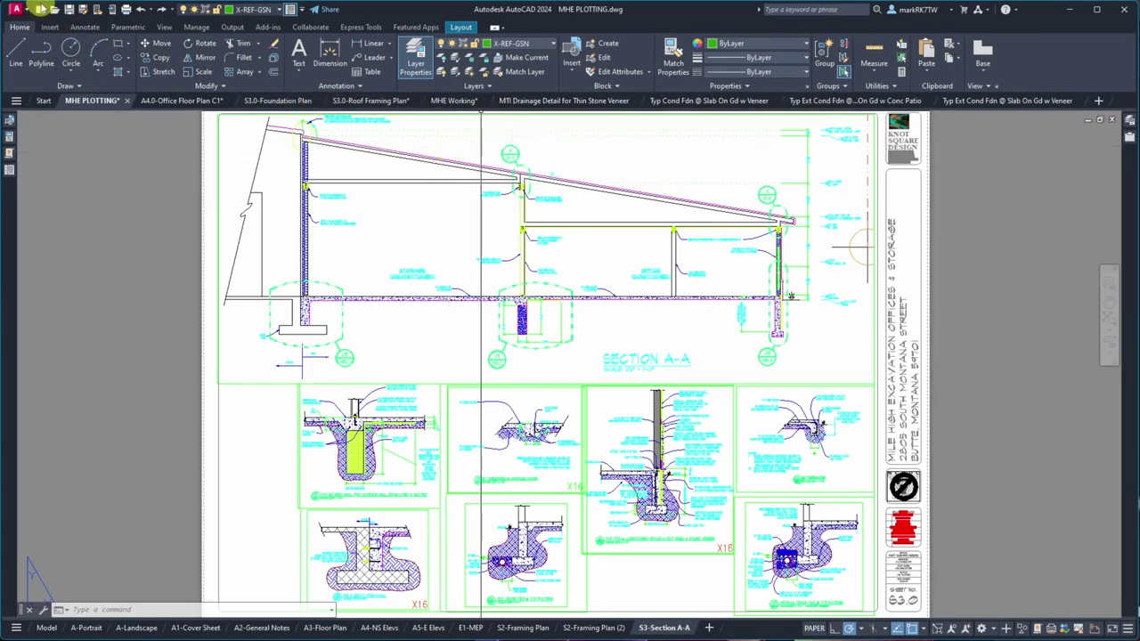
- Create a drawing from 2024 Detail Template.dwt with X-REF1 current, and begin an Attach
key(ctrl+n)
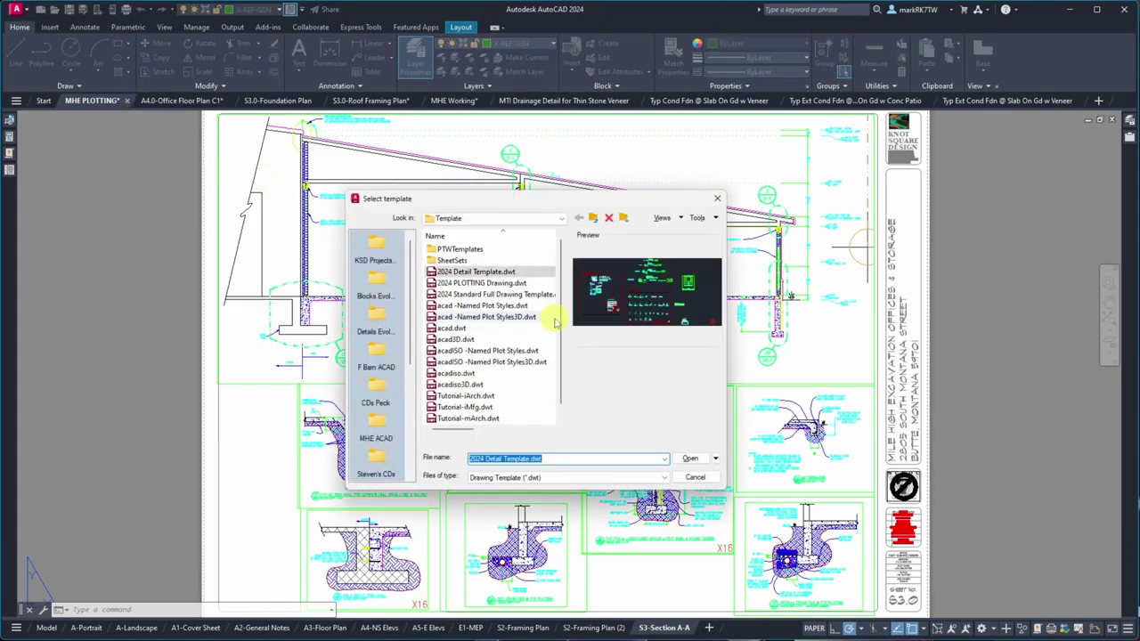
click(693, 458)
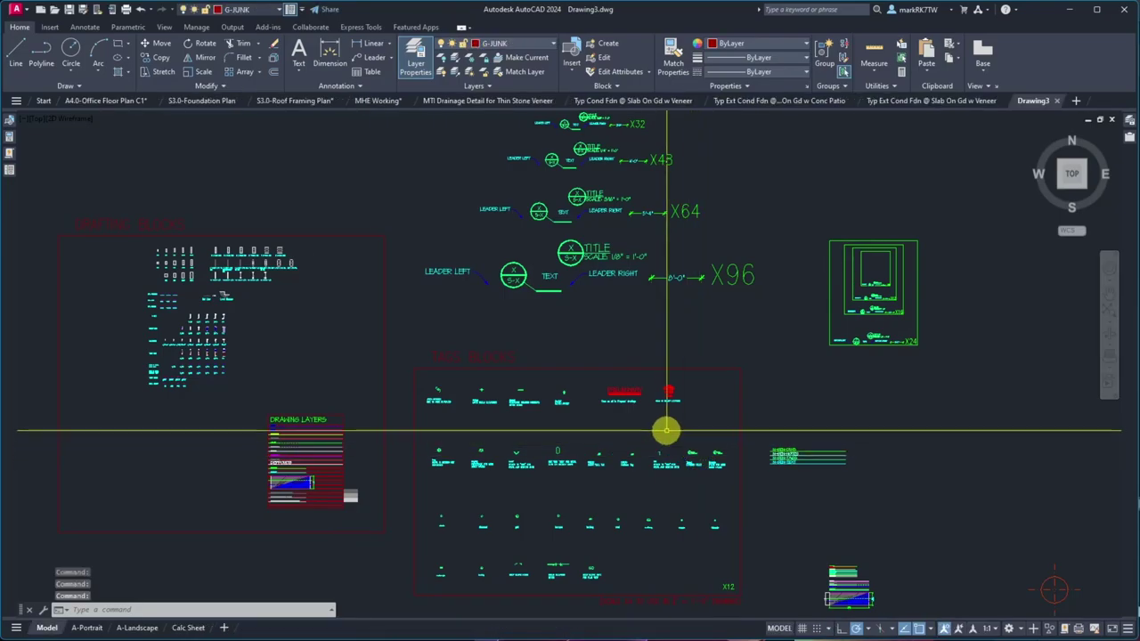
click(256, 11)
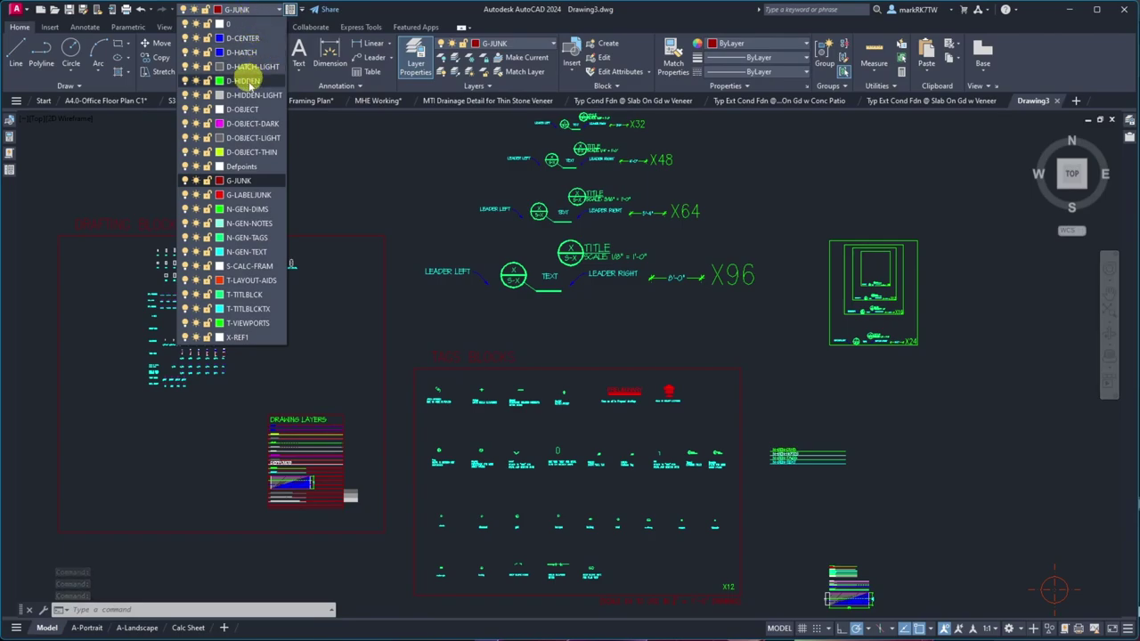
click(235, 338)
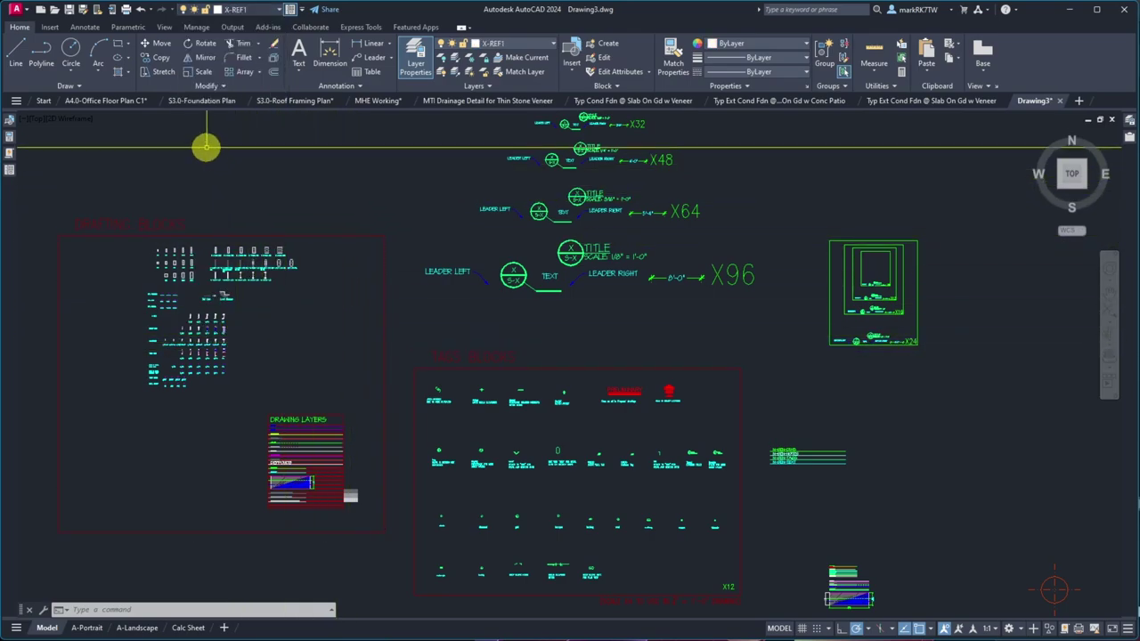
click(50, 26)
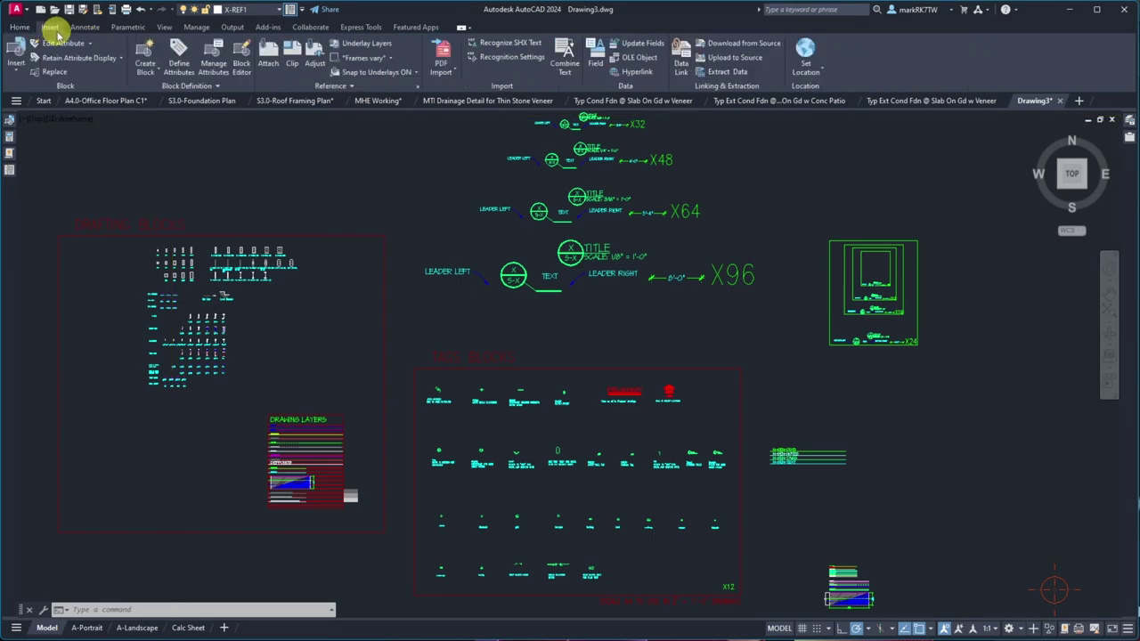
click(283, 62)
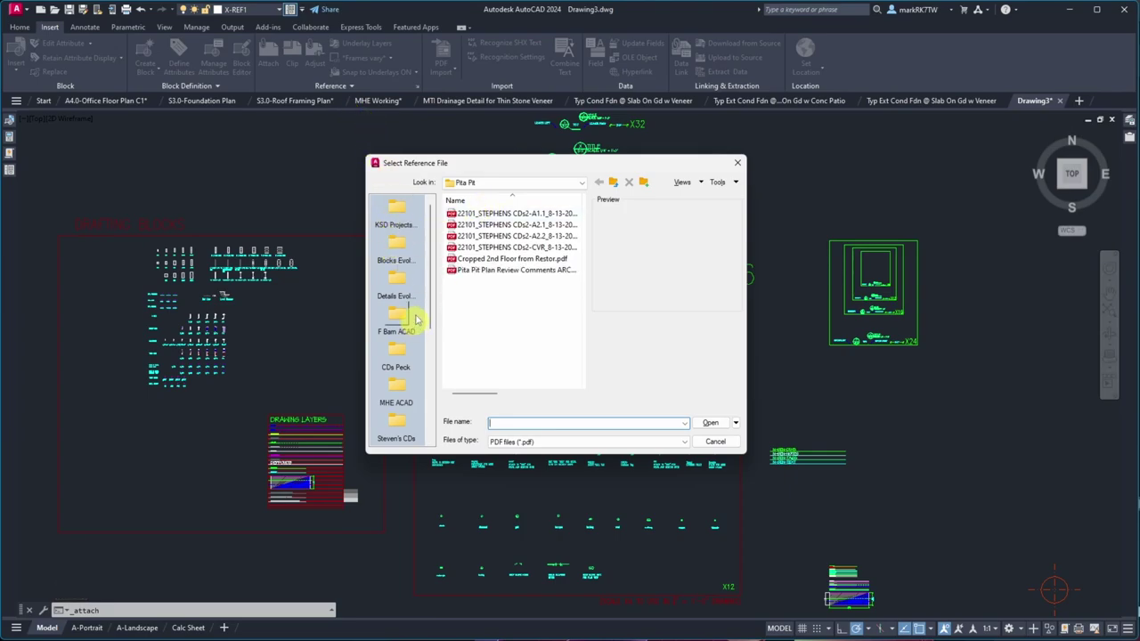
- Browse to Videos > YouTube > Thumbnails > Std Dets and open Std 2x6 Wall Wdw Flashing.png for attaching
drag(432, 308, 437, 405)
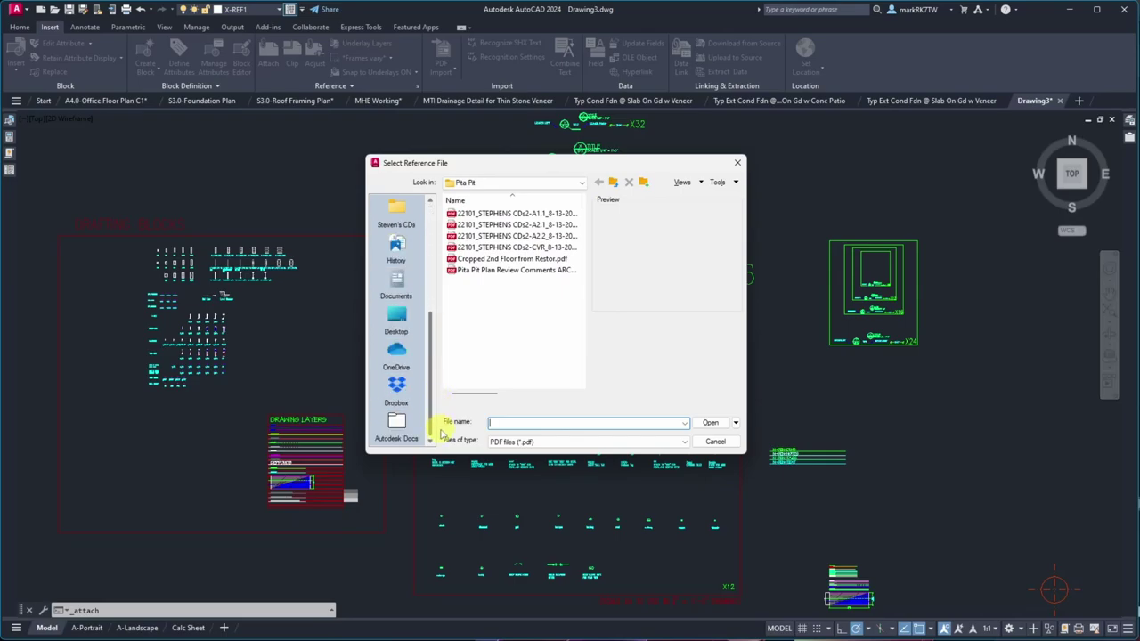
click(580, 183)
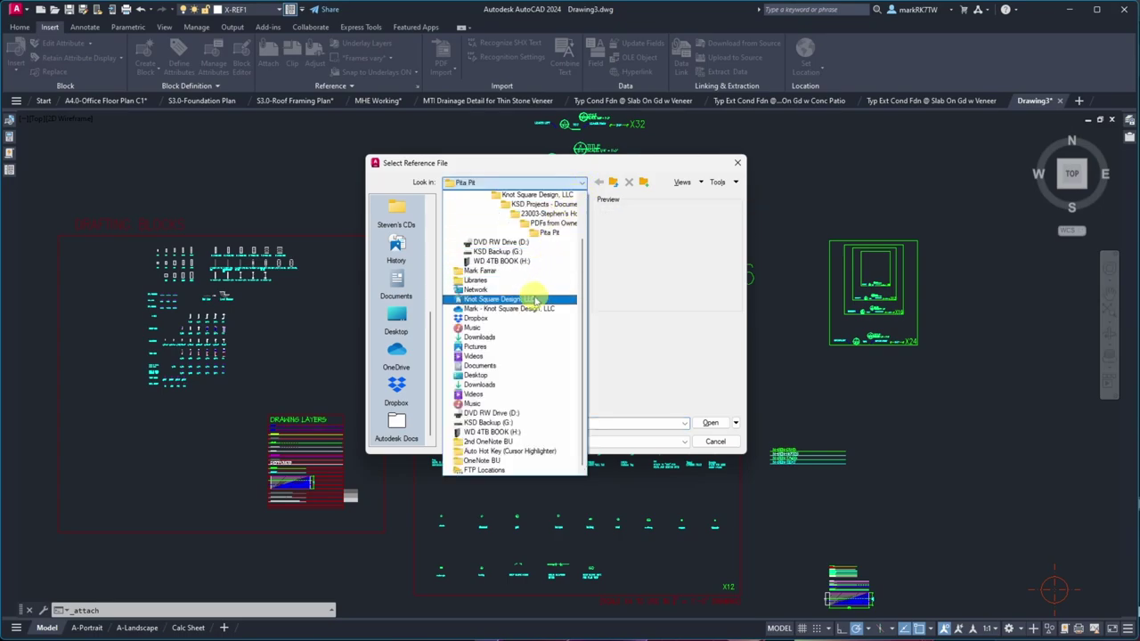
click(527, 357)
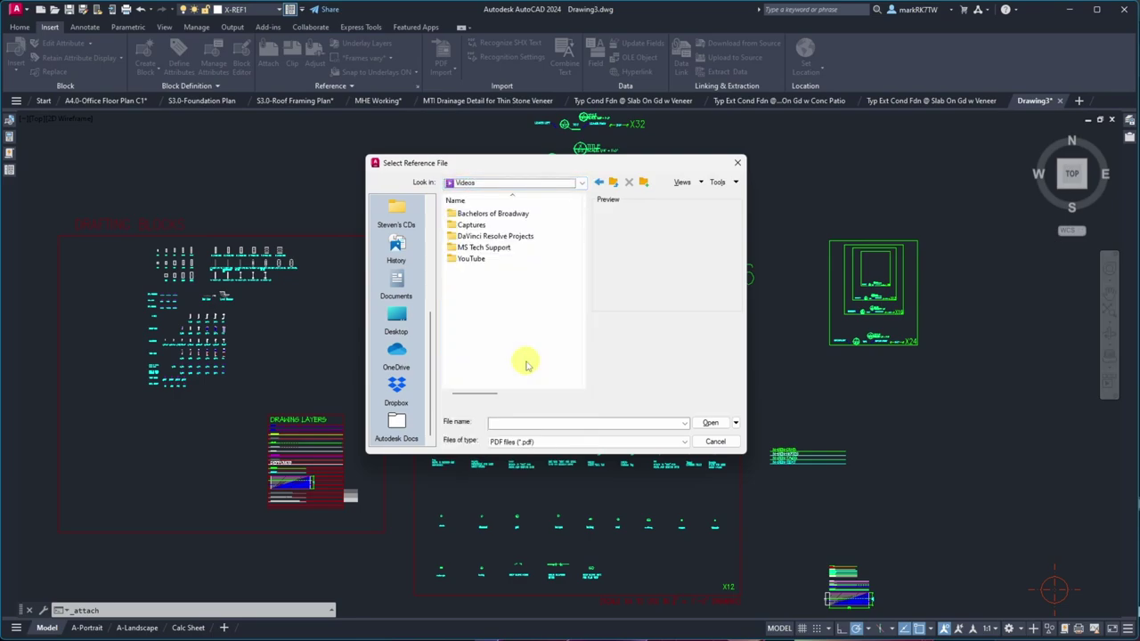
double_click(467, 258)
double_click(472, 236)
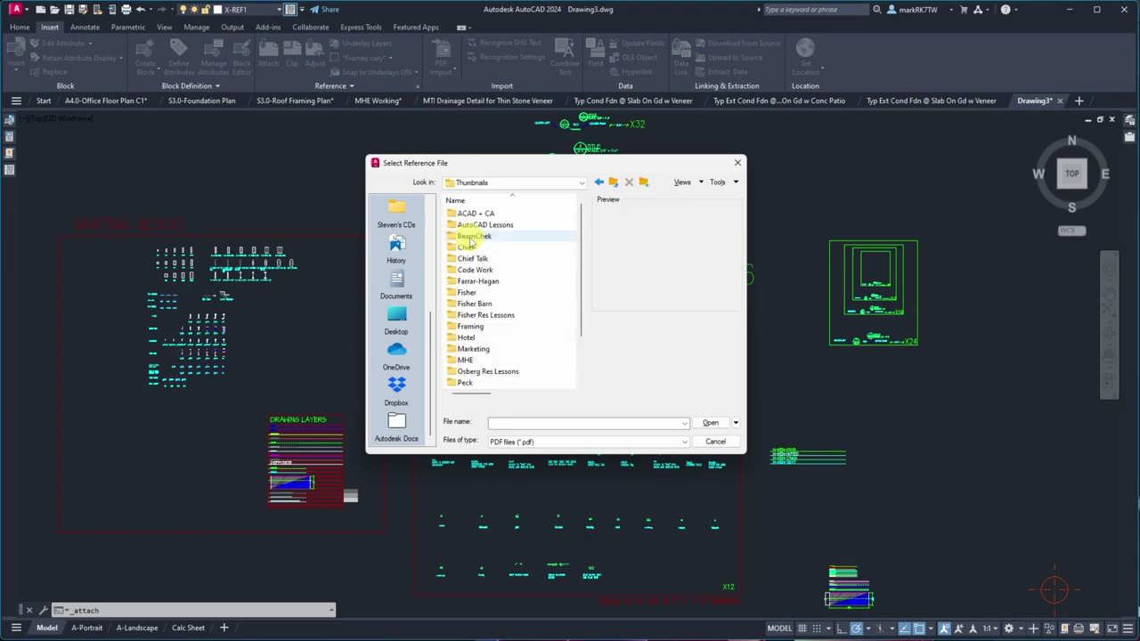
scroll(466, 377, down, 2)
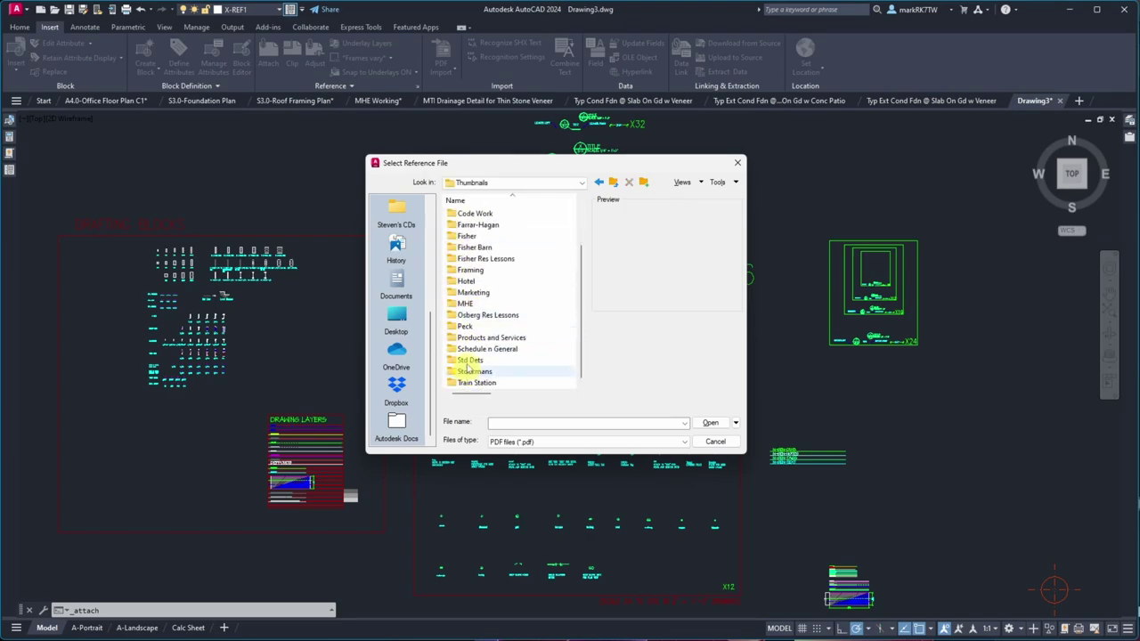
double_click(468, 361)
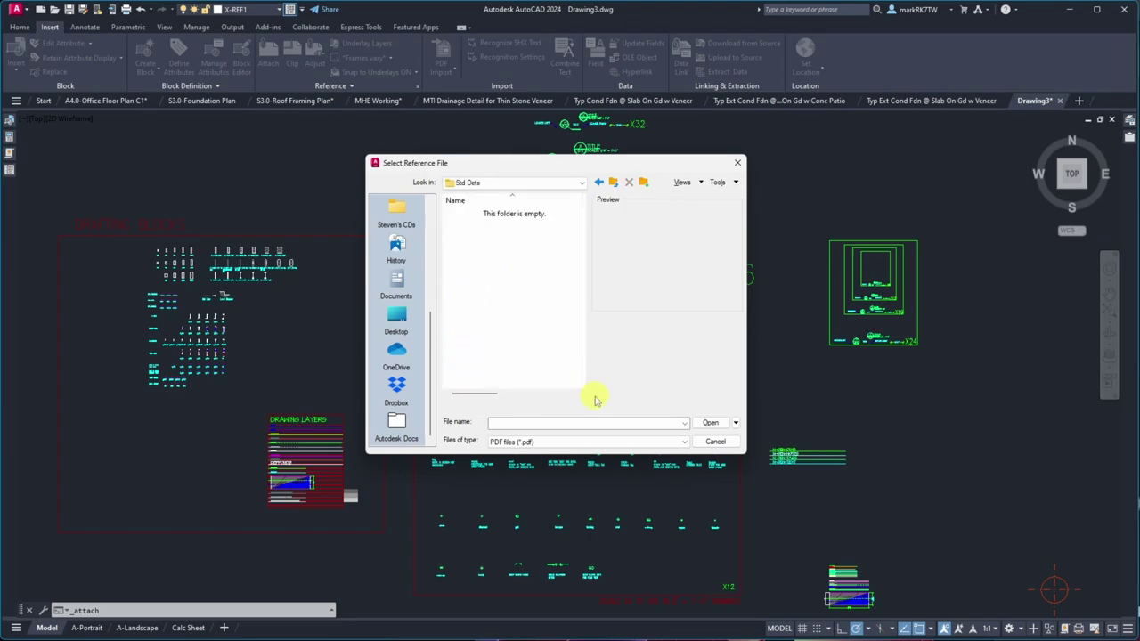
click(686, 441)
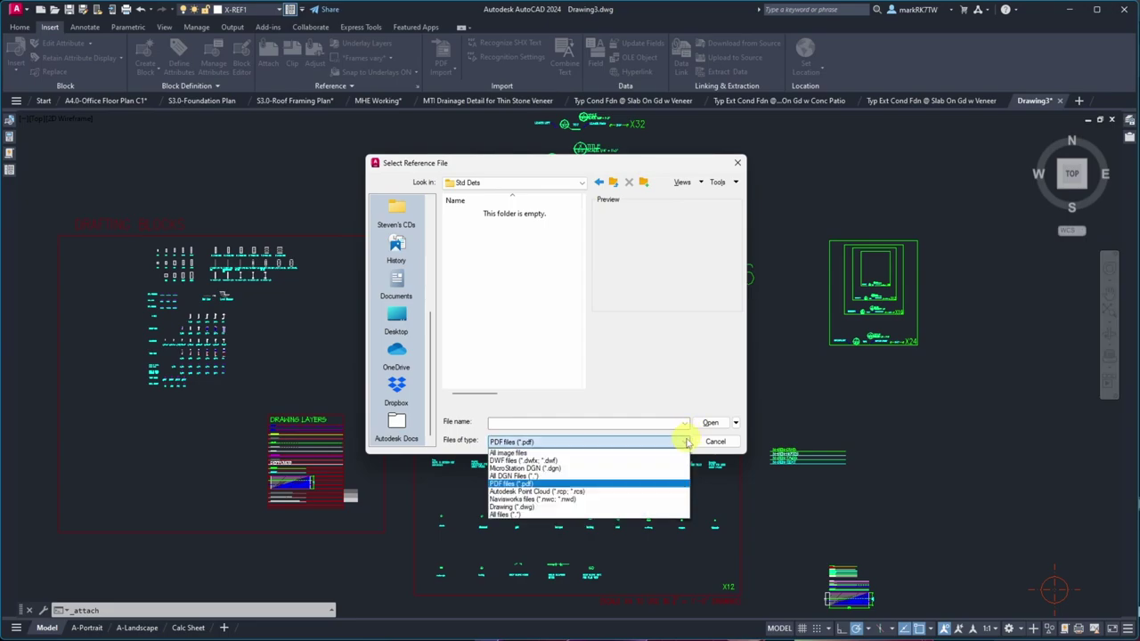
click(631, 454)
click(495, 215)
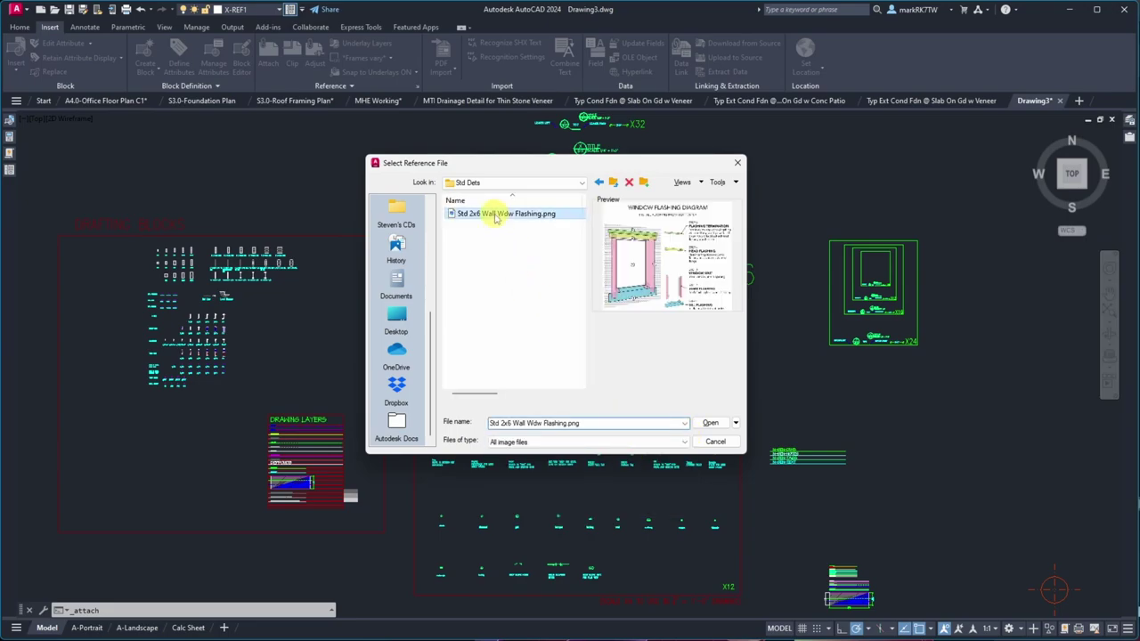
click(699, 424)
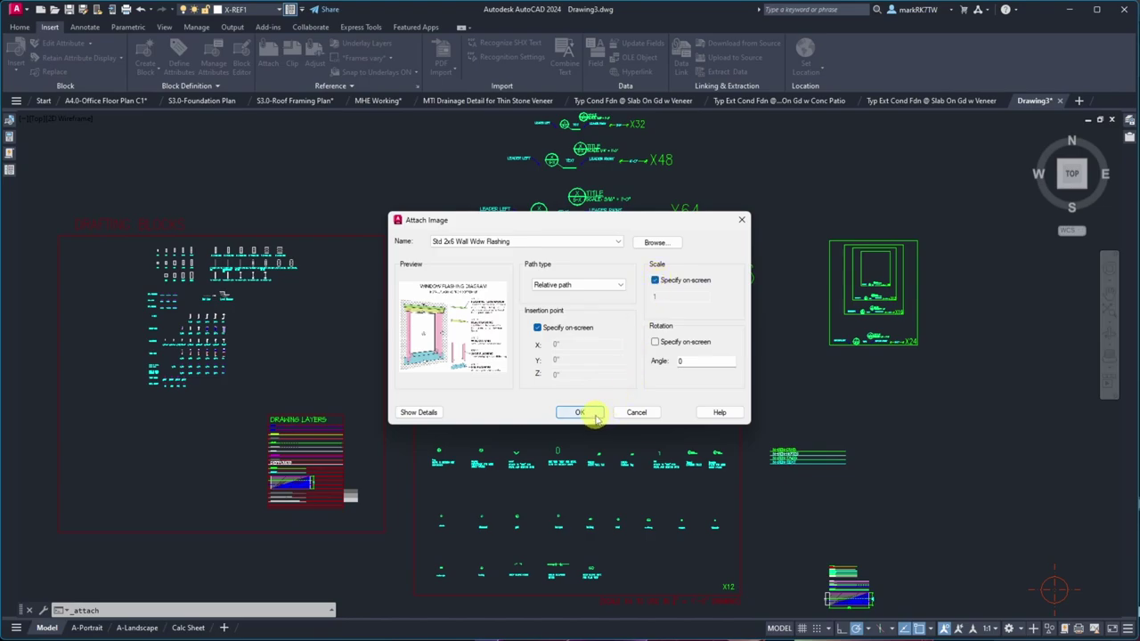
- Attach the flashing diagram image, picking its insertion point and scale inside the X12 frame
click(591, 414)
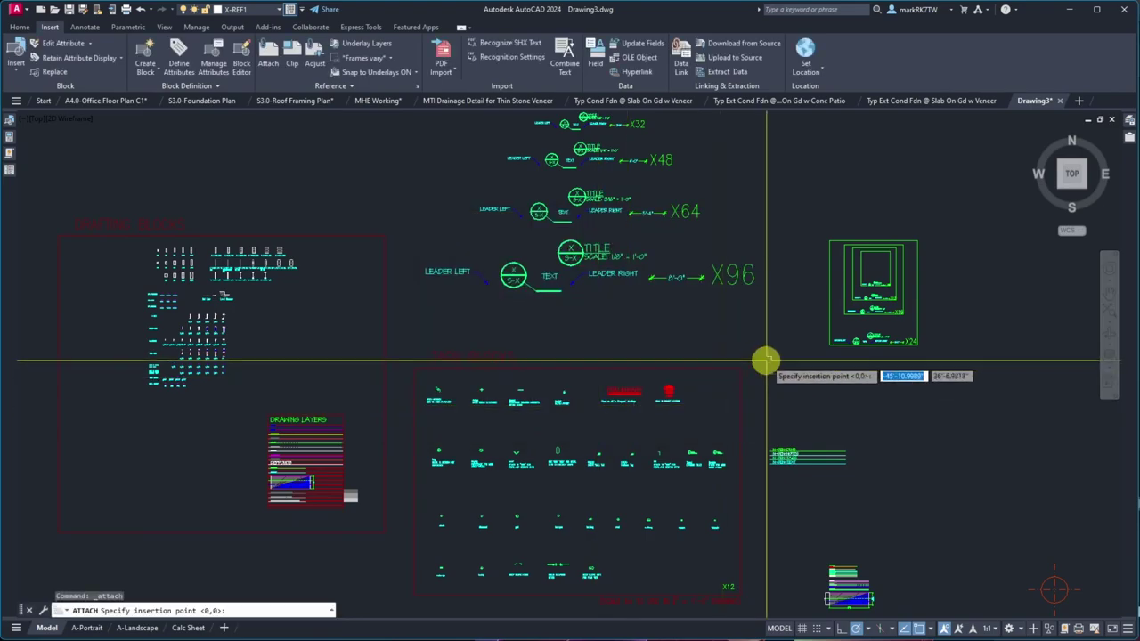
scroll(885, 267, up, 5)
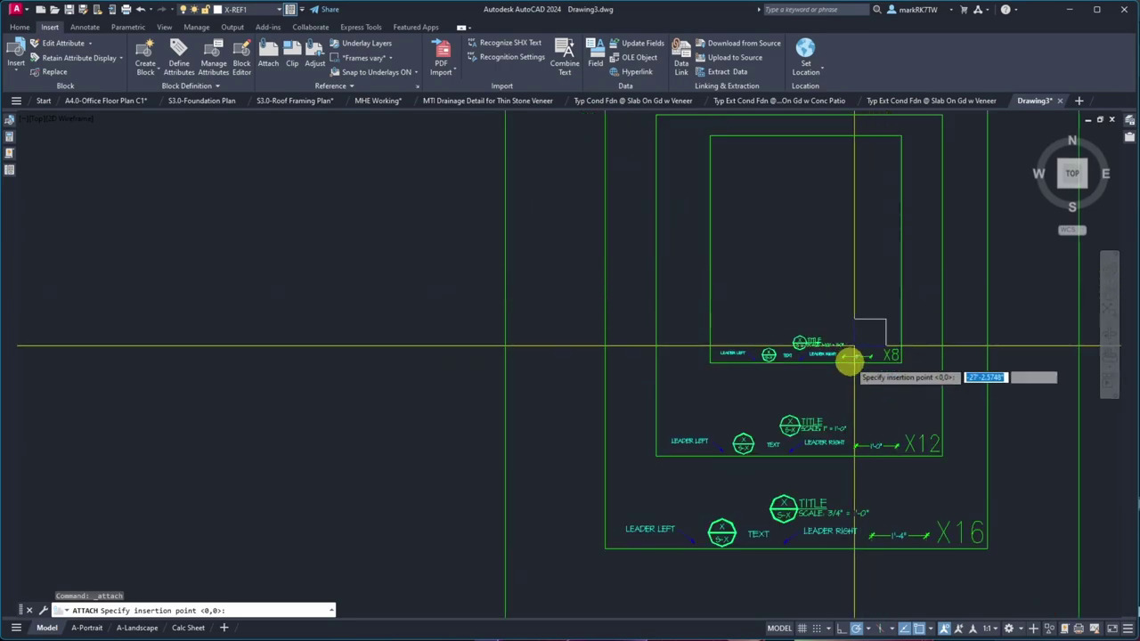
scroll(833, 488, up, 2)
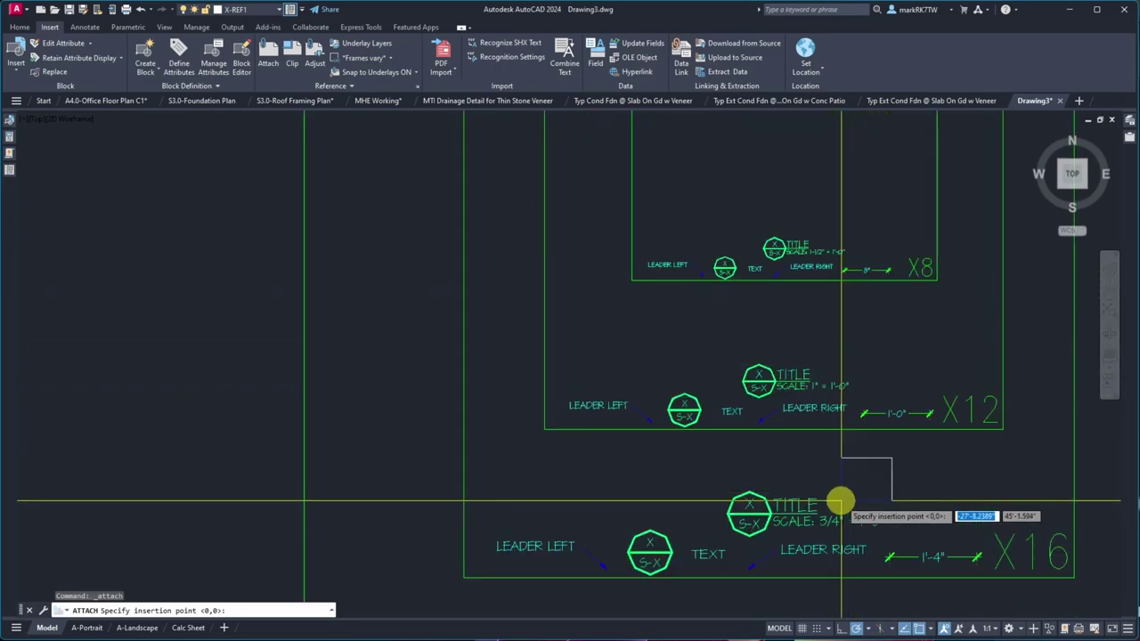
scroll(634, 472, down, 2)
scroll(634, 472, down, 4)
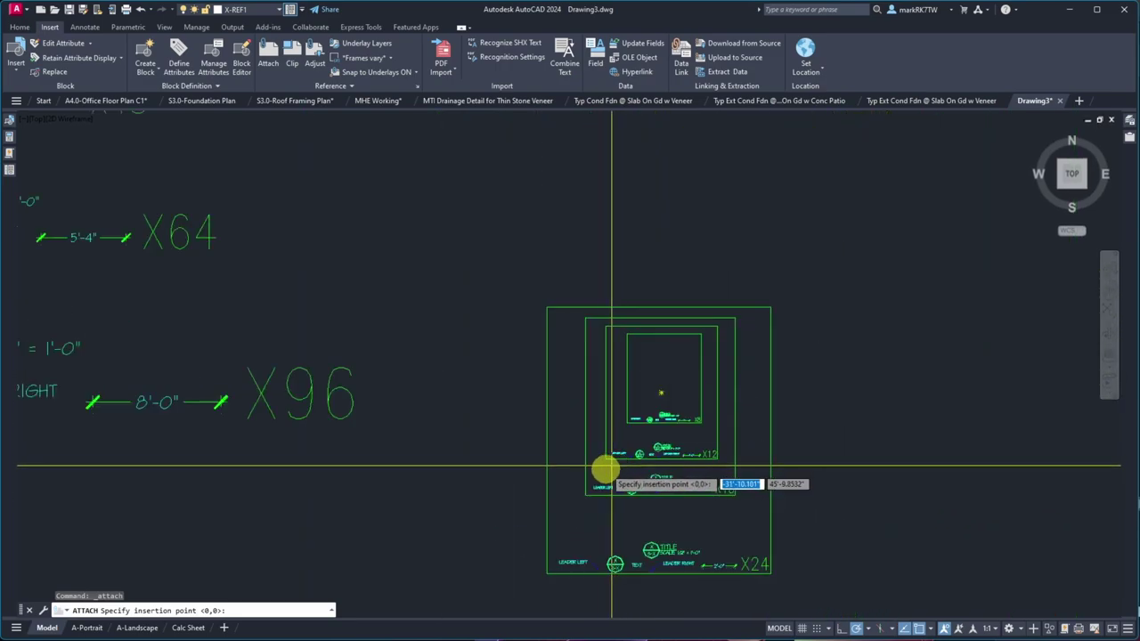
scroll(599, 490, up, 4)
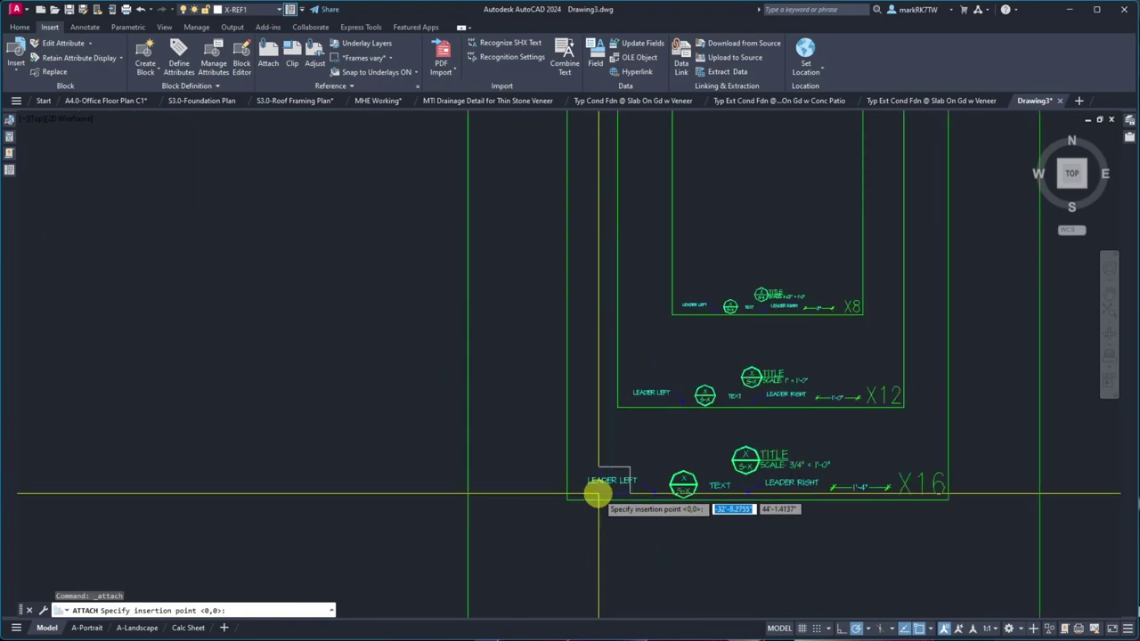
click(644, 350)
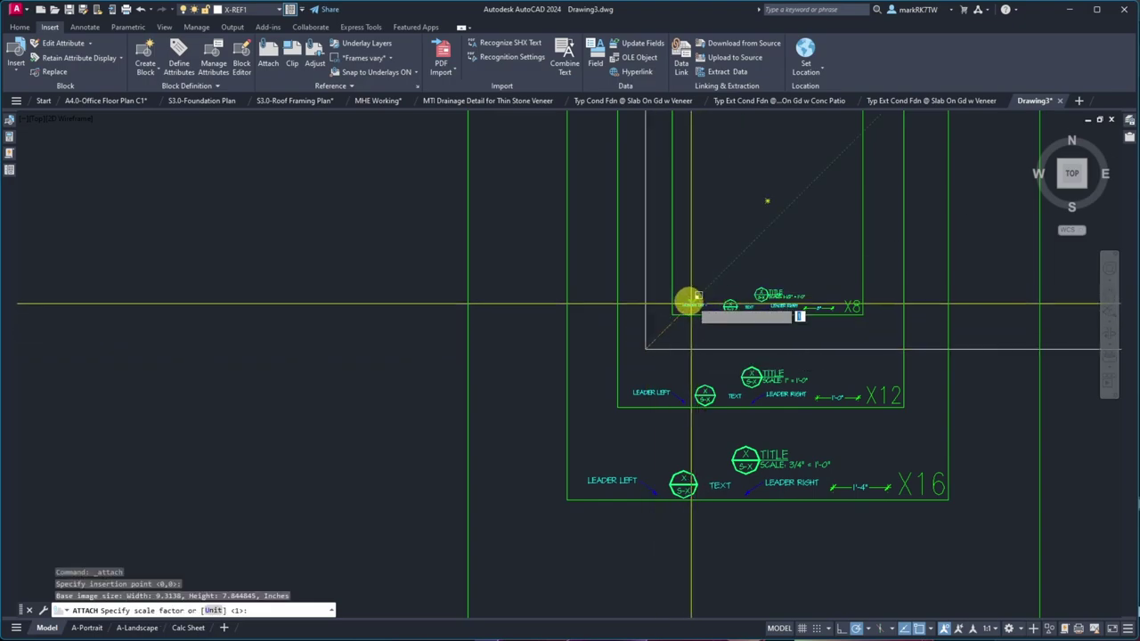
click(630, 328)
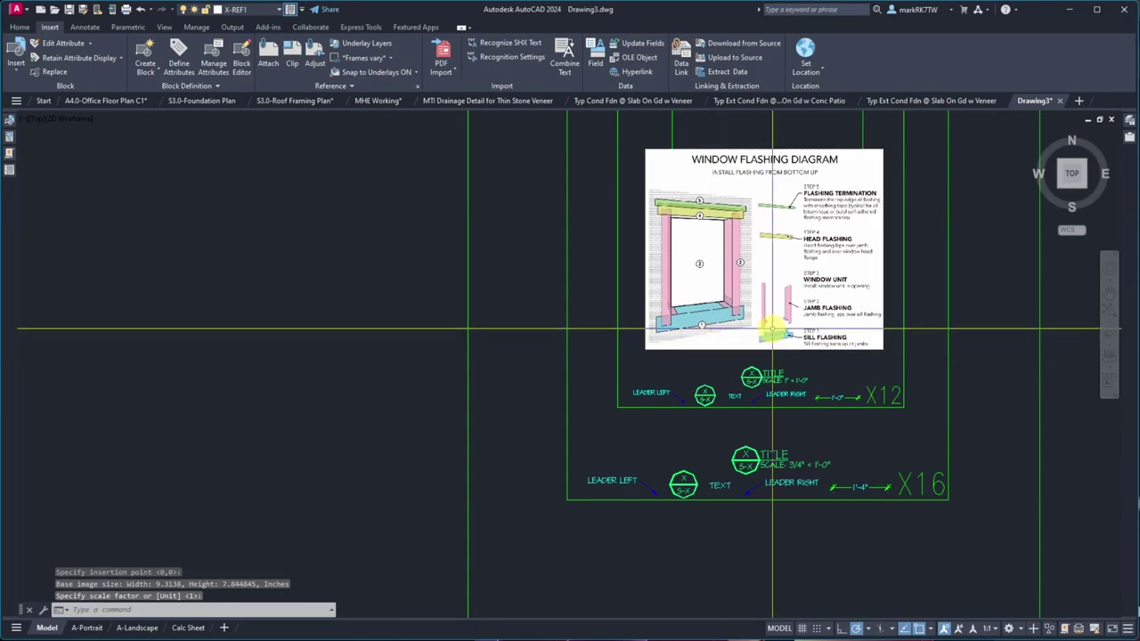
scroll(771, 535, down, 5)
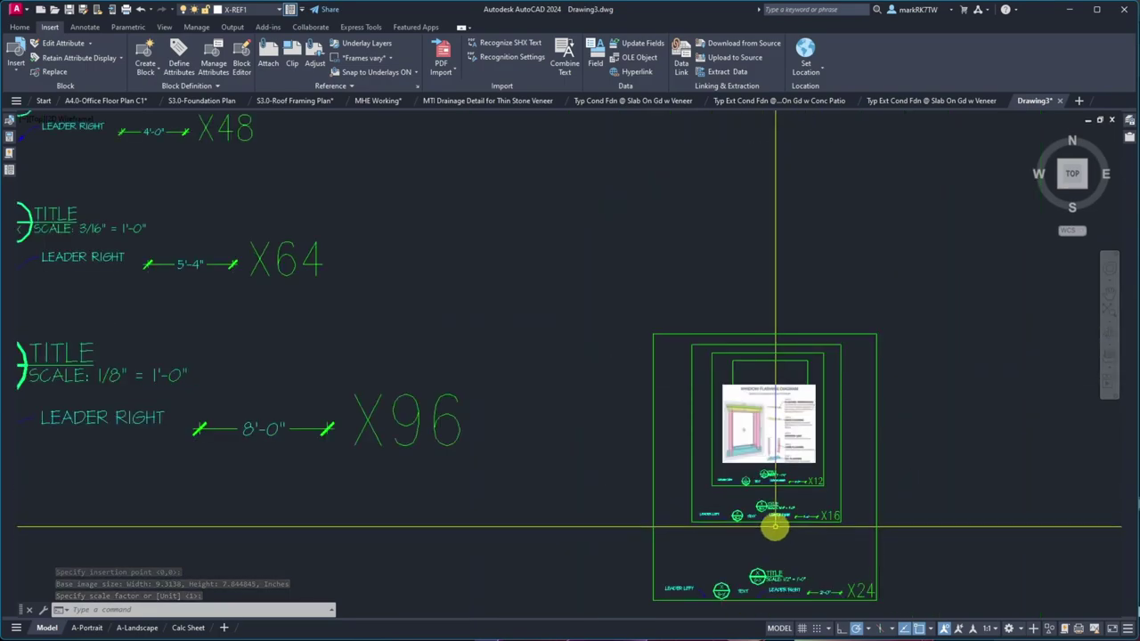
scroll(799, 479, up, 3)
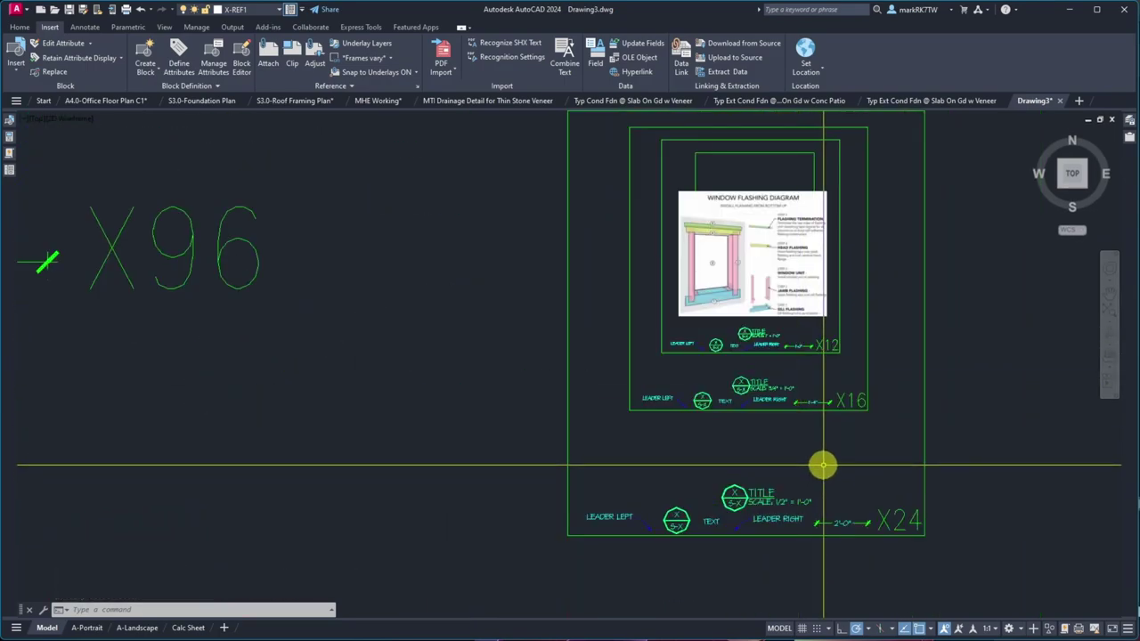
- Erase the X24, X12 and inner detail frames, leaving the flashing image unselected
text(e)
key(Return)
click(946, 562)
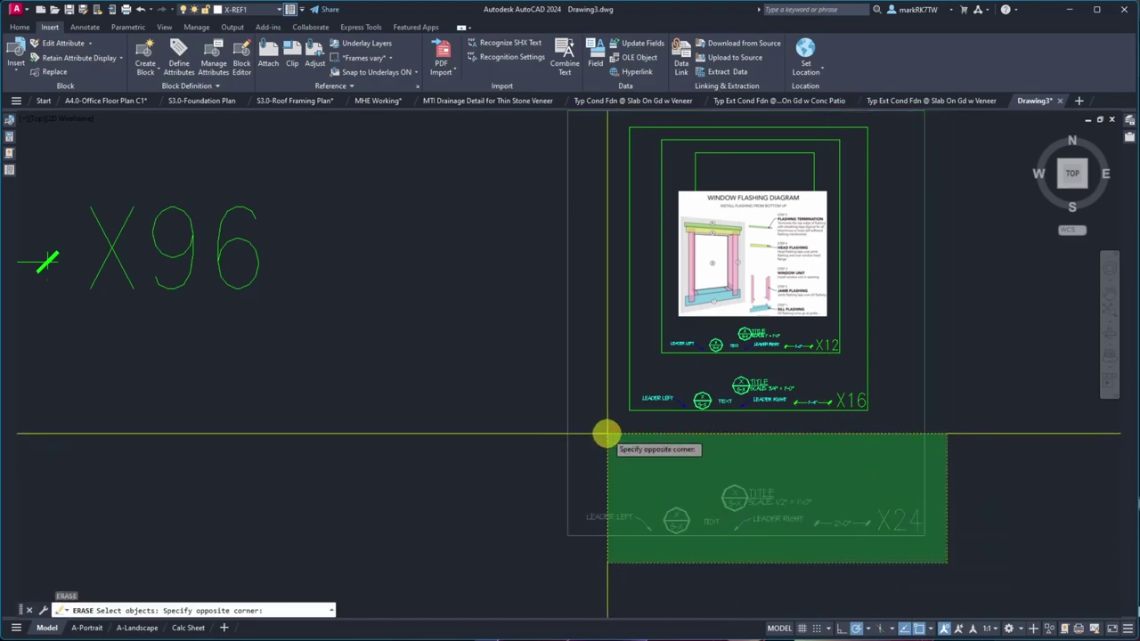
click(561, 429)
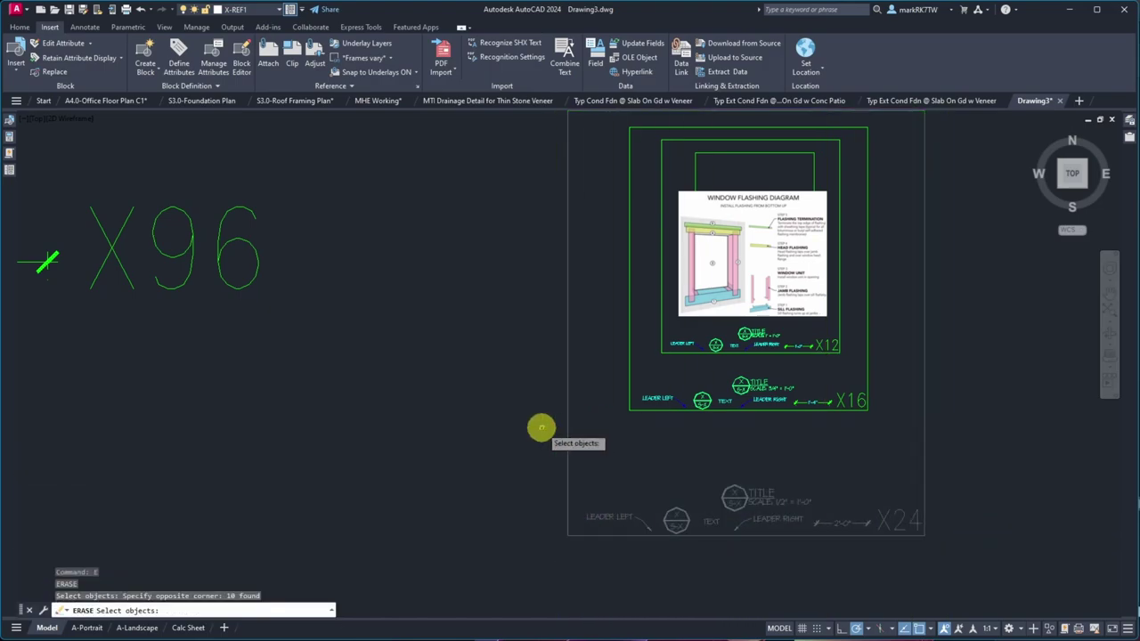
click(862, 356)
click(713, 316)
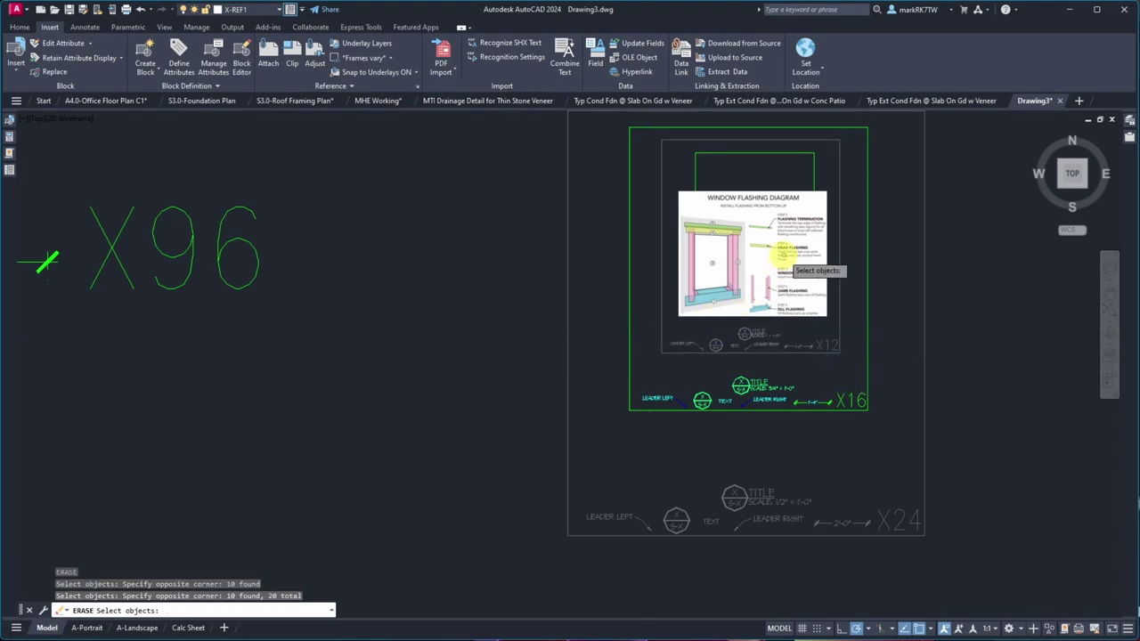
click(682, 178)
click(761, 176)
shift+click(752, 197)
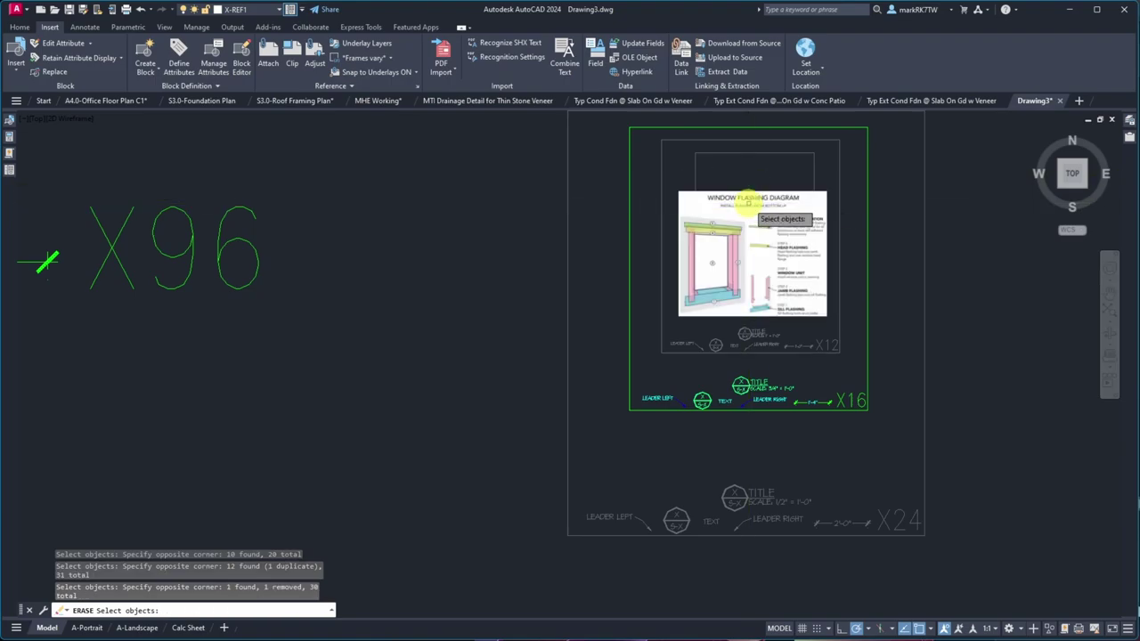
scroll(746, 372, down, 6)
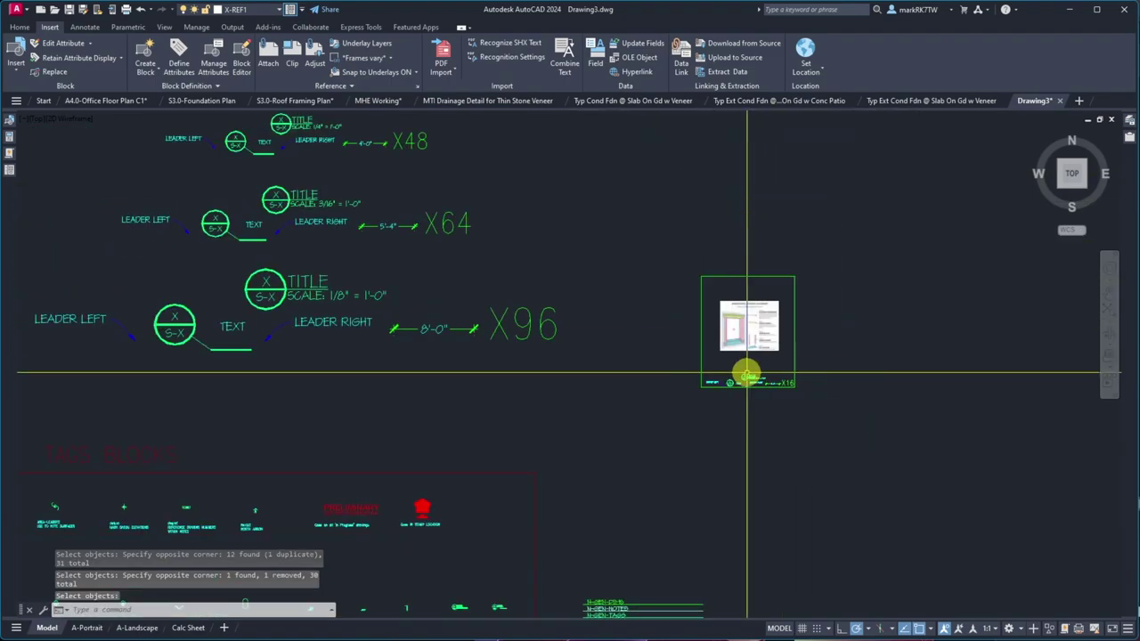
scroll(734, 460, up, 2)
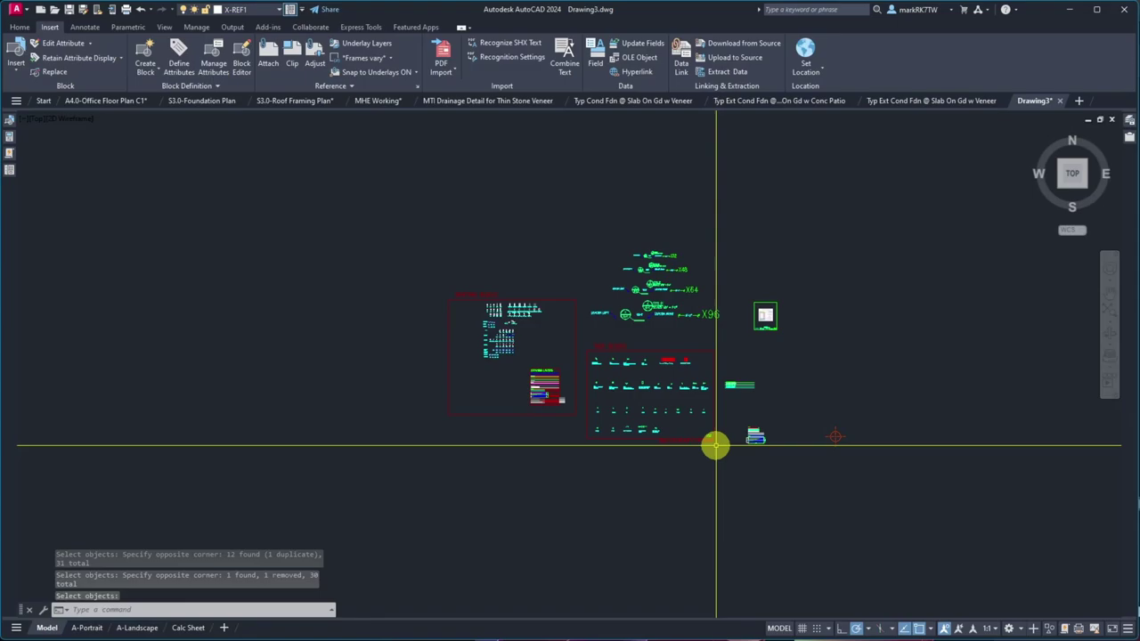
key(Escape)
- Erase the X32–X96 detail title samples
text(e)
key(Return)
click(721, 331)
click(602, 232)
key(Return)
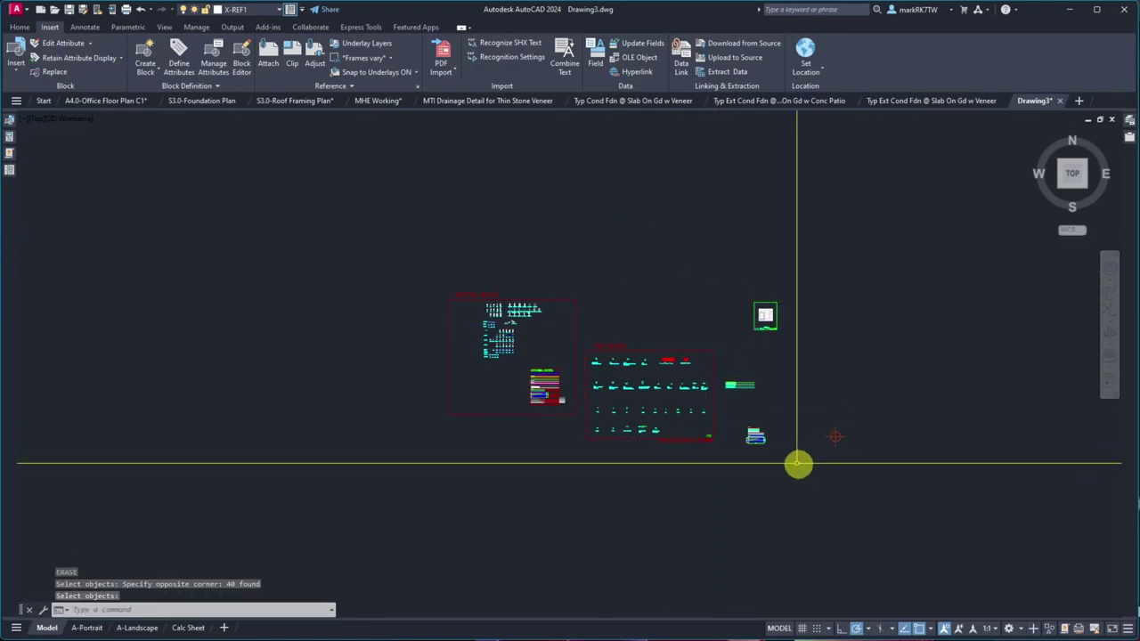
scroll(736, 418, up, 3)
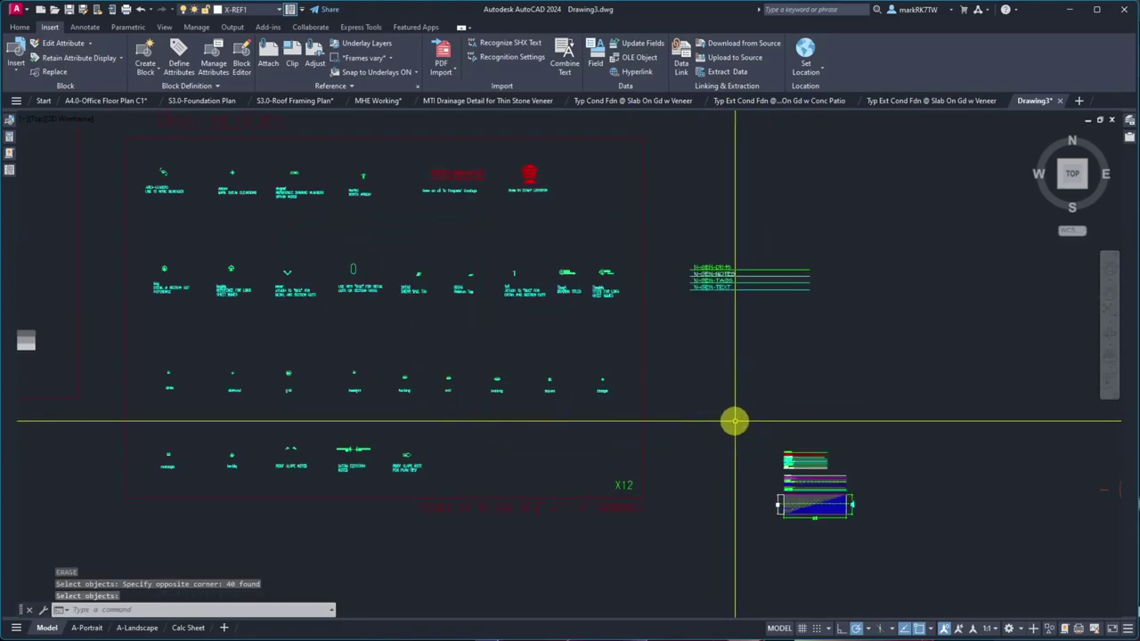
scroll(736, 419, down, 2)
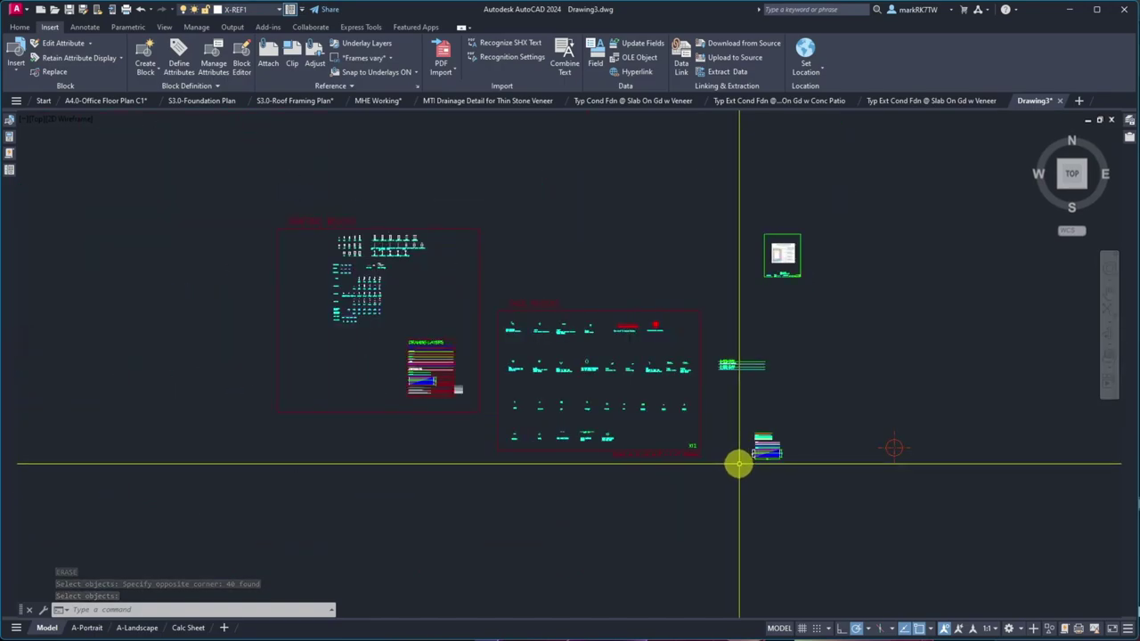
scroll(484, 400, up, 6)
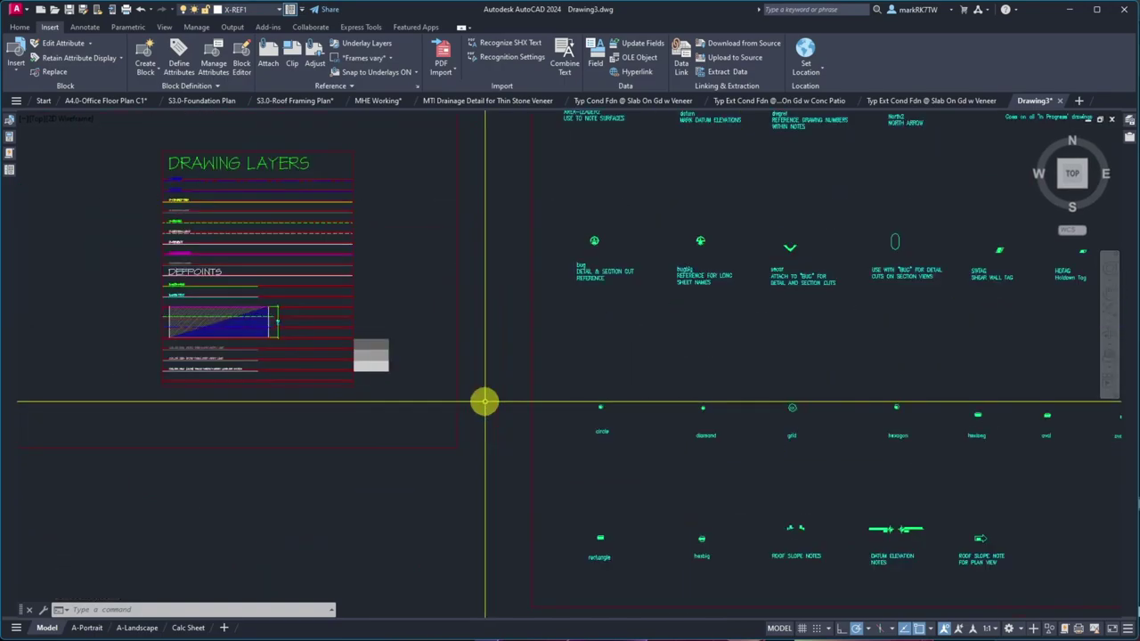
- Move the grey swatch beside the flashing-image frame
key(Return)
click(400, 388)
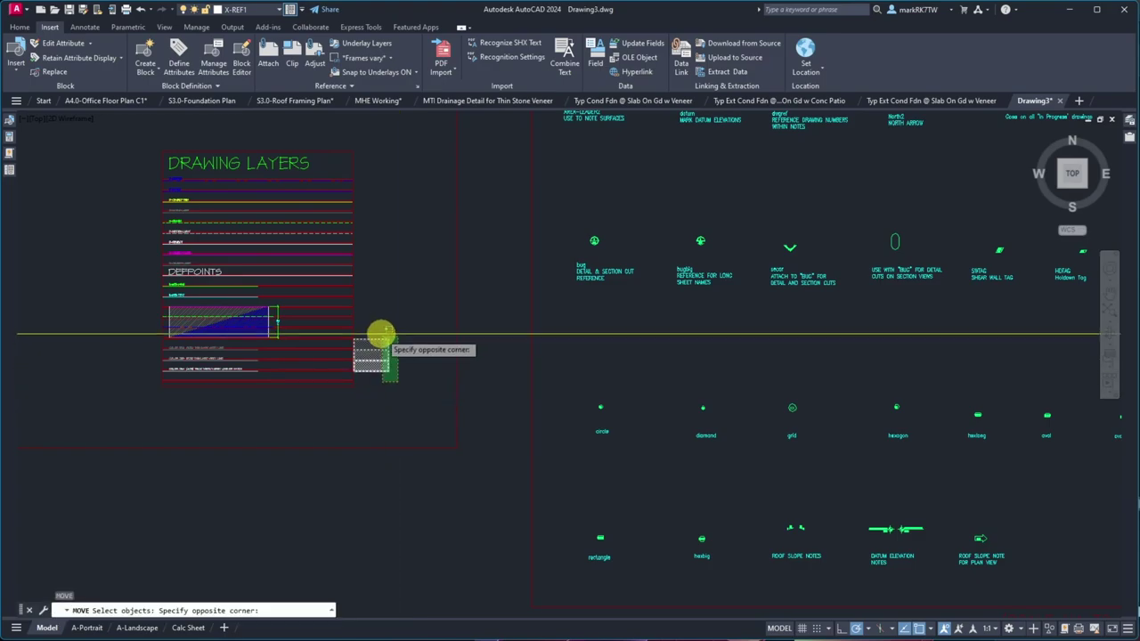
click(377, 333)
key(Return)
click(377, 356)
scroll(448, 400, down, 8)
scroll(634, 327, up, 8)
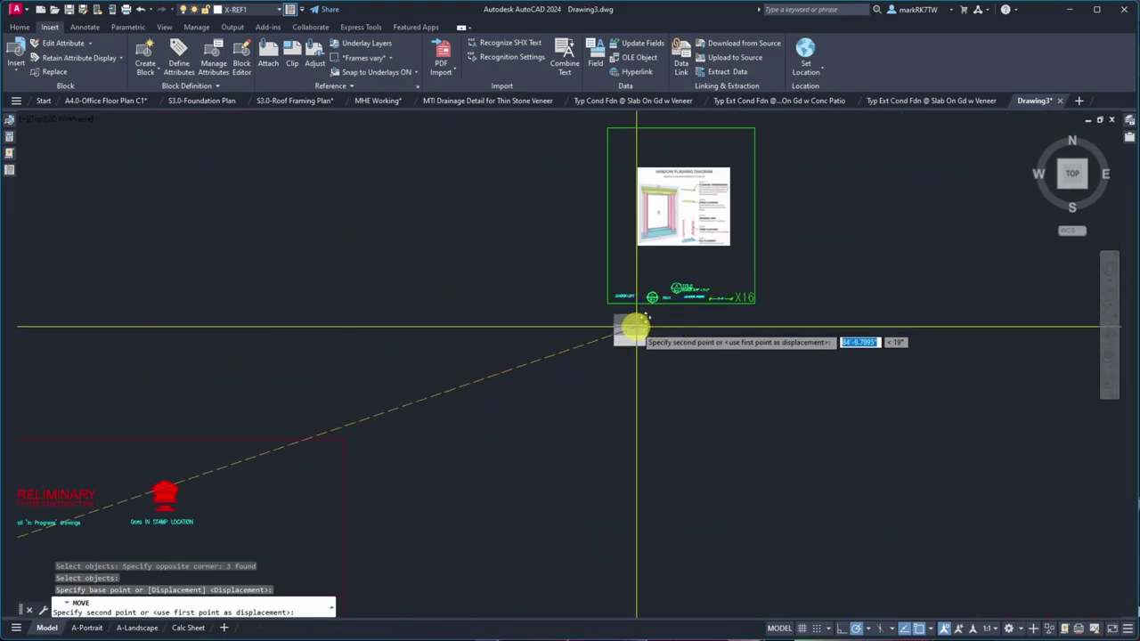
click(562, 295)
scroll(524, 393, down, 6)
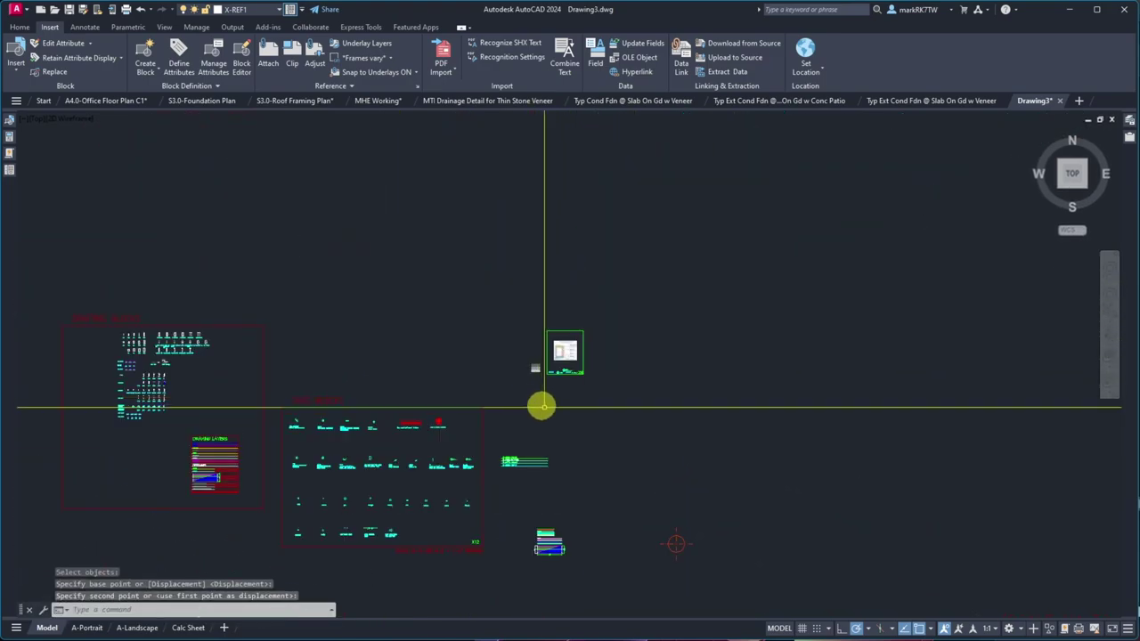
- Move the flashing-image frame and swatch down, right of the layer-bar sample
key(Return)
click(594, 392)
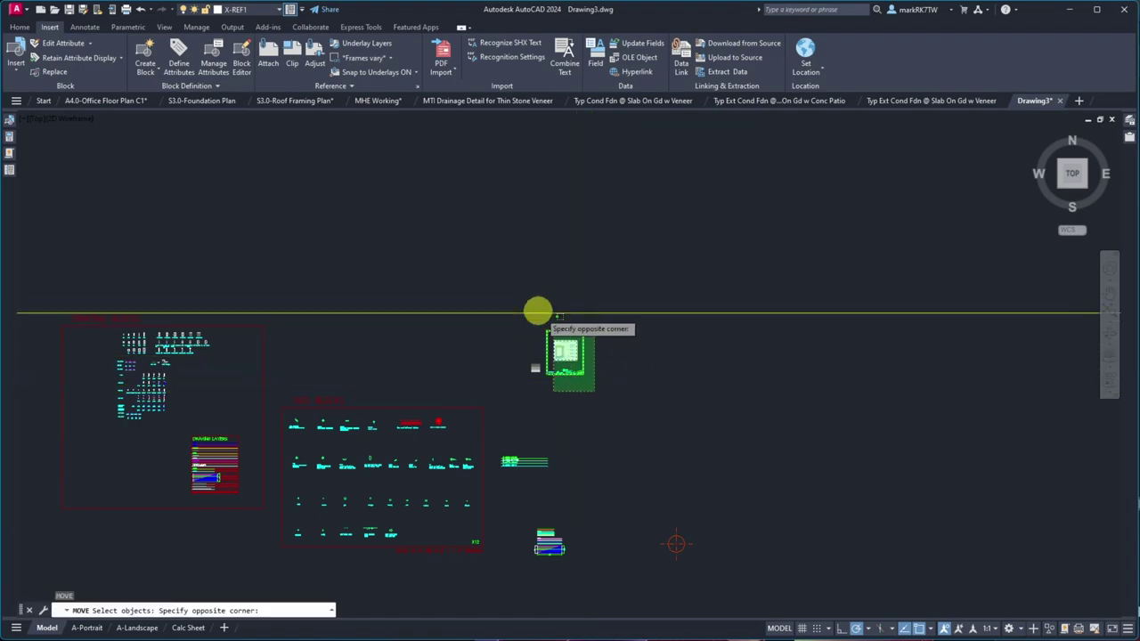
click(538, 316)
key(Return)
click(547, 375)
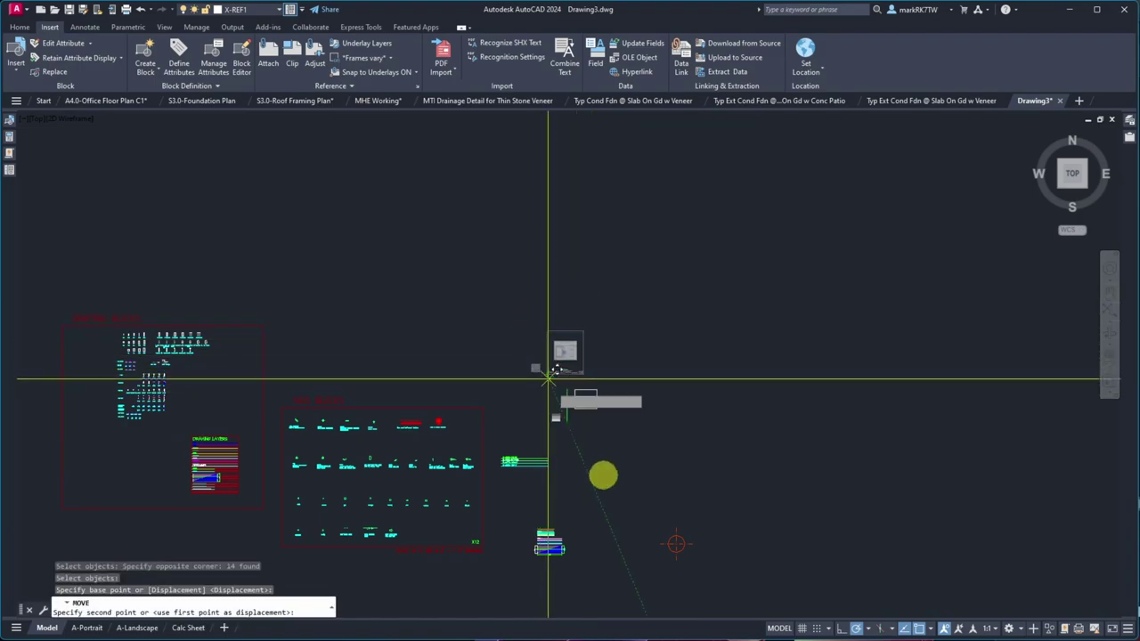
click(679, 542)
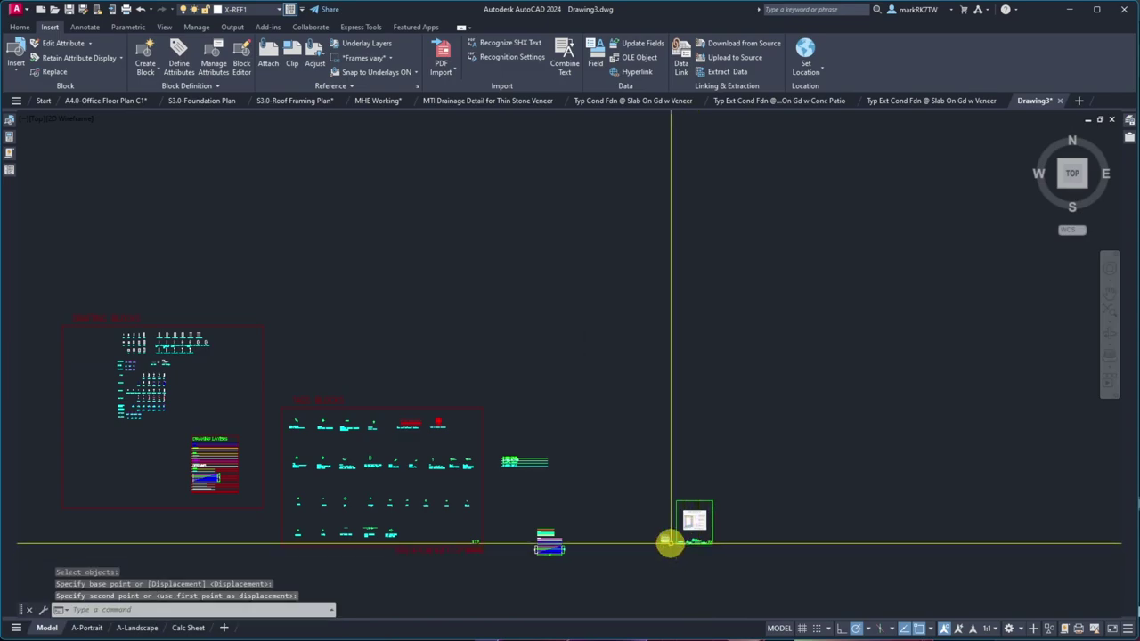
scroll(407, 477, up, 5)
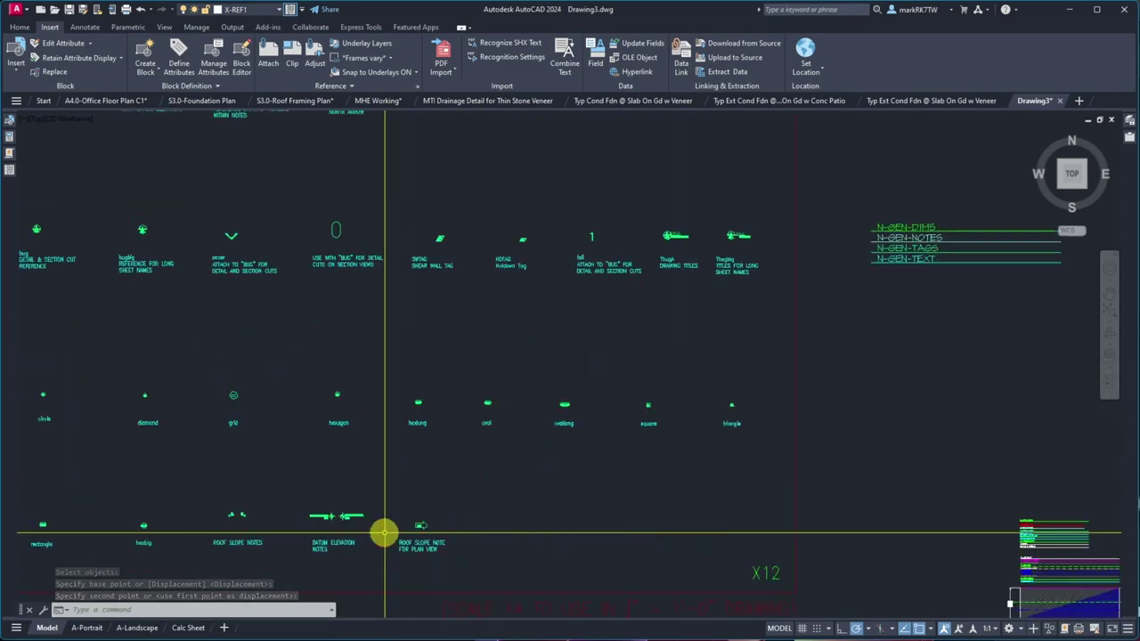
scroll(565, 471, down, 2)
scroll(537, 481, up, 2)
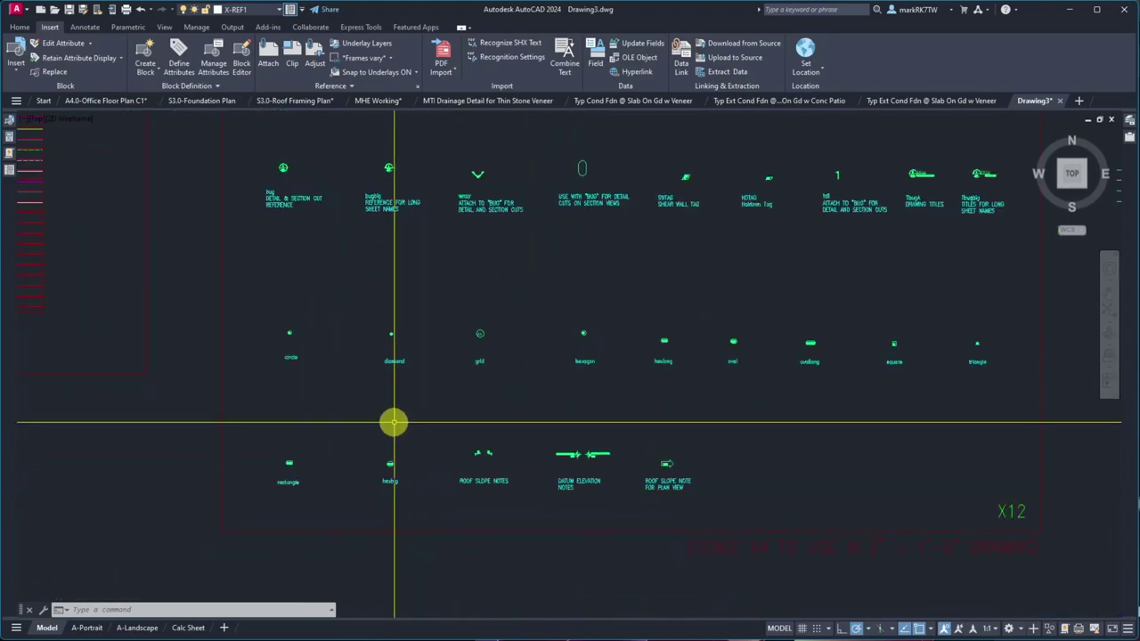
scroll(394, 417, down, 4)
- Erase the TAGS BLOCKS collection (76 objects)
text(e)
key(Return)
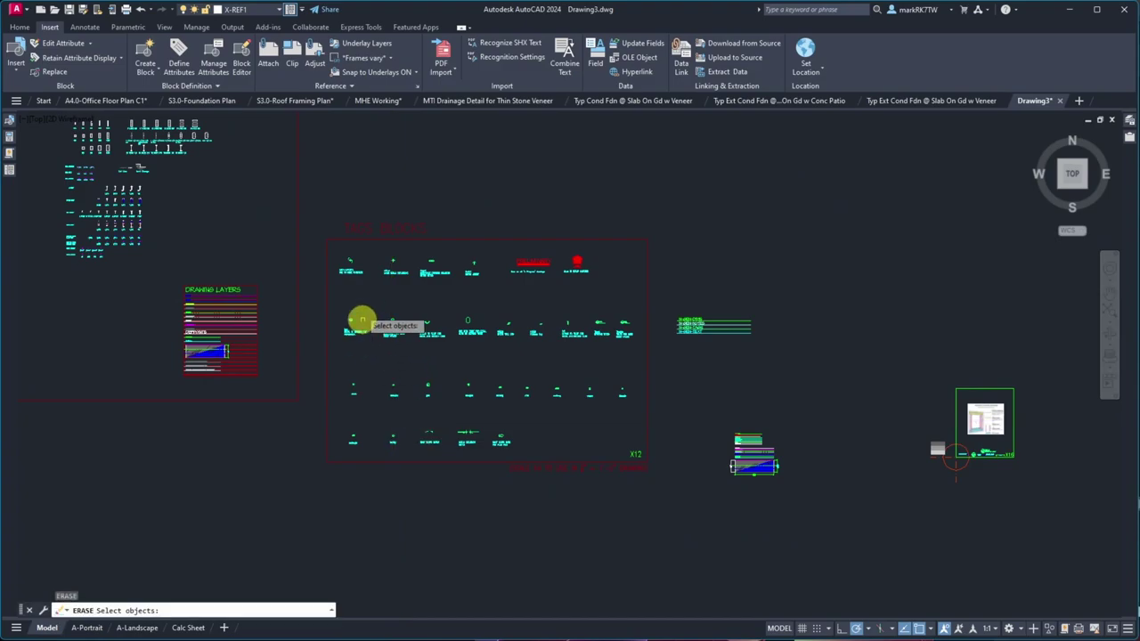
click(326, 206)
click(654, 499)
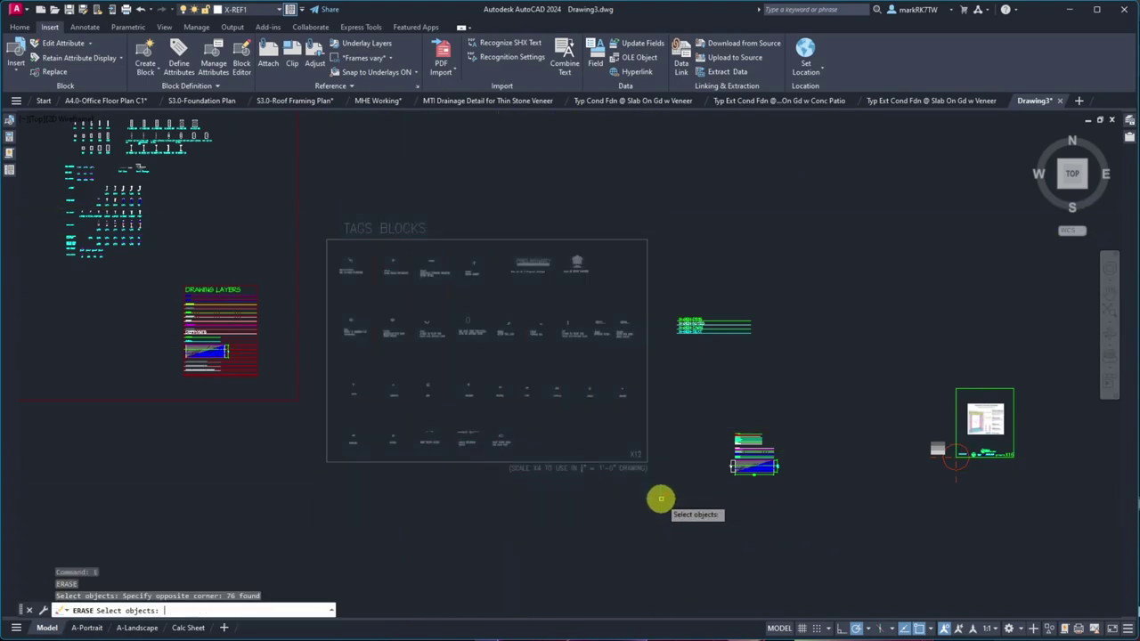
key(Return)
scroll(529, 453, down, 3)
scroll(404, 407, up, 5)
scroll(578, 389, down, 2)
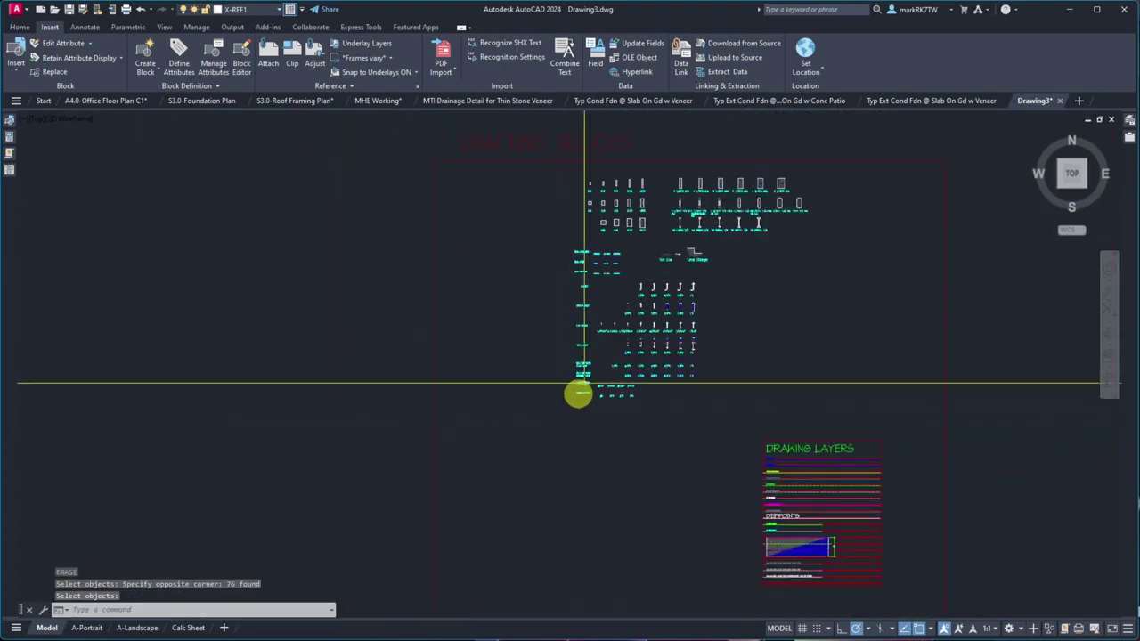
scroll(614, 261, up, 2)
scroll(615, 261, up, 2)
scroll(608, 361, down, 4)
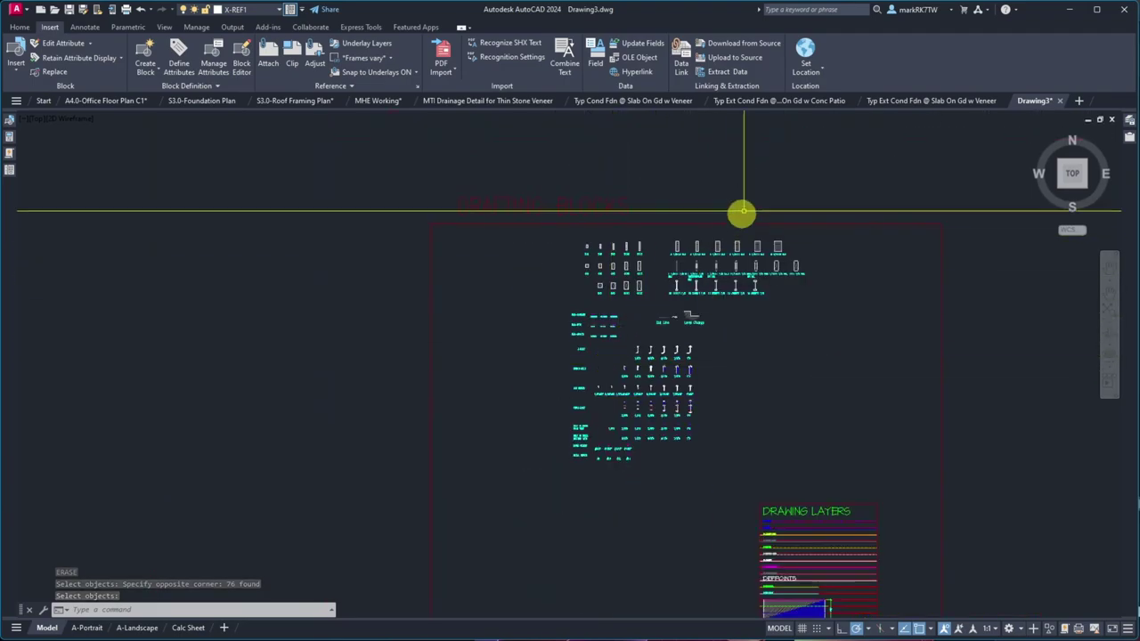
scroll(728, 258, up, 2)
scroll(728, 258, down, 3)
- Erase the DRAFTING BLOCKS collection plus two leftover objects (788 objects)
key(Return)
click(489, 190)
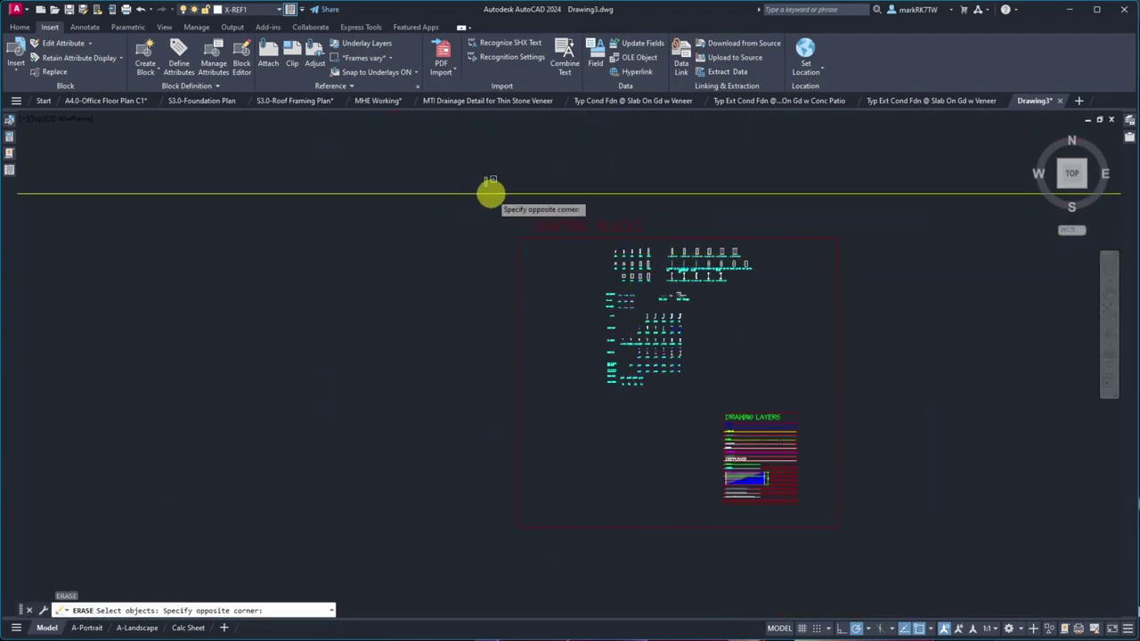
scroll(489, 191, up, 2)
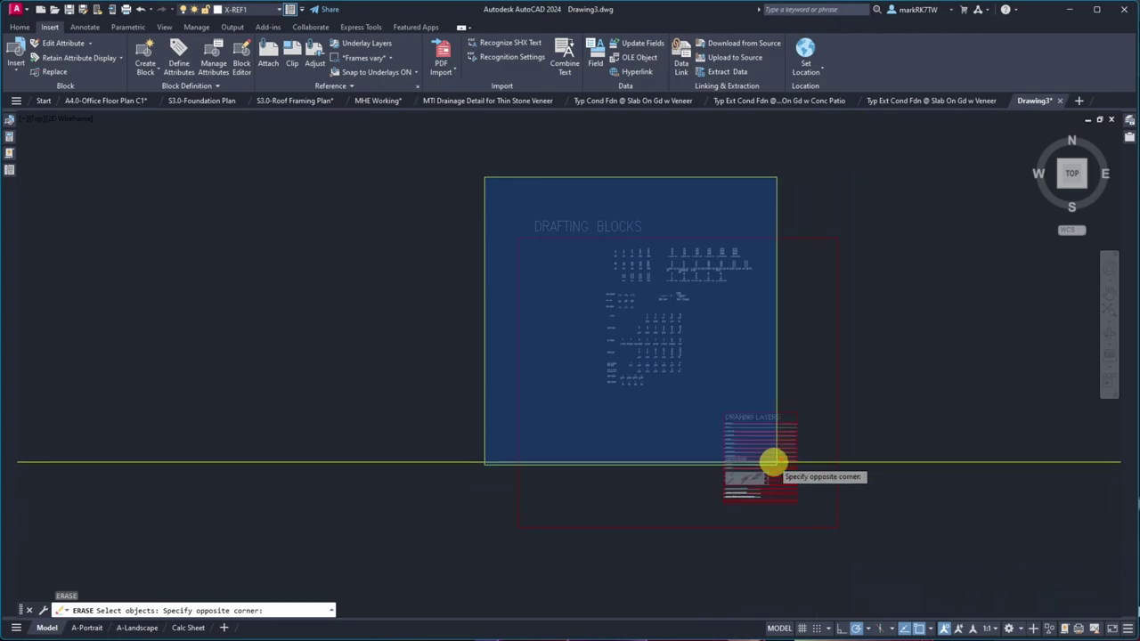
click(790, 388)
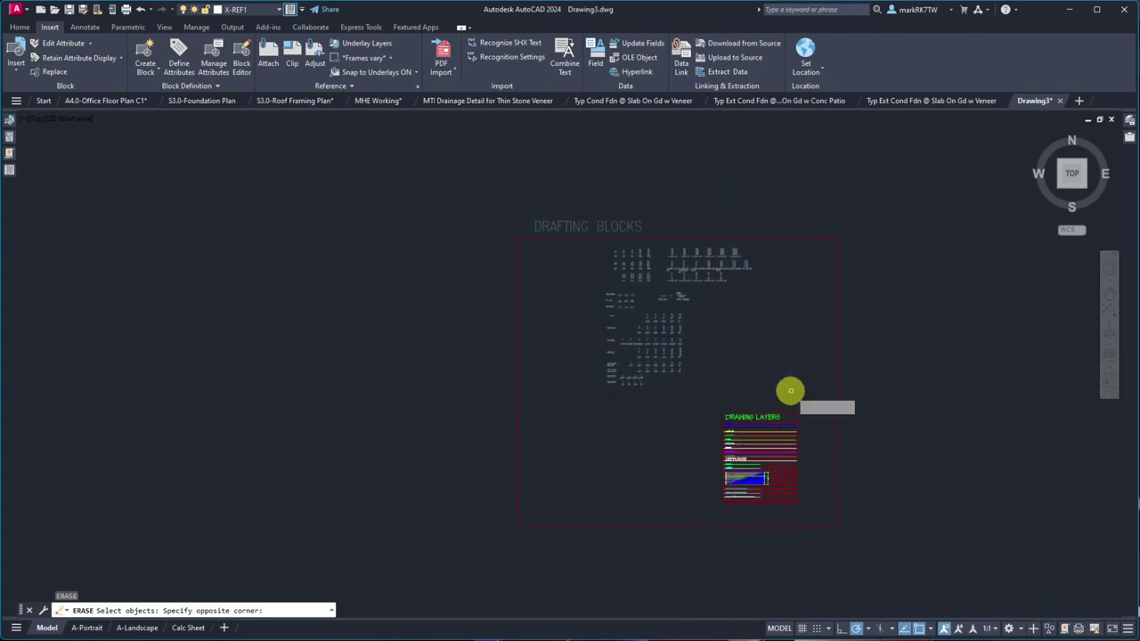
click(890, 375)
click(834, 310)
key(Return)
scroll(837, 323, down, 5)
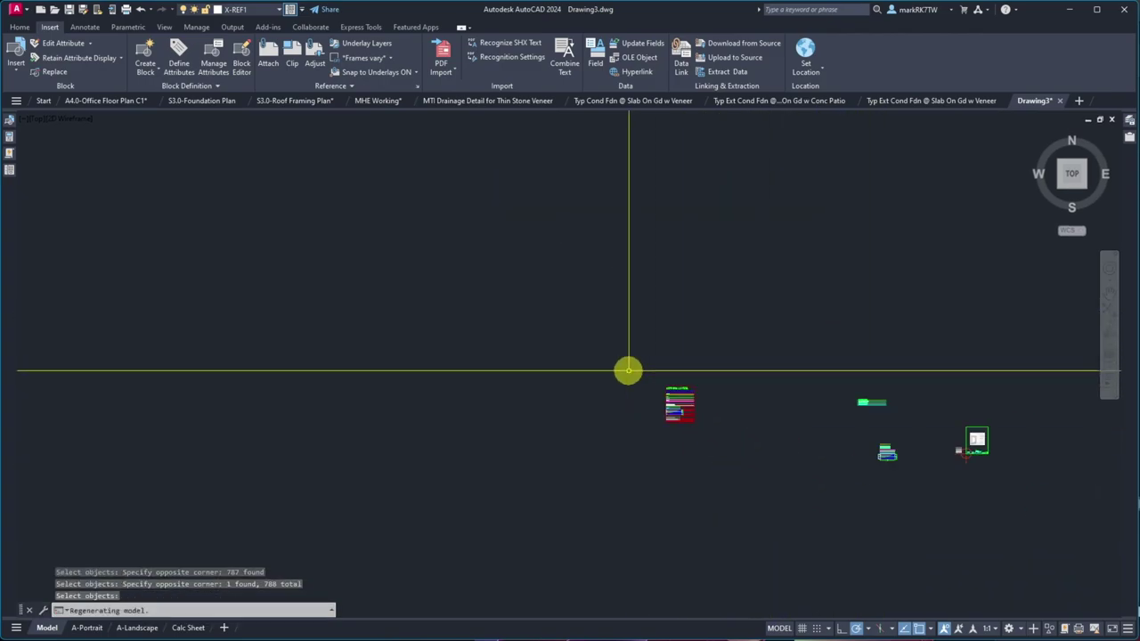
scroll(689, 401, up, 2)
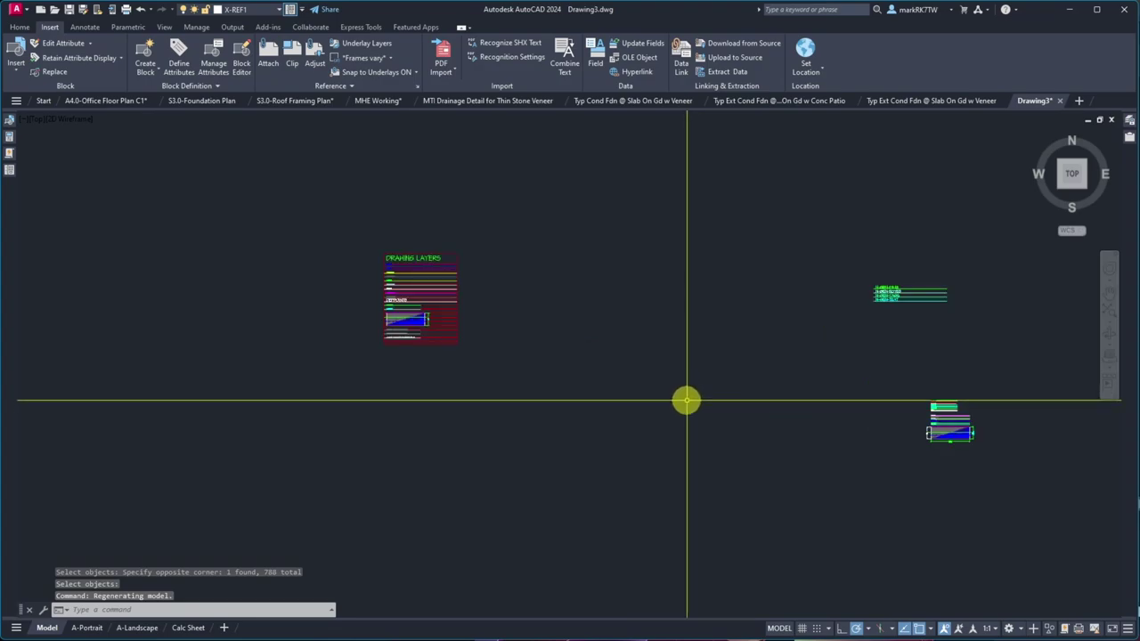
- Move the DRAWING LAYERS legend down beside the flashing-diagram frame, then zoom to extents
text(m)
key(space)
click(672, 385)
click(330, 190)
key(space)
click(338, 224)
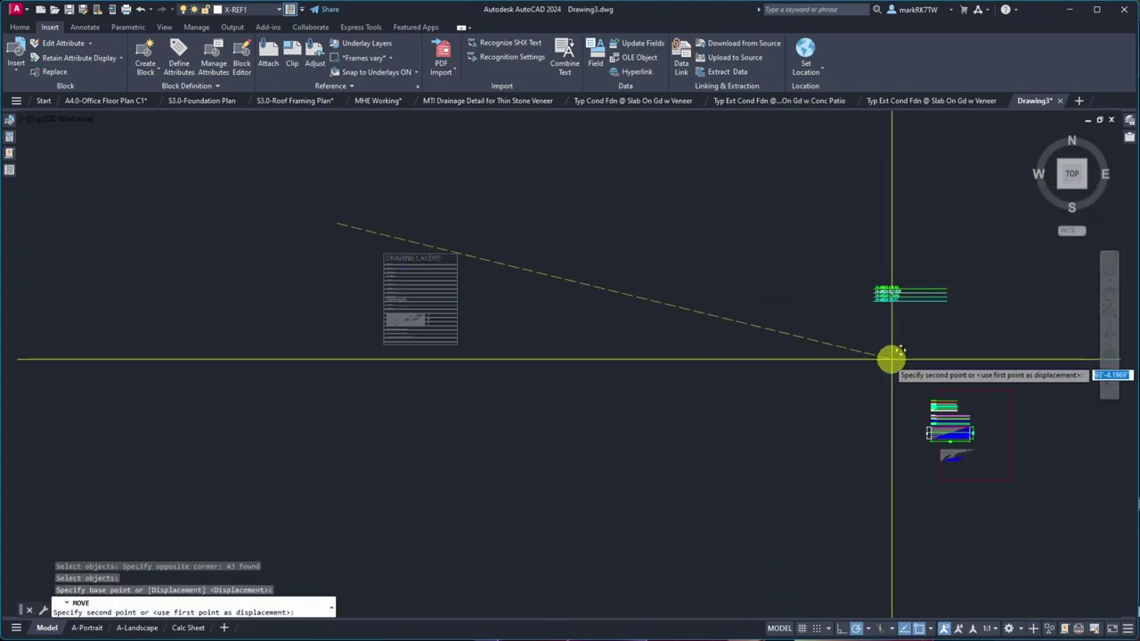
scroll(731, 384, down, 3)
scroll(782, 357, up, 3)
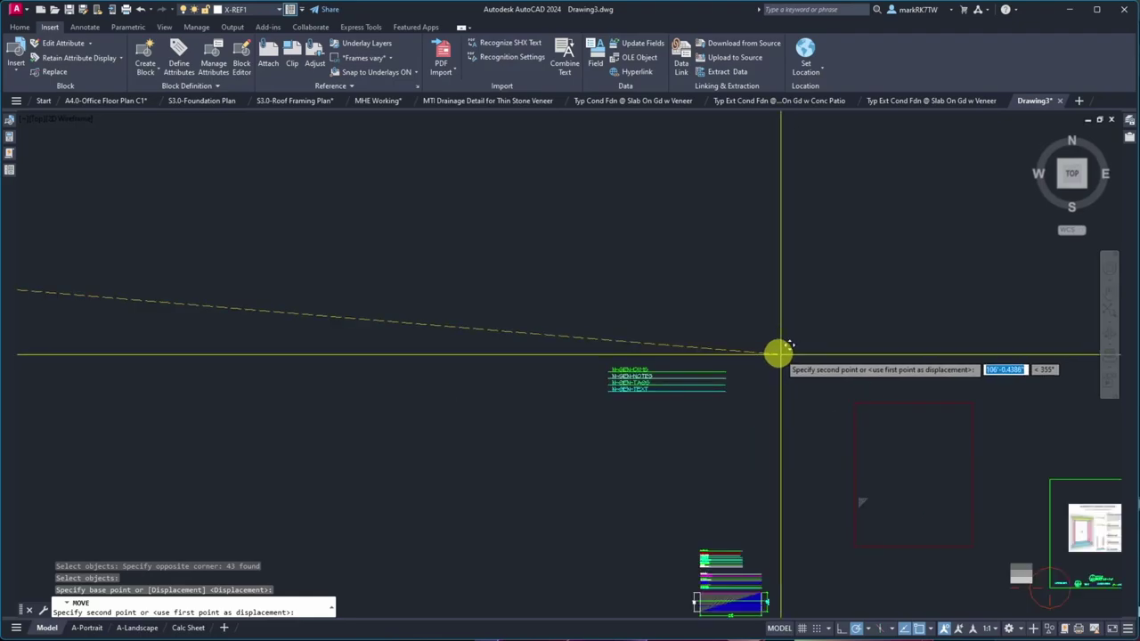
click(694, 333)
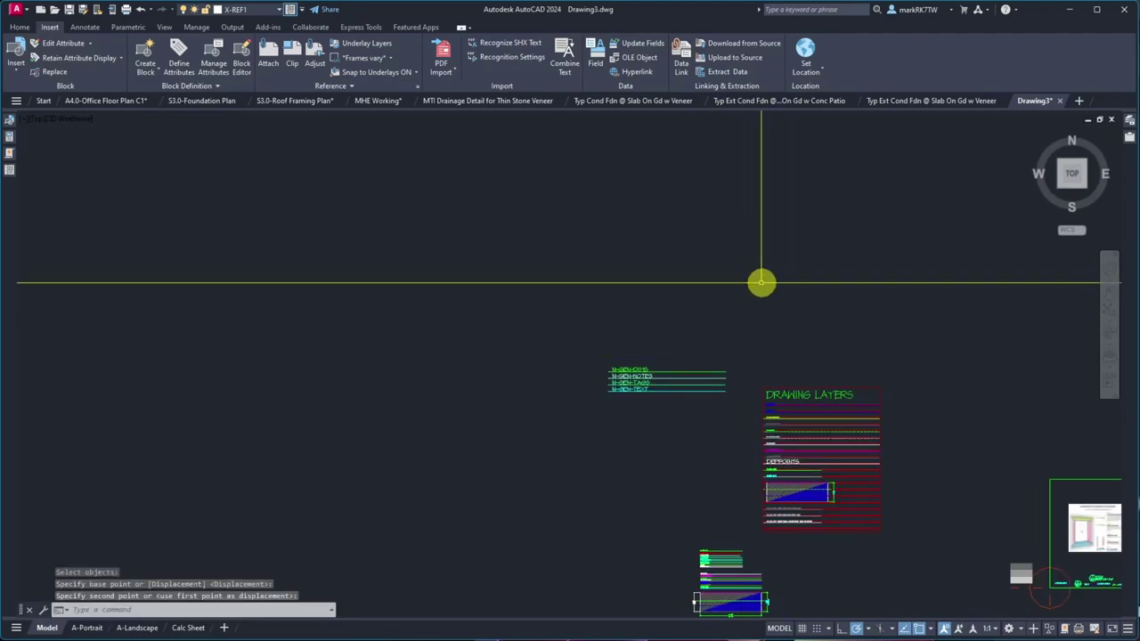
text(z)
key(space)
text(e>: e)
key(space)
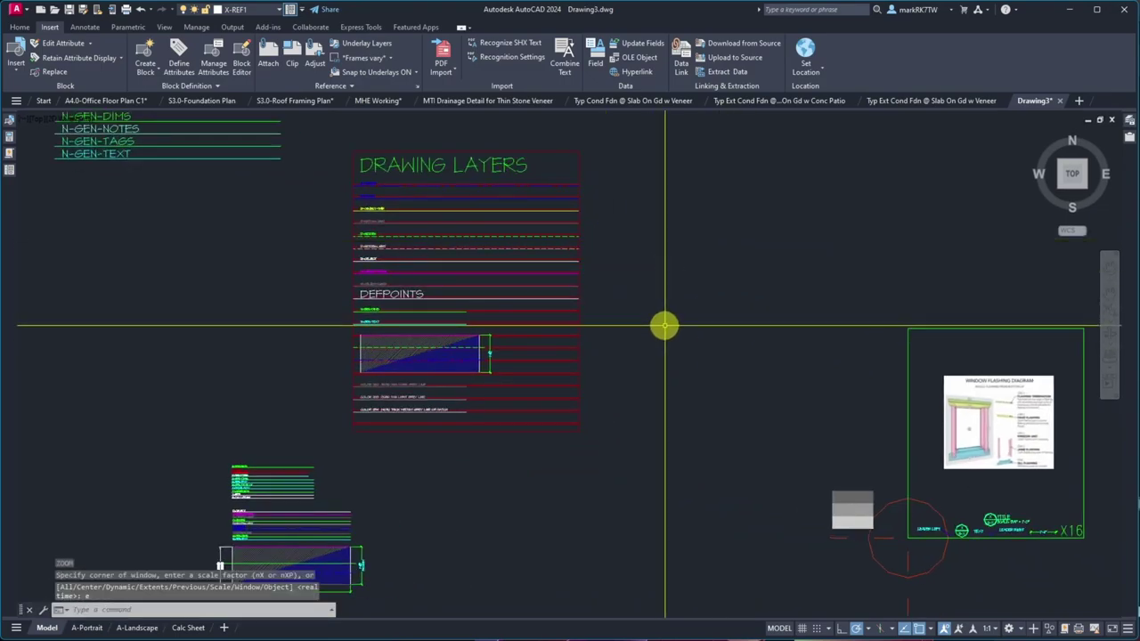
- Zoom onto the flashing image and switch off polar tracking, object snap and object snap tracking
scroll(706, 348, down, 3)
scroll(796, 395, up, 6)
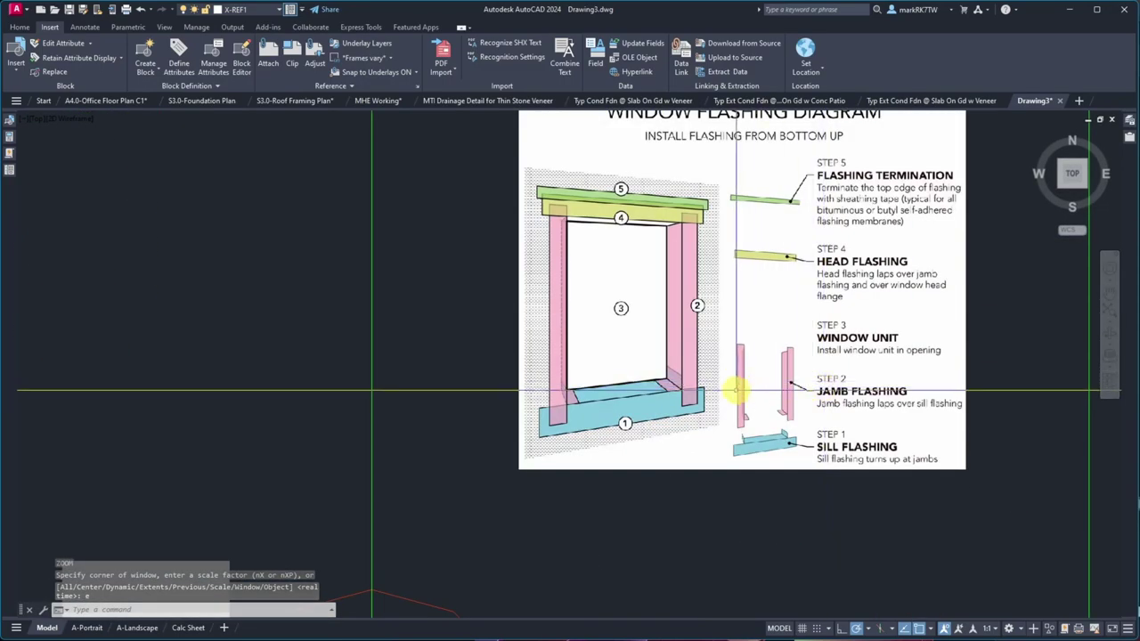
scroll(735, 389, down, 3)
scroll(739, 387, up, 3)
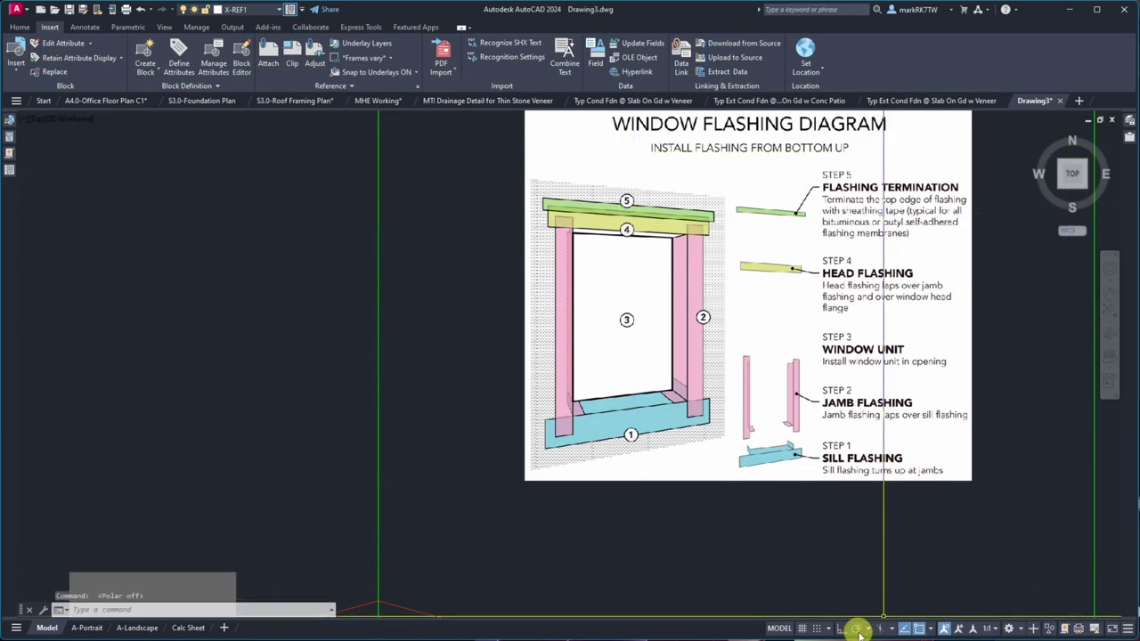
click(905, 629)
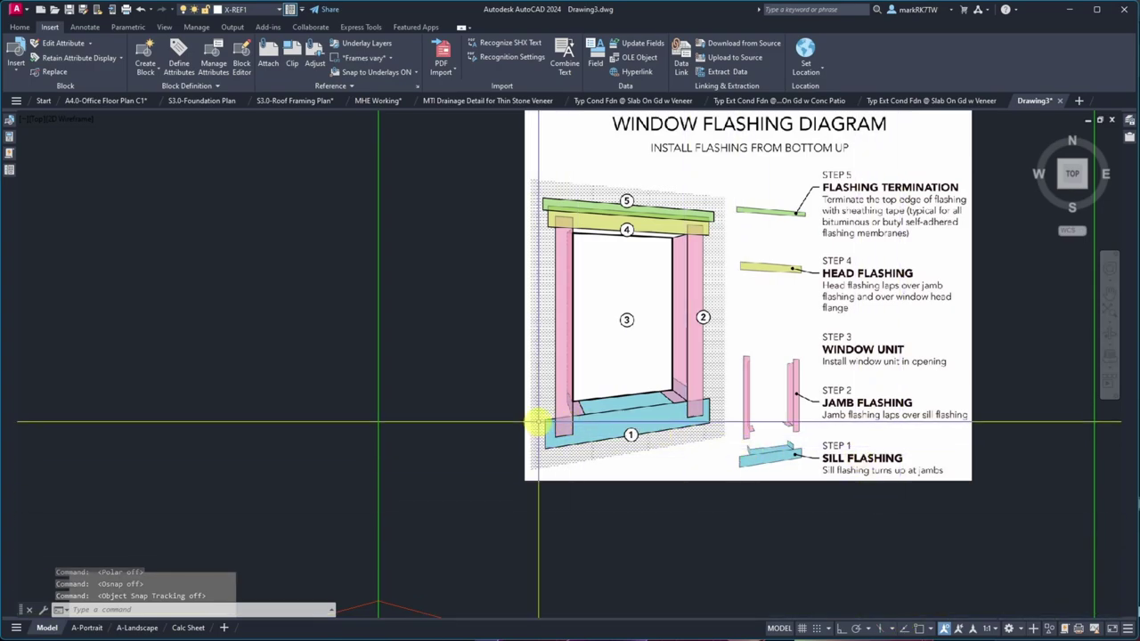
scroll(556, 418, up, 4)
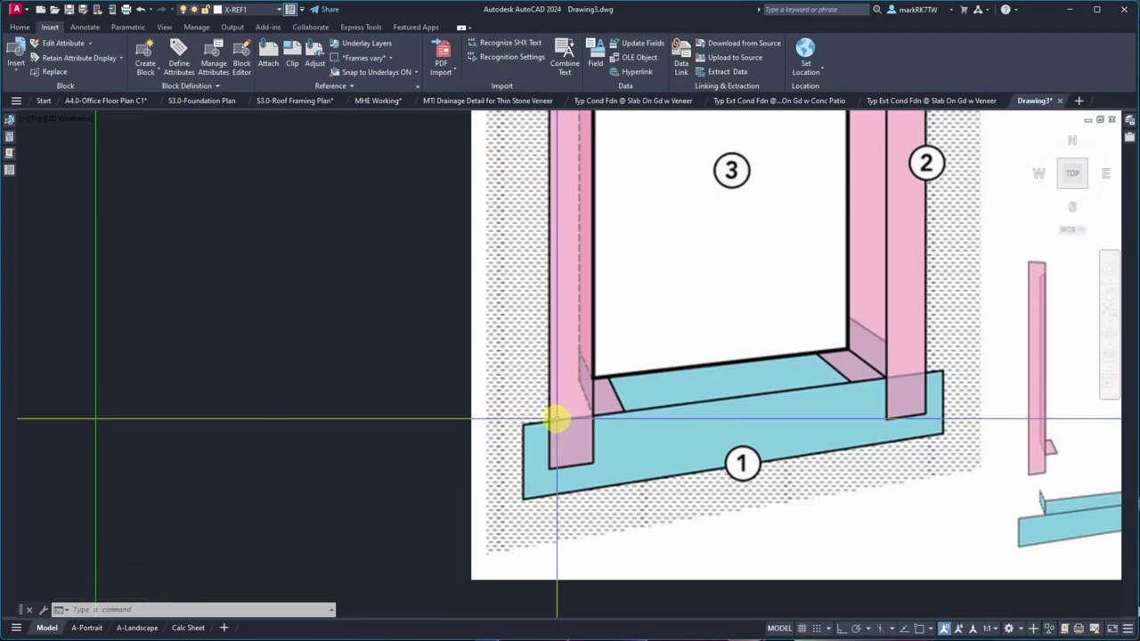
- Make D-OBJECT the current layer and trace a closed four-point line outline around sill flashing piece 1
click(258, 11)
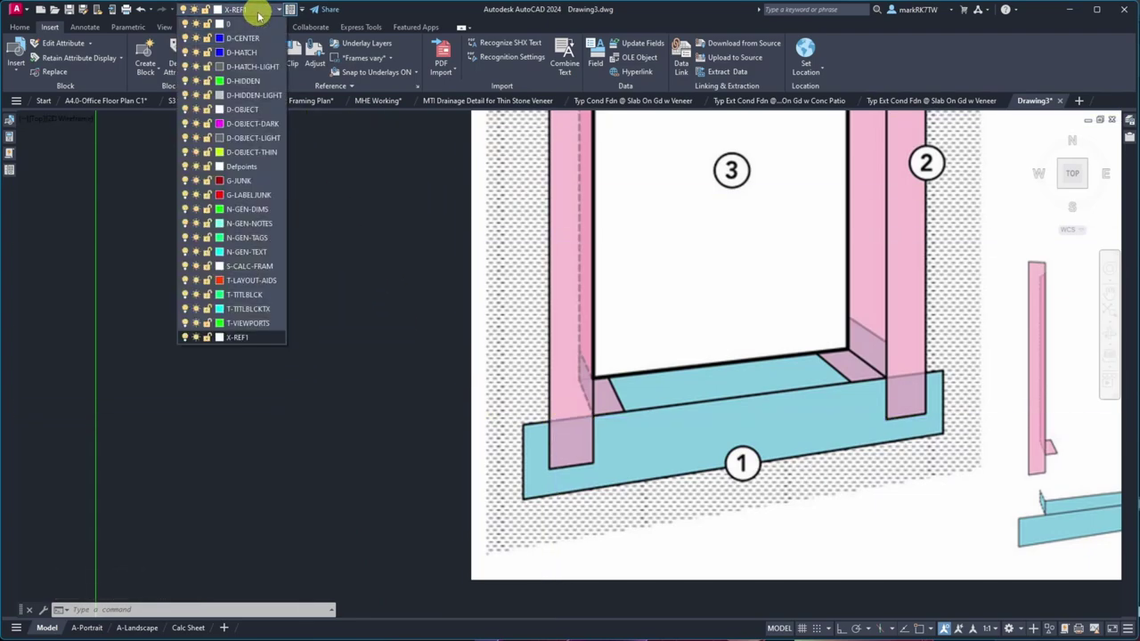
click(243, 109)
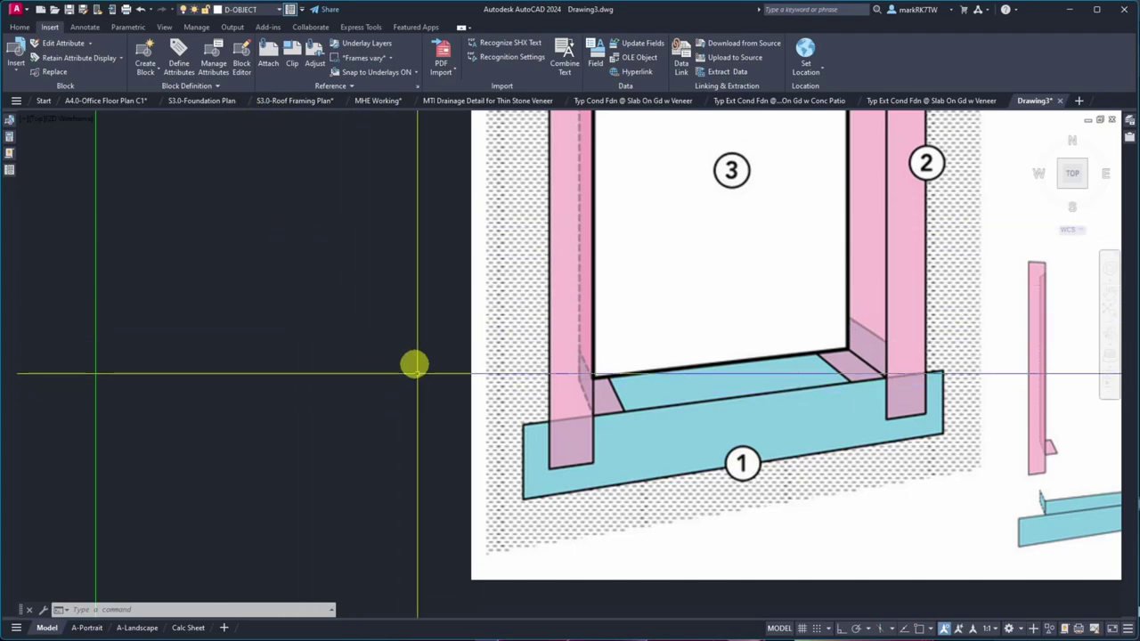
text(l)
key(Return)
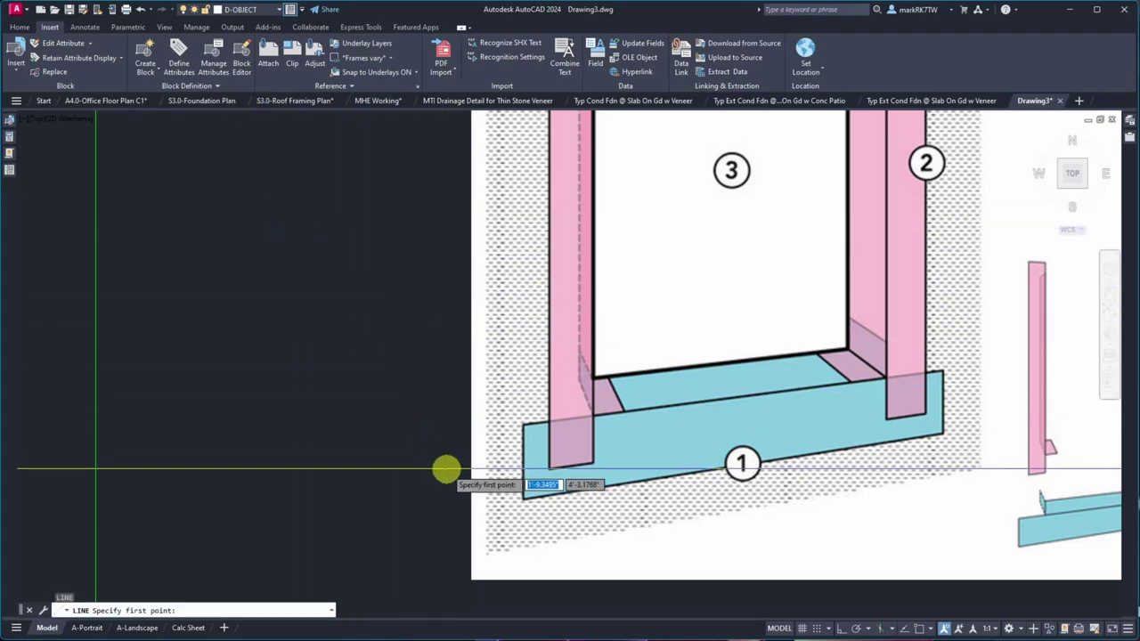
click(523, 426)
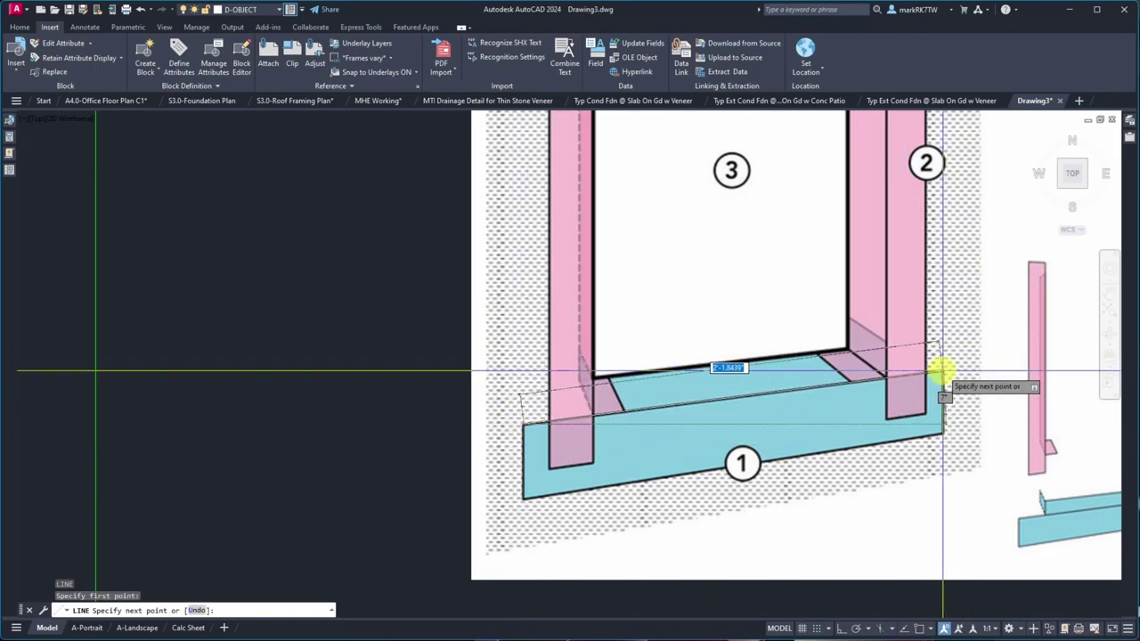
click(941, 370)
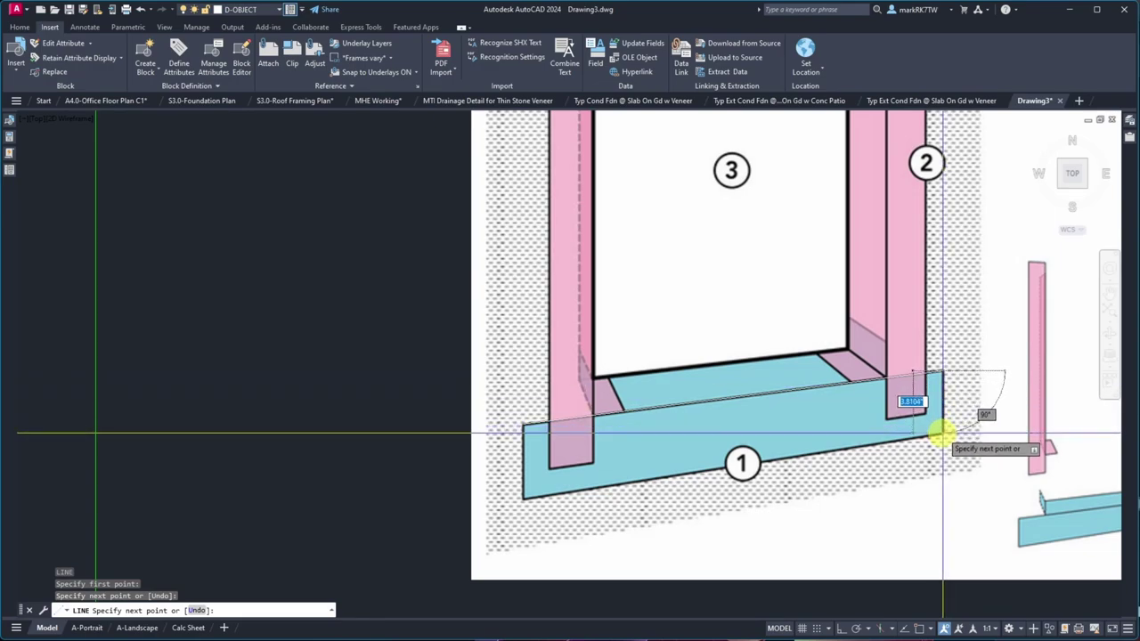
click(520, 499)
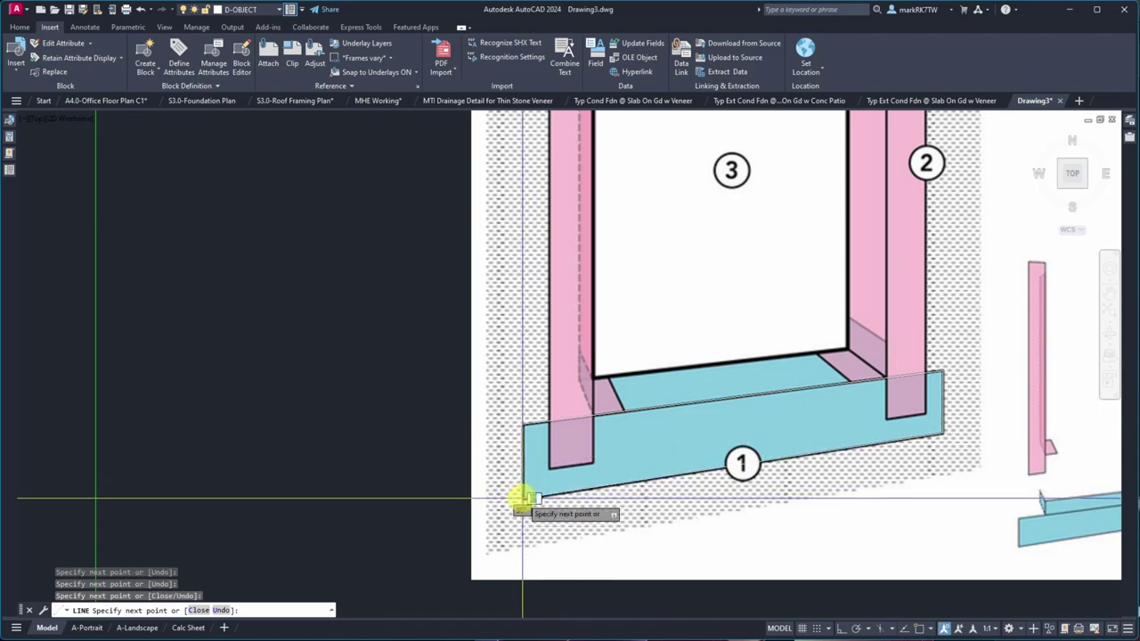
click(523, 427)
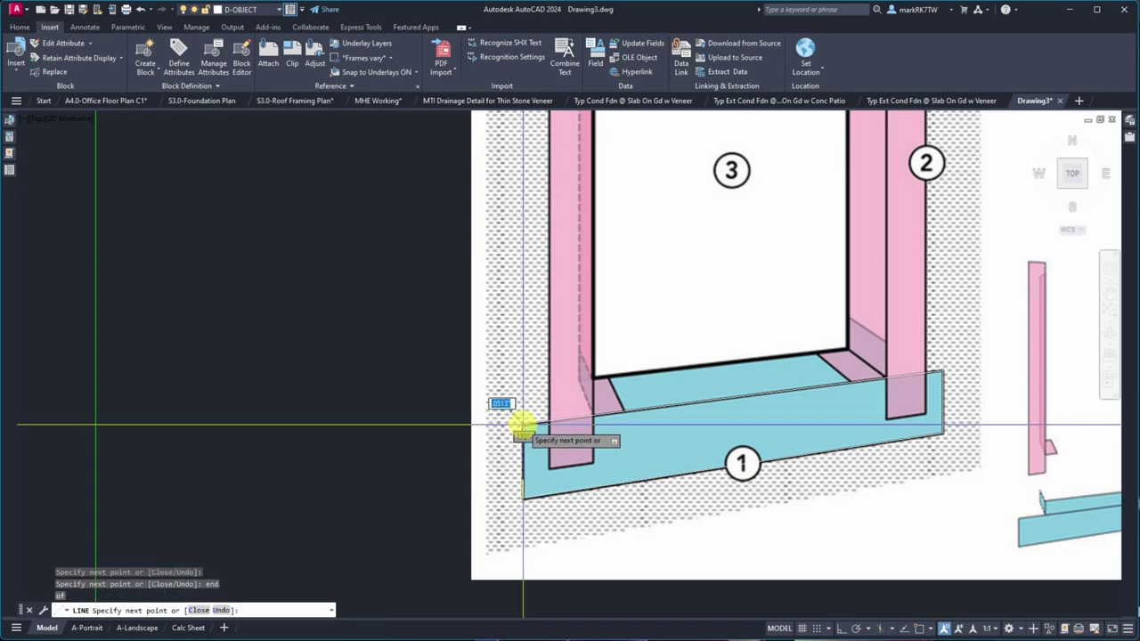
key(Return)
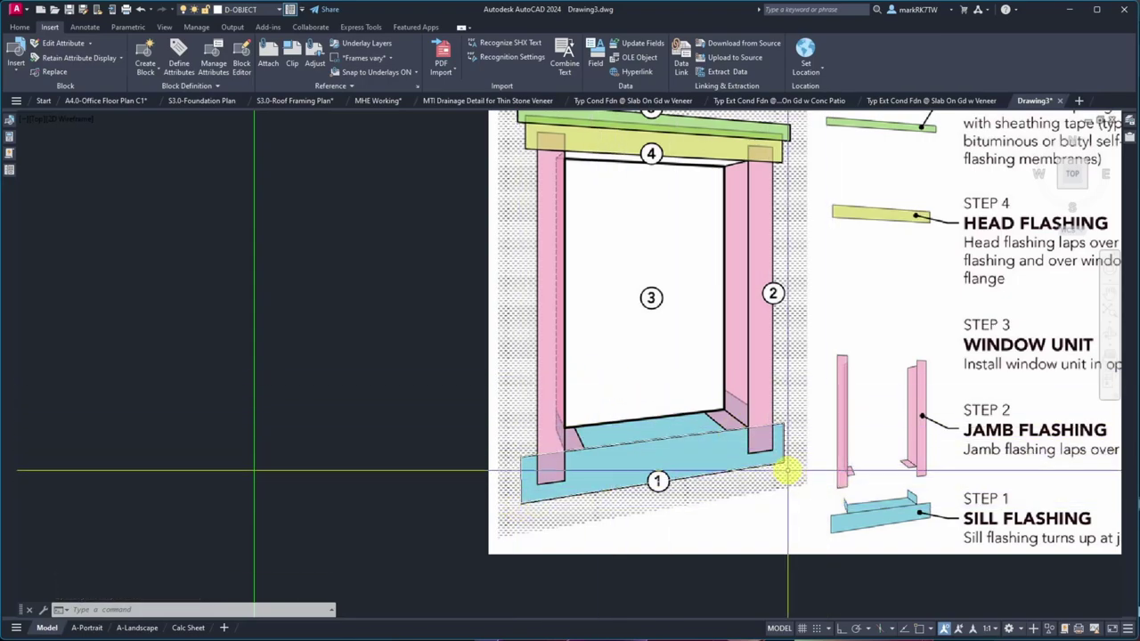
scroll(790, 473, up, 2)
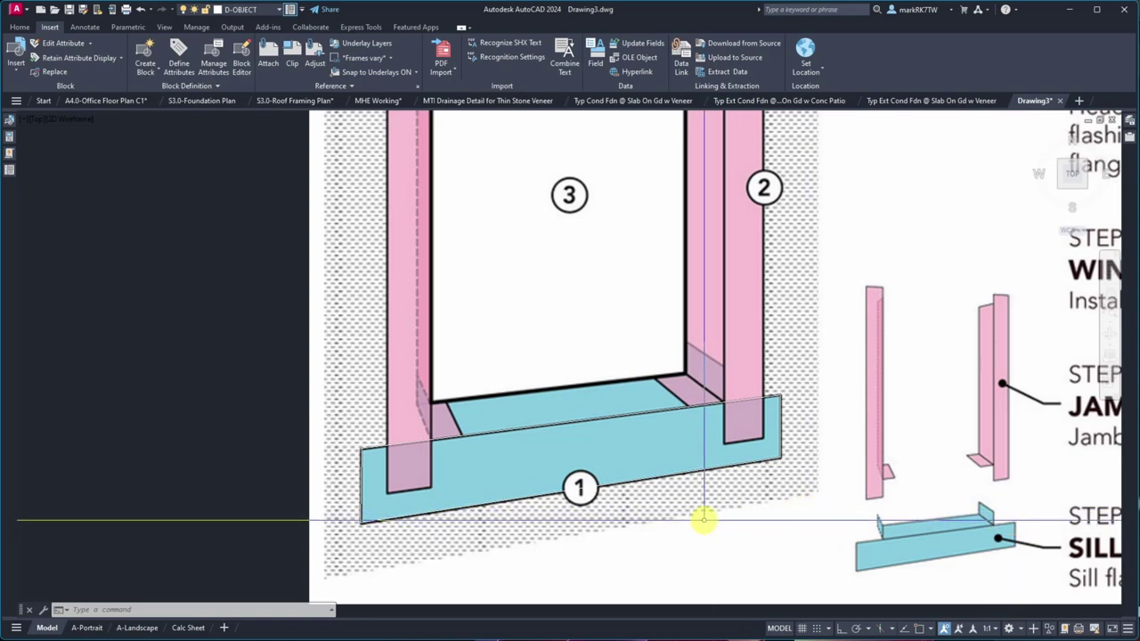
scroll(700, 522, down, 2)
scroll(700, 522, down, 2)
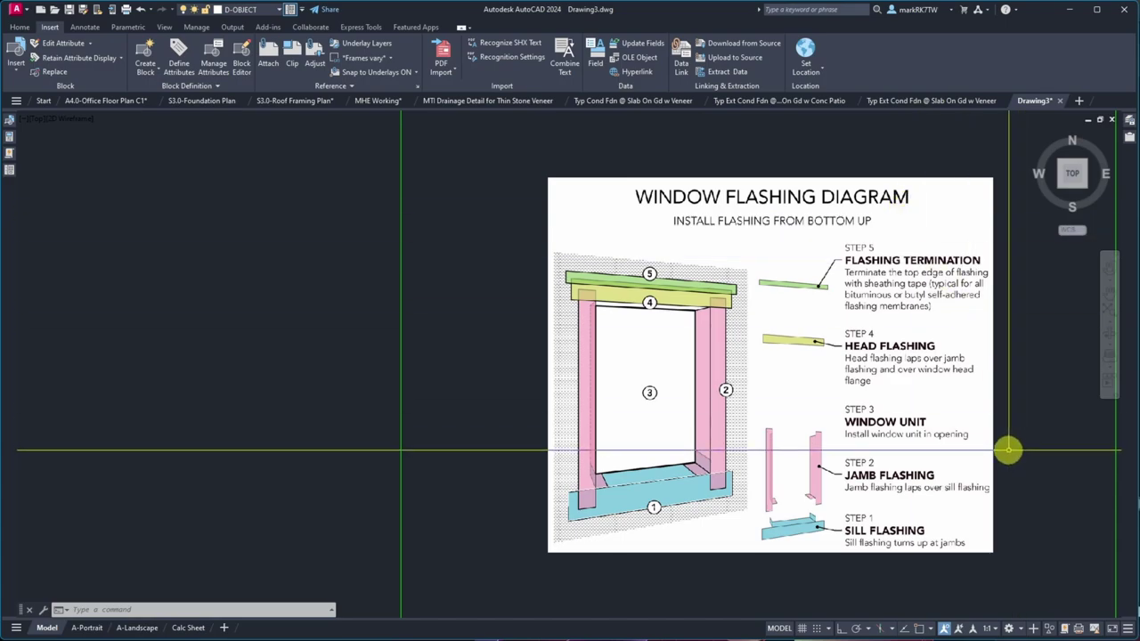
mouse_move(958, 630)
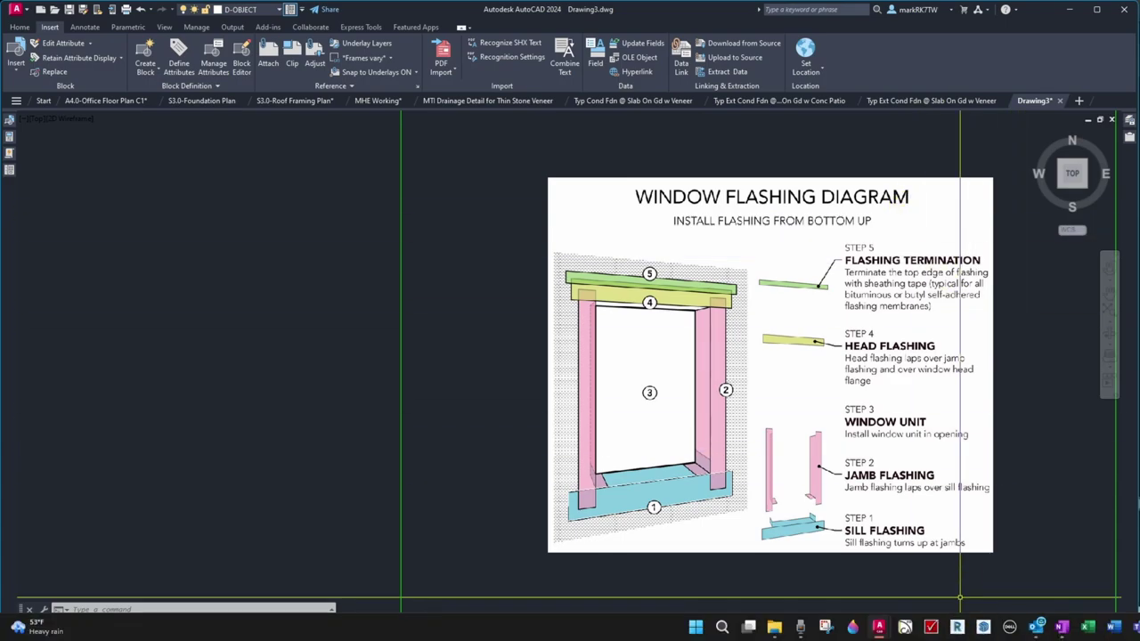
- Look at the article on installing and flashing windows, then return to the flexible flashing search results
click(852, 627)
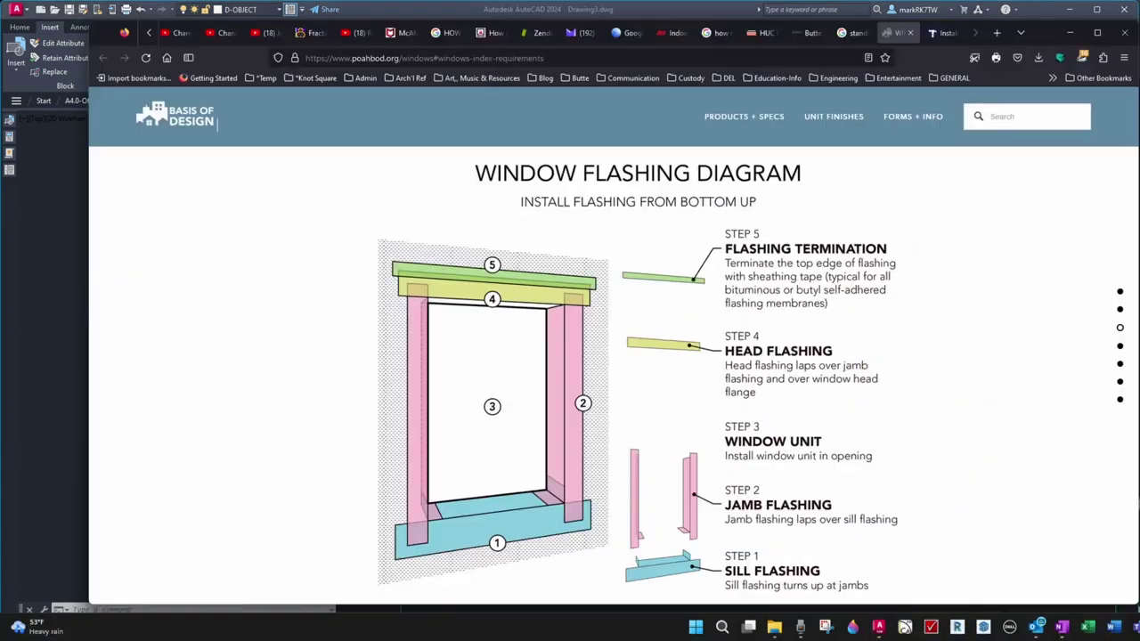
click(944, 33)
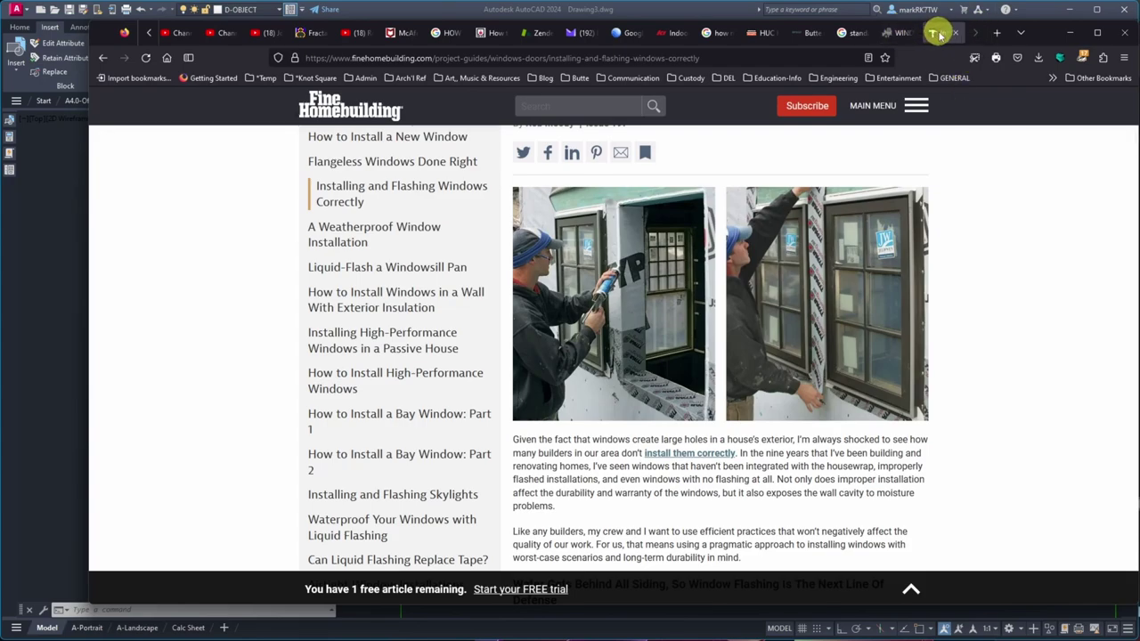
click(106, 57)
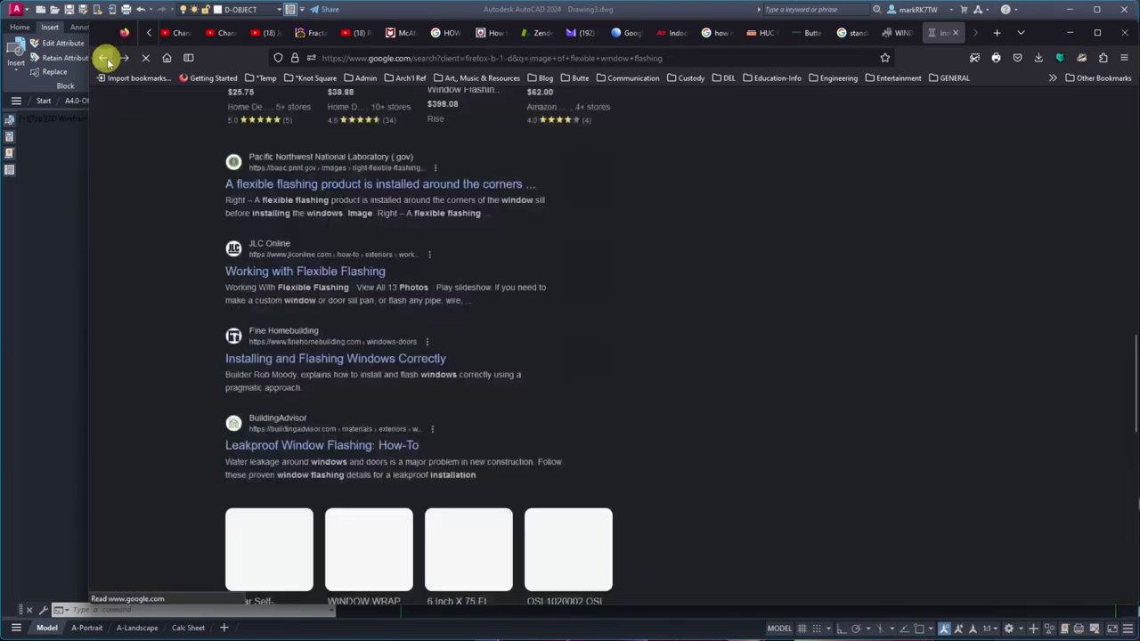
- Scroll through the search results and switch to the Window Flashing Diagram page
scroll(510, 410, down, 3)
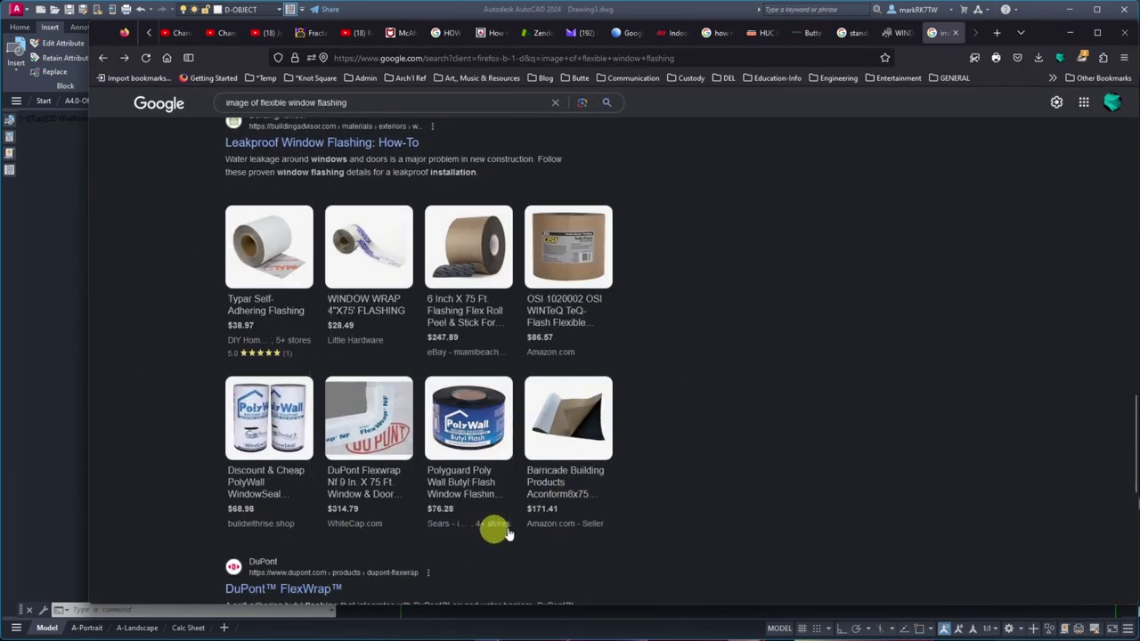
scroll(712, 373, down, 2)
scroll(714, 370, up, 2)
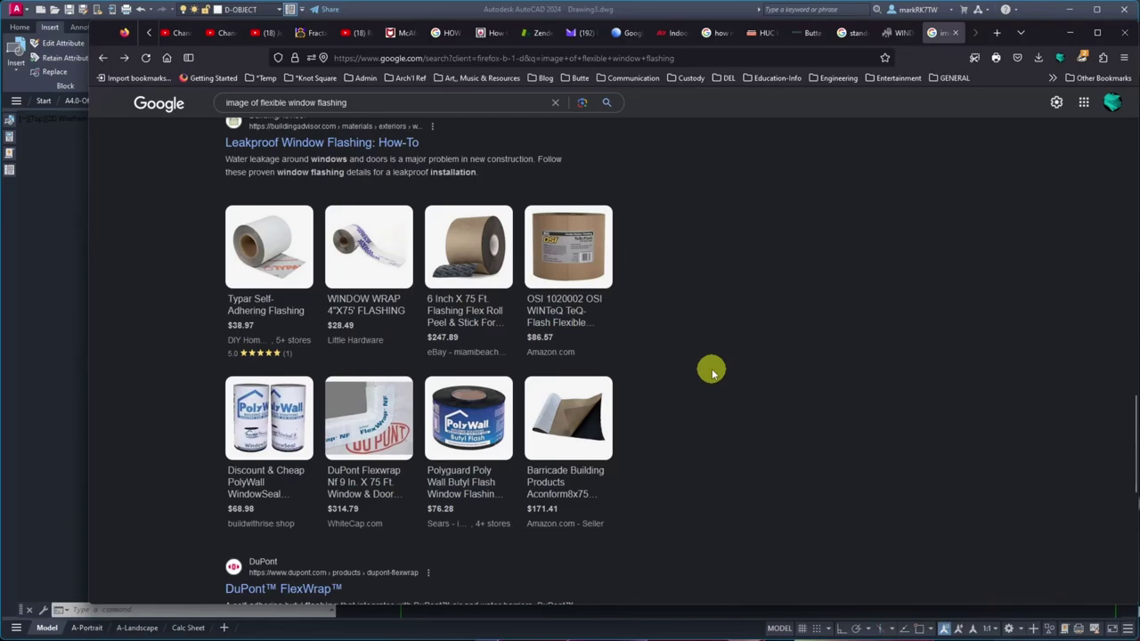
scroll(712, 372, up, 3)
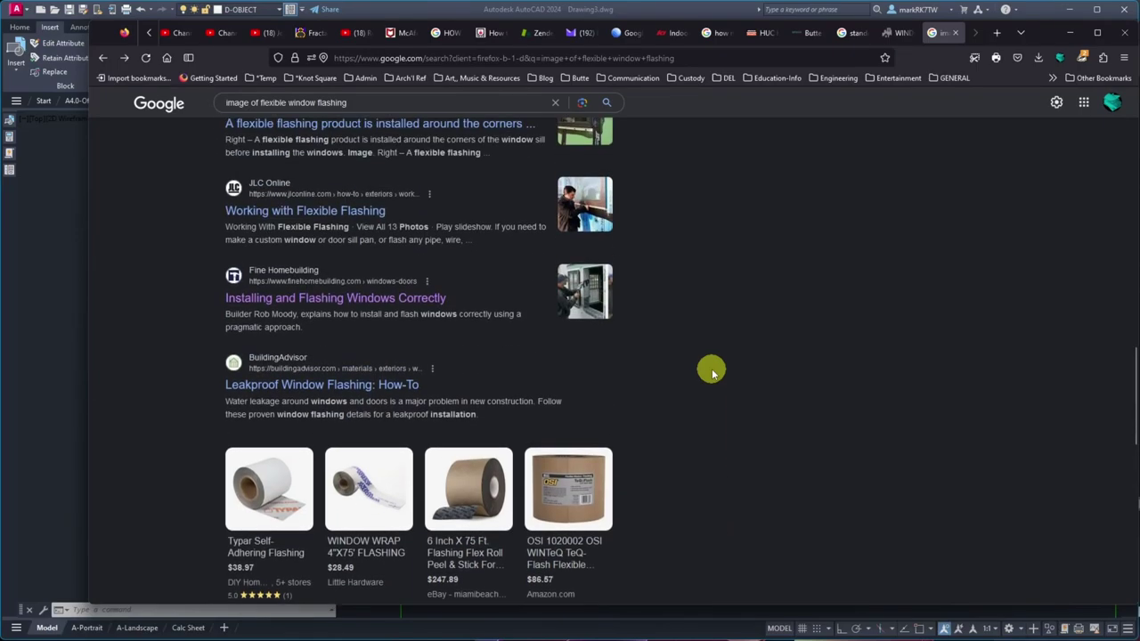
scroll(712, 372, up, 3)
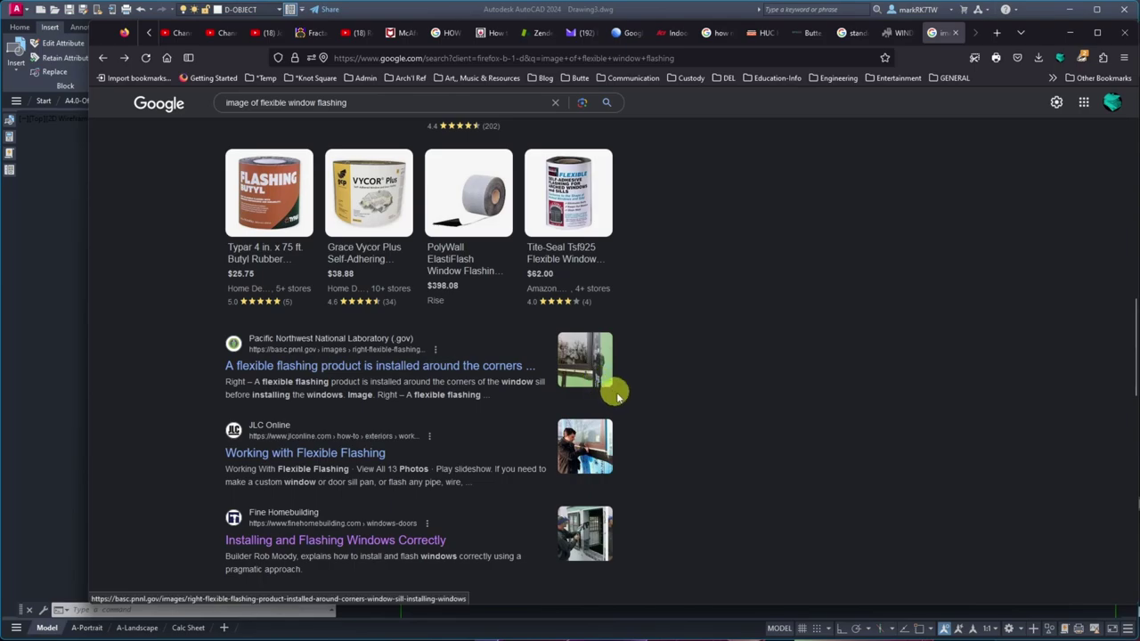
scroll(616, 403, up, 3)
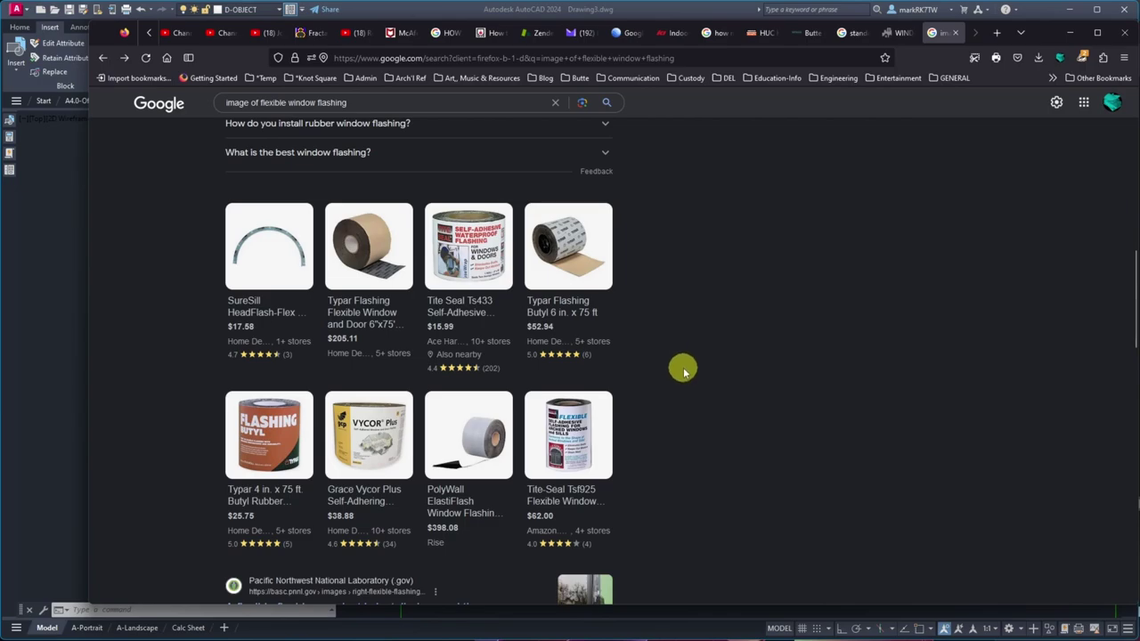
scroll(676, 365, down, 2)
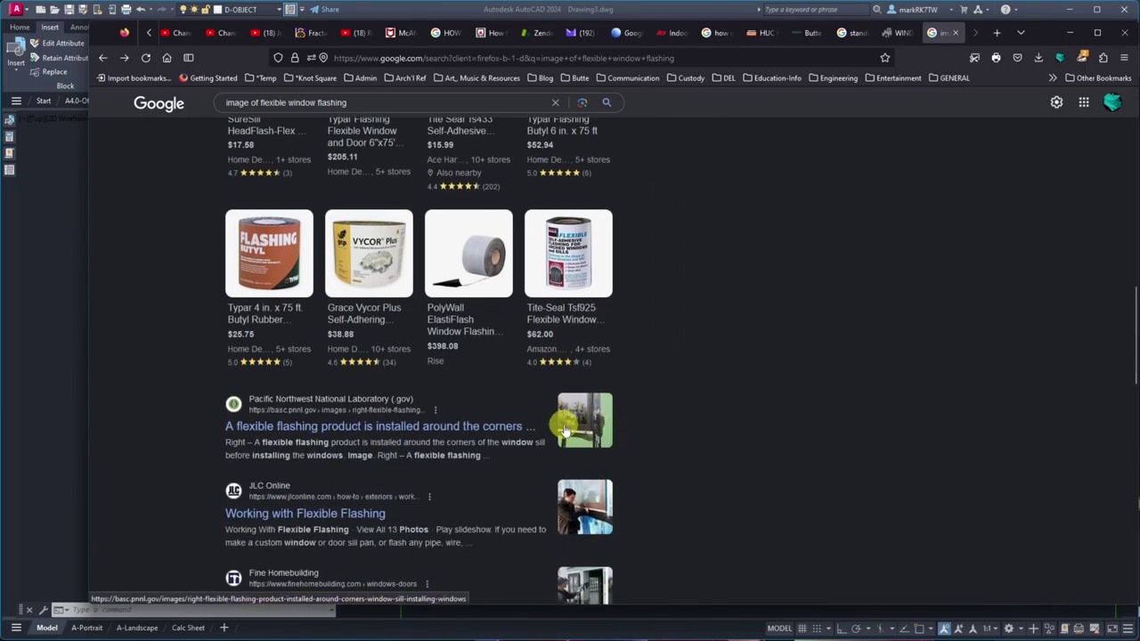
click(898, 33)
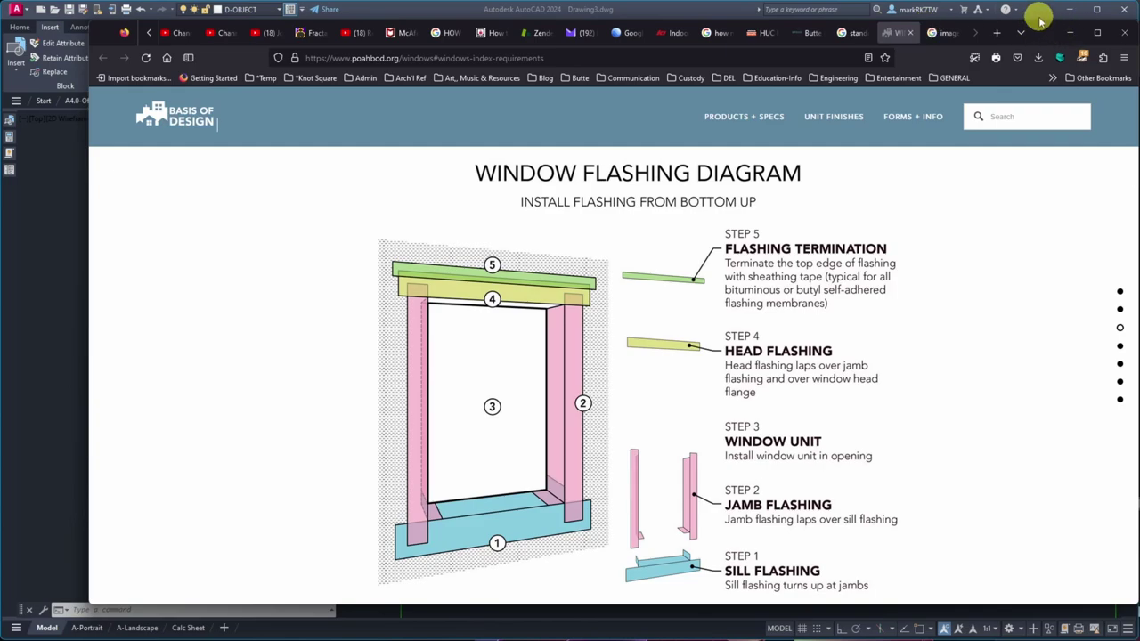
- Move the browser aside and trace a closed line outline around the green termination flashing, piece 5
drag(1038, 34, 1139, 36)
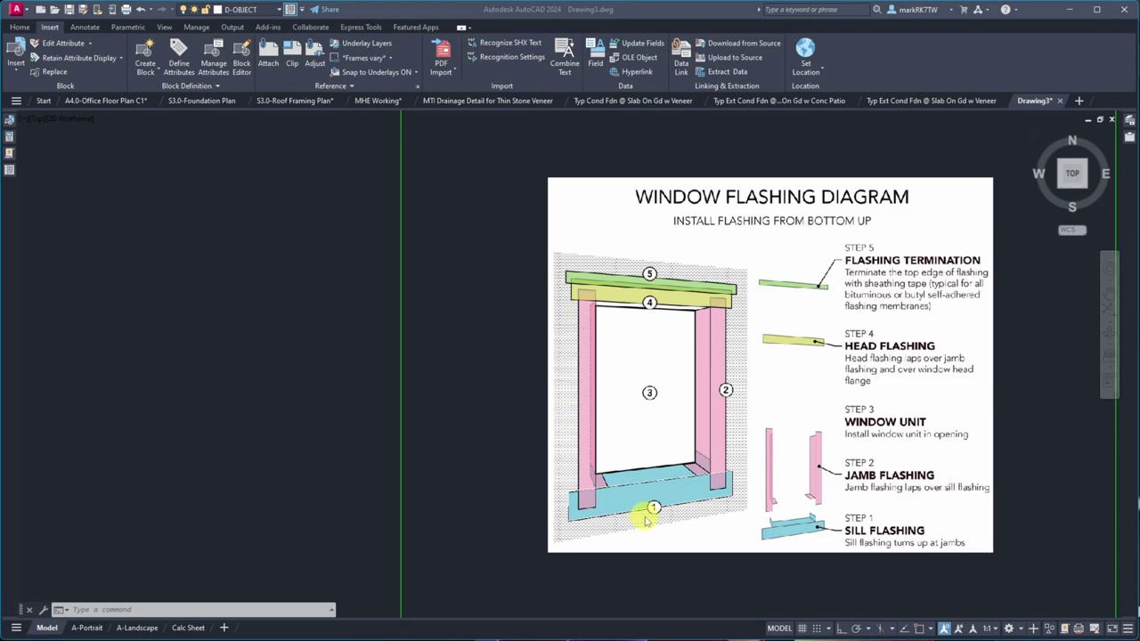
scroll(647, 301, up, 6)
scroll(262, 255, down, 3)
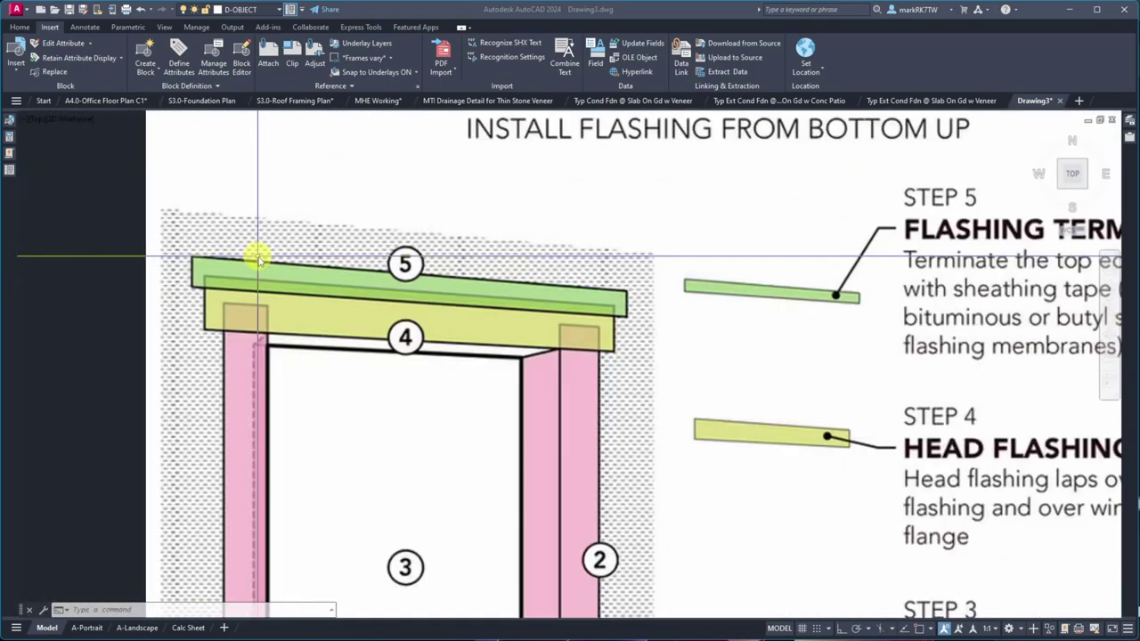
scroll(278, 257, up, 3)
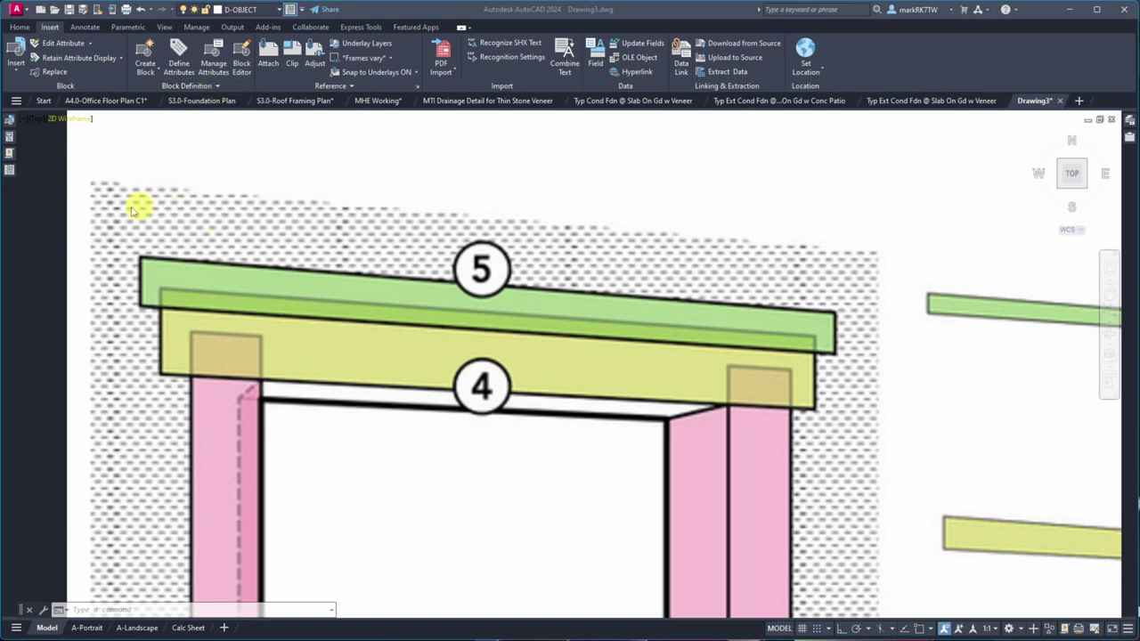
click(140, 250)
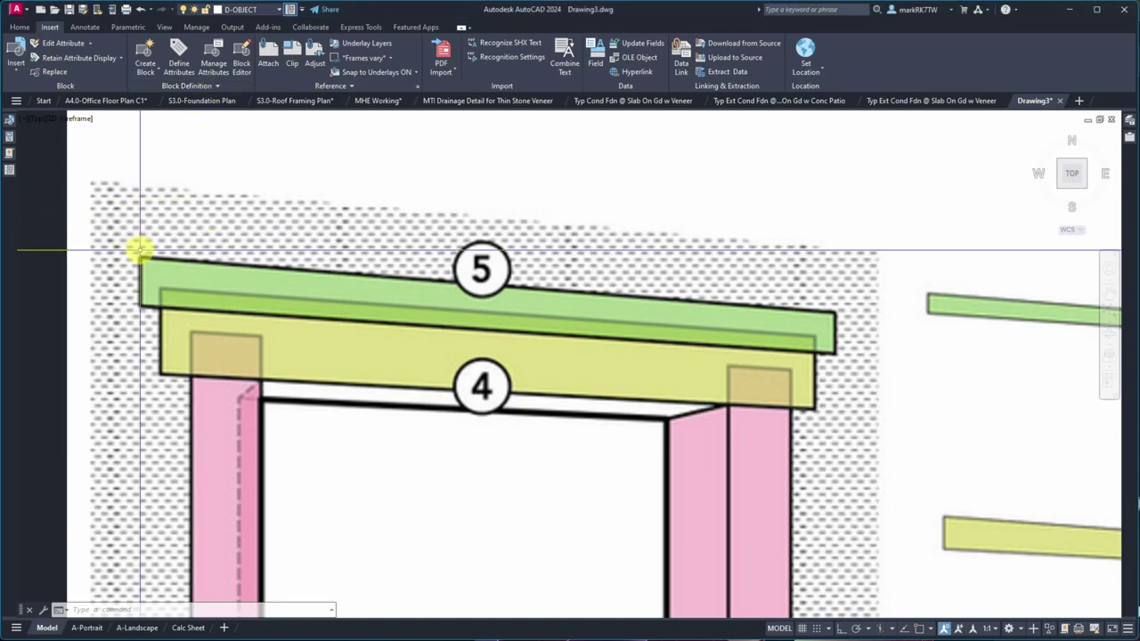
text(l)
key(Return)
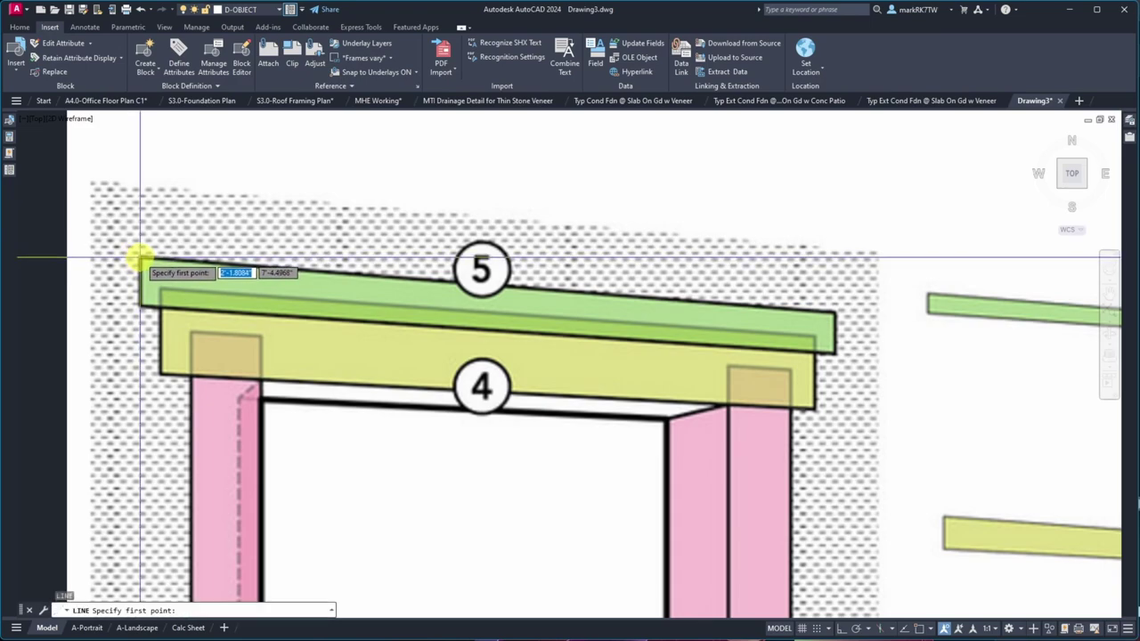
click(140, 258)
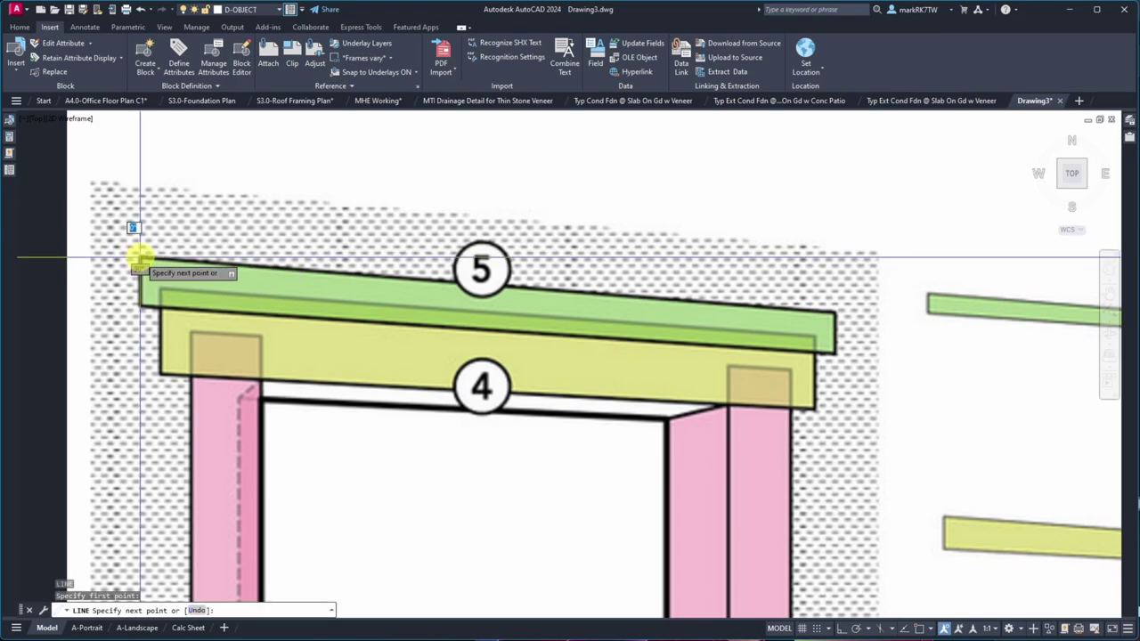
click(834, 311)
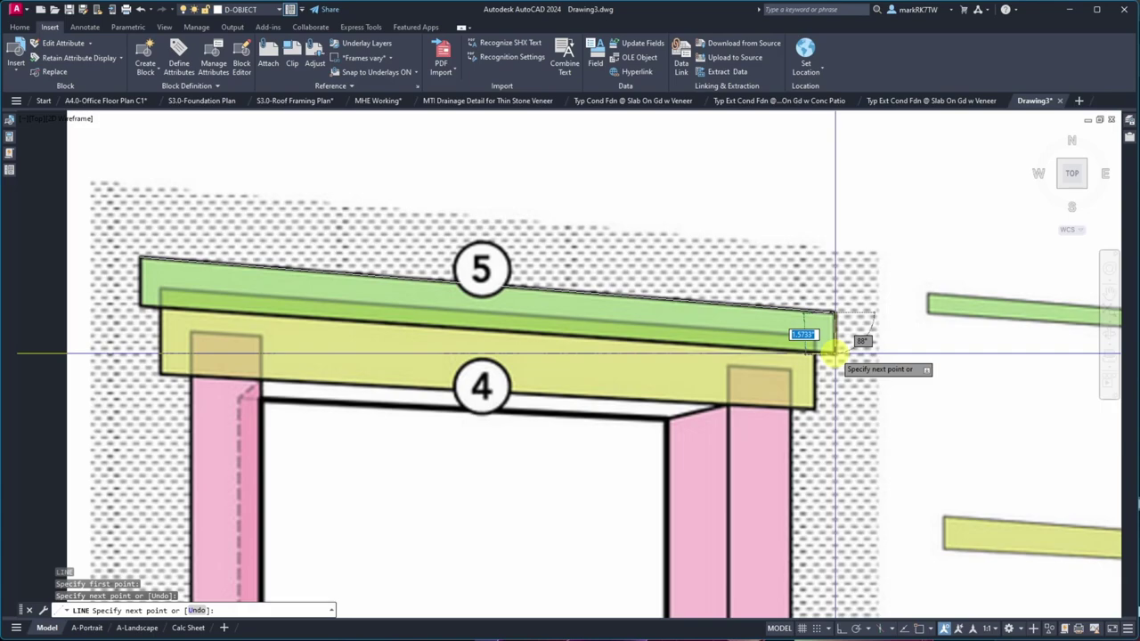
click(834, 353)
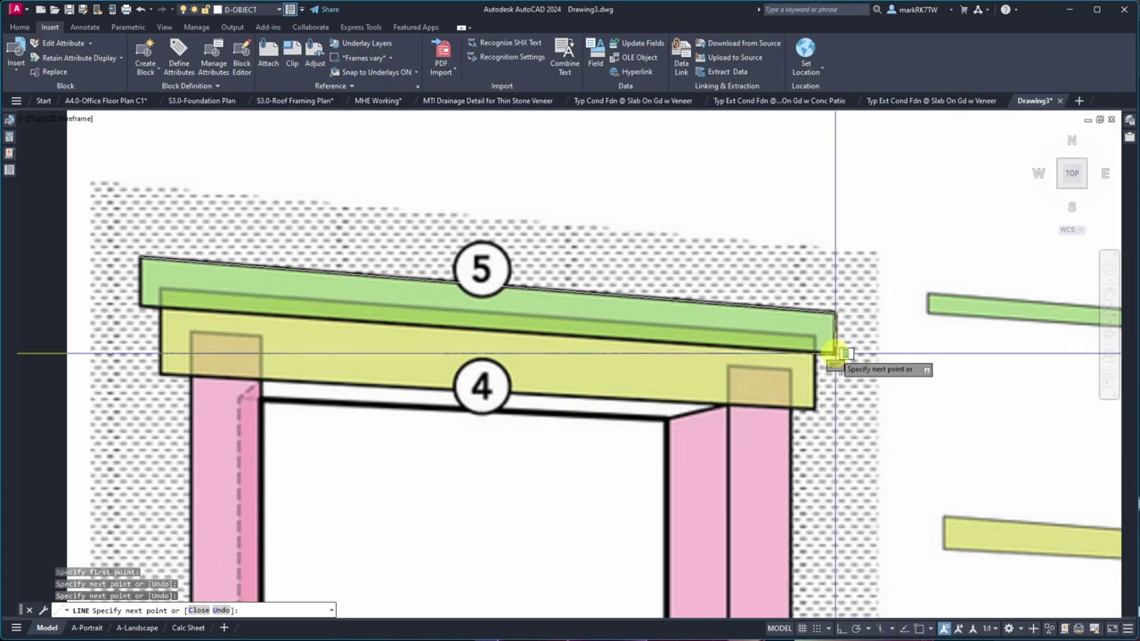
click(140, 304)
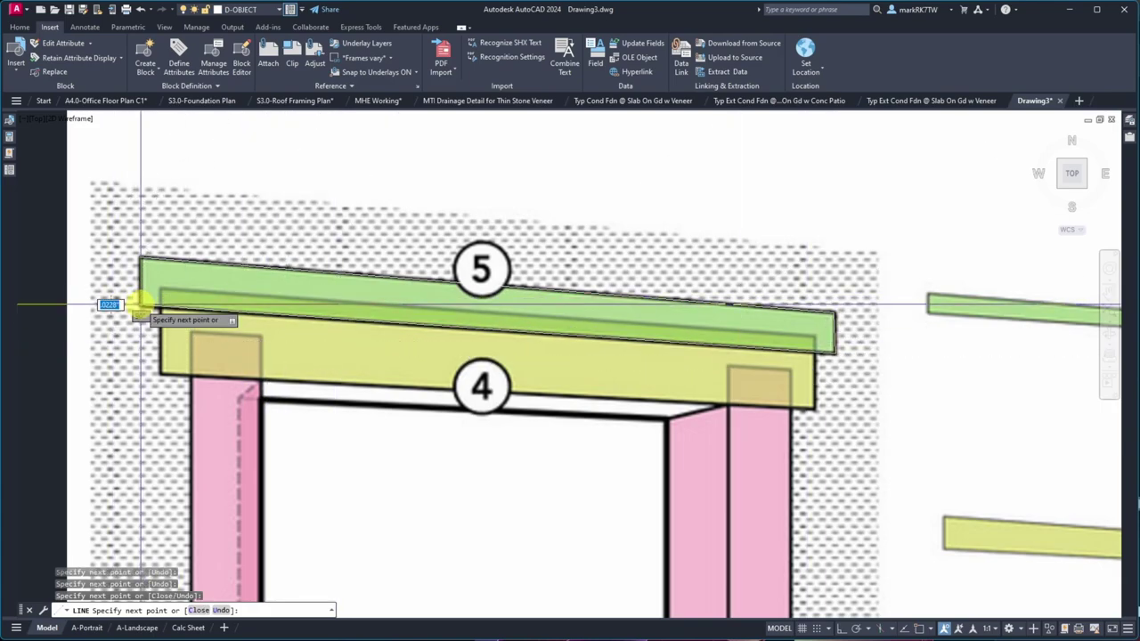
text(c)
key(Return)
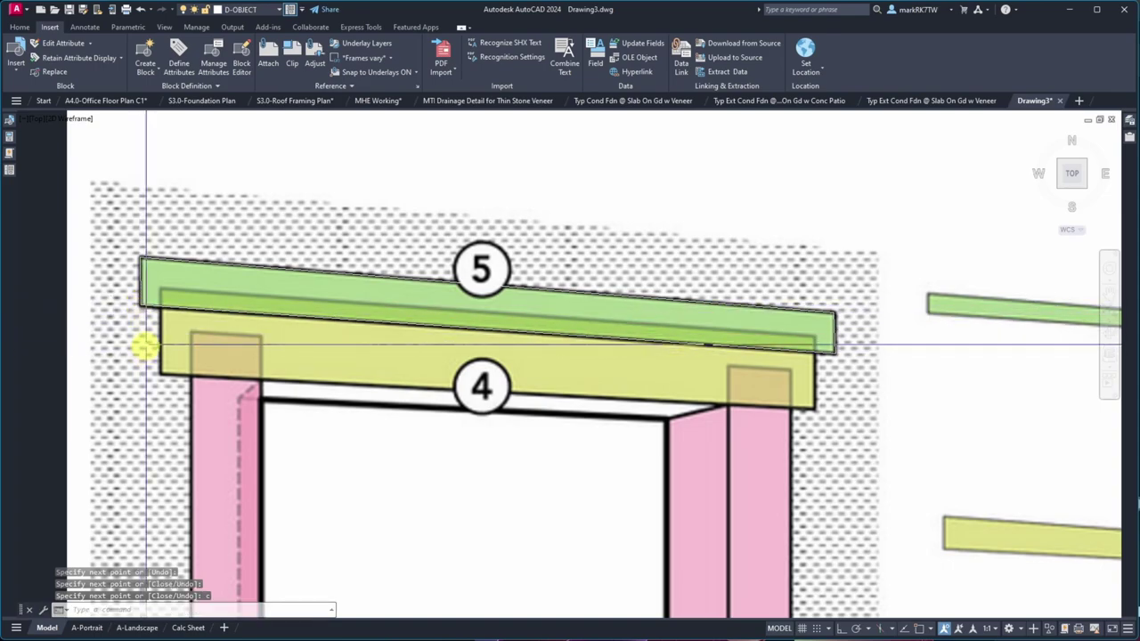
- Trace the yellow head flashing, piece 4, using Nearest snaps to meet the green flashing's edge
key(Return)
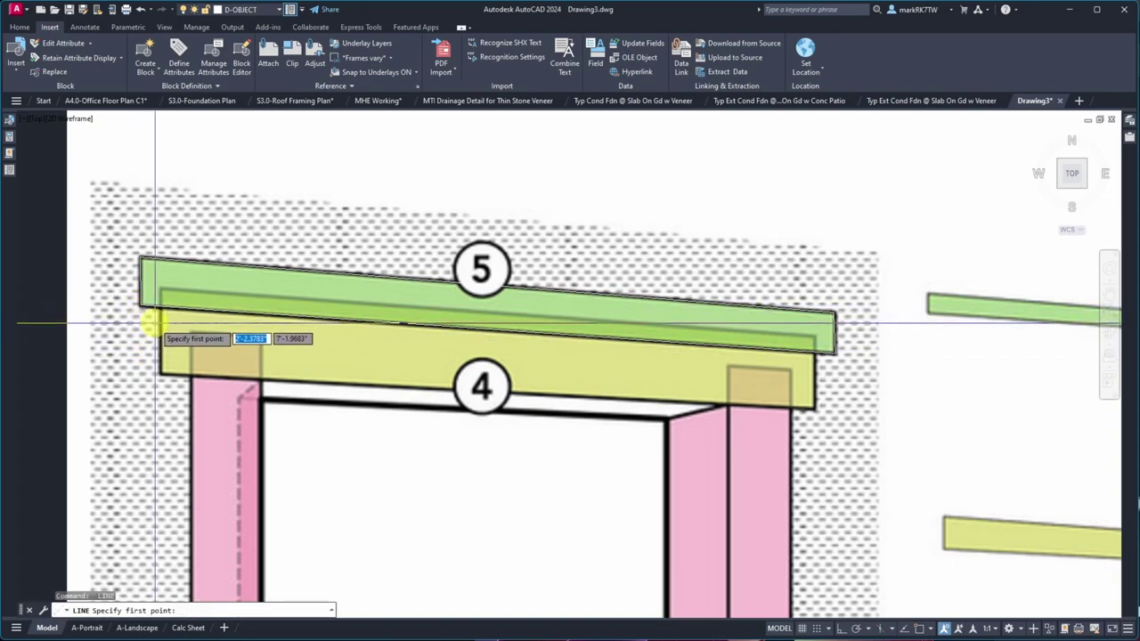
text(nea)
key(Return)
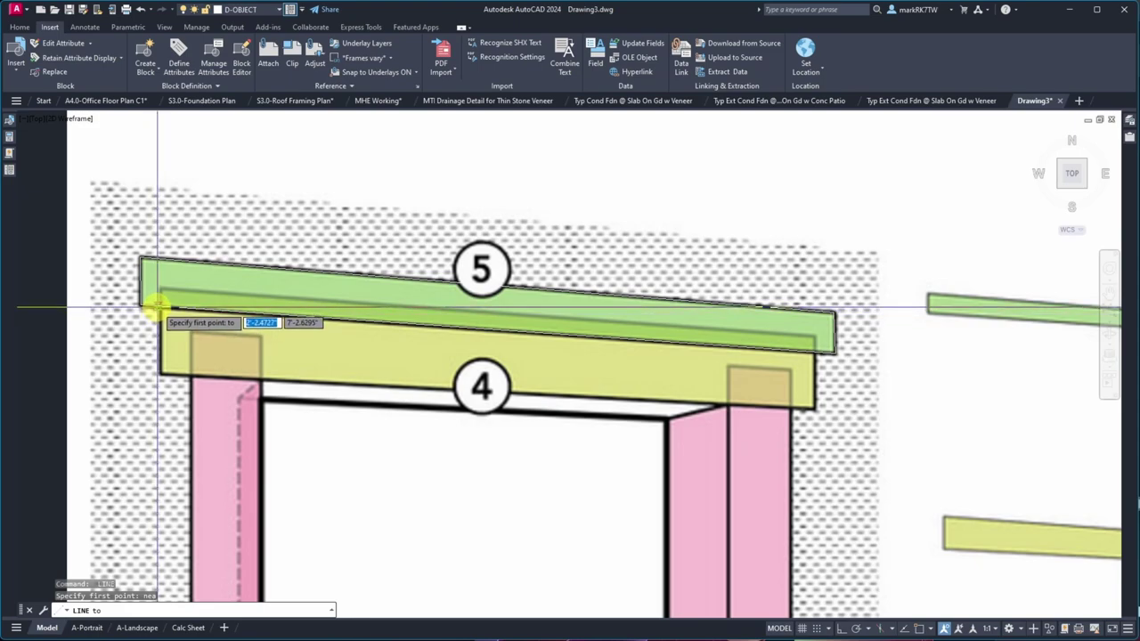
click(159, 308)
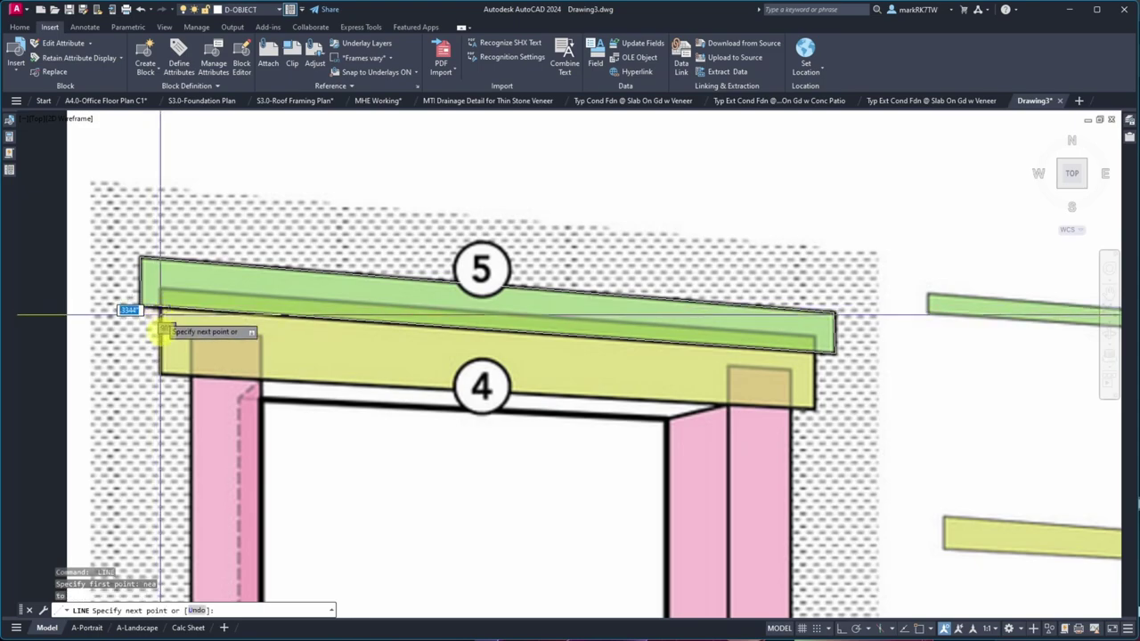
click(160, 373)
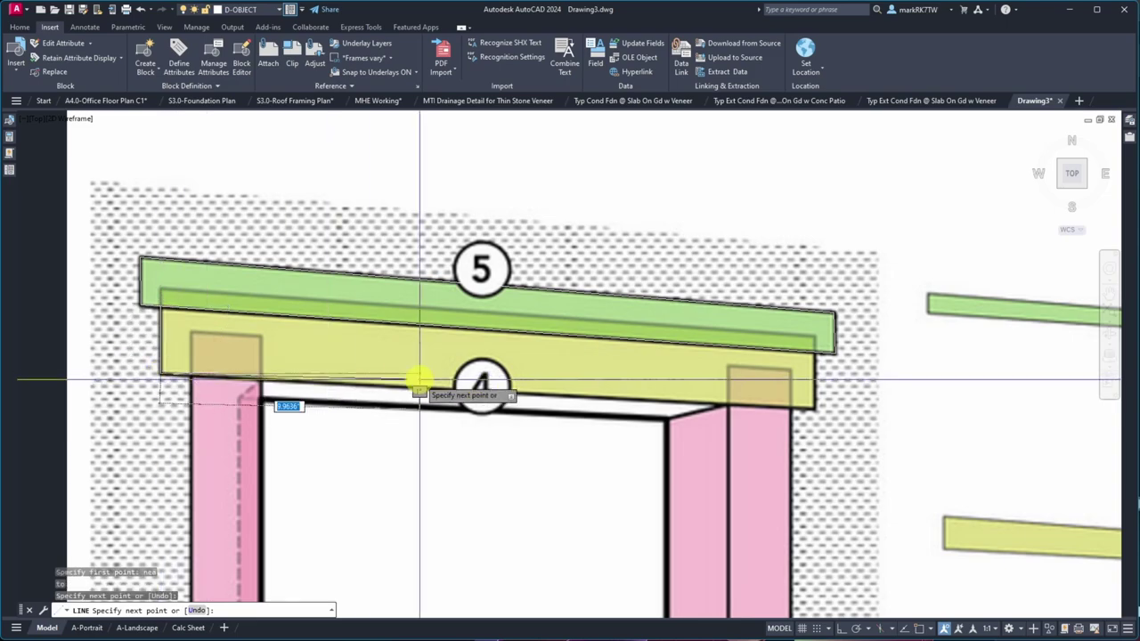
click(813, 407)
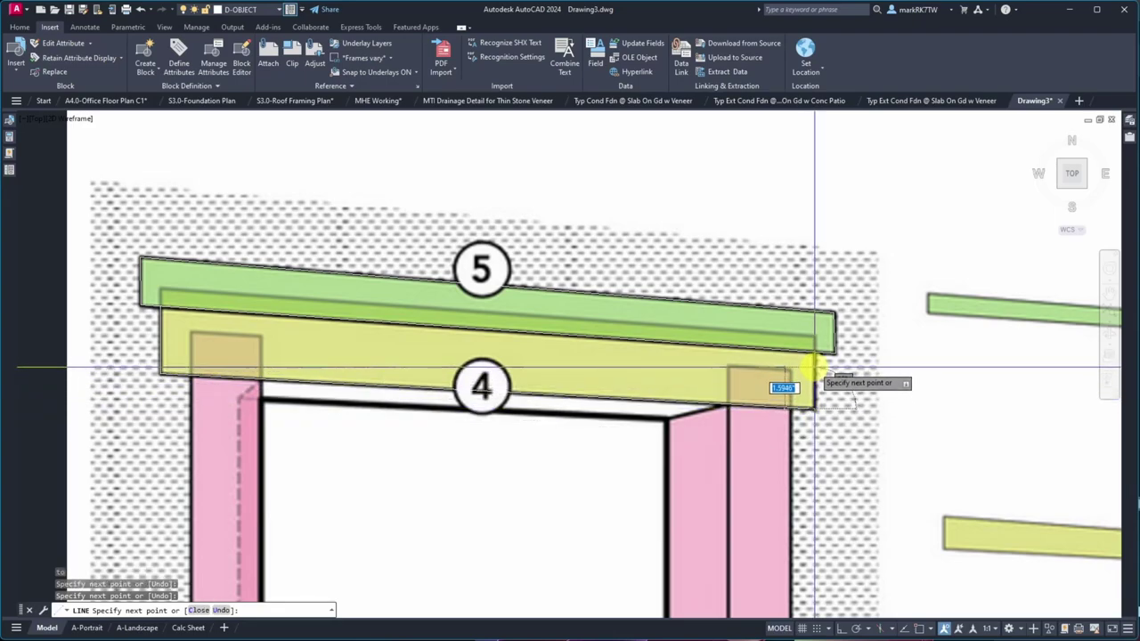
text(nea)
key(Return)
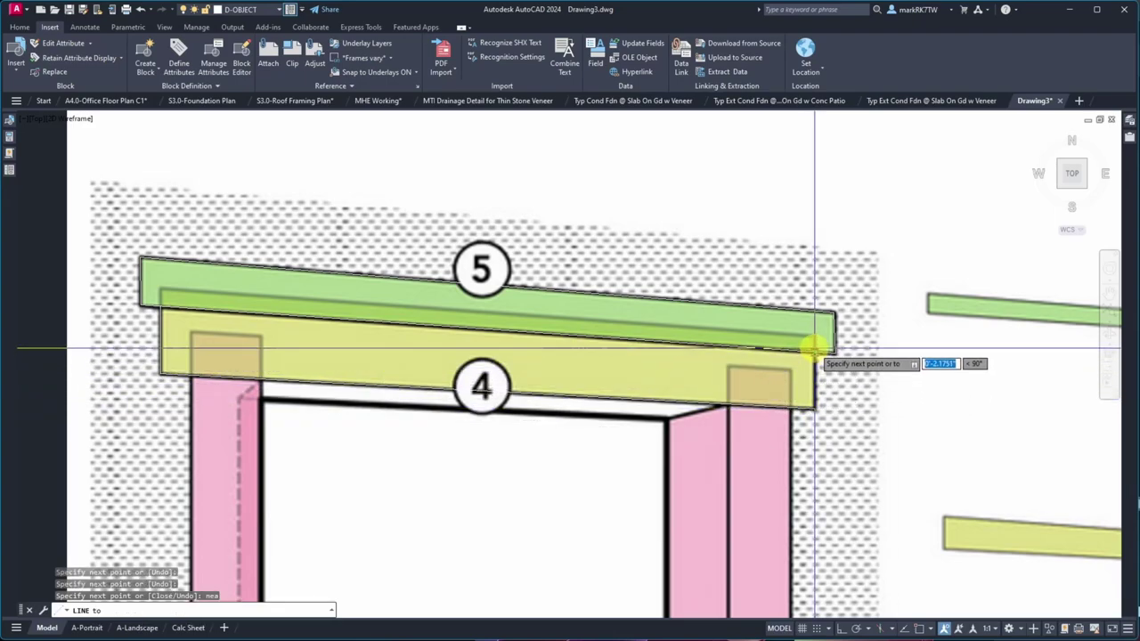
click(813, 345)
key(Return)
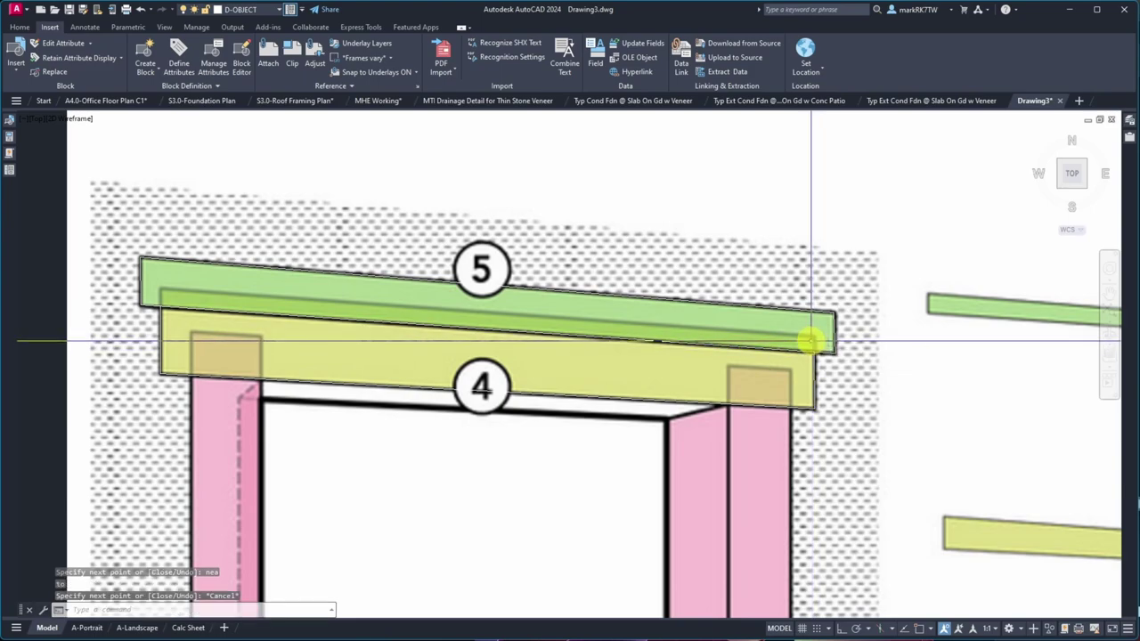
- Copy the green flashing outline in place and cancel a grip stretch of its right end
text(co)
key(Return)
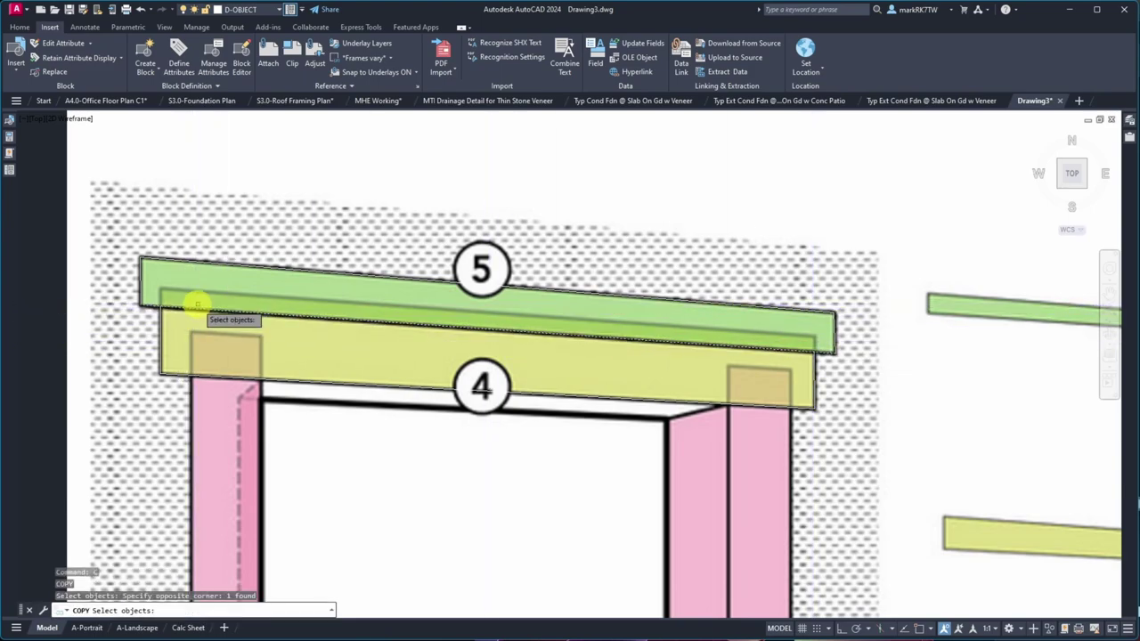
click(197, 312)
key(Return)
click(204, 320)
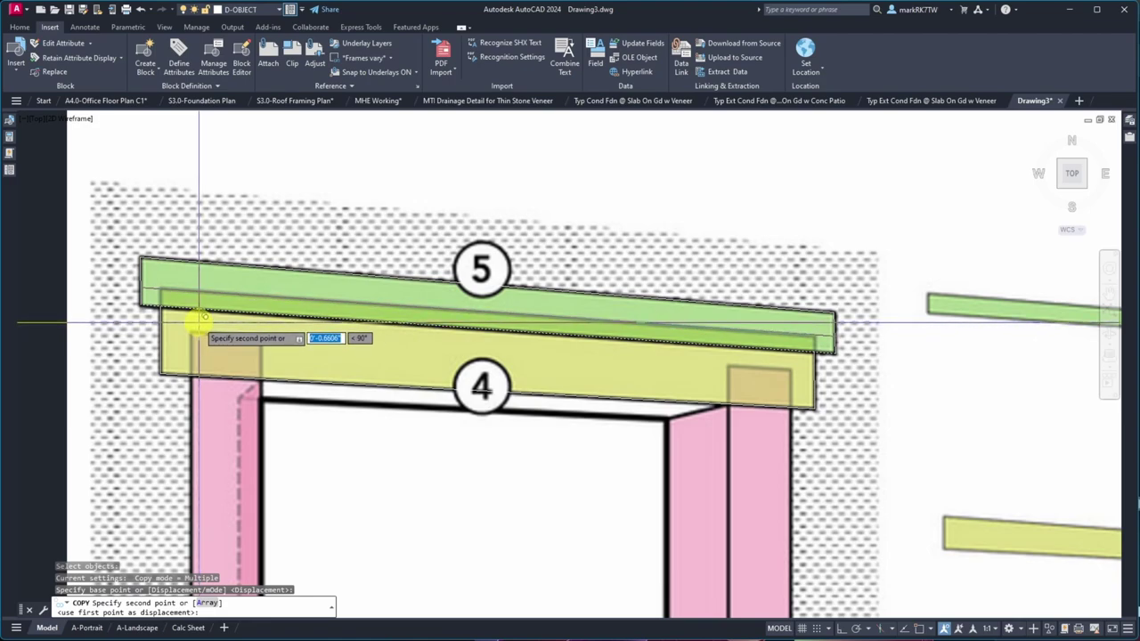
click(202, 319)
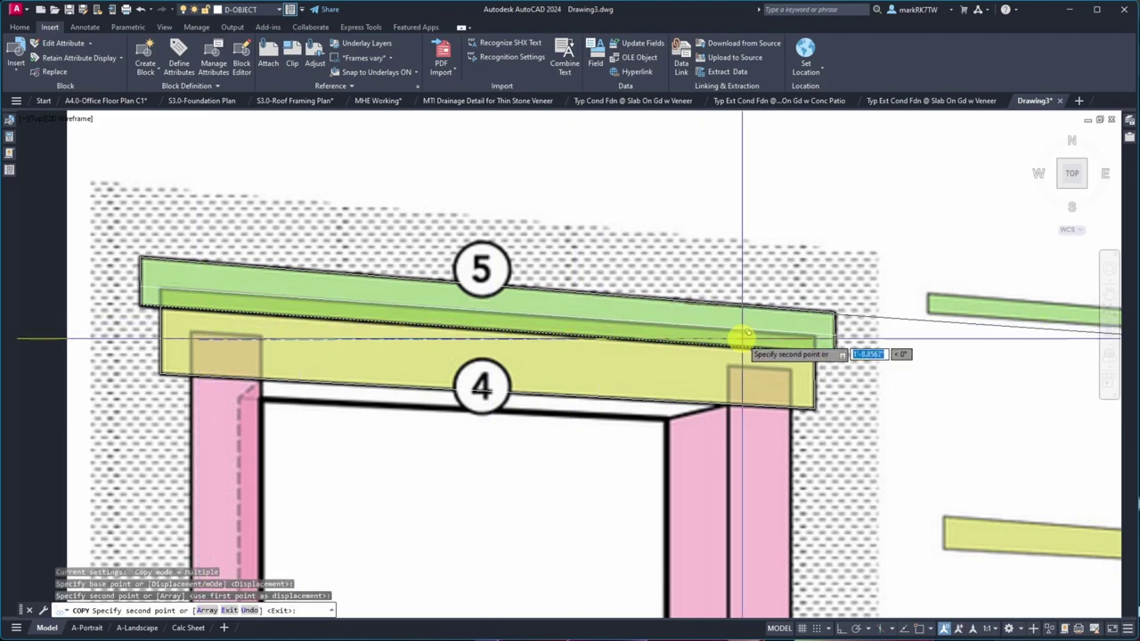
key(Escape)
click(824, 334)
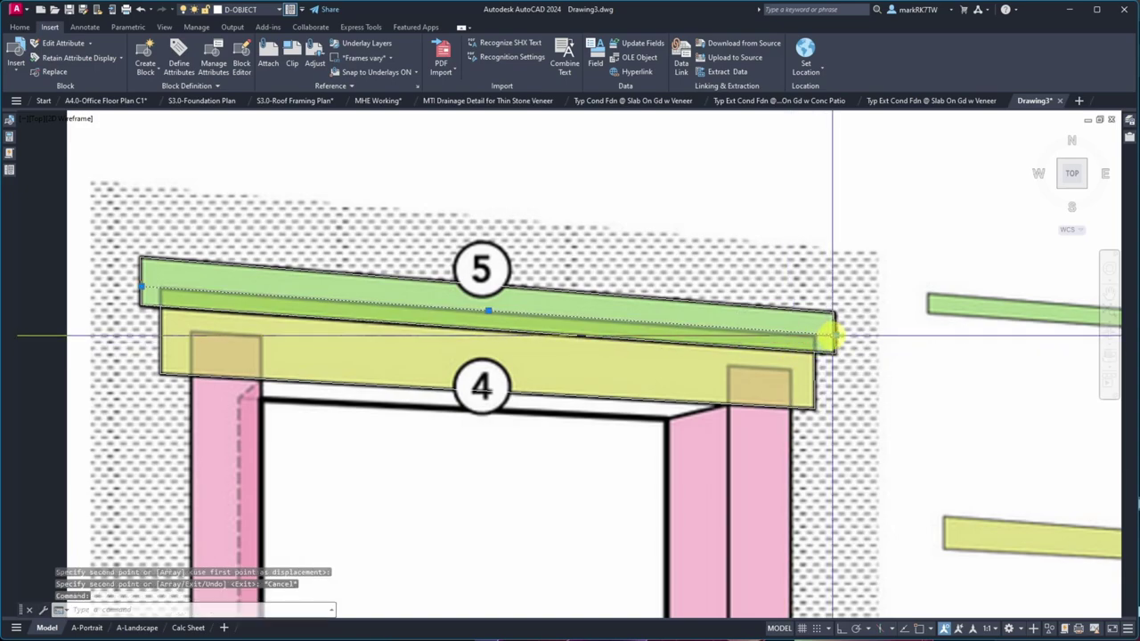
click(830, 322)
scroll(827, 331, up, 5)
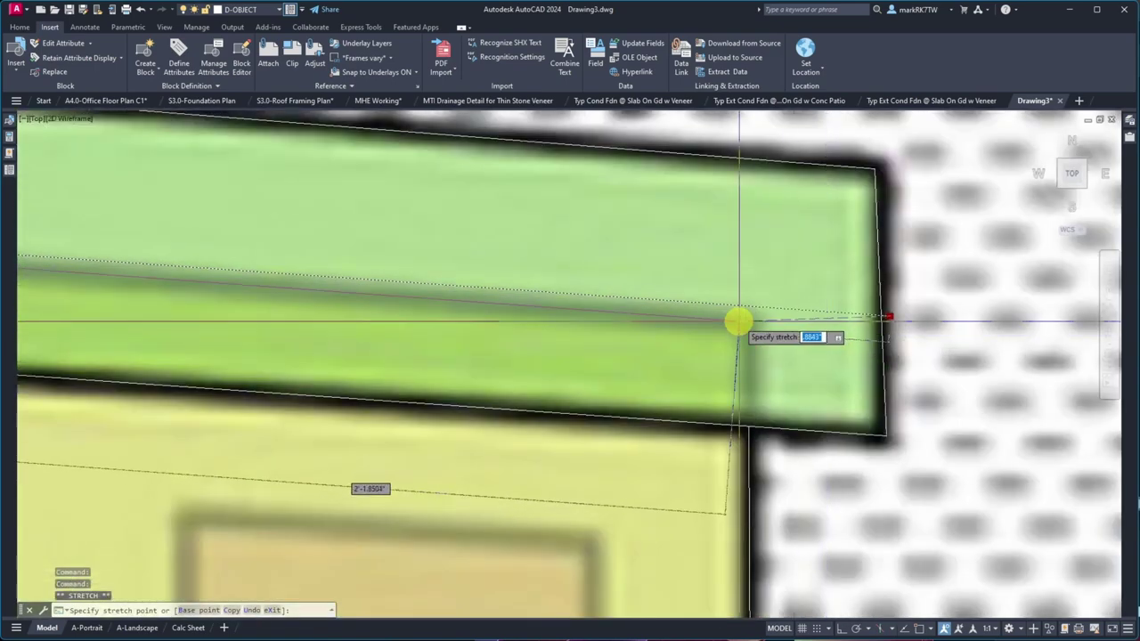
key(Escape)
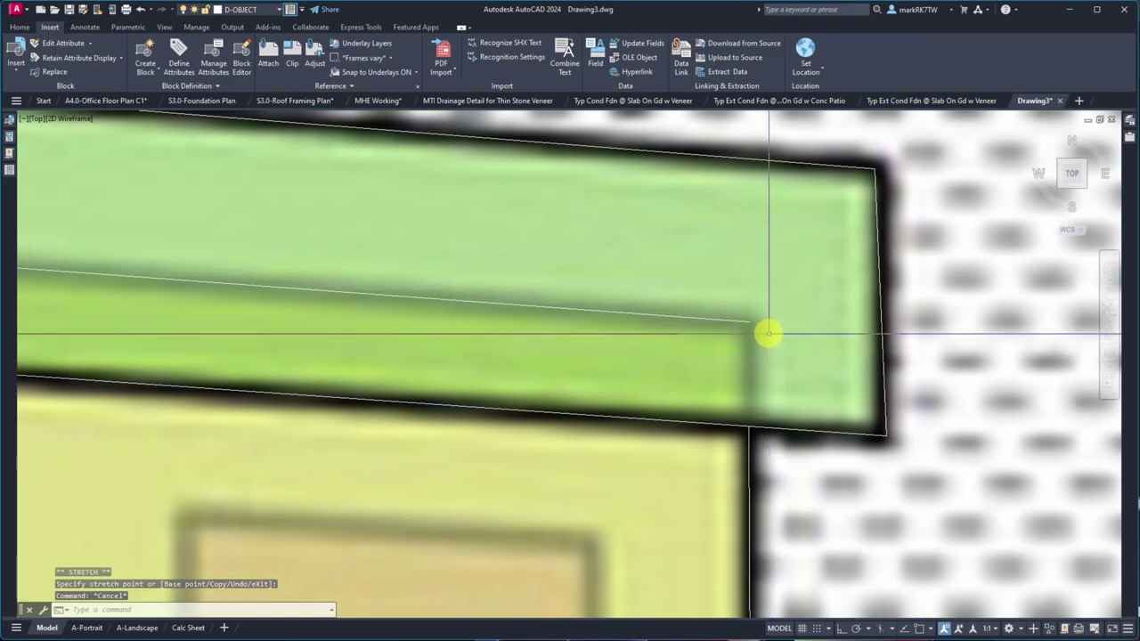
scroll(762, 333, down, 6)
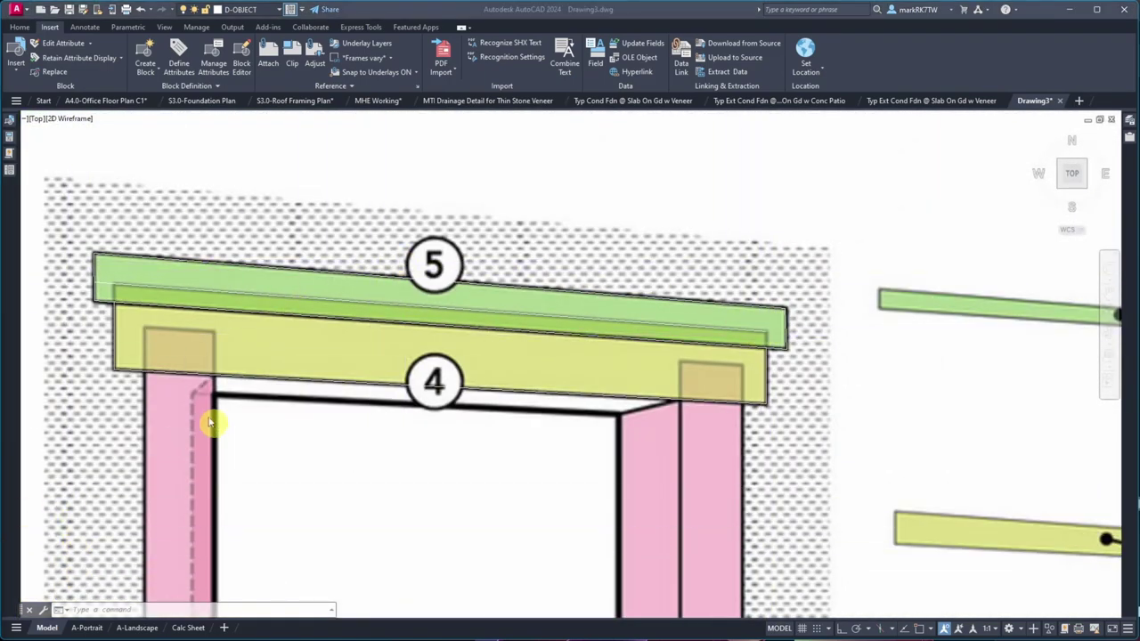
- Chamfer the beam's left corner lines, then erase the resulting bevel segment
click(116, 316)
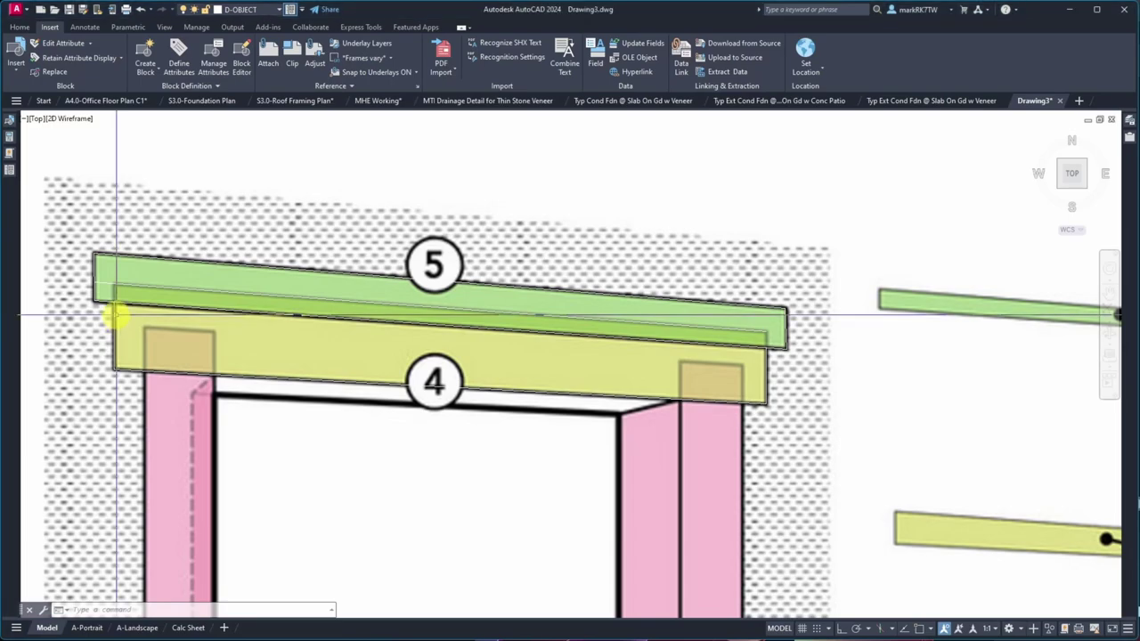
text(cha)
key(Return)
click(118, 317)
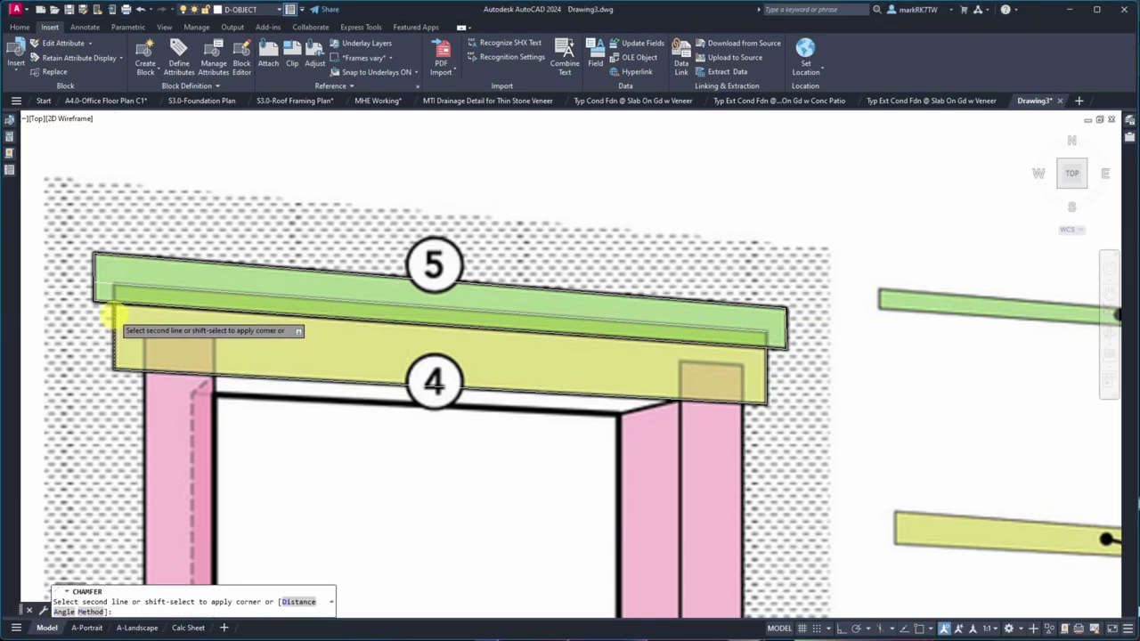
click(131, 287)
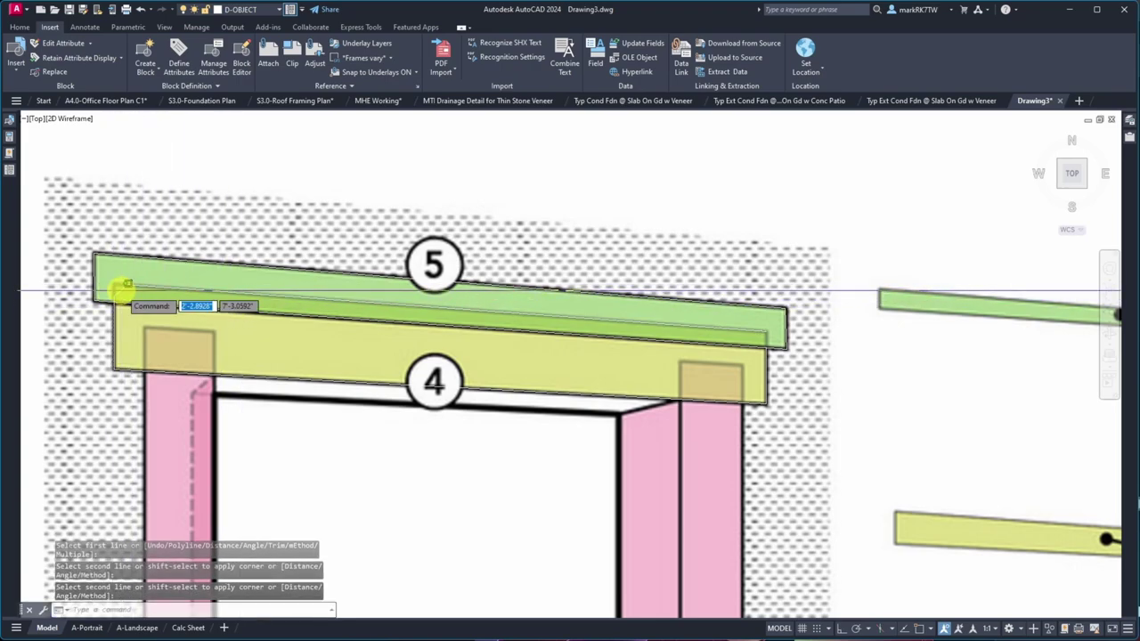
text(e)
key(Return)
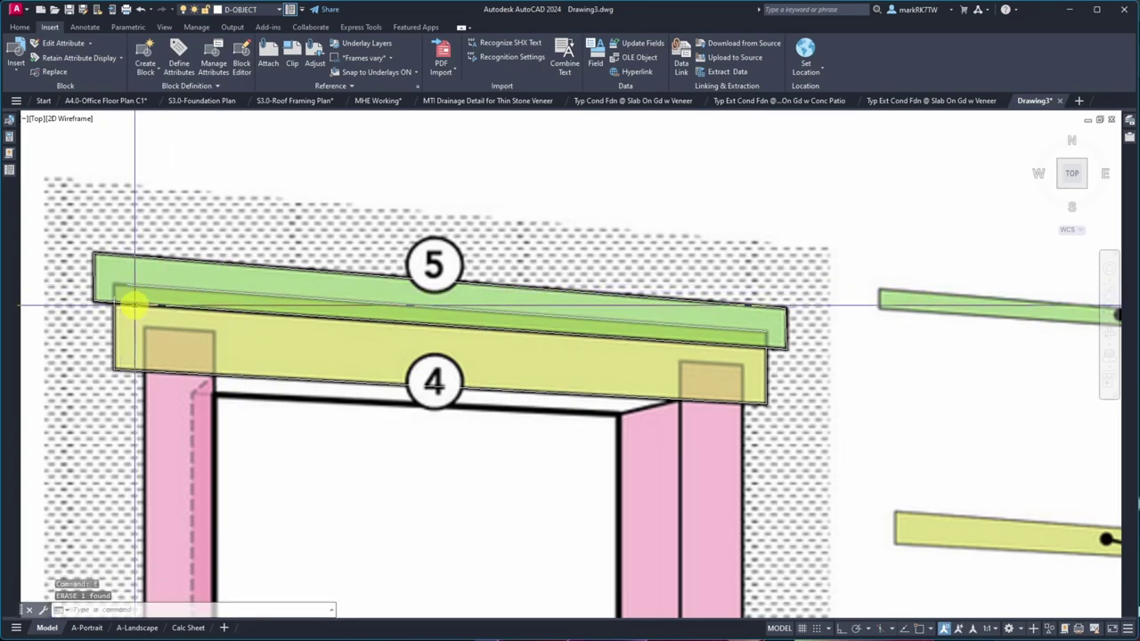
- Set both chamfer distances to 0 and square off piece 4's corners with zero-distance chamfers
text(cha)
key(Return)
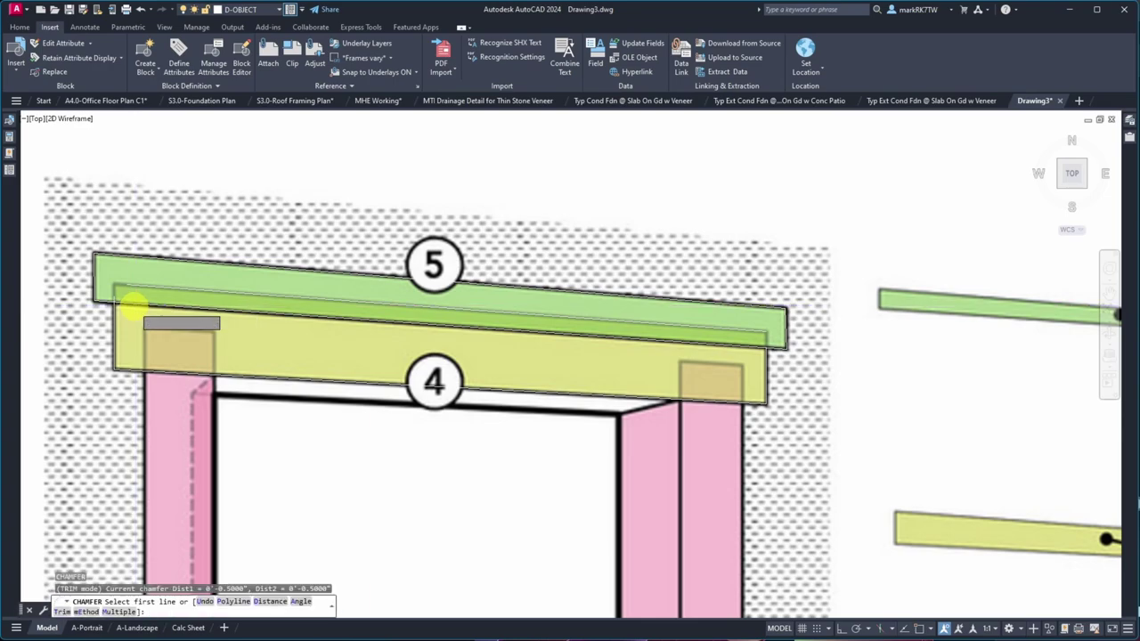
text(d)
key(Return)
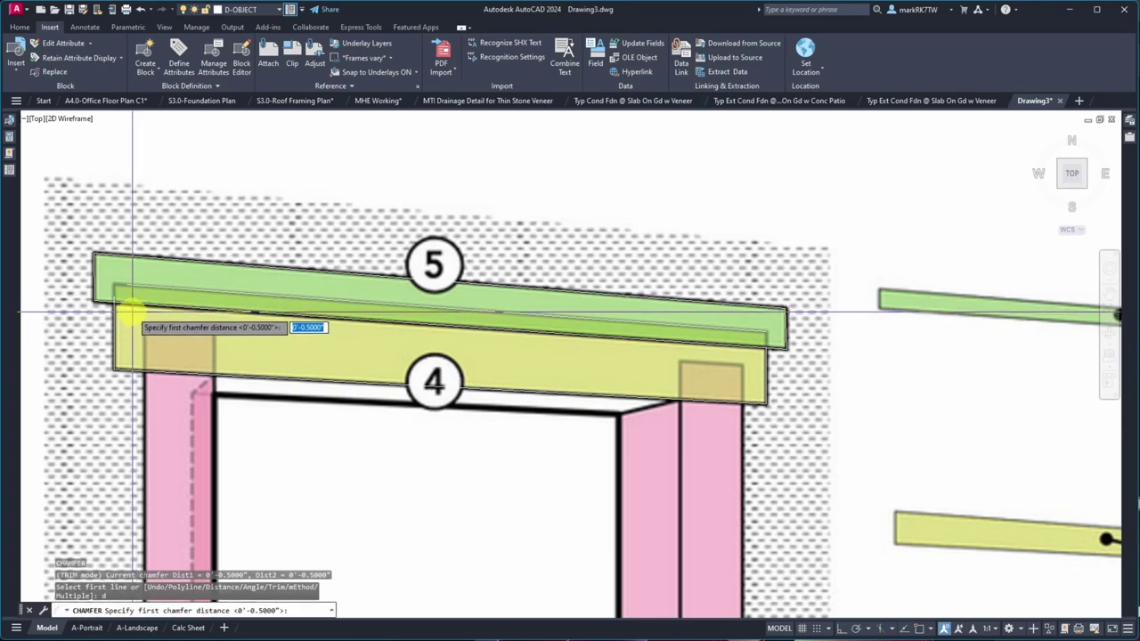
text(0)
key(Return)
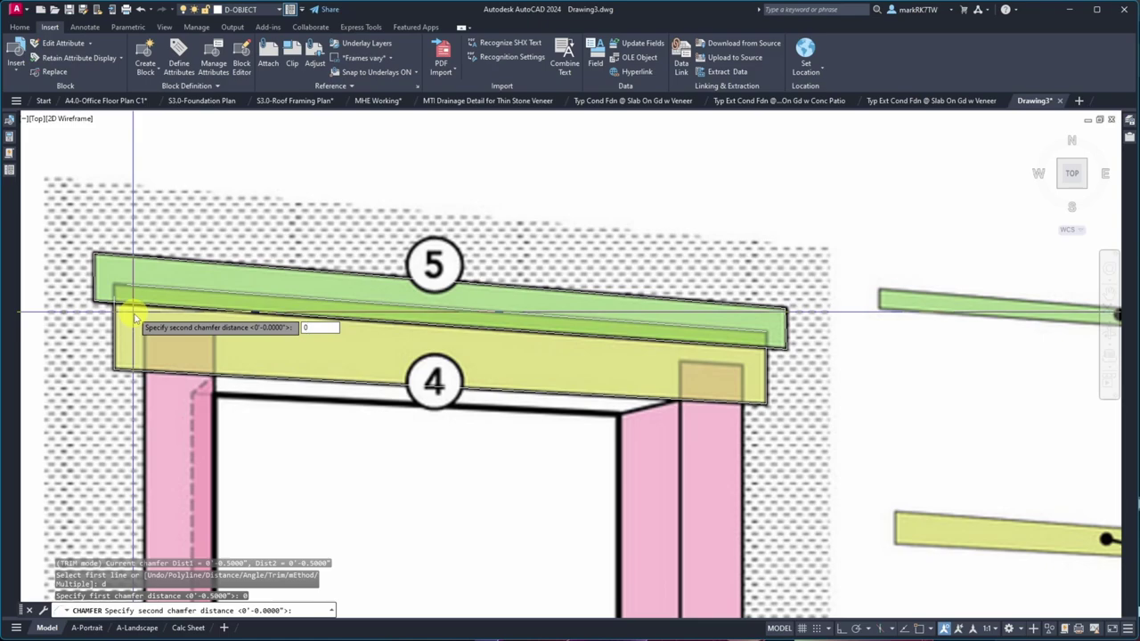
key(Return)
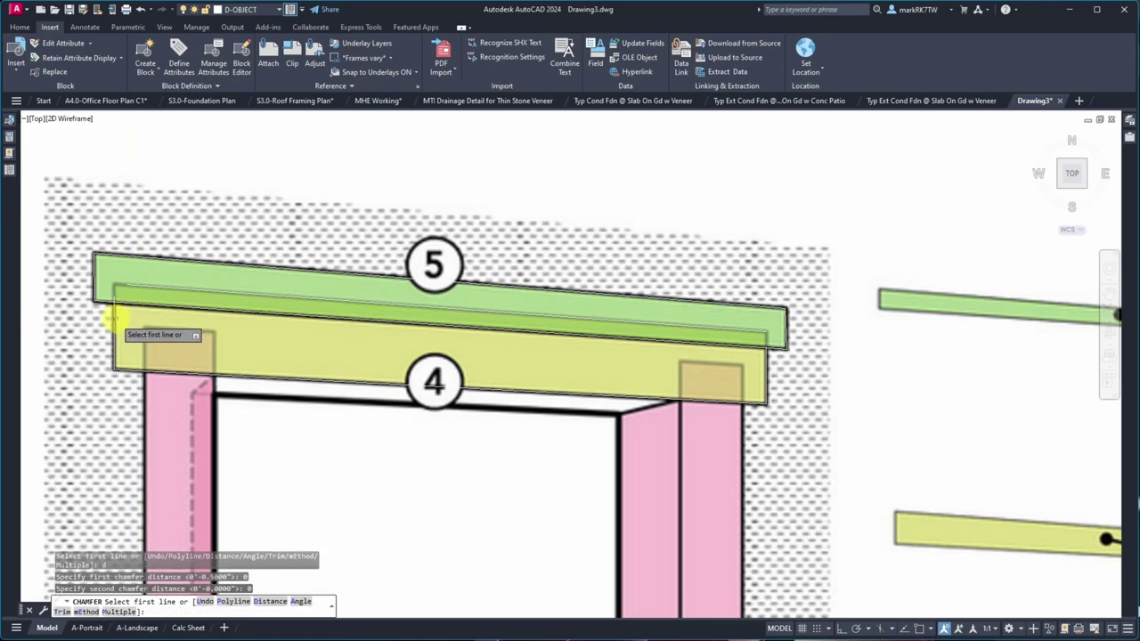
click(107, 313)
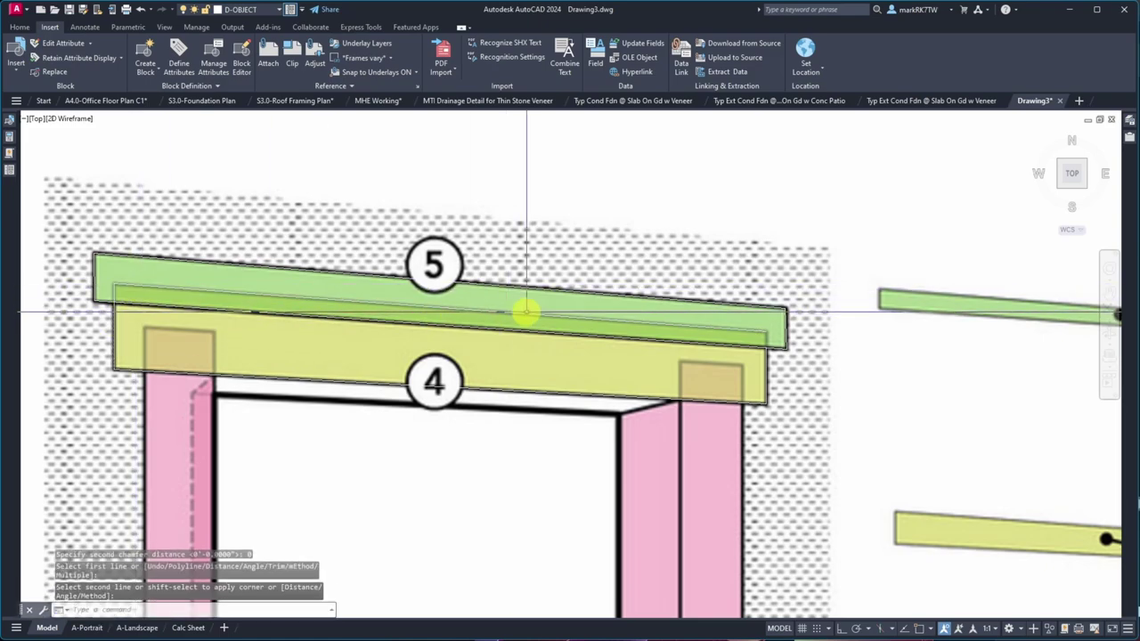
click(788, 326)
key(Return)
click(762, 336)
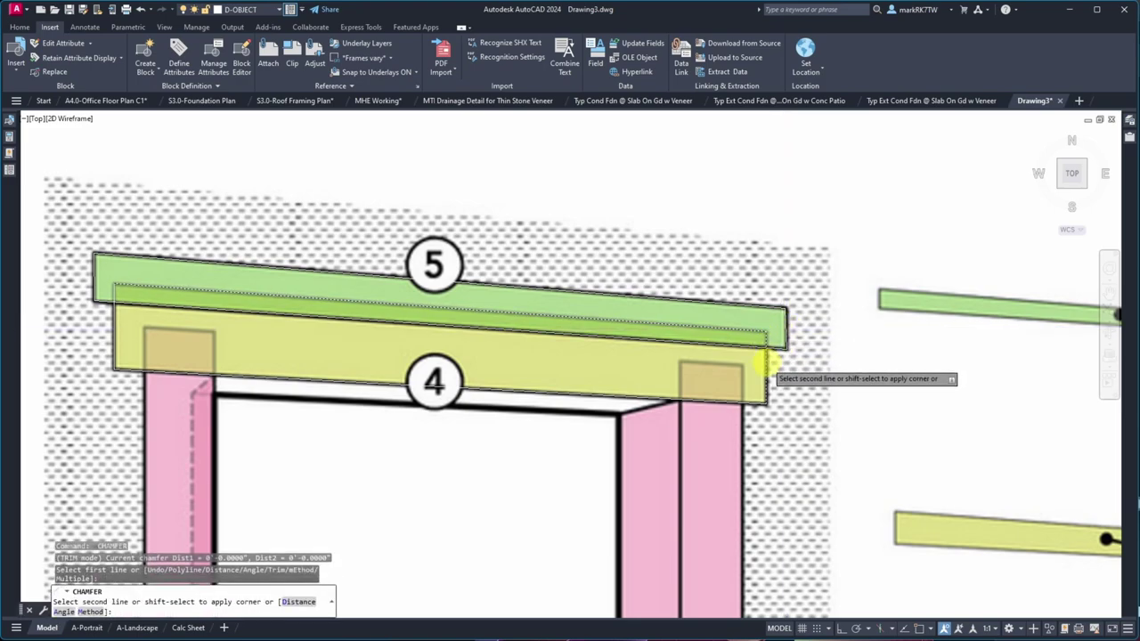
click(644, 337)
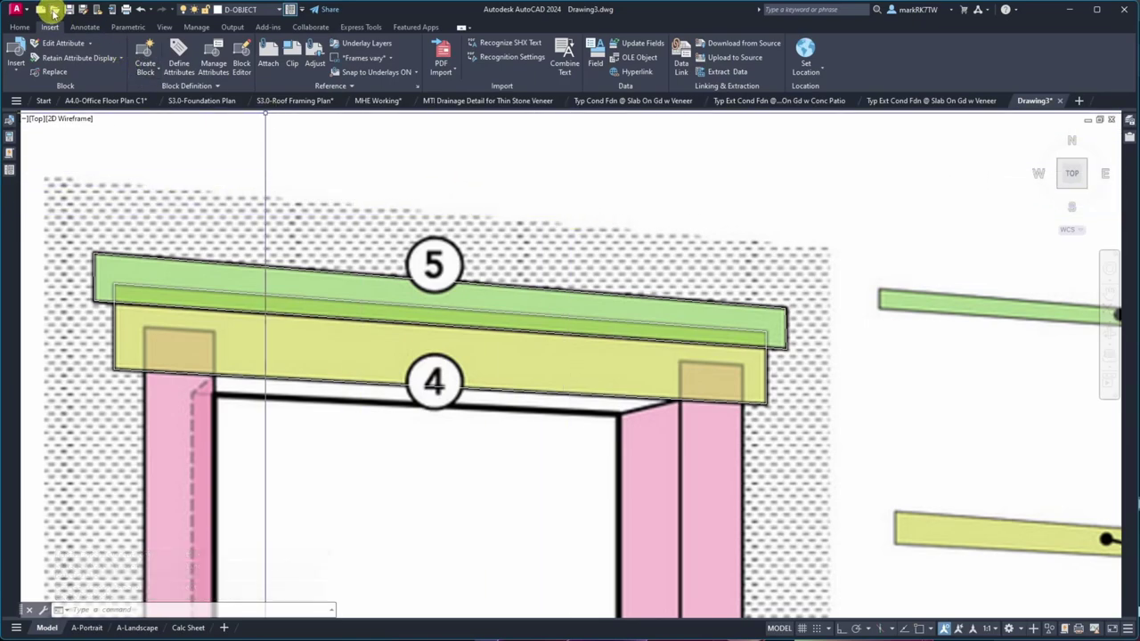
- Open 2024 Detail Template.dwt from ACAD > Templates Evolving, filtering to Drawing Template (*.dwt) files
click(53, 11)
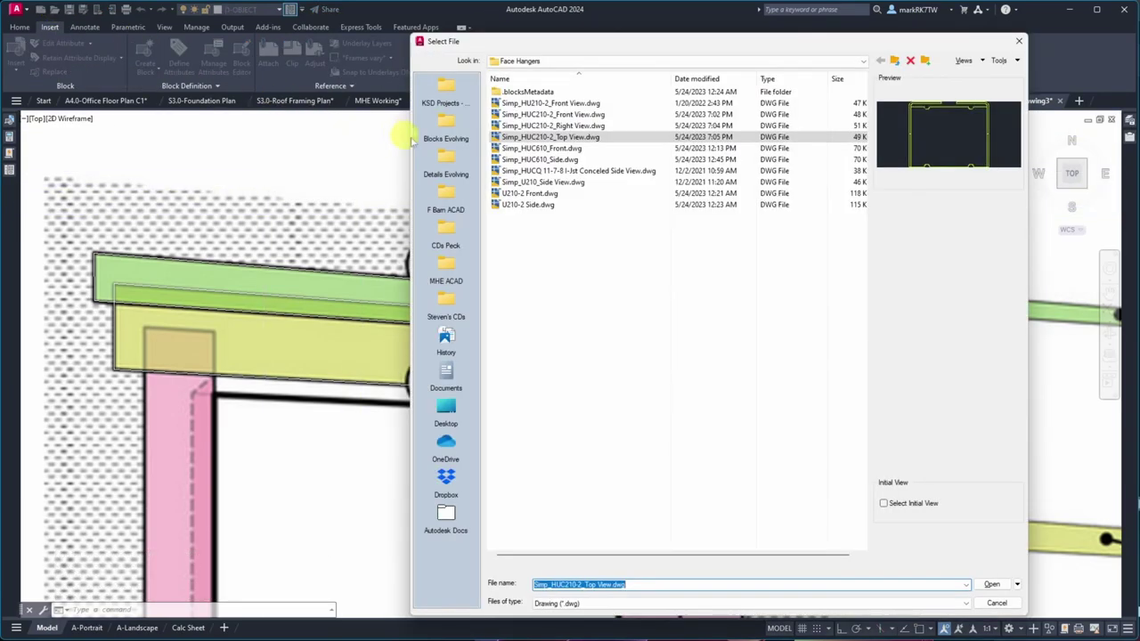
click(454, 138)
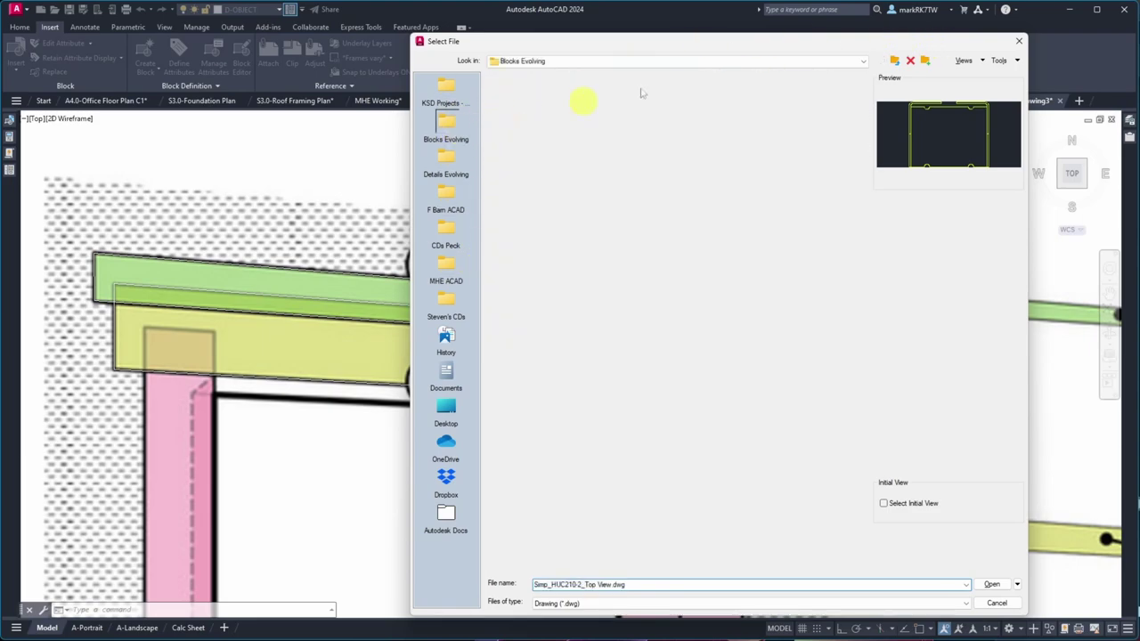
click(892, 61)
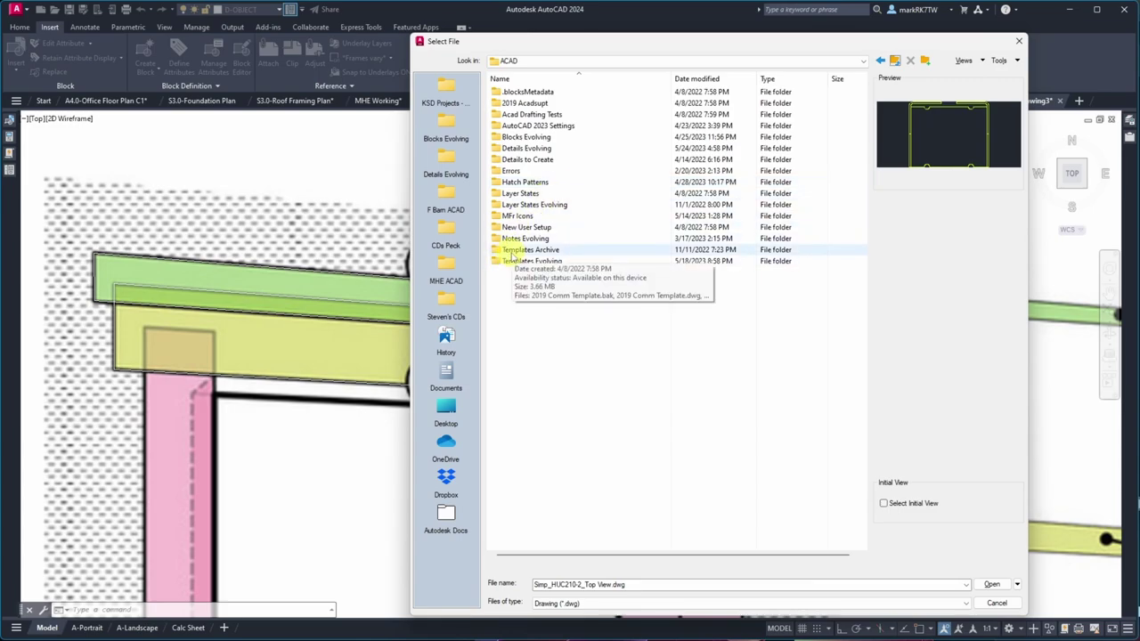
double_click(517, 261)
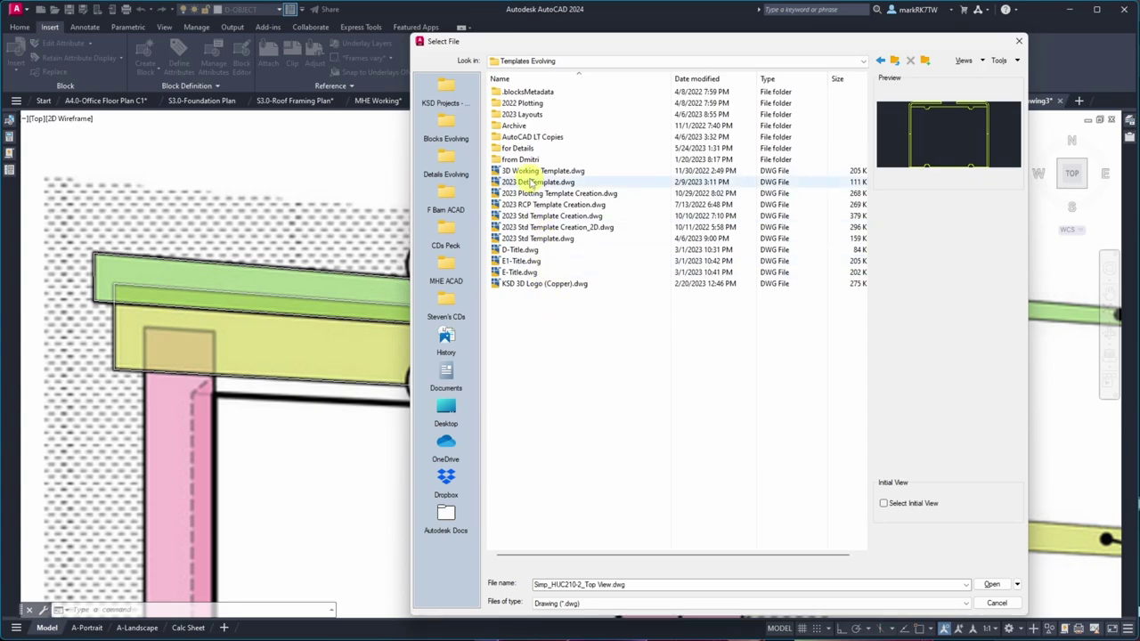
click(949, 605)
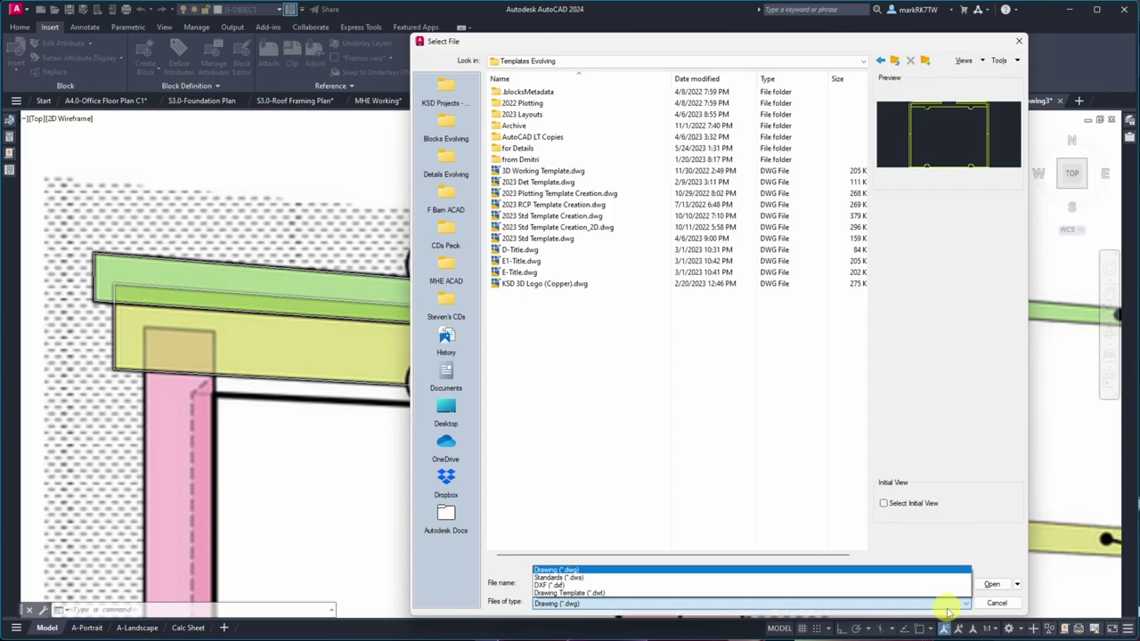
click(878, 594)
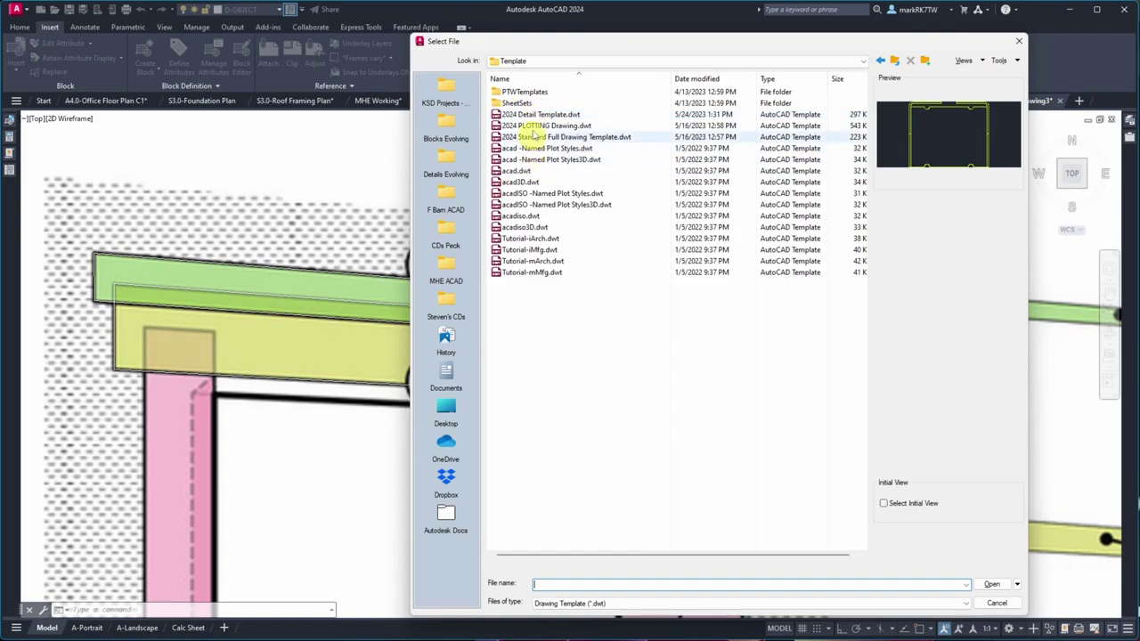
double_click(534, 114)
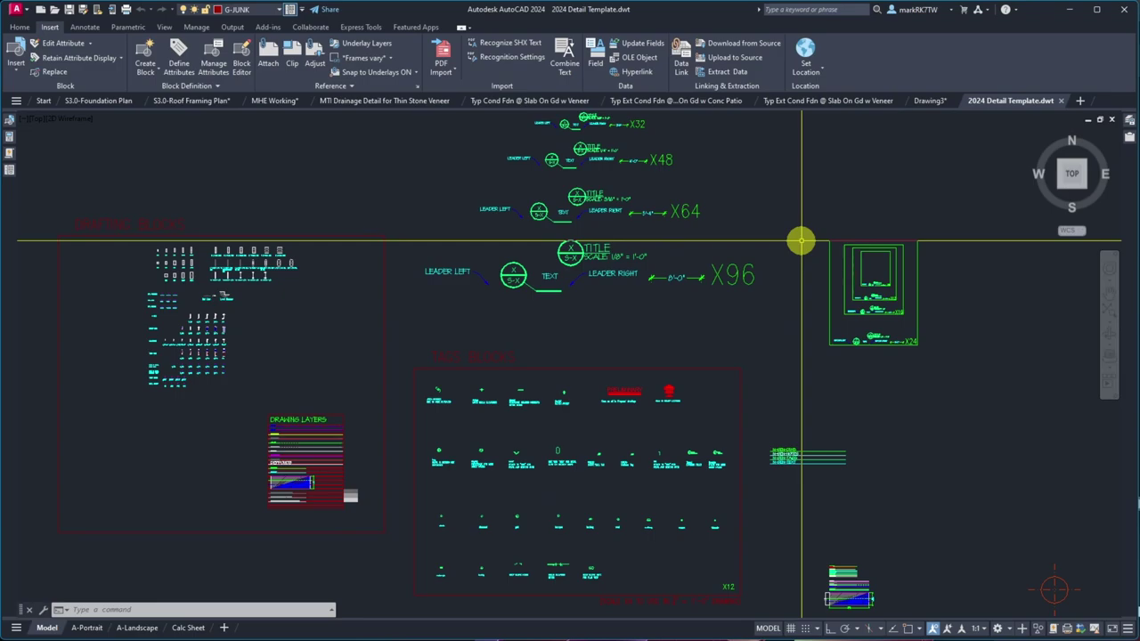
- Set both chamfer distances to 0, then cancel the chamfer command
text(ha)
key(Return)
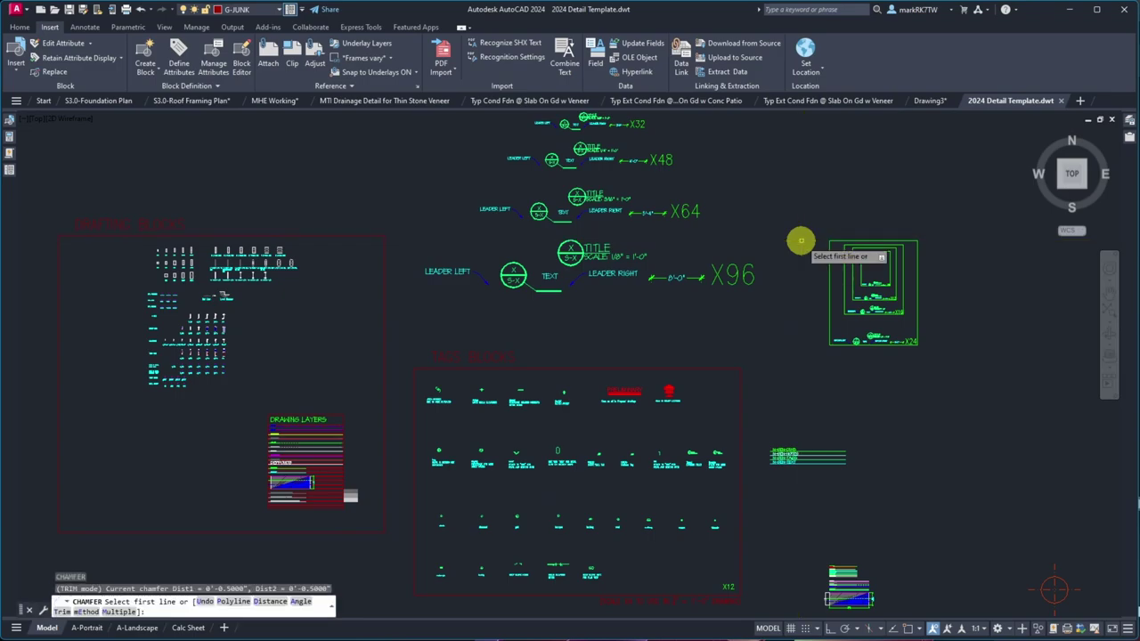
text(d)
key(Return)
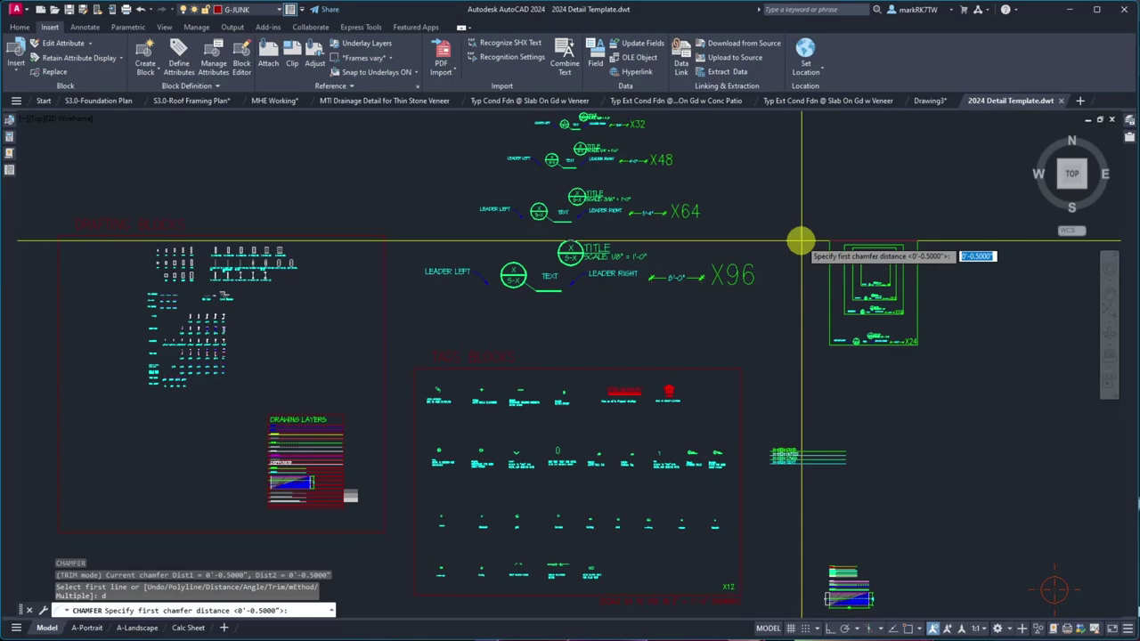
text(0)
key(Return)
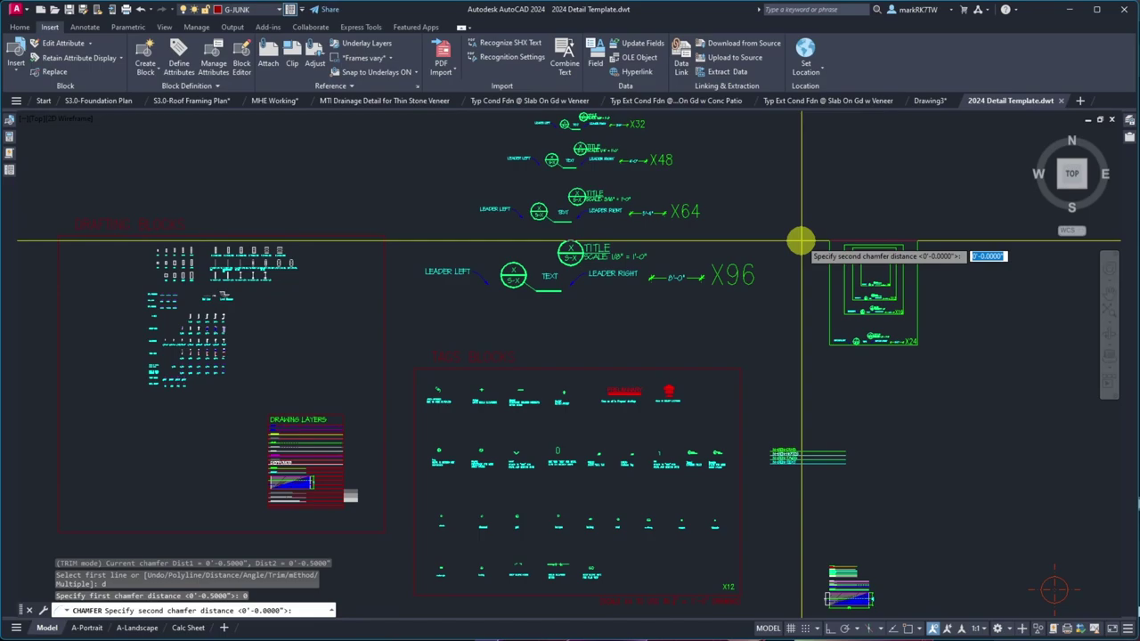
text(0)
key(Return)
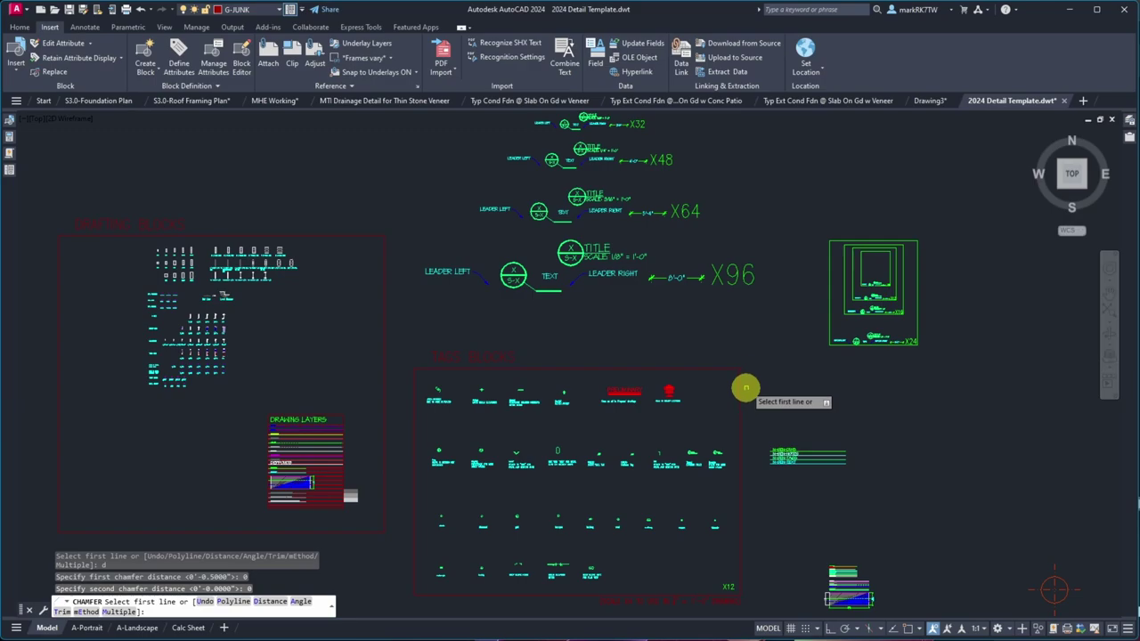
key(Escape)
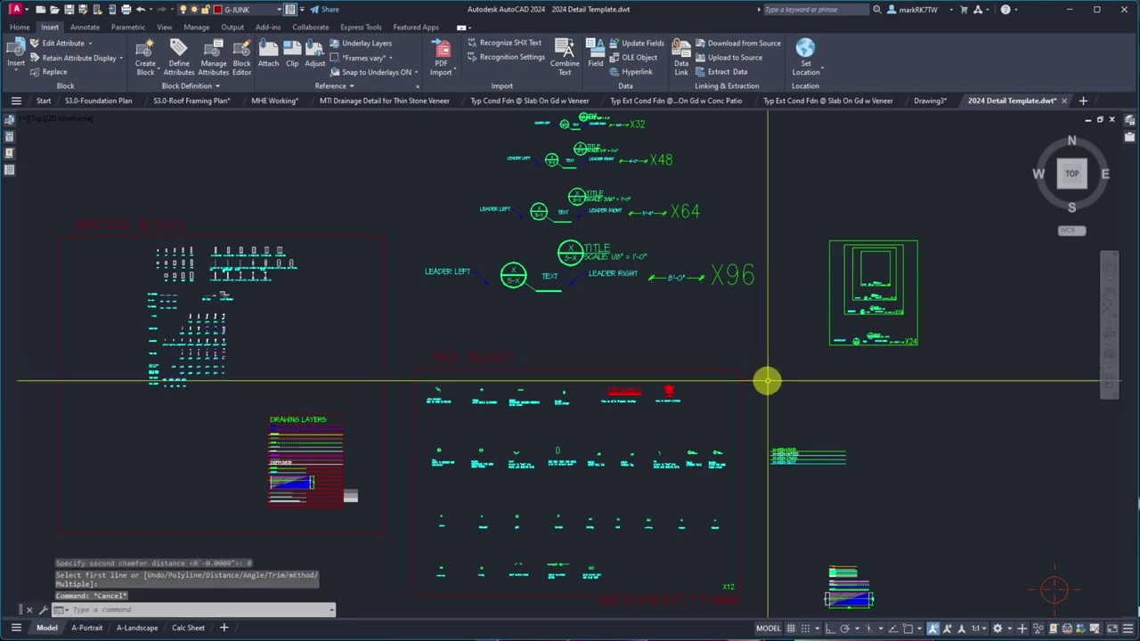
- Draw a short line near the corner and try chamfering the lines there into a sharp corner
text(l)
key(Return)
click(769, 380)
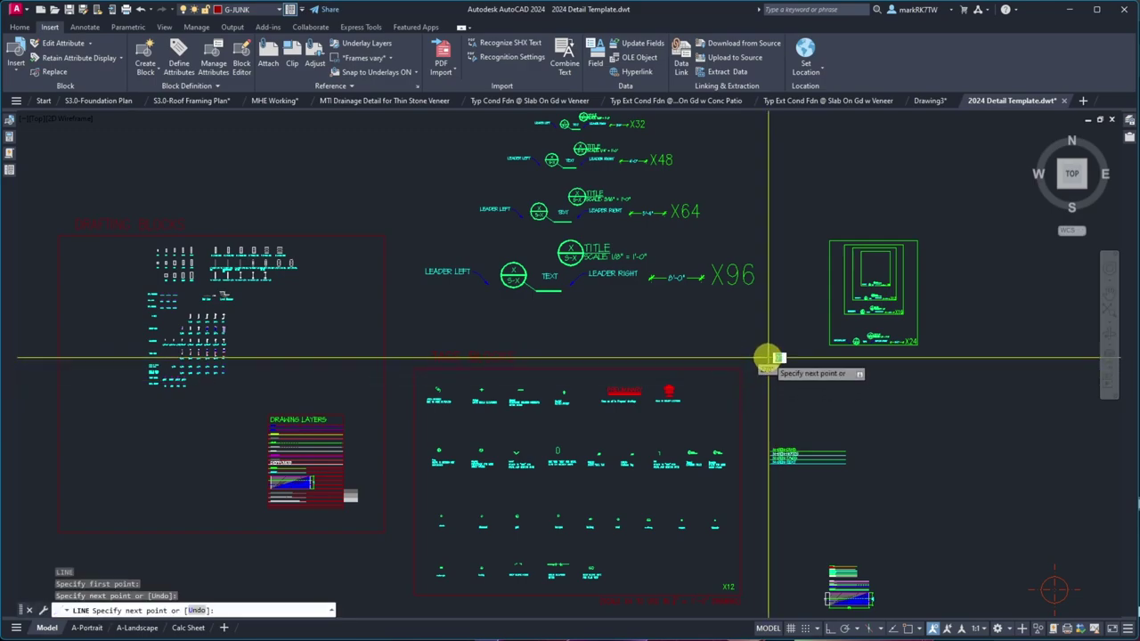
click(768, 369)
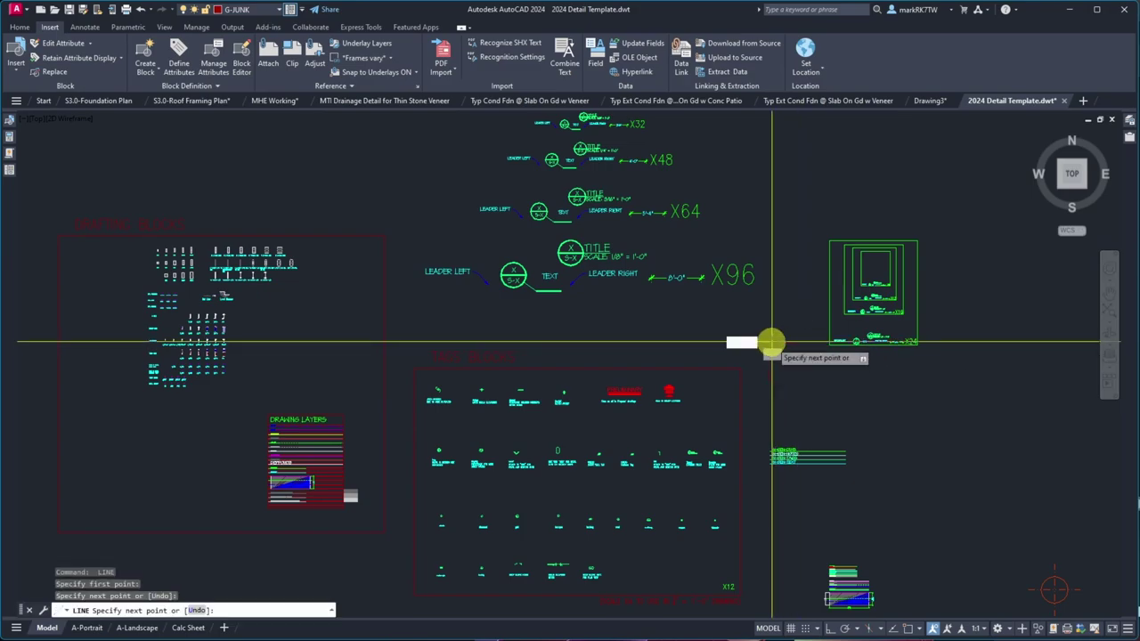
text(cha)
key(Return)
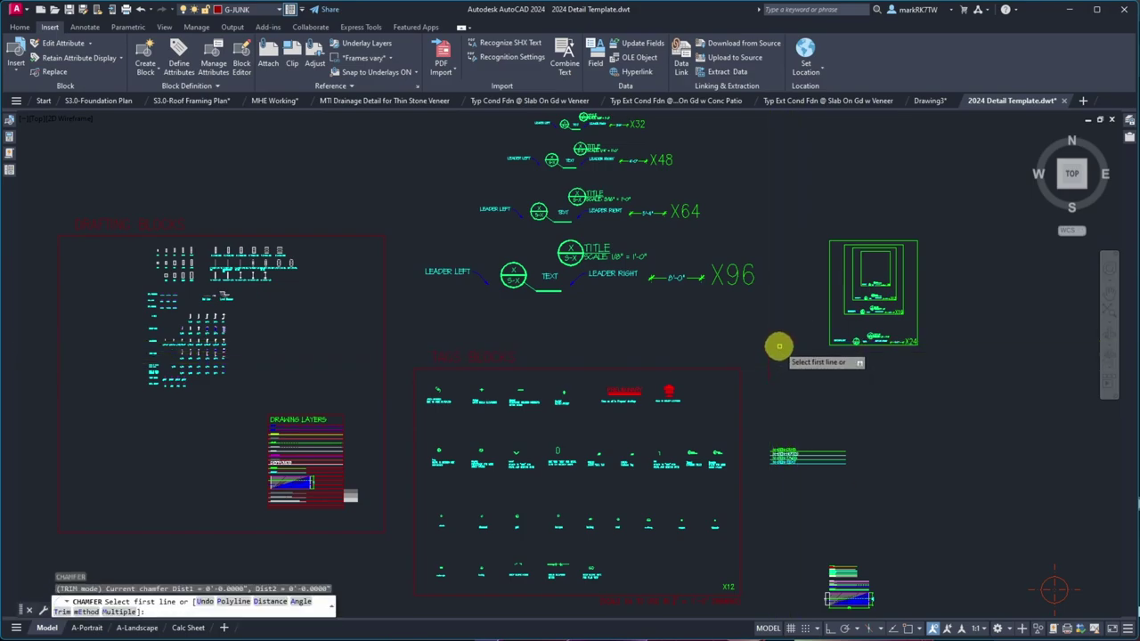
double_click(779, 344)
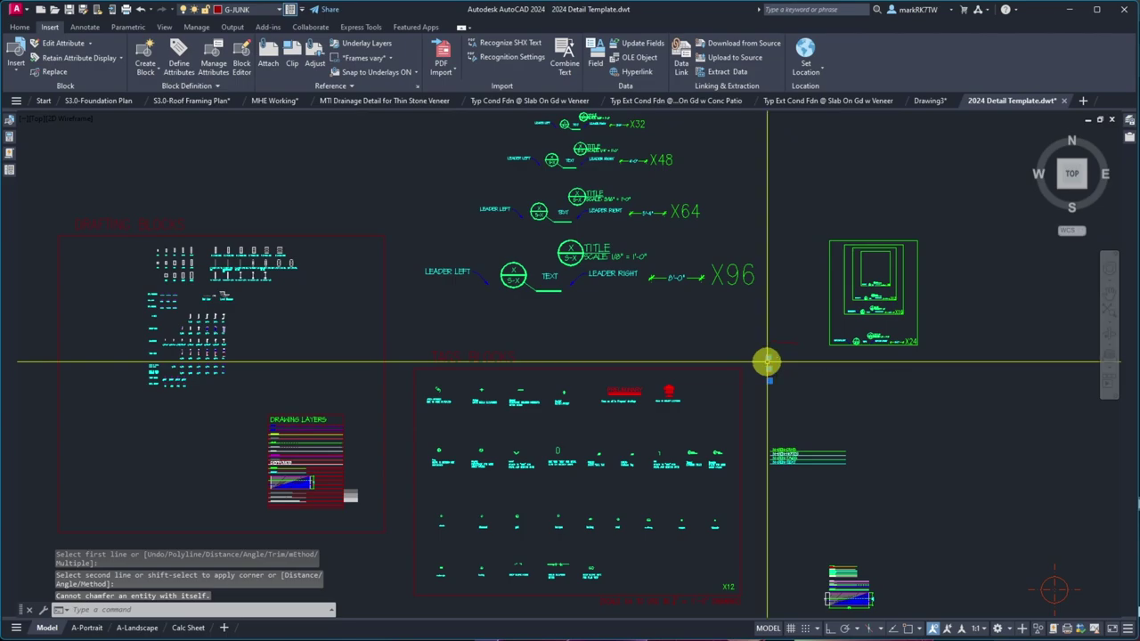
key(Return)
key(Escape)
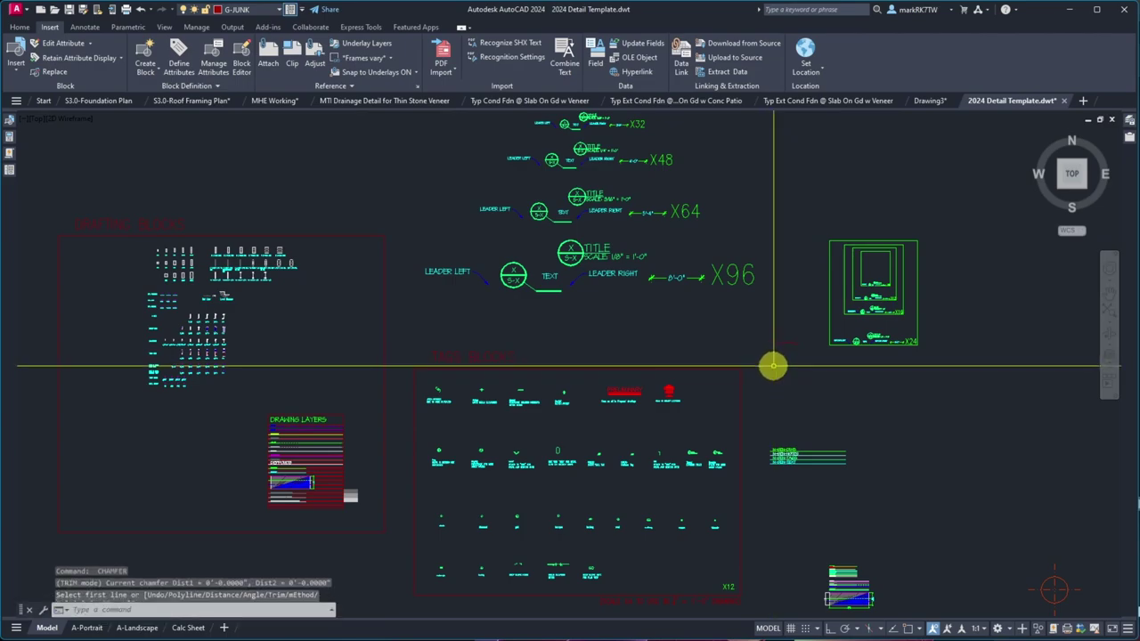
key(Return)
click(775, 342)
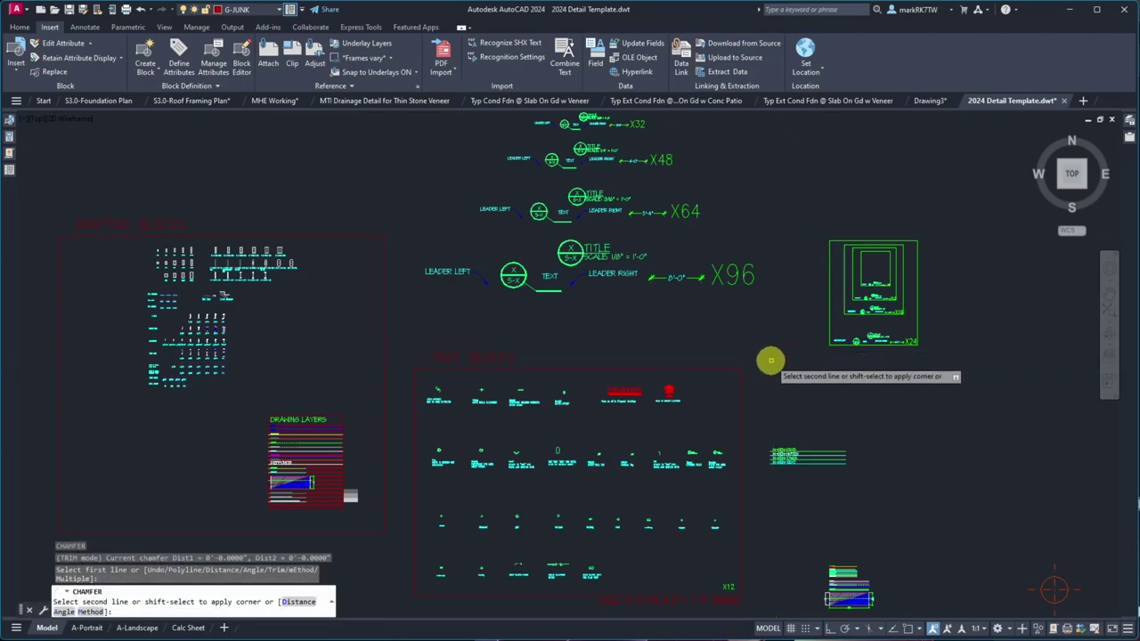
scroll(771, 341, up, 5)
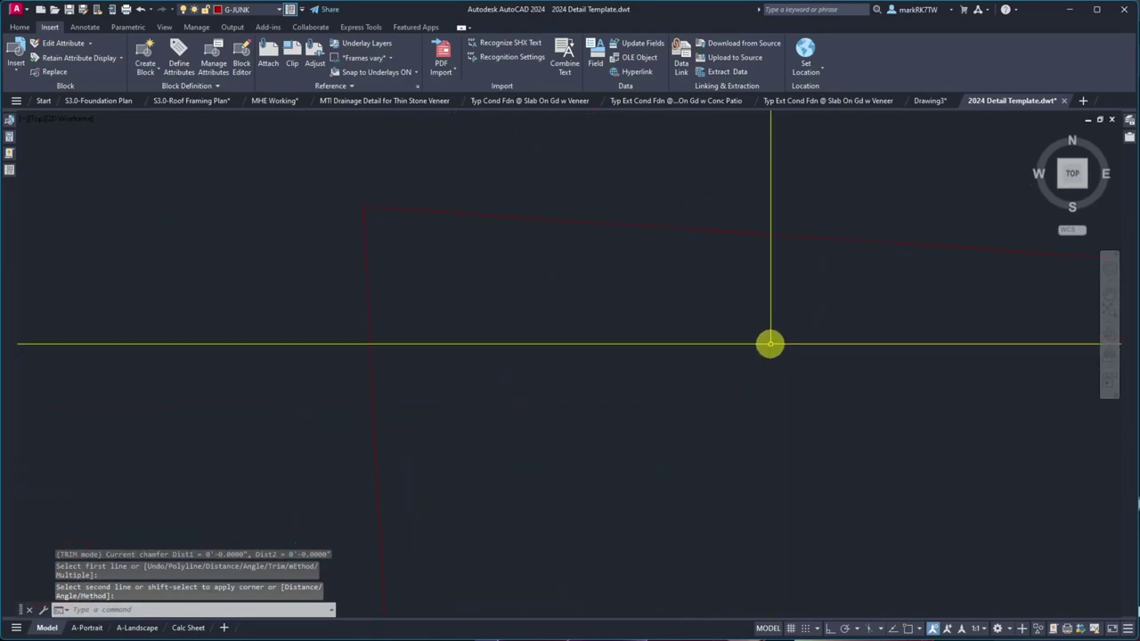
scroll(658, 331, down, 1)
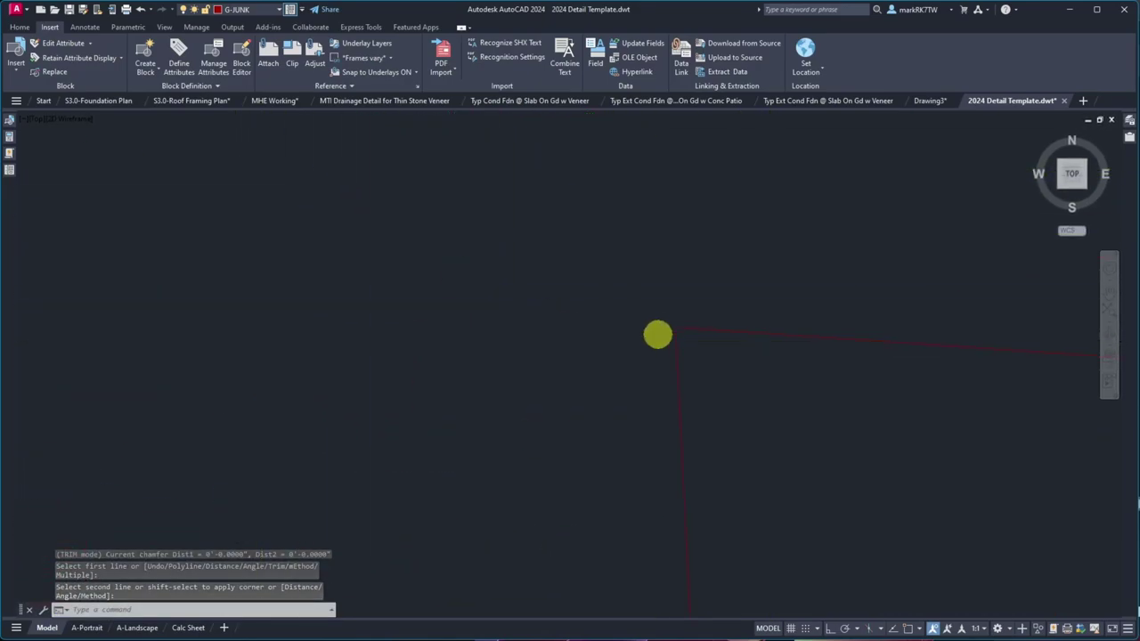
- Erase the two red lines, undo that, then save and close the 2024 Detail Template
key(Escape)
text(e)
key(Return)
drag(854, 317, 724, 298)
key(Return)
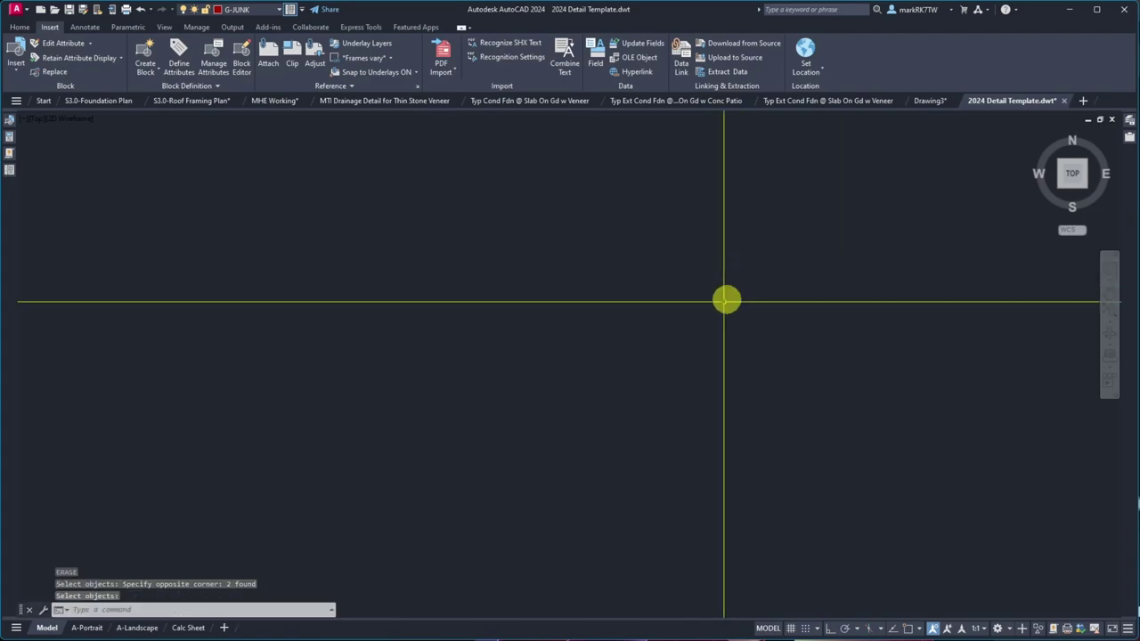
text(u)
key(Return)
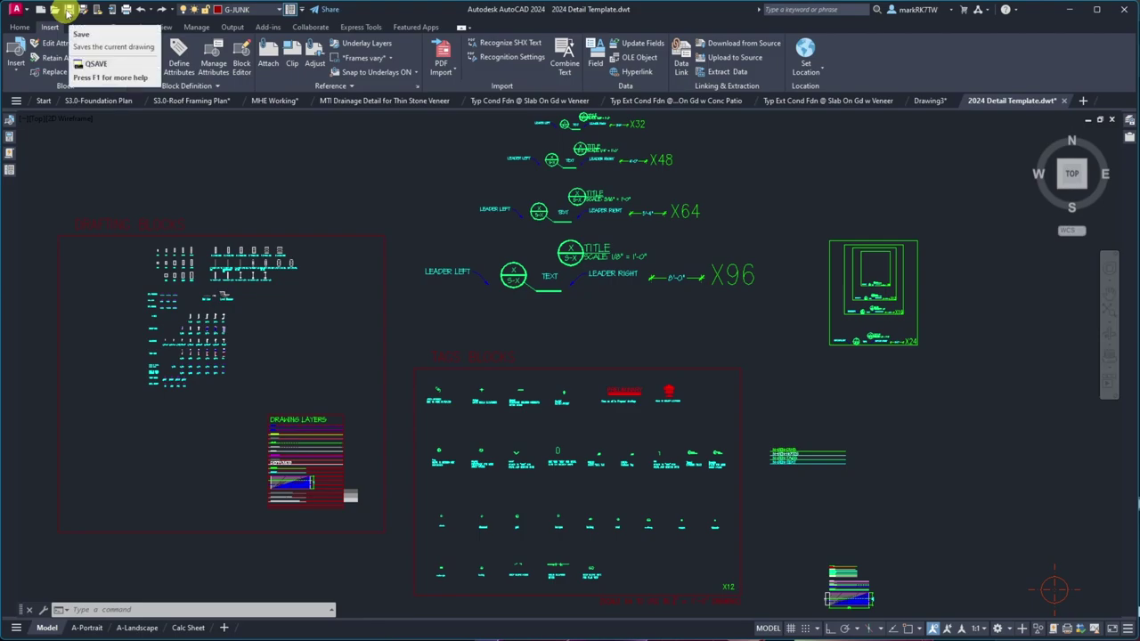
click(68, 10)
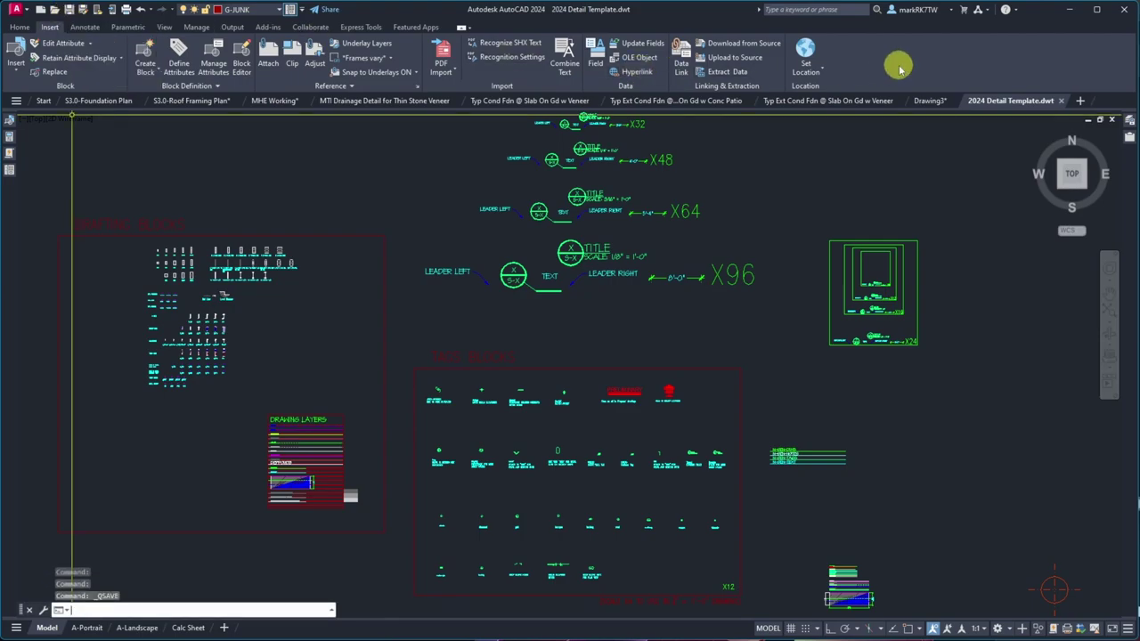
click(1061, 102)
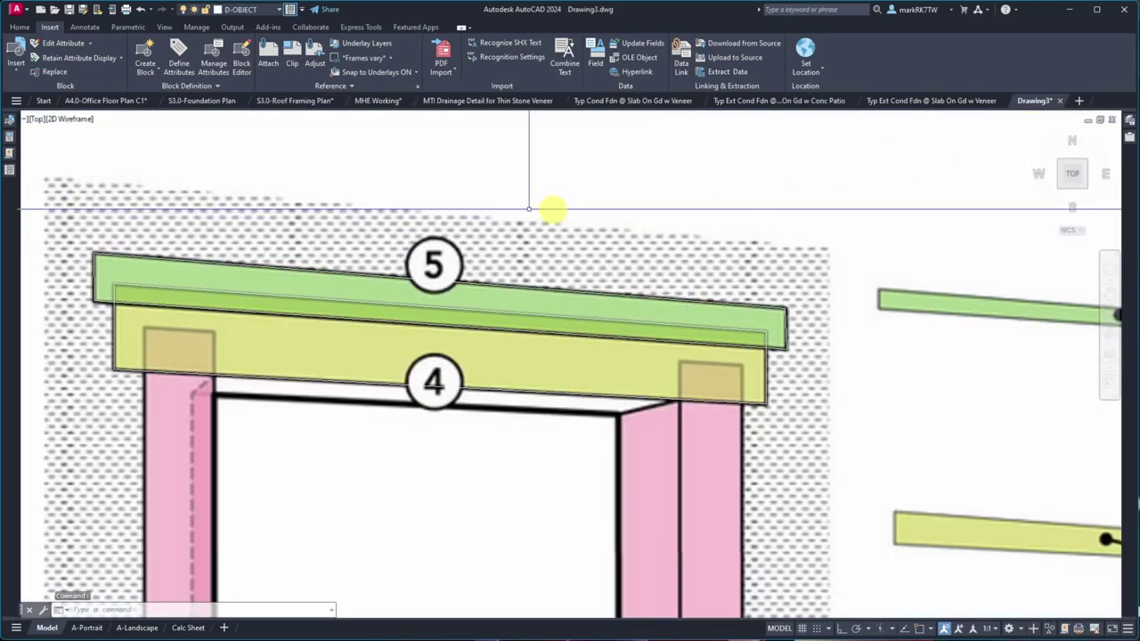
- With LINE, trace a closed outline along the sill flashing back up to the head flashing corner
scroll(540, 158, down, 2)
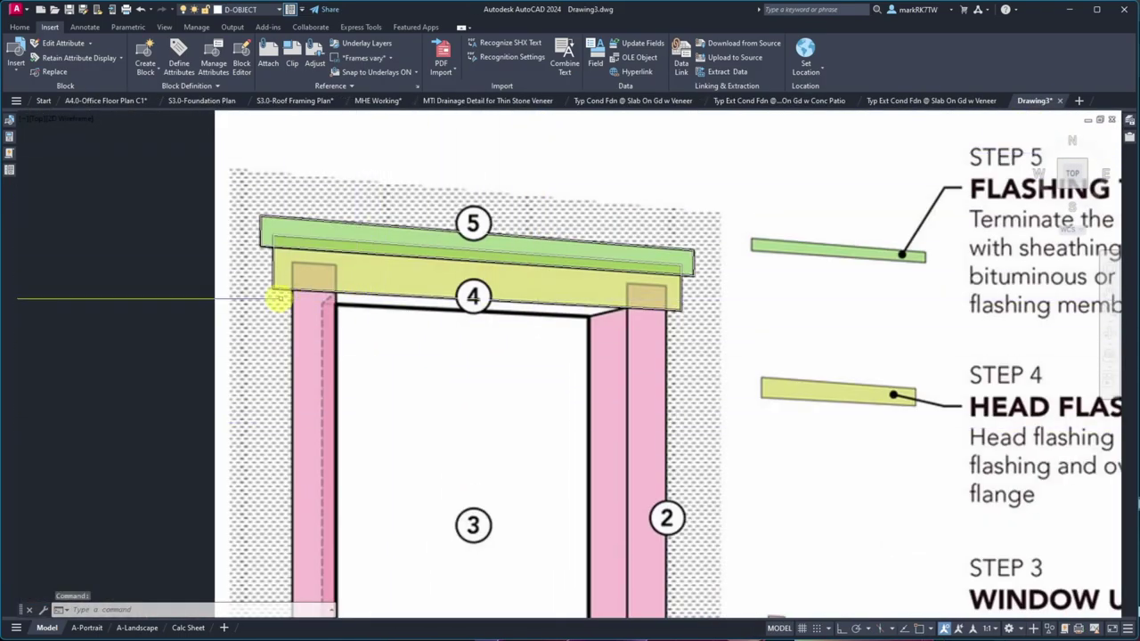
scroll(277, 299, up, 5)
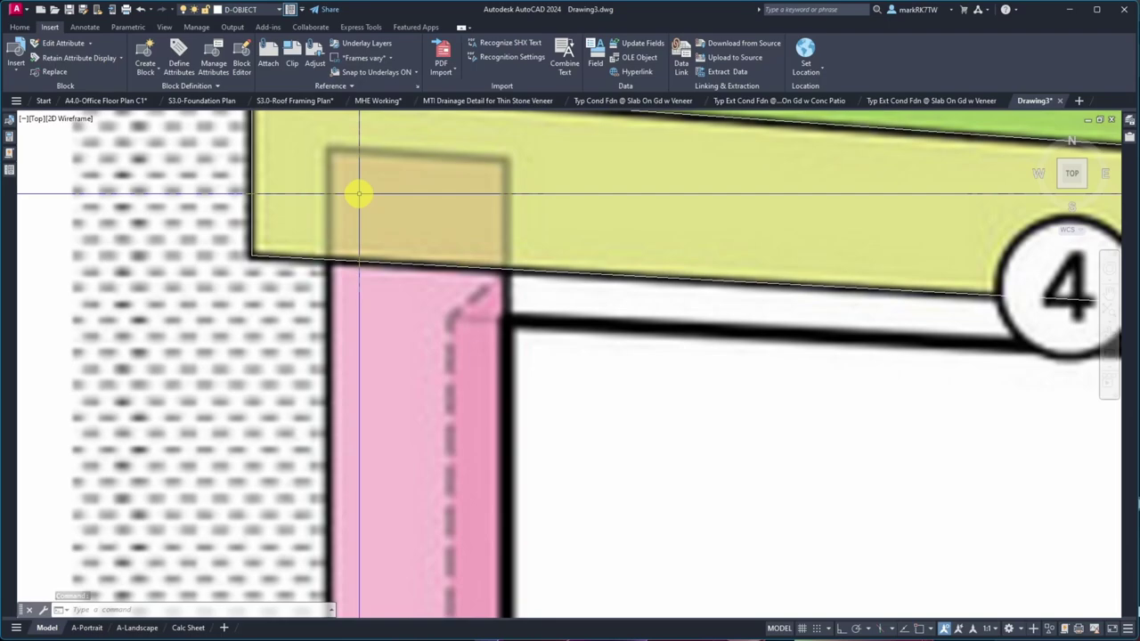
text(l)
key(Return)
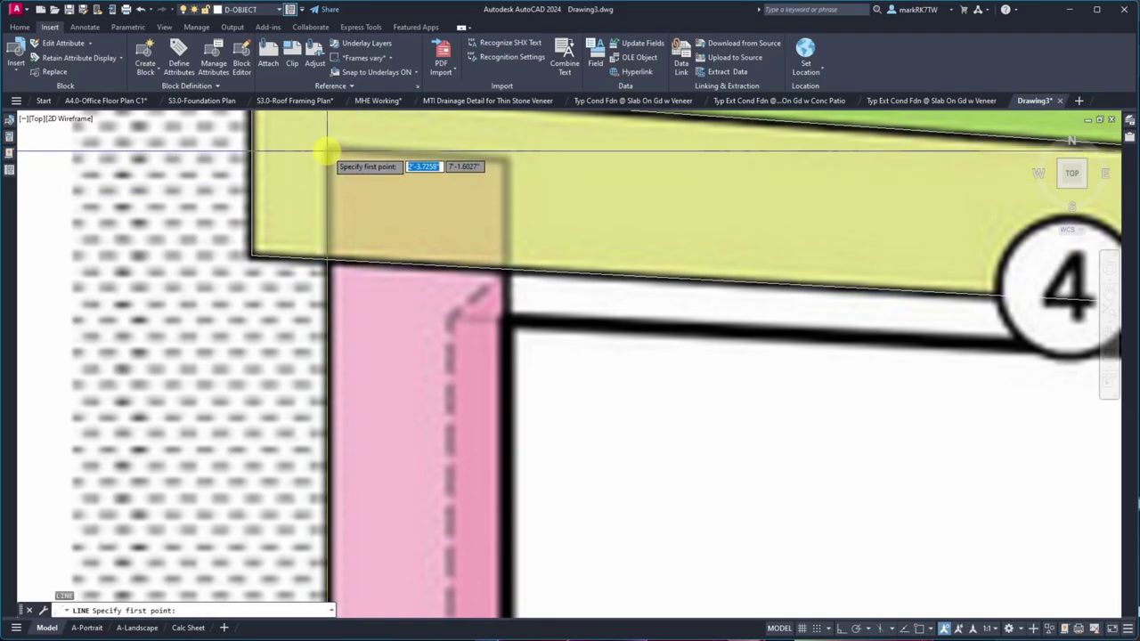
scroll(307, 165, down, 5)
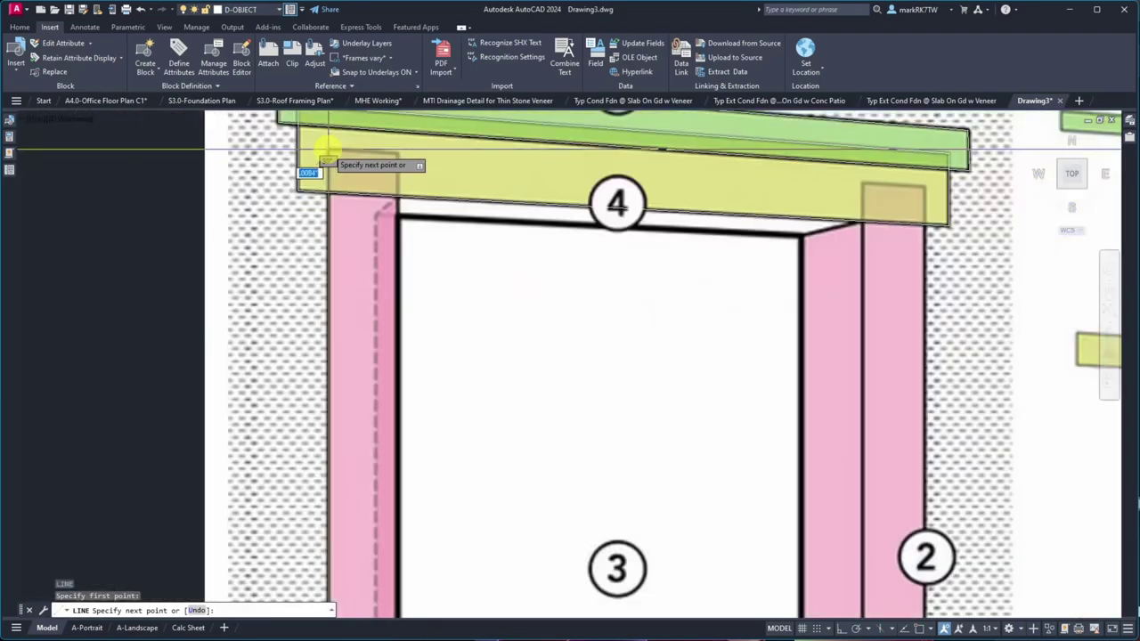
scroll(318, 385, down, 9)
scroll(319, 385, up, 10)
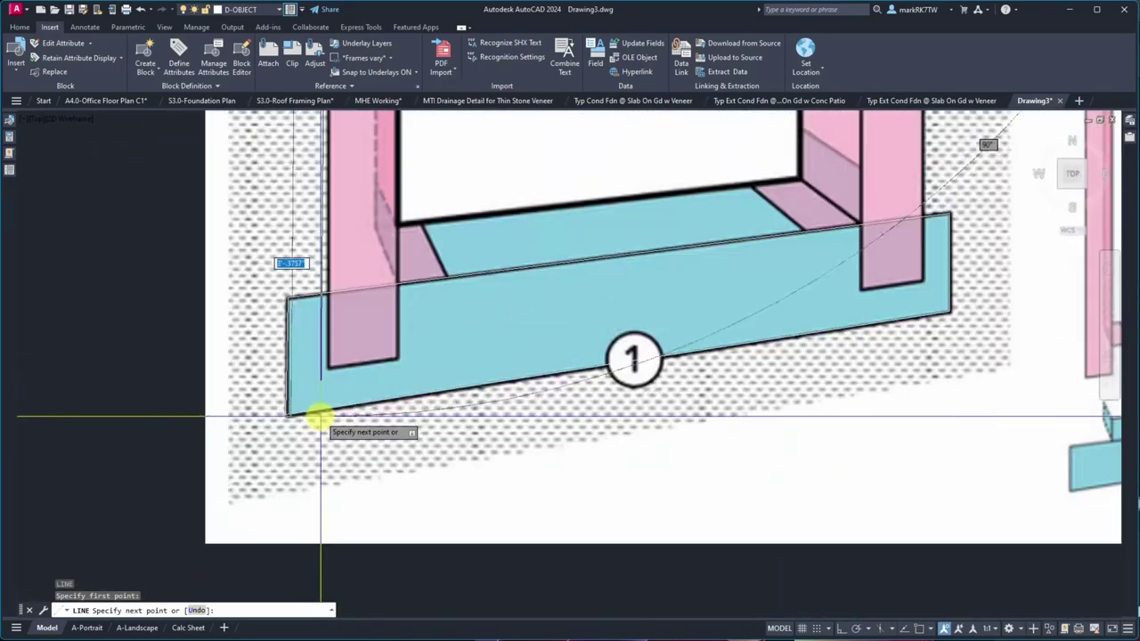
click(328, 365)
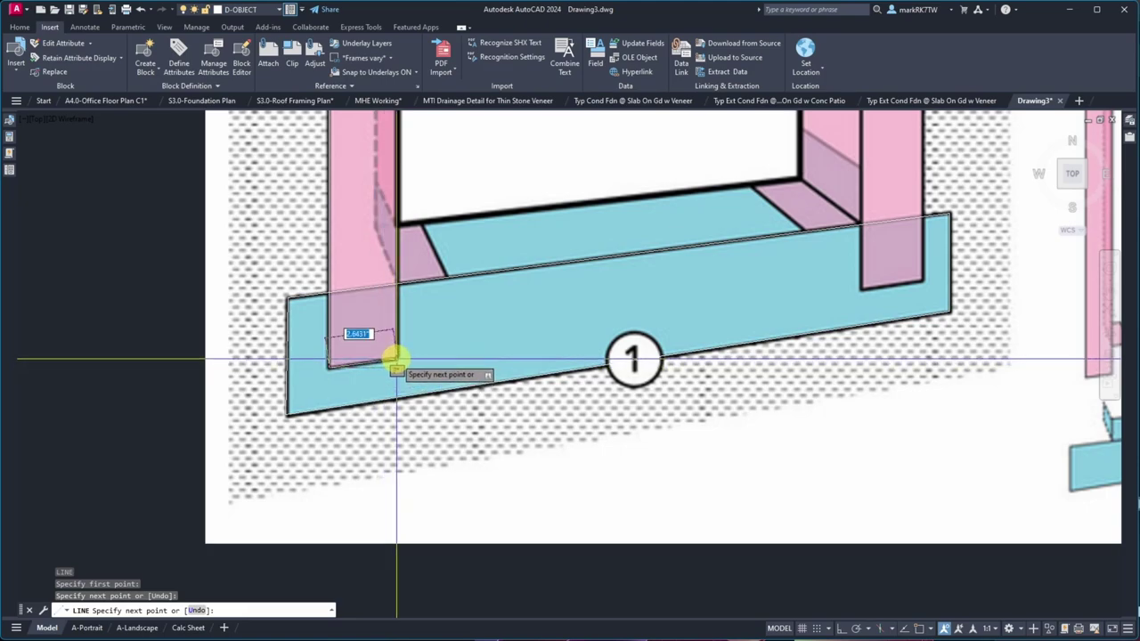
scroll(397, 361, down, 1)
click(396, 362)
scroll(396, 362, down, 3)
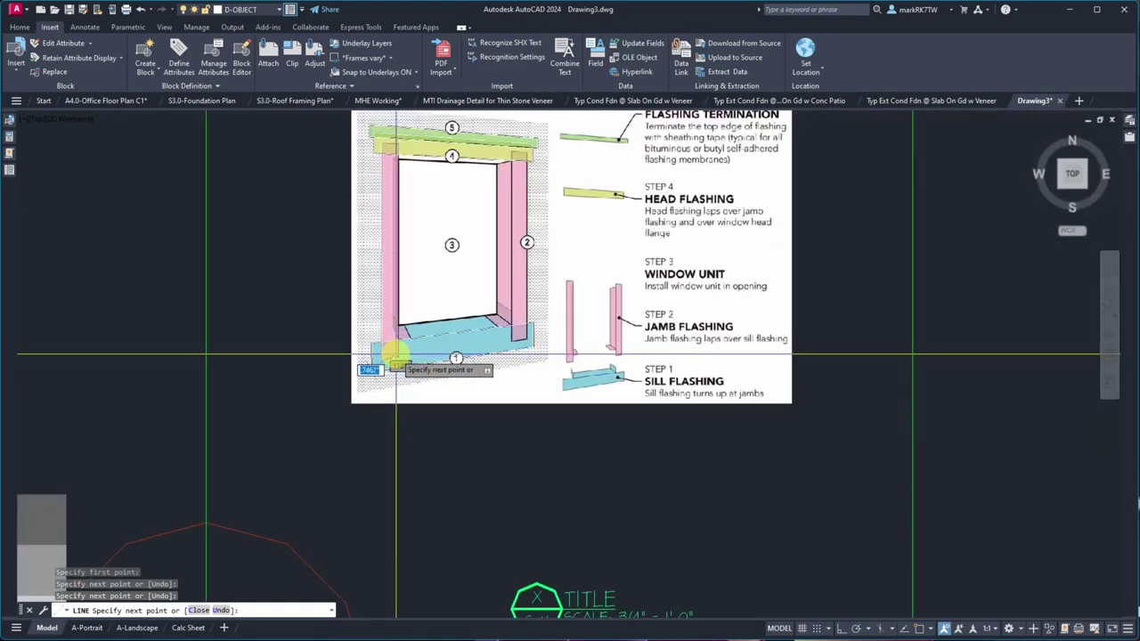
scroll(415, 135, up, 10)
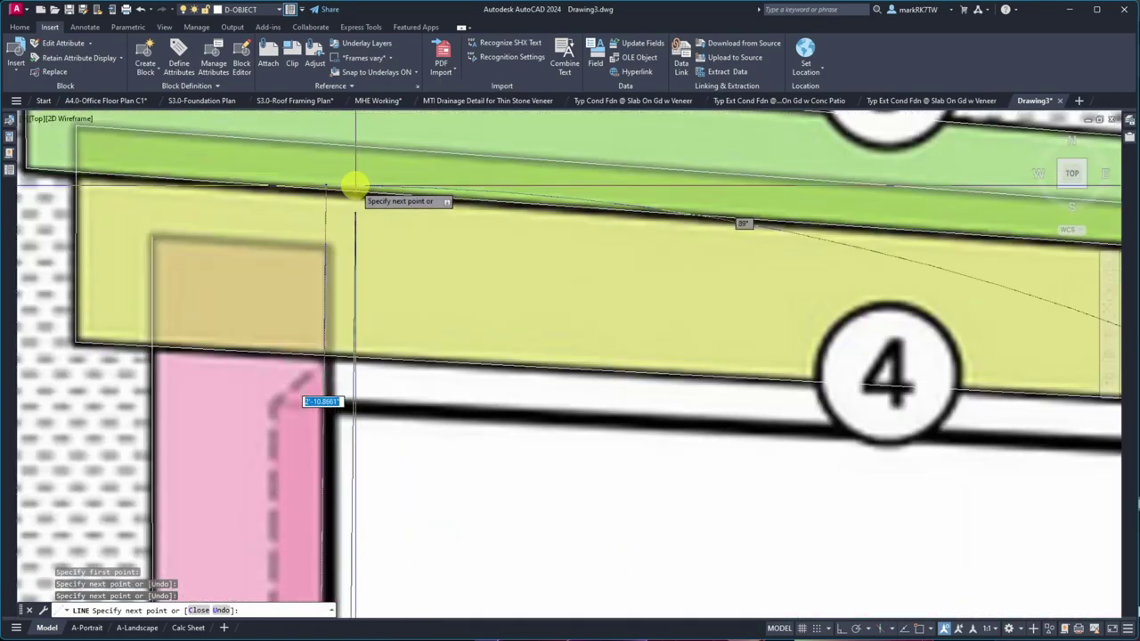
click(327, 247)
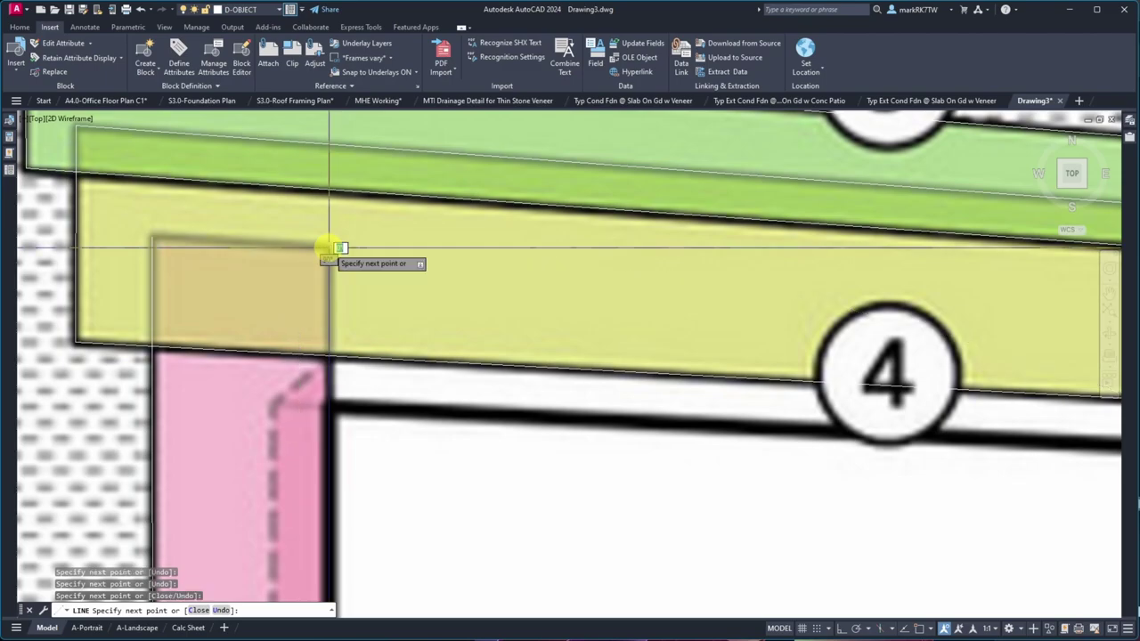
text(c)
key(Return)
- Draw a line from the head flashing's right corner down to the jamb's bottom corner
scroll(272, 255, down, 5)
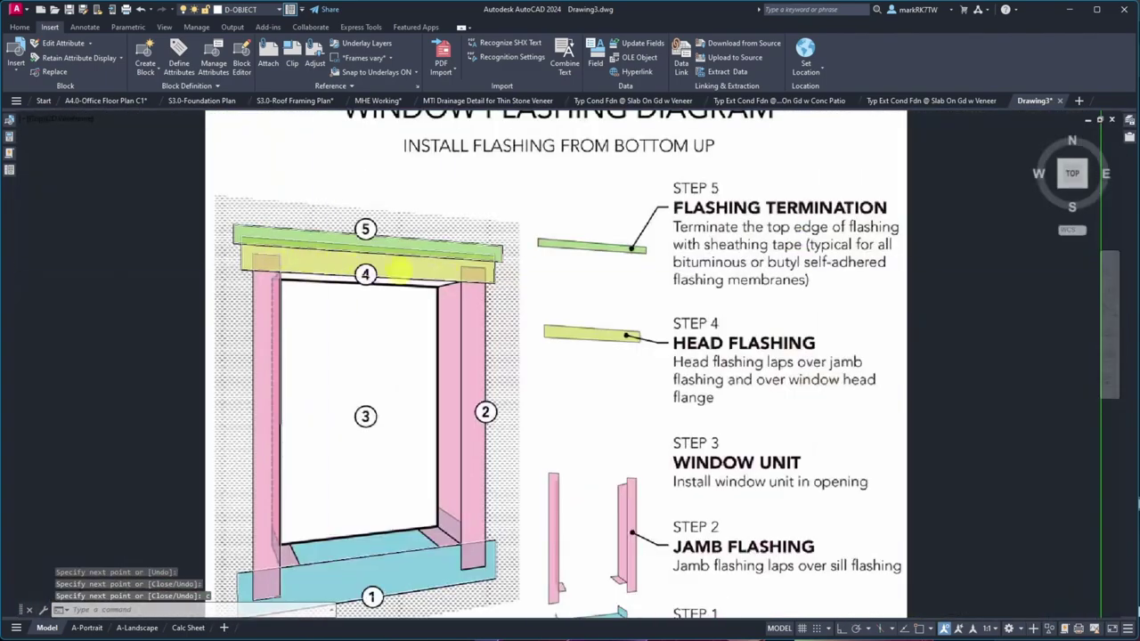
scroll(471, 254, up, 6)
key(Return)
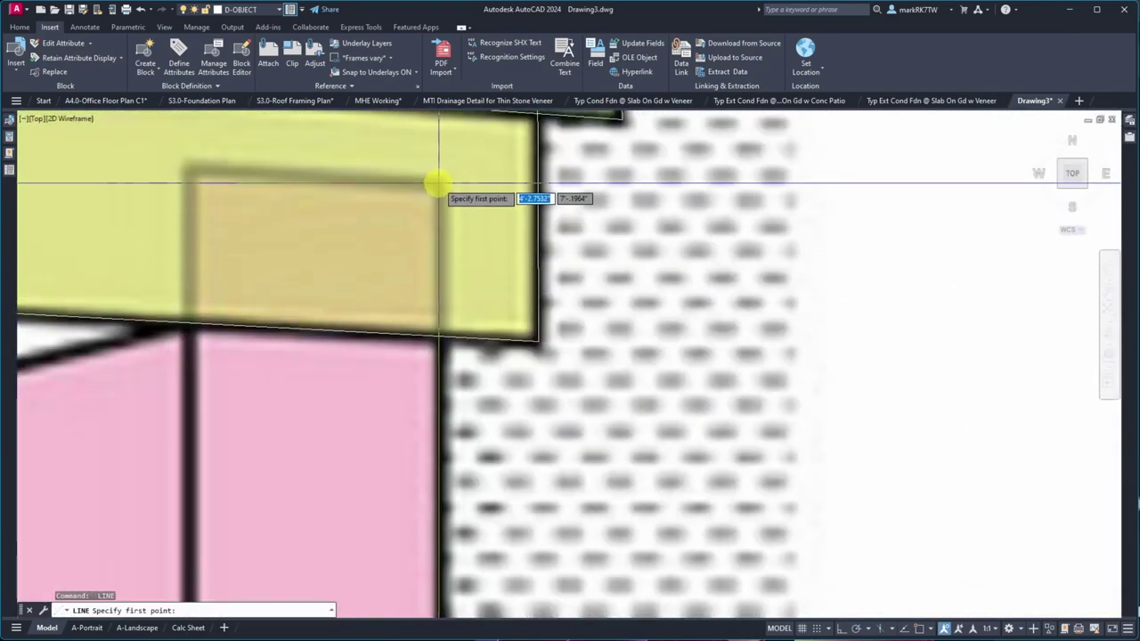
scroll(437, 184, down, 4)
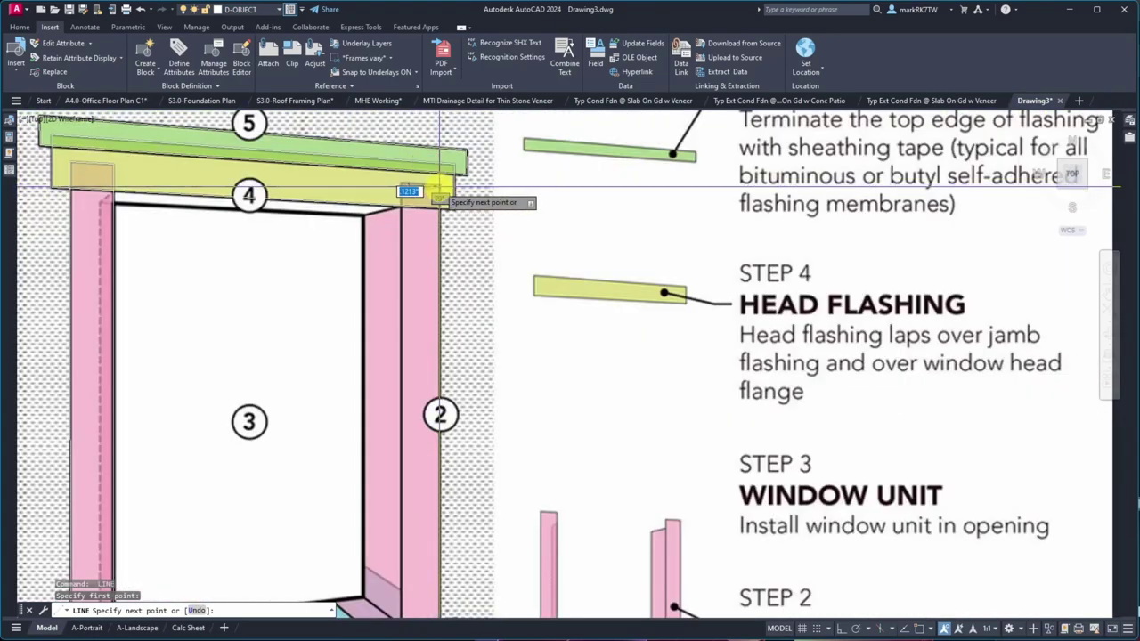
click(440, 216)
scroll(433, 361, up, 6)
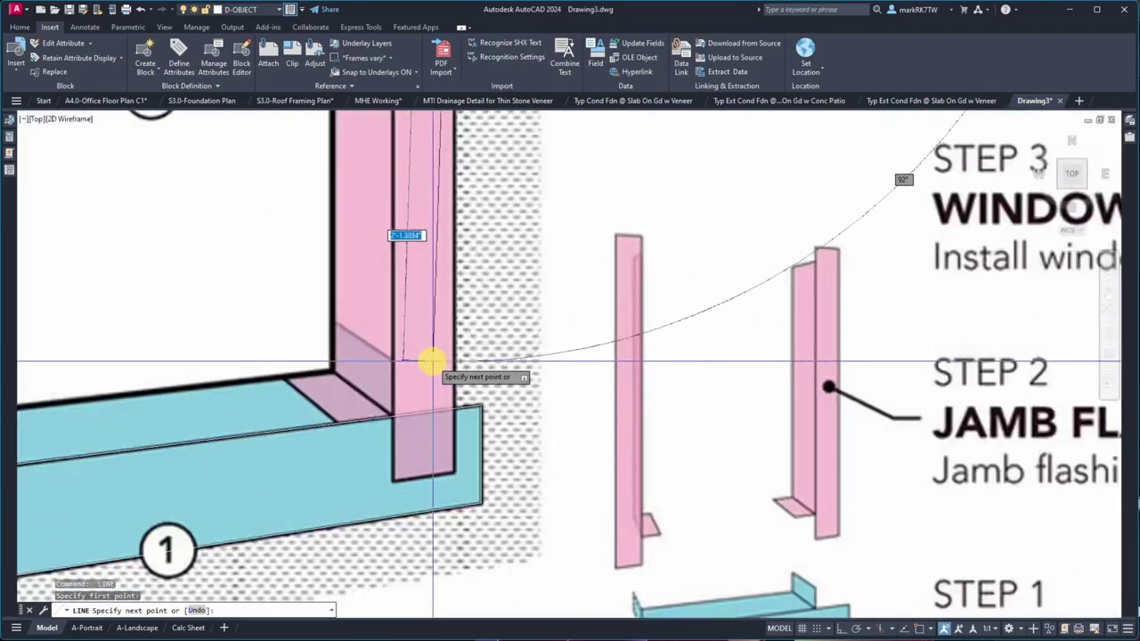
scroll(454, 463, up, 3)
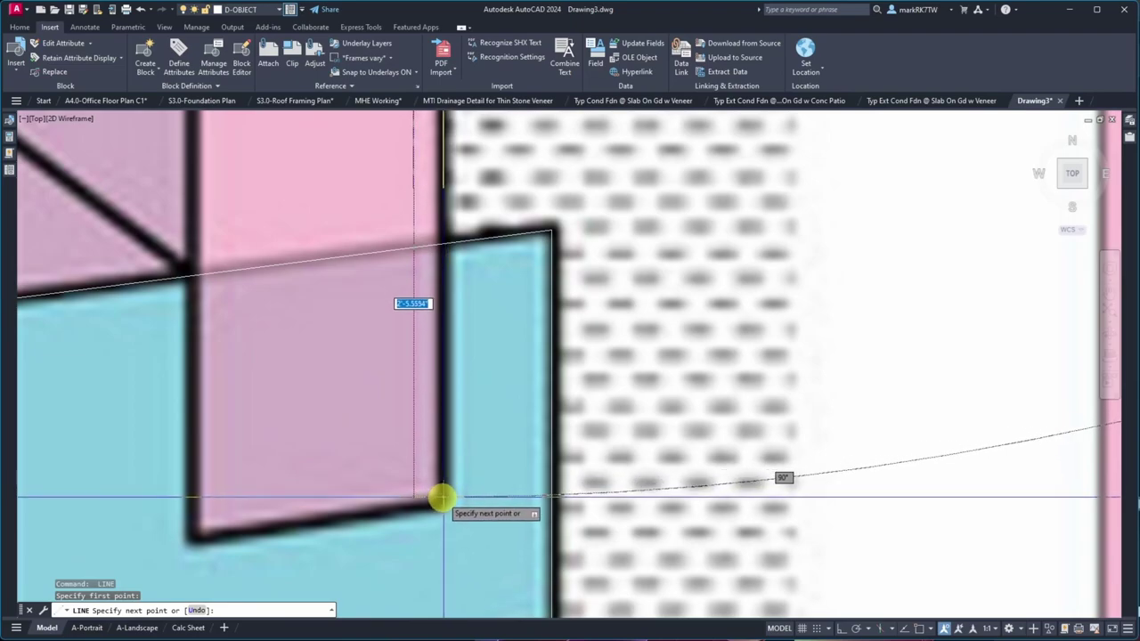
click(441, 504)
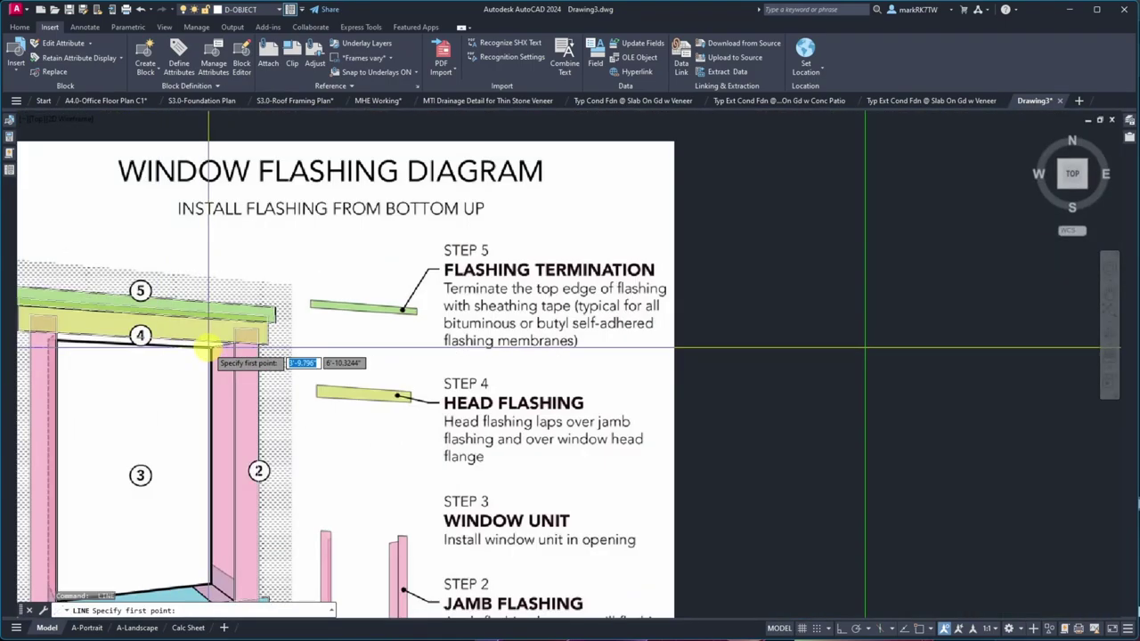
- Draw a line from the window head corner to the jamb-sill intersection using an int snap
click(56, 342)
scroll(55, 342, up, 8)
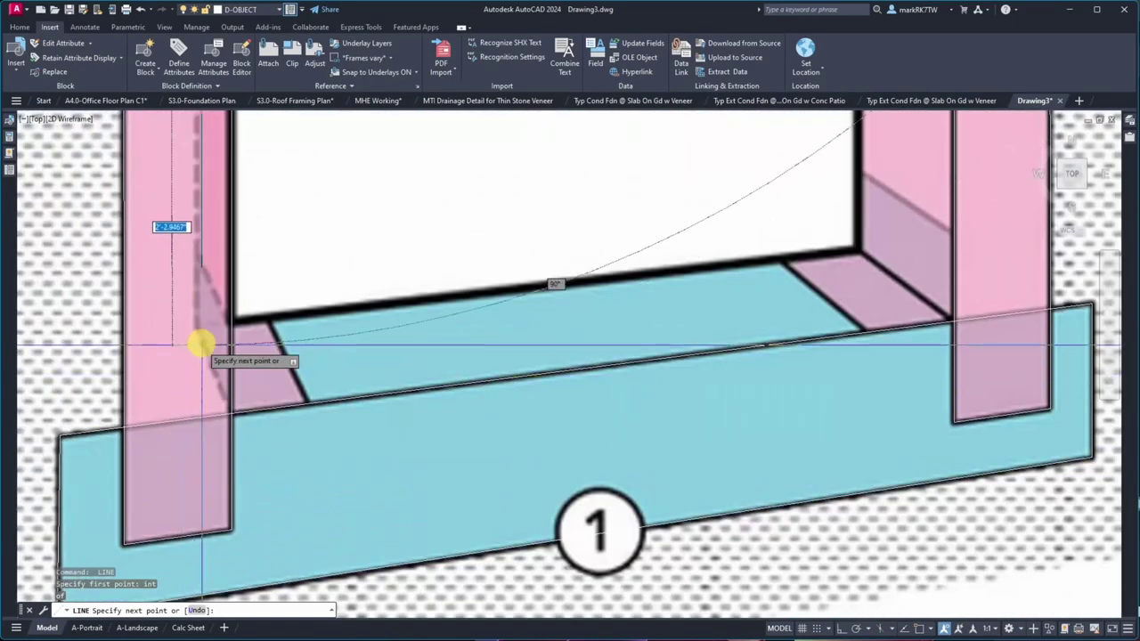
text(int)
key(Return)
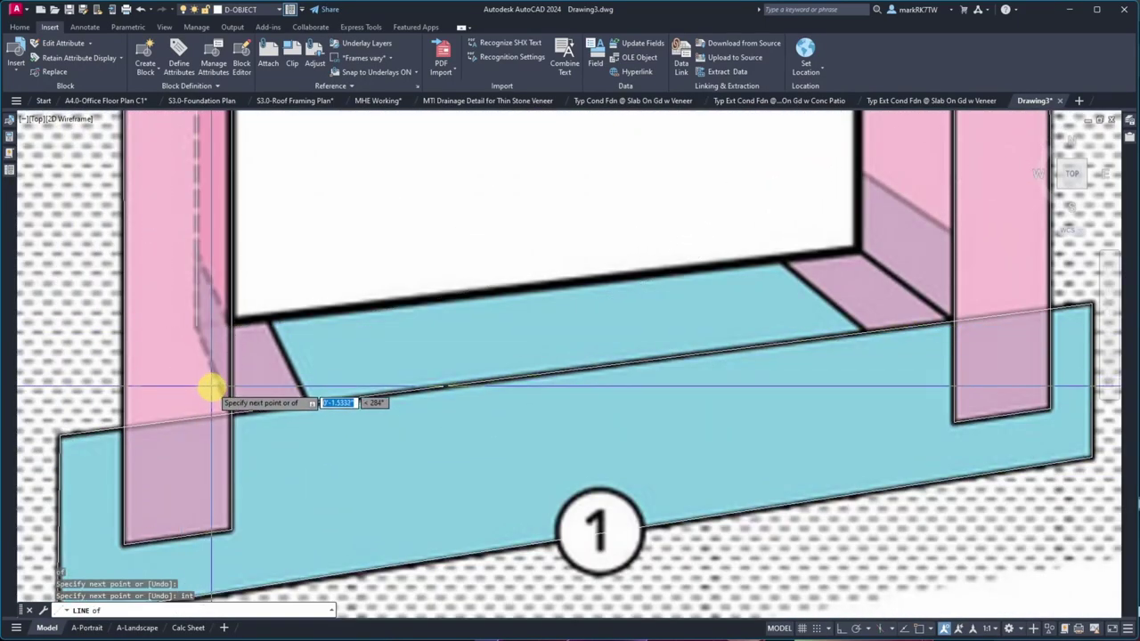
click(226, 406)
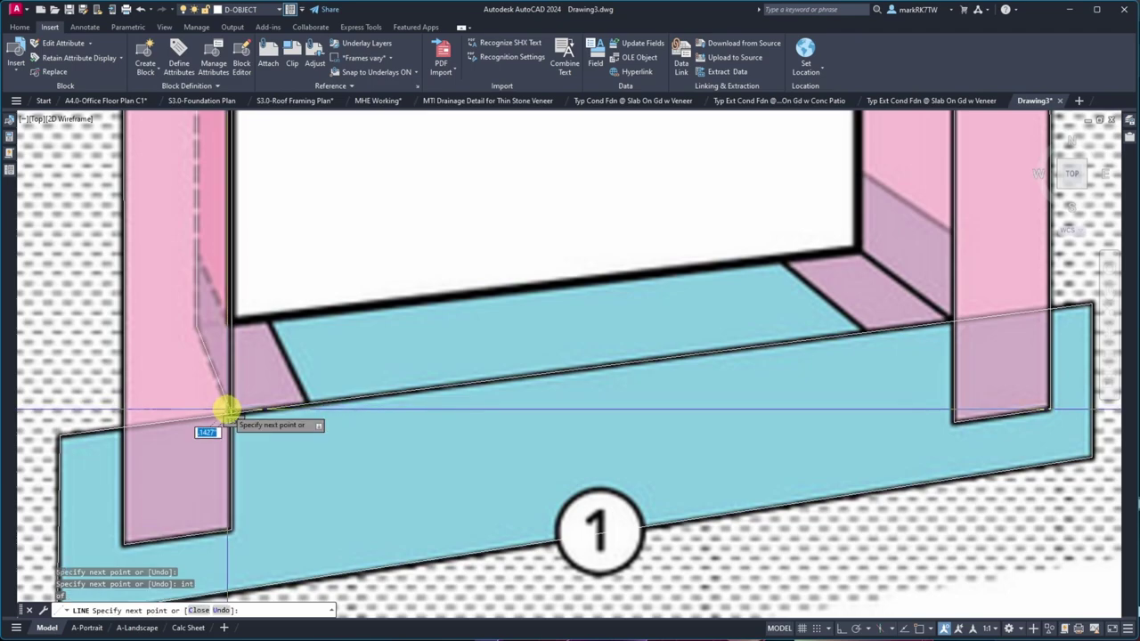
key(Return)
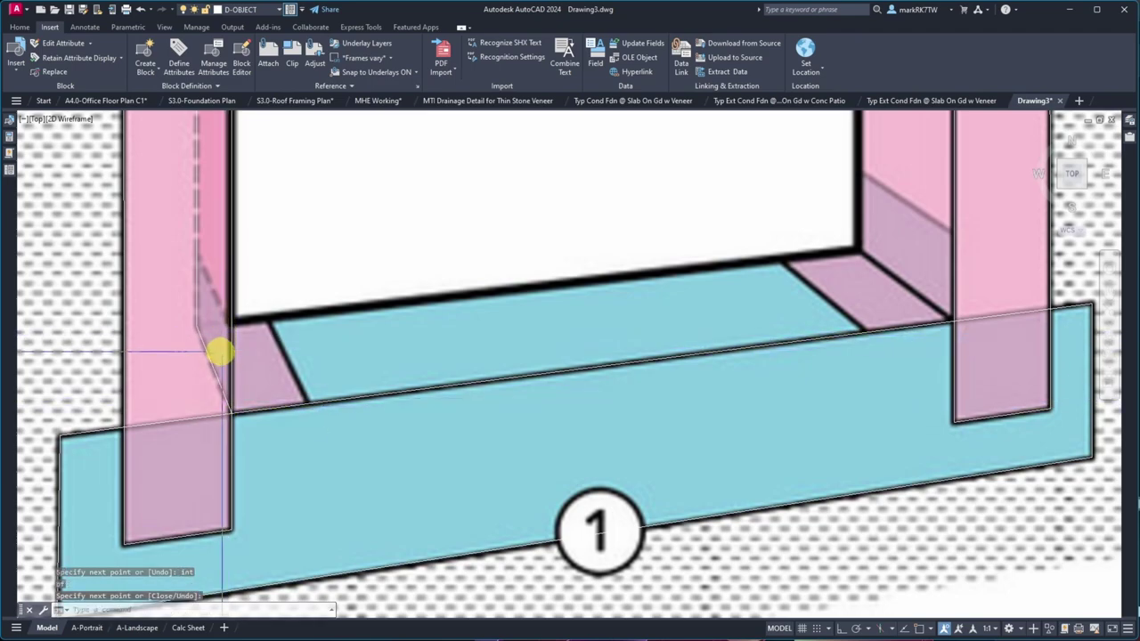
- Trace the sill's inner edge from the left jamb to the right jamb intersection with nea and int snaps
key(Return)
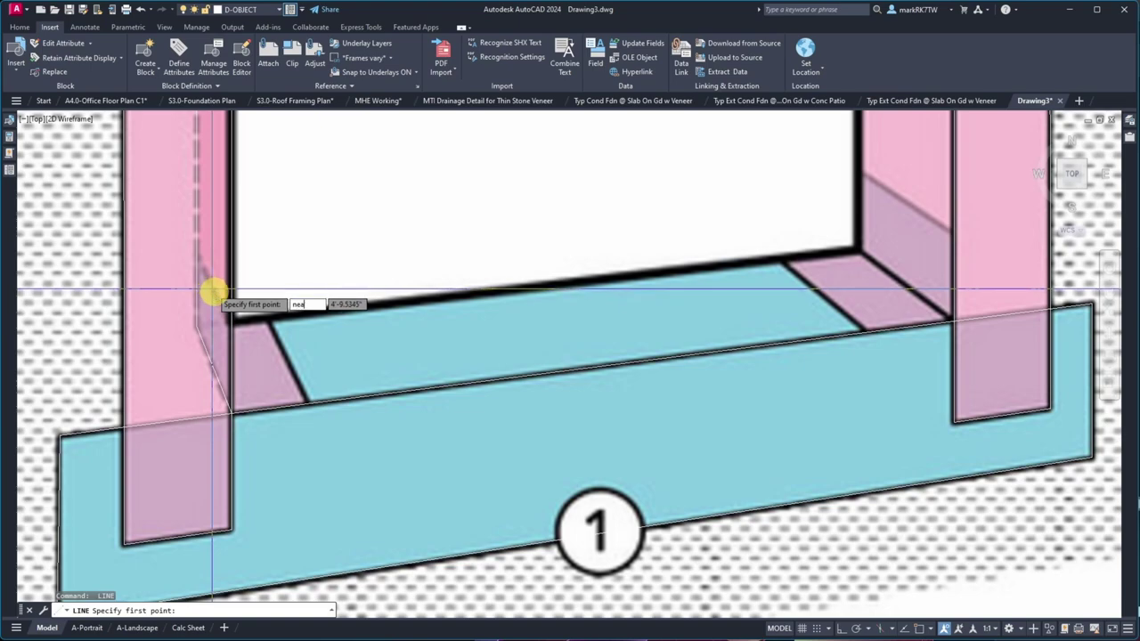
text(nea)
key(Return)
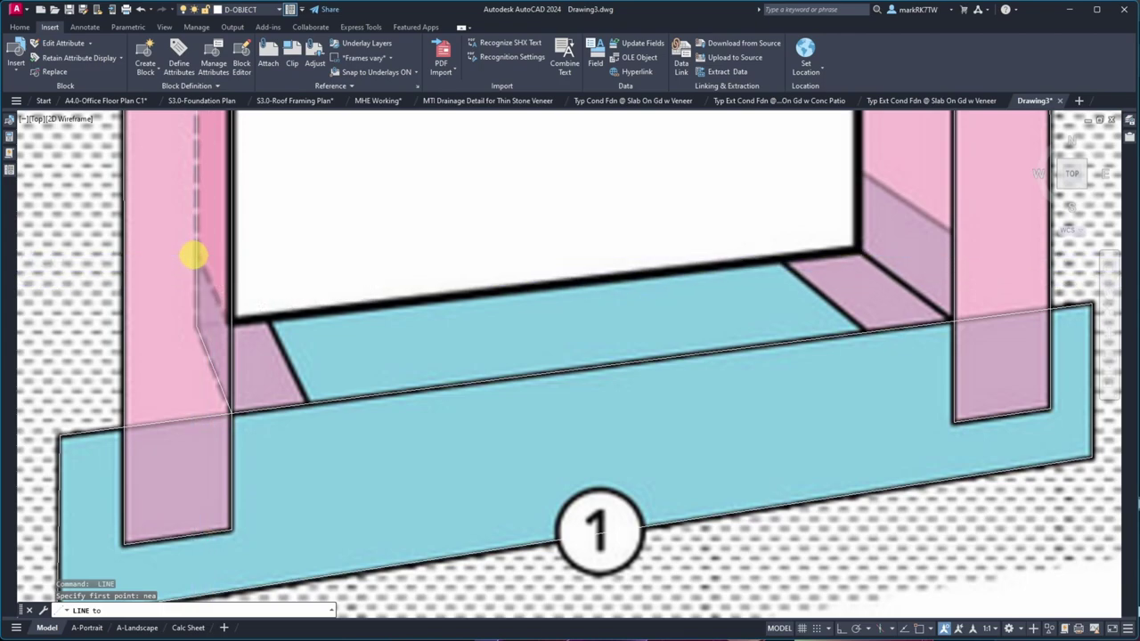
click(193, 255)
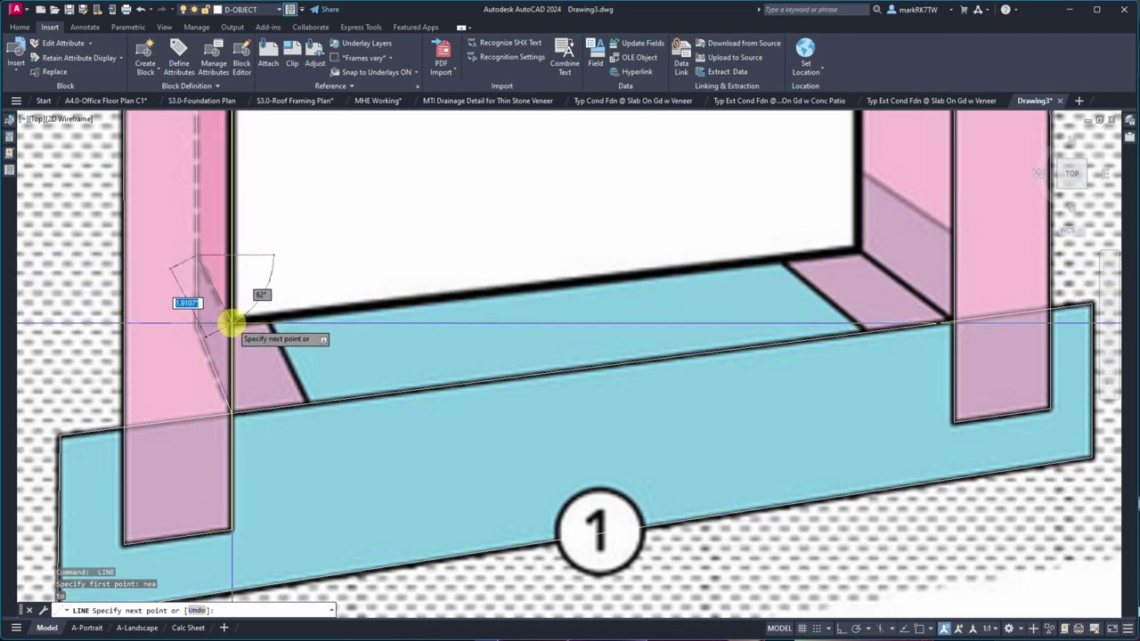
text(nea)
key(Return)
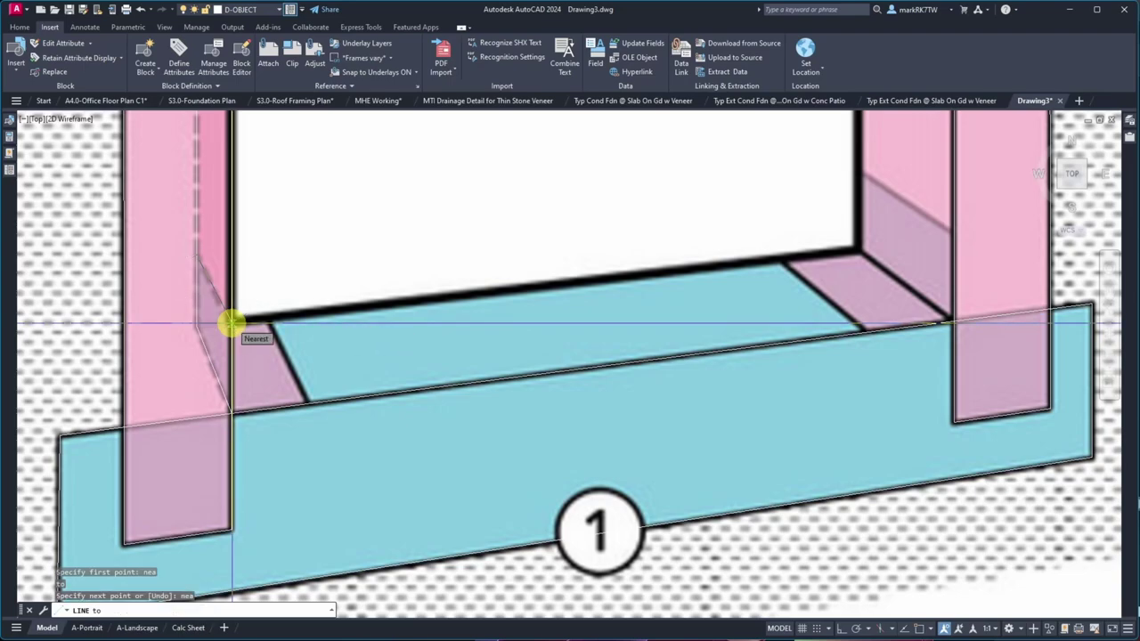
click(230, 323)
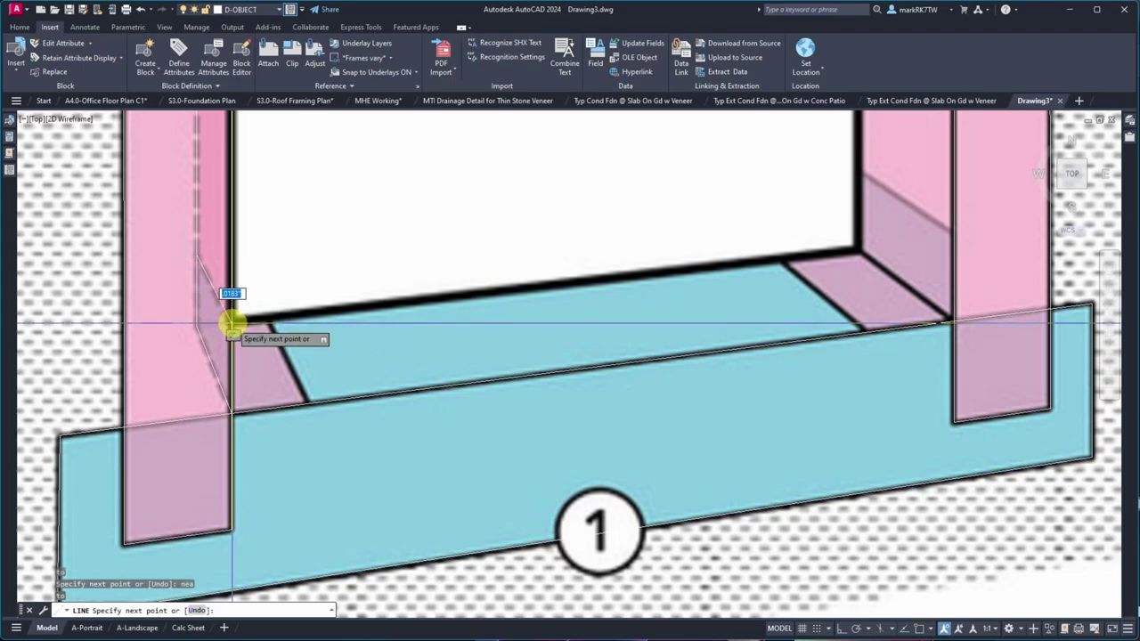
click(855, 249)
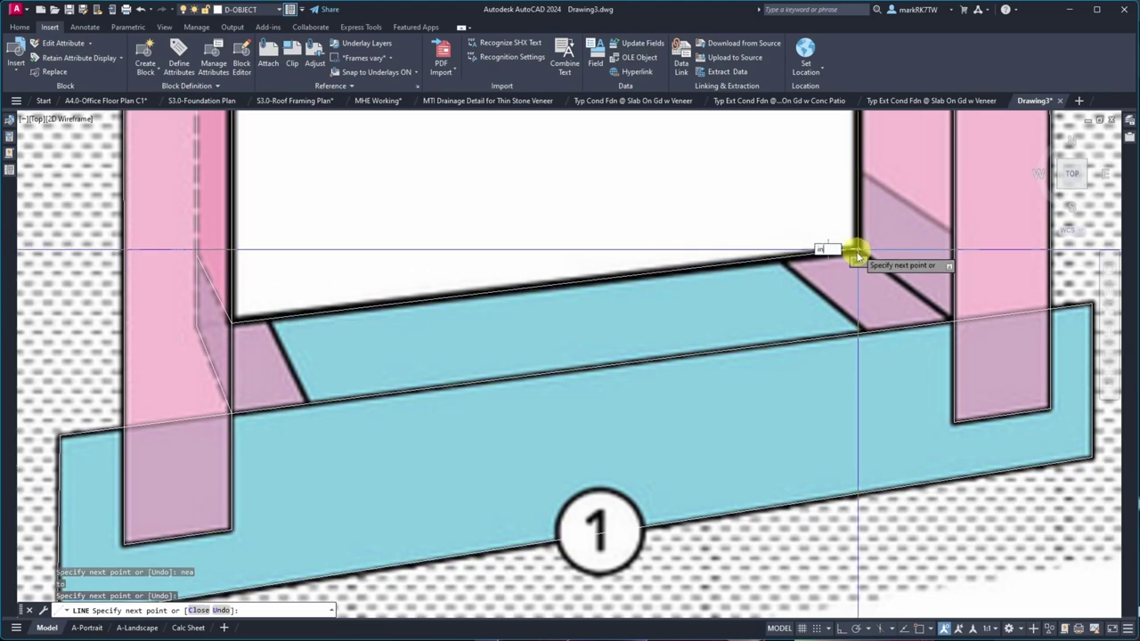
text(int)
key(Return)
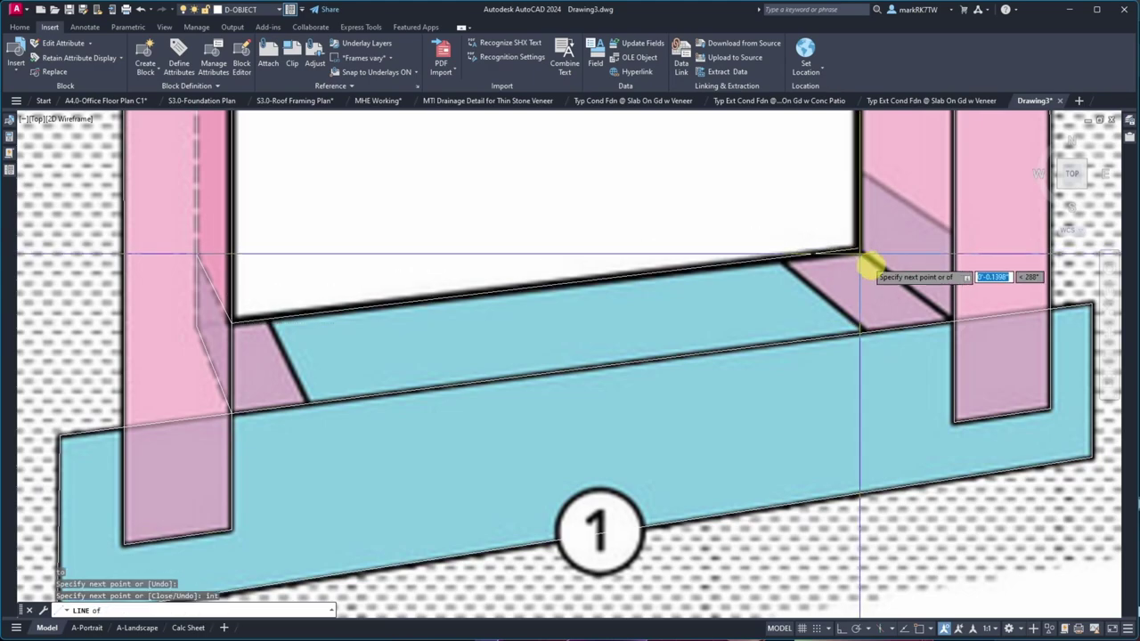
click(953, 322)
key(Return)
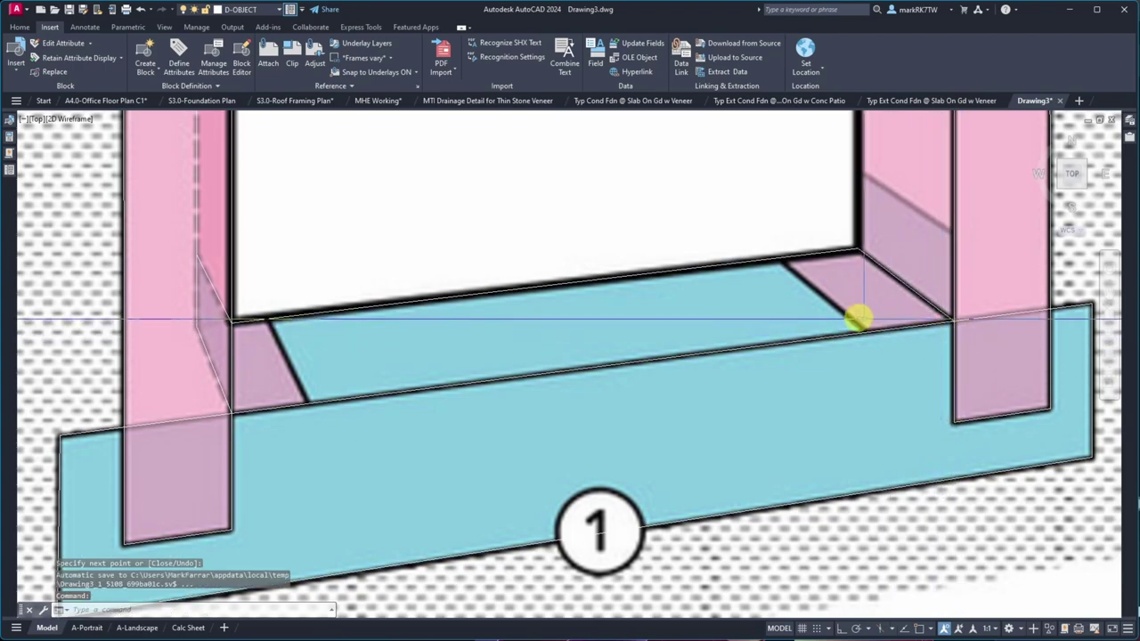
- Draw the right corner diagonal from the window's bottom edge to the sill's front edge
key(Return)
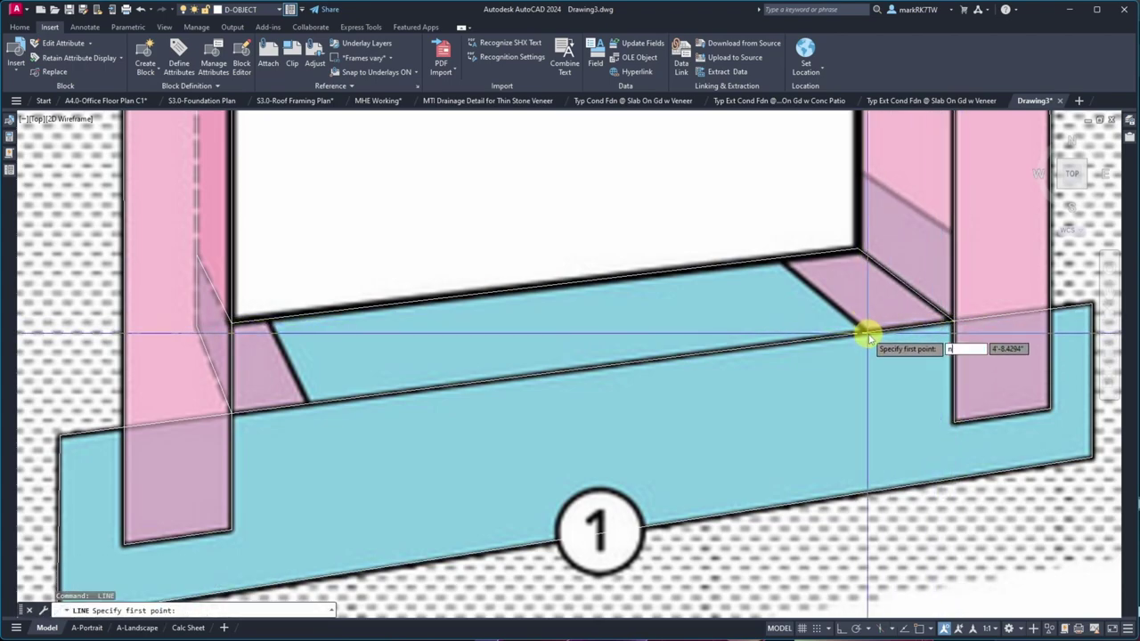
text(nea)
key(Return)
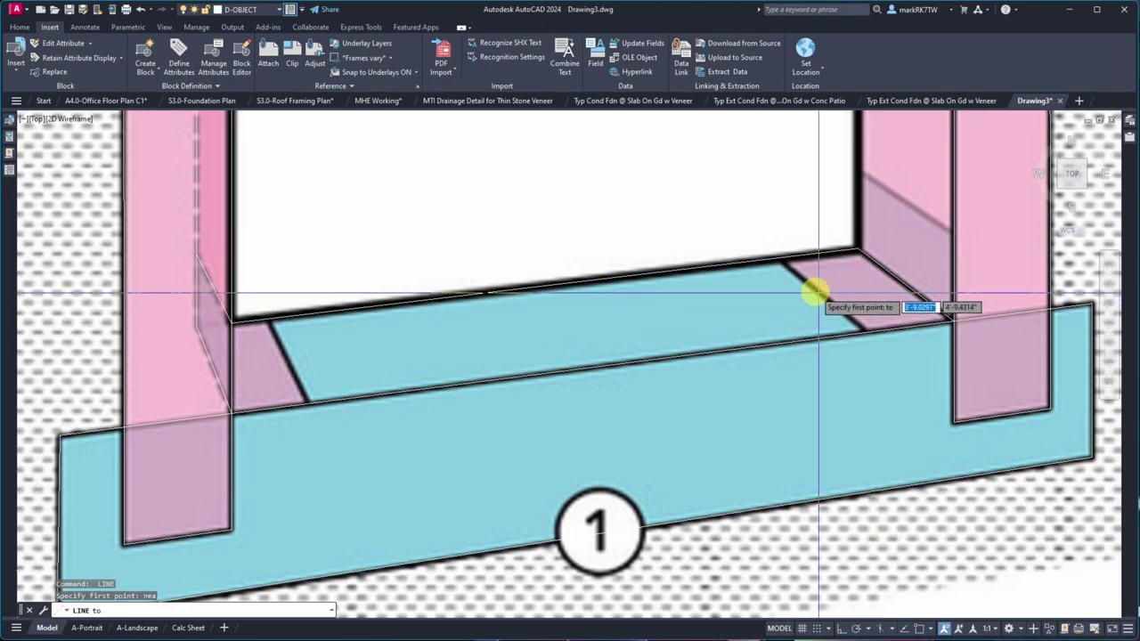
click(779, 259)
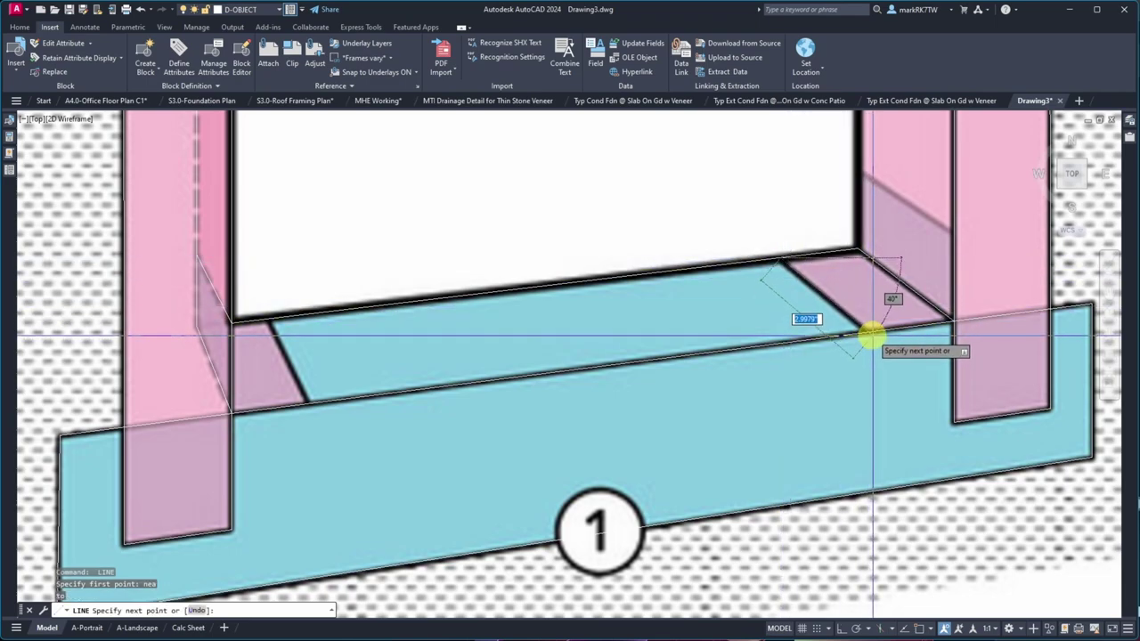
text(nea)
key(Return)
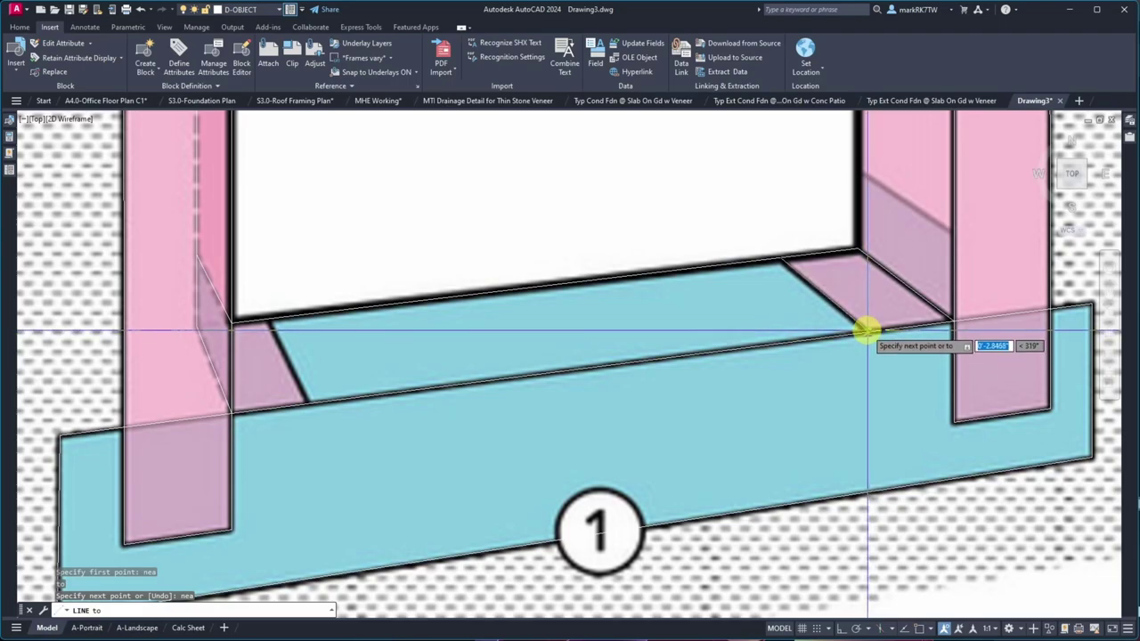
click(865, 331)
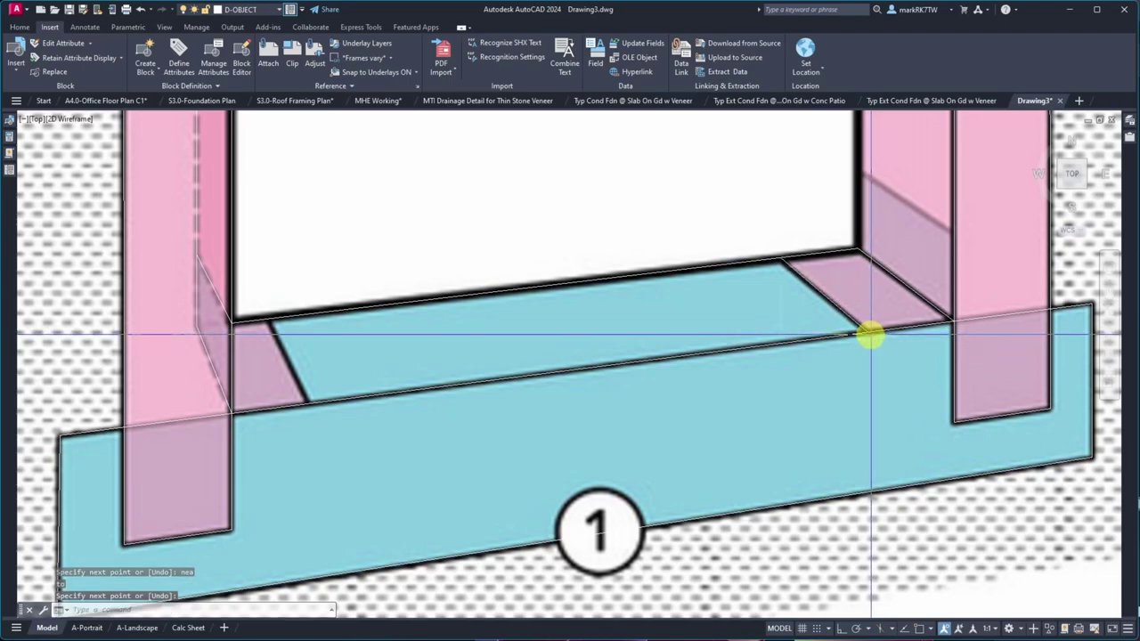
key(Return)
key(Return)
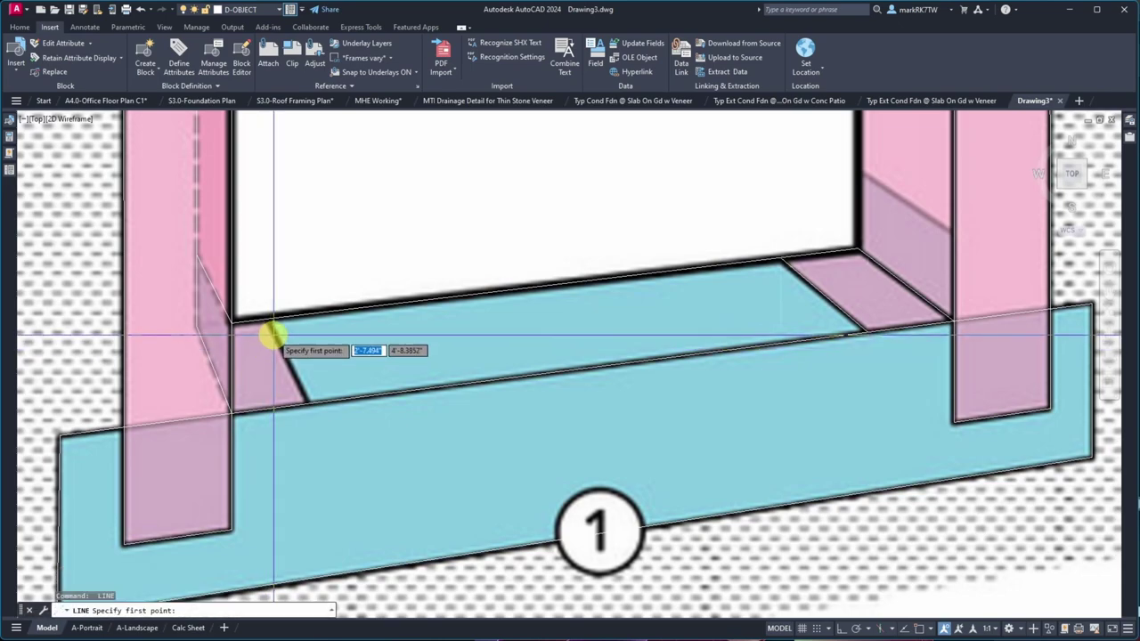
- Draw the left and right corner-piece lines down to the sill edge using Nearest snaps
text(nea)
key(Return)
click(269, 322)
click(304, 400)
key(Return)
key(Return)
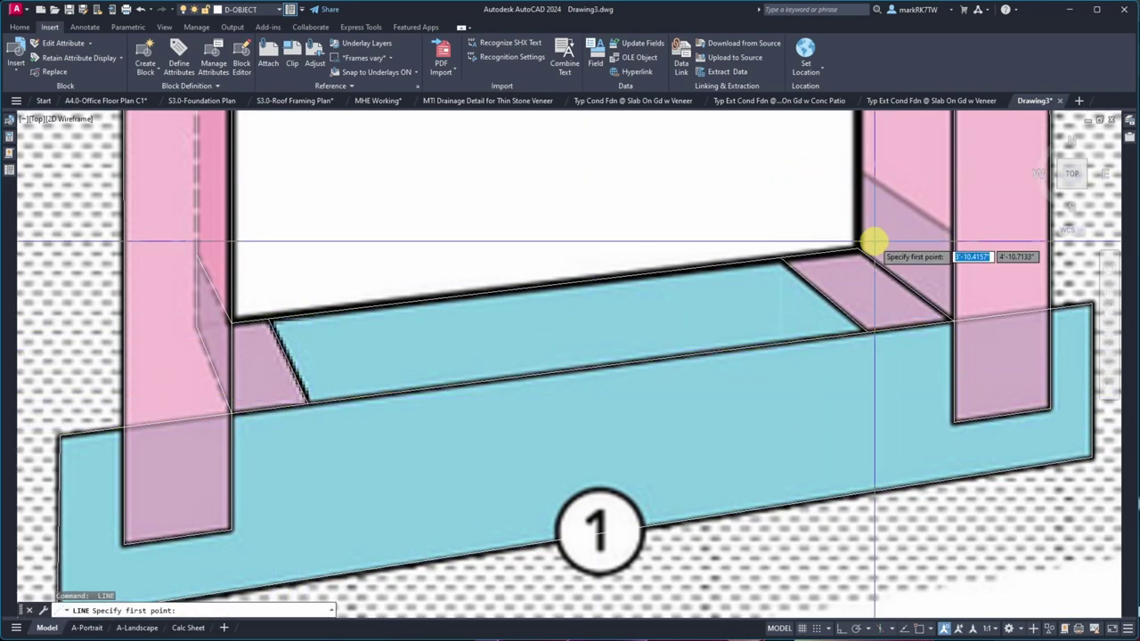
scroll(877, 242, down, 5)
scroll(813, 190, up, 5)
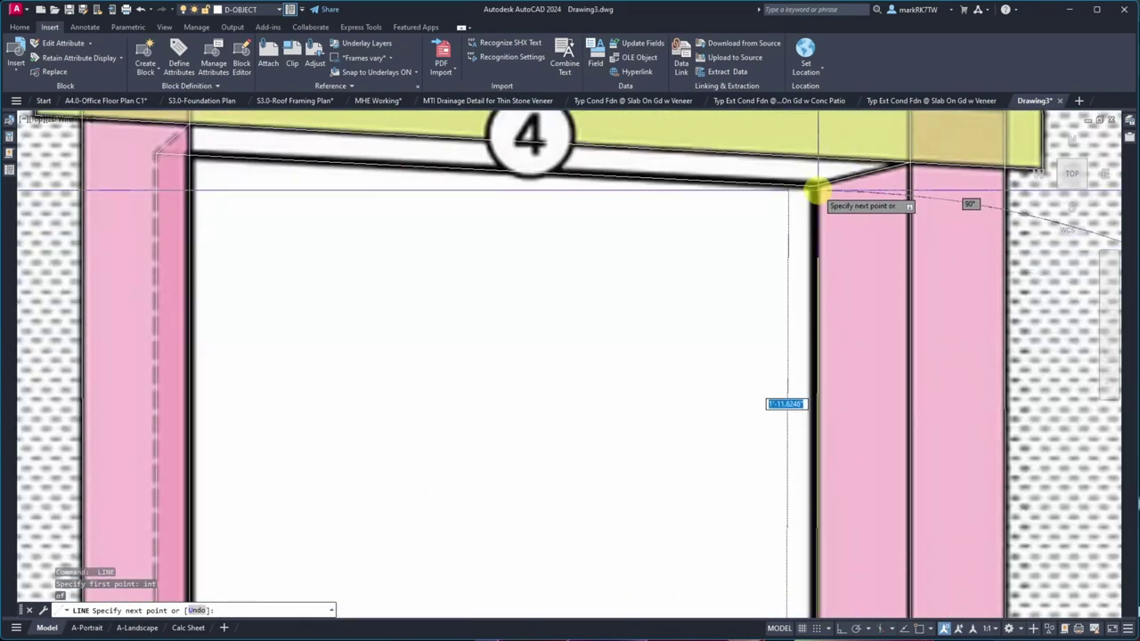
middle_drag(757, 211, 743, 194)
click(745, 194)
text(nea)
key(Return)
click(710, 300)
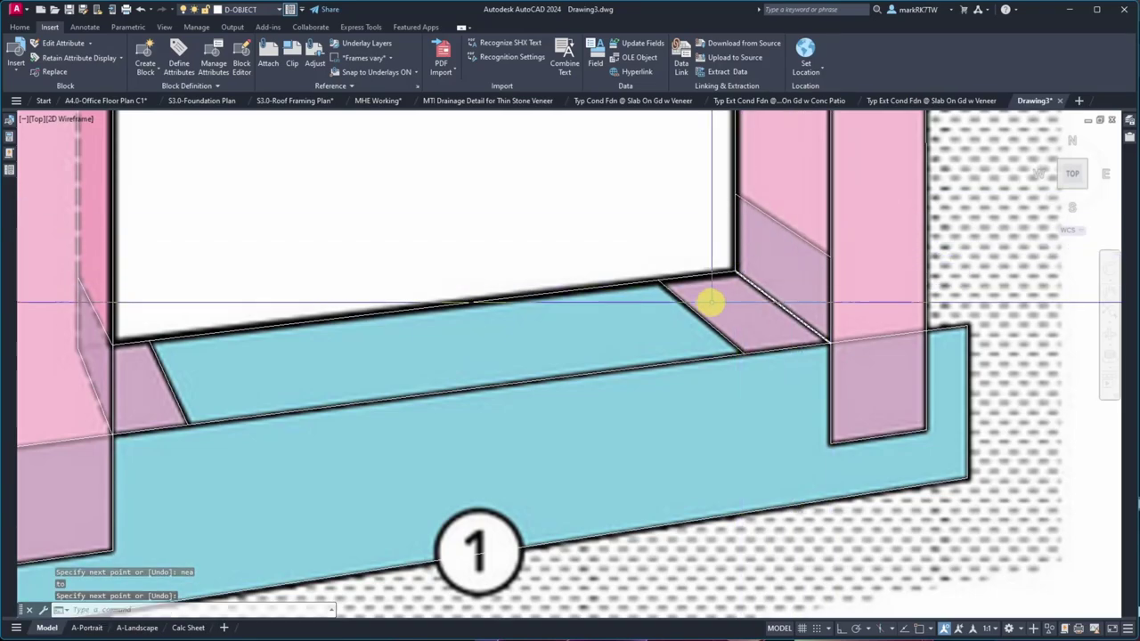
scroll(628, 206, down, 5)
scroll(627, 207, up, 2)
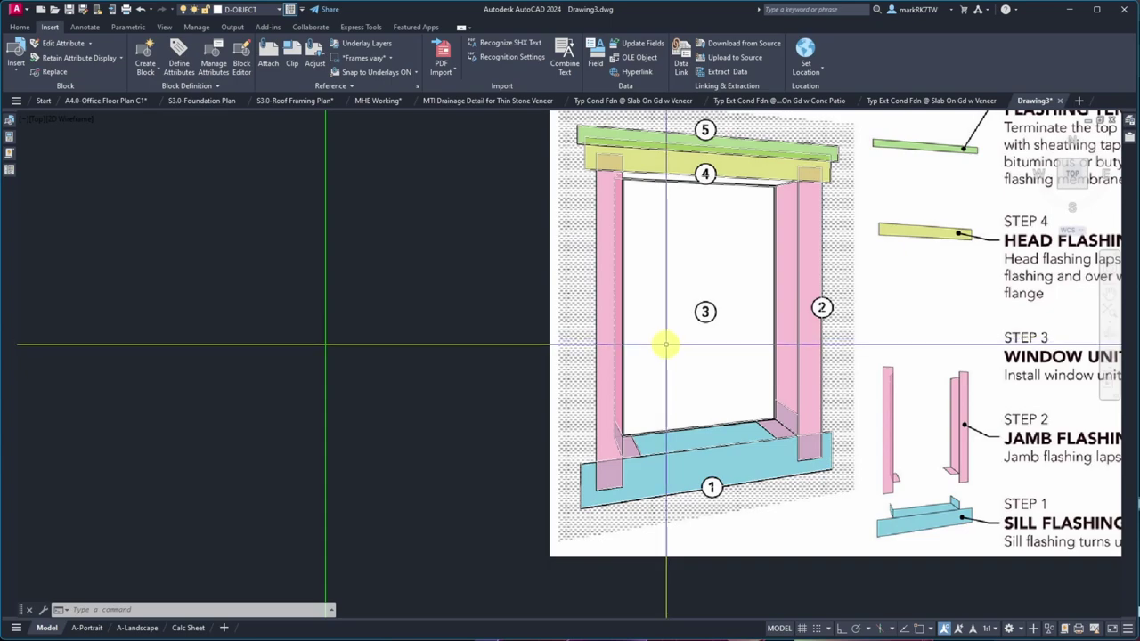
scroll(628, 467, down, 5)
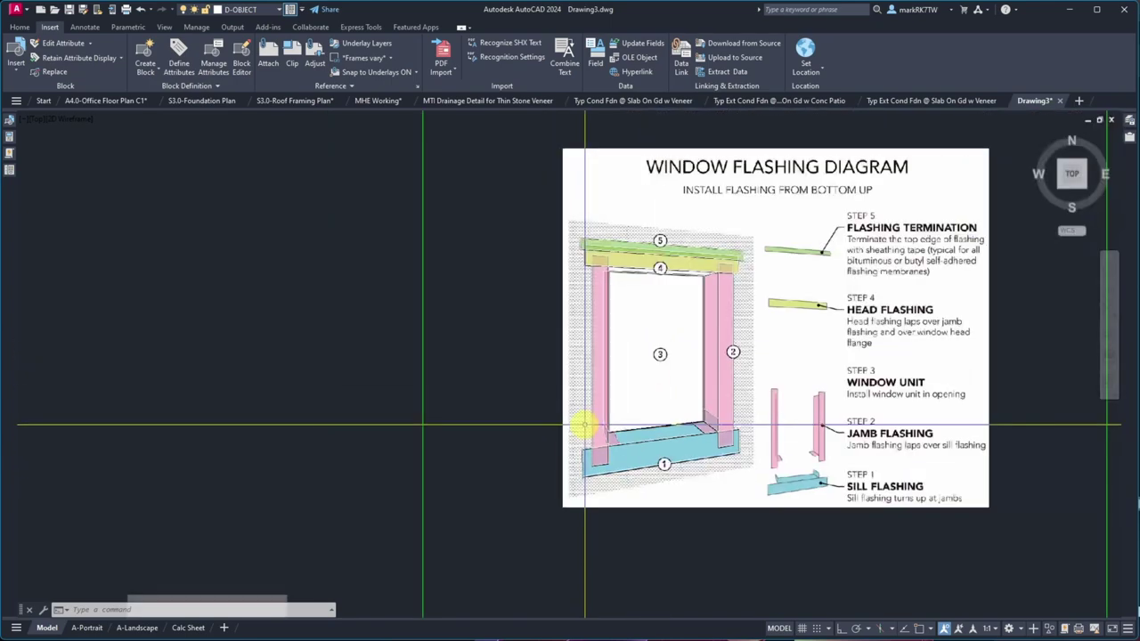
scroll(773, 307, up, 3)
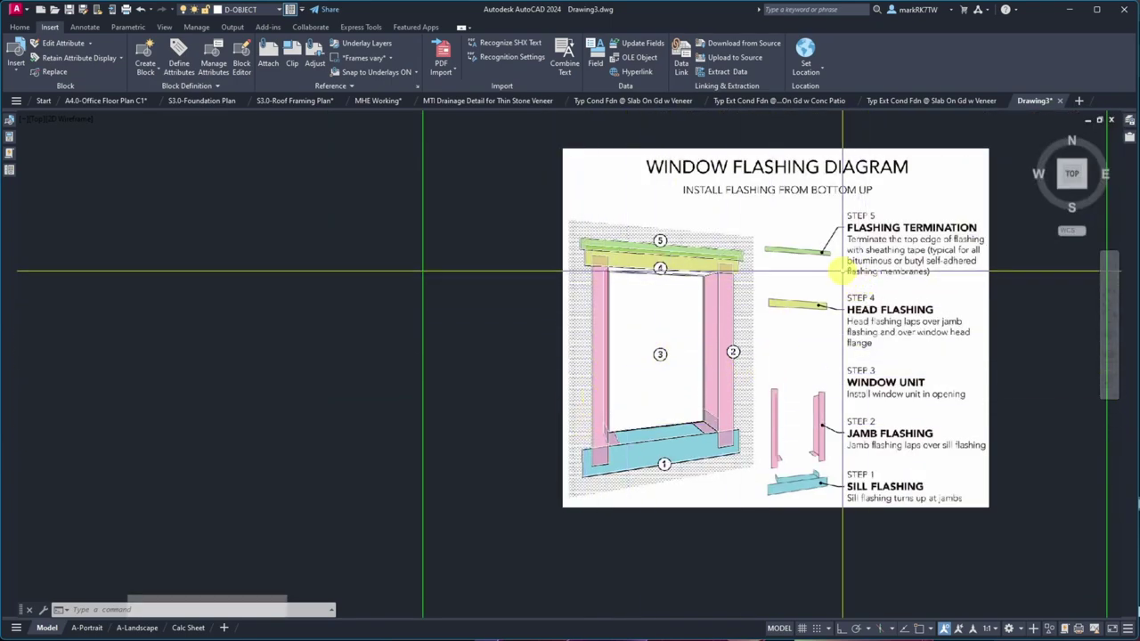
scroll(841, 270, up, 2)
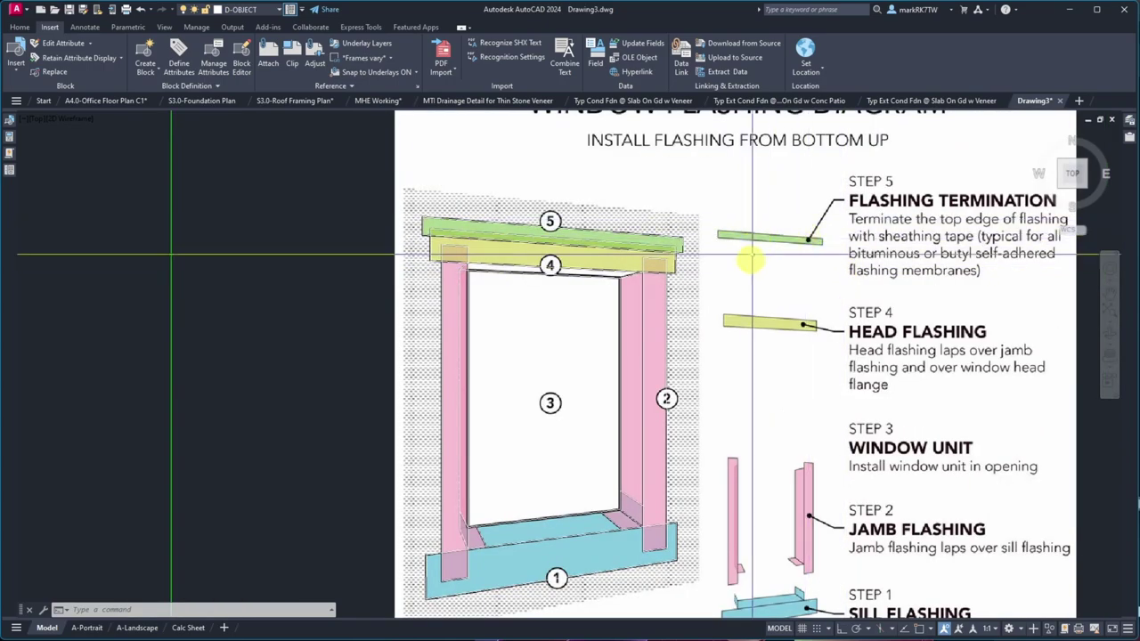
scroll(799, 559, down, 3)
scroll(799, 557, up, 4)
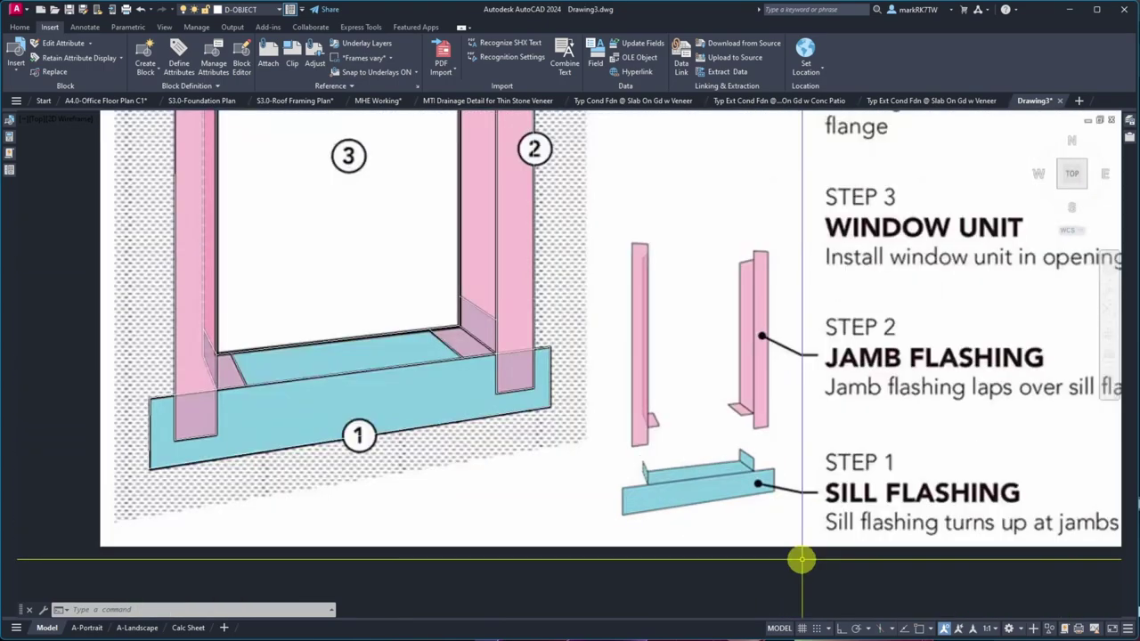
scroll(721, 443, down, 3)
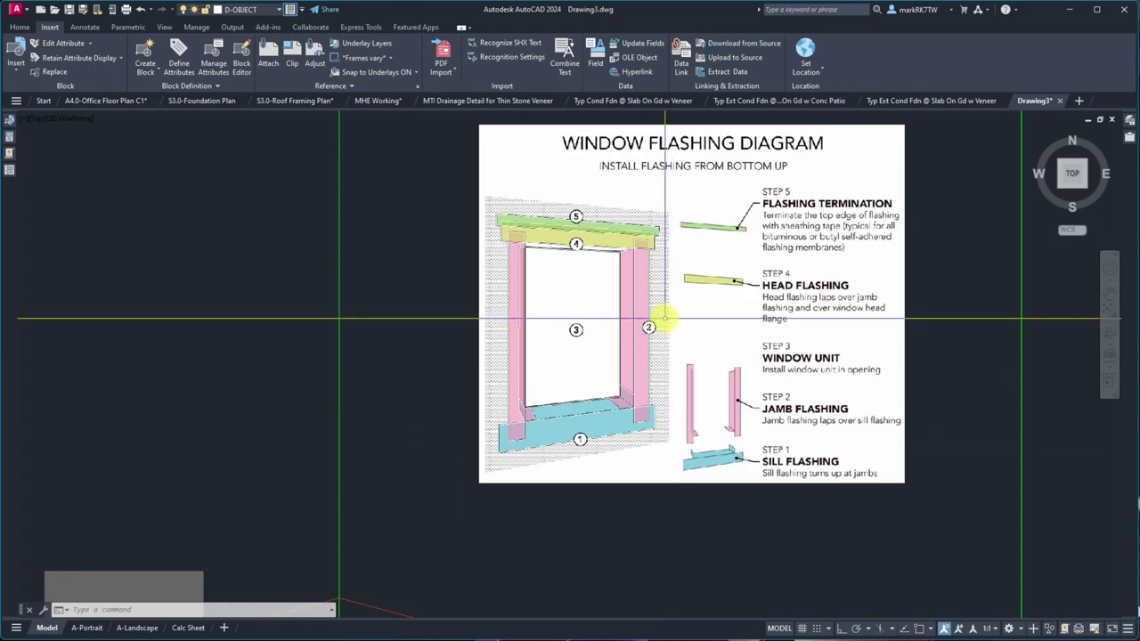
scroll(664, 385, up, 4)
scroll(666, 306, down, 4)
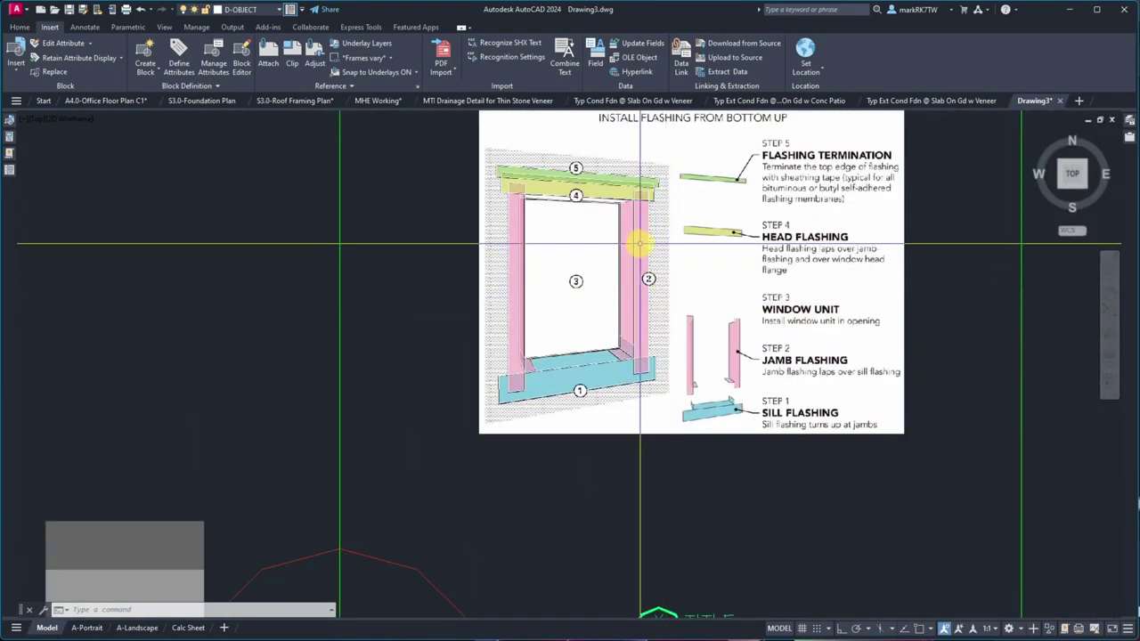
scroll(613, 182, up, 4)
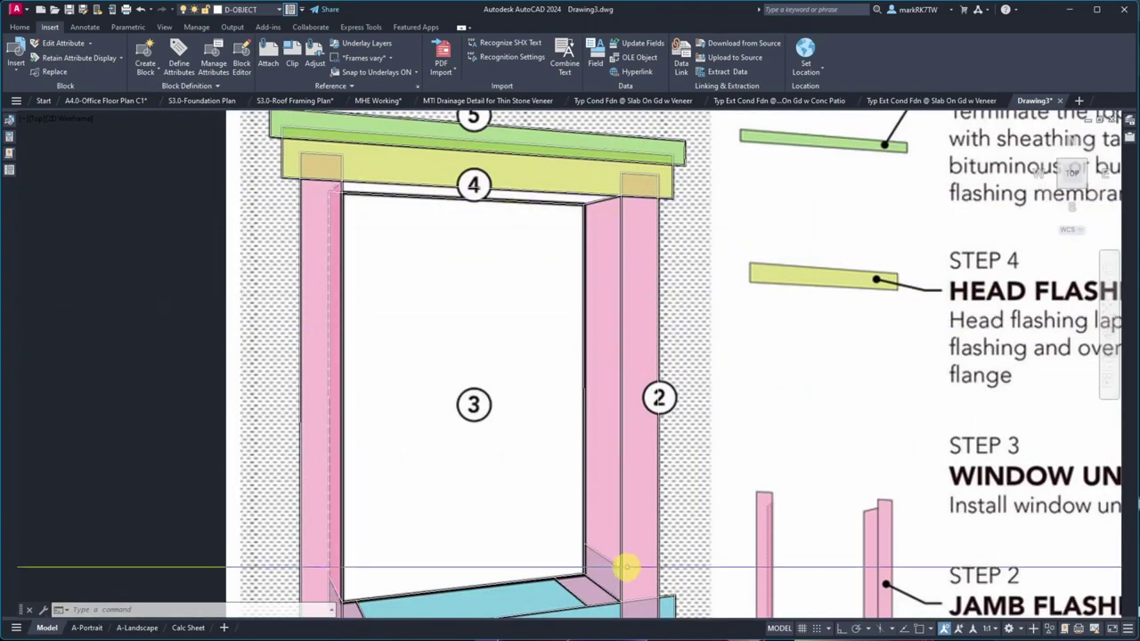
scroll(601, 518, down, 2)
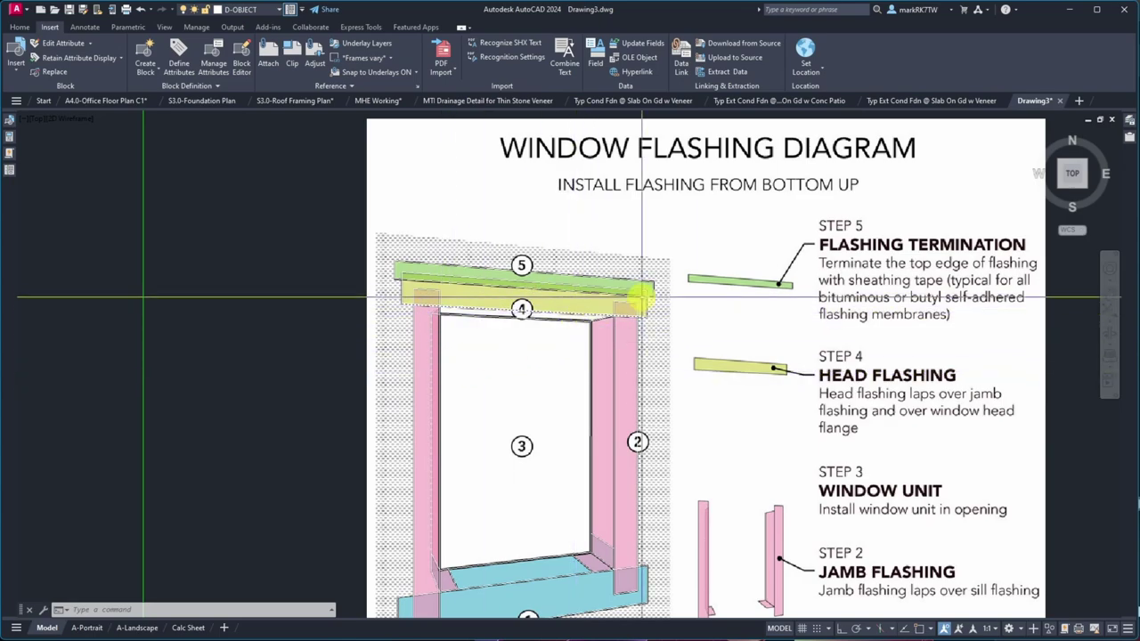
scroll(656, 300, up, 5)
click(603, 267)
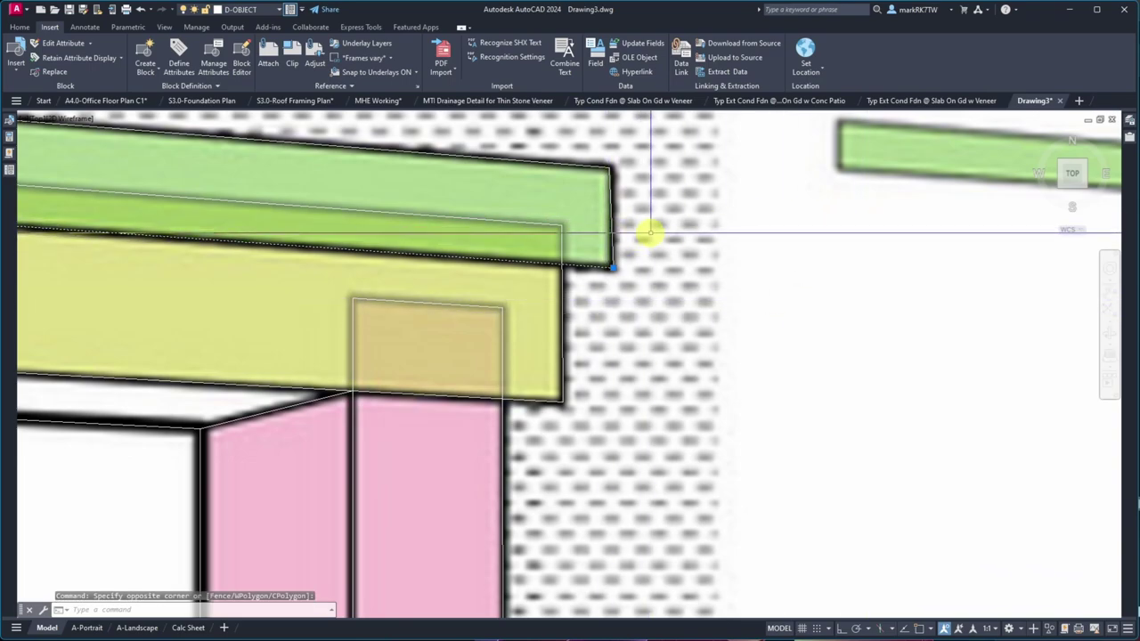
click(613, 158)
click(852, 142)
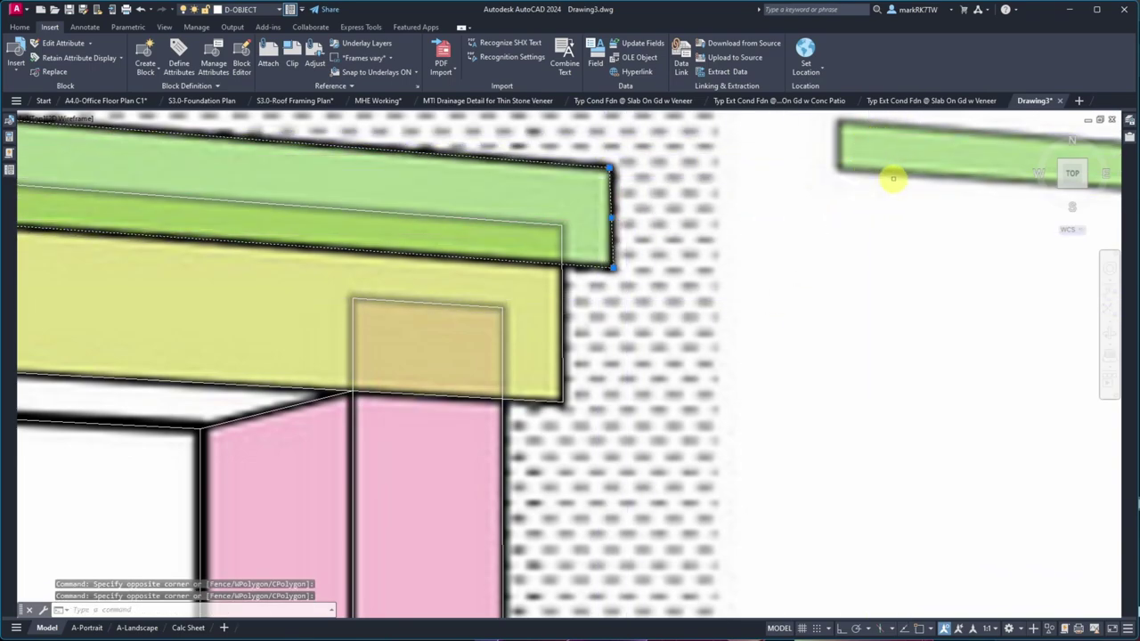
key(Escape)
scroll(712, 222, down, 5)
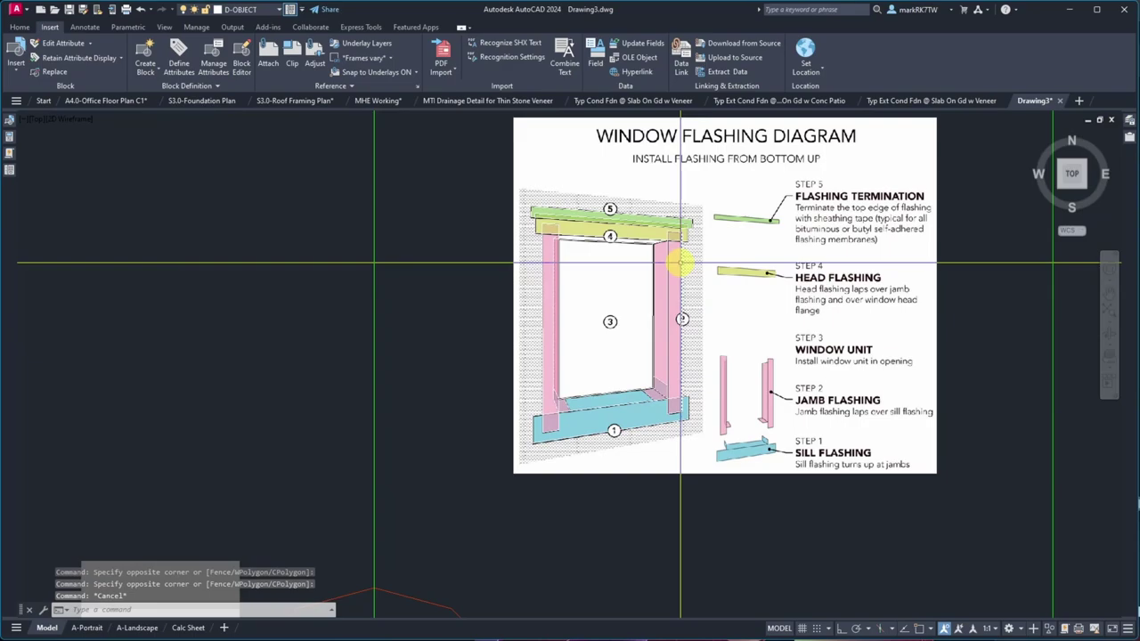
scroll(649, 358, down, 2)
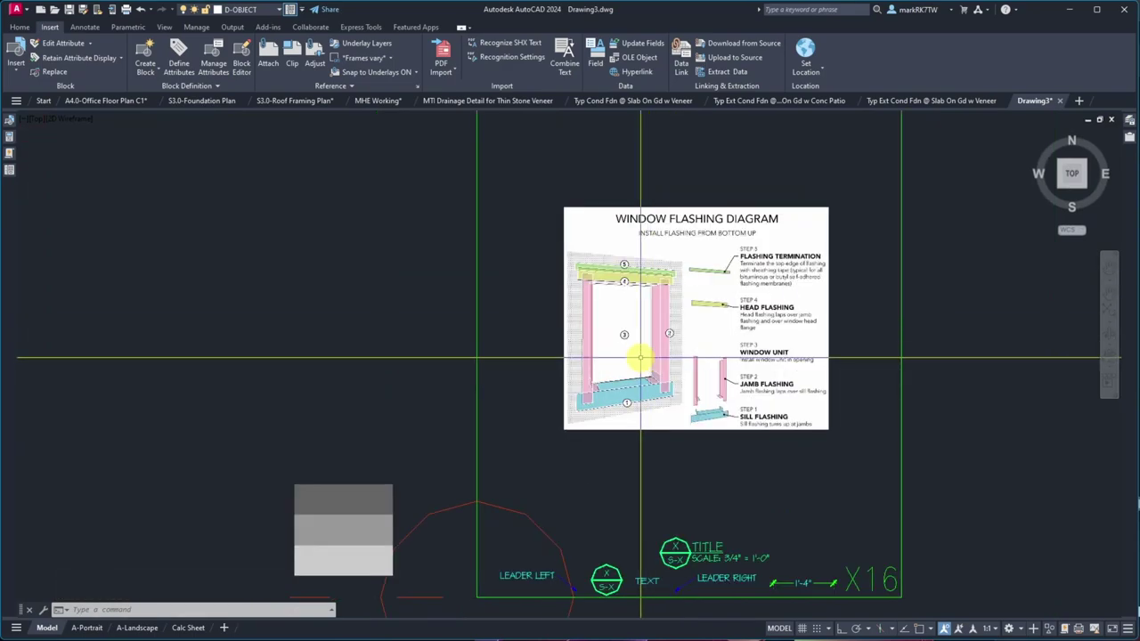
- Start copying a window selection of the diagram, then cancel the copy
text(co)
key(Return)
click(543, 238)
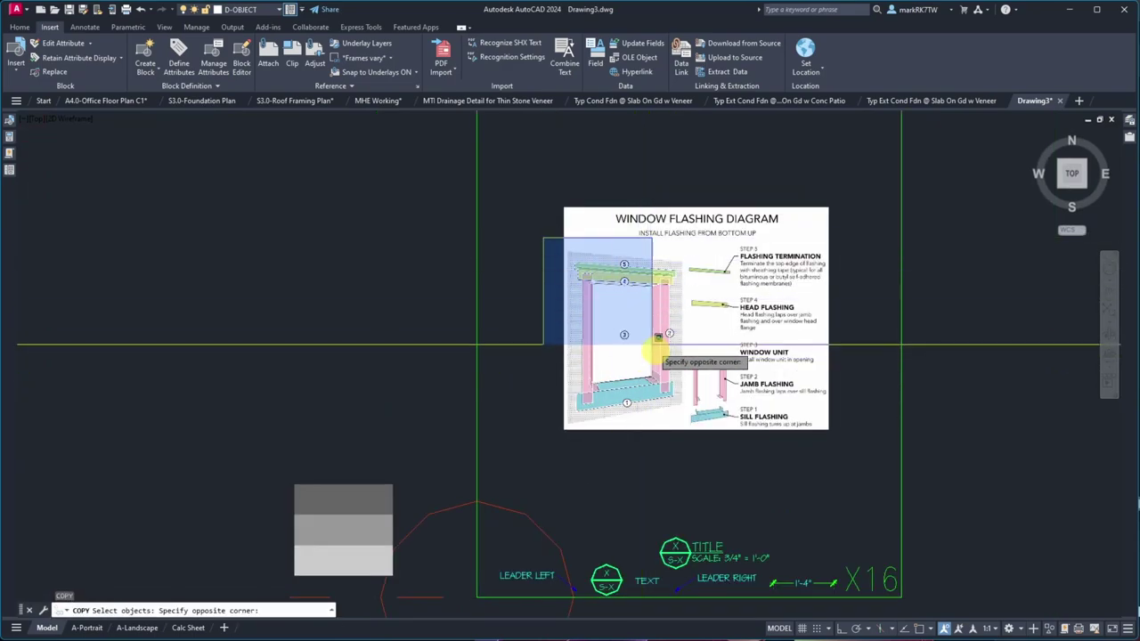
click(681, 415)
key(Return)
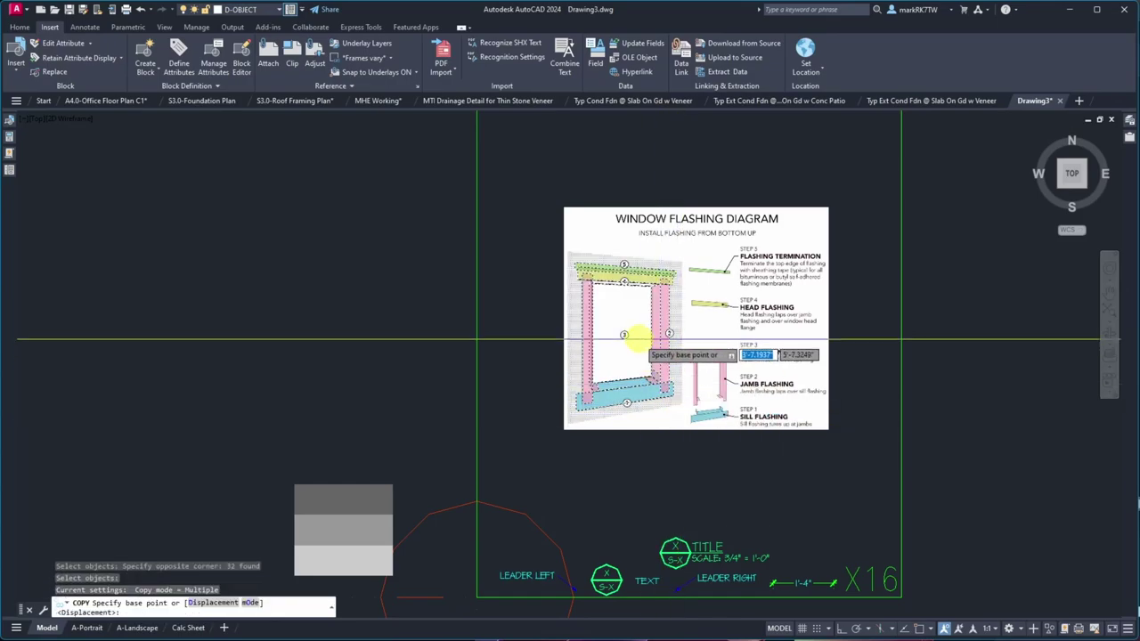
click(623, 335)
key(Escape)
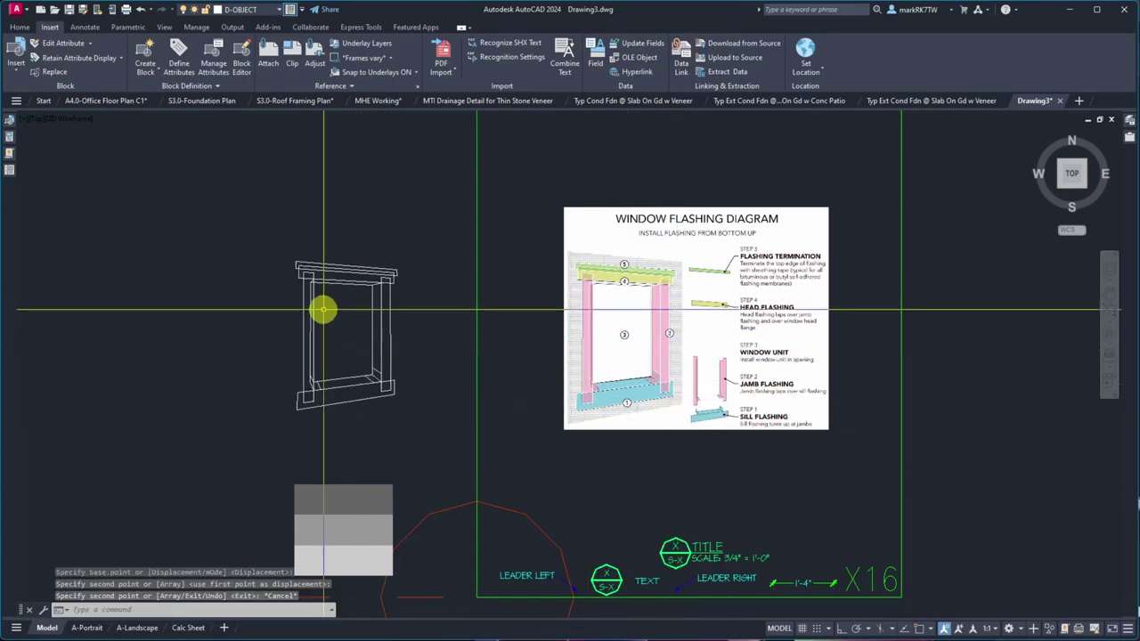
scroll(316, 294, up, 2)
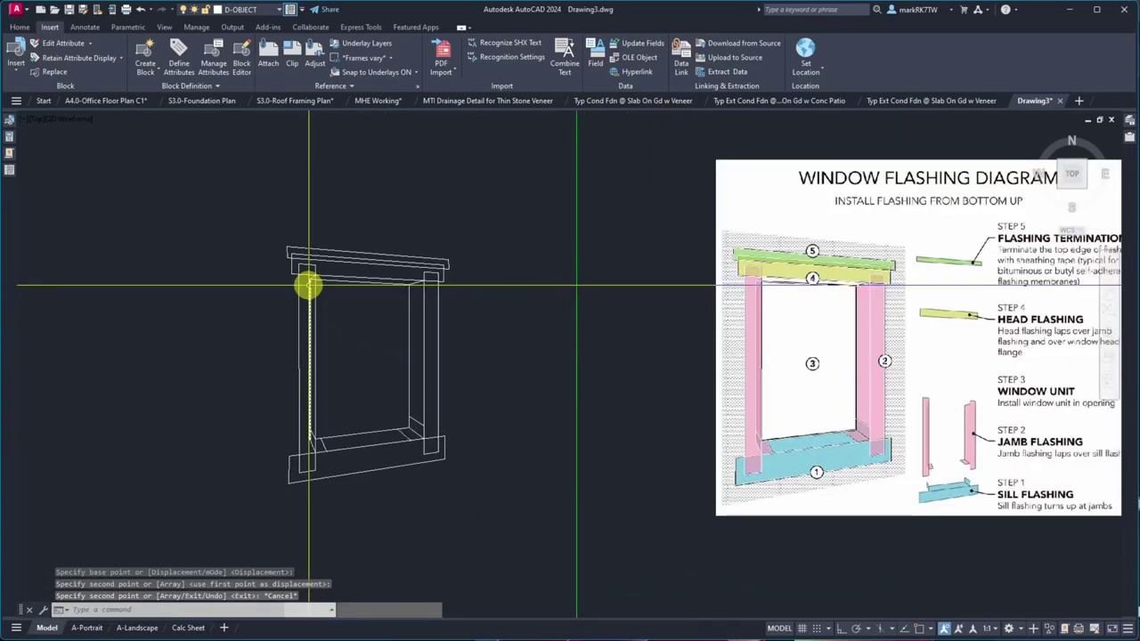
- Select the head flashing lines for a move, then cancel it
text(m)
key(Return)
click(463, 270)
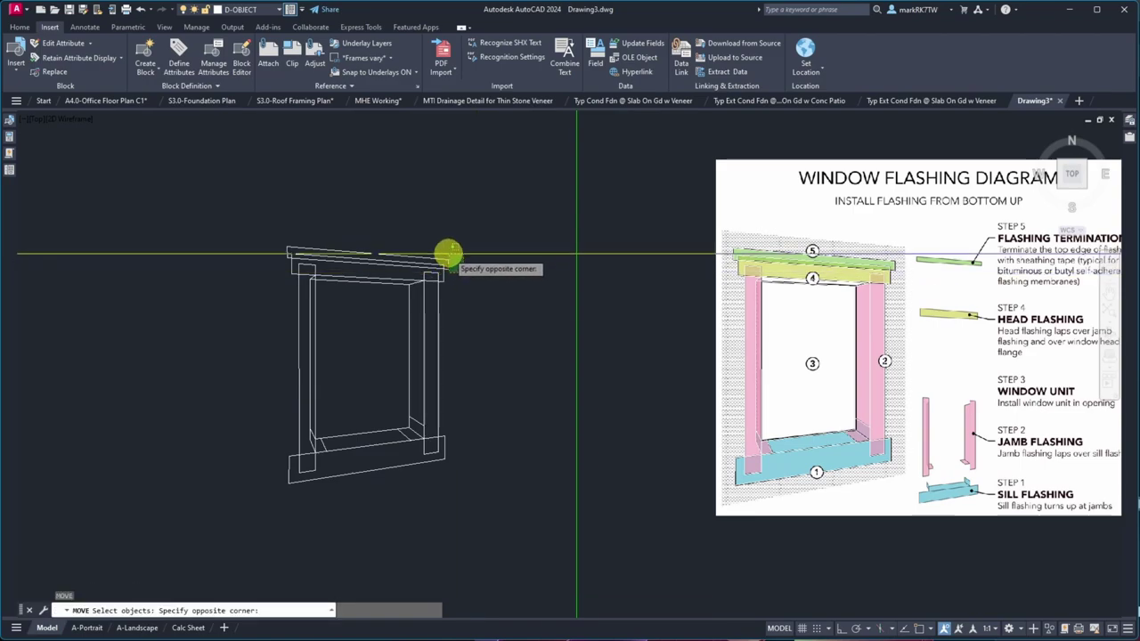
click(445, 248)
click(281, 237)
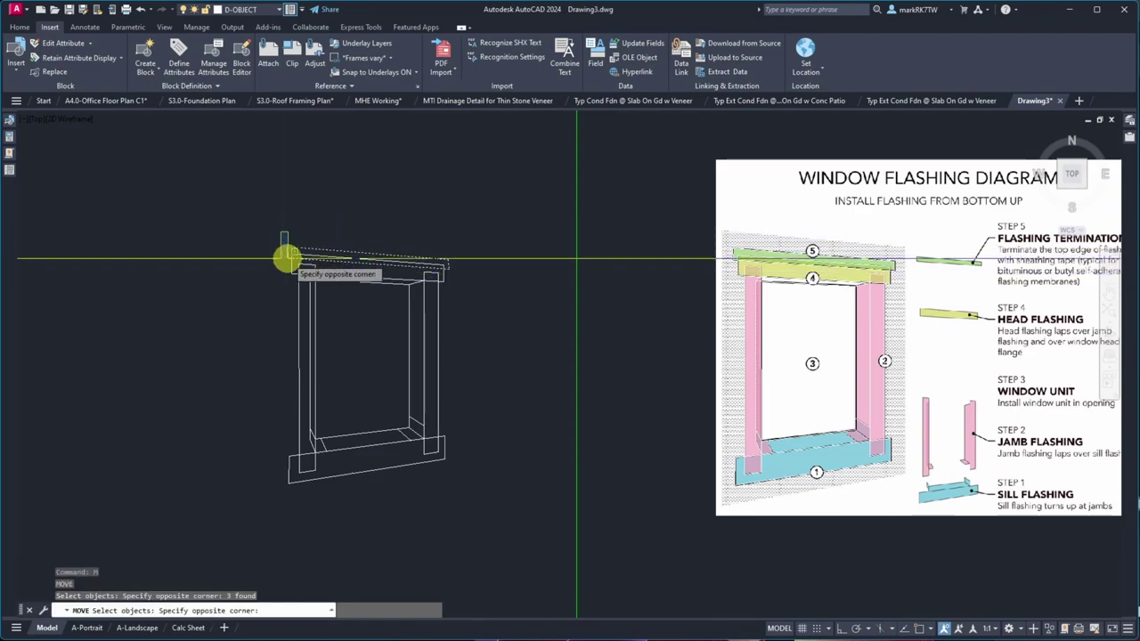
click(293, 272)
key(Return)
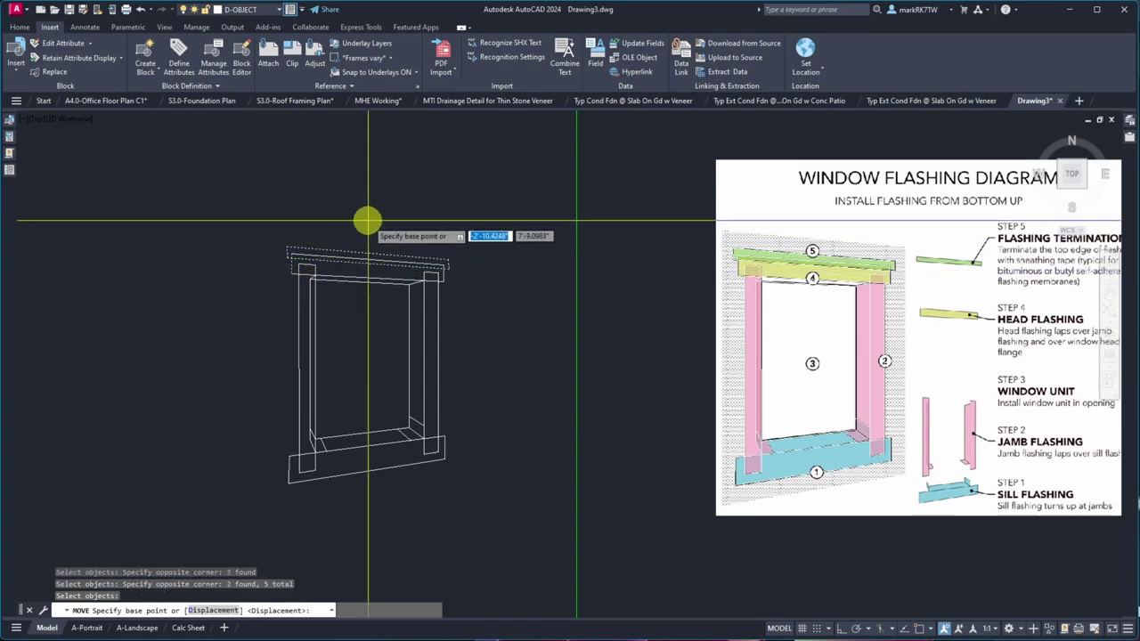
key(Escape)
key(Escape)
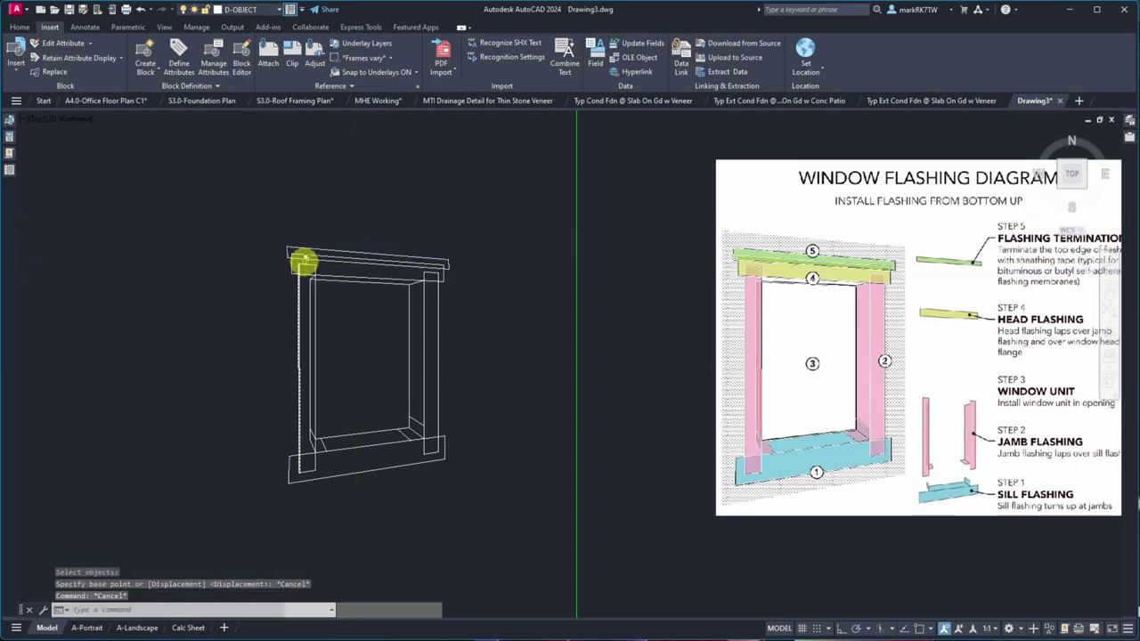
- With Polar tracking on, move the top head flashing piece straight up above the window
text(m)
key(Return)
click(465, 284)
click(444, 247)
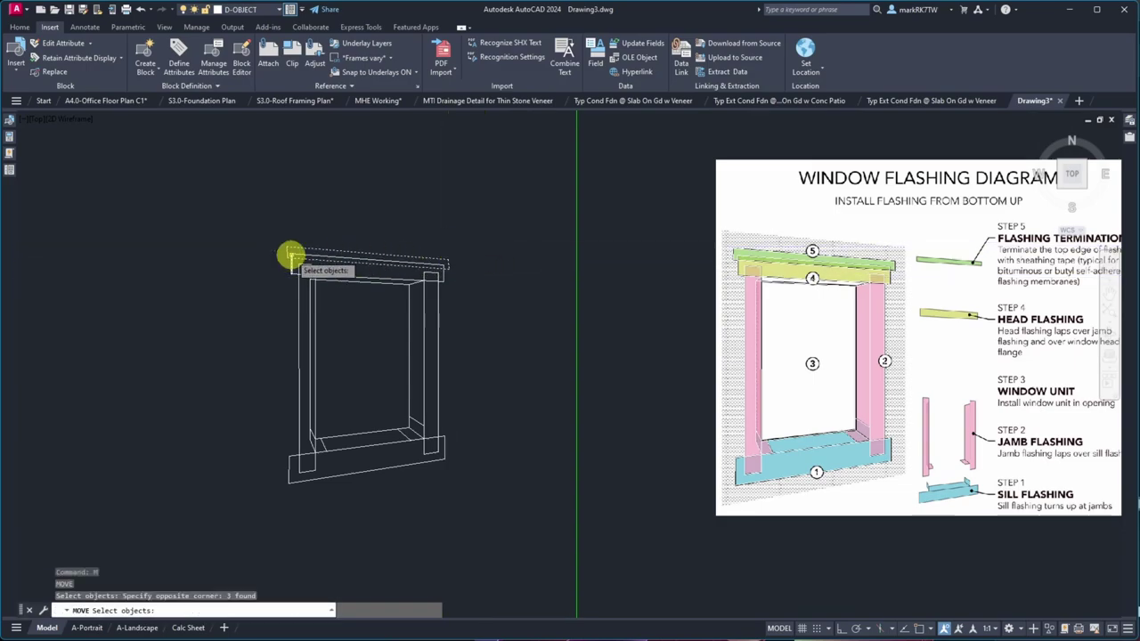
key(Return)
click(255, 263)
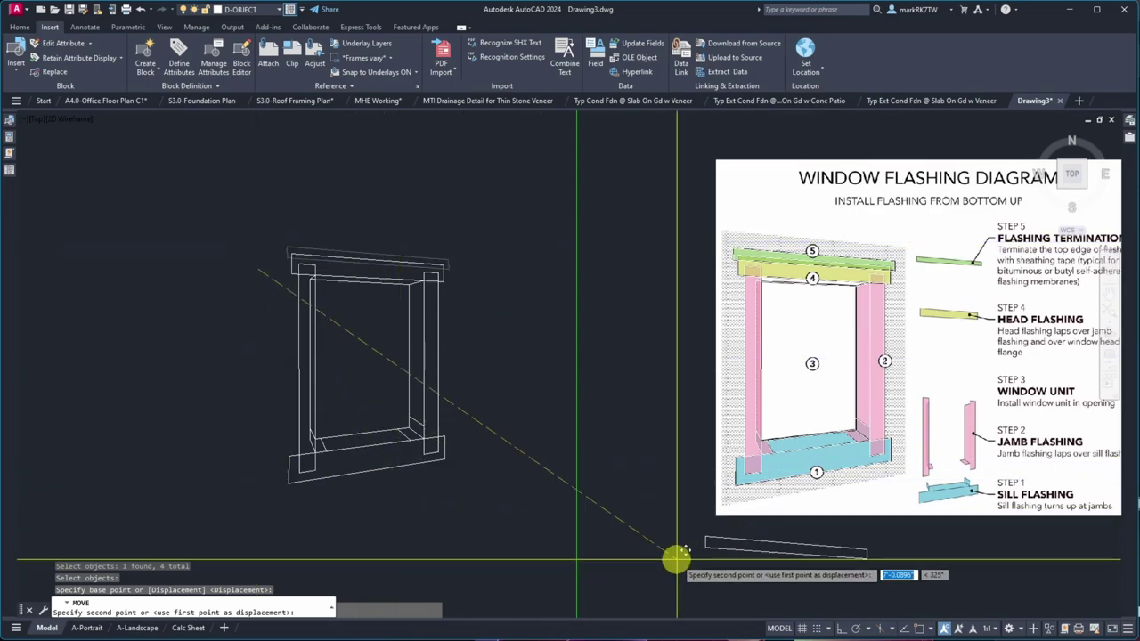
click(856, 629)
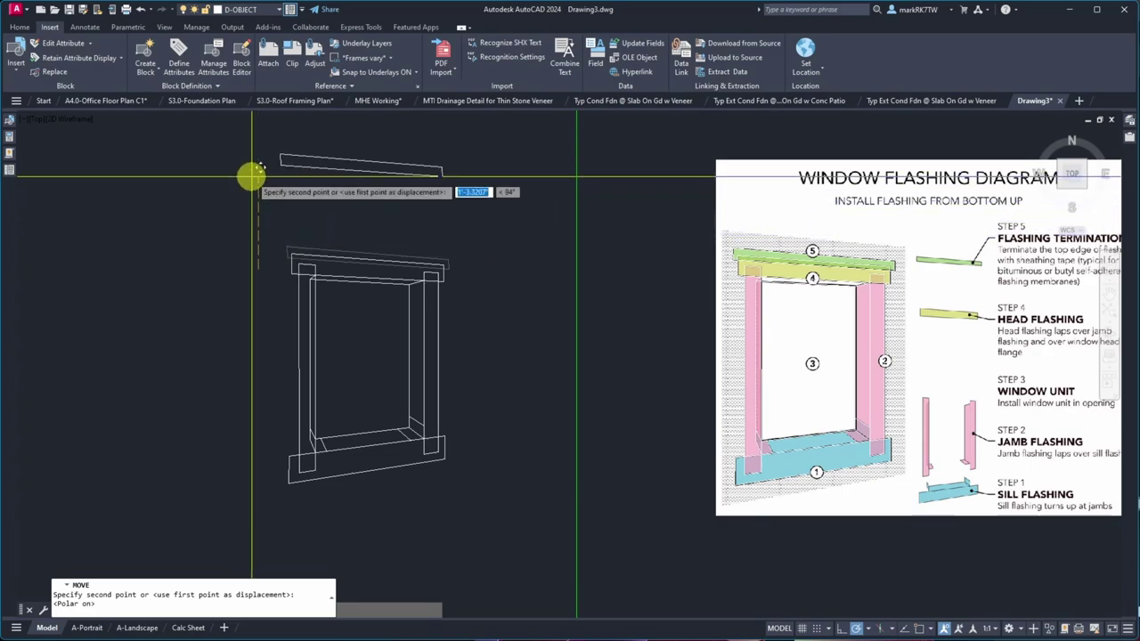
click(257, 181)
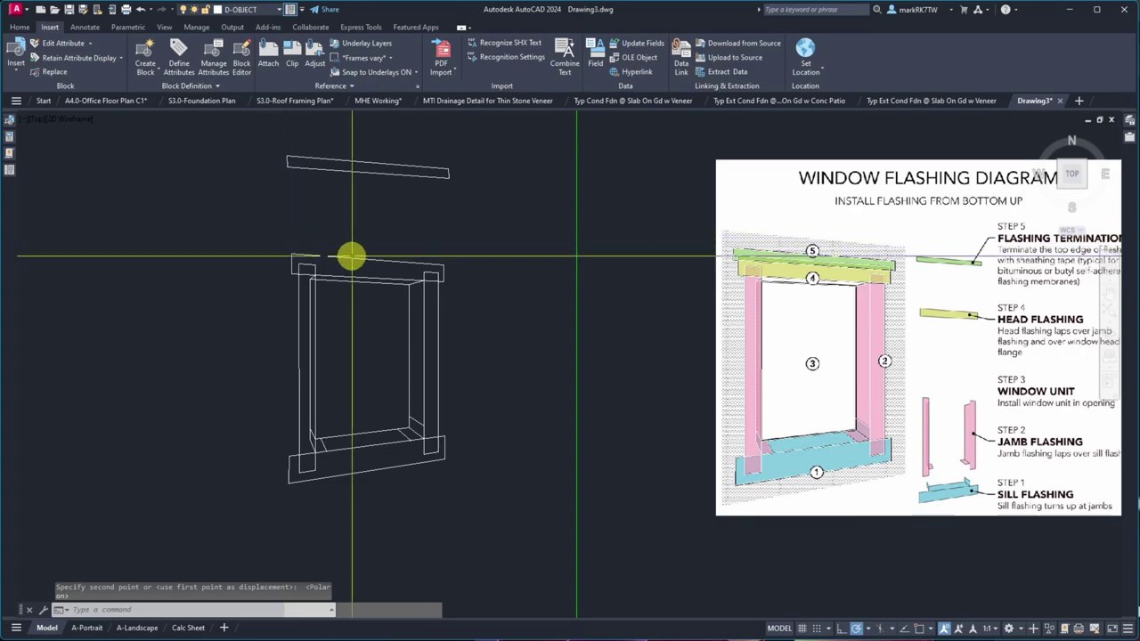
- Move the second head flashing piece up to sit below the top one
key(Return)
click(448, 267)
click(438, 262)
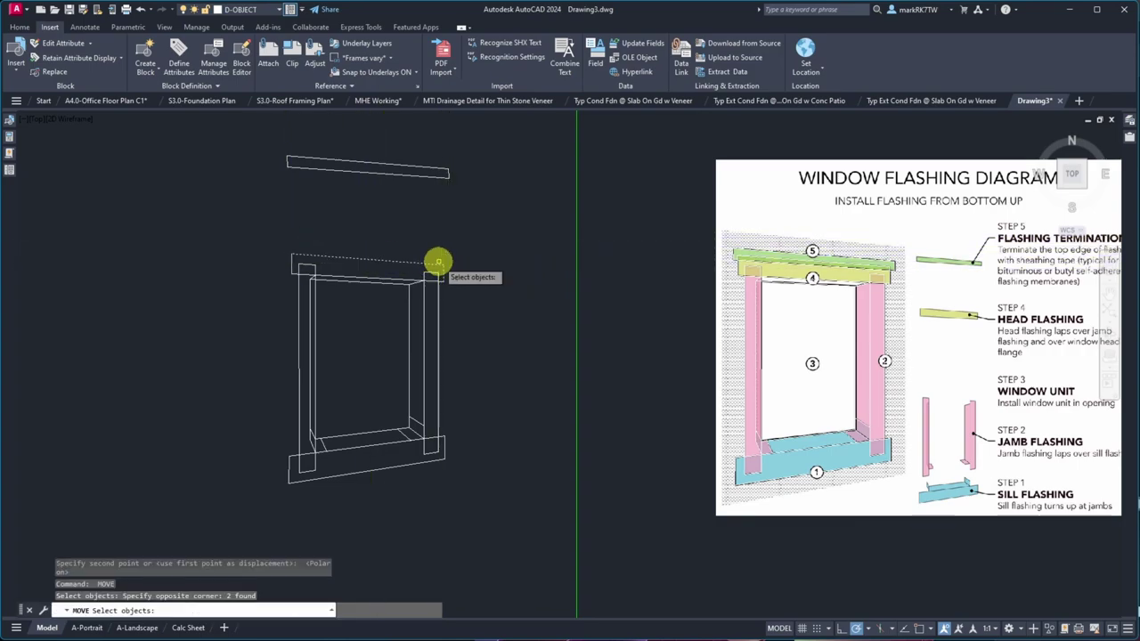
click(296, 269)
click(287, 275)
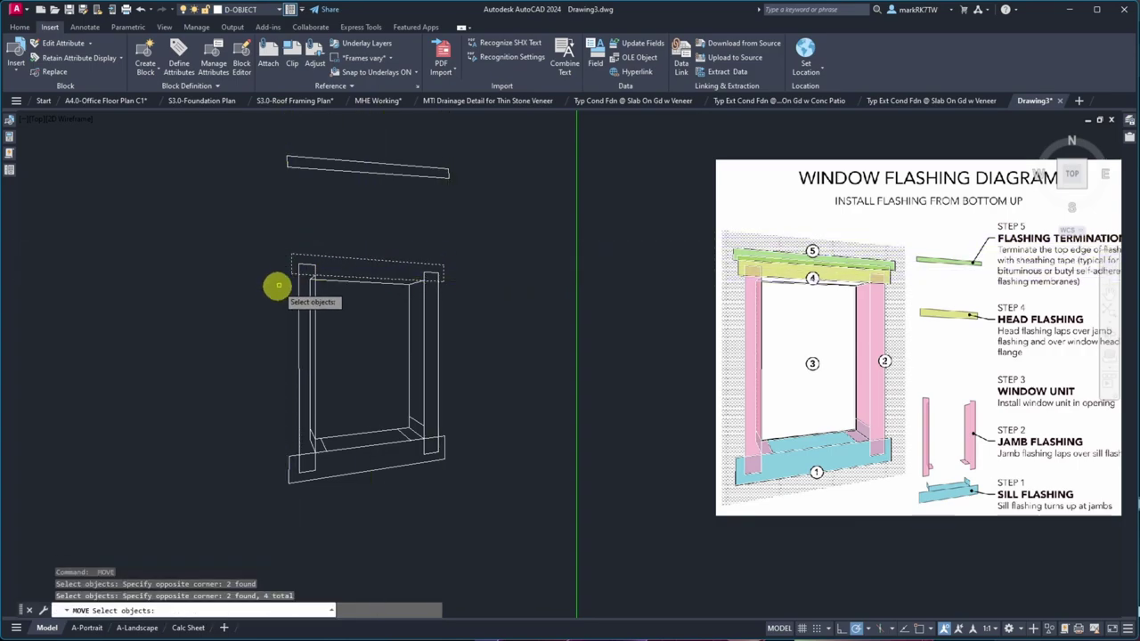
key(Return)
click(264, 307)
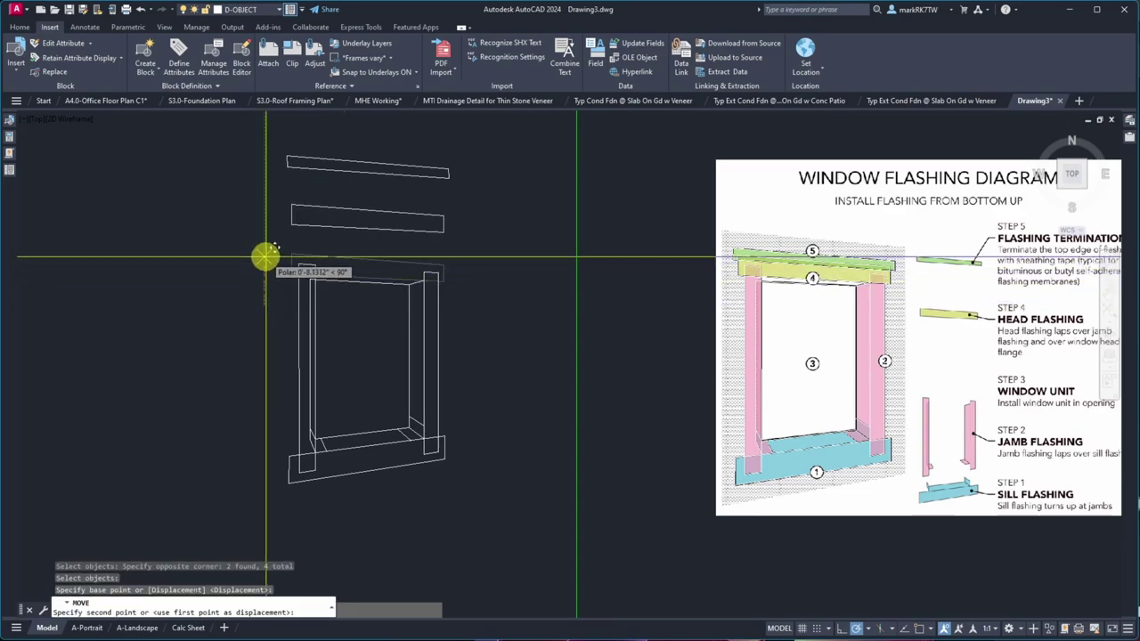
click(266, 258)
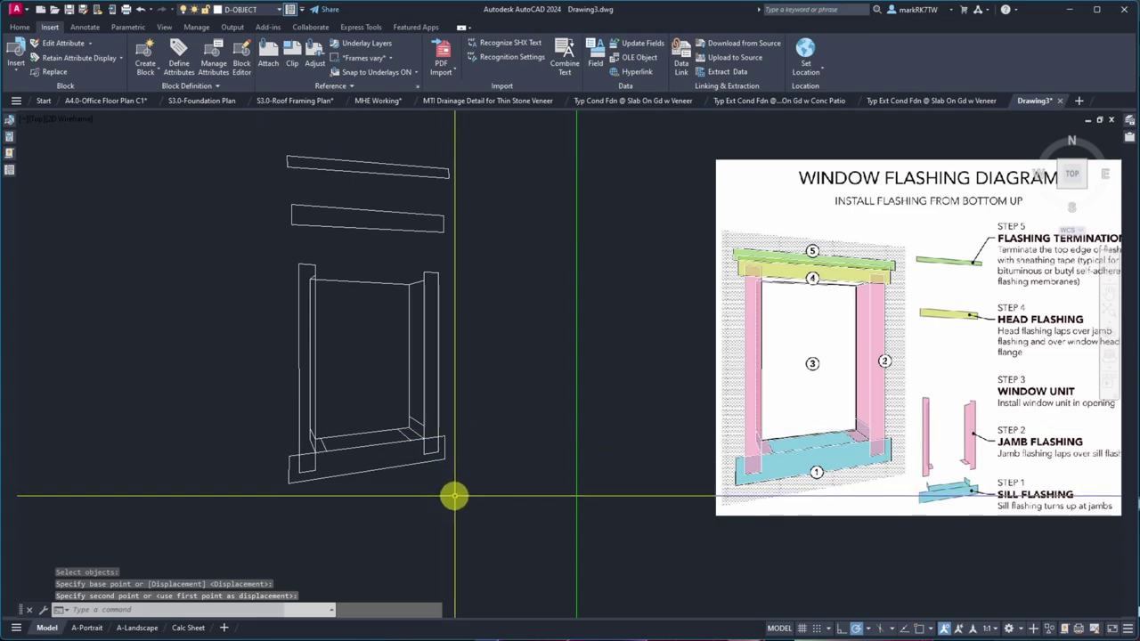
key(space)
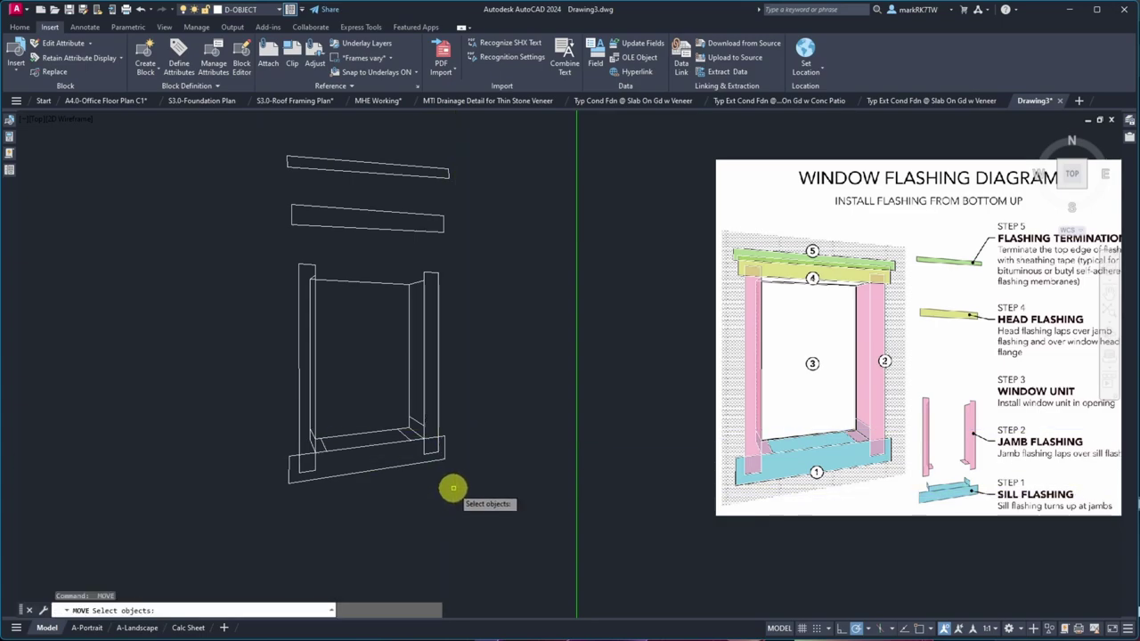
key(Escape)
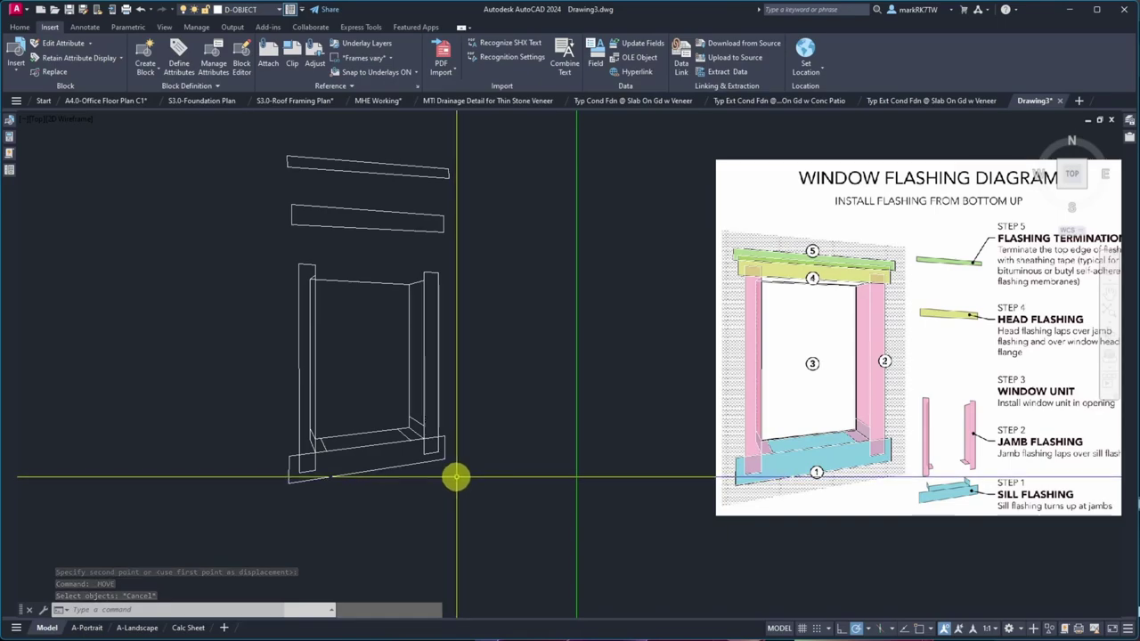
- With COPY, window-select the sill lines plus the lower left and right jamb lines
text(c)
key(Return)
click(455, 478)
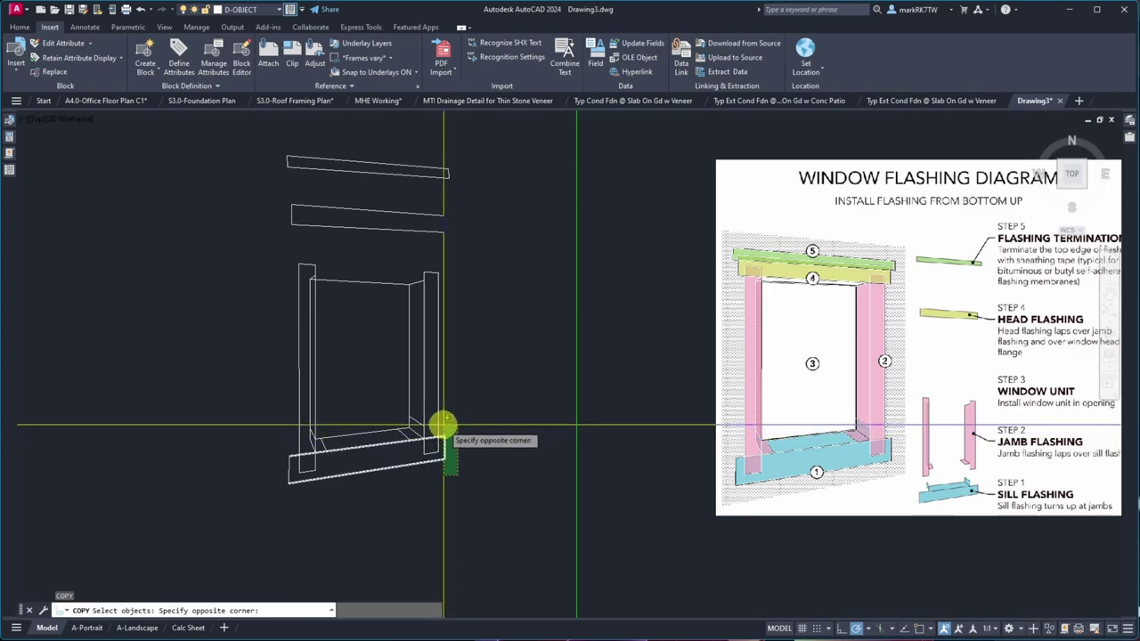
click(441, 432)
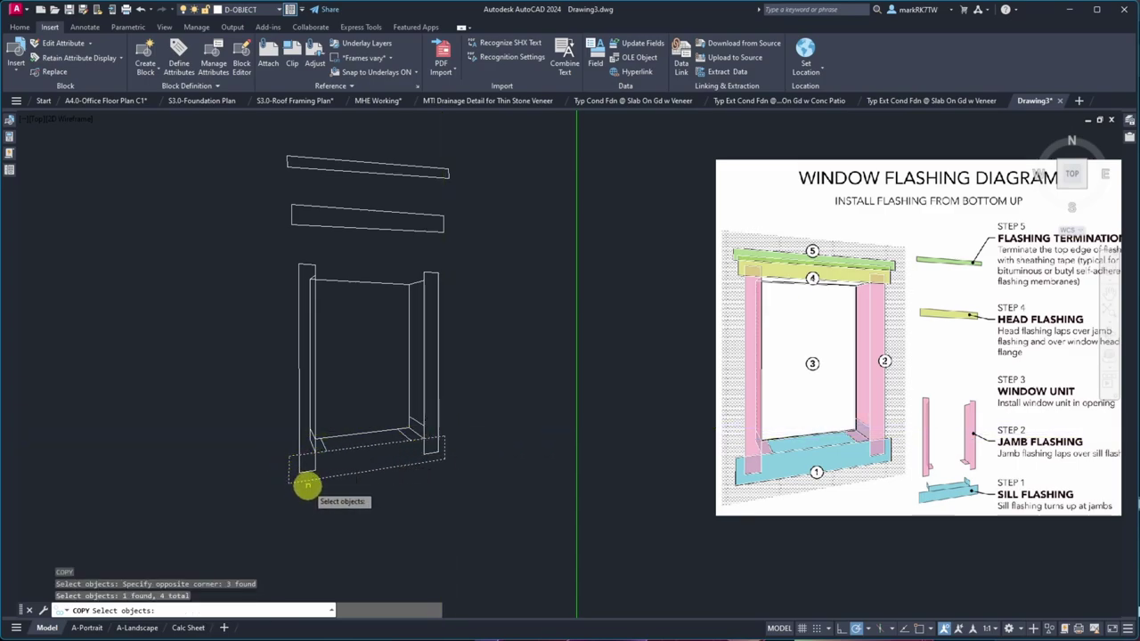
click(303, 422)
click(318, 453)
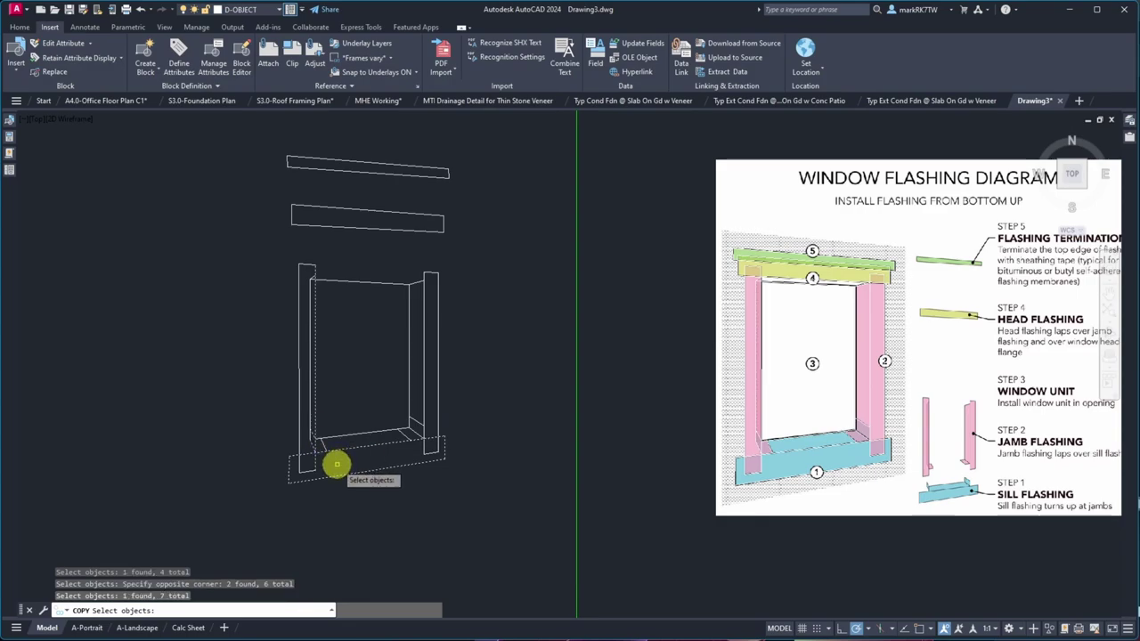
click(398, 410)
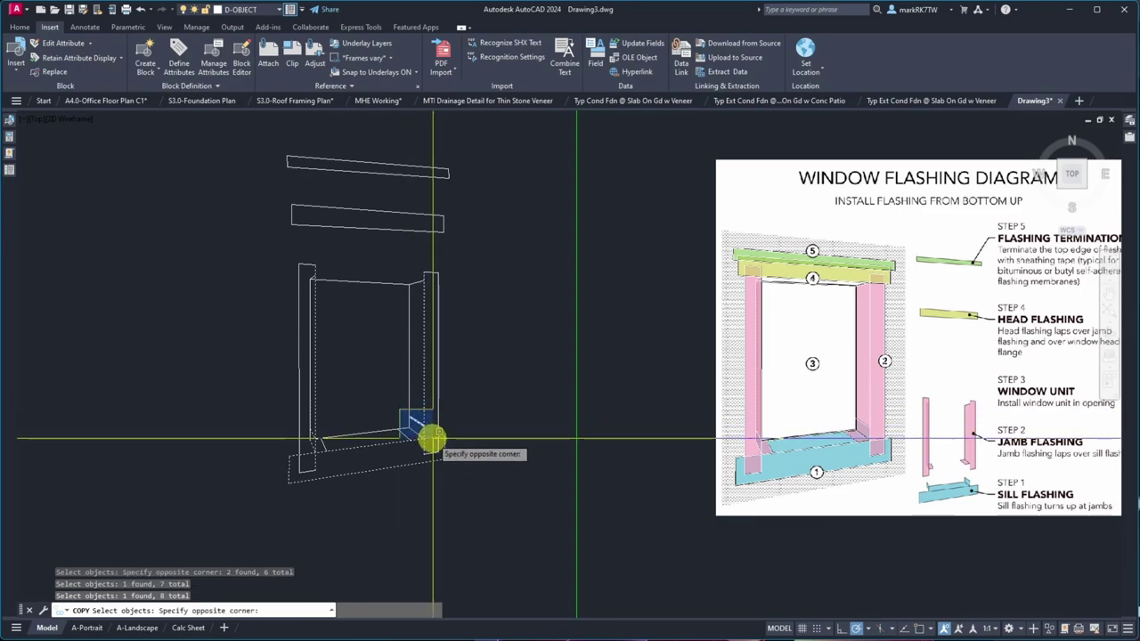
click(430, 439)
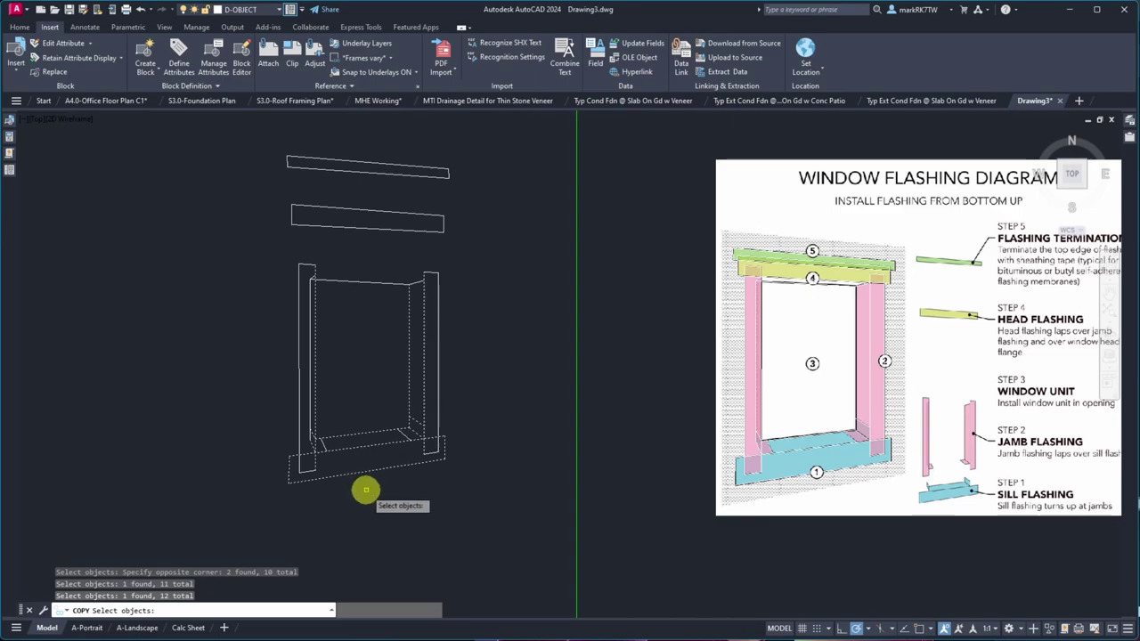
scroll(360, 420, down, 3)
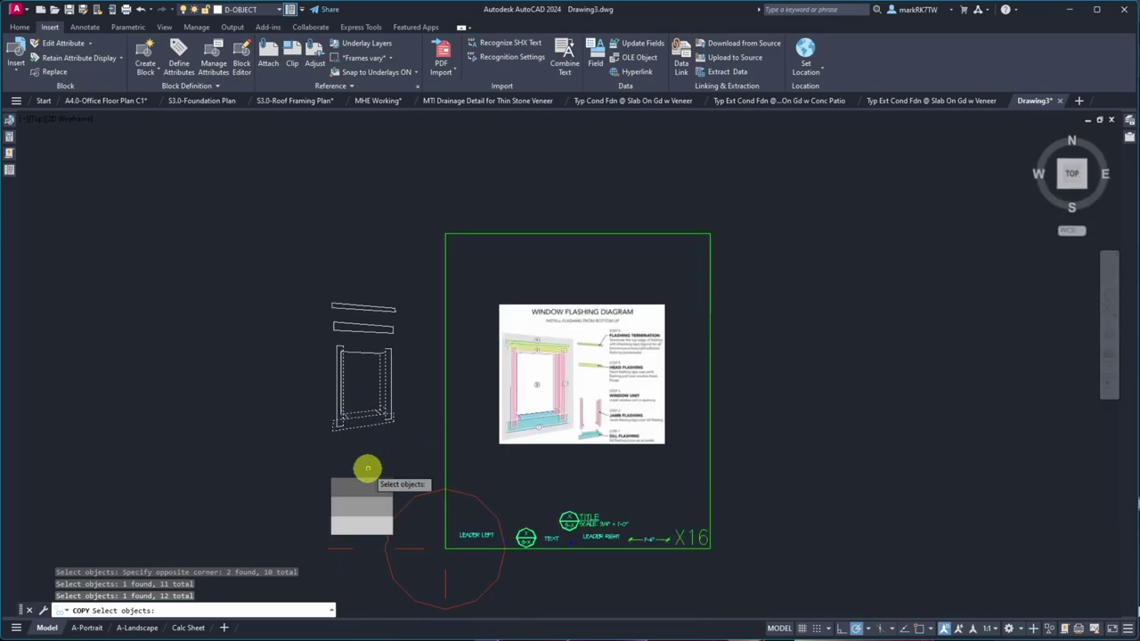
scroll(365, 467, up, 2)
- Pick a base point and place the copied sill linework just below the window tracing
key(Return)
click(439, 381)
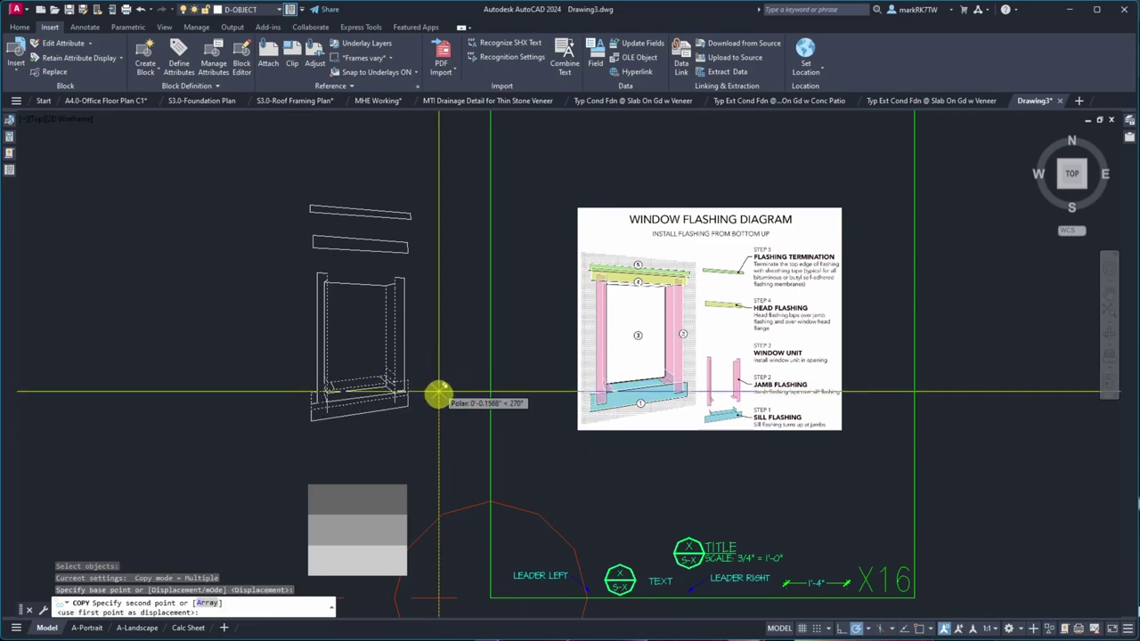
click(443, 437)
key(Return)
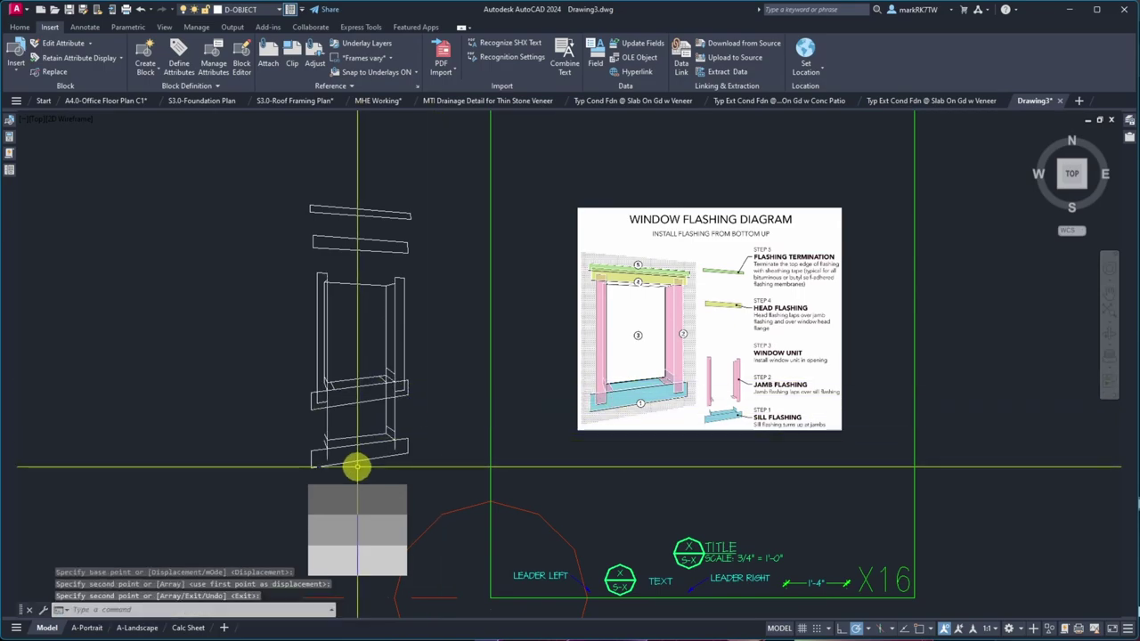
scroll(356, 466, up, 4)
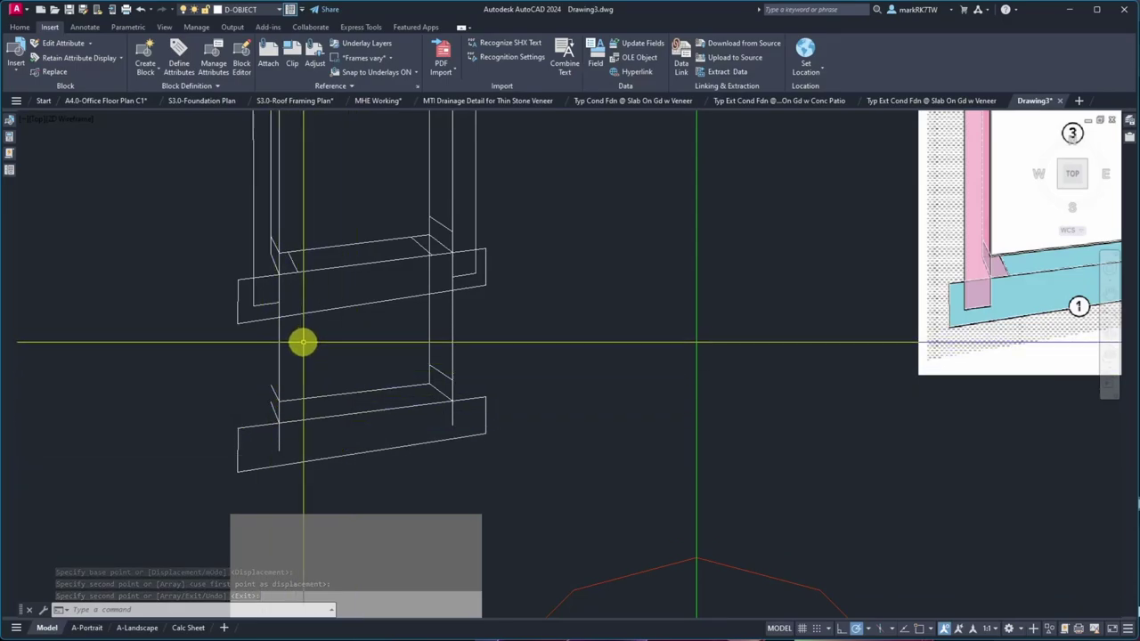
- Chamfer the jamb lines to close the corner at the lower sill box
text(CH)
key(Return)
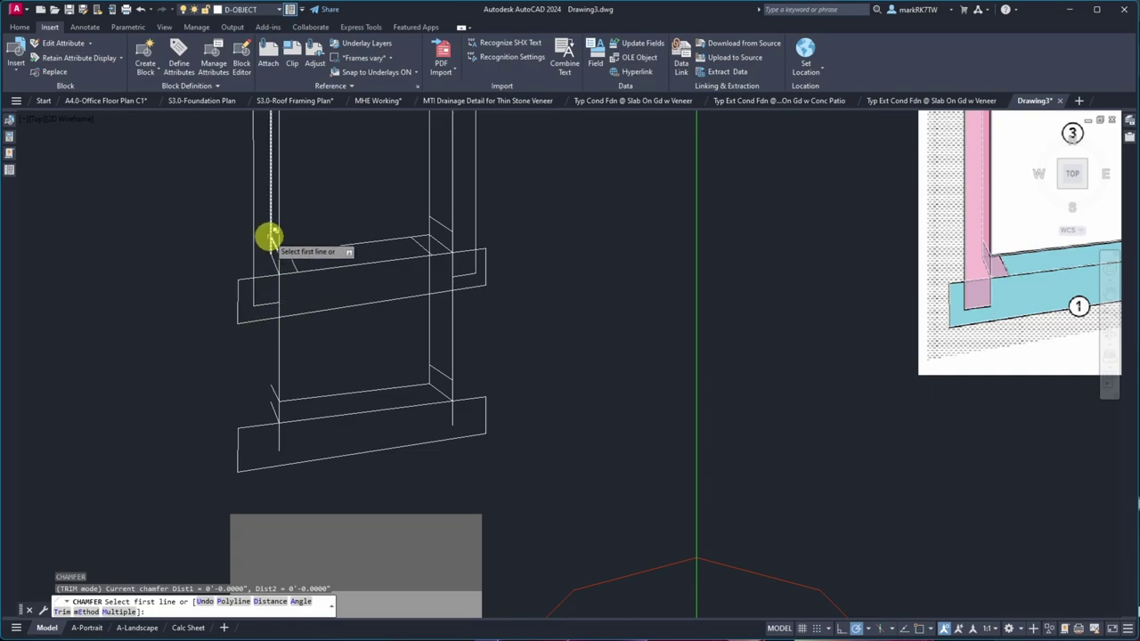
click(269, 229)
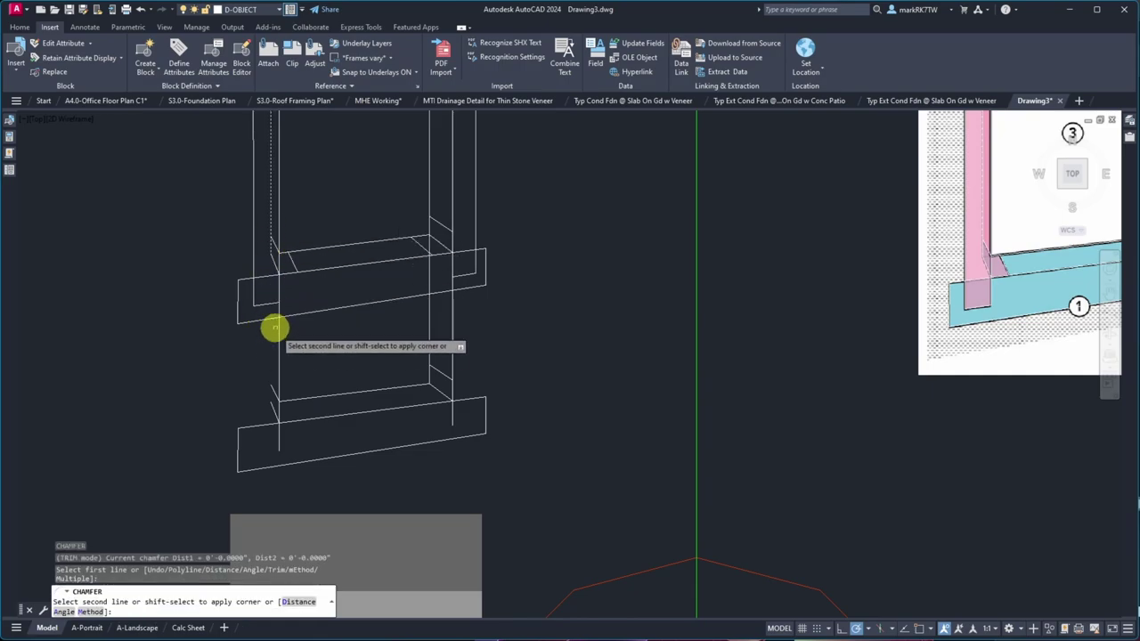
click(273, 403)
key(space)
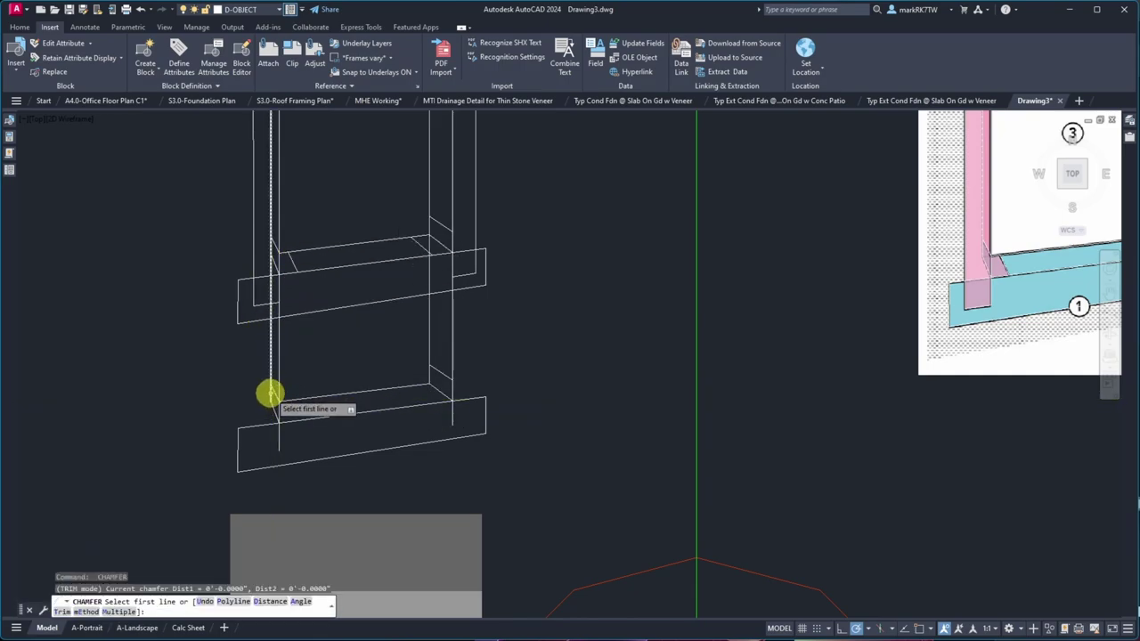
click(270, 393)
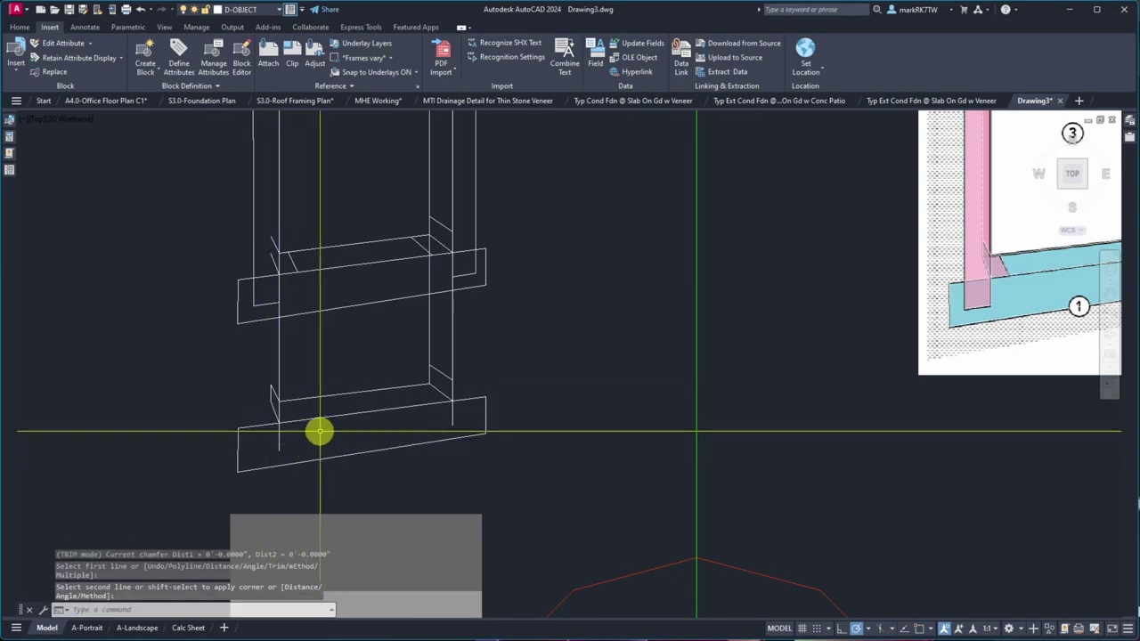
key(Escape)
- Trim away the vertical jamb line between the window box and the sill box
text(tr)
key(space)
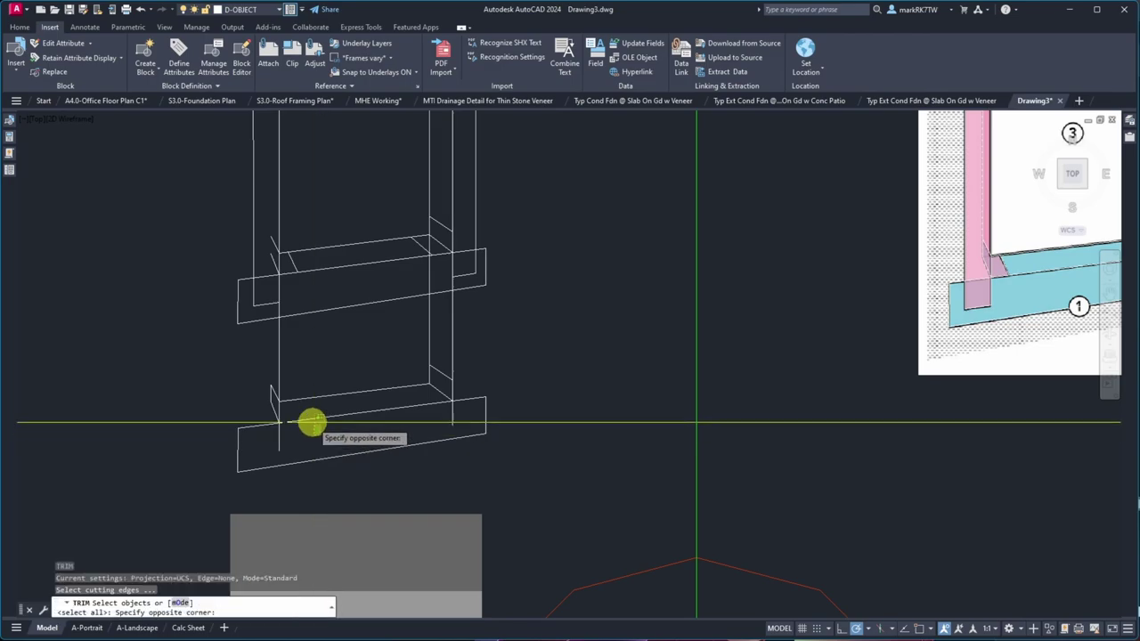
click(308, 422)
click(308, 412)
key(space)
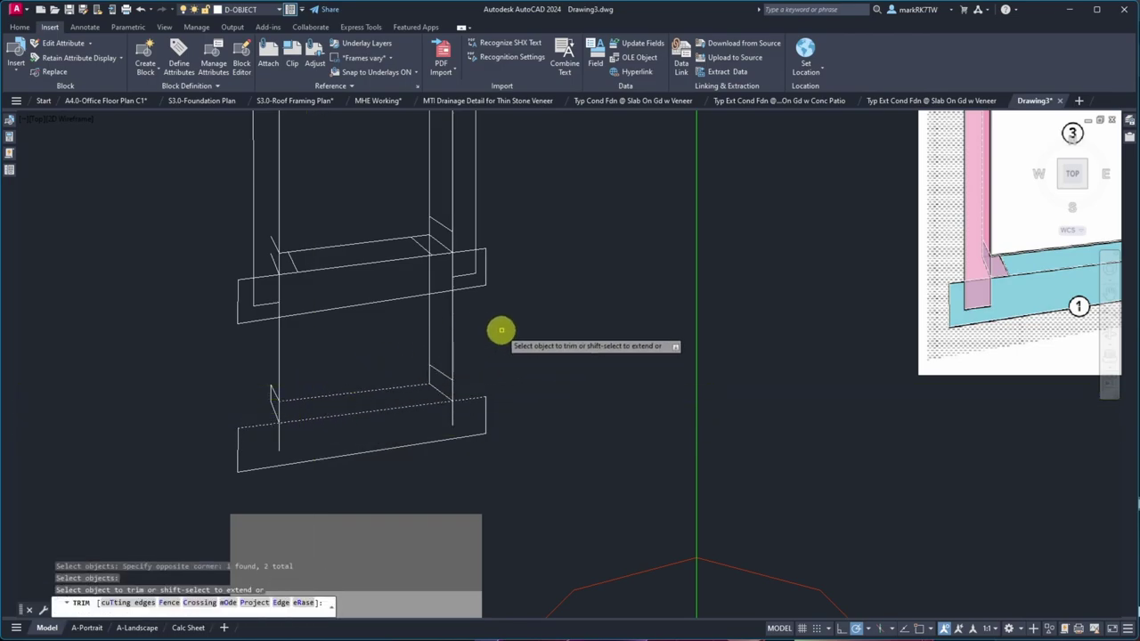
drag(501, 337, 237, 348)
click(455, 410)
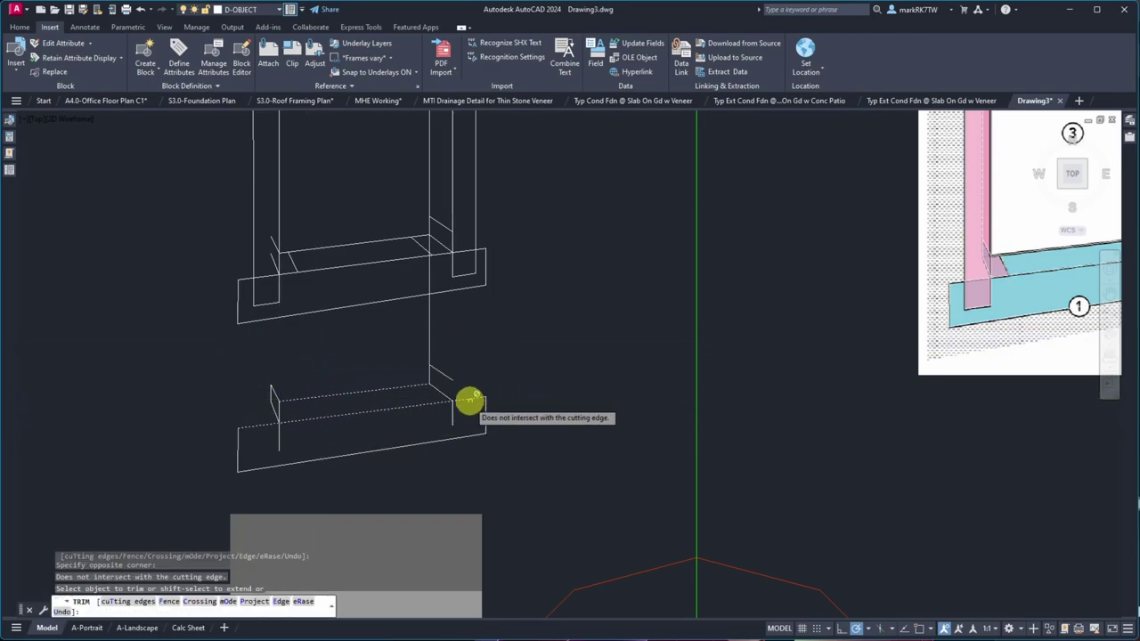
click(358, 437)
key(Escape)
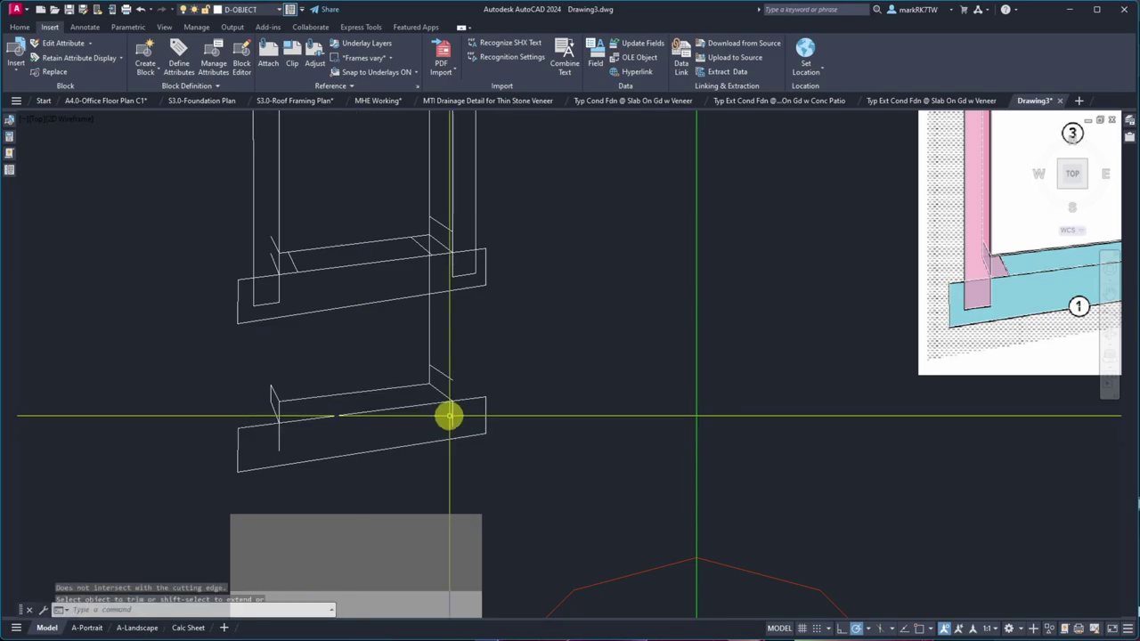
- Erase the stray leftover segments around the sill box
text(e)
key(space)
click(278, 437)
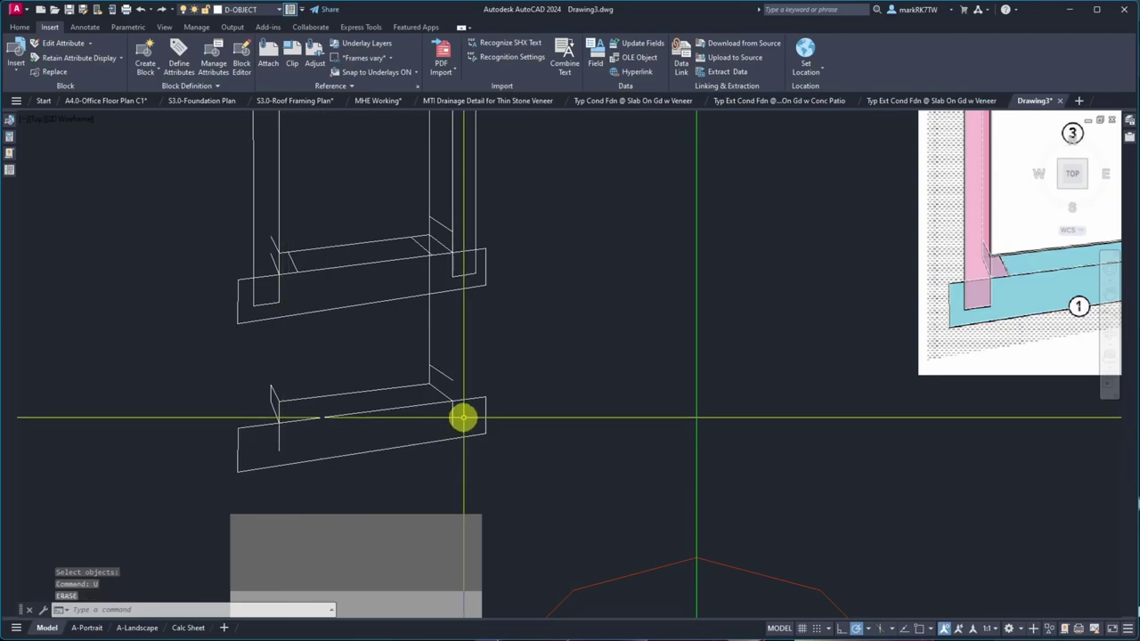
key(space)
key(space)
click(445, 413)
click(272, 451)
- Trim the sill box's front edge
key(space)
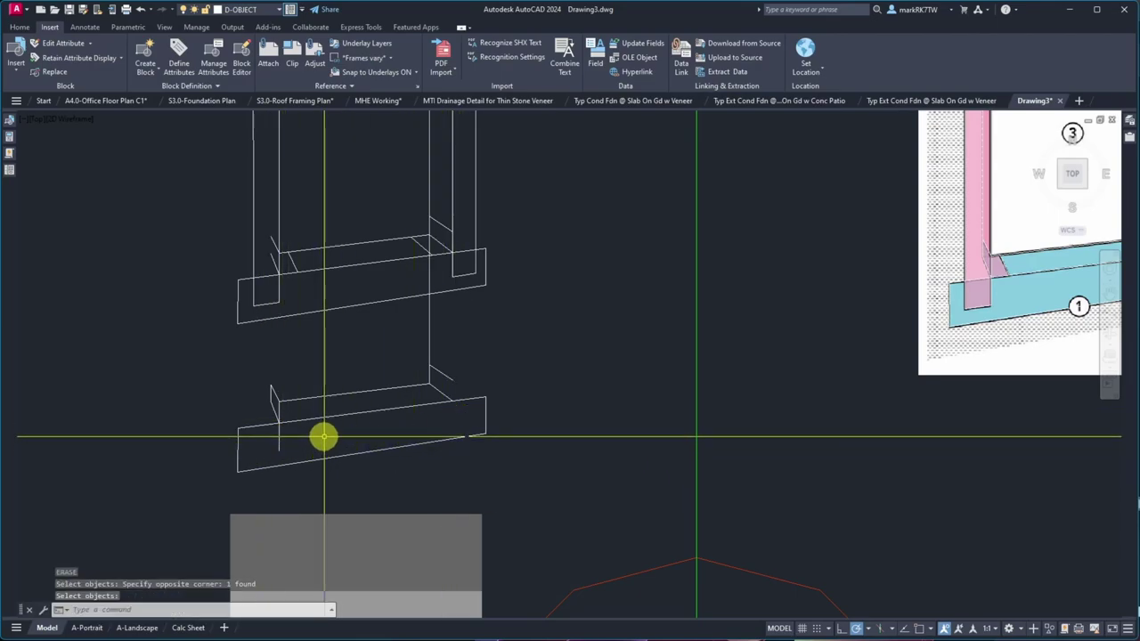
text(tr)
key(space)
click(267, 437)
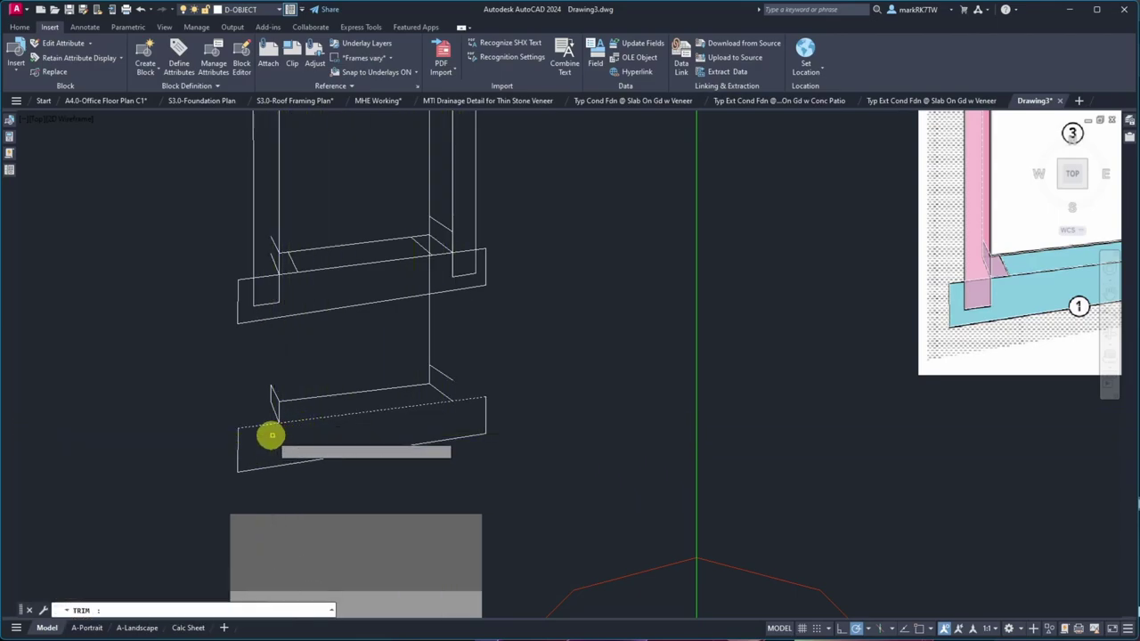
click(386, 428)
key(space)
- Draw a closing line from the sill box corner down to the lower box corner
text(l)
key(space)
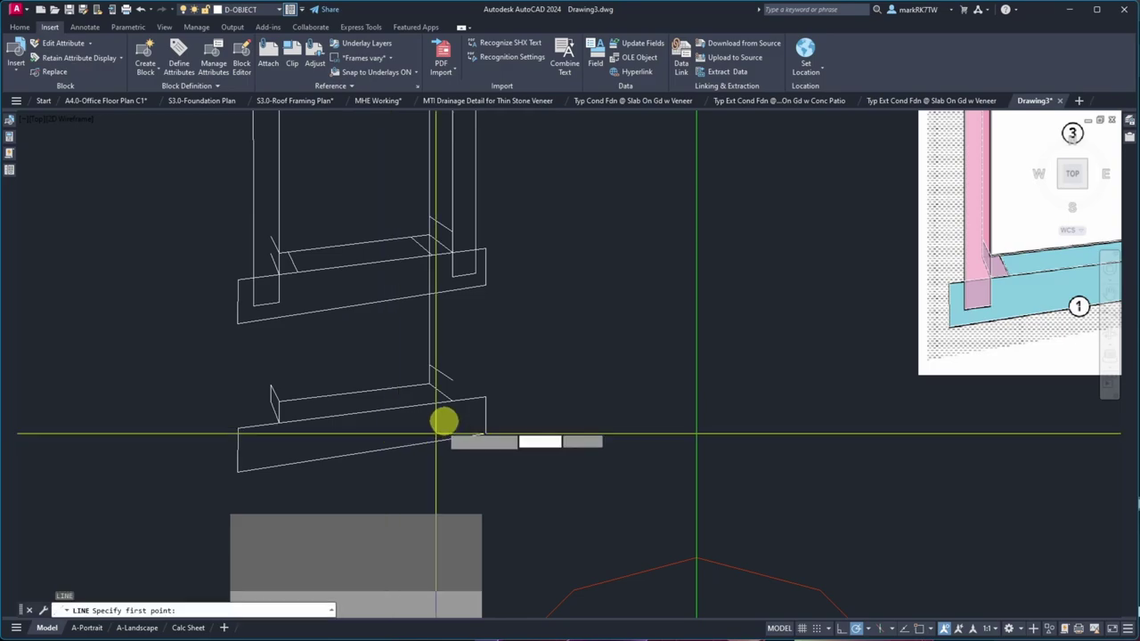
click(448, 381)
key(Escape)
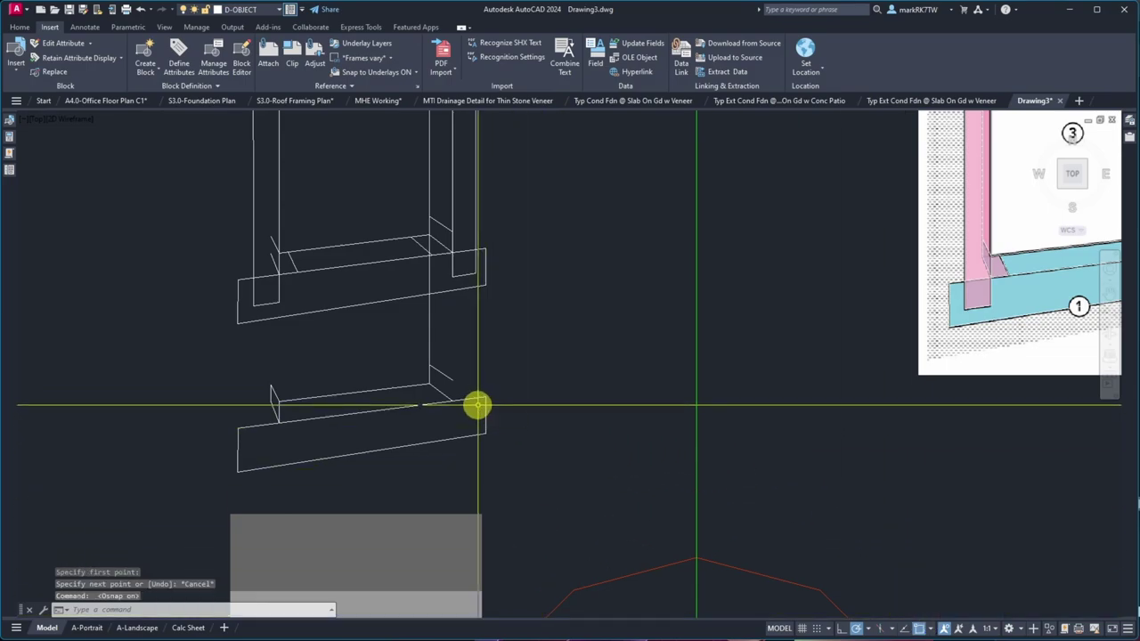
key(space)
click(452, 383)
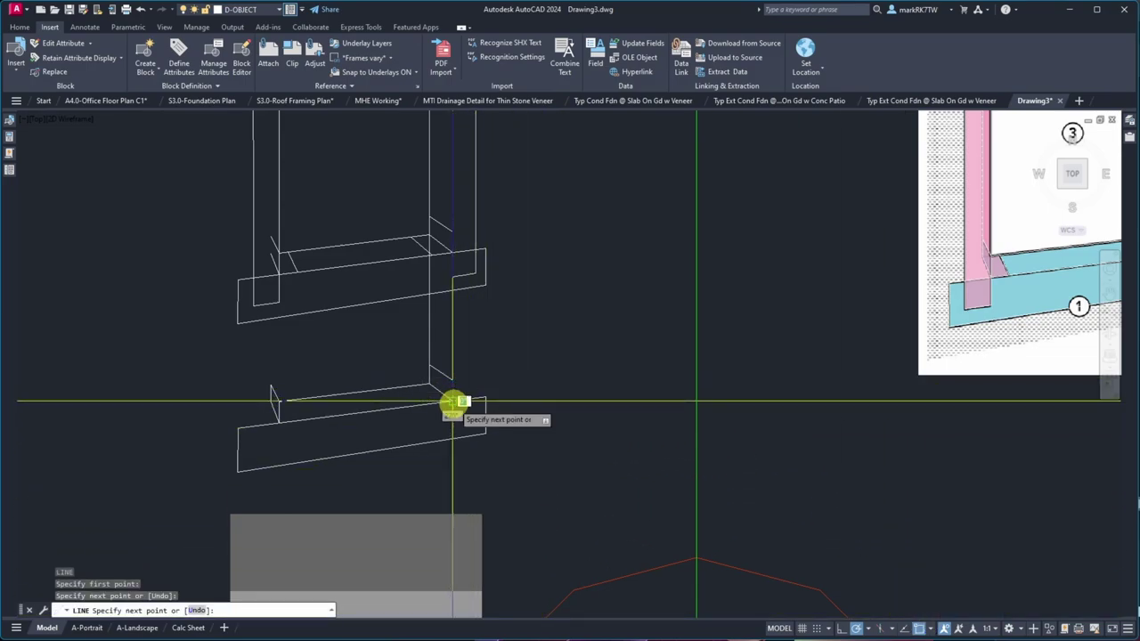
click(454, 402)
key(space)
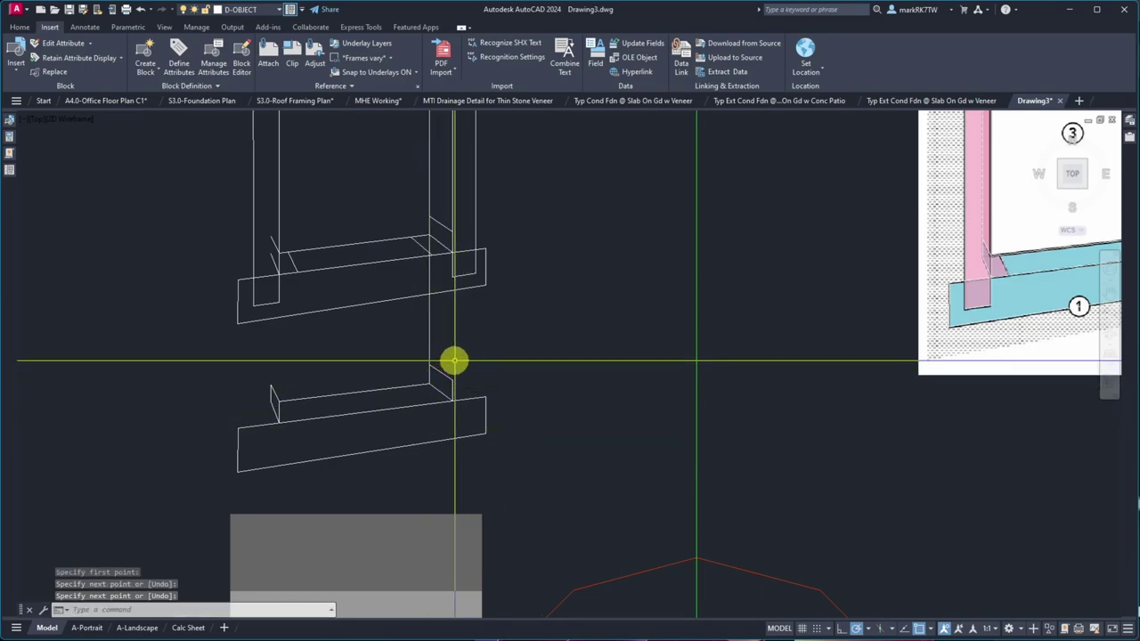
- Trim the remaining vertical segments between the boxes
text(tr)
key(space)
click(437, 377)
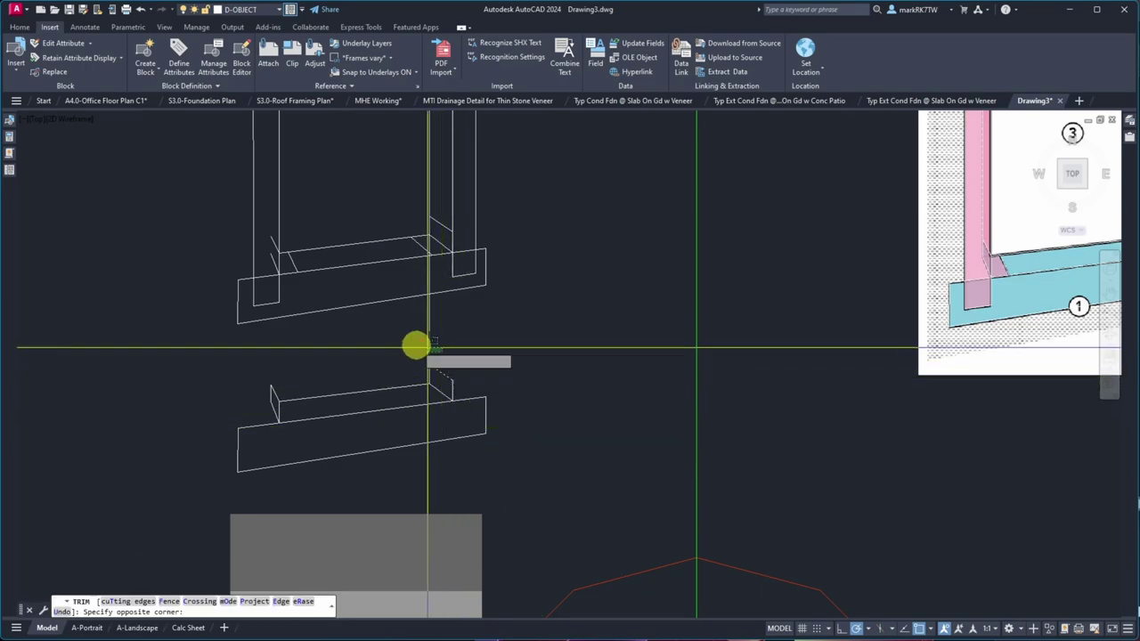
click(406, 352)
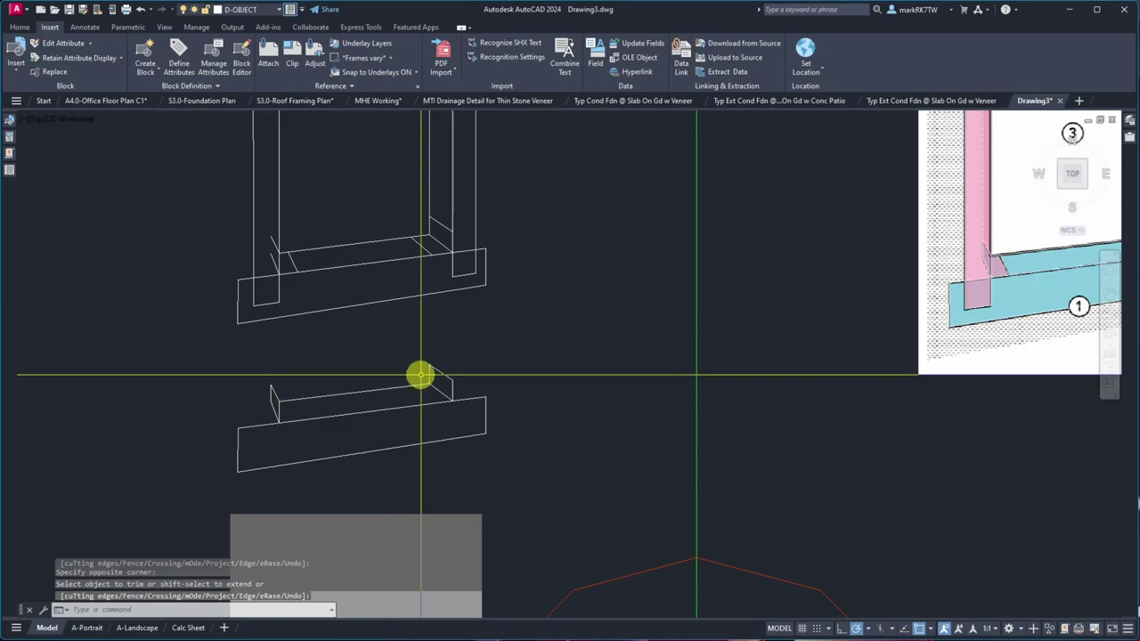
scroll(394, 383, down, 2)
key(Escape)
- Move the whole traced window linework beside the diagram
text(l)
key(space)
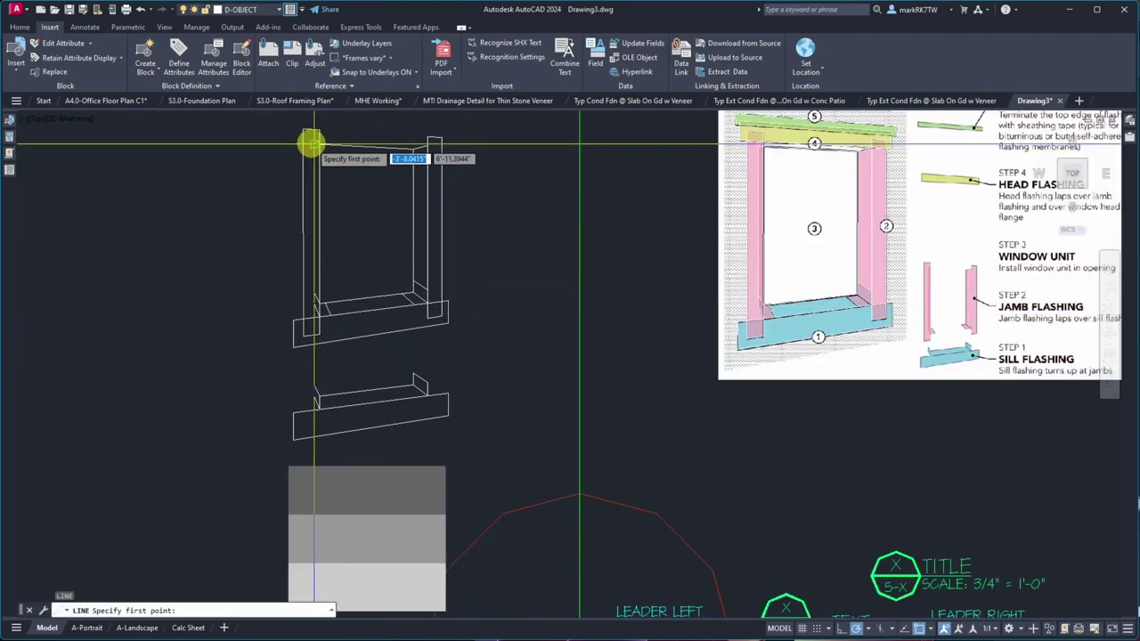
click(306, 145)
key(space)
scroll(270, 232, down, 2)
scroll(318, 347, down, 2)
text(m)
key(space)
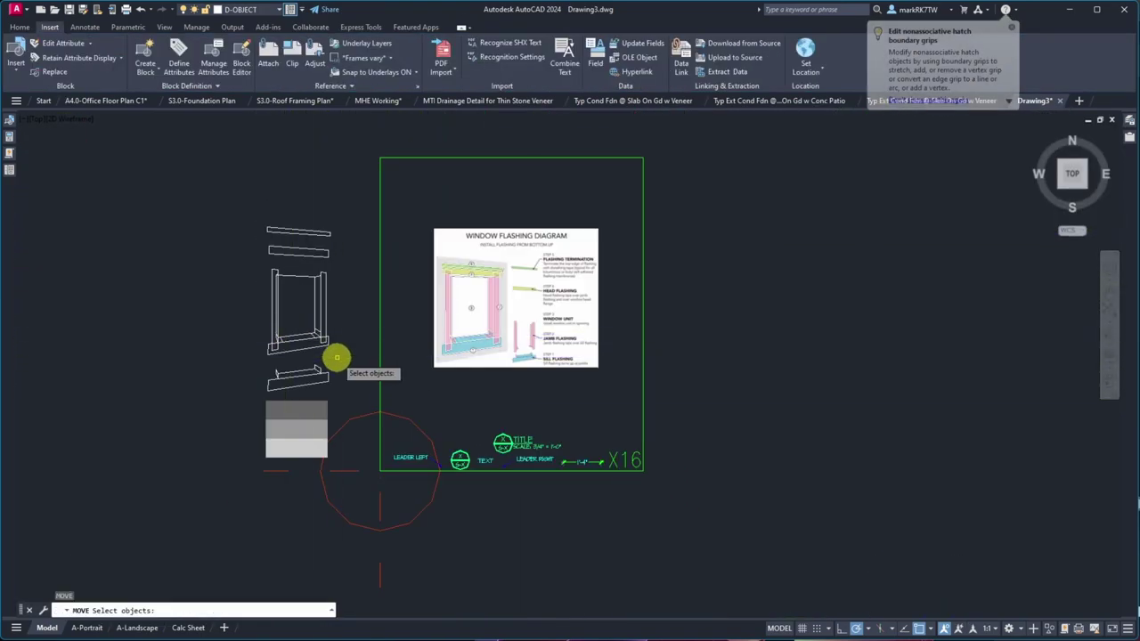
drag(254, 169, 343, 467)
key(space)
click(212, 293)
click(212, 233)
- Delete the connecting lines and trim at the sill line to separate the jamb and sill pieces
scroll(306, 247, up, 3)
text(e)
key(space)
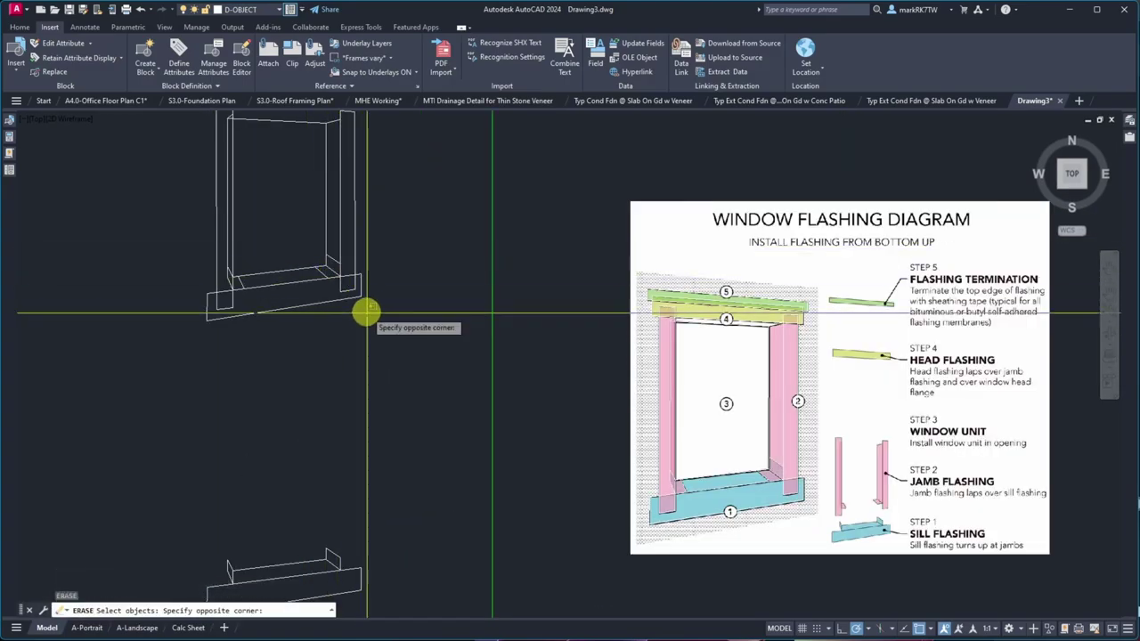
drag(364, 315, 202, 349)
key(space)
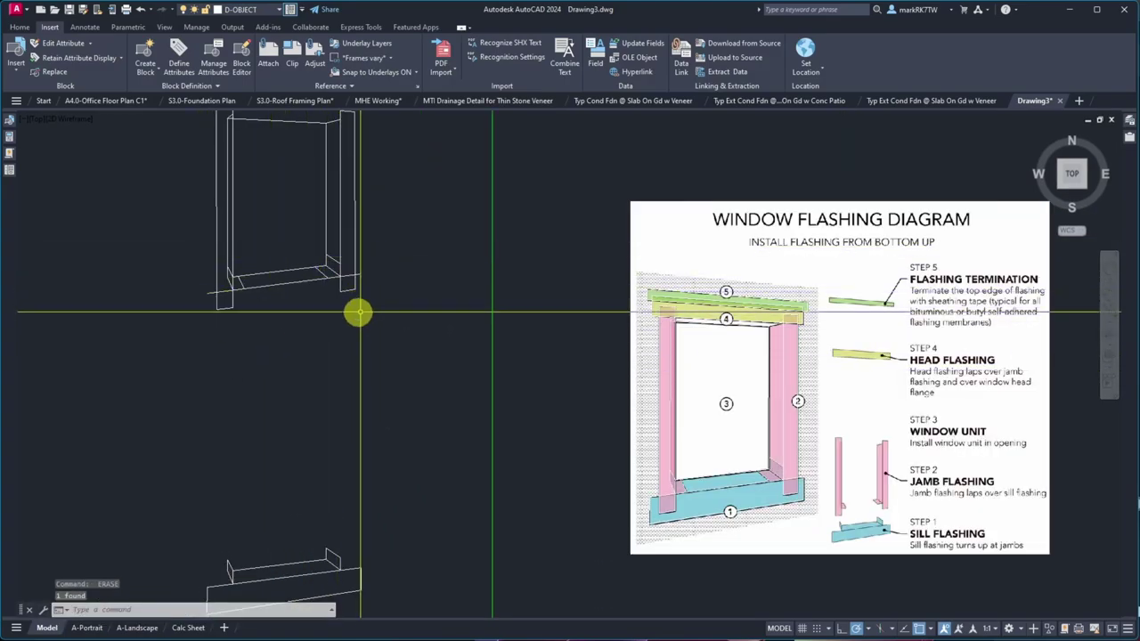
text(tr)
key(space)
click(323, 274)
key(space)
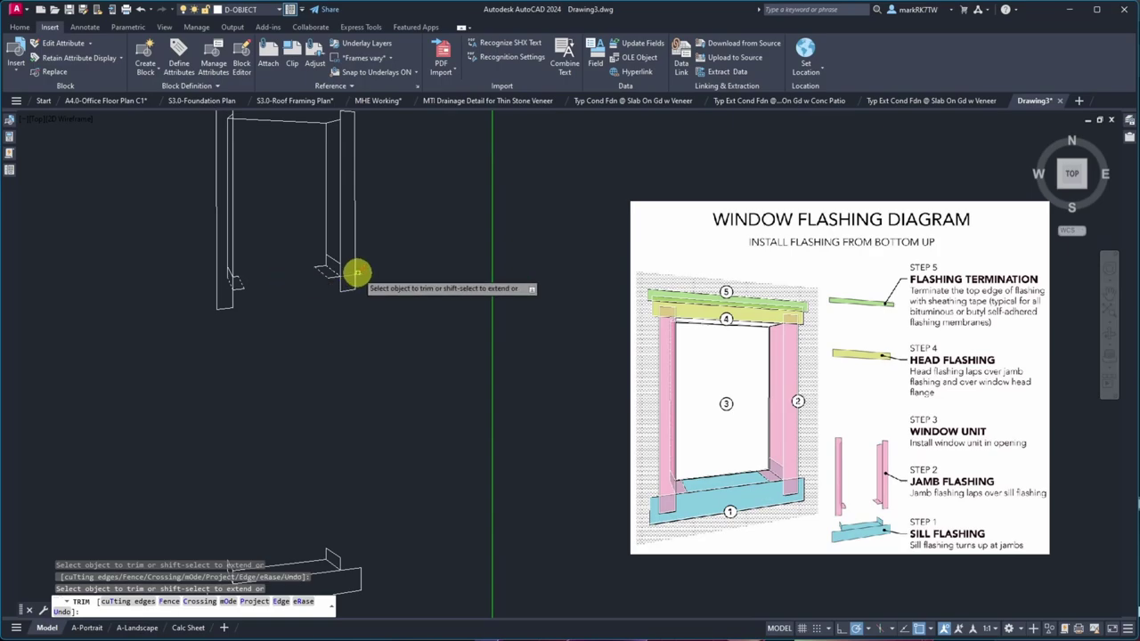
key(Escape)
- Erase the frame's top connecting line so the head flashing separates from the jambs
text(e)
key(space)
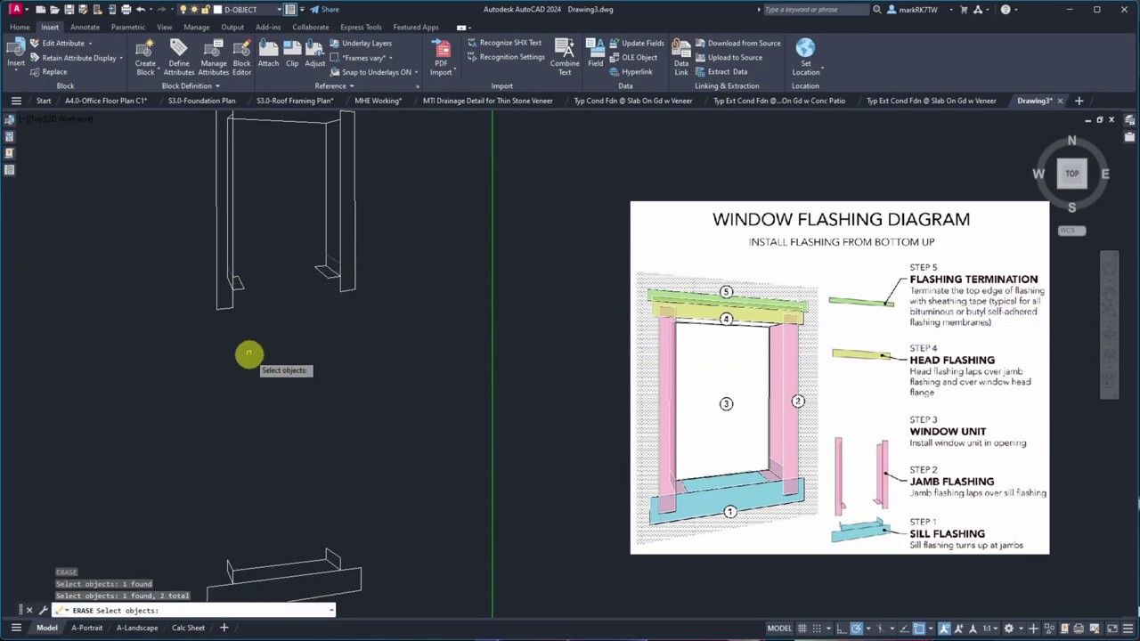
scroll(229, 318, up, 4)
click(371, 326)
click(234, 249)
key(space)
scroll(230, 256, down, 4)
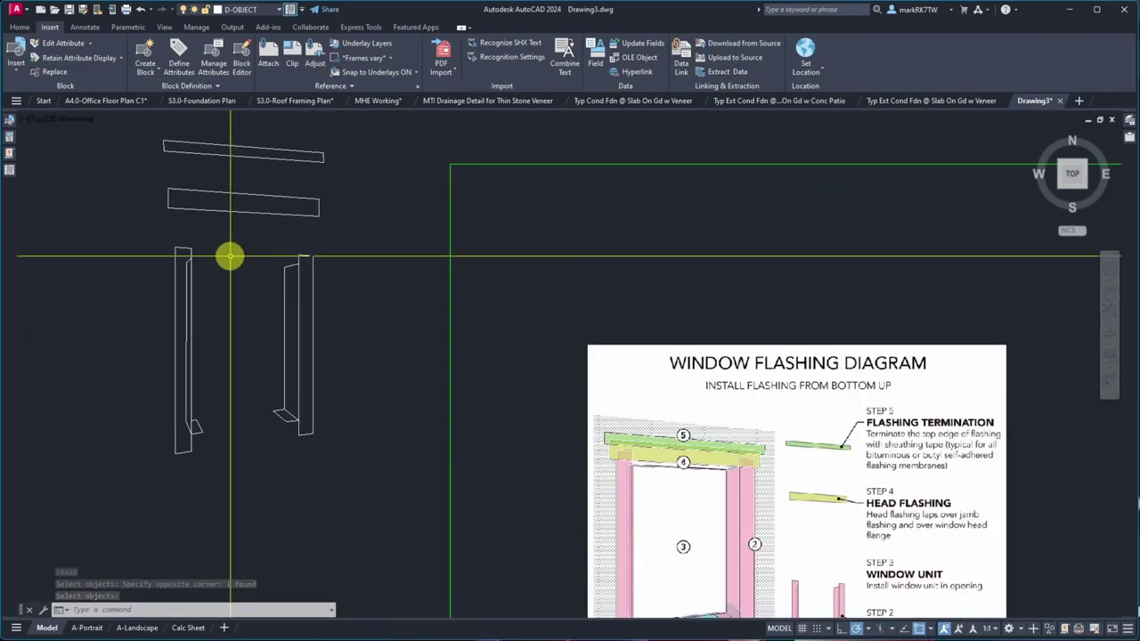
scroll(227, 257, down, 3)
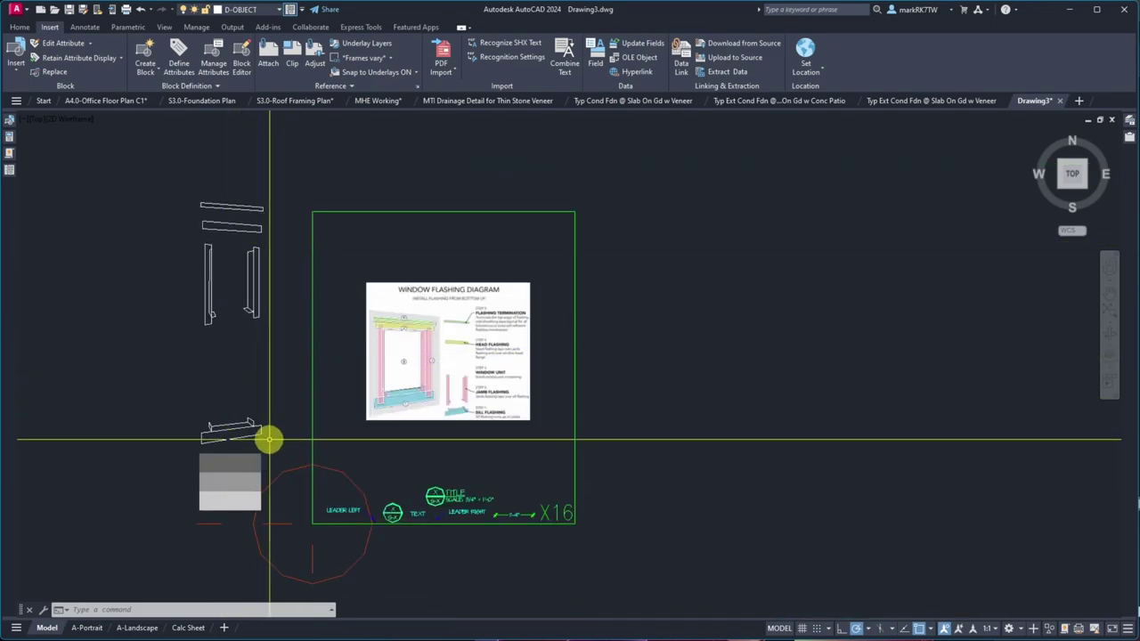
text(m)
key(space)
- Shift the sill piece higher, then preview Fine Homebuilding's Window and Door Flashing Guide in Firefox
click(170, 395)
click(216, 381)
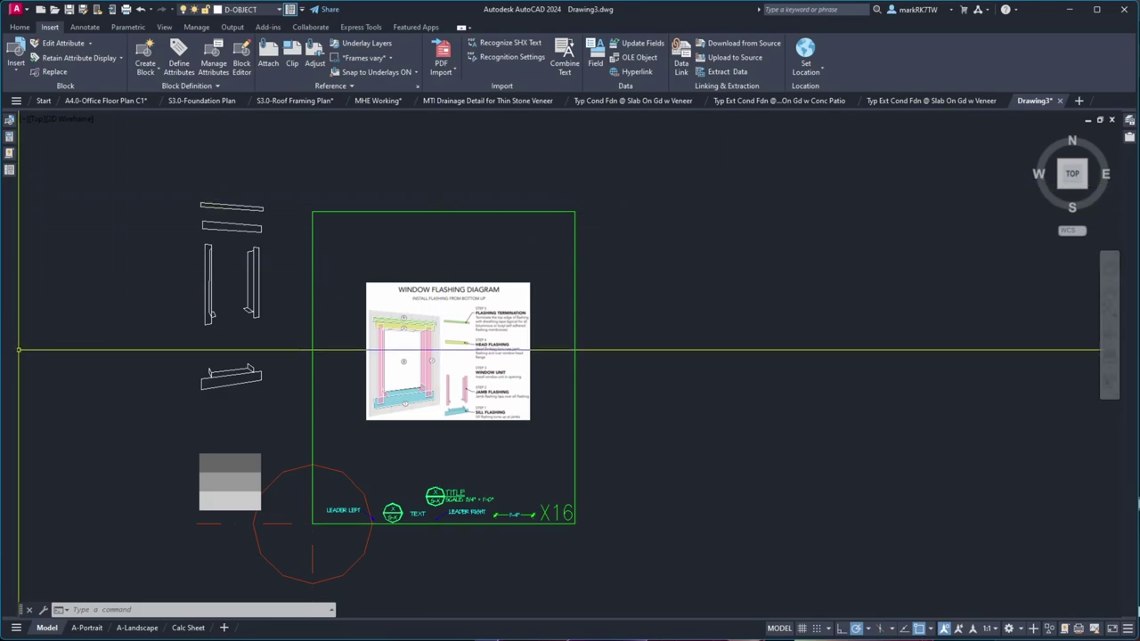
key(alt+Tab)
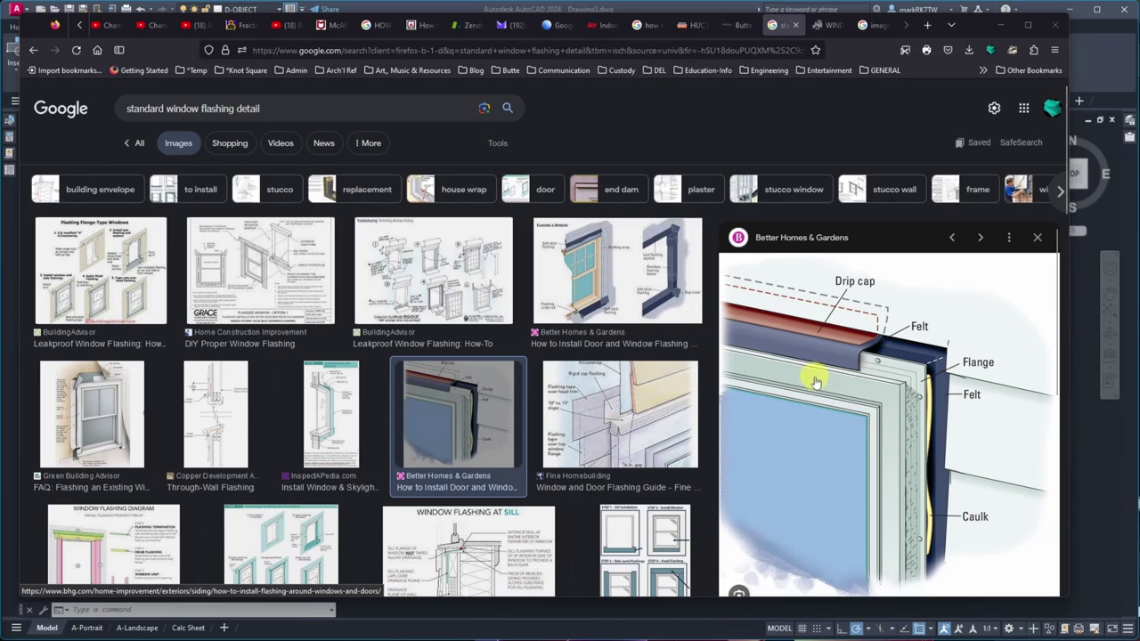
click(646, 425)
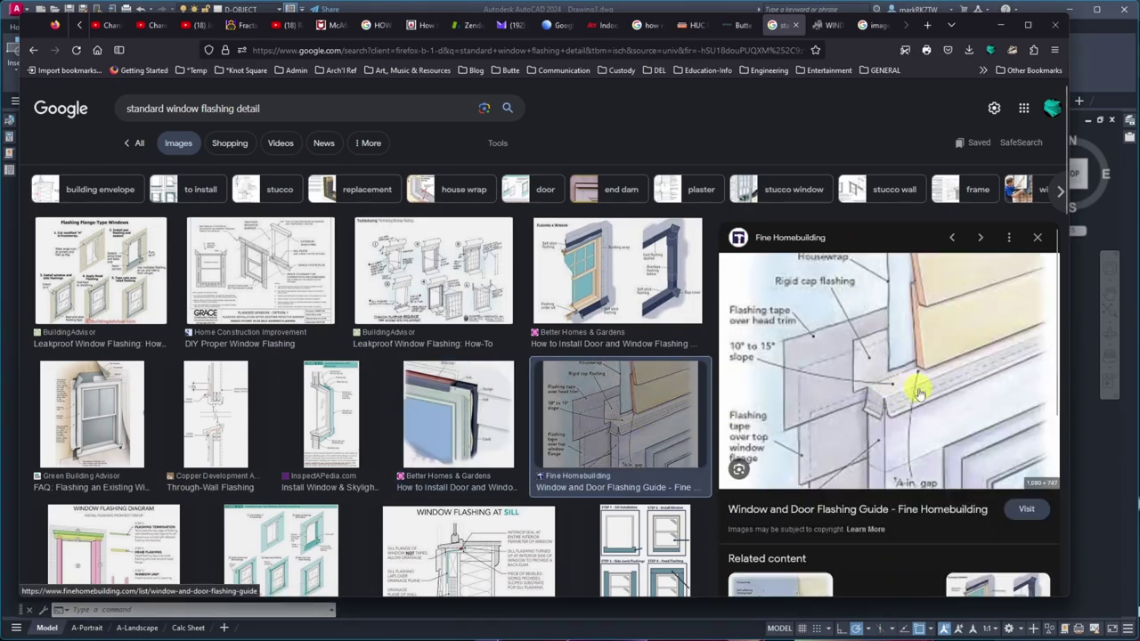
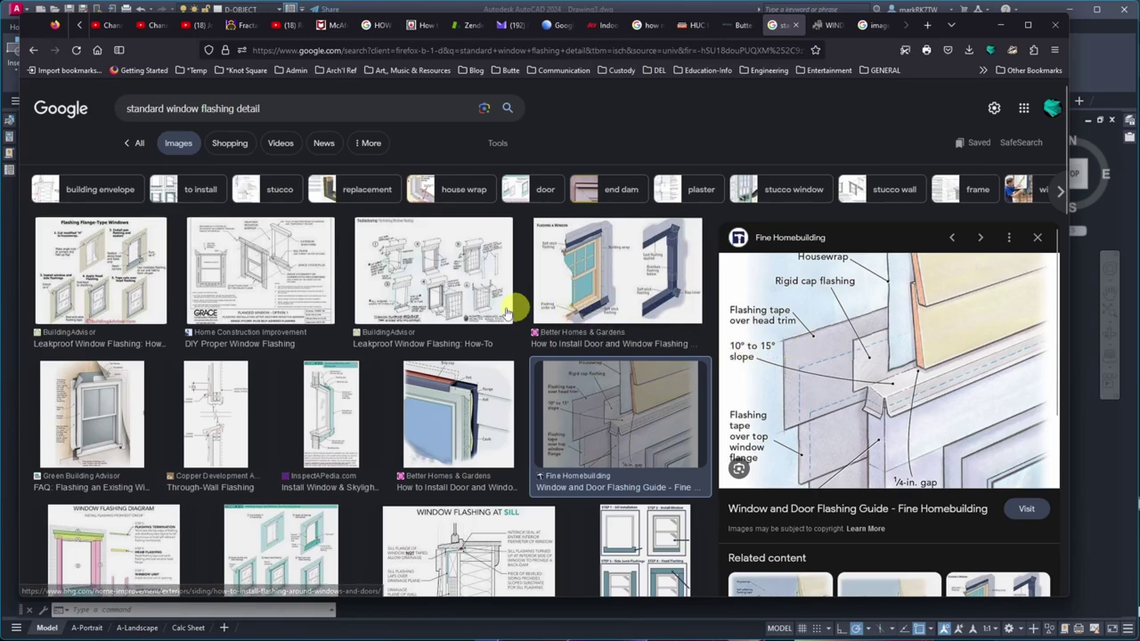
- Preview the BuildingAdvisor flange-type window flashing diagram, then return to Drawing3 in AutoCAD
click(105, 296)
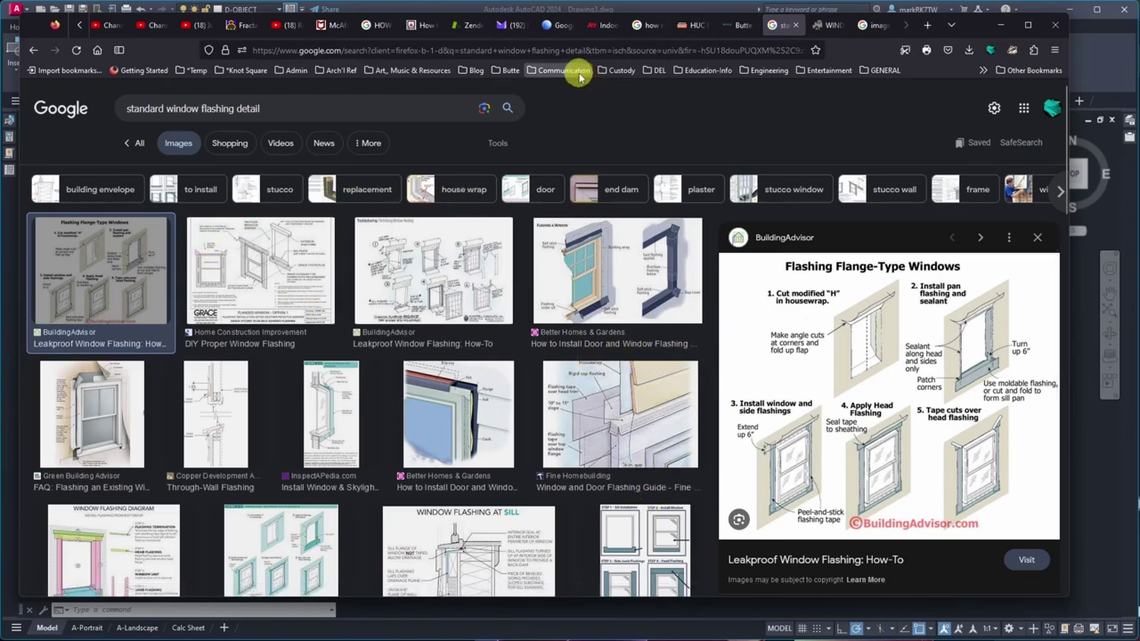
click(723, 9)
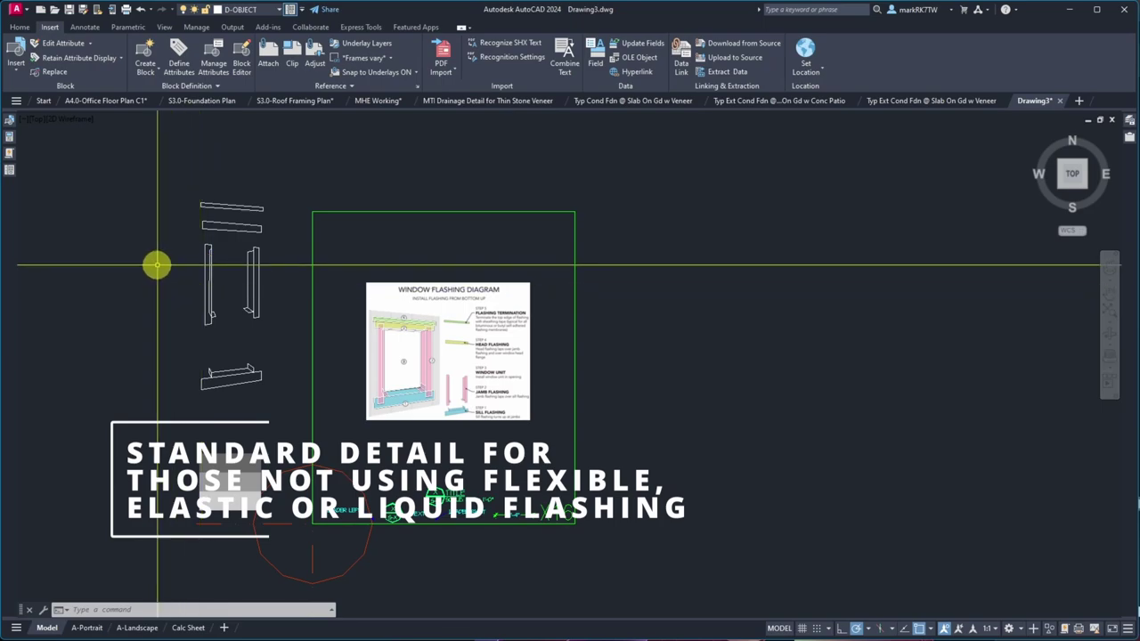
scroll(157, 265, up, 2)
scroll(234, 362, down, 3)
scroll(234, 362, up, 2)
mouse_move(944, 107)
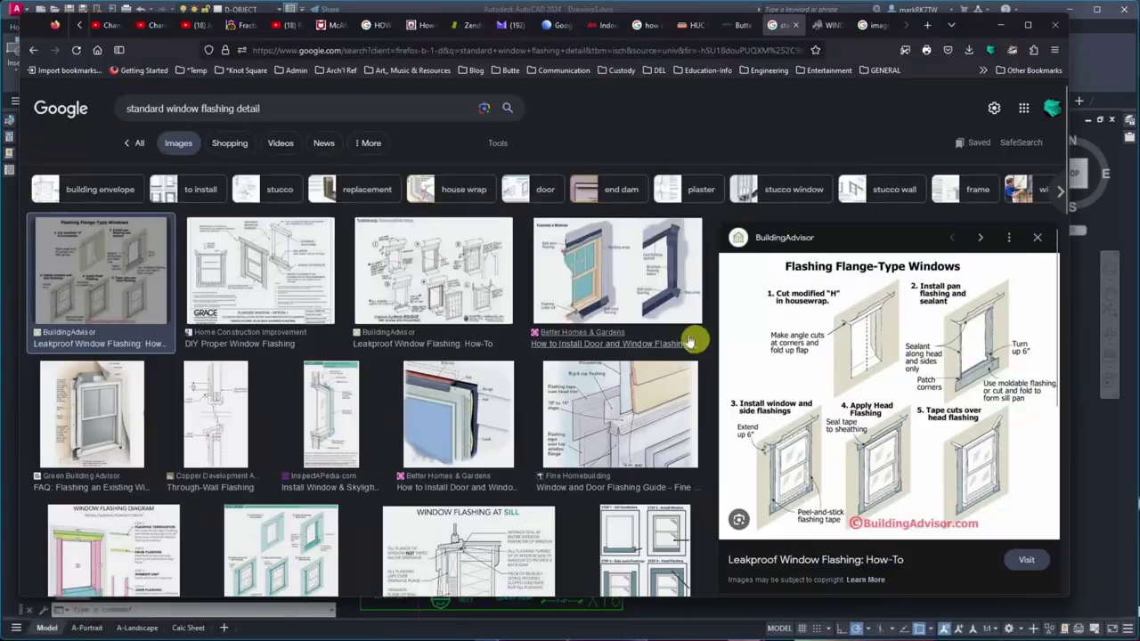
click(623, 417)
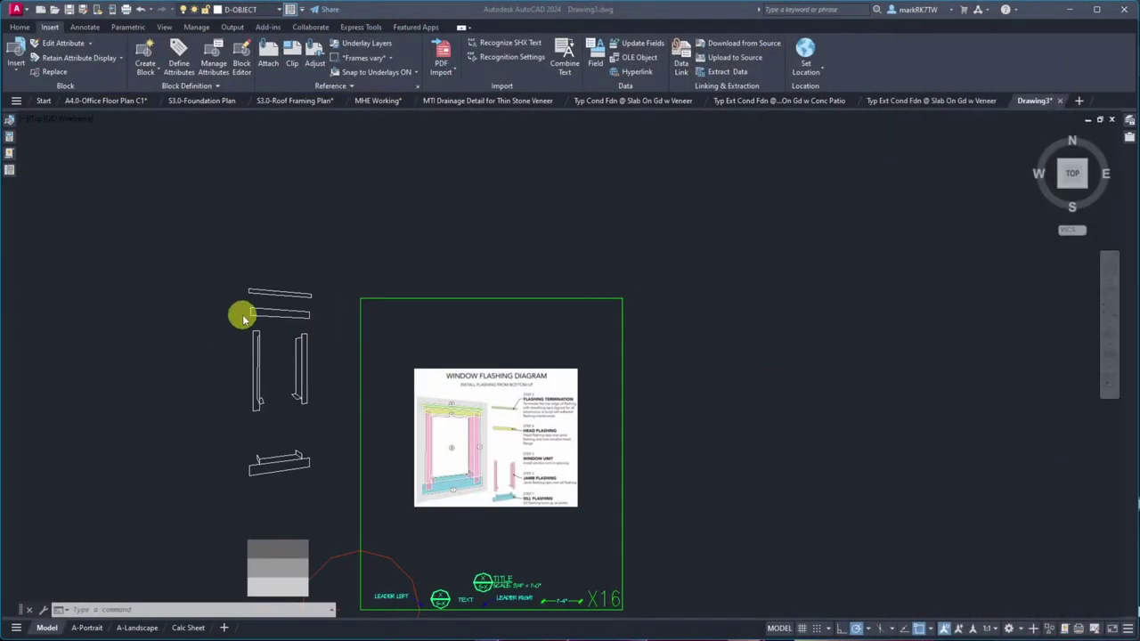
scroll(258, 298, up, 10)
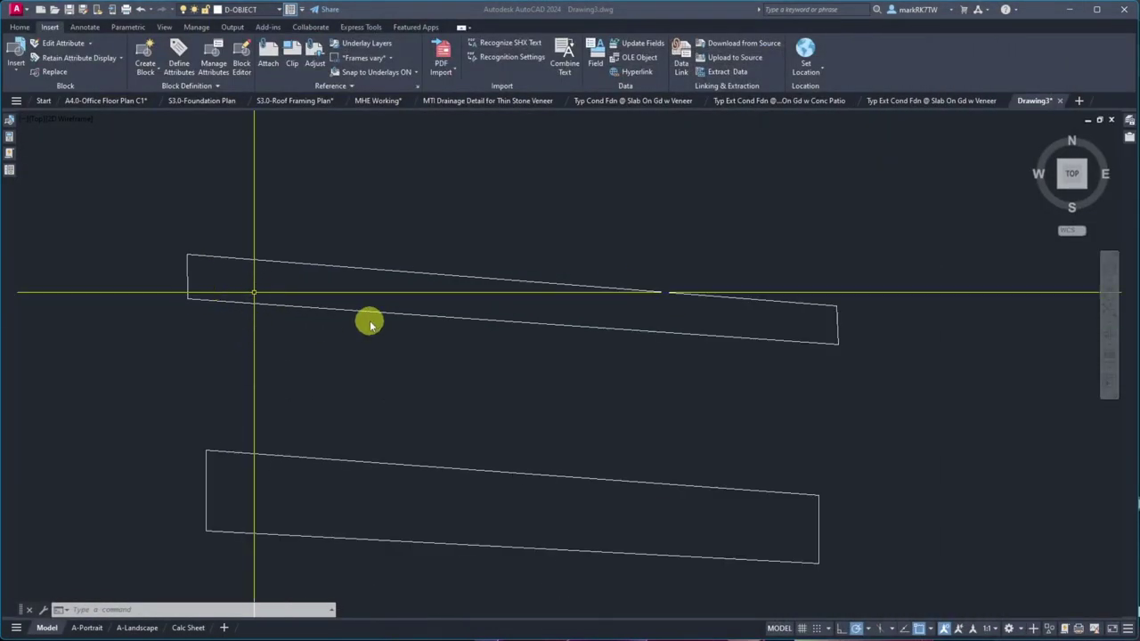
scroll(503, 347, down, 8)
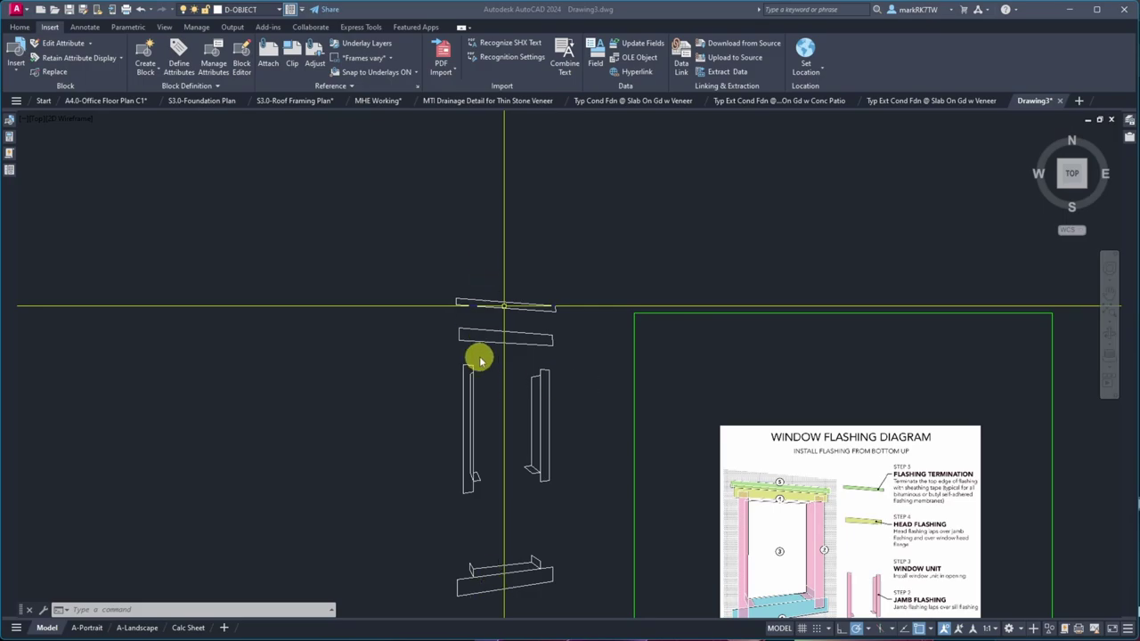
scroll(461, 303, up, 5)
scroll(683, 474, down, 7)
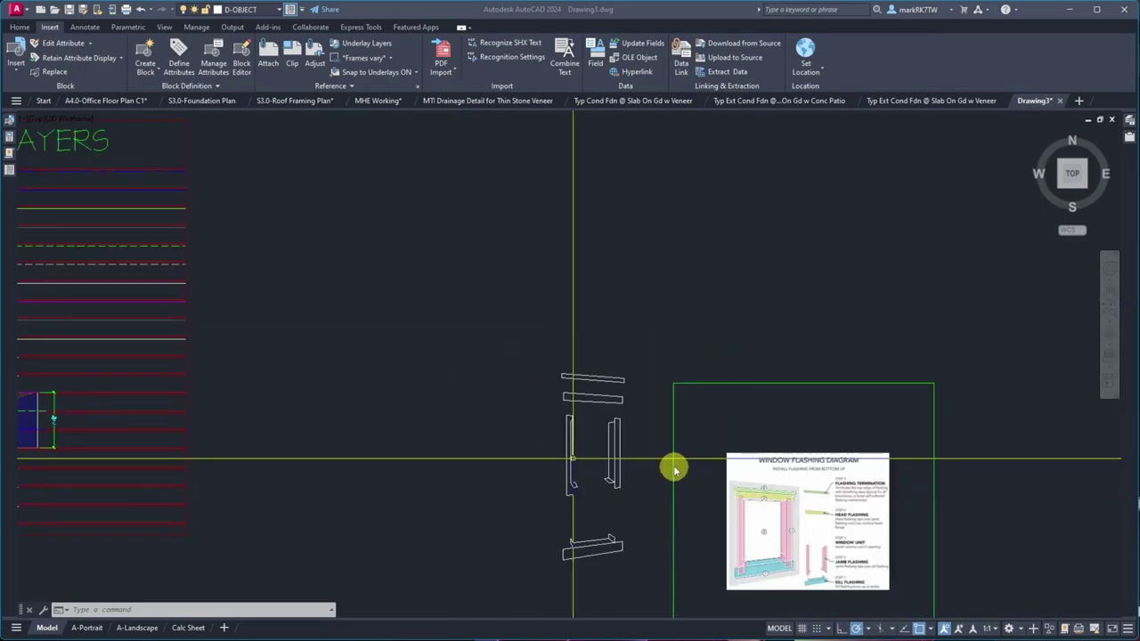
scroll(490, 299, down, 7)
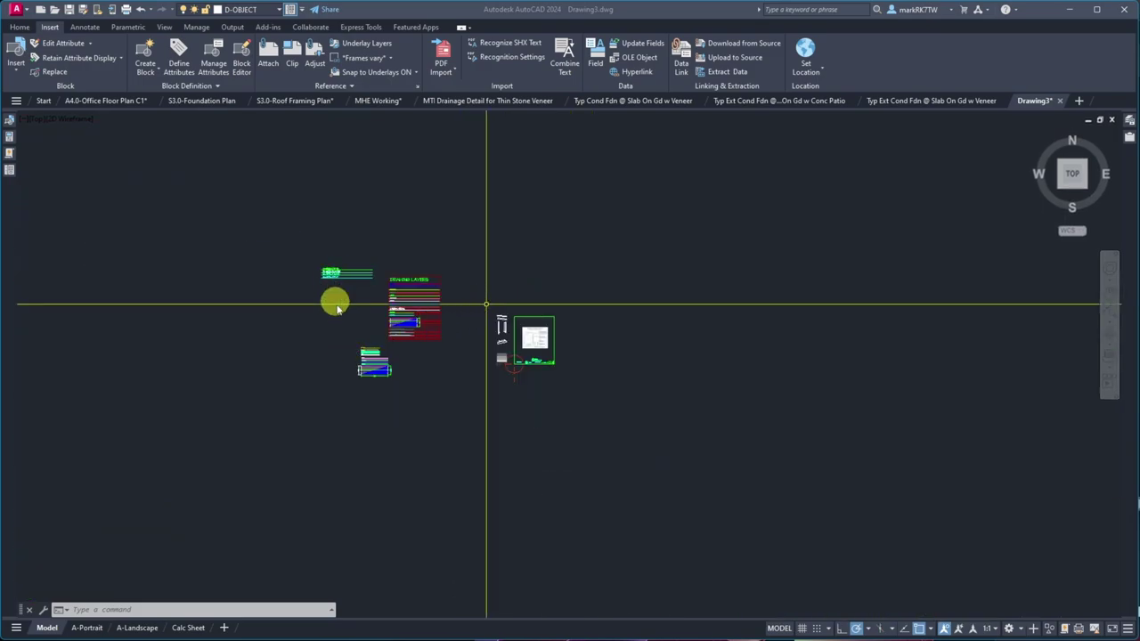
scroll(371, 358, up, 5)
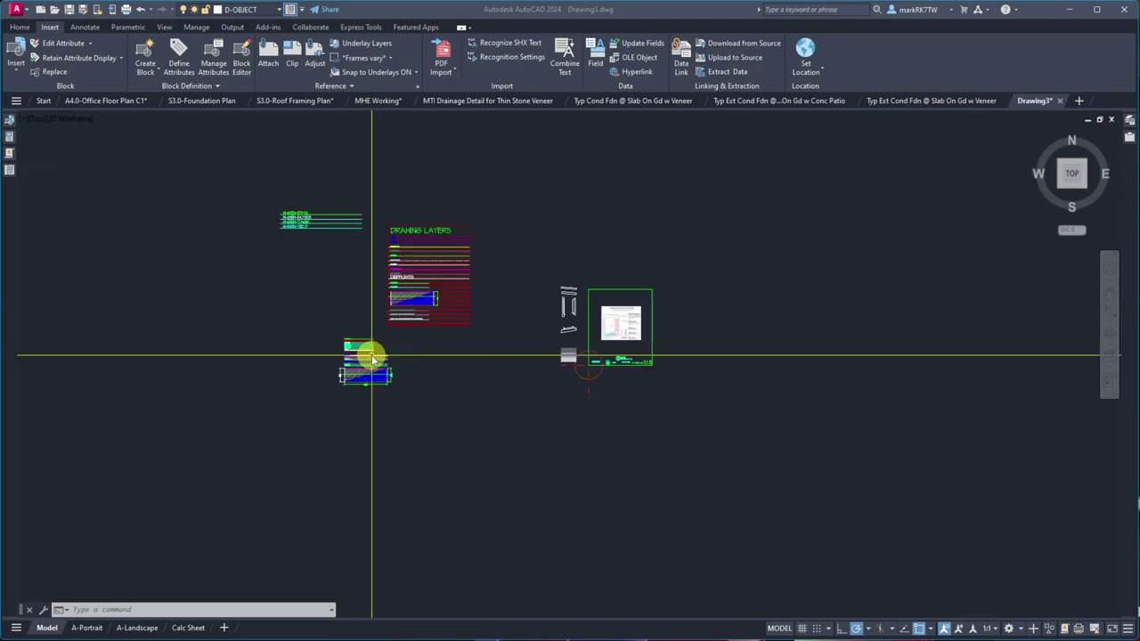
scroll(634, 361, up, 10)
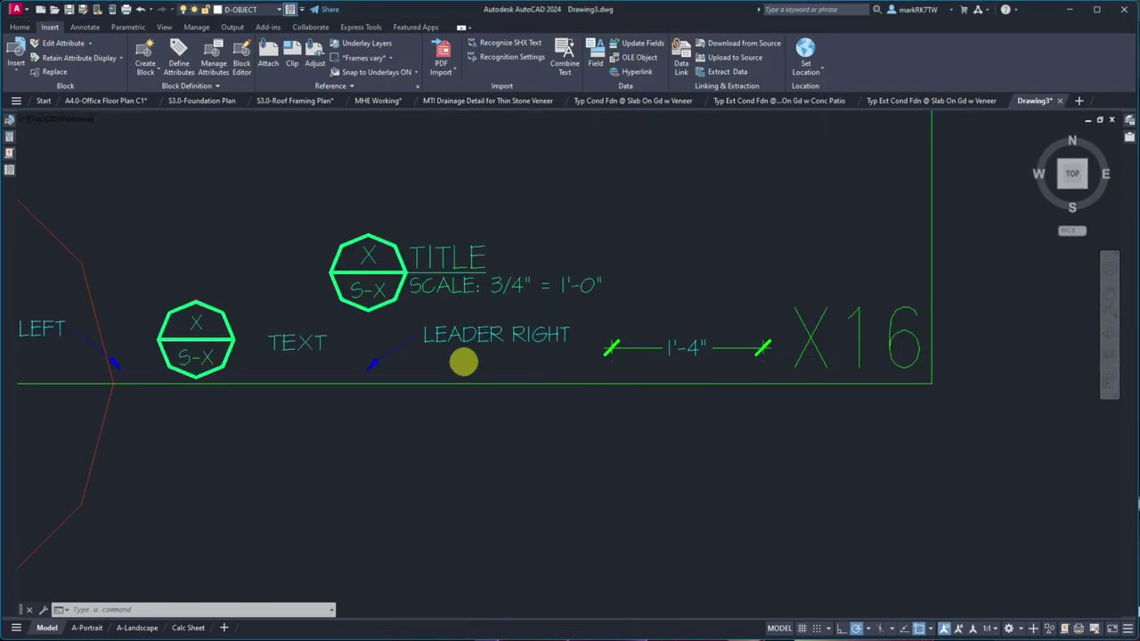
click(411, 344)
click(422, 349)
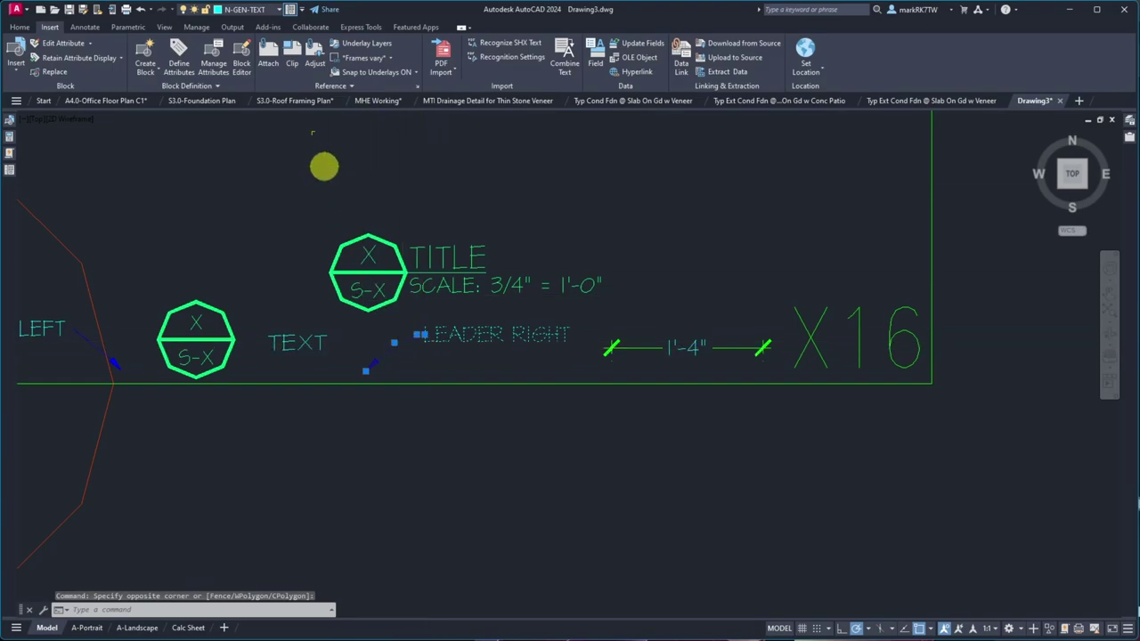
click(252, 9)
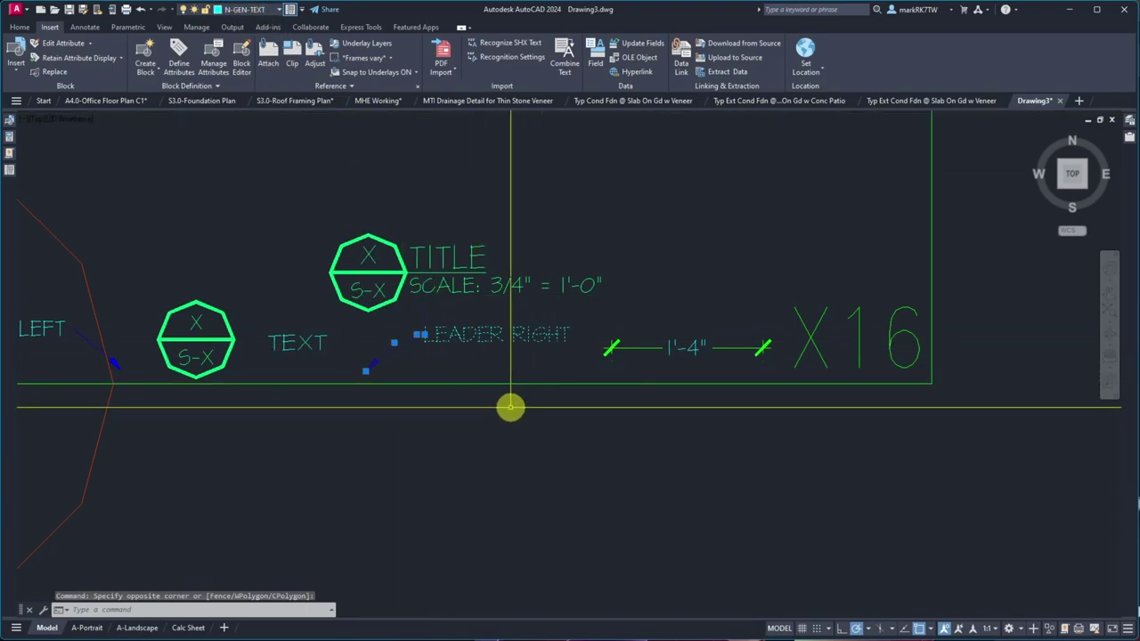
key(Escape)
scroll(509, 411, down, 10)
scroll(503, 415, up, 2)
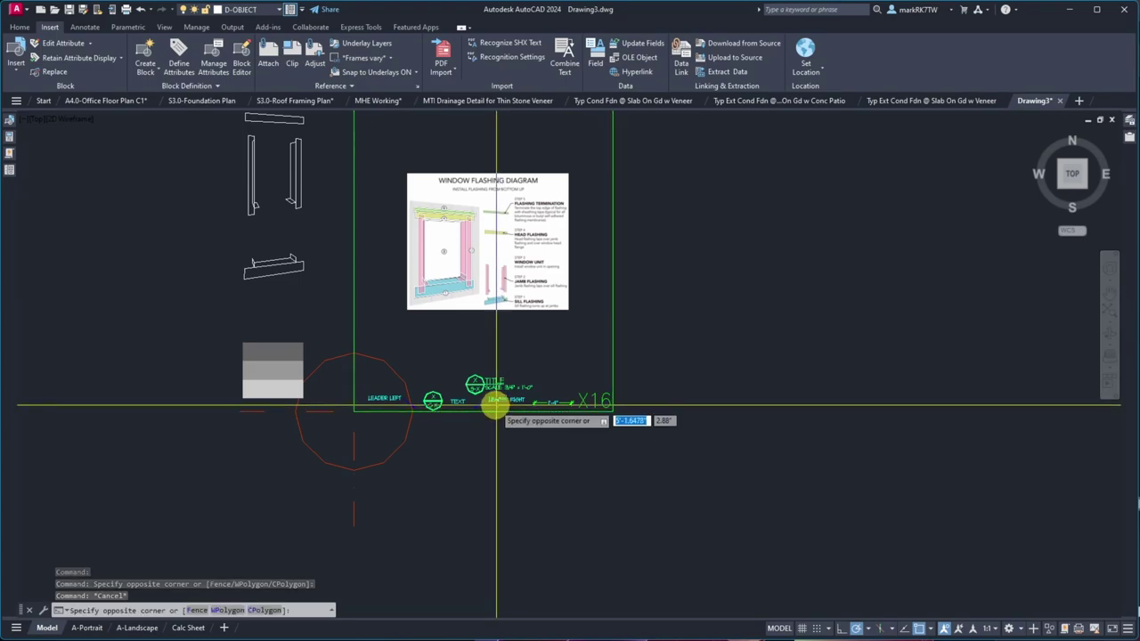
- Copy the LEADER RIGHT multileader to sit beside the right jamb flashing piece
click(476, 401)
click(472, 404)
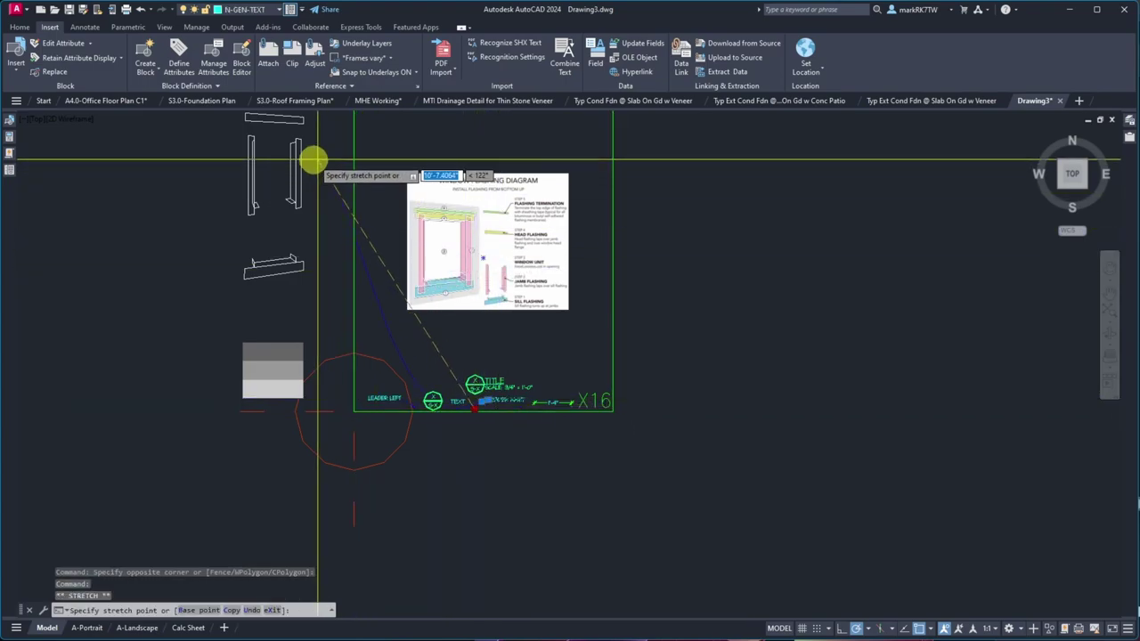
key(Escape)
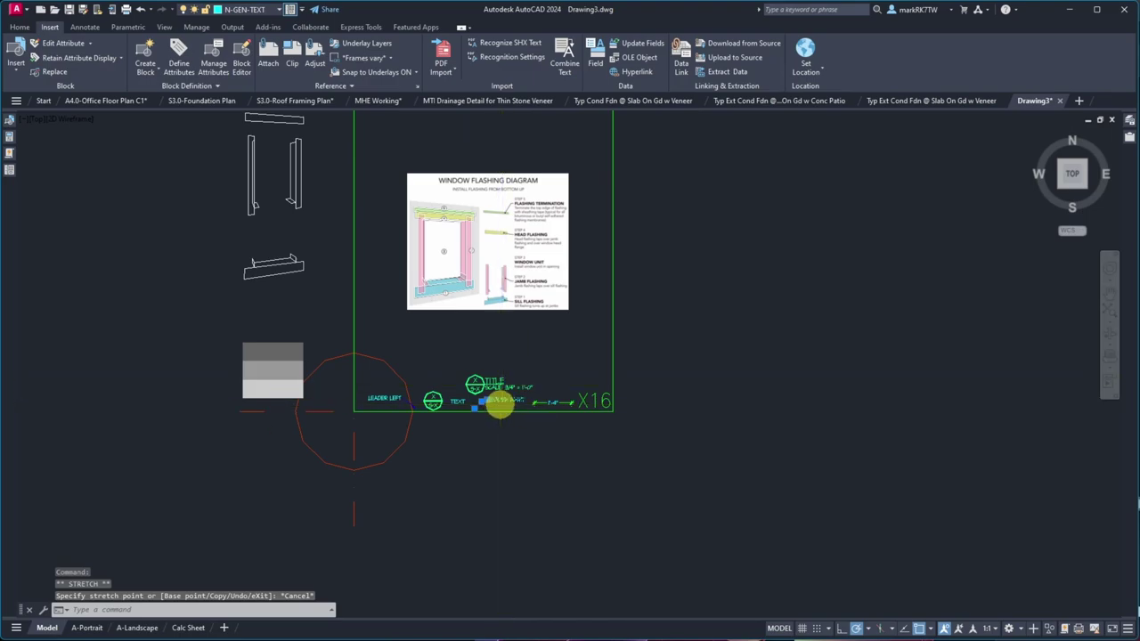
text(c)
key(Return)
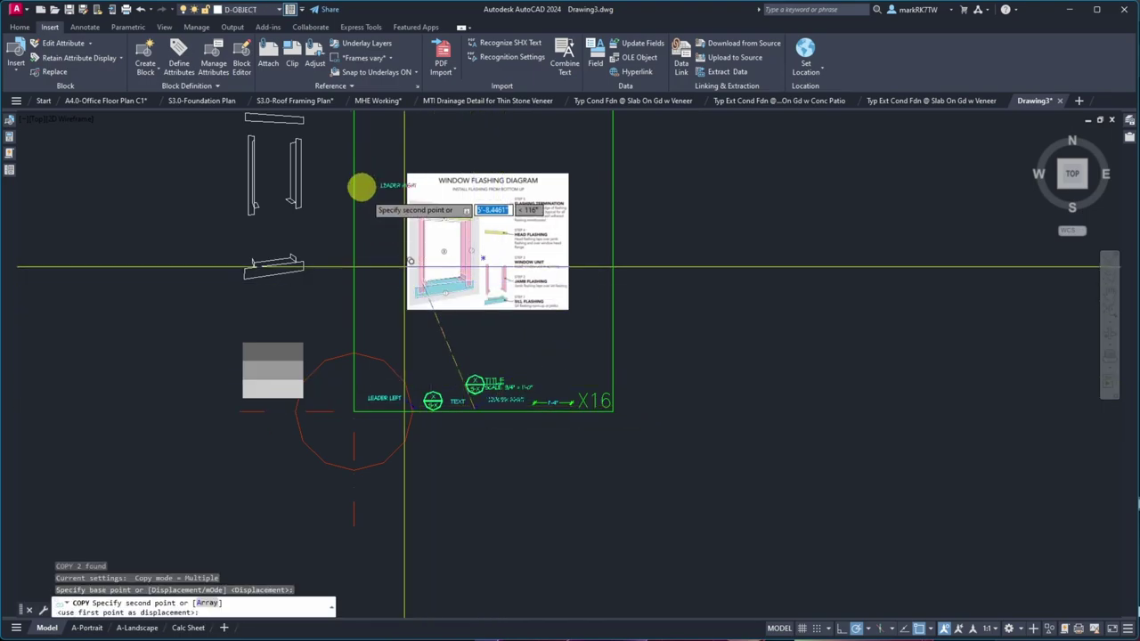
click(301, 173)
scroll(313, 152, up, 10)
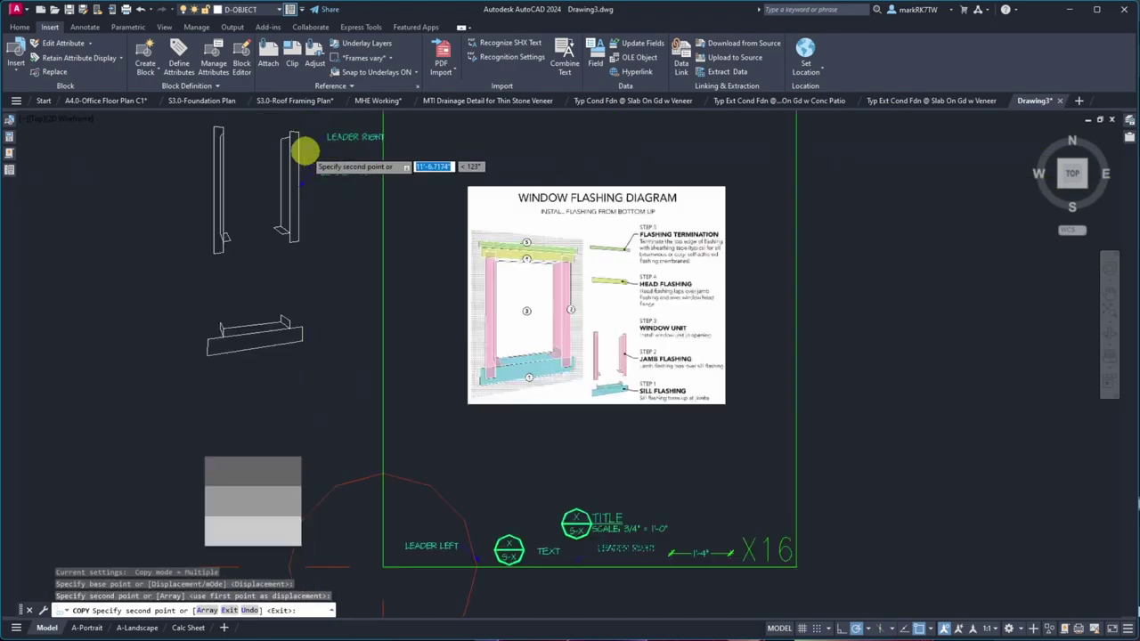
key(Escape)
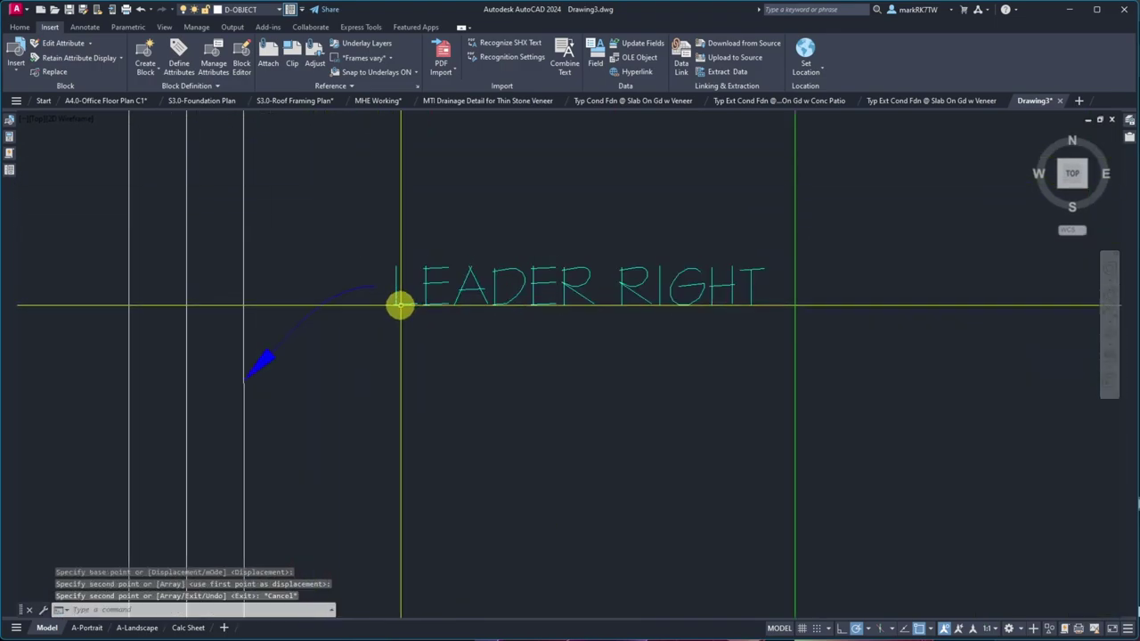
- Retype the copied callout's text as JAMB FLASHING
click(401, 304)
double_click(392, 291)
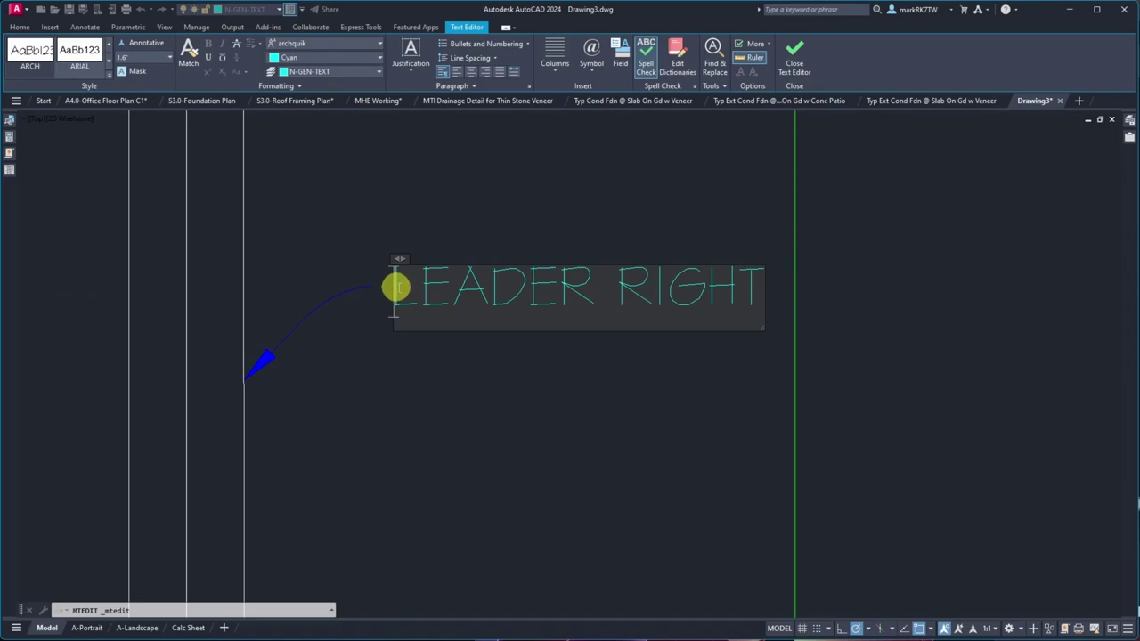
drag(395, 287, 858, 312)
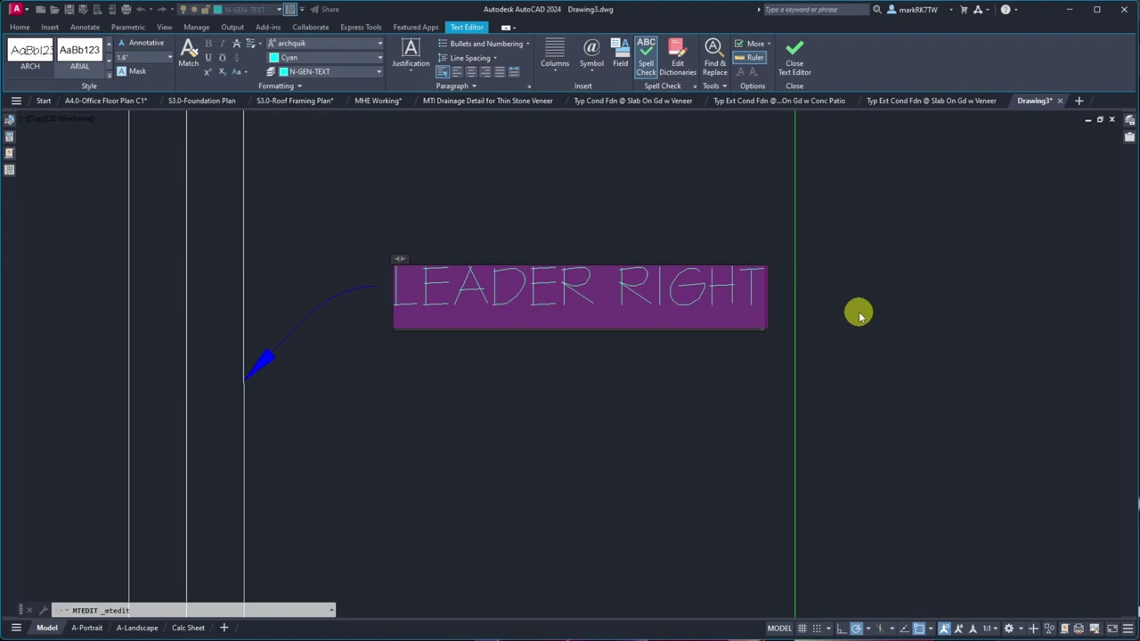
key(Delete)
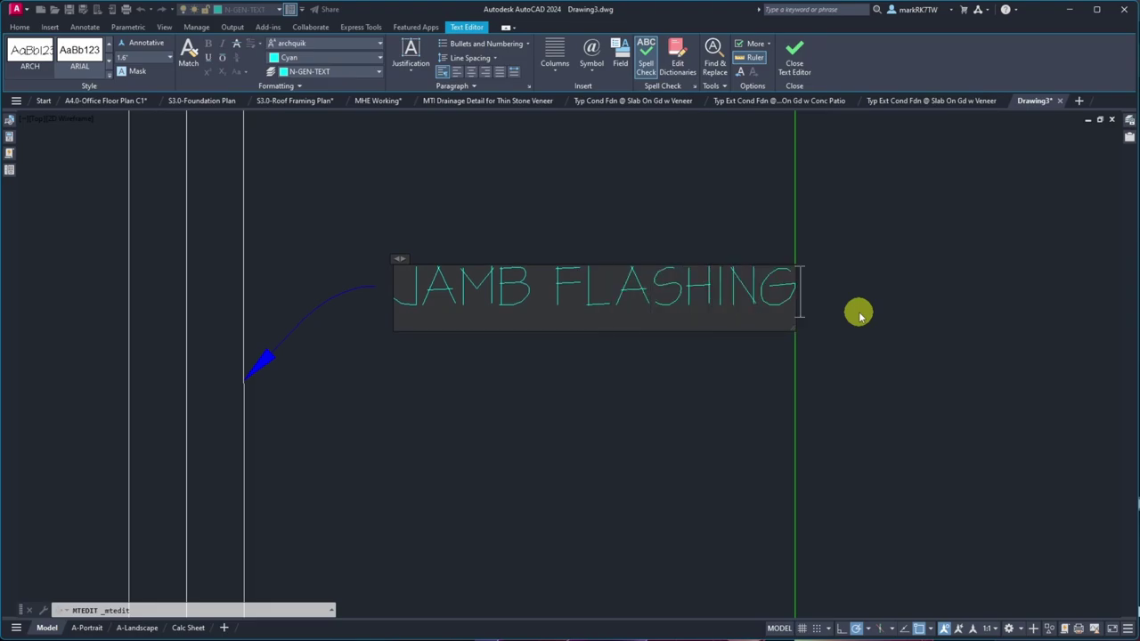
click(859, 314)
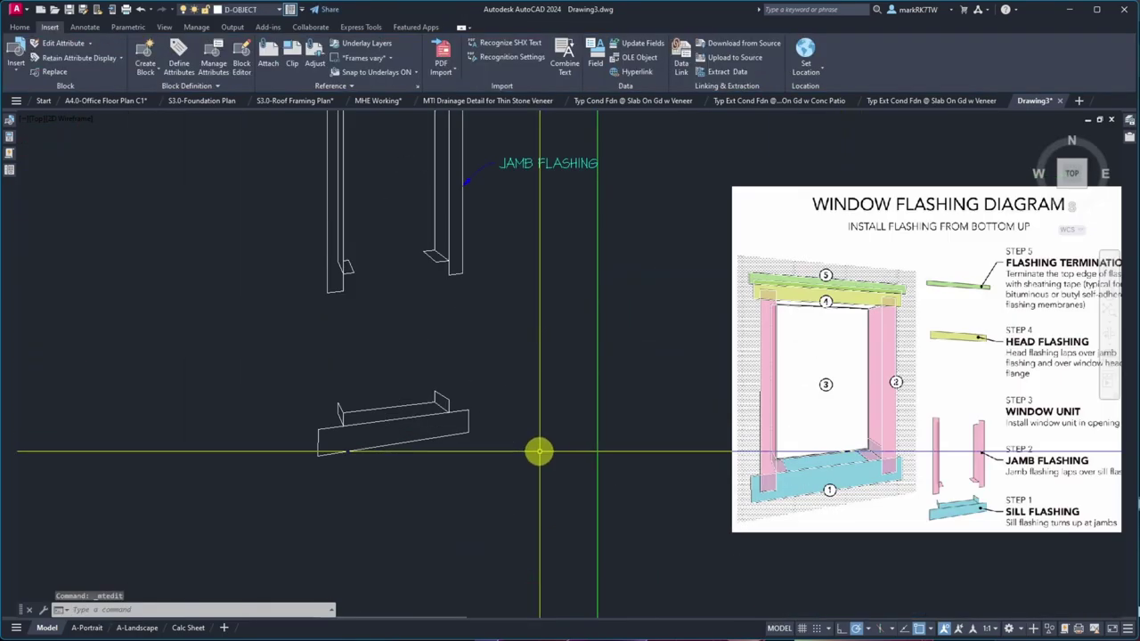
- Copy the JAMB FLASHING callout down beside the sill flashing piece
click(492, 163)
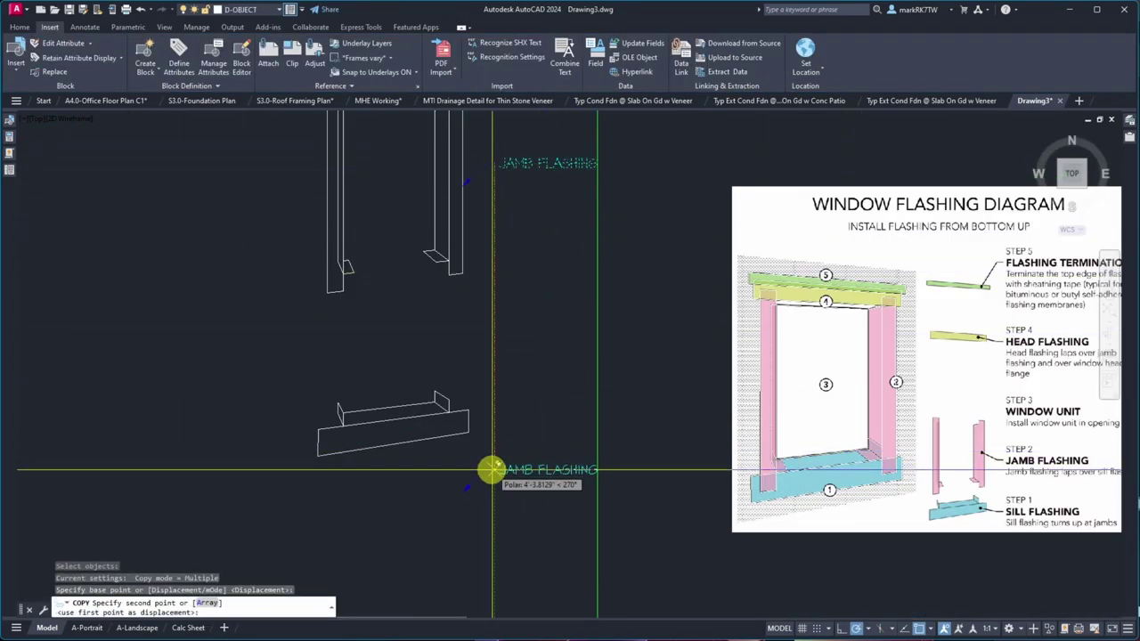
click(501, 405)
key(Escape)
scroll(480, 427, up, 10)
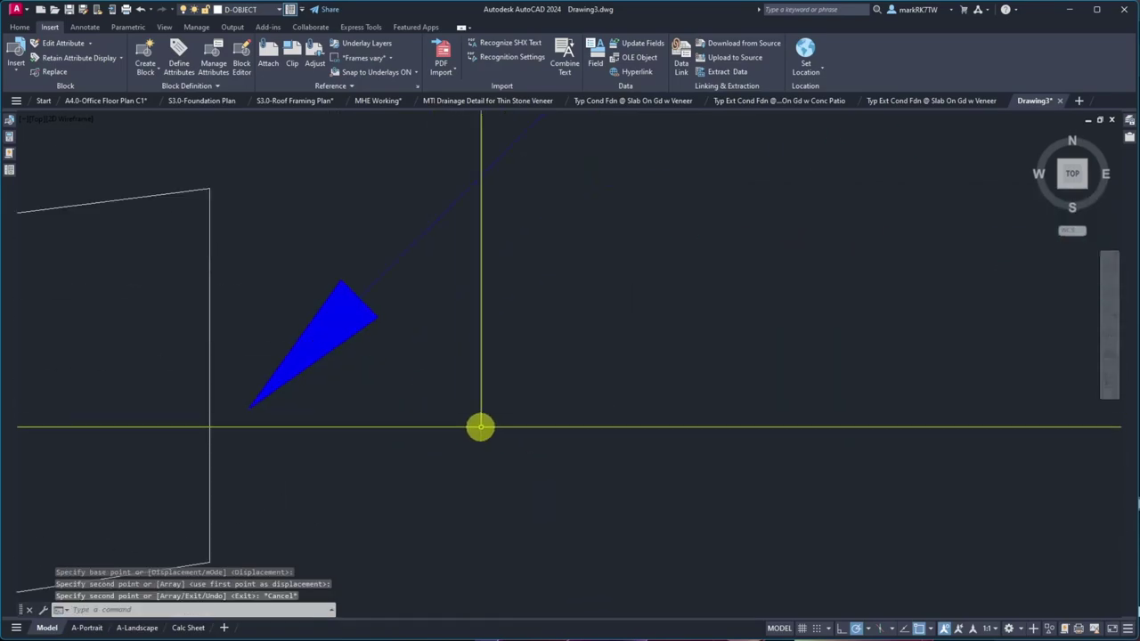
scroll(480, 427, down, 8)
- Change the copied label's word JAMB to SILL, making it read SILL FLASHING
double_click(562, 388)
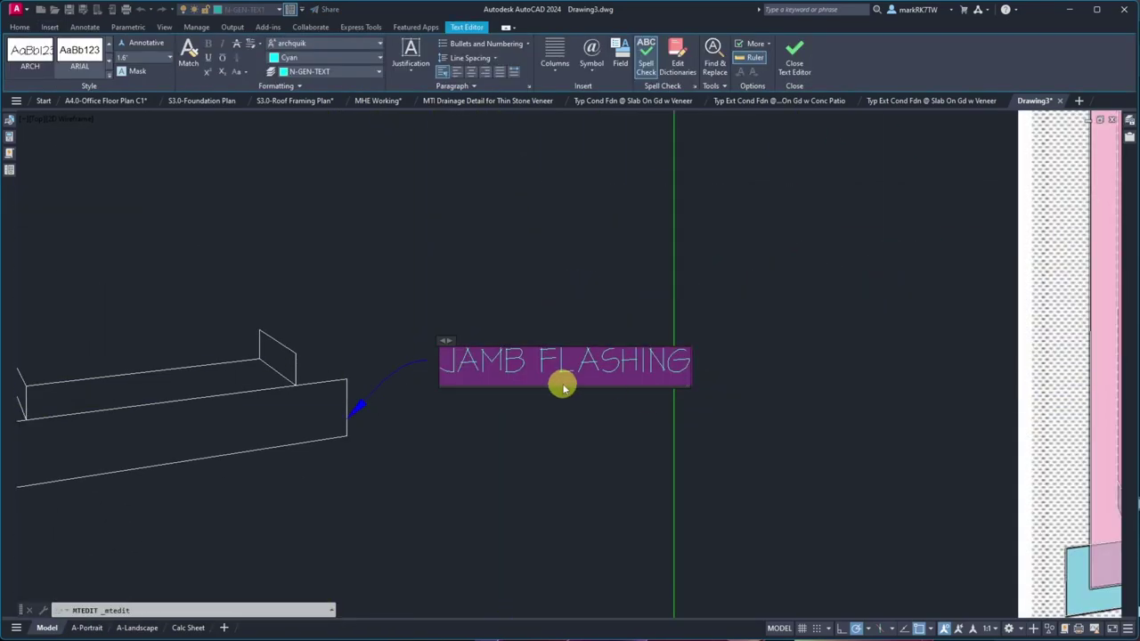
drag(525, 365, 419, 364)
text(SILL)
click(763, 427)
scroll(763, 428, down, 8)
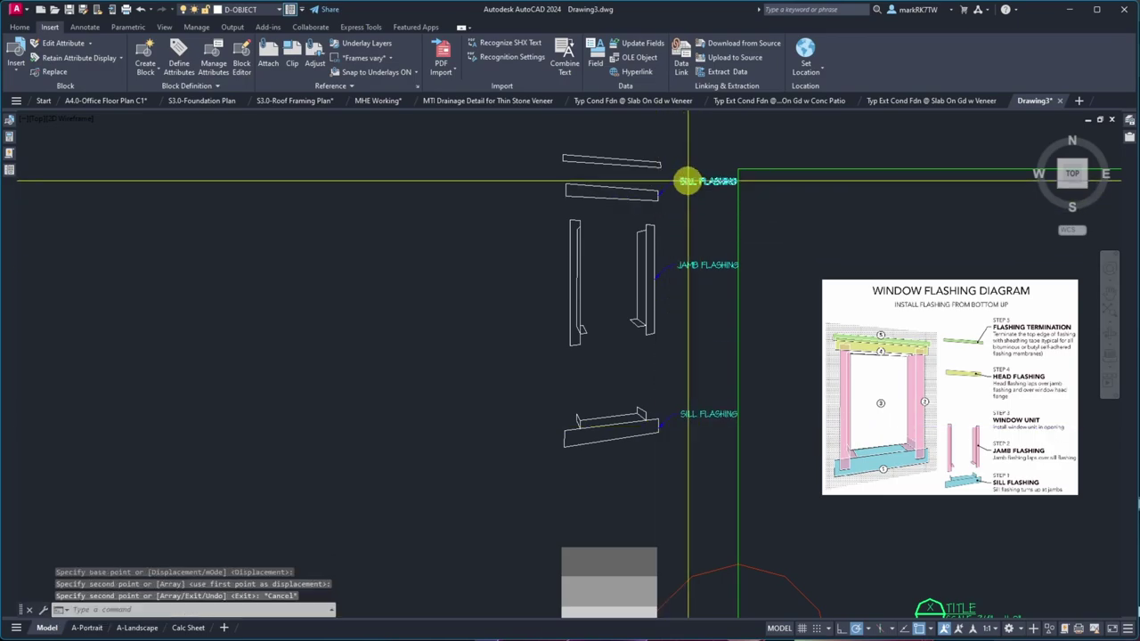
double_click(687, 182)
click(643, 133)
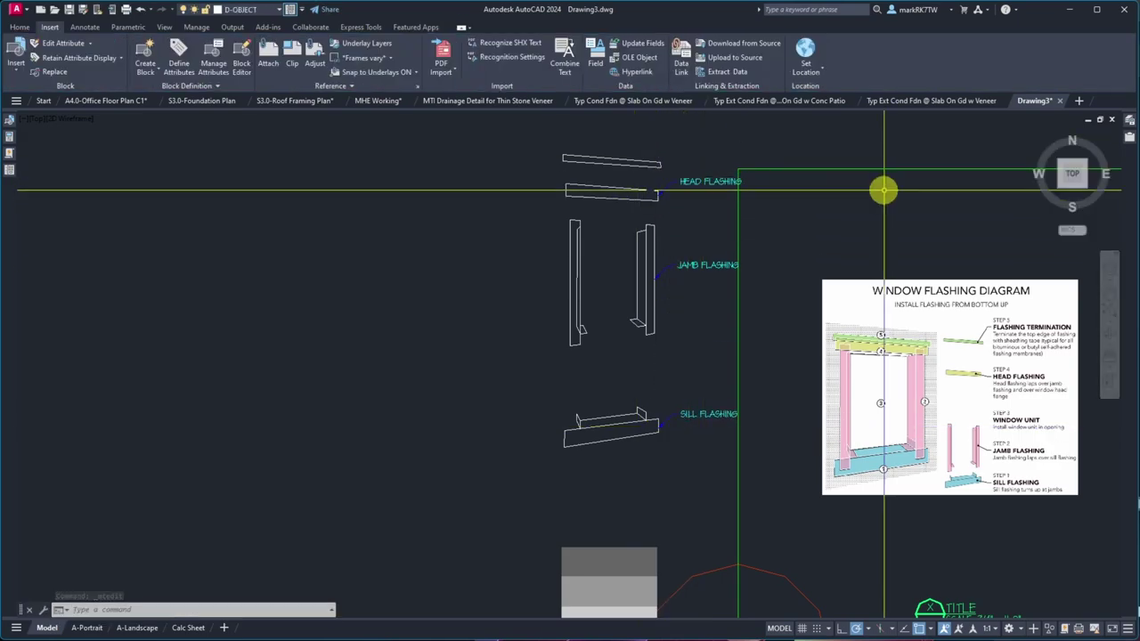
scroll(871, 258, up, 5)
- Copy the HEAD FLASHING callout above the upper board and narrow it into a two-line 2ND LAYER OF HEAD FLASHING label
click(872, 257)
text(co)
key(Return)
click(763, 297)
click(774, 217)
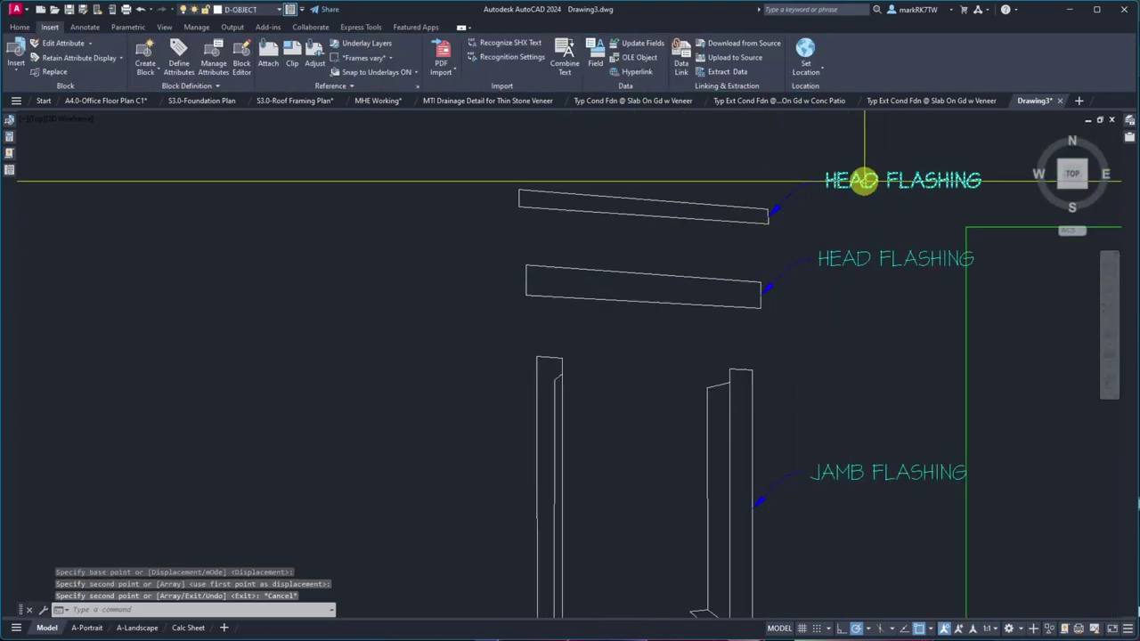
double_click(902, 180)
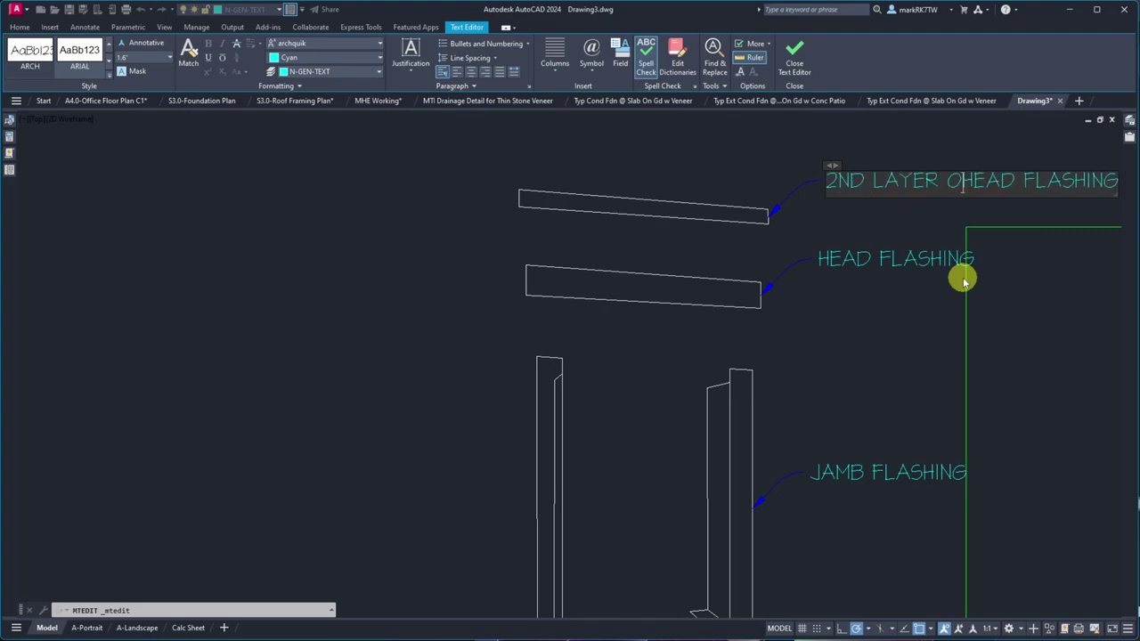
middle_drag(840, 159, 618, 193)
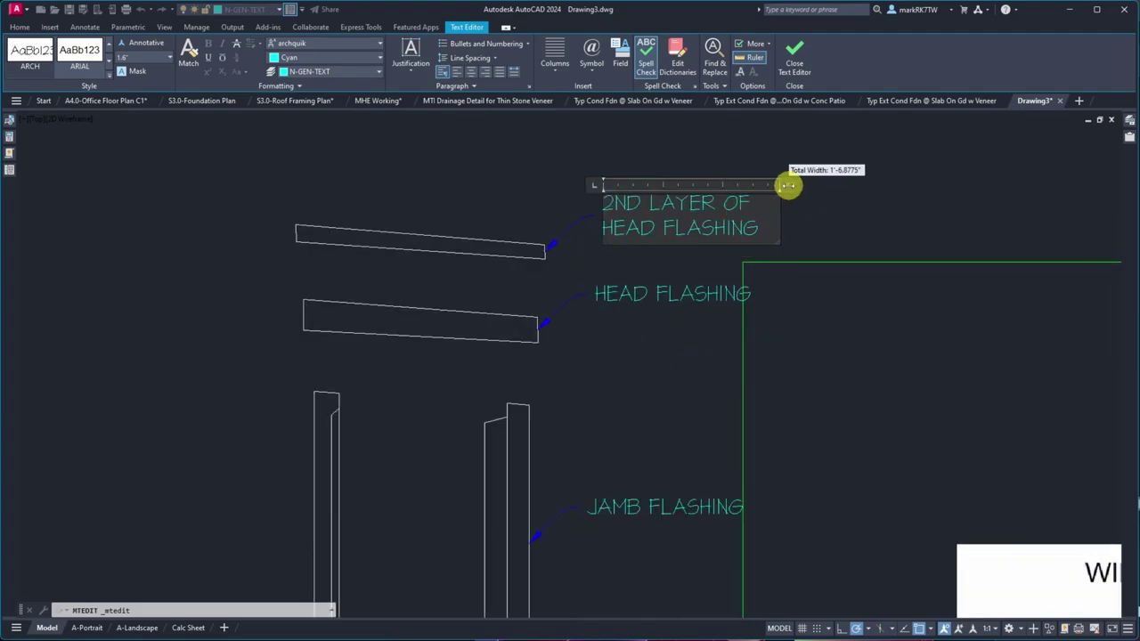
click(352, 235)
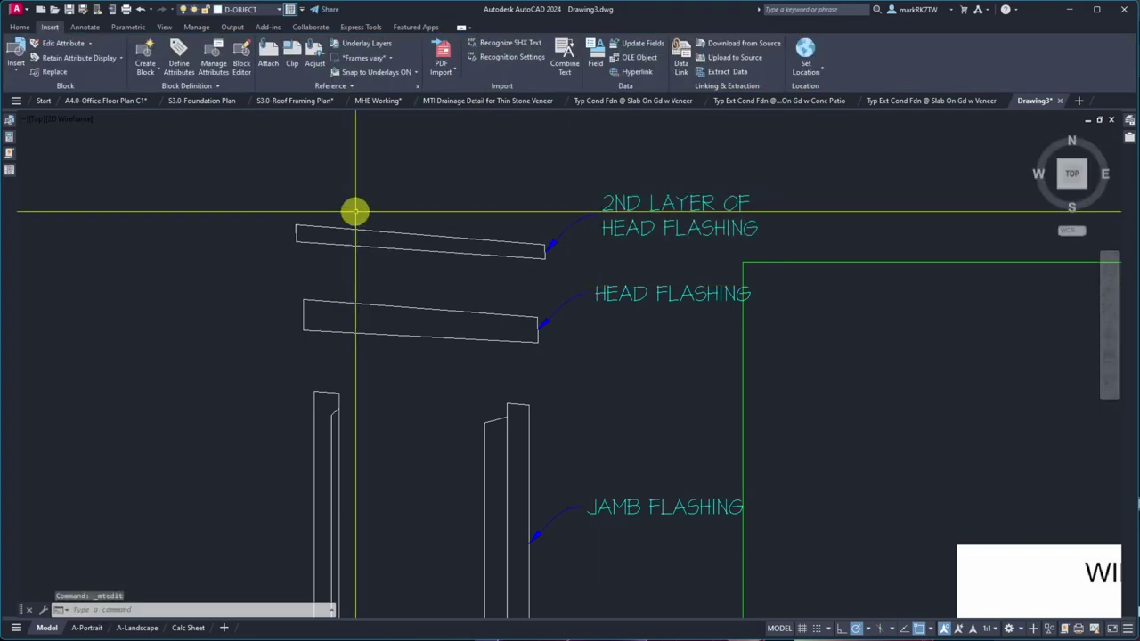
scroll(718, 473, up, 2)
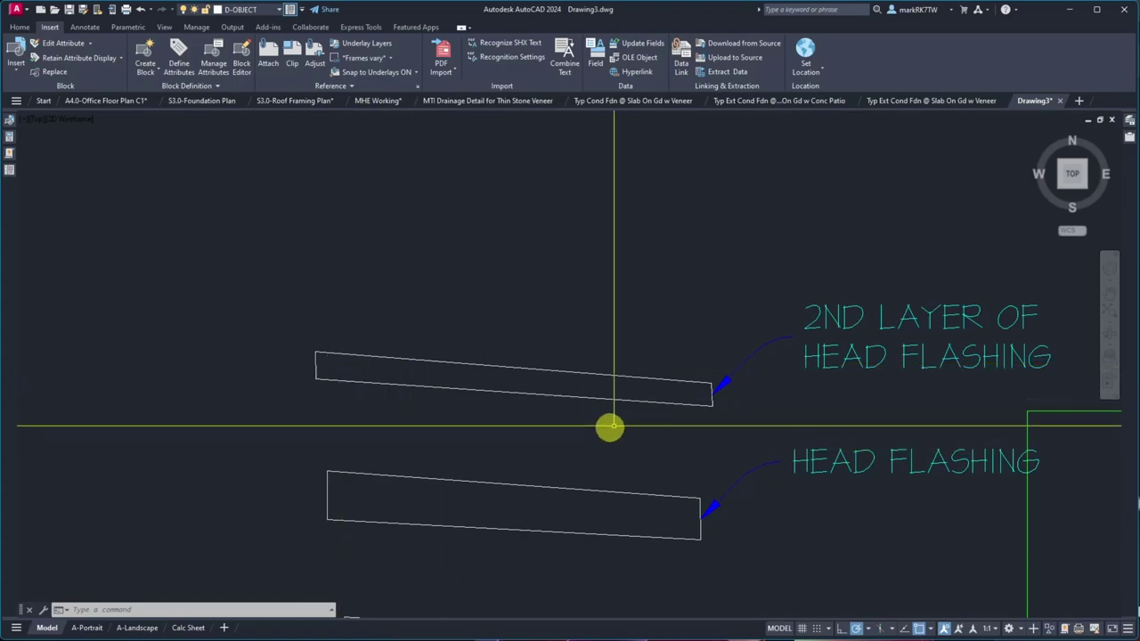
- Copy the upper flashing, its arrow and its label upward above the existing flashings
text(co)
key(Return)
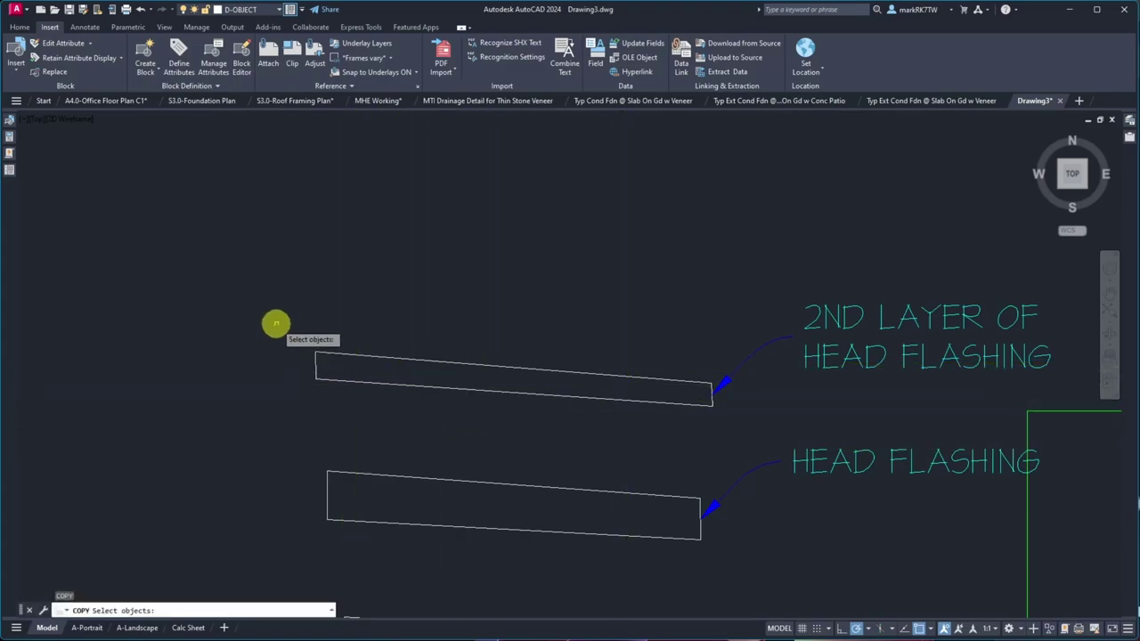
click(280, 187)
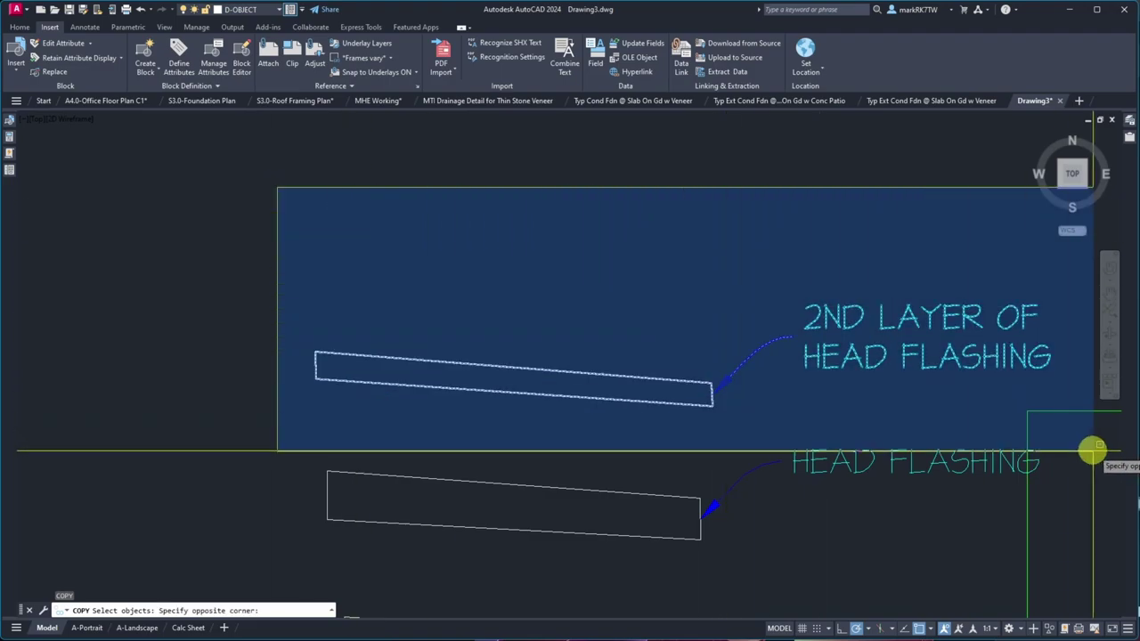
click(1077, 440)
key(Return)
click(519, 450)
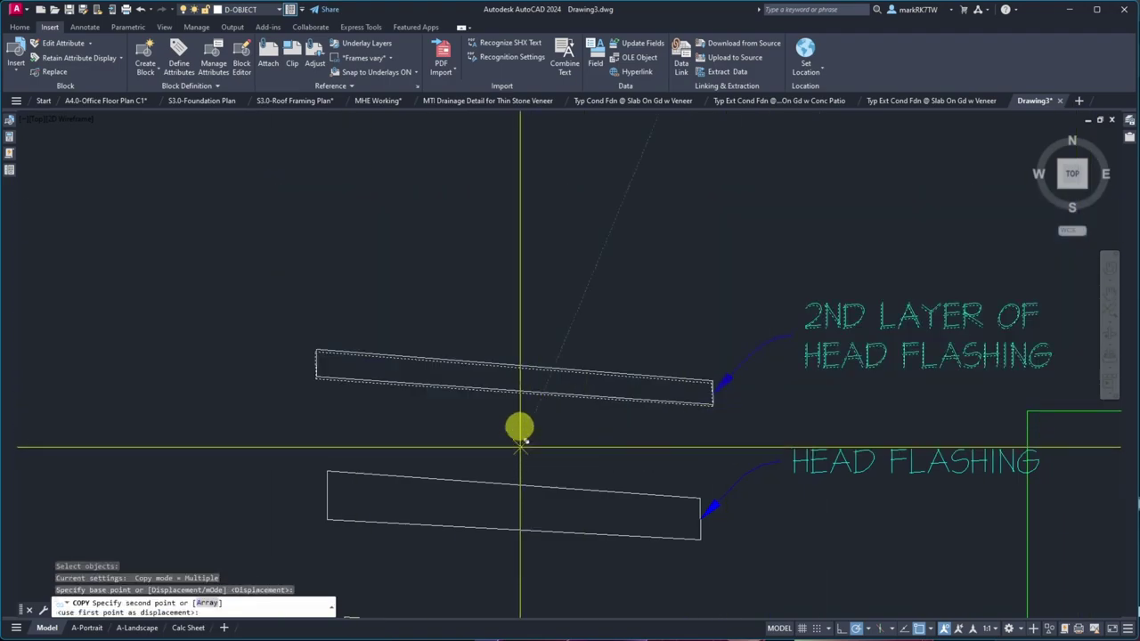
click(518, 305)
key(Escape)
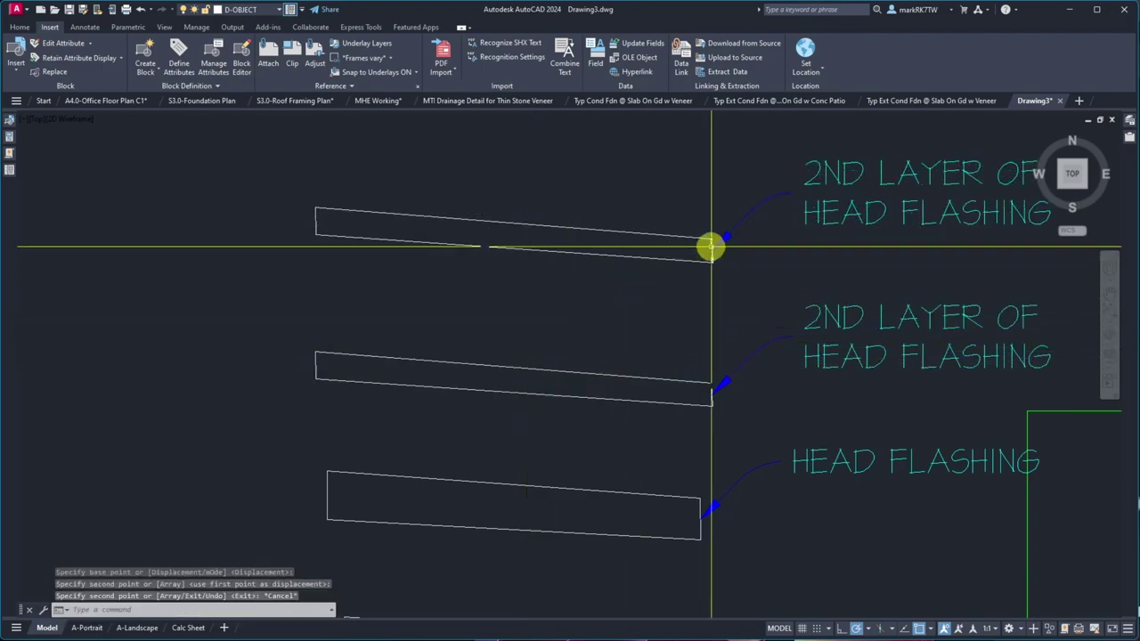
- Try stretching the top flashing's edges with crossing windows, then cancel the stretch
text(s)
key(Return)
click(715, 228)
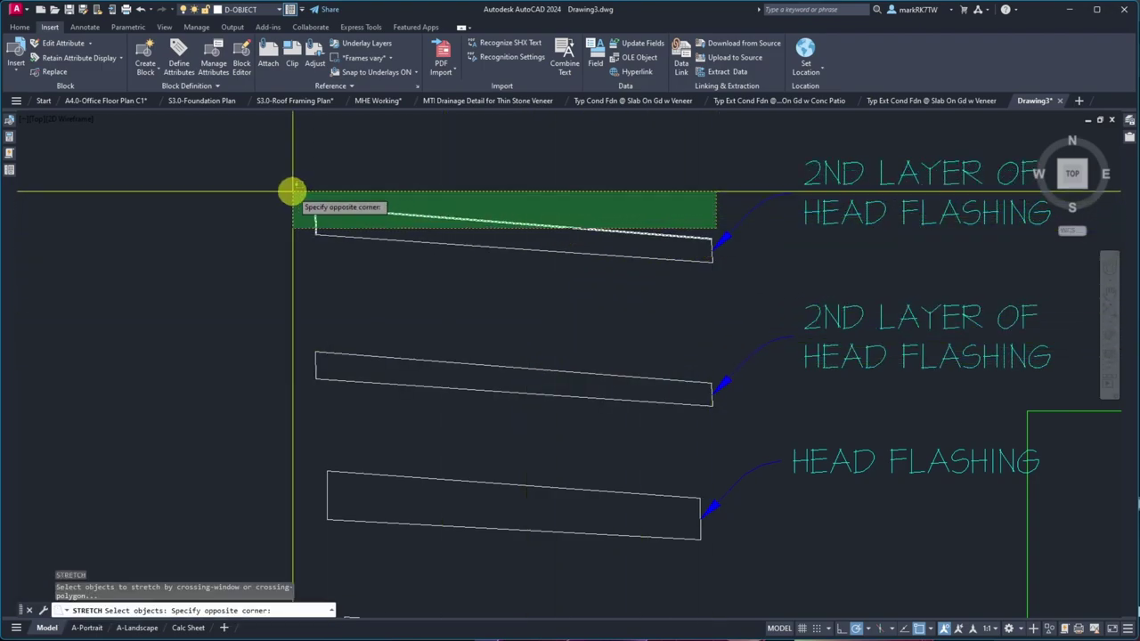
click(292, 187)
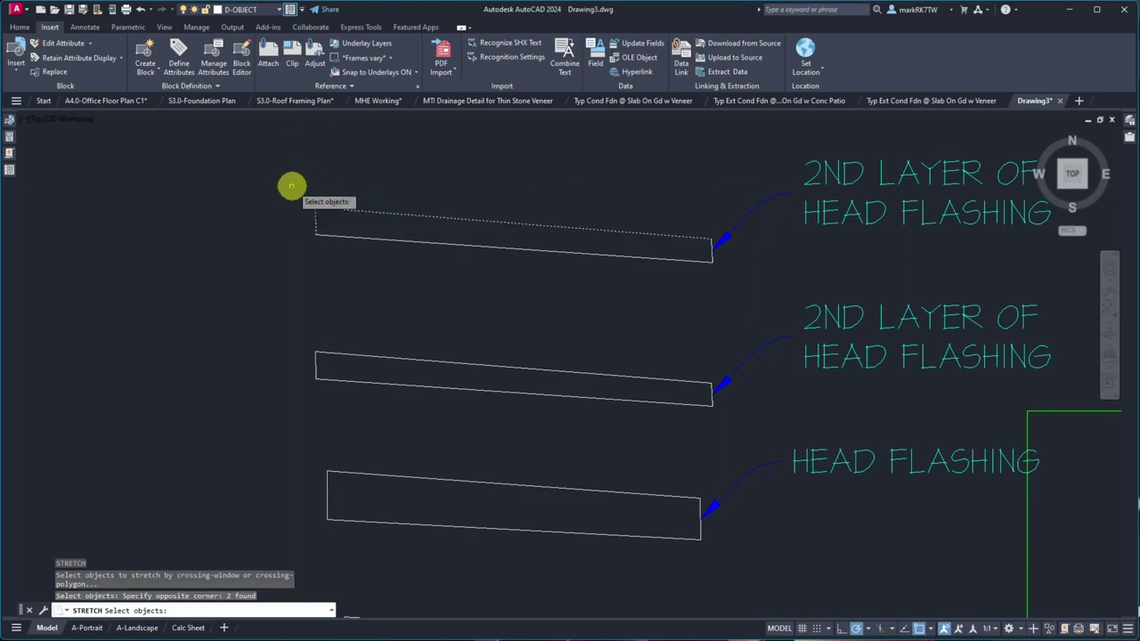
click(719, 226)
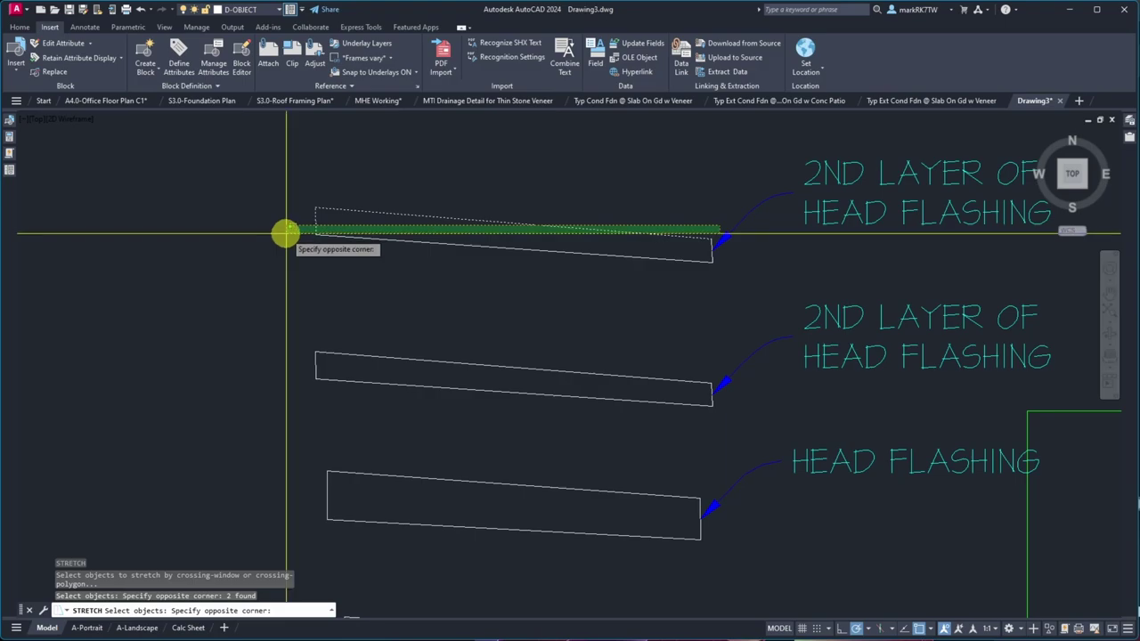
click(281, 247)
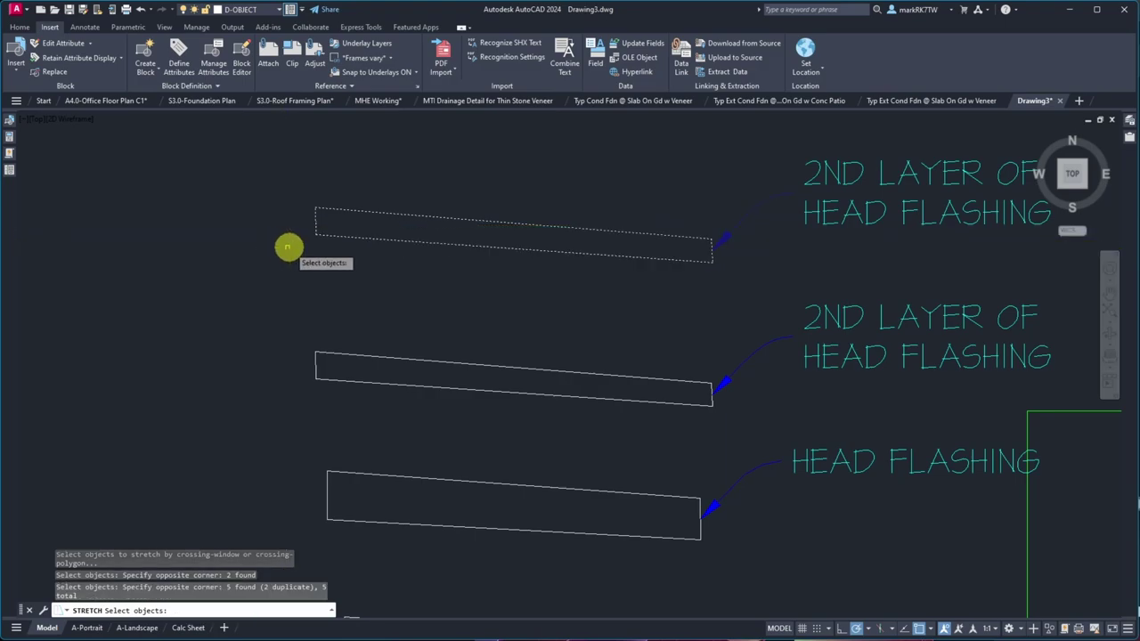
shift+click(400, 239)
key(Return)
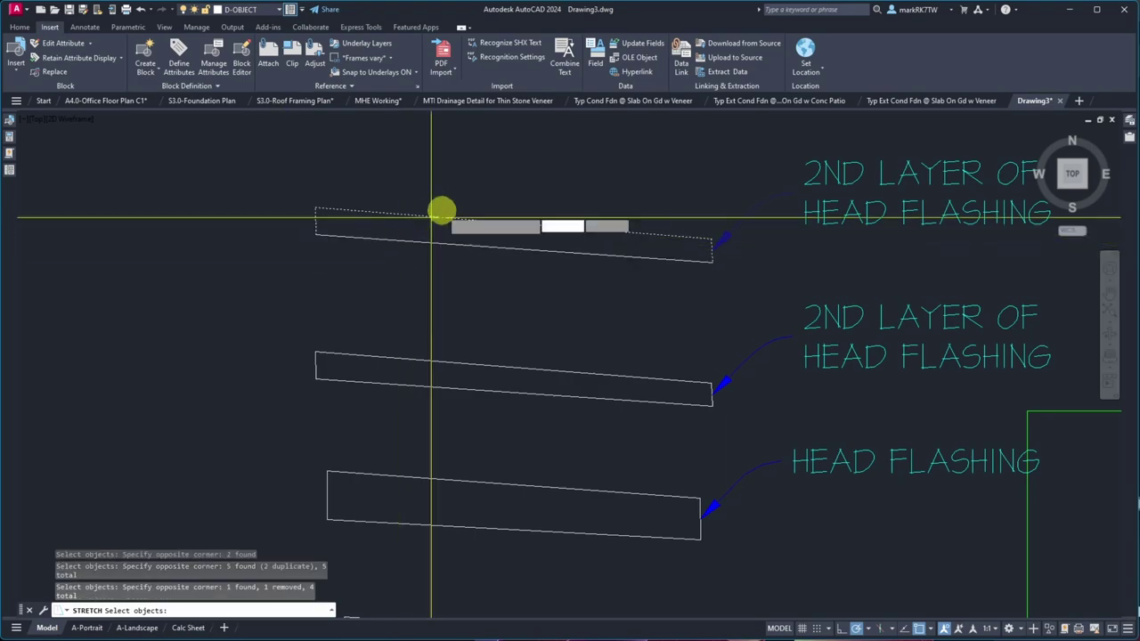
click(470, 194)
key(Escape)
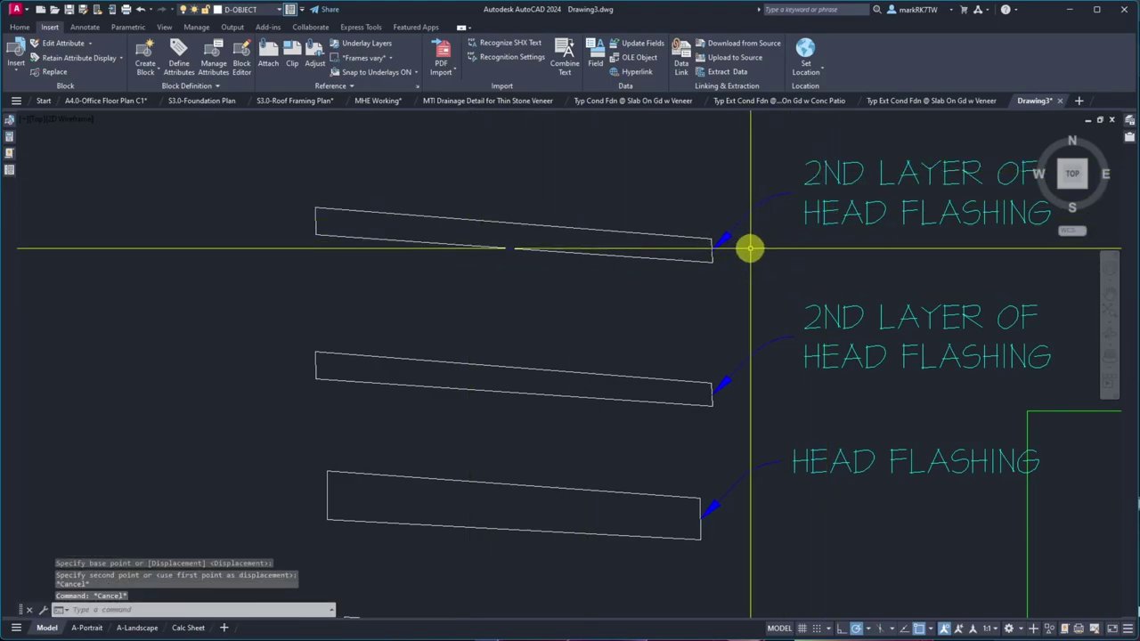
- Move the top flashing's upper edge line up from its midpoint to a new height
text(m)
key(Return)
click(618, 241)
click(611, 228)
key(Return)
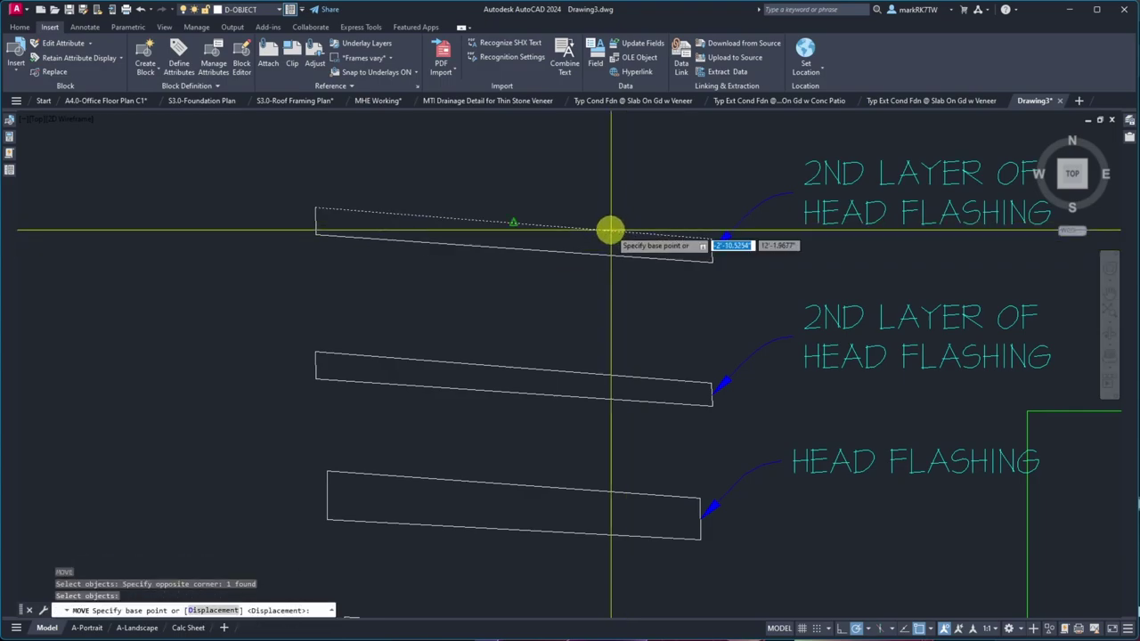
click(611, 229)
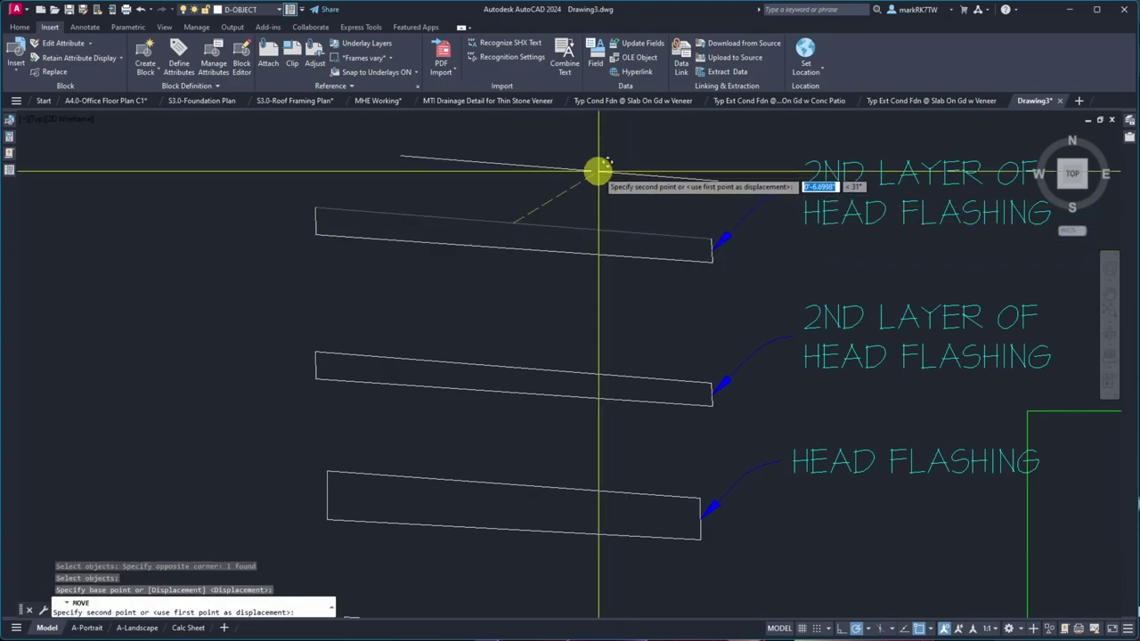
click(504, 177)
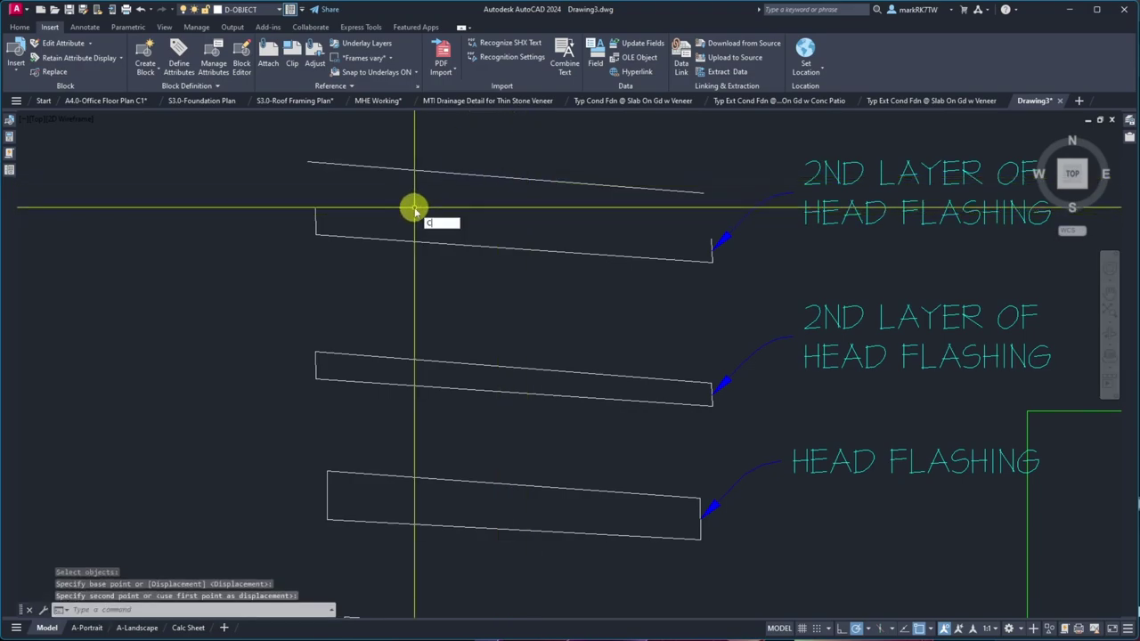
text(cha)
key(Return)
- Chamfer both side lines of the top flashing to its raised top edge, closing the outline
click(315, 216)
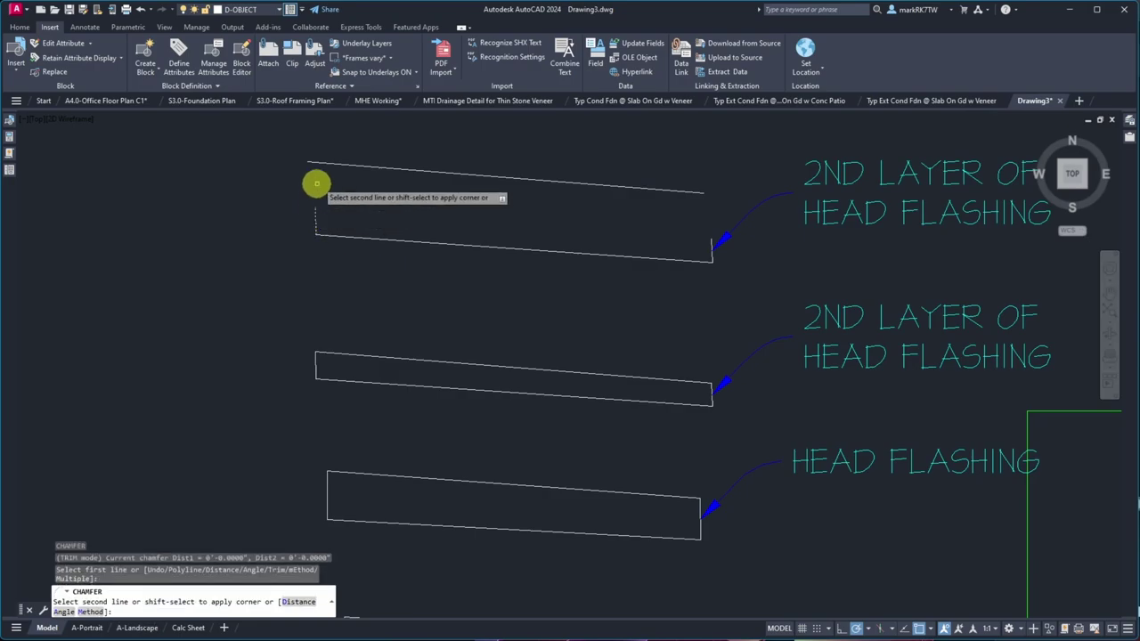
click(316, 165)
key(Return)
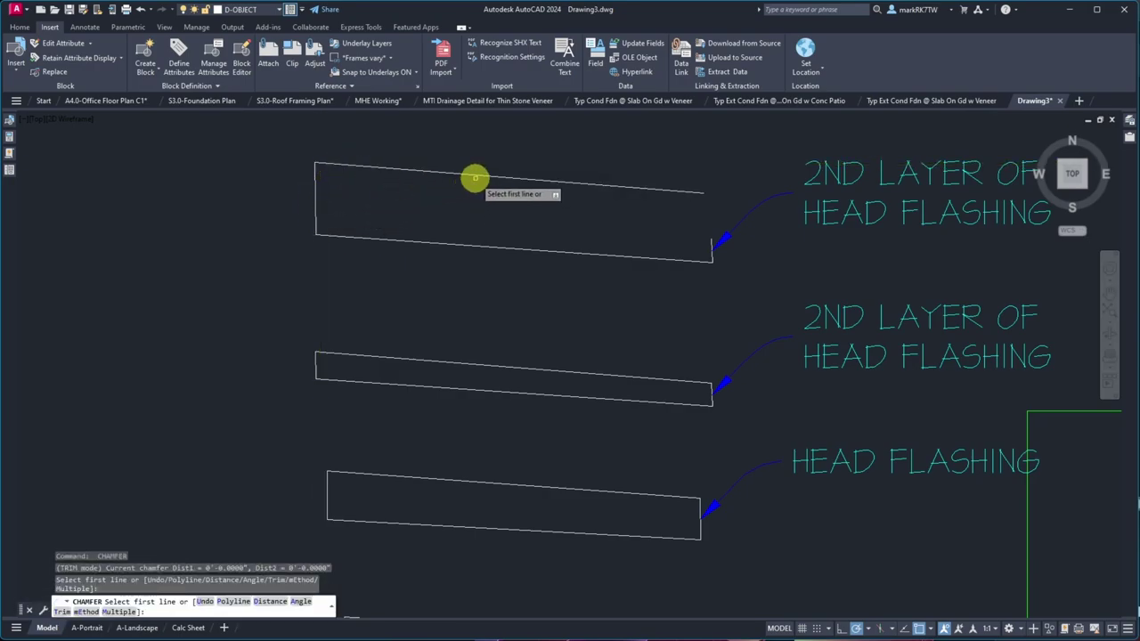
click(475, 178)
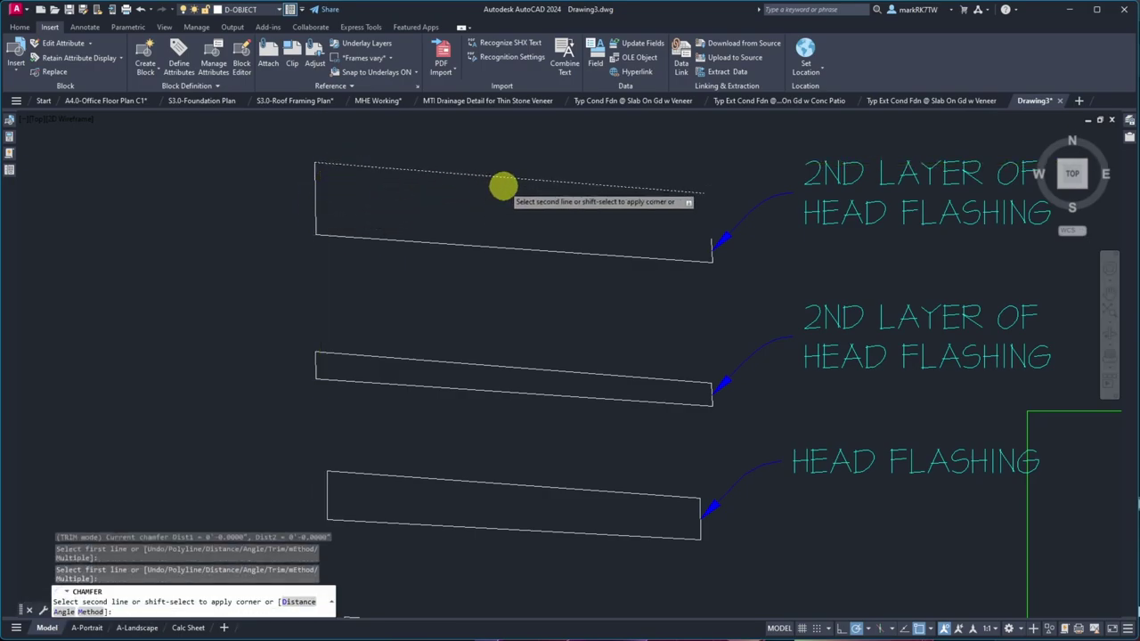
click(711, 255)
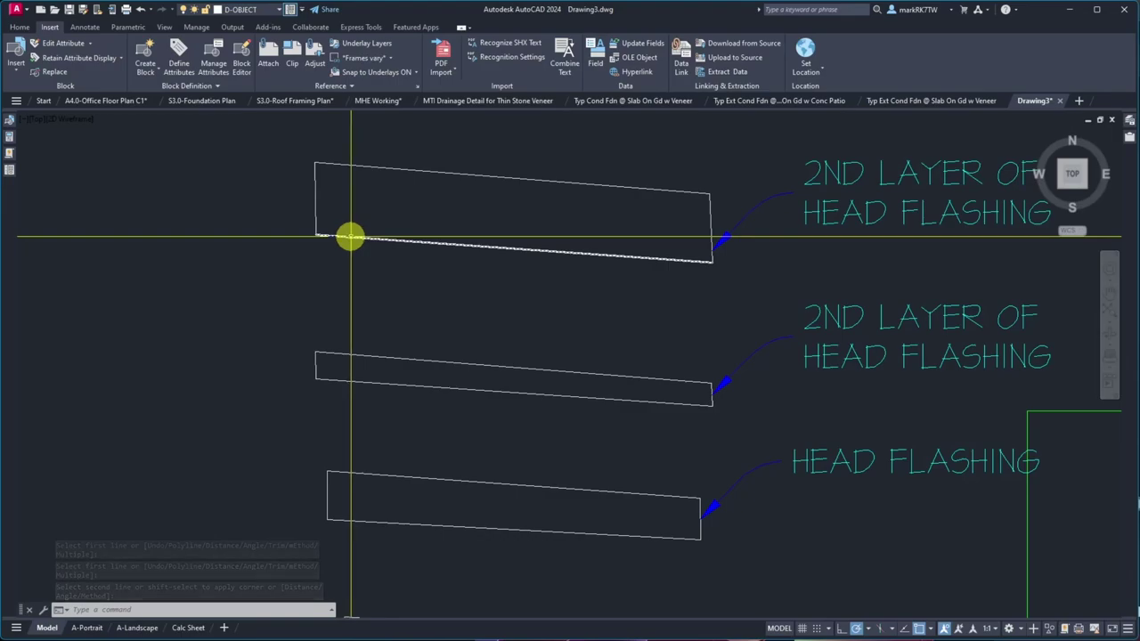
- Copy the flashing's left edge onto the bottom line using a nearest snap
text(co)
key(space)
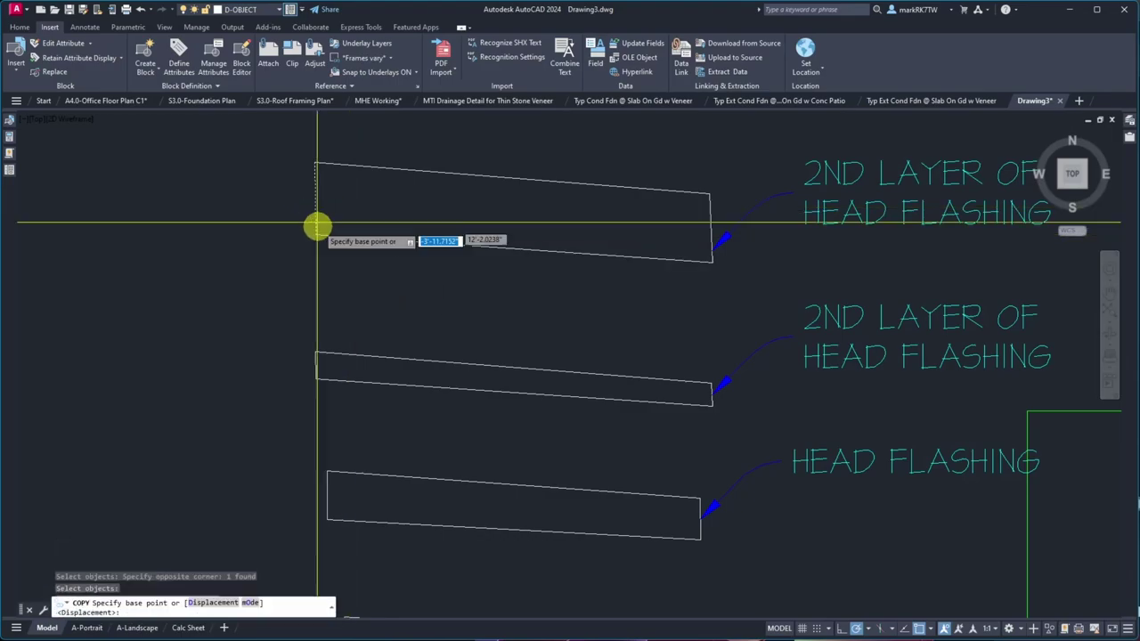
click(317, 233)
text(NEA)
key(space)
click(368, 238)
key(Escape)
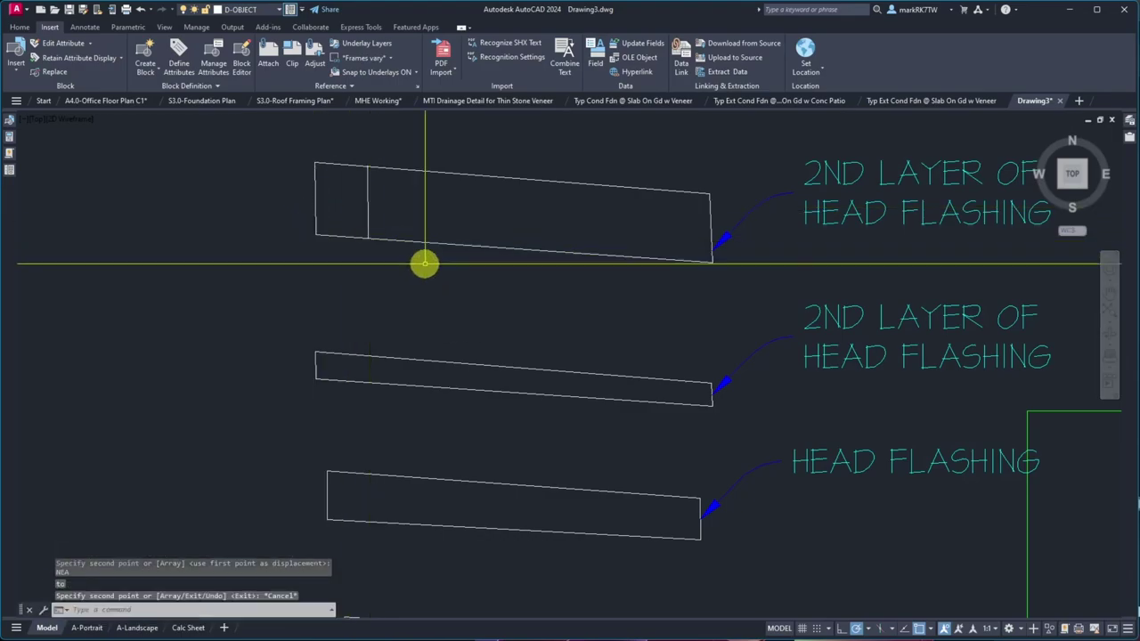
- Draw a line from the copied edge across toward the right side
text(l)
key(space)
click(380, 234)
scroll(656, 249, up, 3)
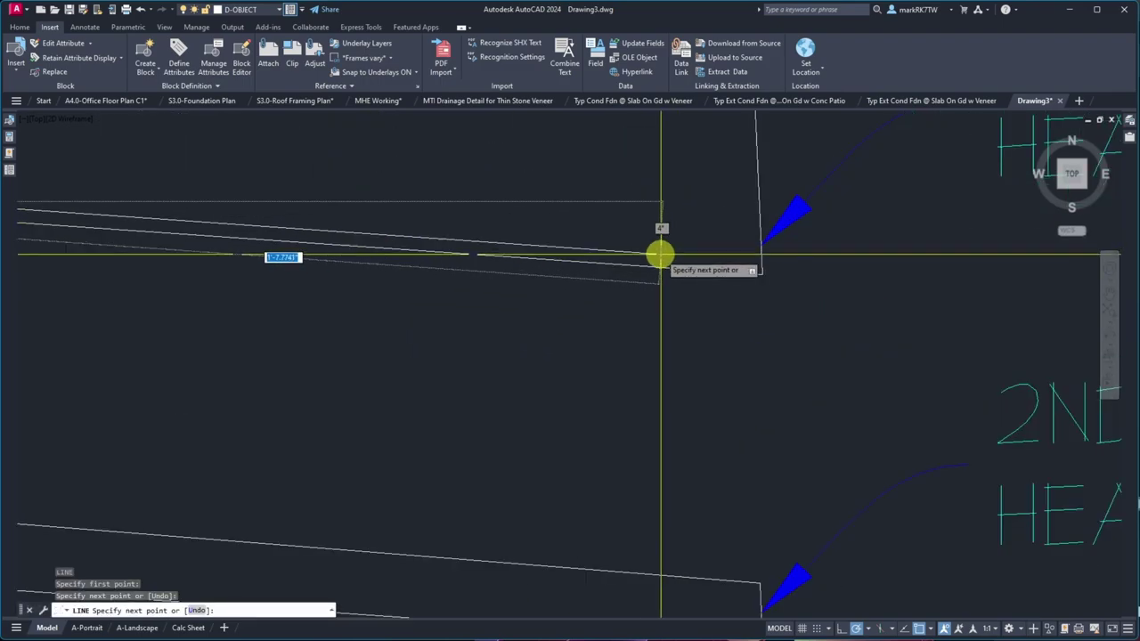
click(660, 254)
key(space)
scroll(643, 273, down, 5)
- Copy that new line up inside the flashing with a nearest snap
text(co)
key(space)
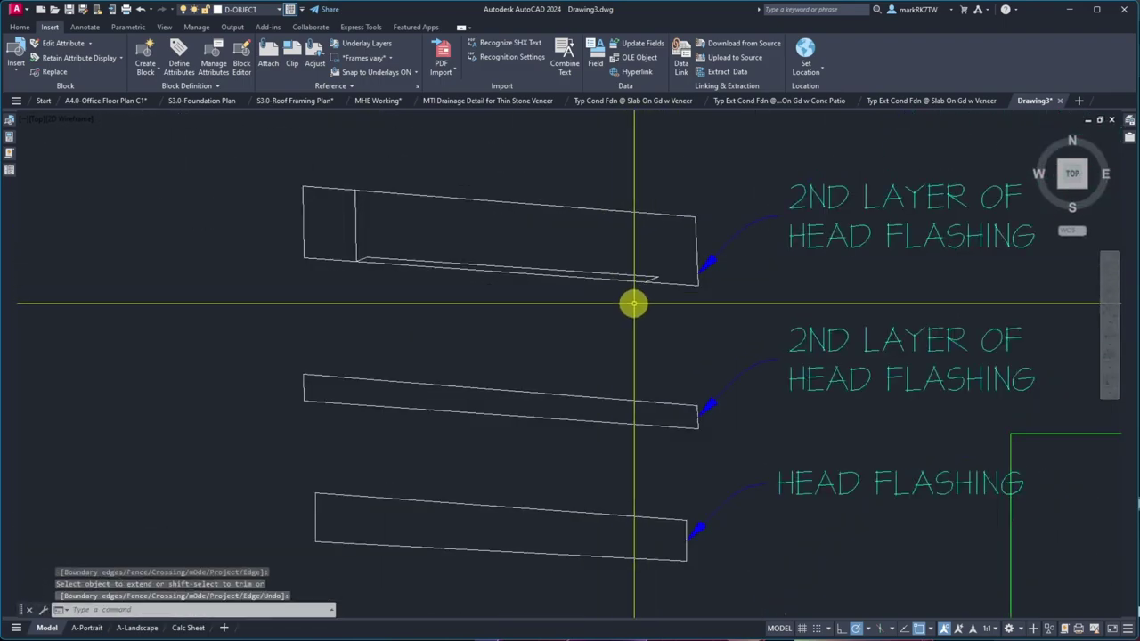
click(356, 233)
click(667, 255)
key(space)
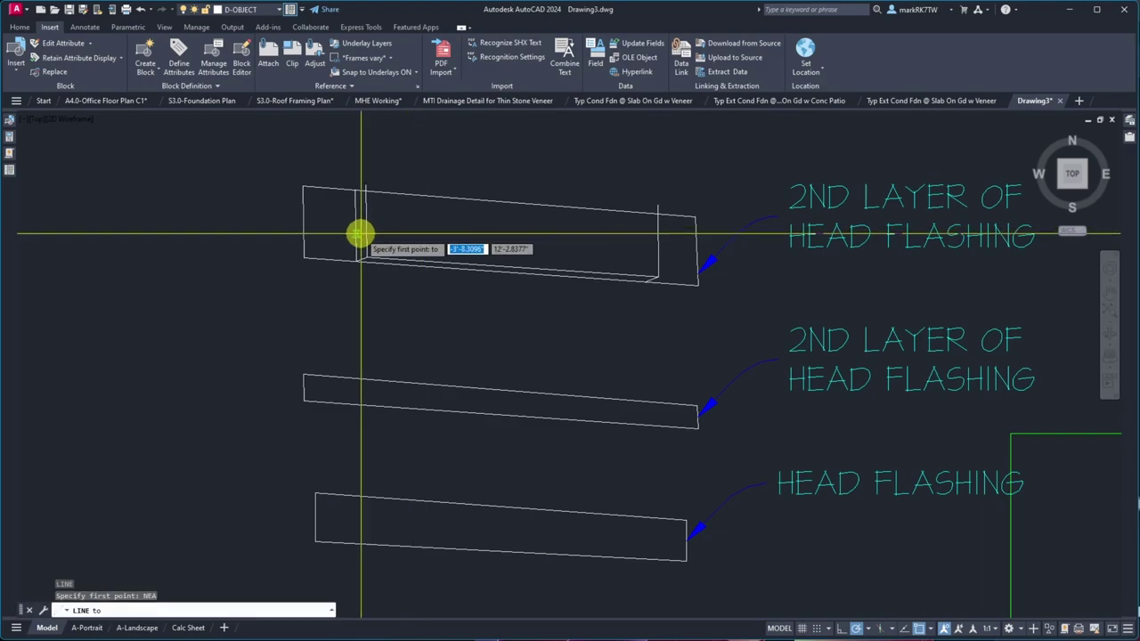
click(356, 261)
text(nea)
key(space)
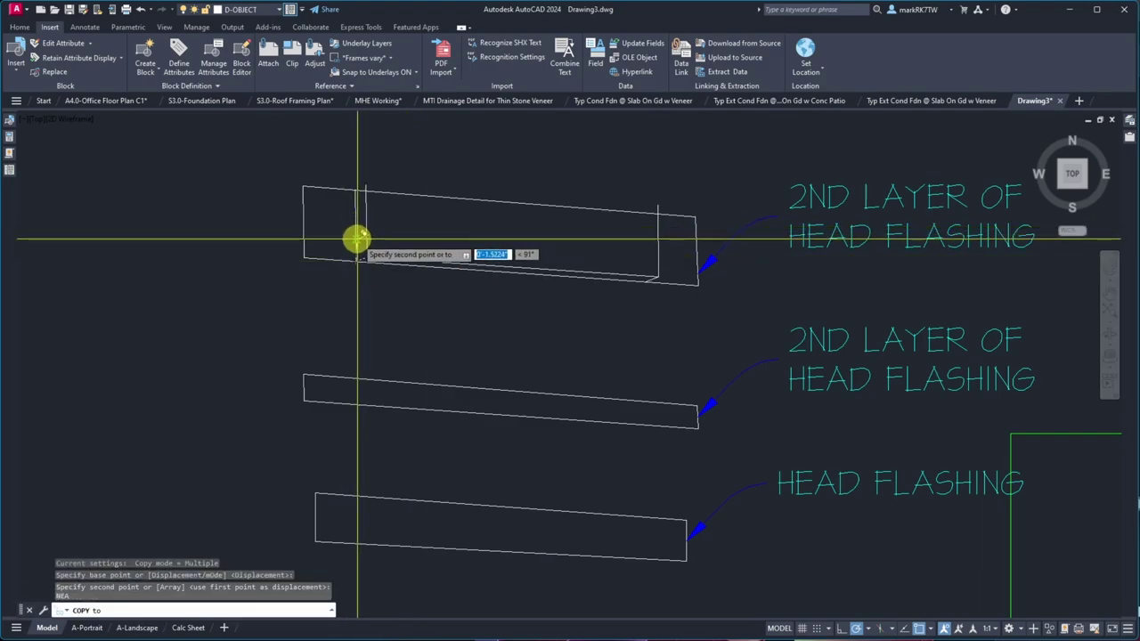
click(357, 238)
scroll(369, 229, up, 5)
key(space)
- Chamfer the inner corner closed and draw a line from the small box's corner to the inner edge
text(cha)
key(space)
click(331, 237)
scroll(305, 255, down, 4)
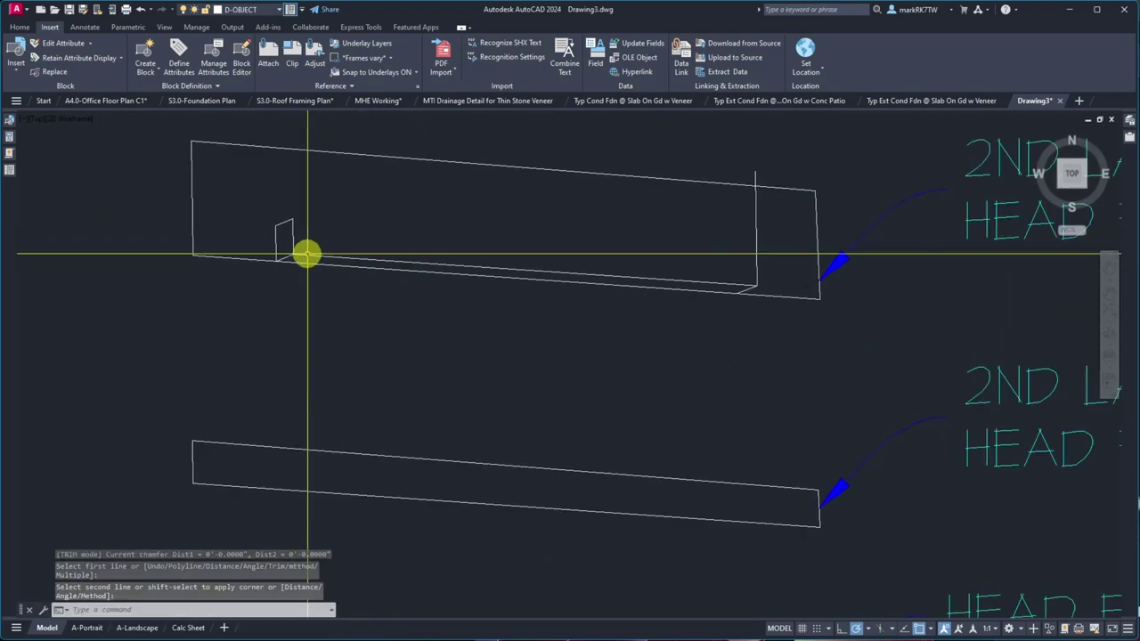
click(306, 256)
text(l)
key(space)
click(292, 219)
text(nea)
key(space)
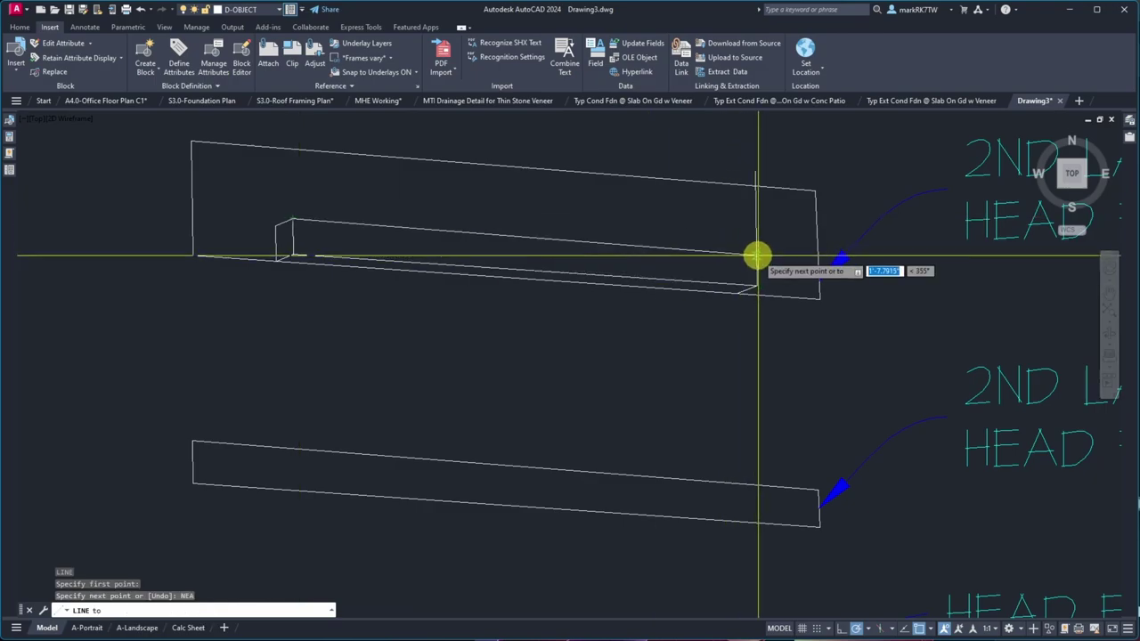
click(755, 255)
- Chamfer the new line to the bottom line to finish the folded lip
key(space)
text(cha)
key(space)
click(756, 262)
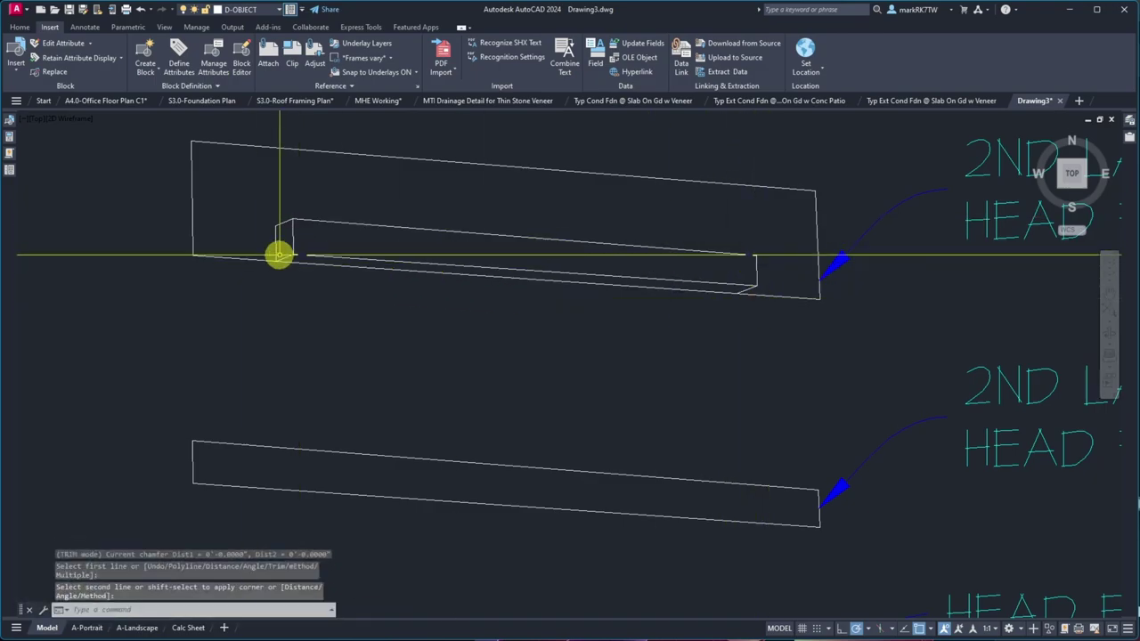
click(278, 256)
scroll(275, 258, up, 4)
- Draw a three-point arc rounding the corner where the vertical line meets the sloped line
text(rc)
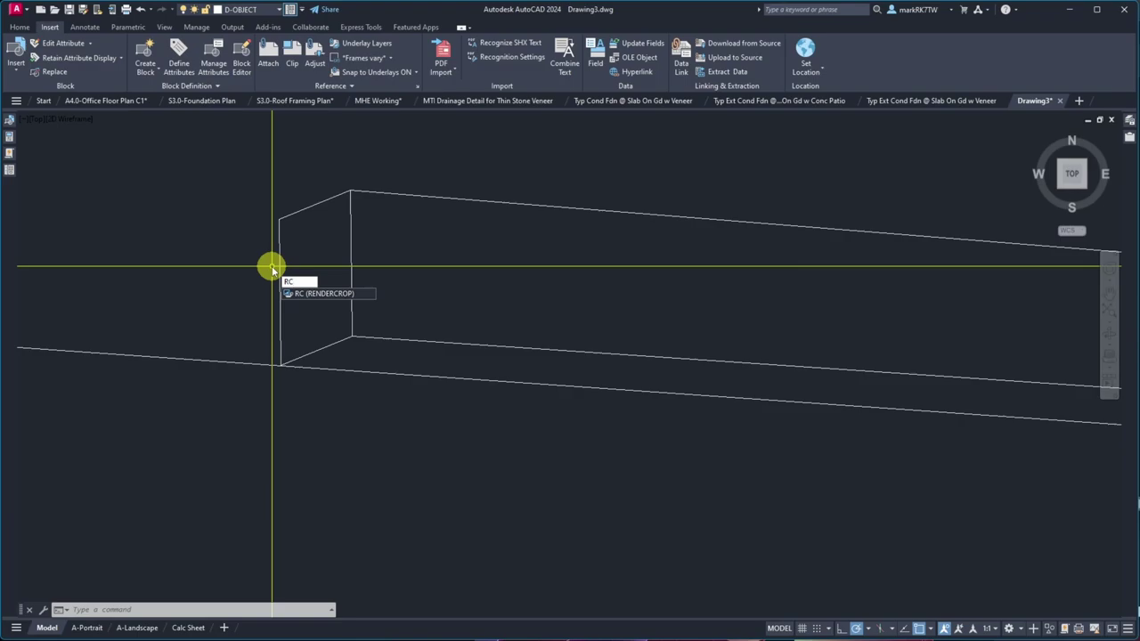
key(Escape)
key(Escape)
text(ar)
key(space)
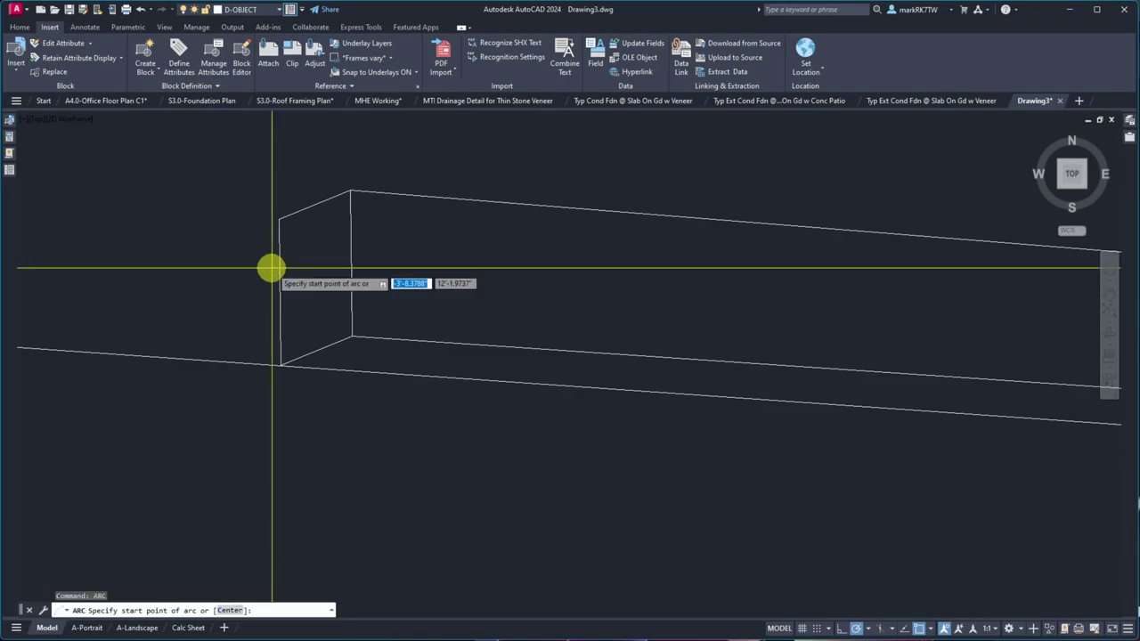
scroll(260, 359, up, 4)
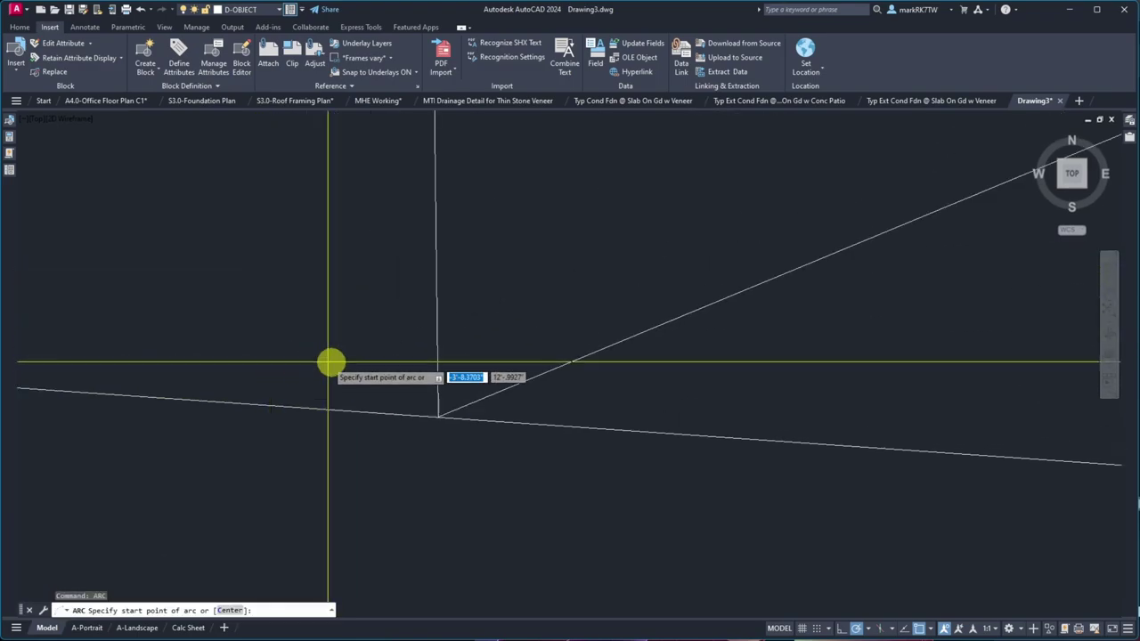
click(402, 389)
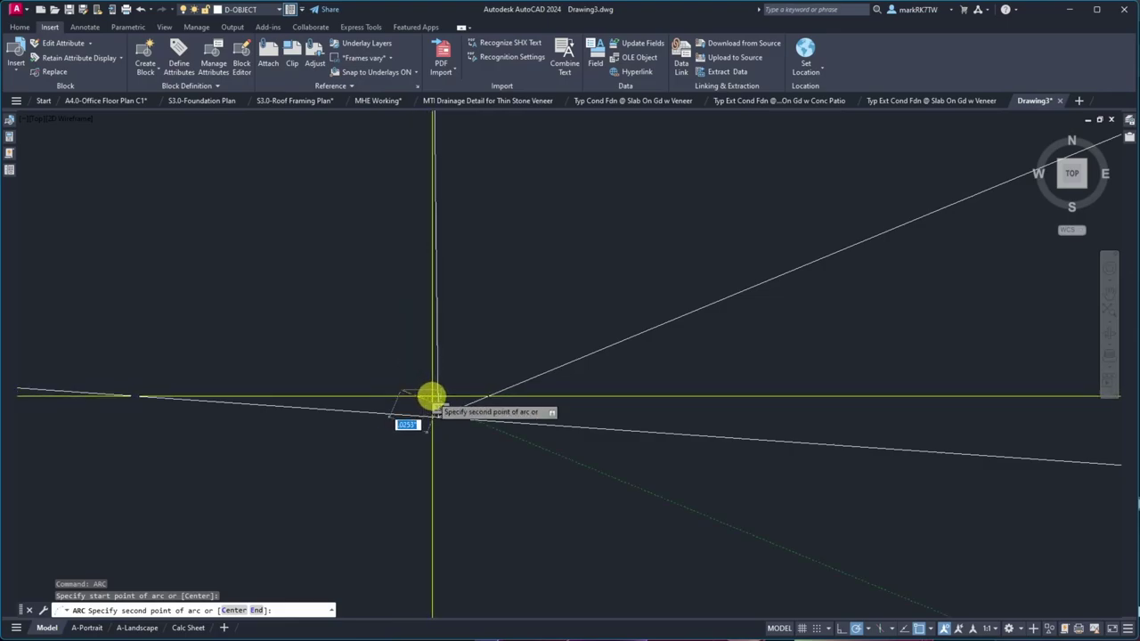
click(435, 394)
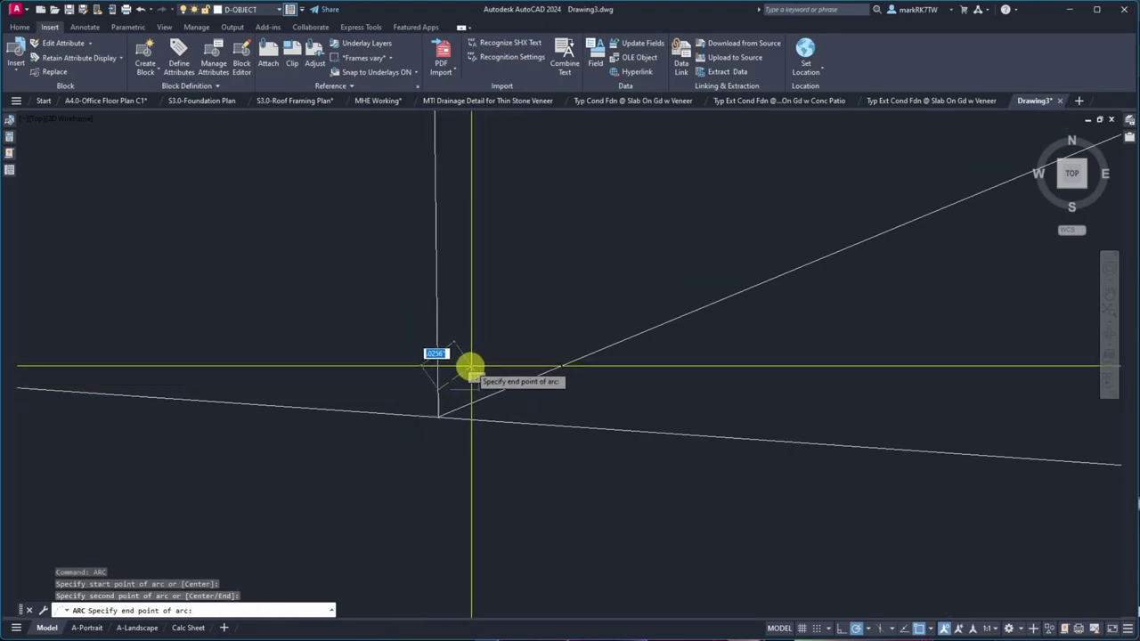
click(472, 376)
mouse_move(442, 329)
shift+middle_down()
mouse_move(442, 368)
mouse_move(420, 229)
mouse_move(458, 244)
mouse_move(449, 229)
mouse_move(437, 364)
mouse_move(433, 350)
shift+middle_up()
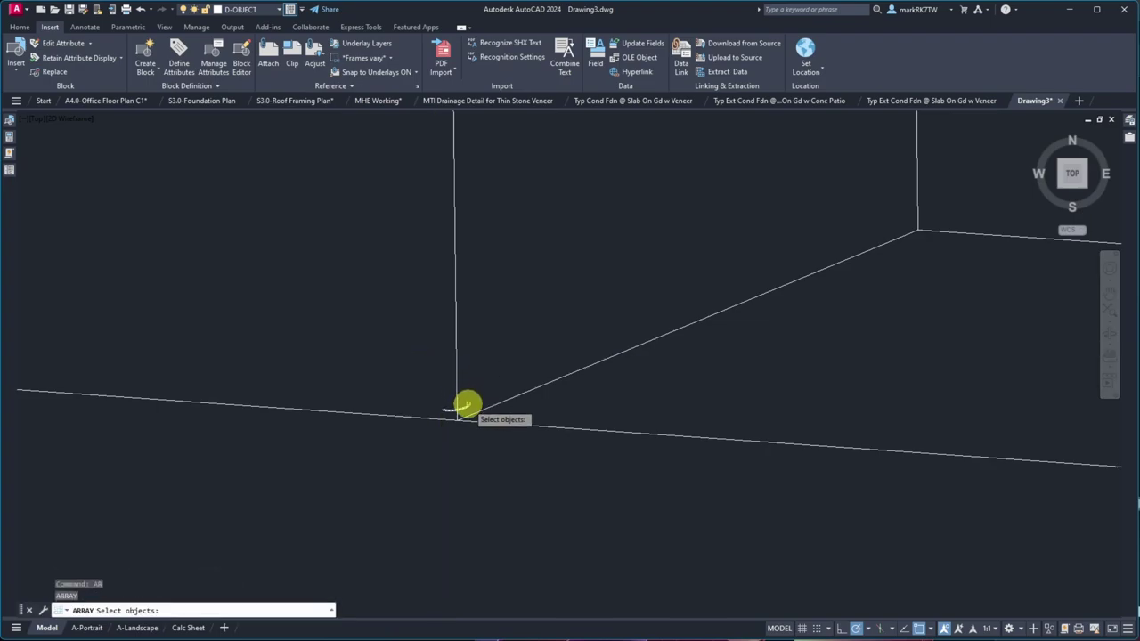
- Path-array the small arc along the vertical line, creating 21 curled hems
key(Return)
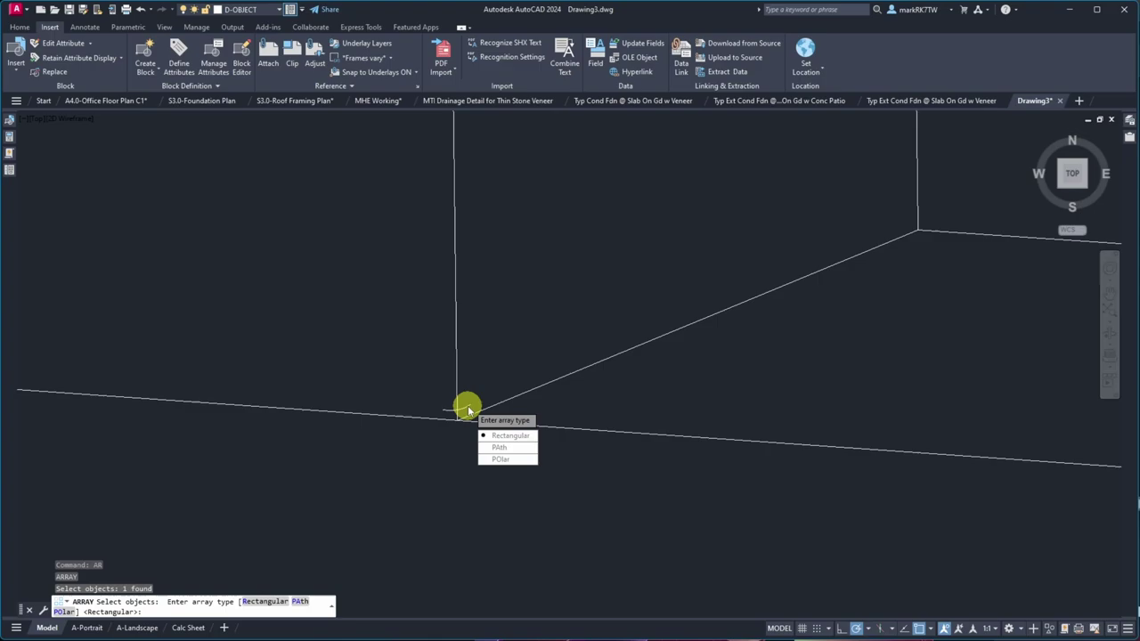
click(501, 448)
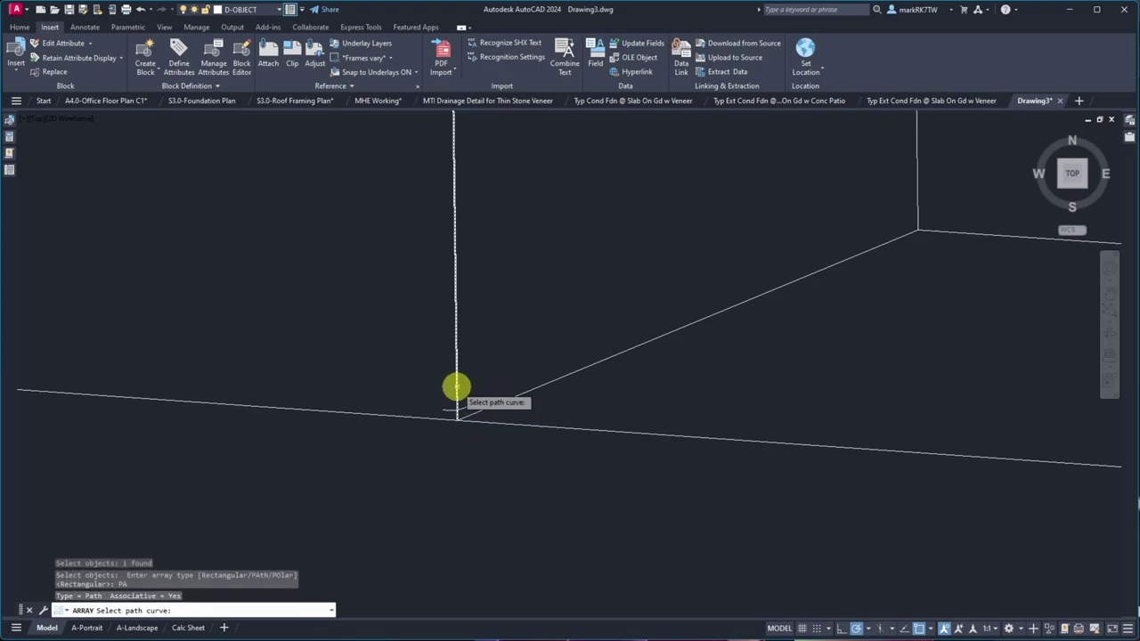
click(456, 386)
shift+middle_drag(453, 389, 326, 331)
key(Escape)
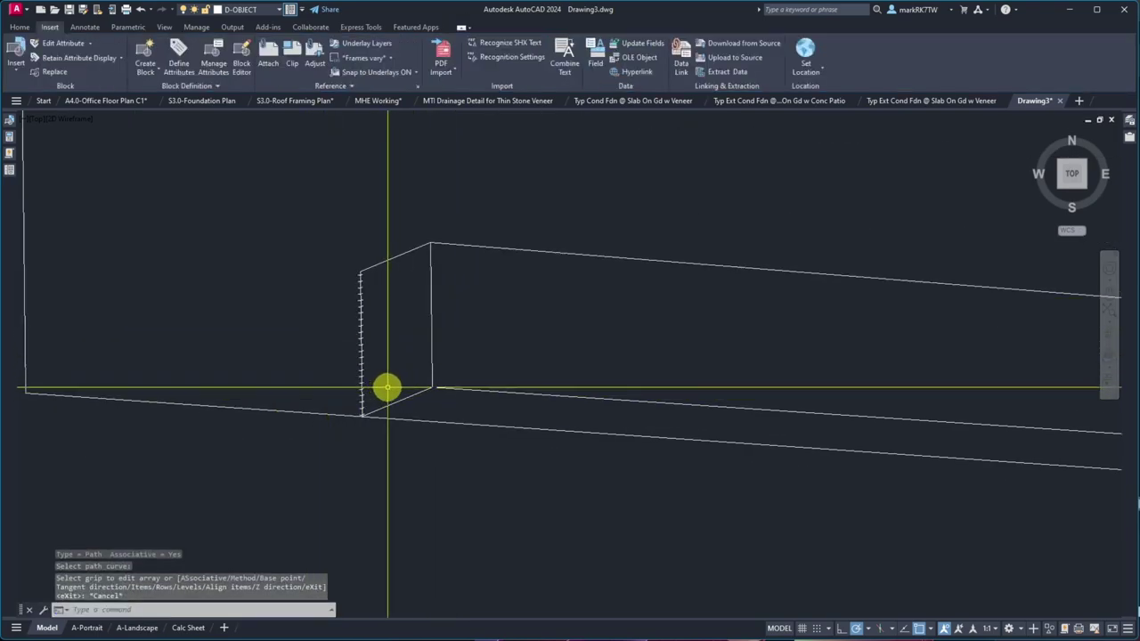
shift+middle_drag(387, 387, 283, 355)
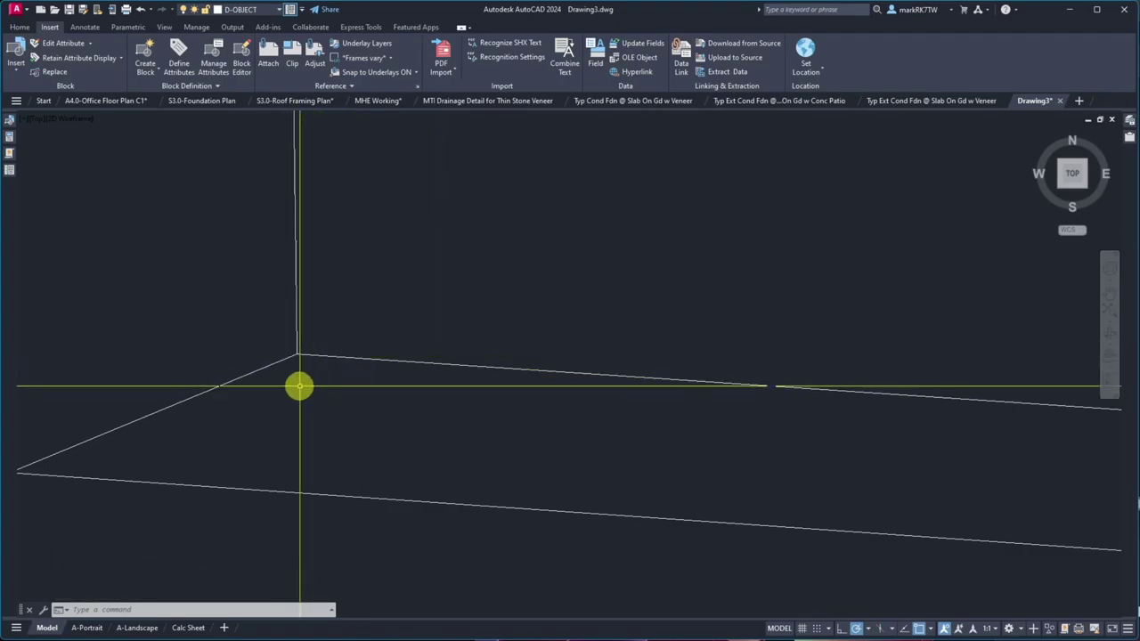
- Draw a small 3-point arc at the corner of the other vertical line
key(Return)
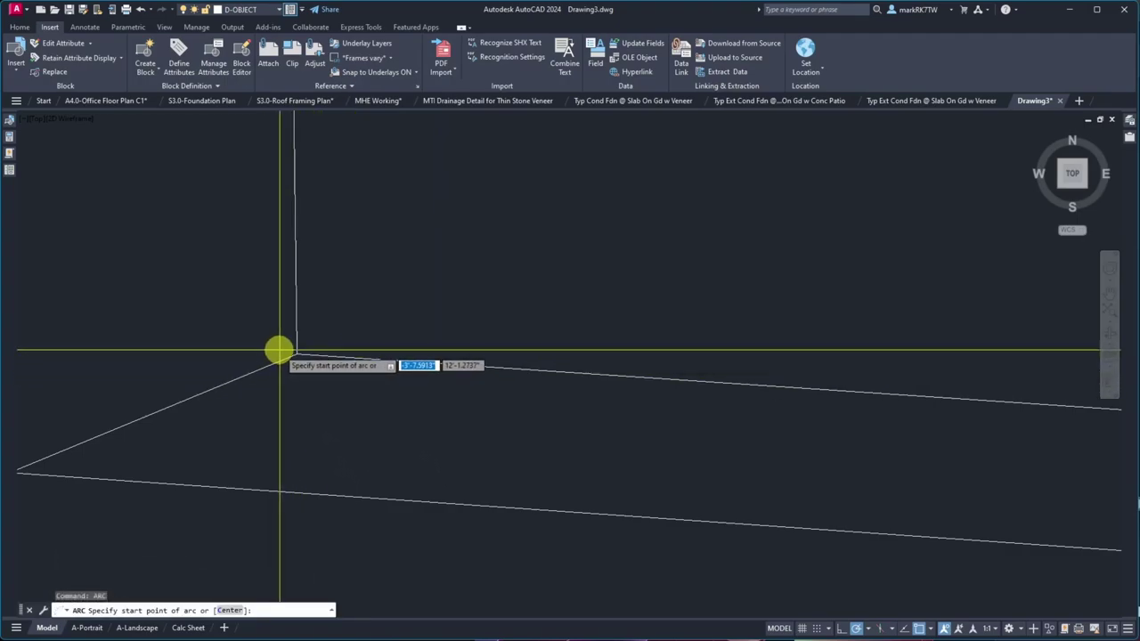
click(295, 352)
click(297, 342)
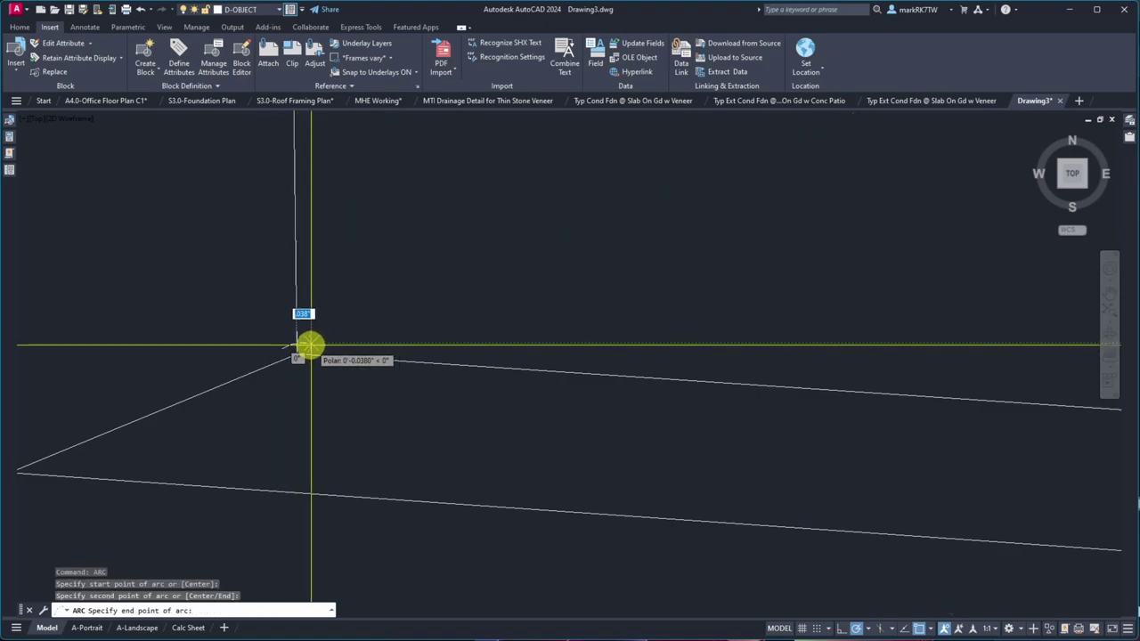
click(310, 345)
key(Return)
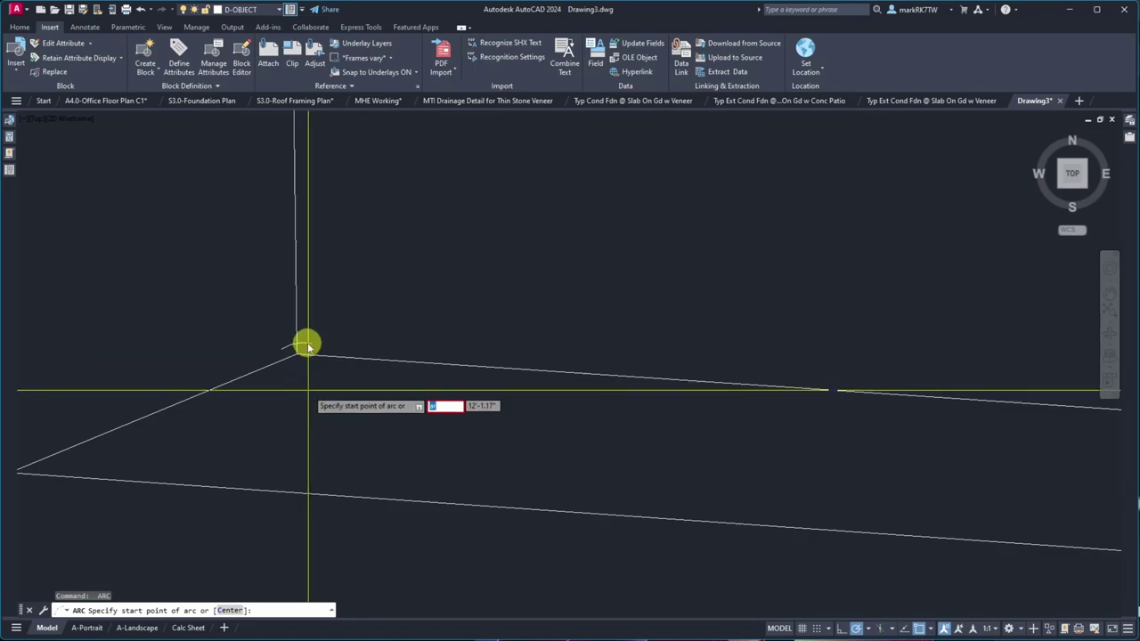
key(Escape)
- Path-array the arc up the vertical line into 14 copies, then regenerate with REA
text(ar)
key(Return)
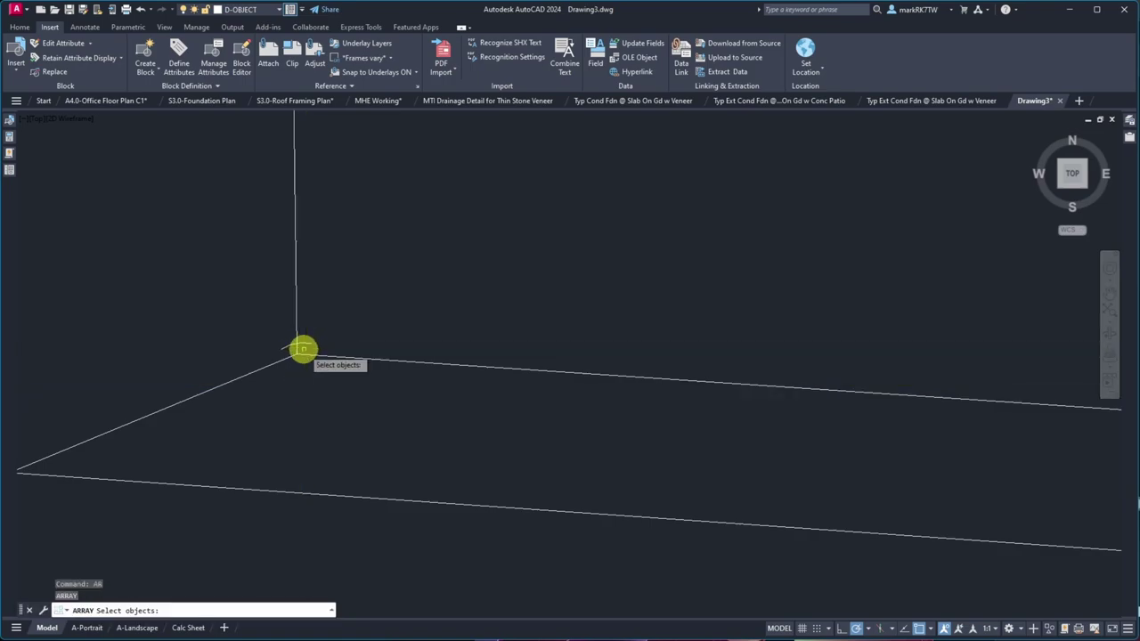
key(Return)
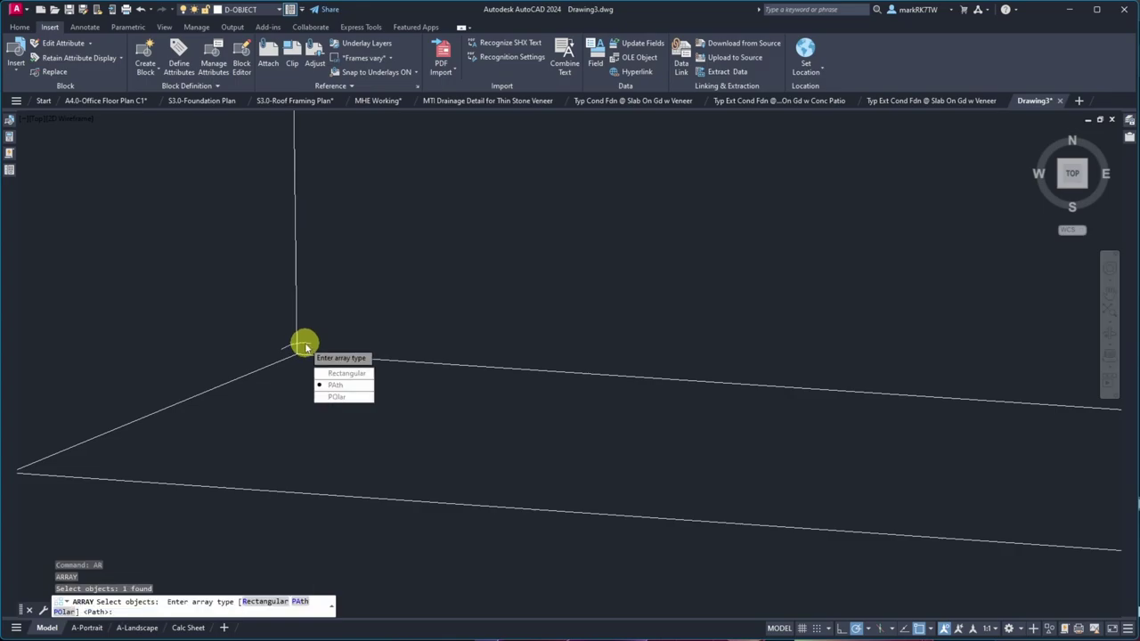
click(329, 385)
click(295, 306)
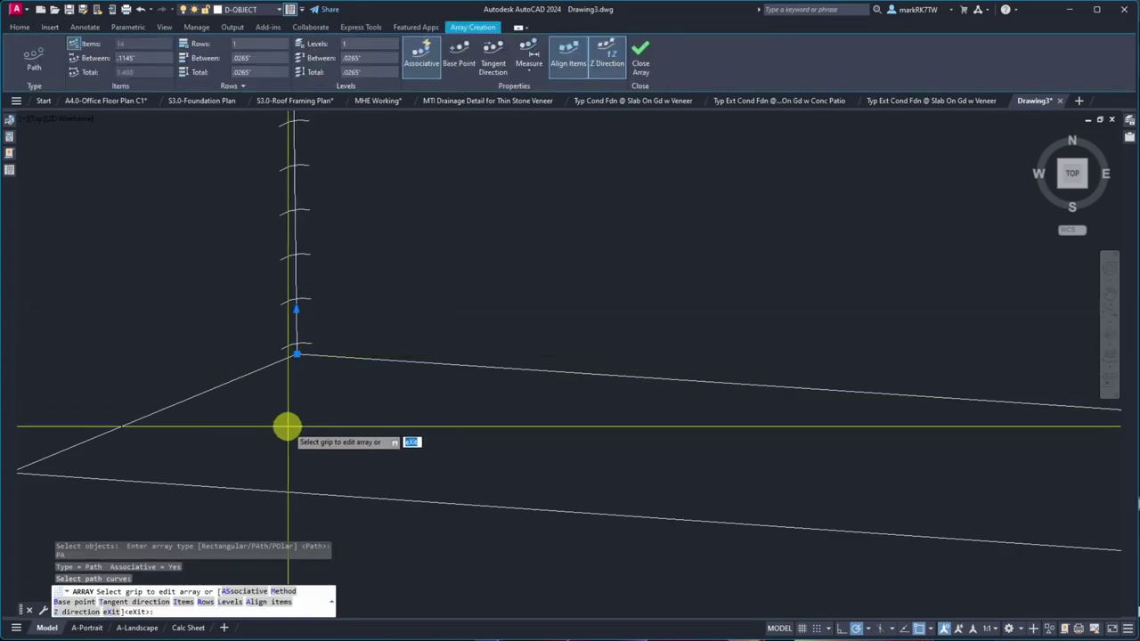
scroll(287, 430, down, 3)
scroll(305, 367, up, 6)
key(Return)
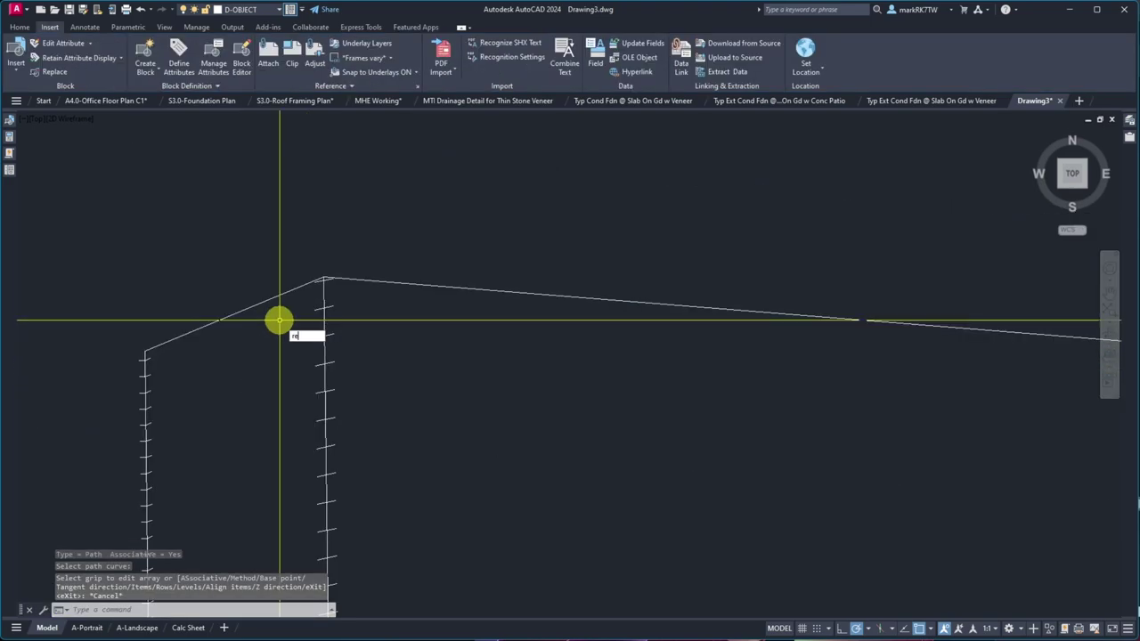
text(REA)
key(Return)
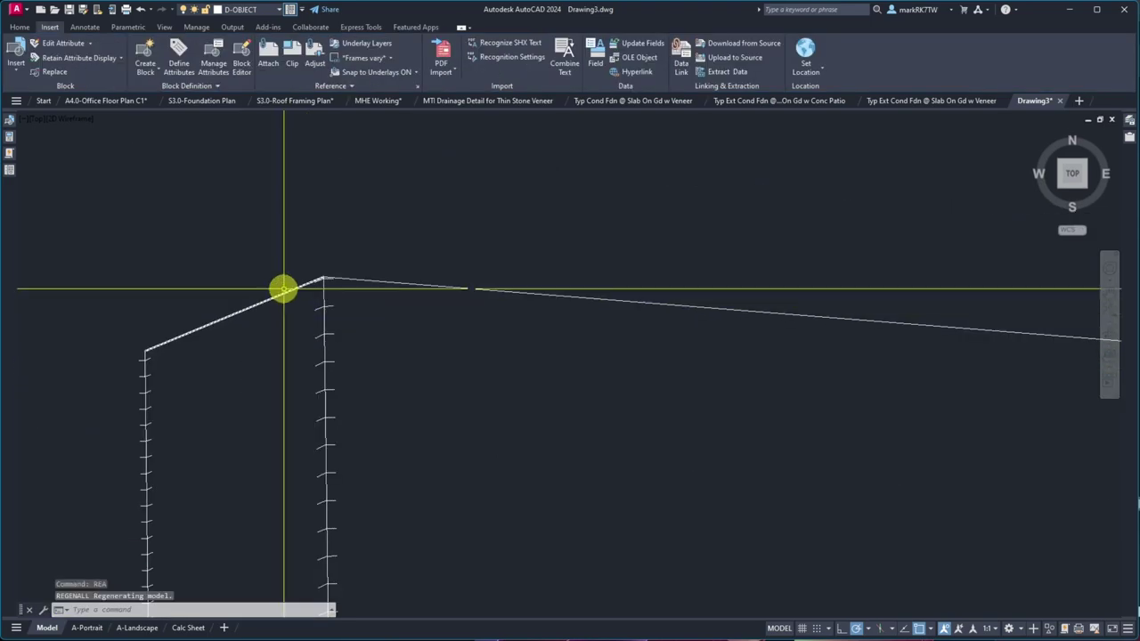
- Pan to the lower corner of arcs and regenerate so they display as smooth curves
scroll(213, 231, down, 4)
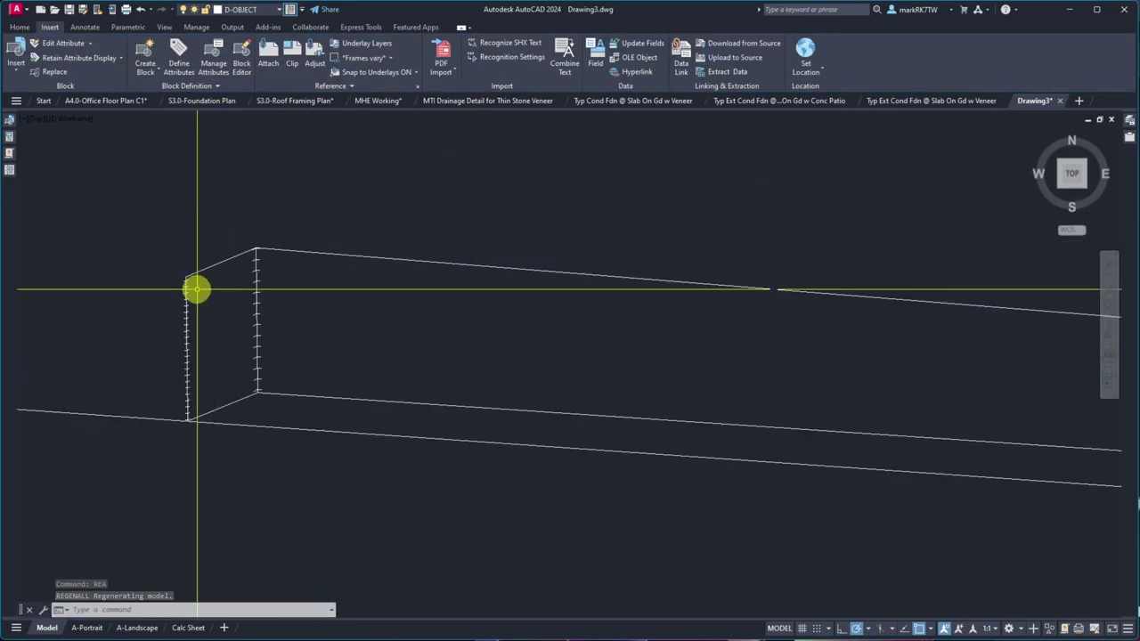
scroll(259, 256, up, 5)
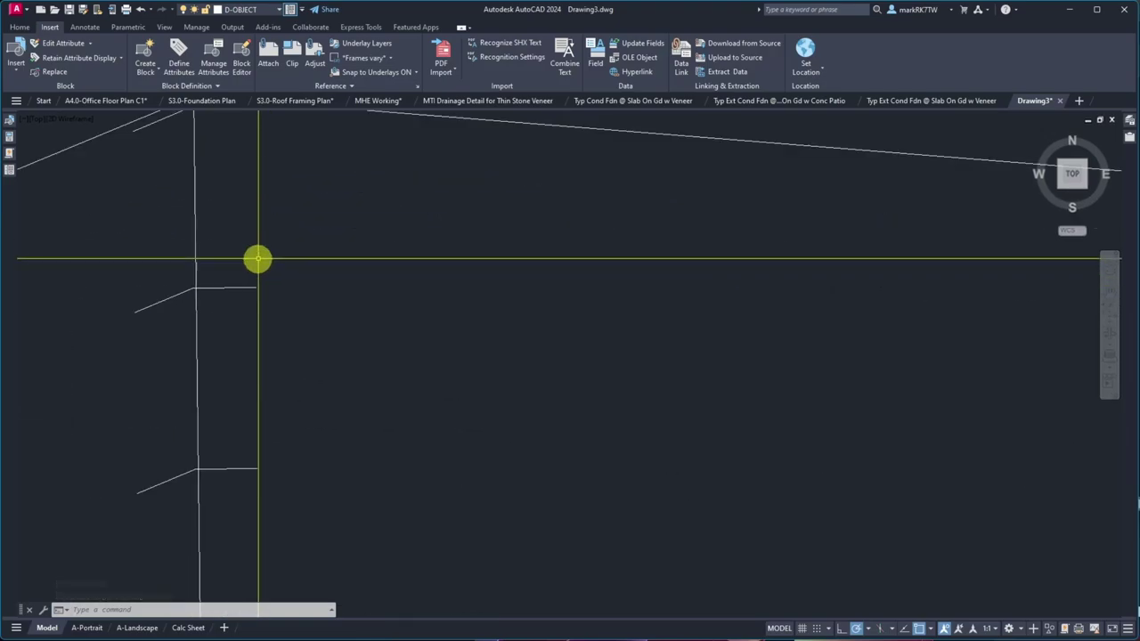
scroll(256, 259, down, 3)
scroll(248, 505, up, 4)
middle_drag(257, 131, 257, 322)
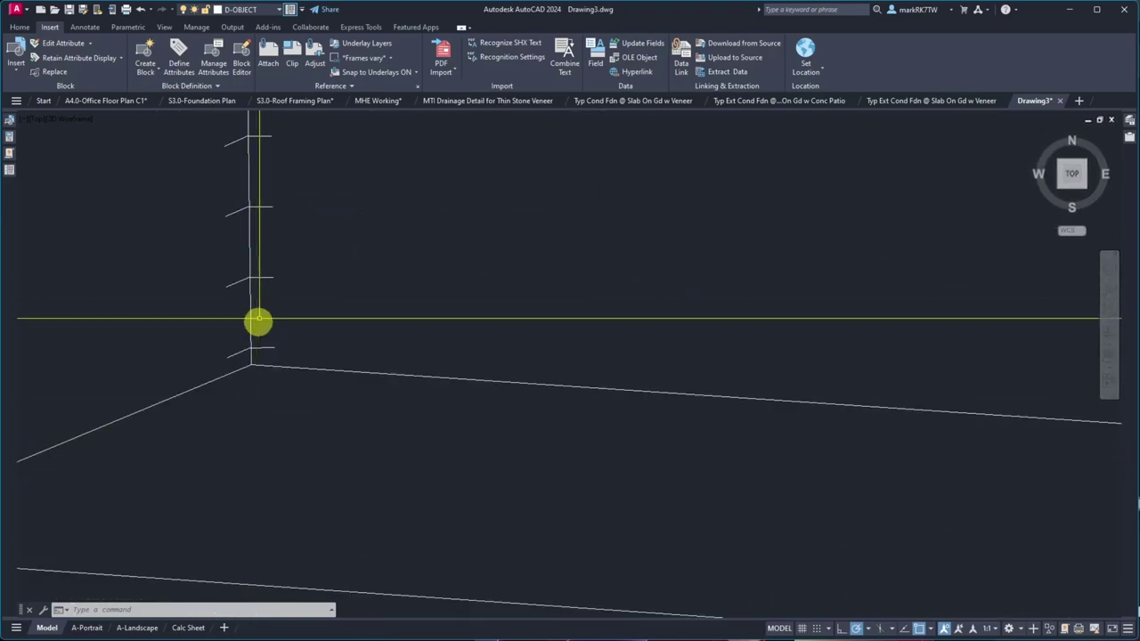
scroll(258, 311, up, 5)
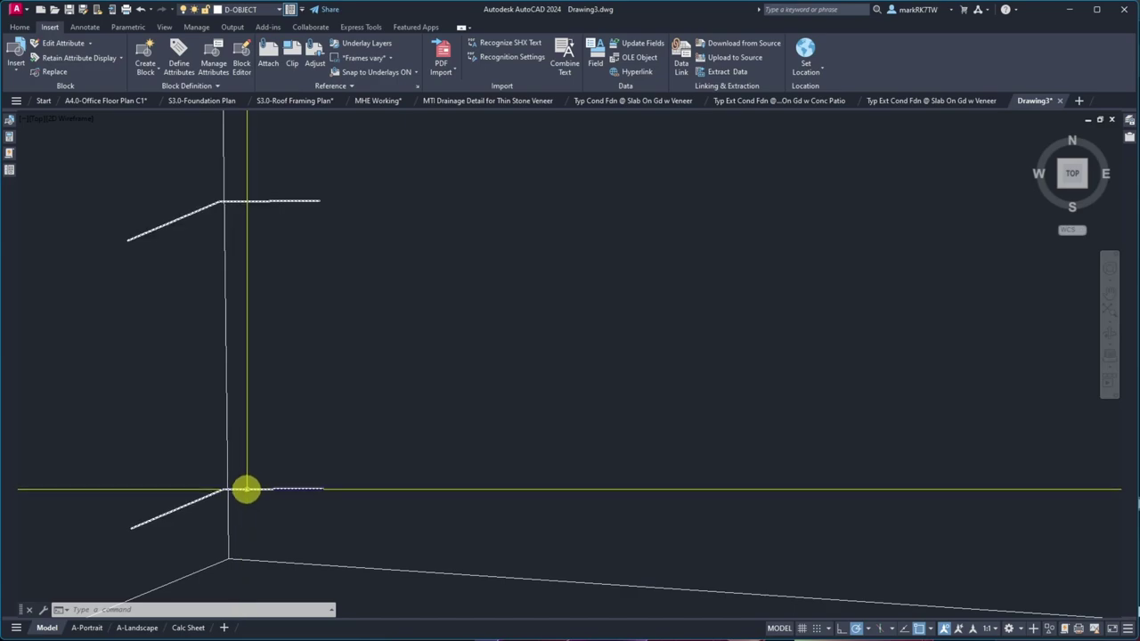
text(REA)
key(Return)
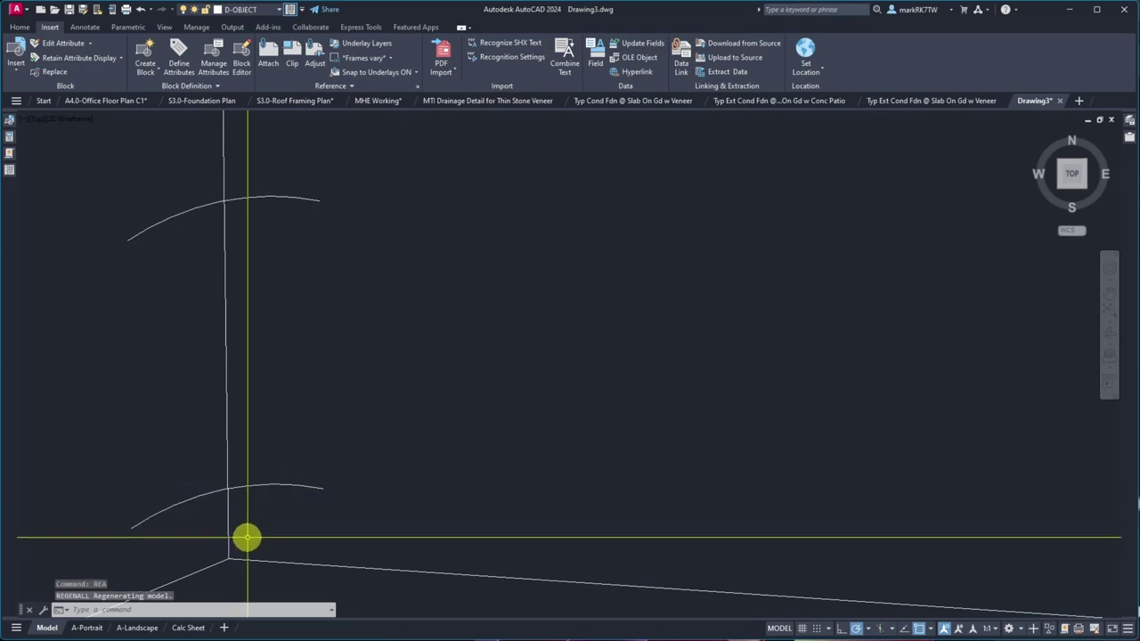
- Reshape the arc array's source arc by moving its midpoint, and save the array edit
click(230, 490)
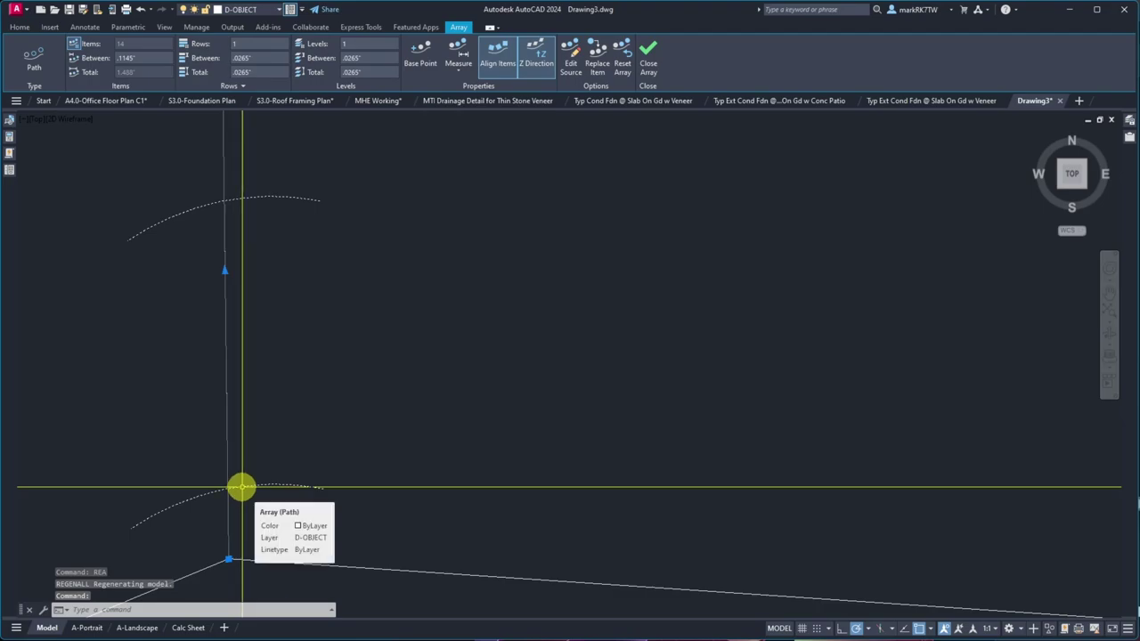
click(241, 486)
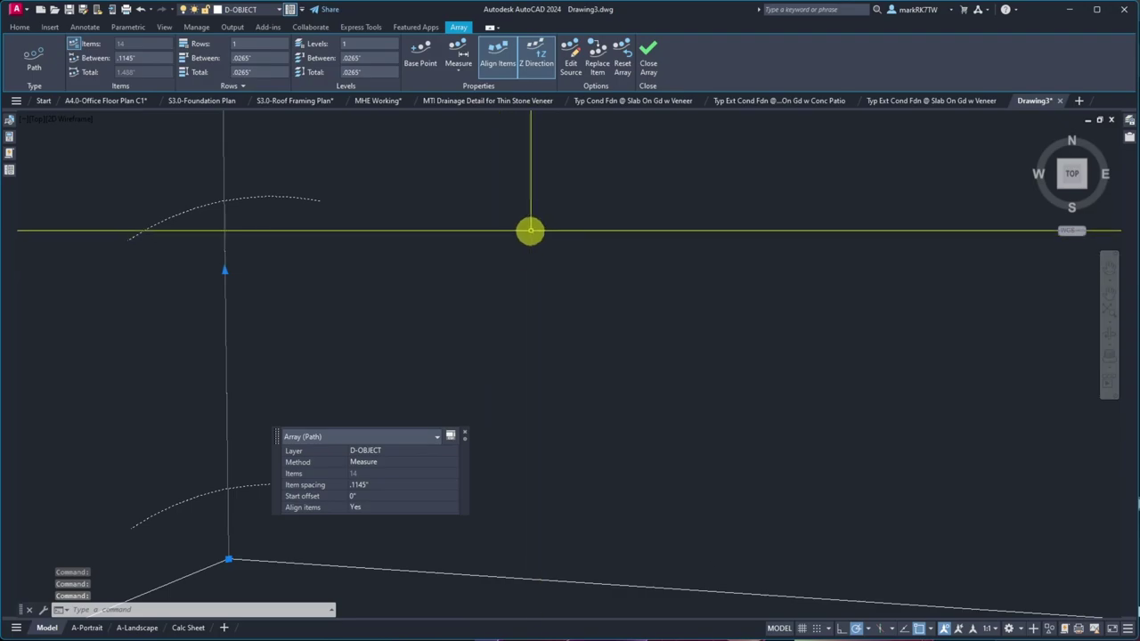
click(573, 68)
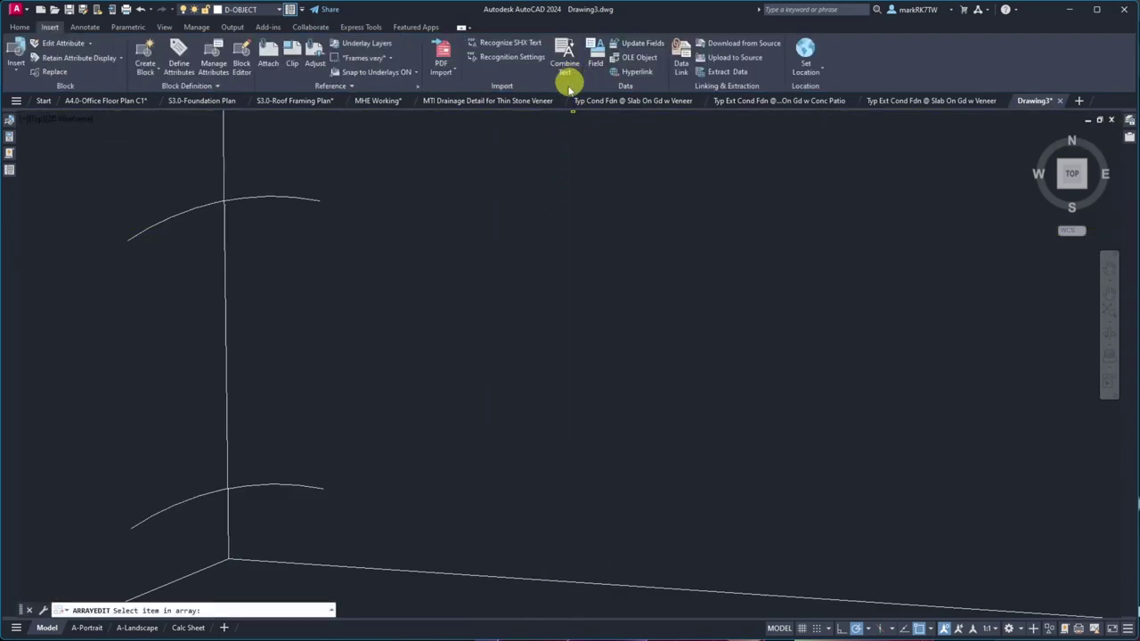
click(256, 485)
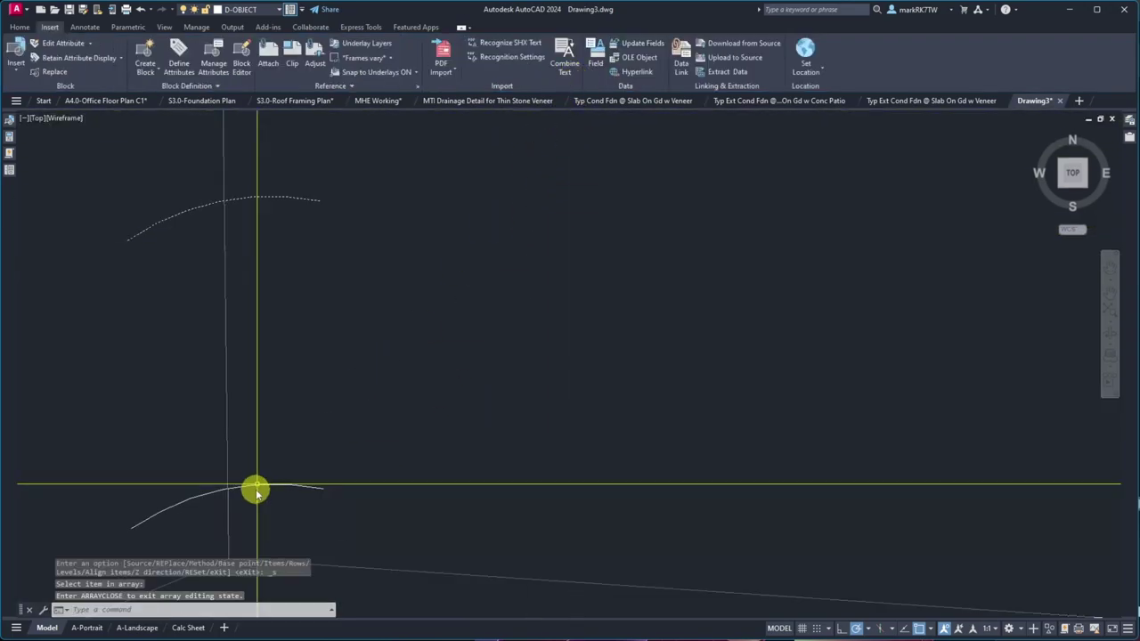
click(219, 496)
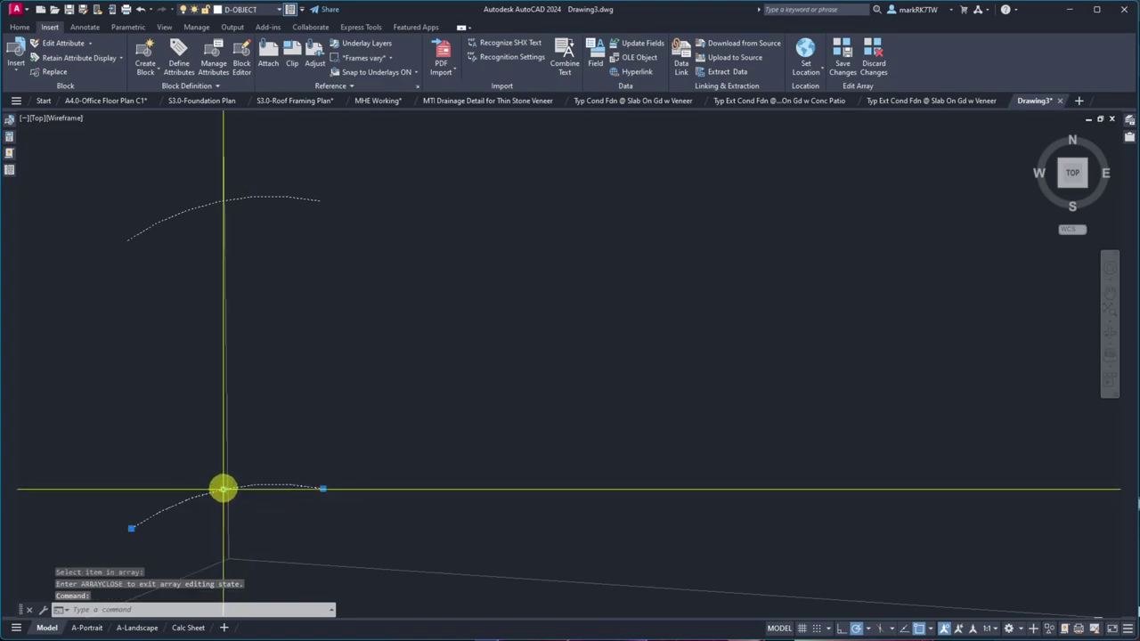
click(219, 479)
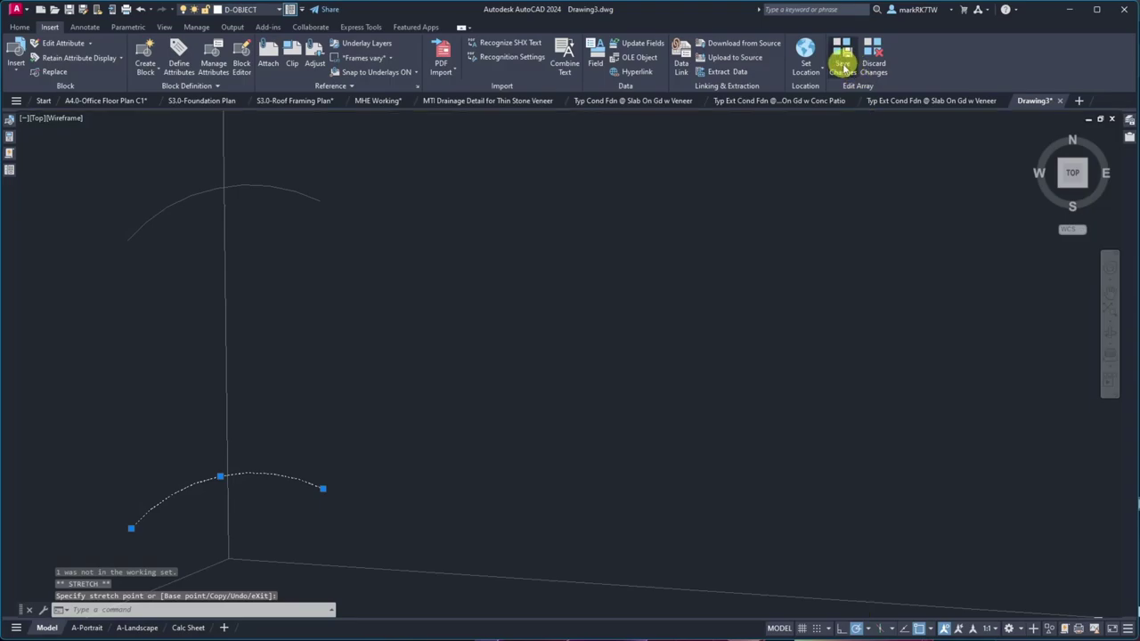
click(842, 64)
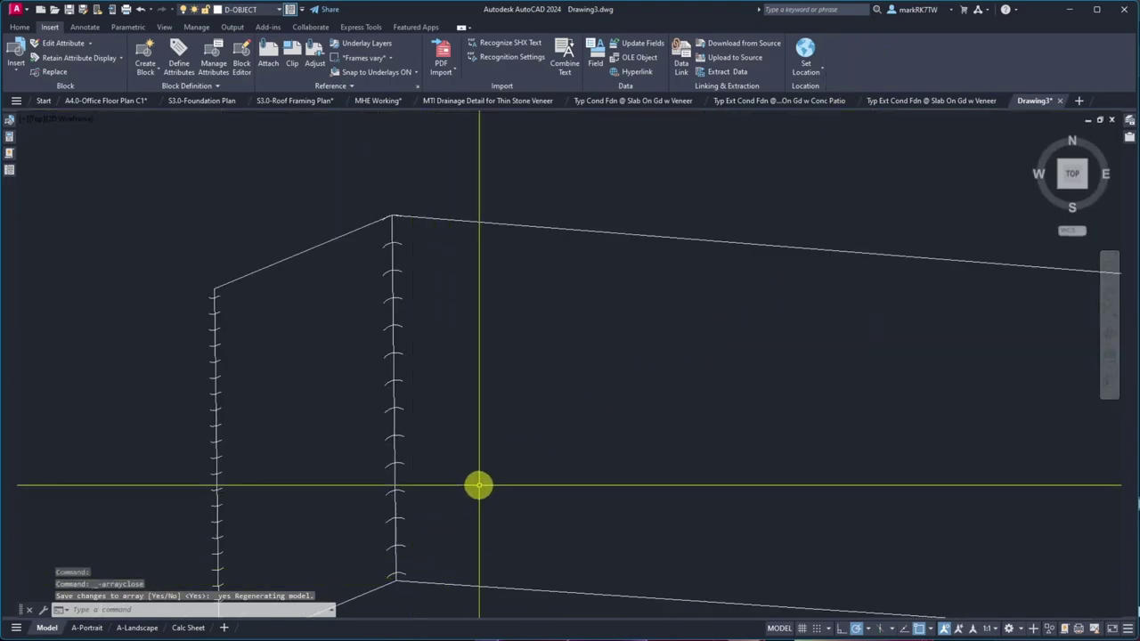
text(rea)
key(Return)
- Clear the selection and select the vertical tick-mark path array
scroll(350, 400, down, 2)
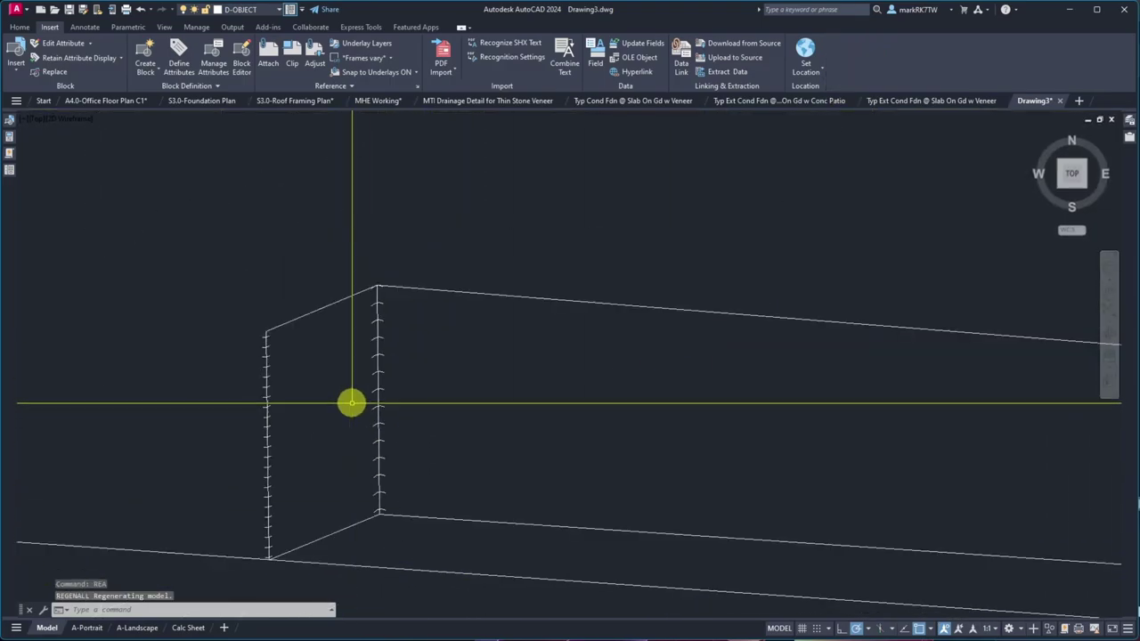
scroll(250, 440, down, 2)
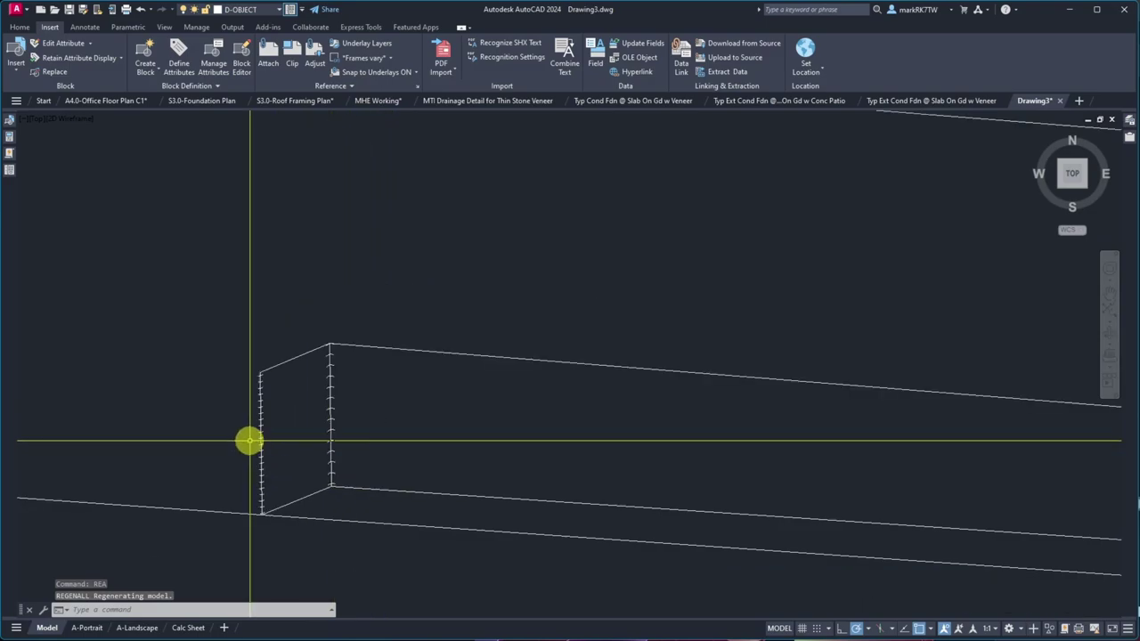
scroll(326, 392, up, 6)
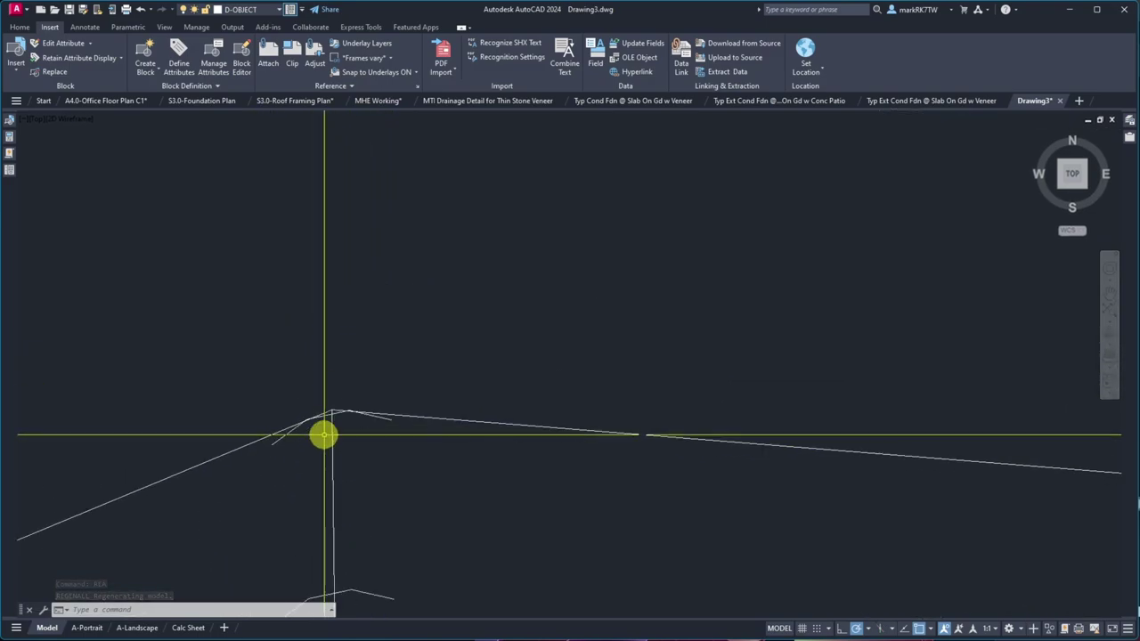
scroll(339, 400, down, 3)
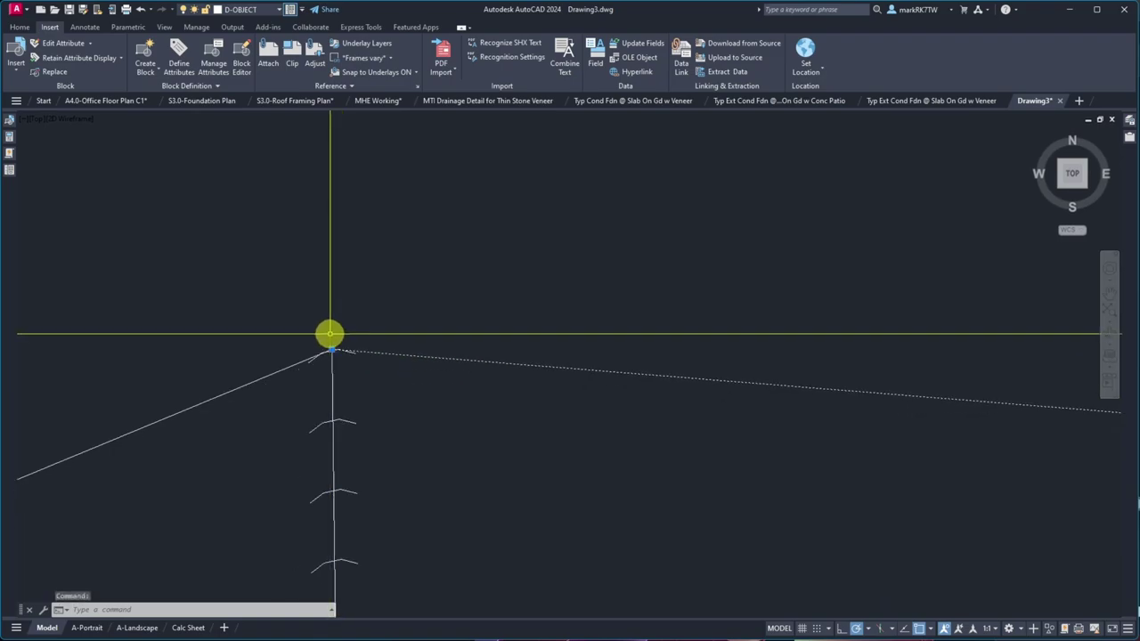
key(Escape)
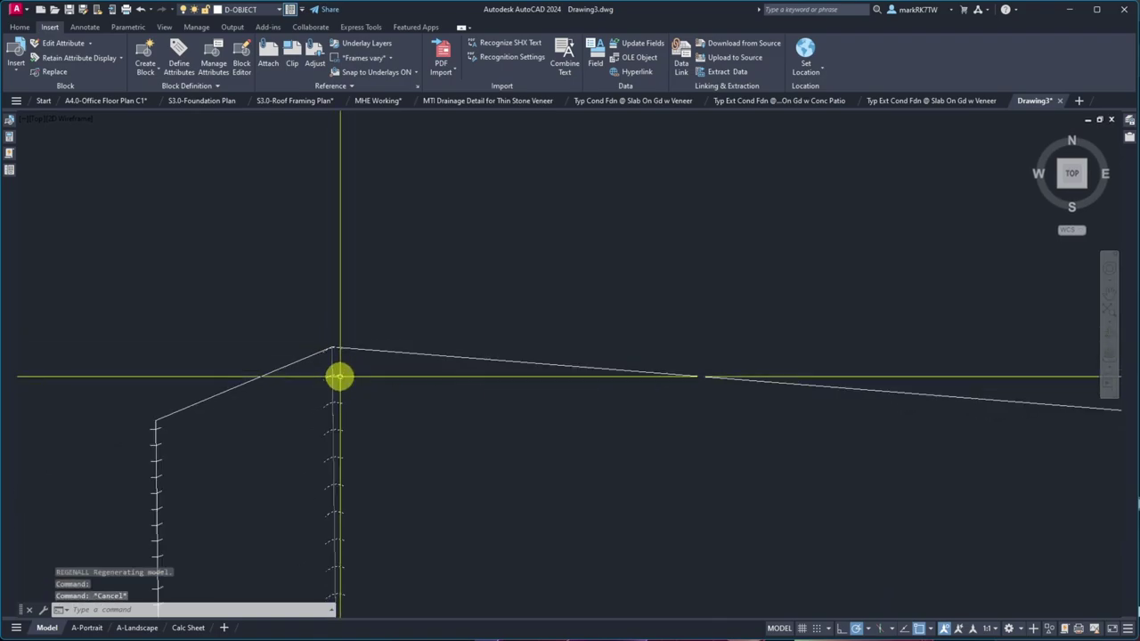
click(336, 377)
scroll(303, 330, down, 3)
scroll(316, 458, up, 3)
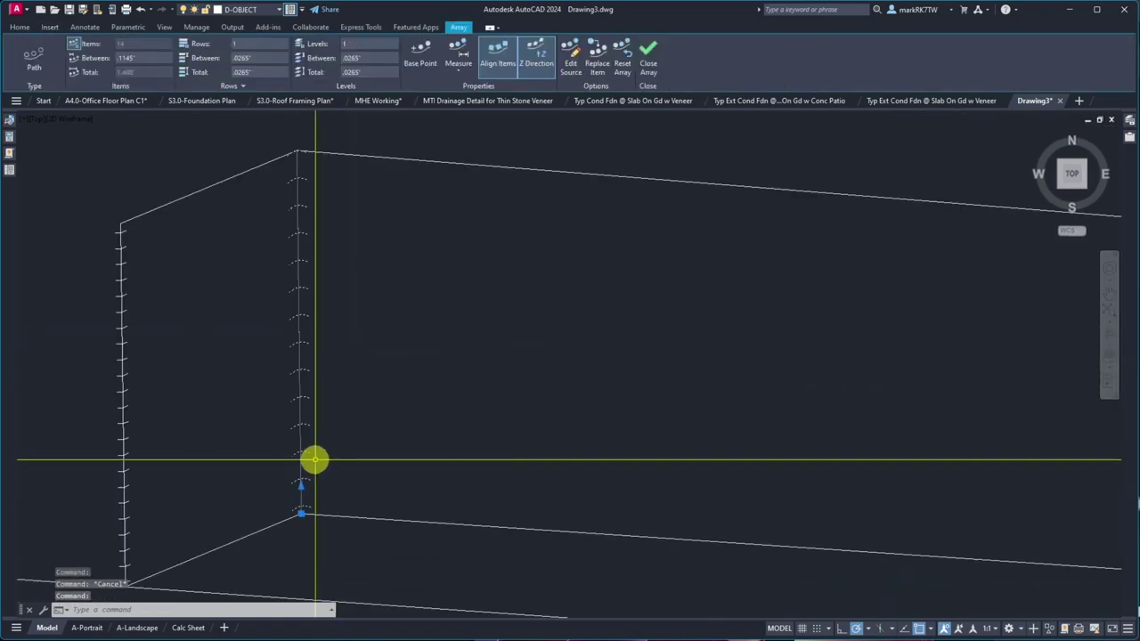
- Drag the spacing grip to tighten tick spacing to .0997", giving 16 ticks
click(301, 485)
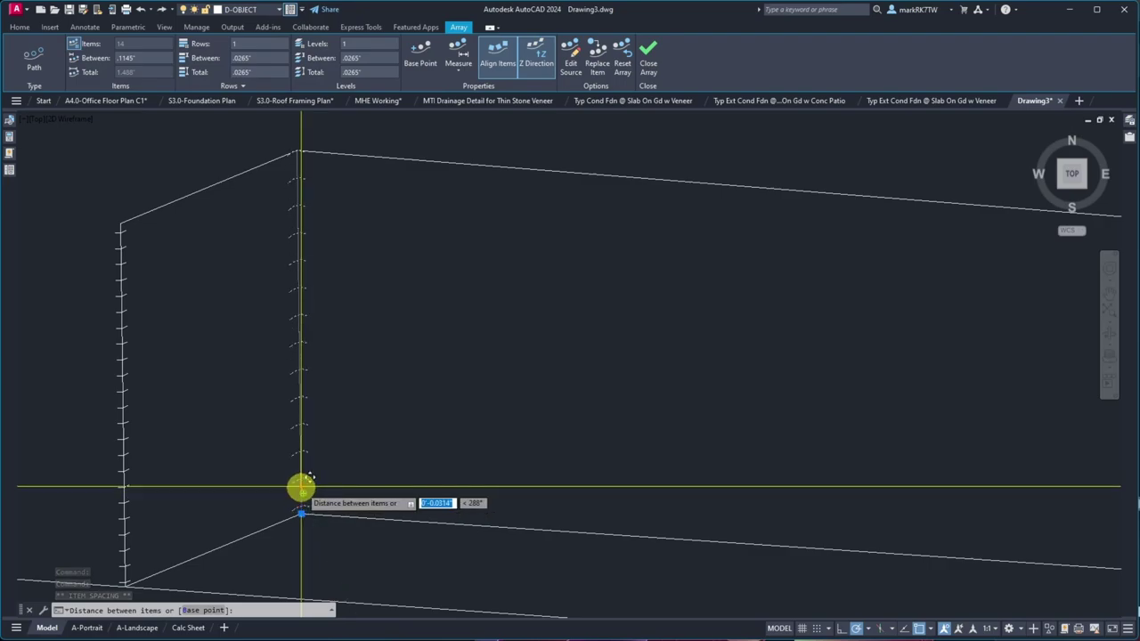
scroll(301, 485, up, 4)
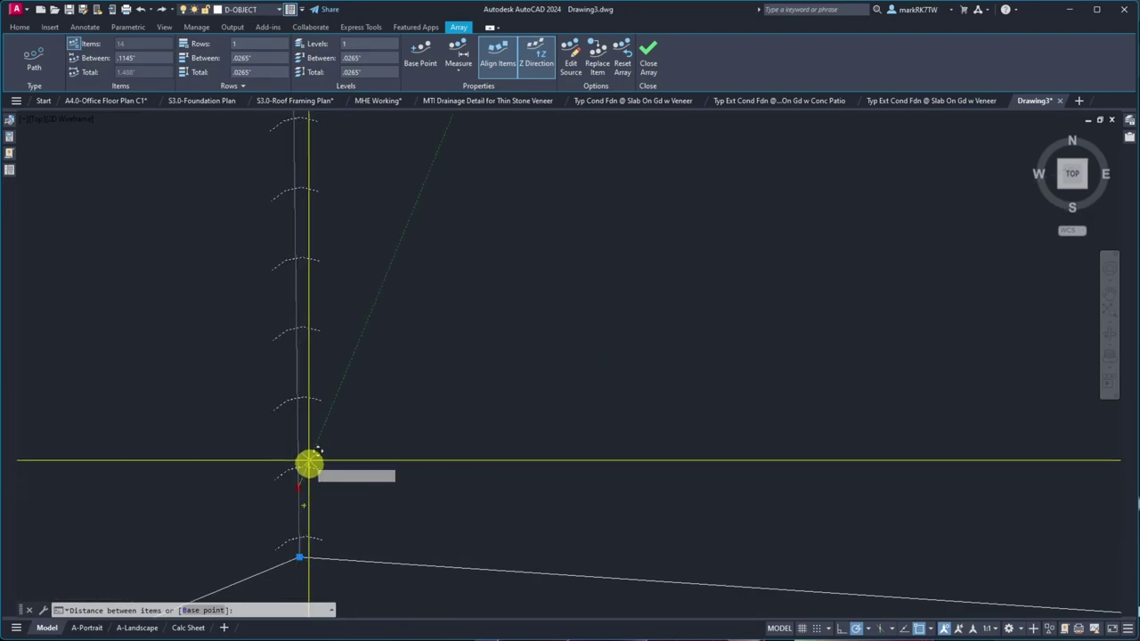
click(299, 497)
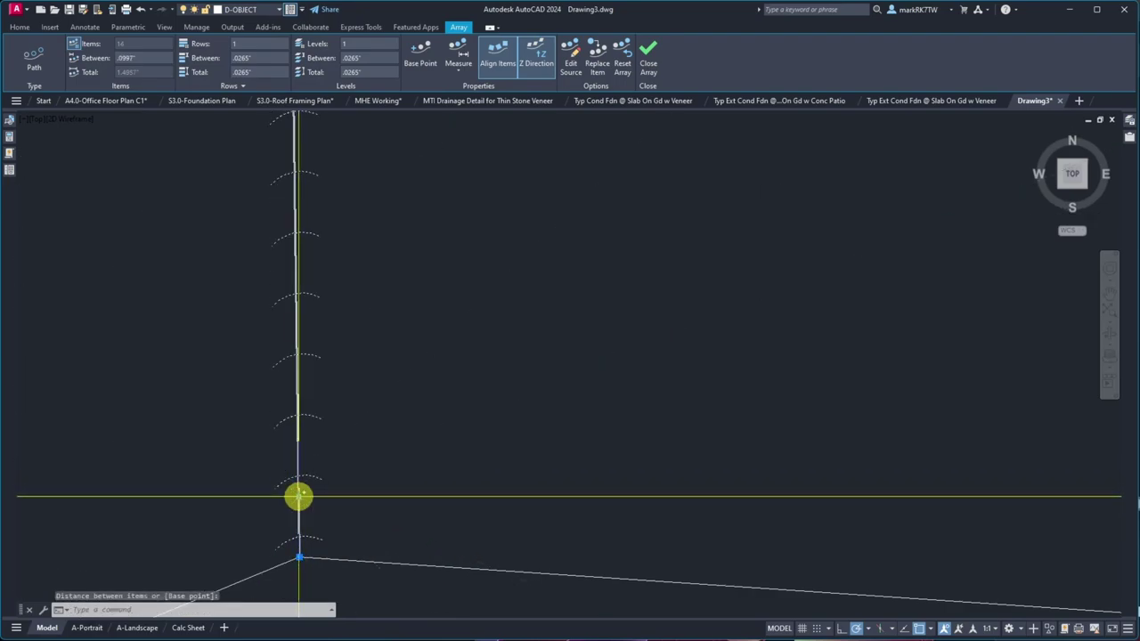
scroll(314, 518, down, 4)
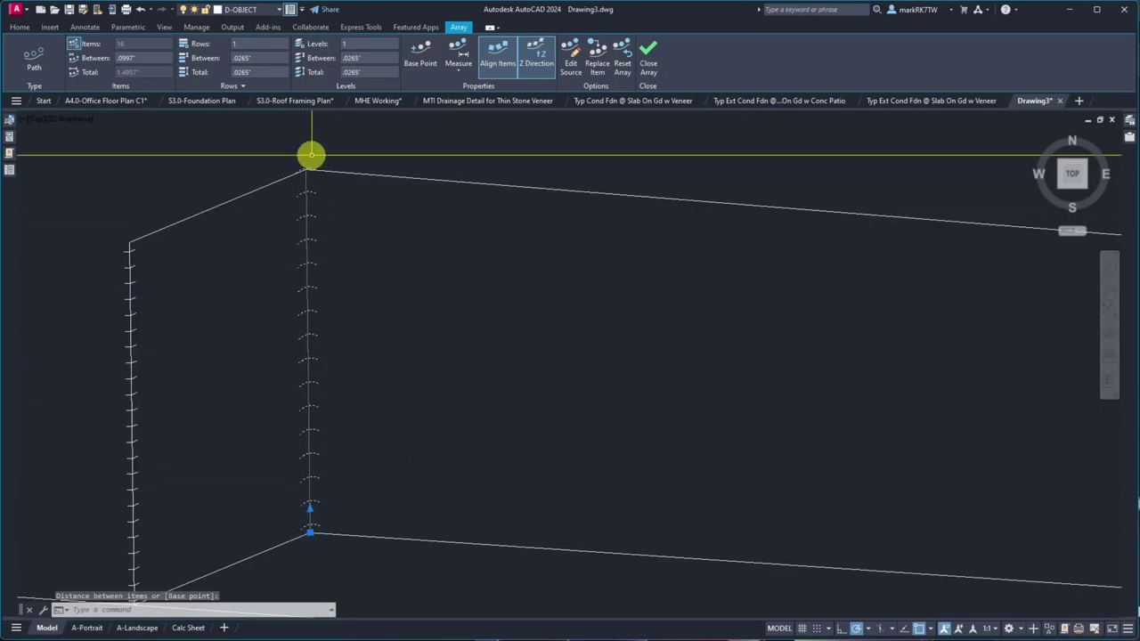
scroll(310, 157, up, 3)
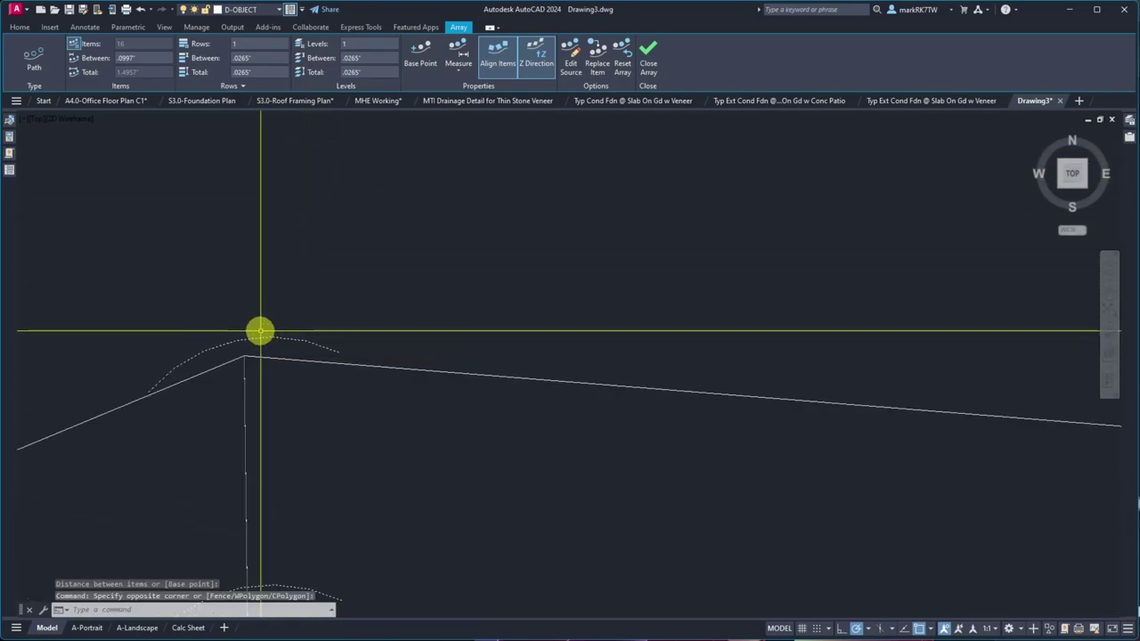
- Deselect the array, reselect it with a window, and pan toward the array corner
click(311, 170)
key(Escape)
click(272, 331)
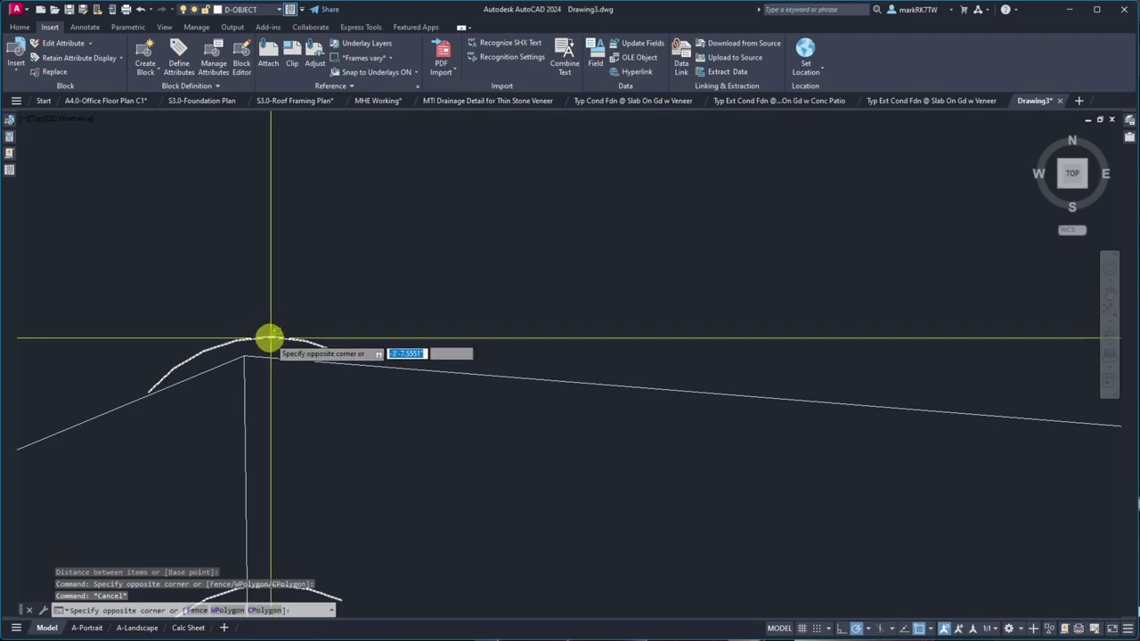
click(269, 338)
scroll(301, 359, down, 2)
scroll(300, 357, down, 1)
middle_drag(300, 356, 288, 476)
scroll(290, 479, up, 2)
scroll(290, 480, up, 4)
scroll(292, 477, down, 10)
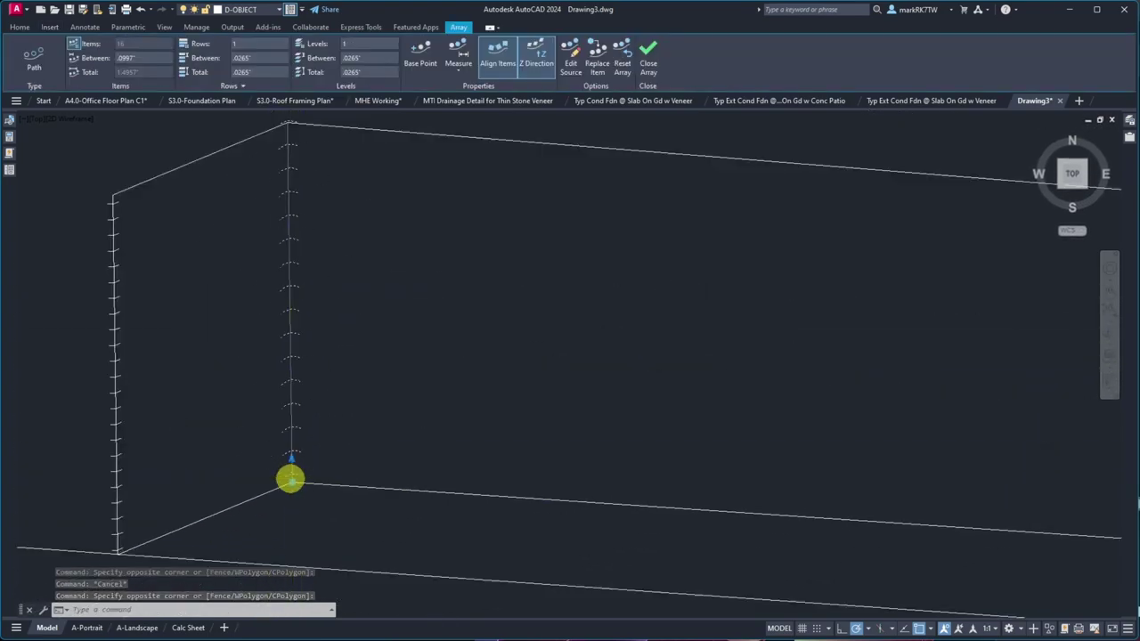
scroll(330, 440, up, 5)
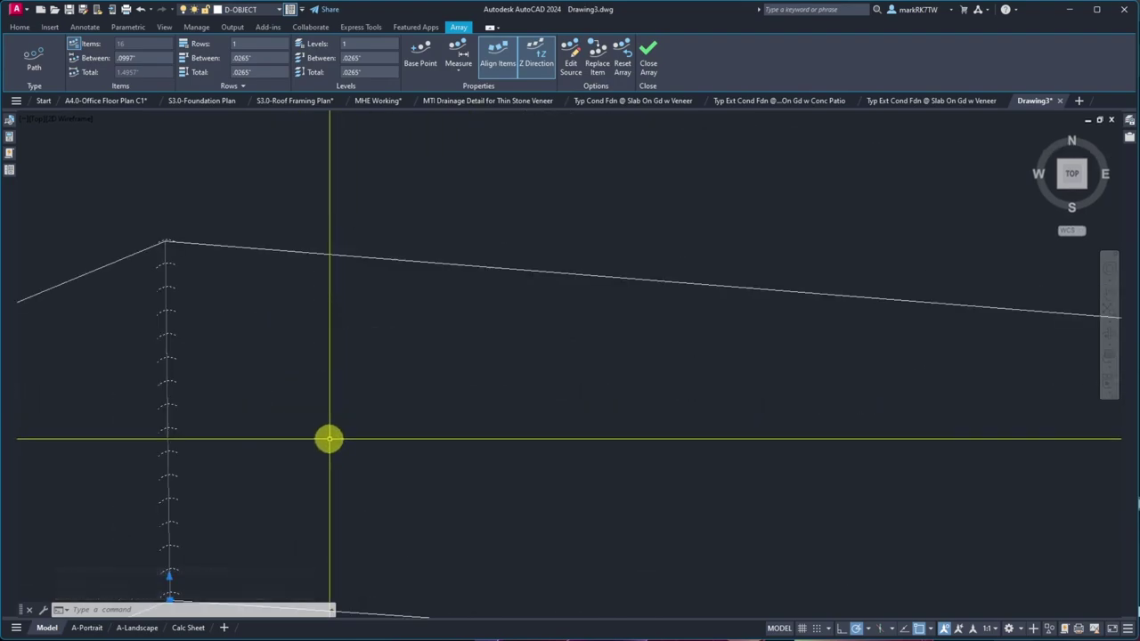
scroll(348, 183, up, 3)
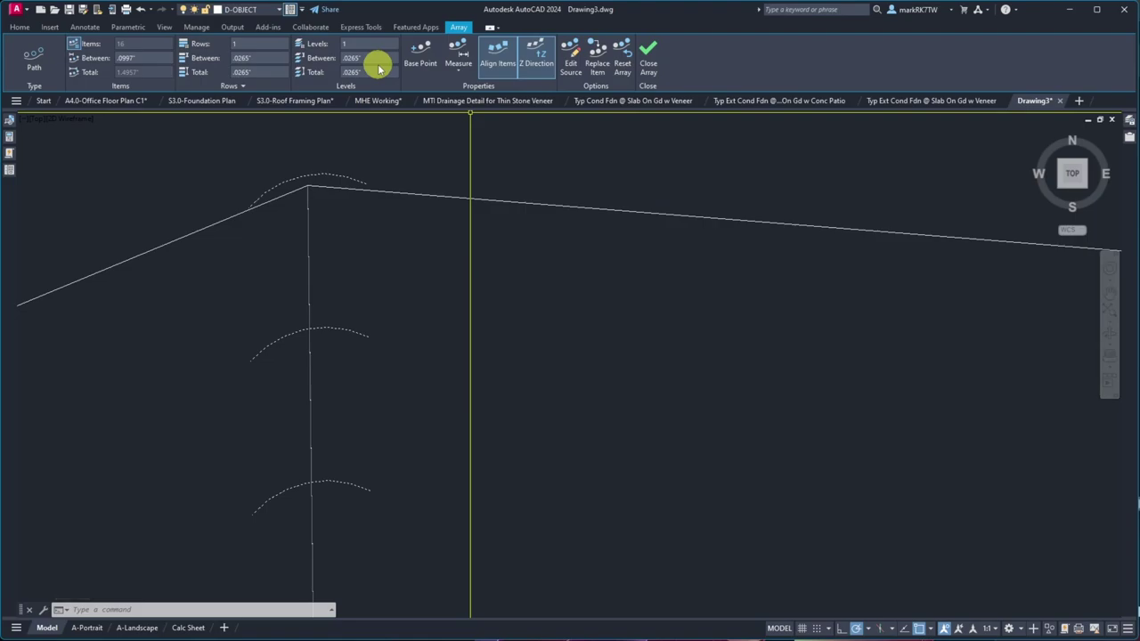
- Set the tick-mark array's Between spacing to .09", giving 17 arcs totalling 1.44"
click(128, 57)
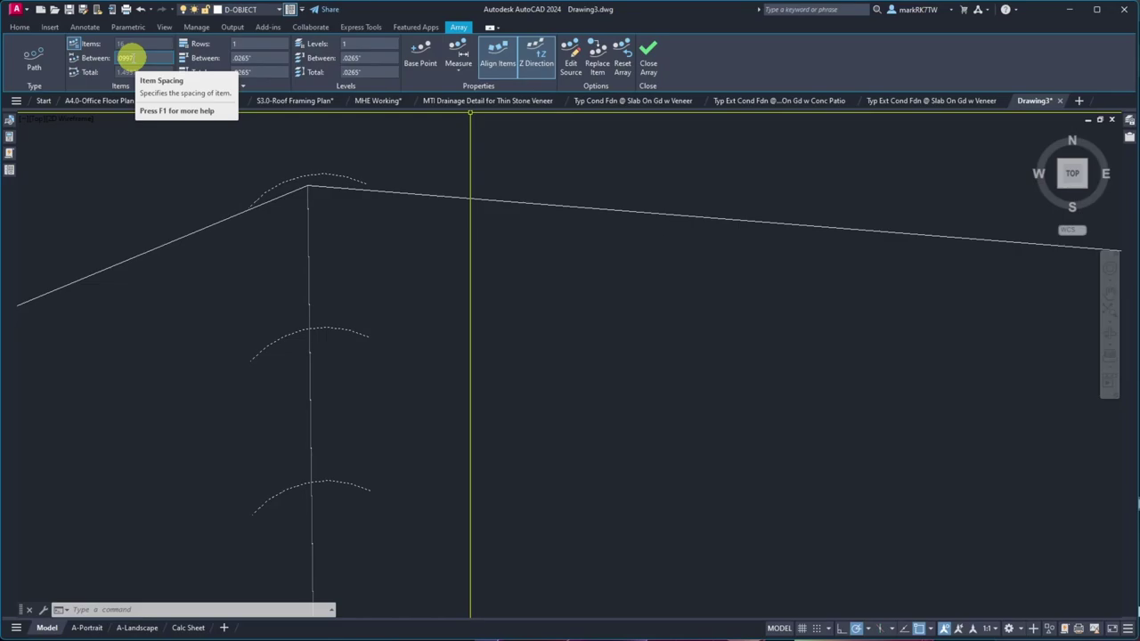
click(124, 59)
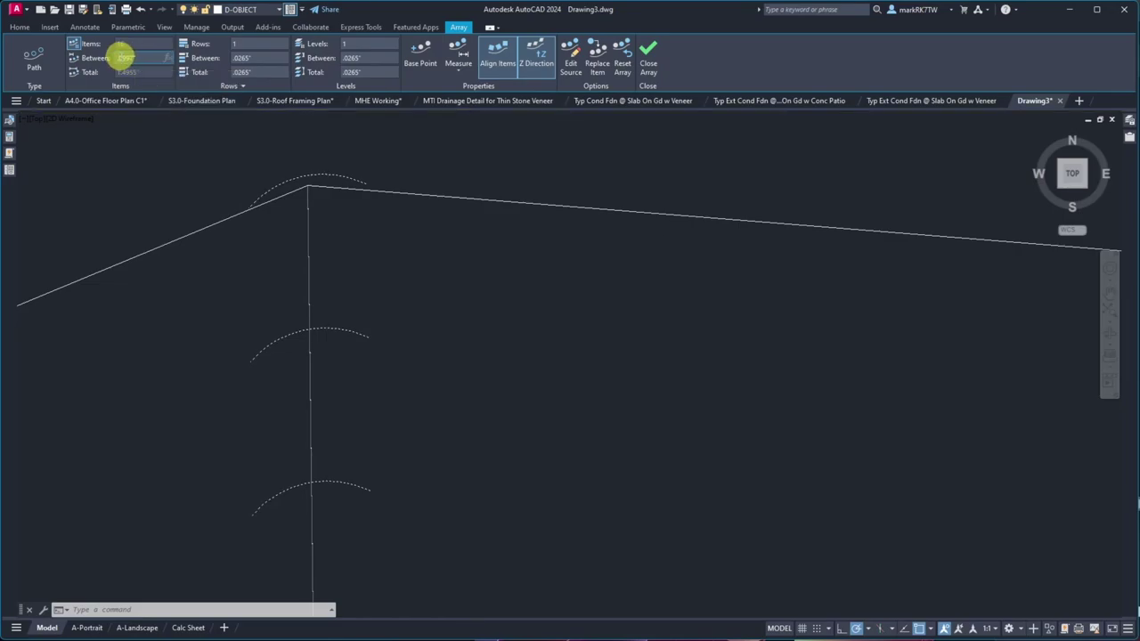
click(197, 168)
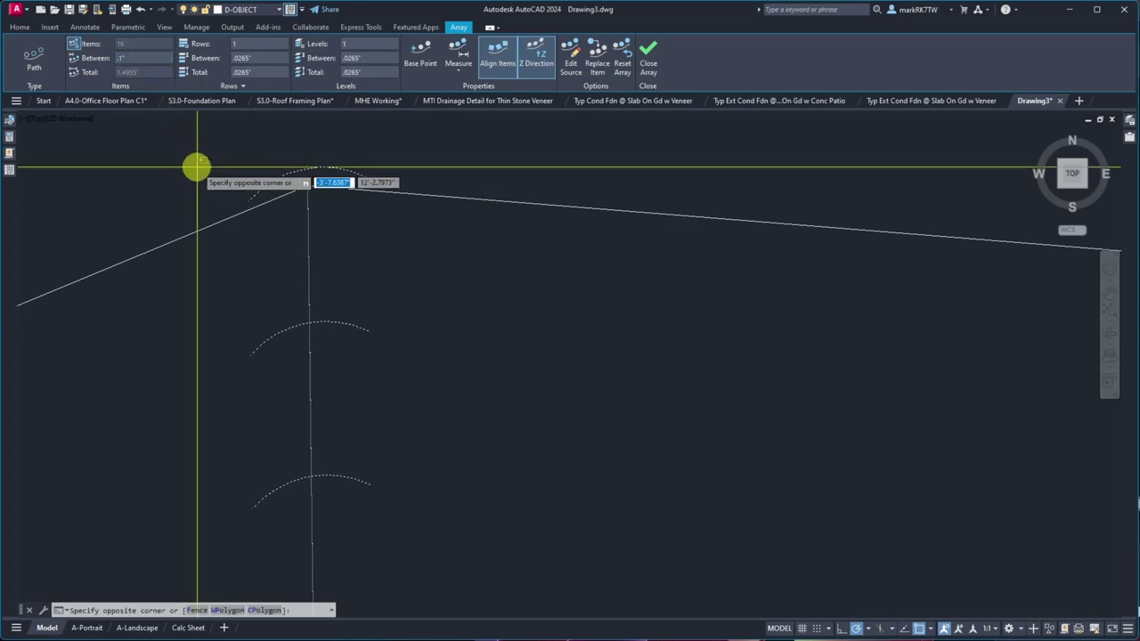
click(111, 144)
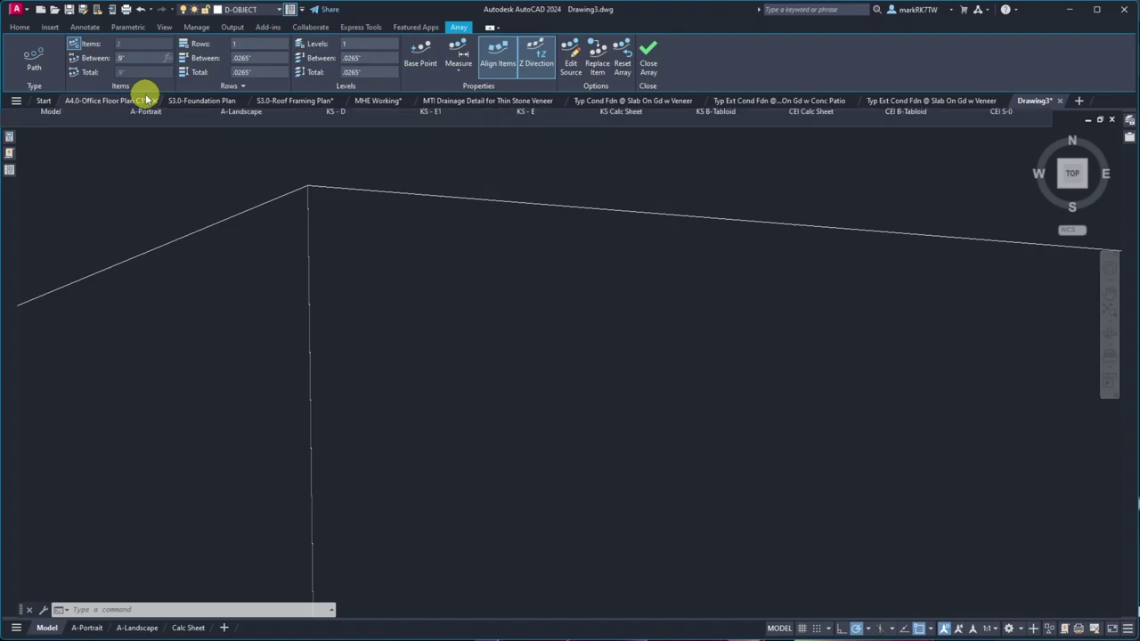
mouse_move(146, 100)
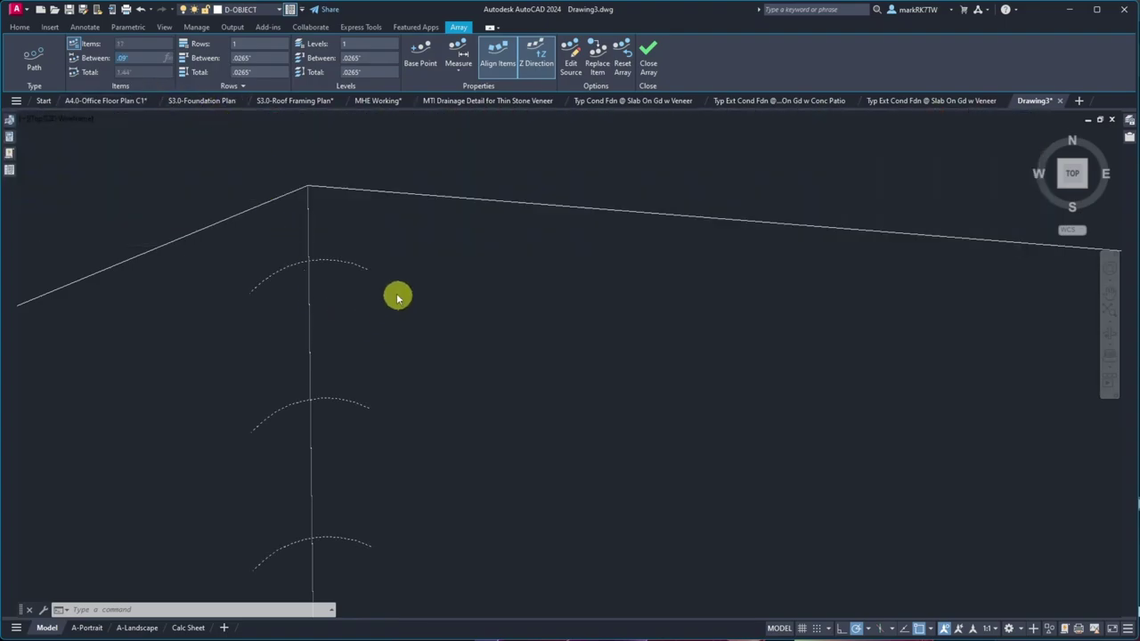
mouse_move(298, 235)
shift+middle_down()
mouse_move(297, 318)
mouse_move(313, 240)
mouse_move(305, 279)
mouse_move(267, 219)
mouse_move(361, 343)
mouse_move(282, 336)
mouse_move(751, 336)
shift+middle_up()
scroll(751, 337, up, 8)
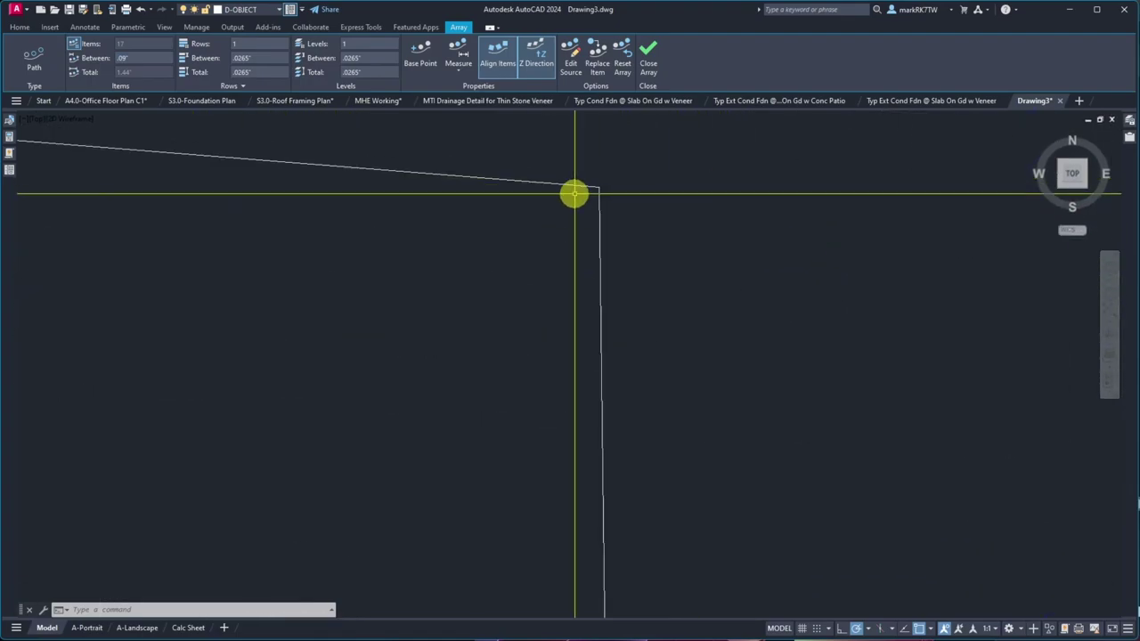
- Measure the corner gap between the sloped line end and the corner with DIST
text(f)
key(Return)
key(Escape)
text(di)
key(Return)
scroll(600, 214, down, 2)
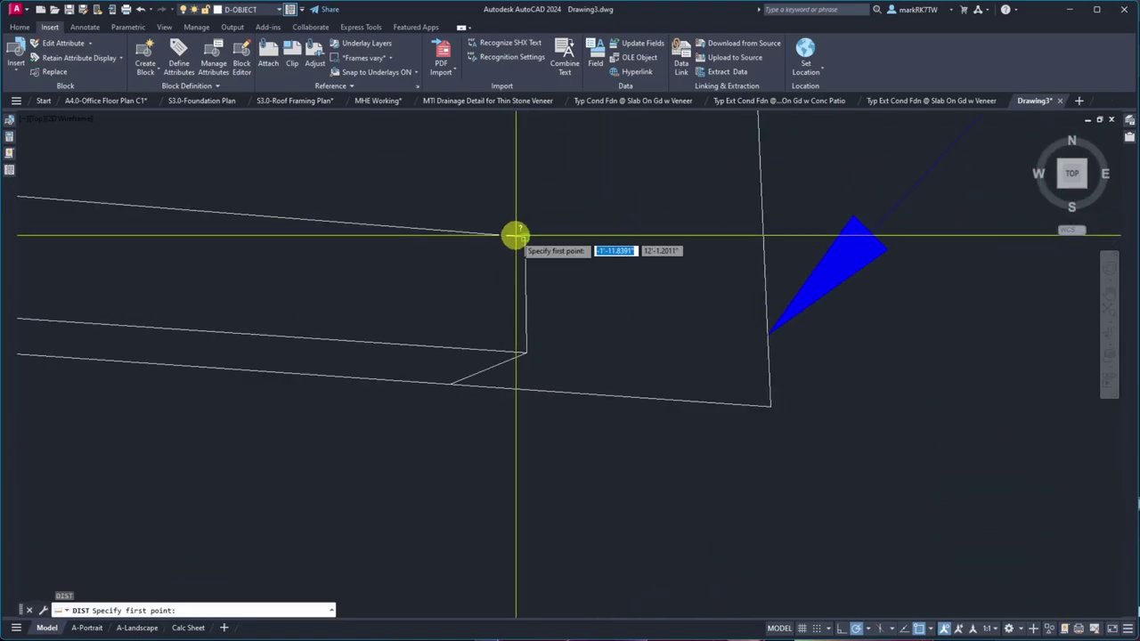
click(525, 237)
click(523, 353)
- Fillet the lower sloped line and the vertical edge with a 1/16" radius
text(f)
key(Return)
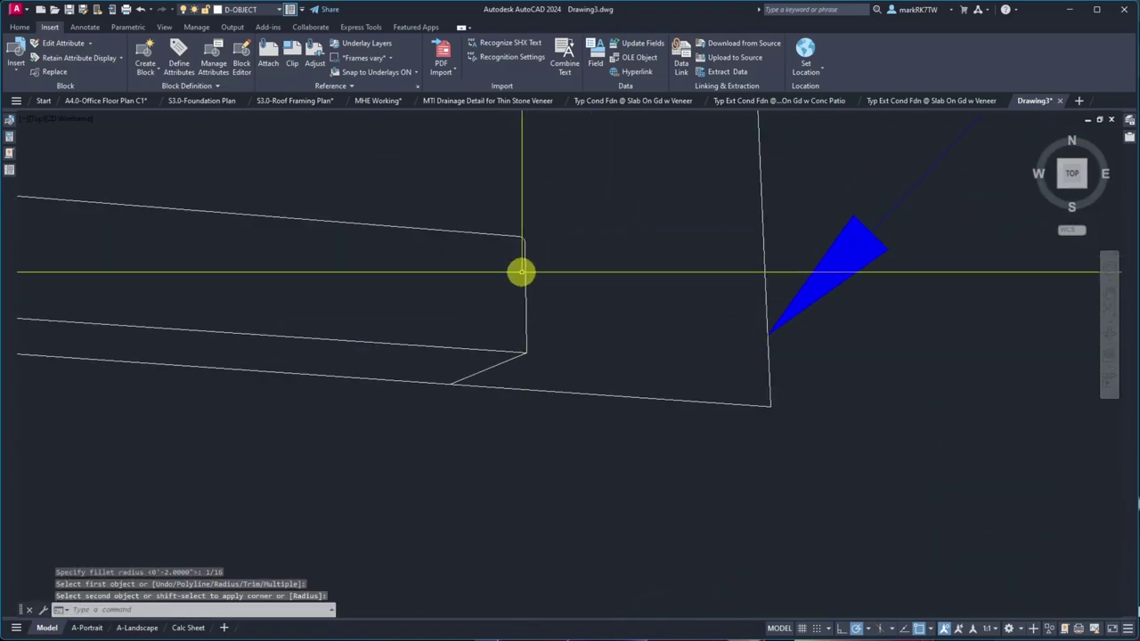
click(504, 350)
click(508, 358)
scroll(437, 279, up, 3)
click(437, 279)
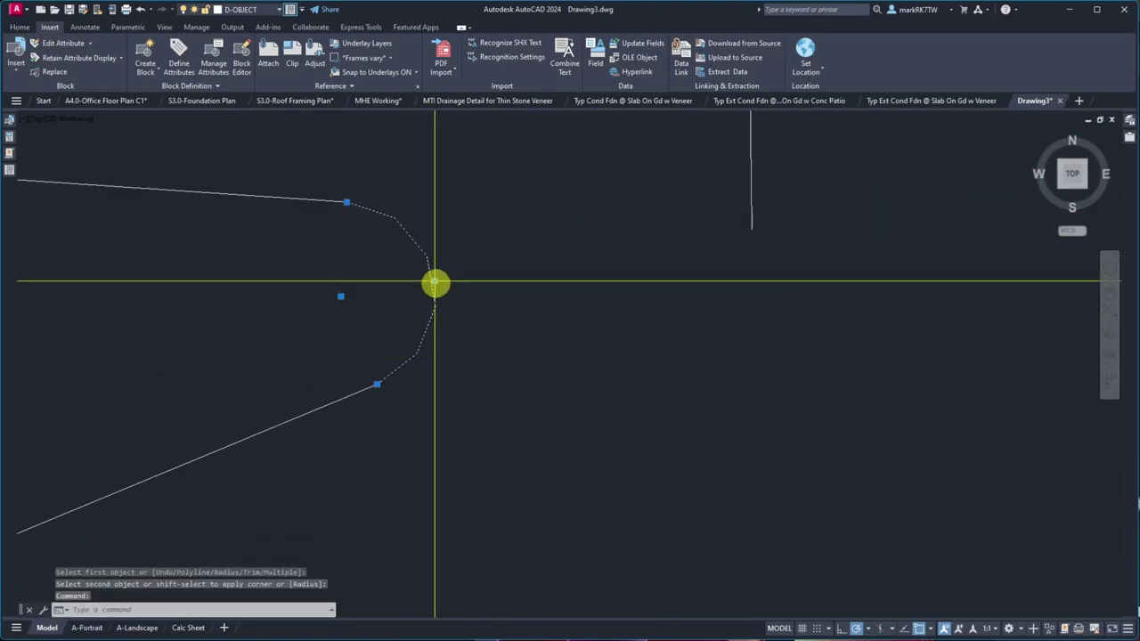
scroll(498, 284, up, 2)
click(530, 286)
key(Escape)
- Extend both sloped lines to the arc, then erase the leftover arc
text(ex)
key(Return)
click(477, 308)
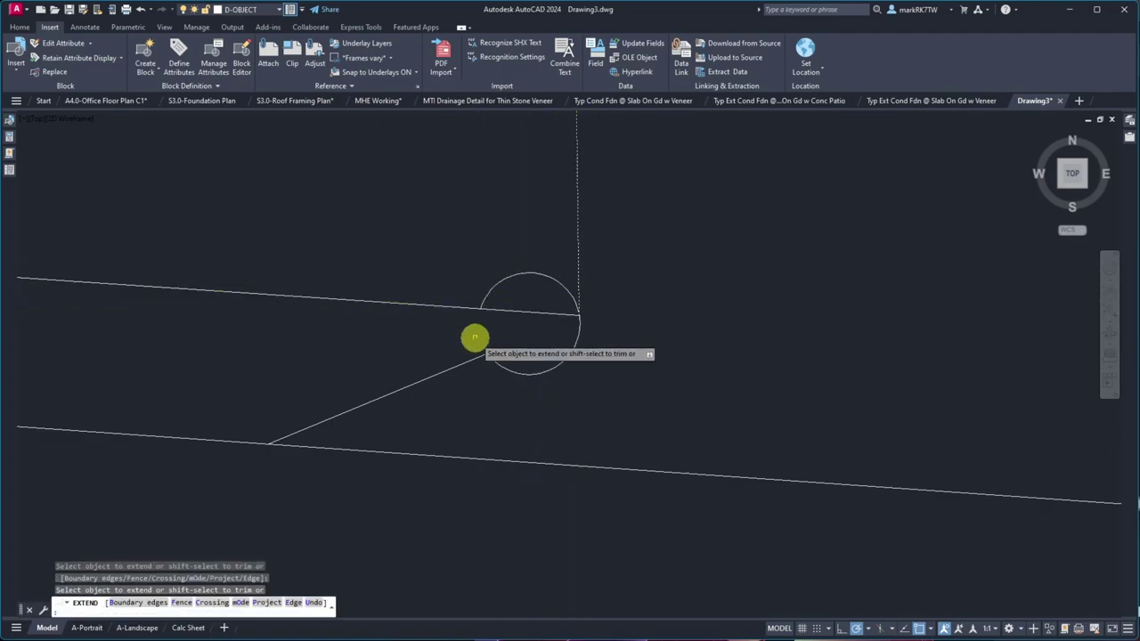
click(488, 354)
key(Return)
click(488, 355)
scroll(516, 320, down, 5)
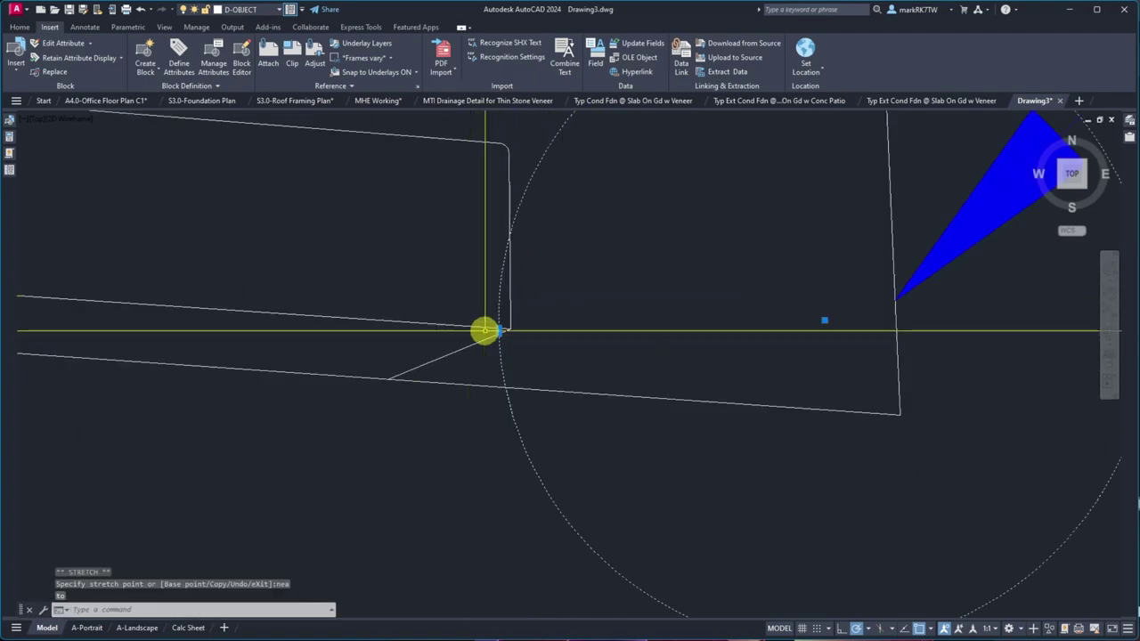
key(Escape)
scroll(574, 330, up, 3)
scroll(437, 356, up, 2)
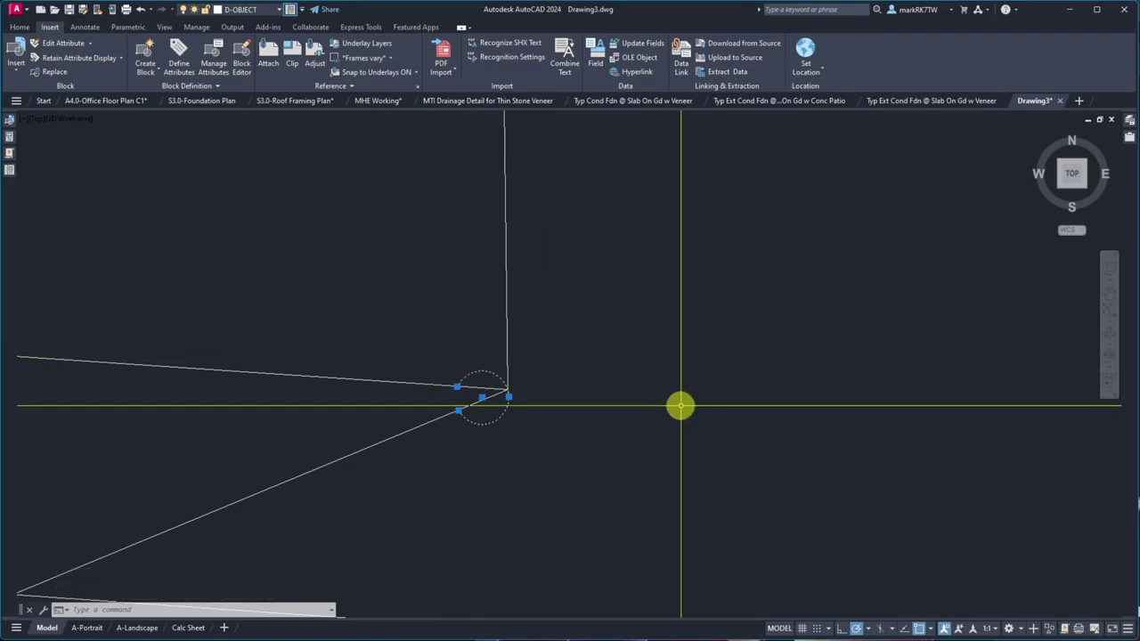
text(e)
key(Return)
- Edit the tick-mark array's source arc via ARRAYEDIT, put it on D-OBJECT-THIN, and save
mouse_move(91, 104)
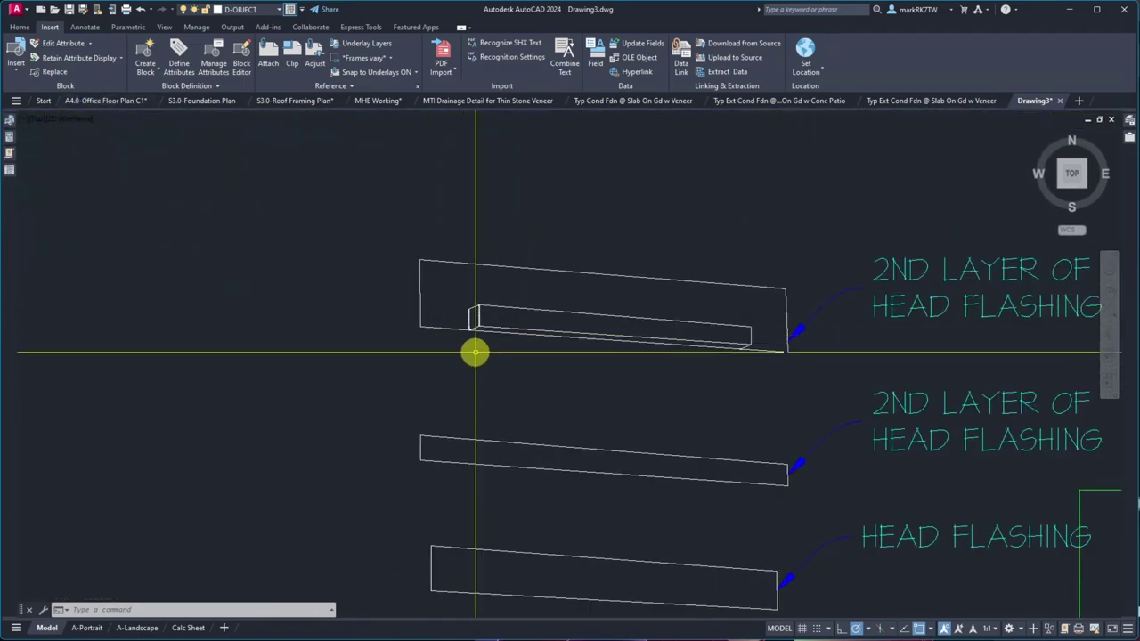
scroll(473, 351, up, 3)
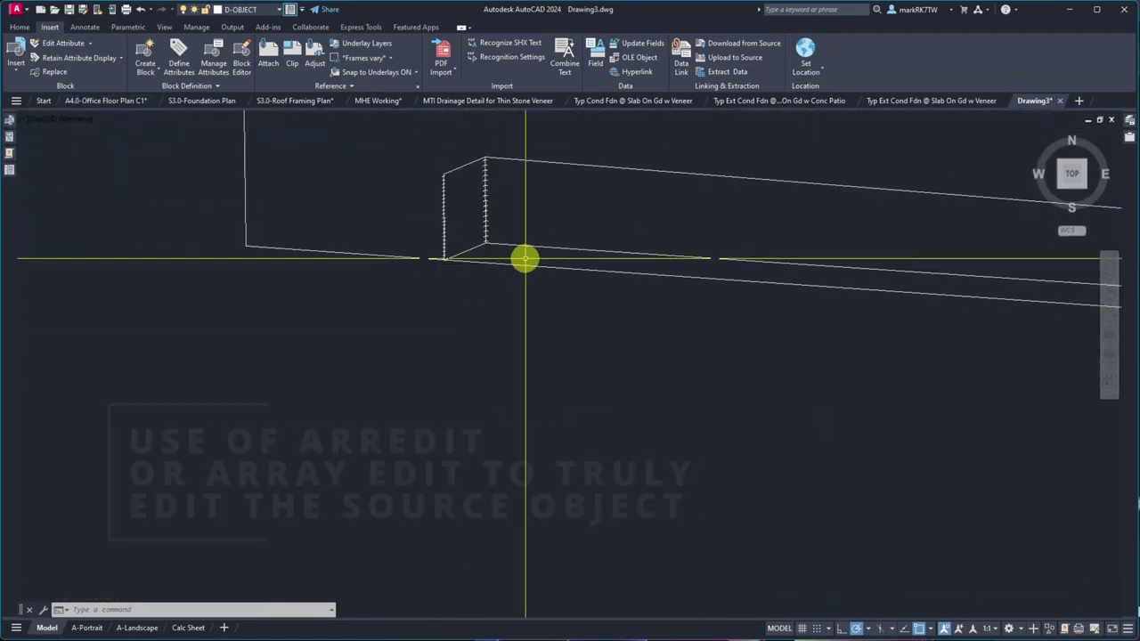
scroll(475, 174, up, 2)
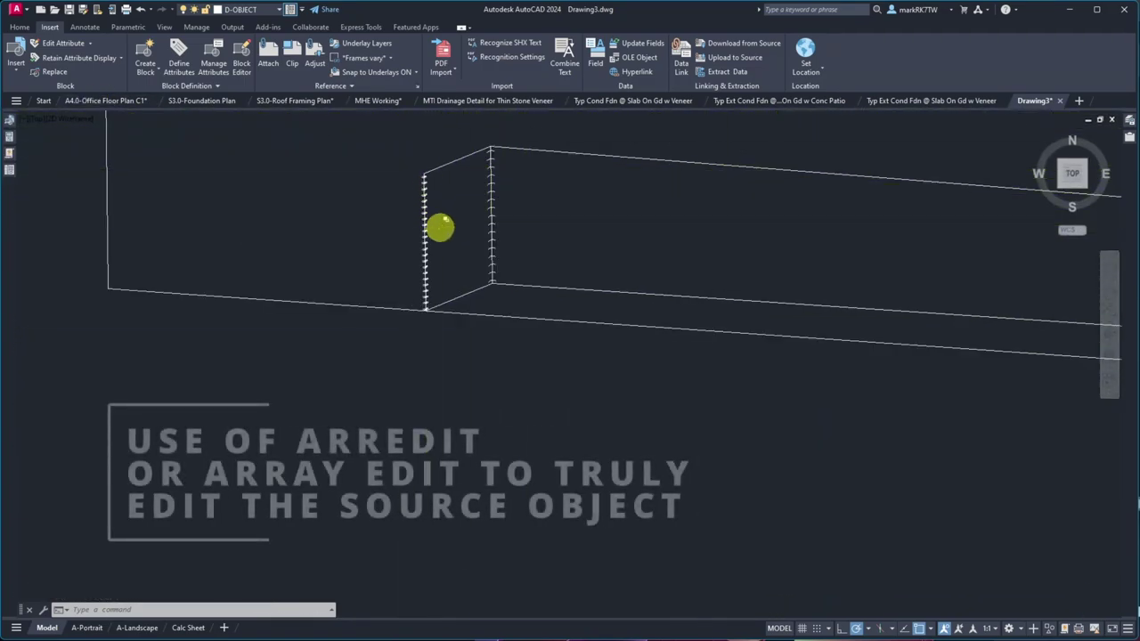
scroll(503, 197, up, 5)
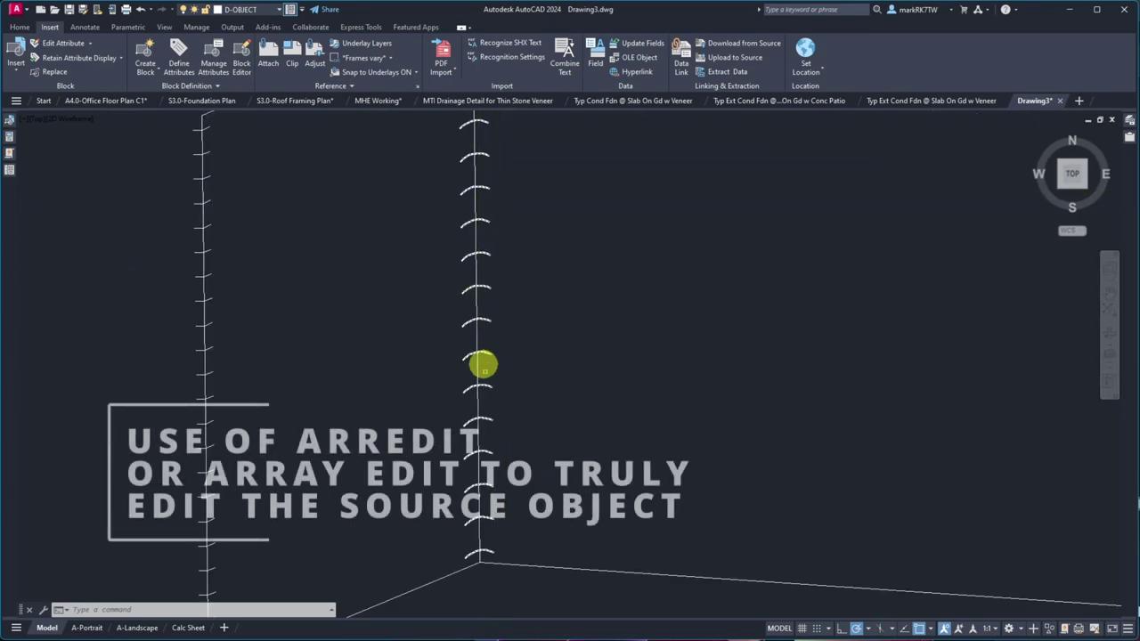
text(ARR)
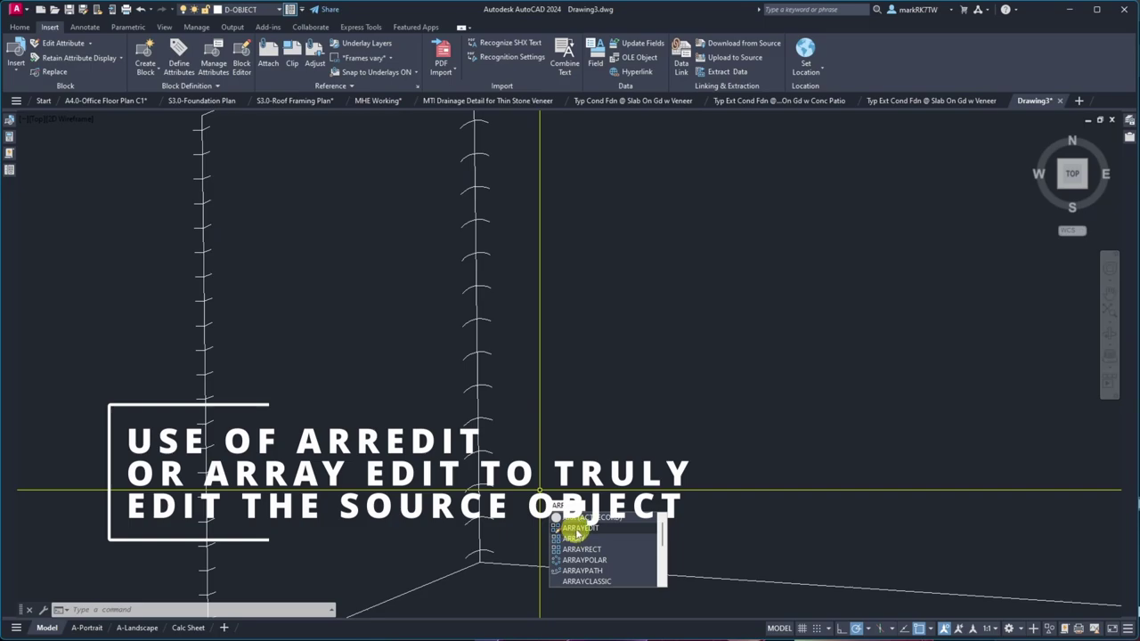
click(576, 529)
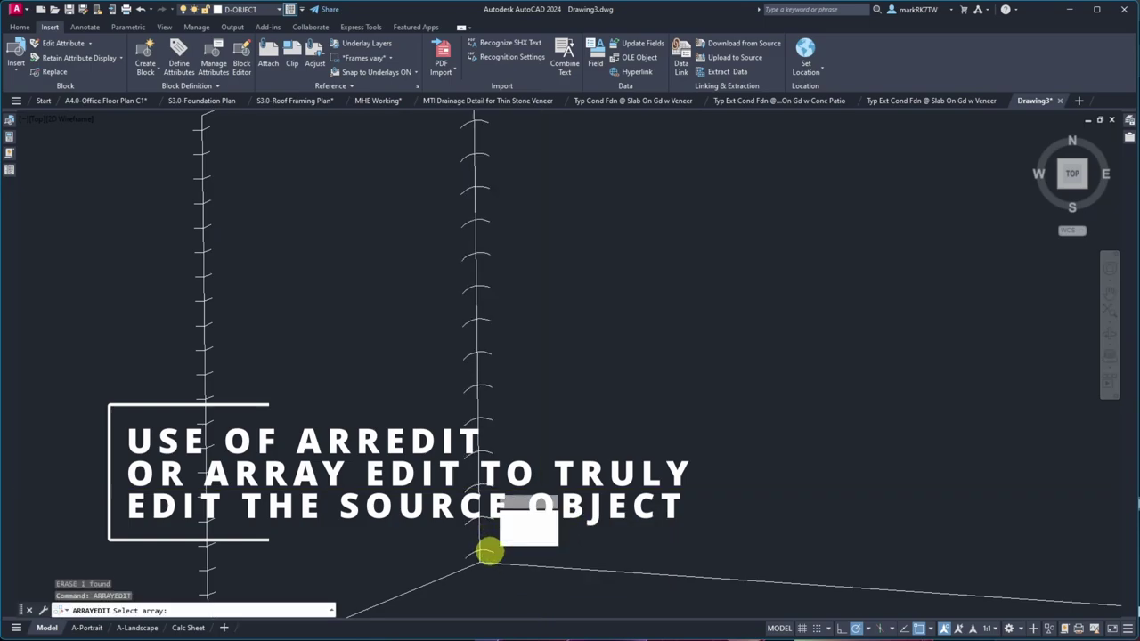
click(488, 553)
click(527, 516)
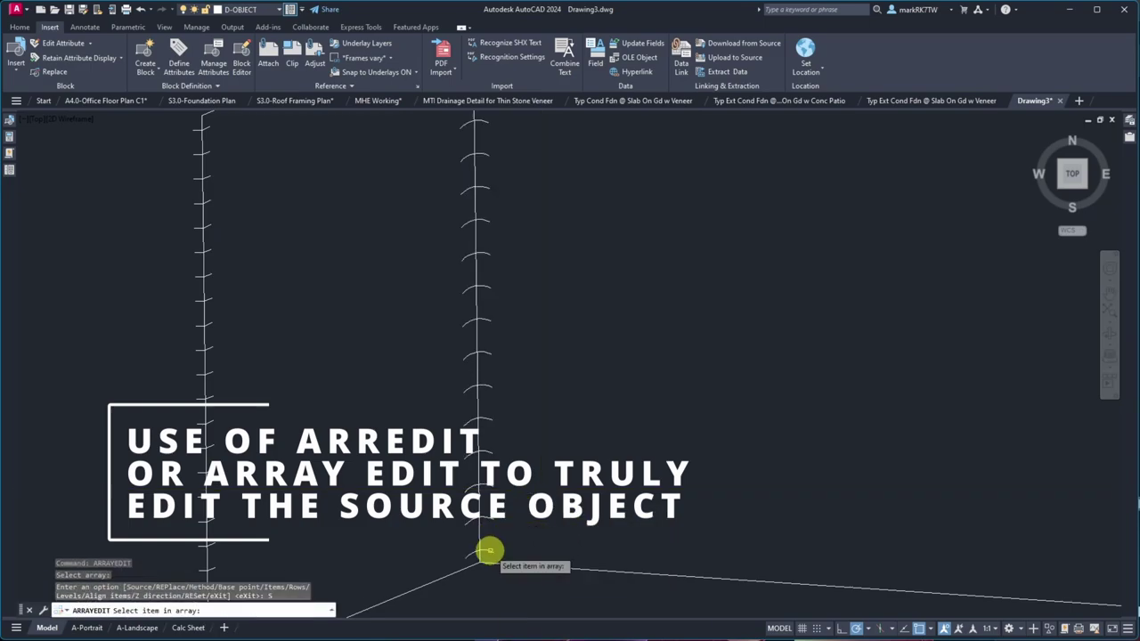
click(488, 553)
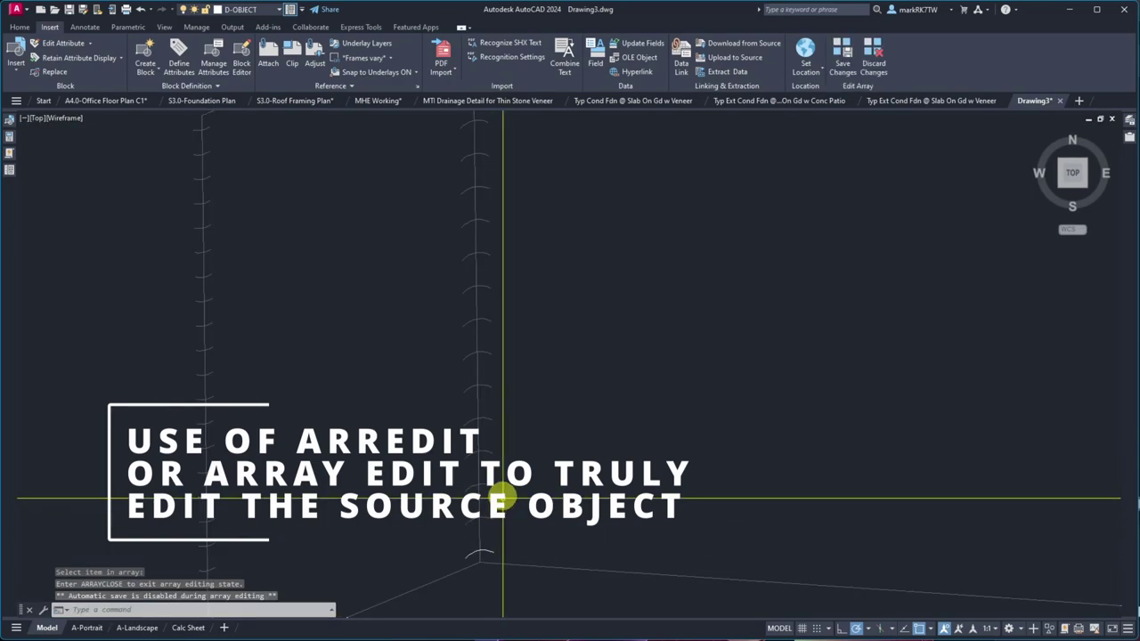
click(489, 546)
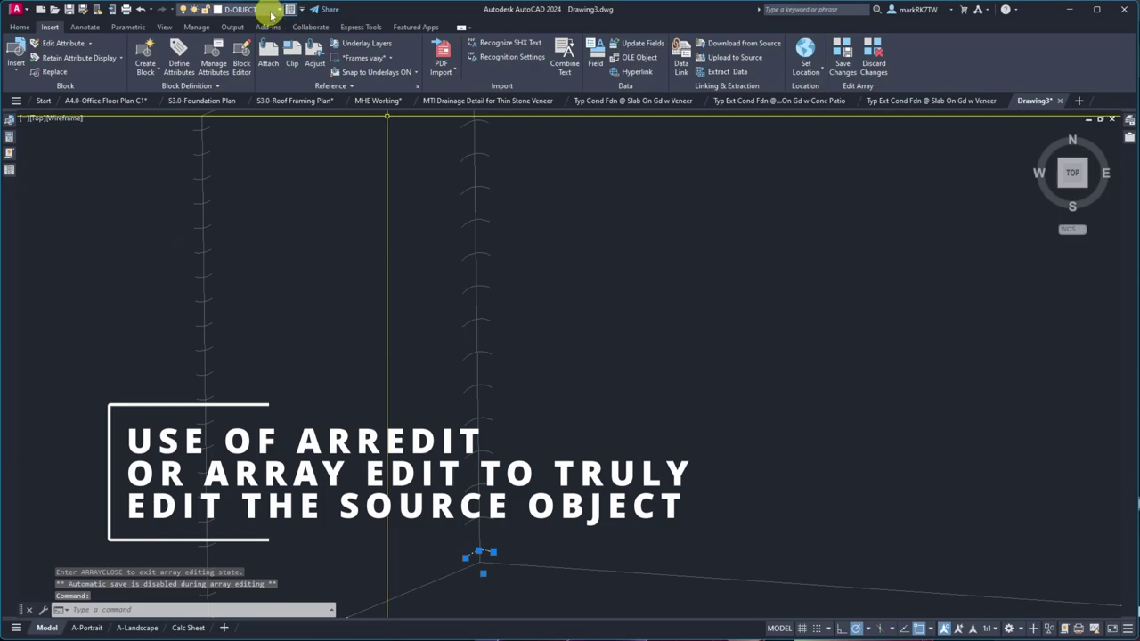
click(271, 11)
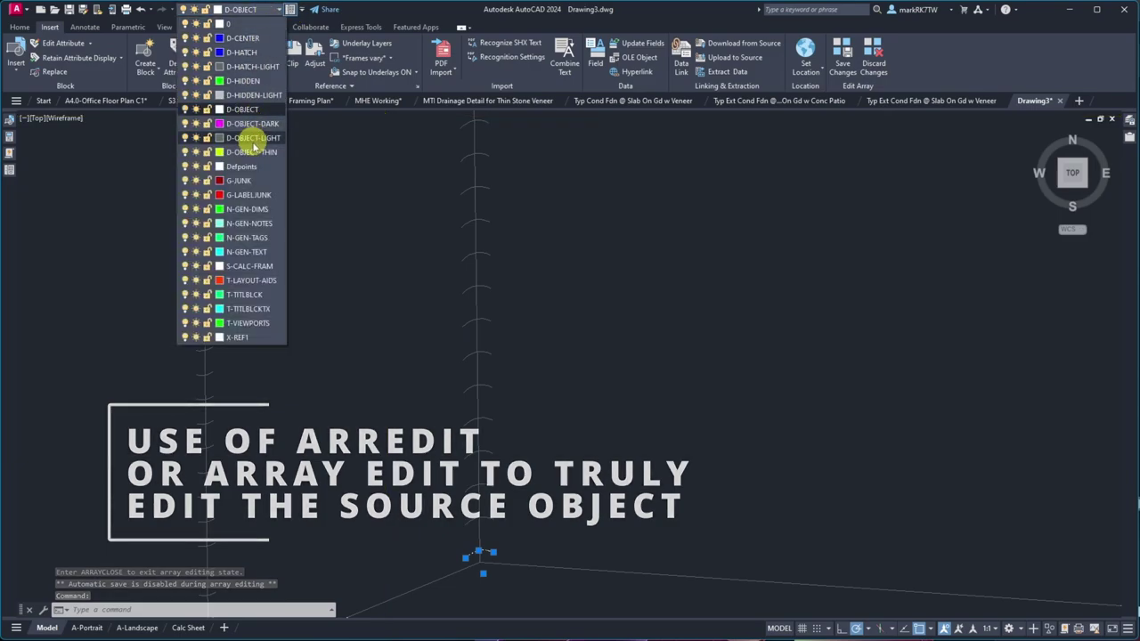
click(255, 152)
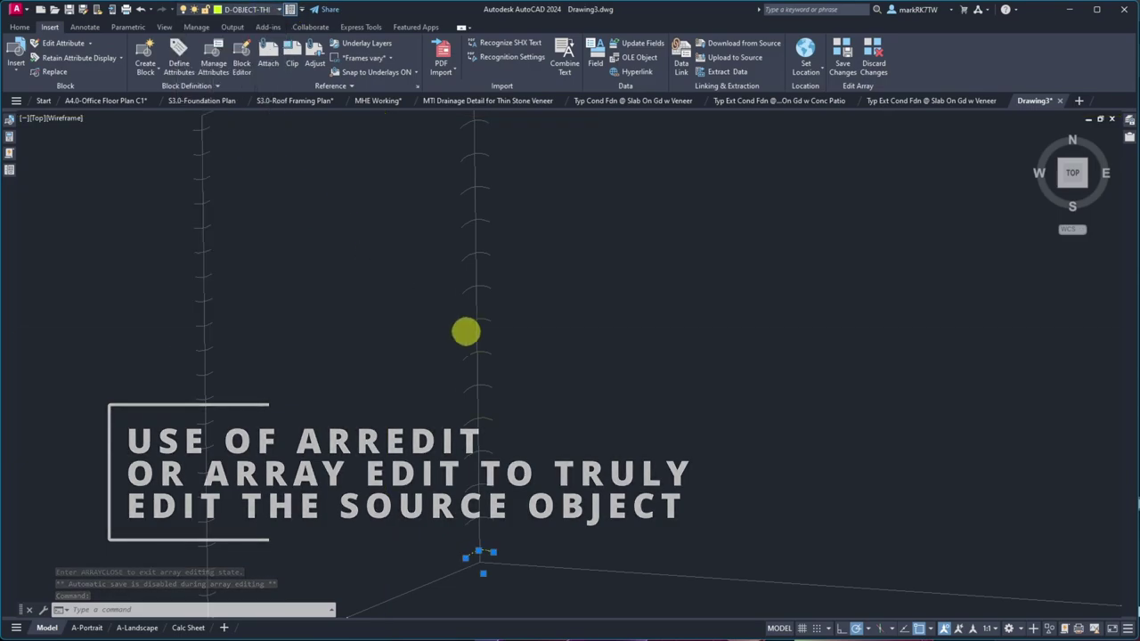
click(833, 81)
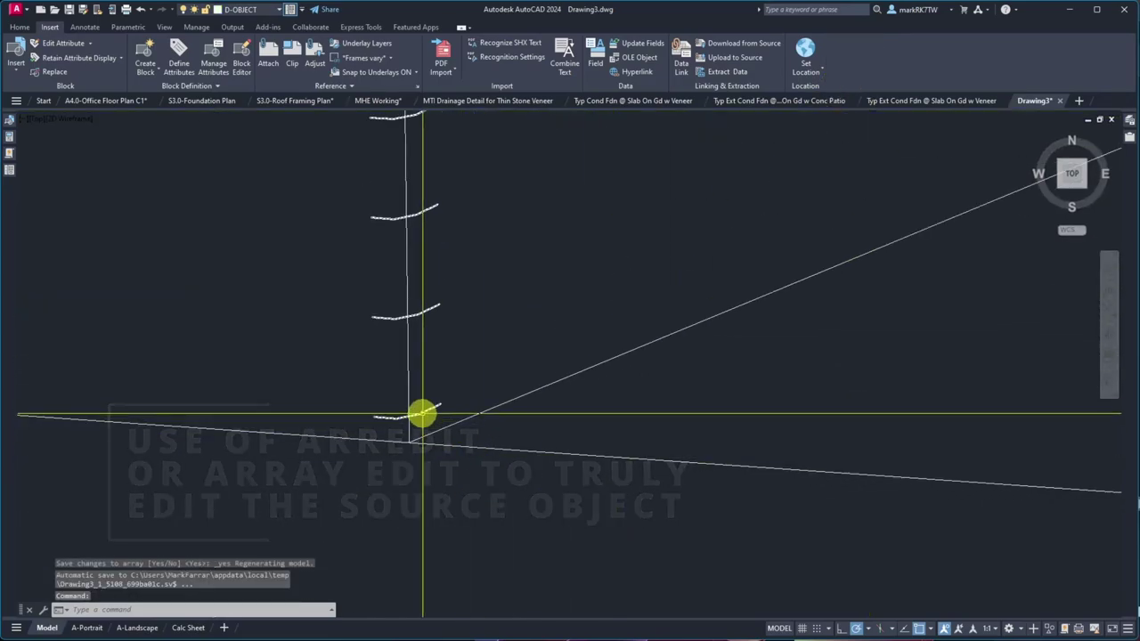
click(422, 413)
key(Escape)
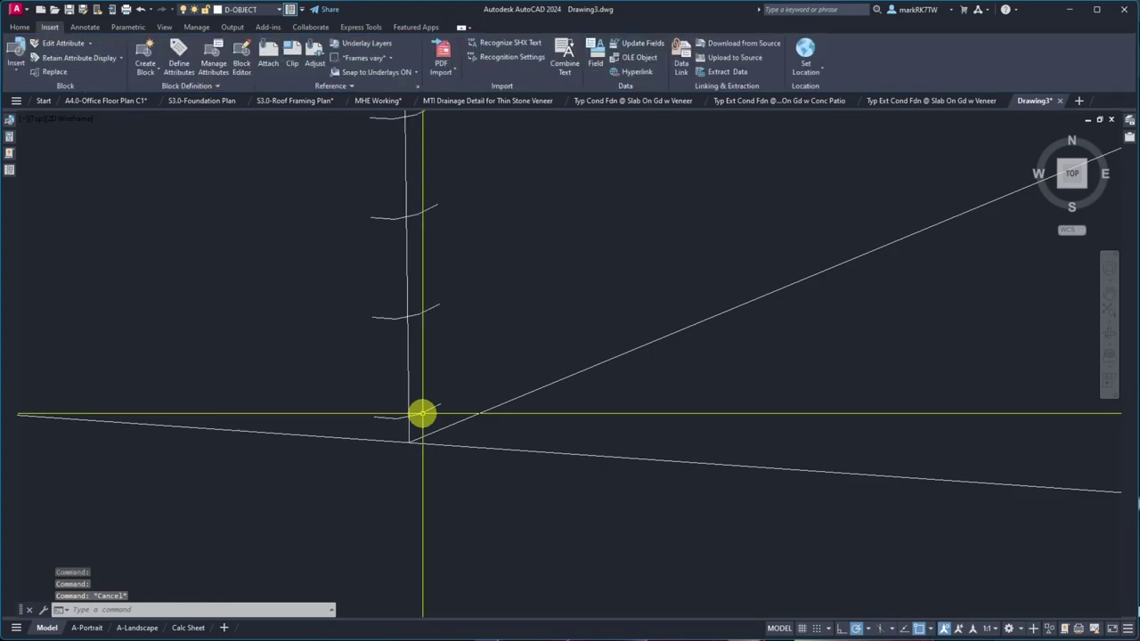
key(Return)
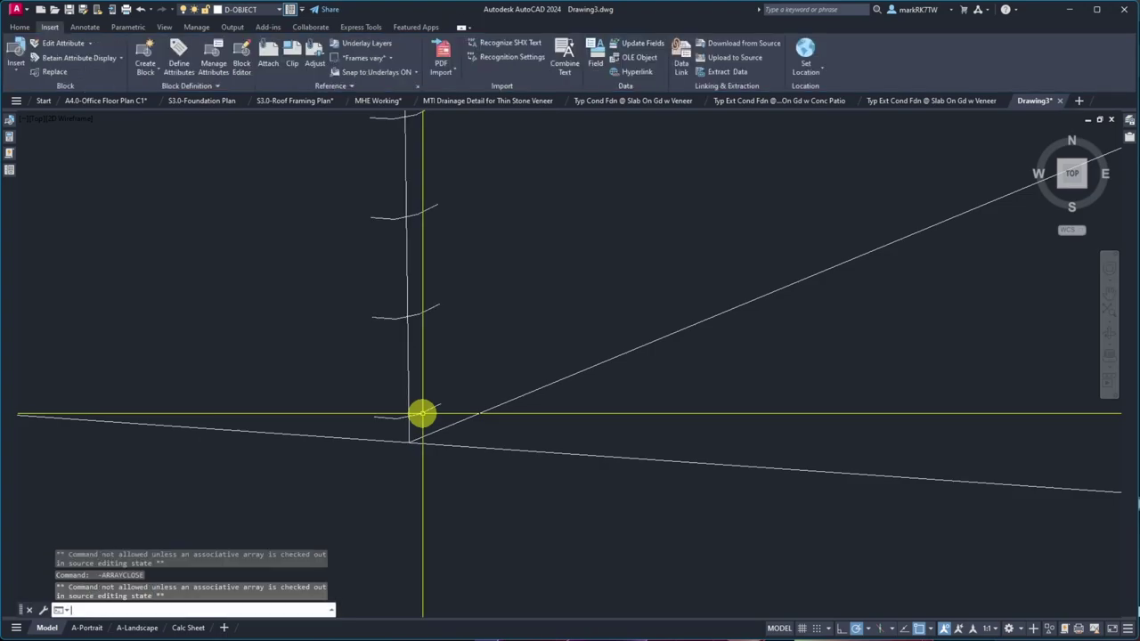
key(Escape)
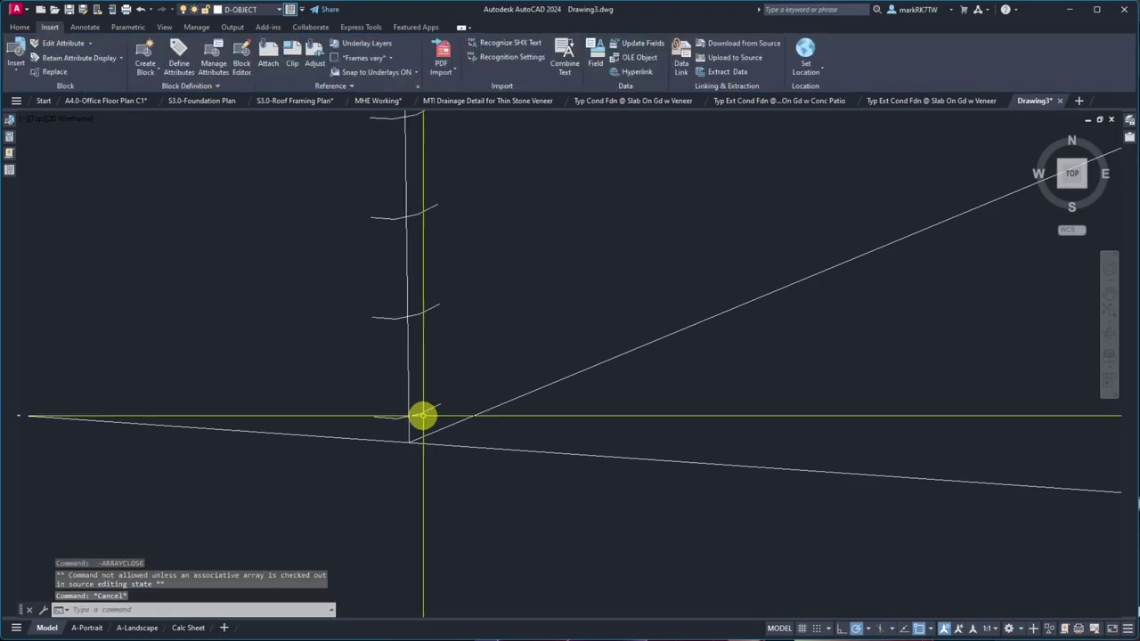
text(arr)
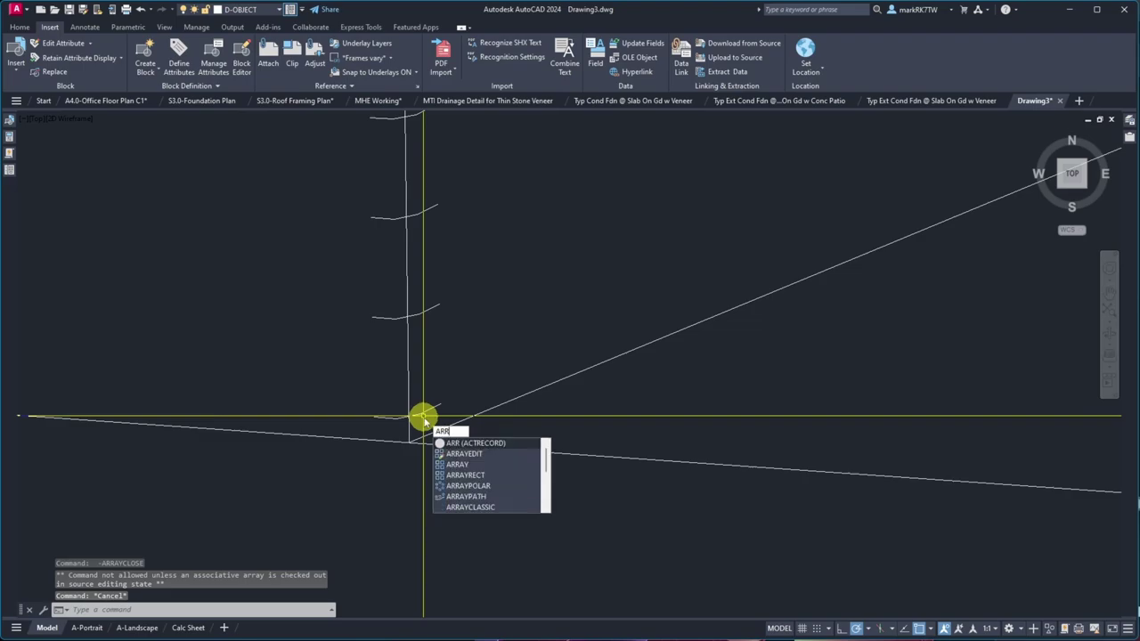
- Put the other tick-mark array's source arc on layer D-OBJECT-THIN and save the edit
click(459, 454)
click(431, 410)
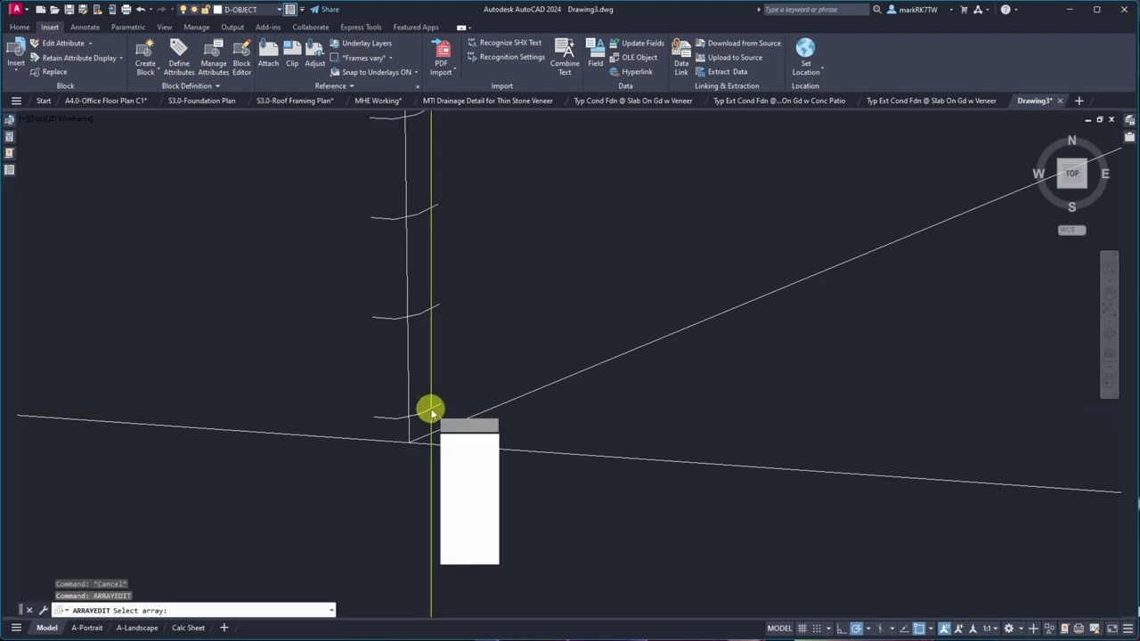
click(463, 441)
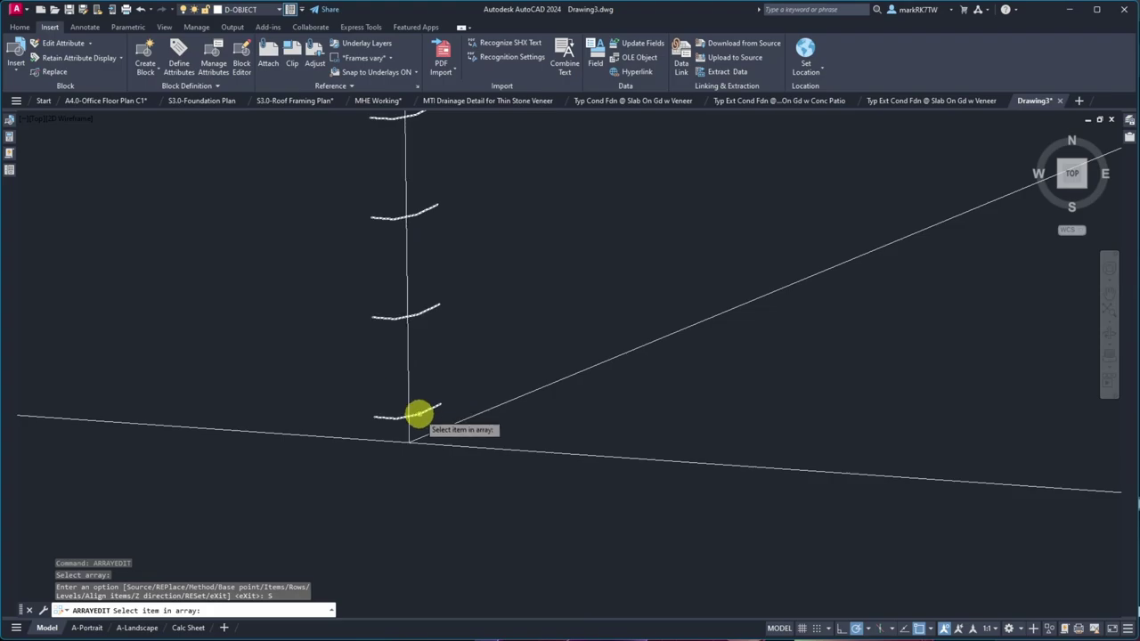
click(419, 413)
click(419, 413)
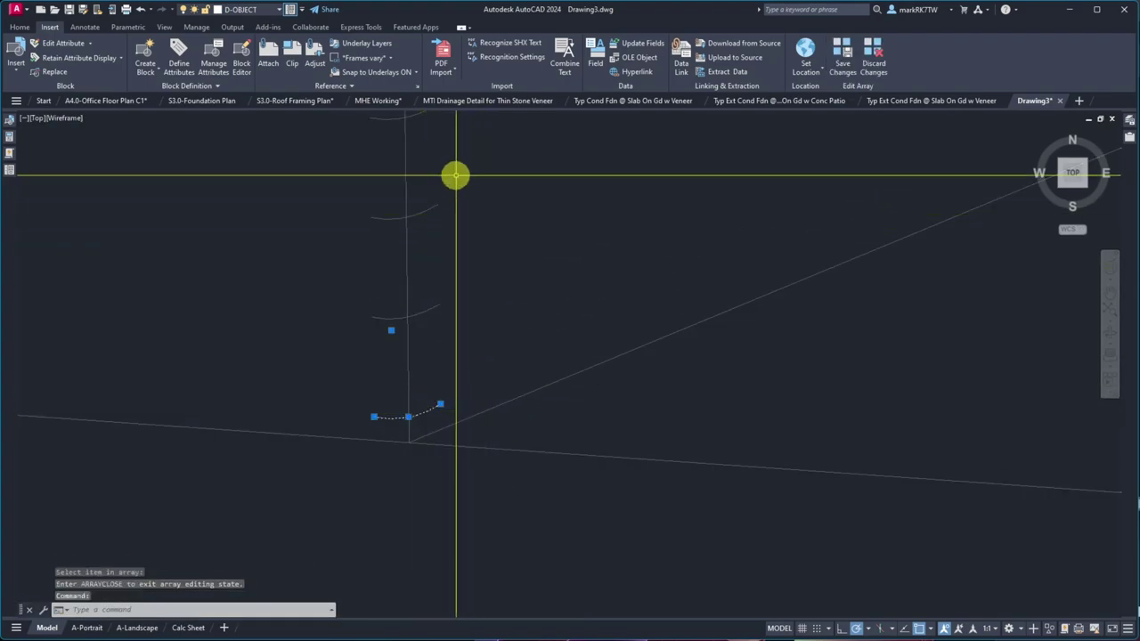
click(246, 10)
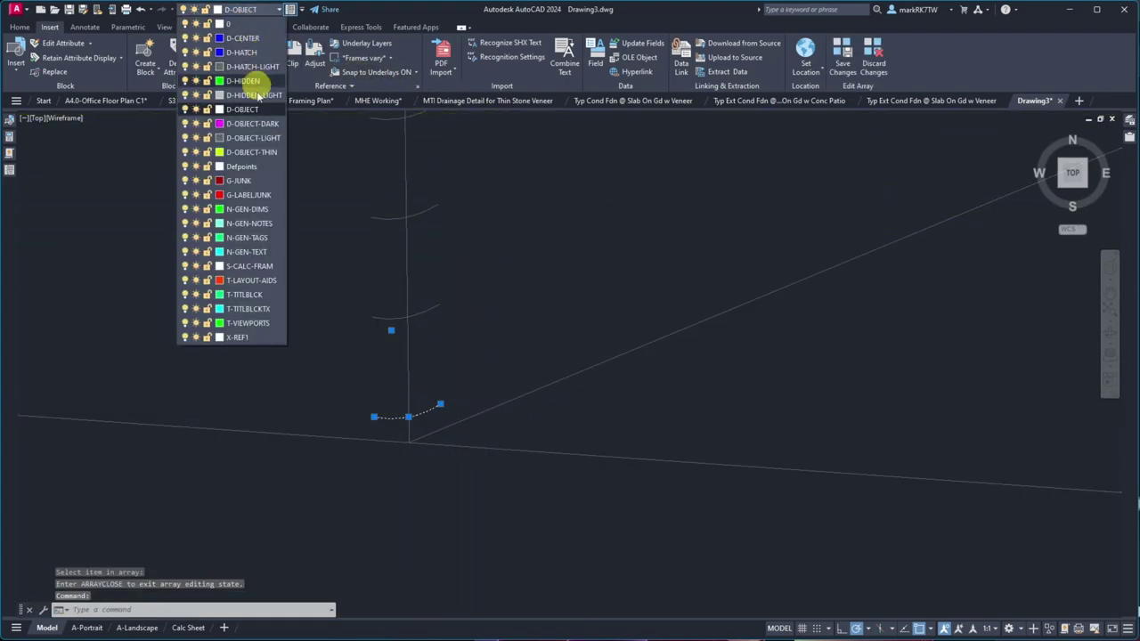
click(262, 153)
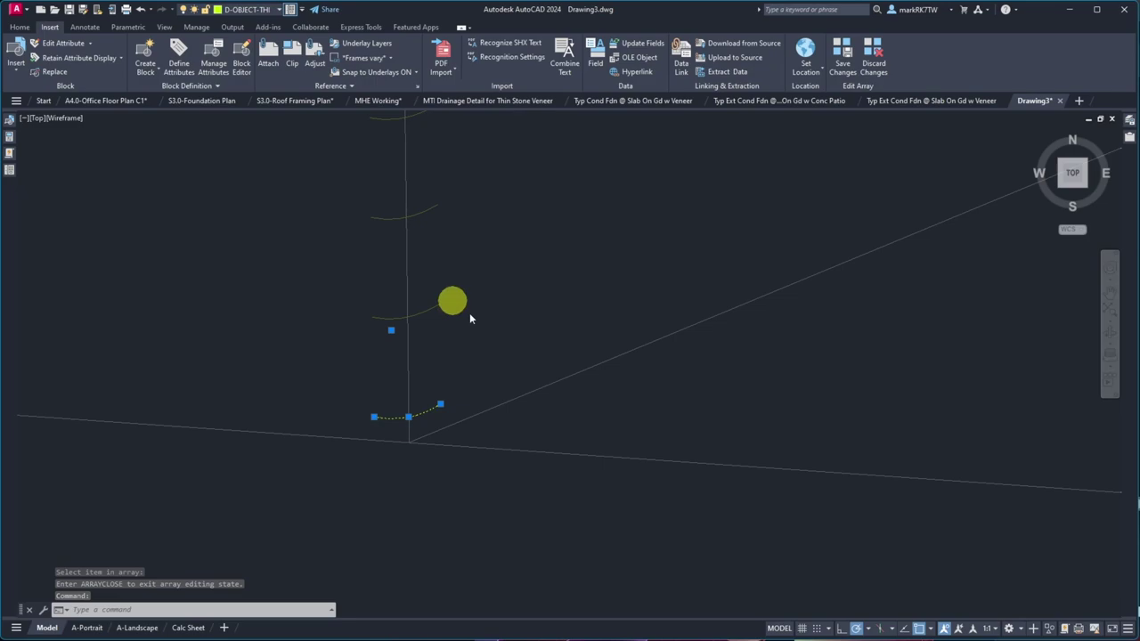
click(847, 59)
scroll(453, 517, down, 6)
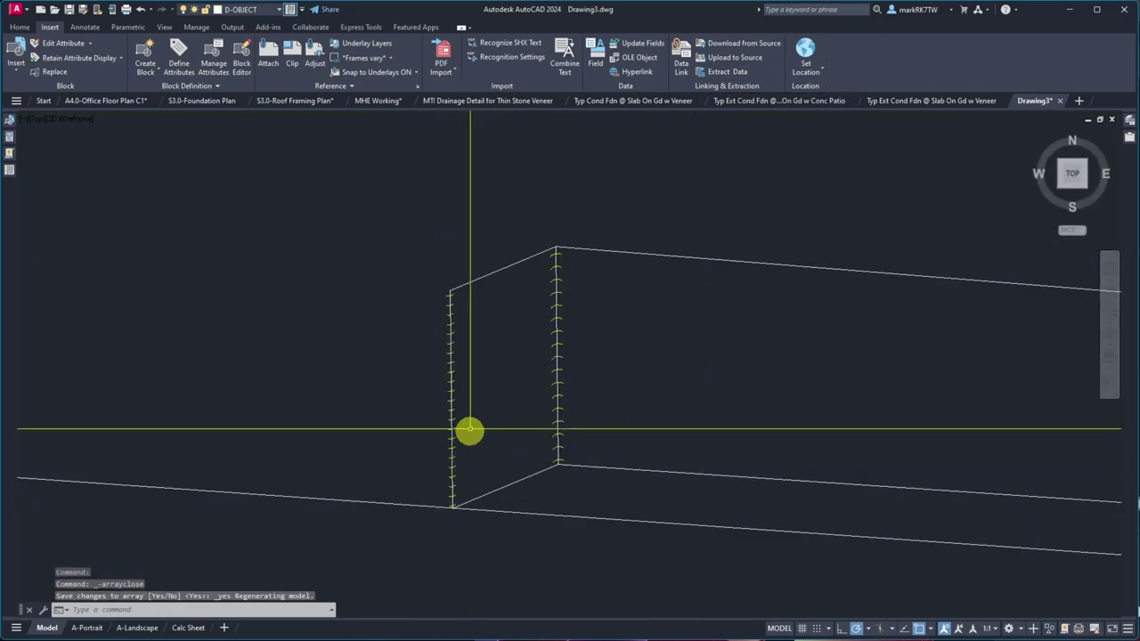
- Zoom until the sill, jamb and head flashing pieces and the flashing diagram image show
scroll(414, 323, down, 5)
scroll(437, 330, up, 3)
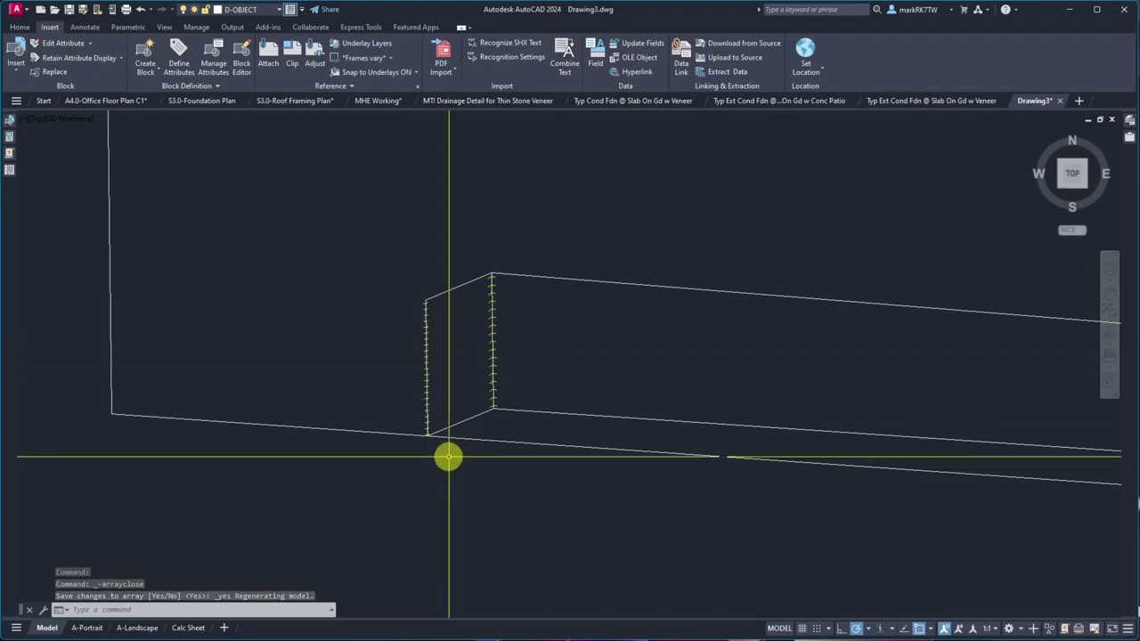
scroll(439, 415, down, 5)
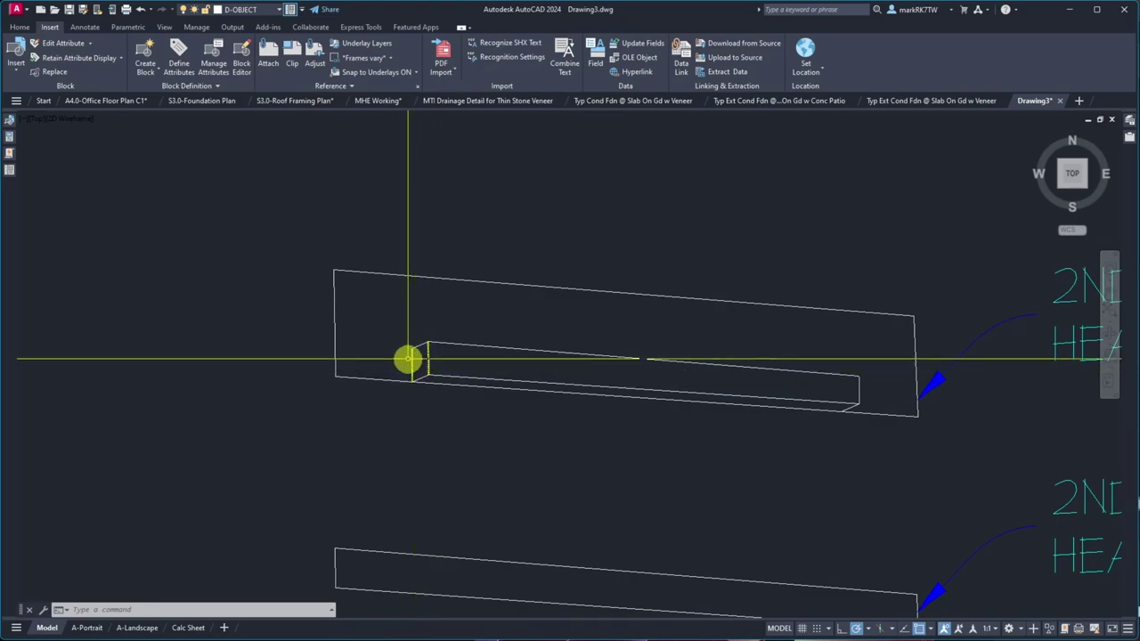
scroll(407, 358, down, 5)
scroll(414, 516, up, 3)
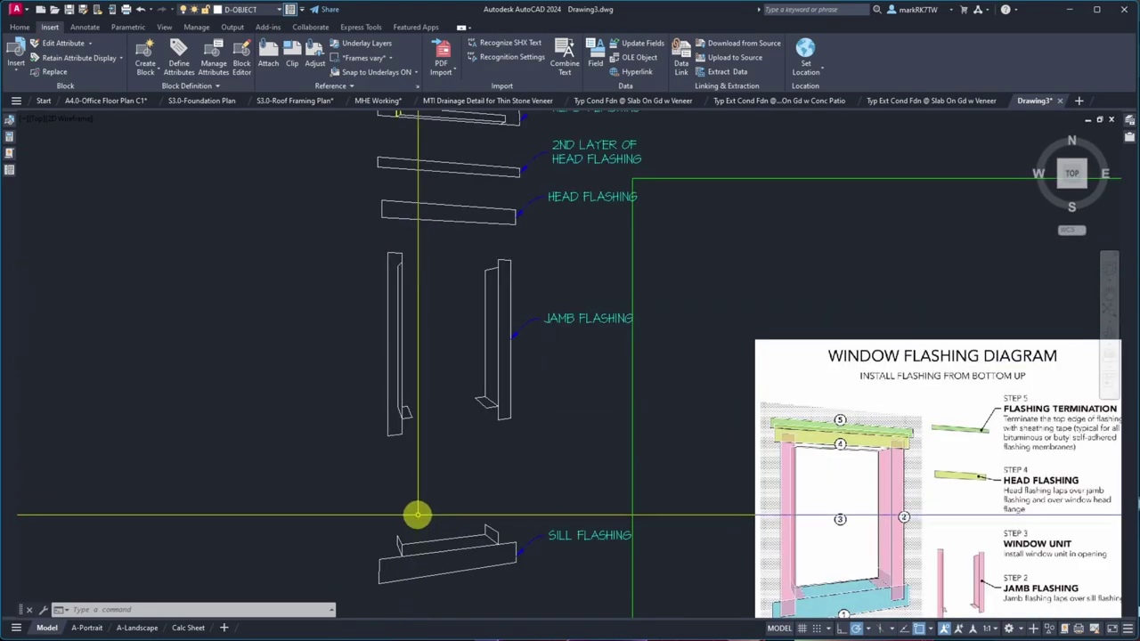
scroll(415, 512, down, 3)
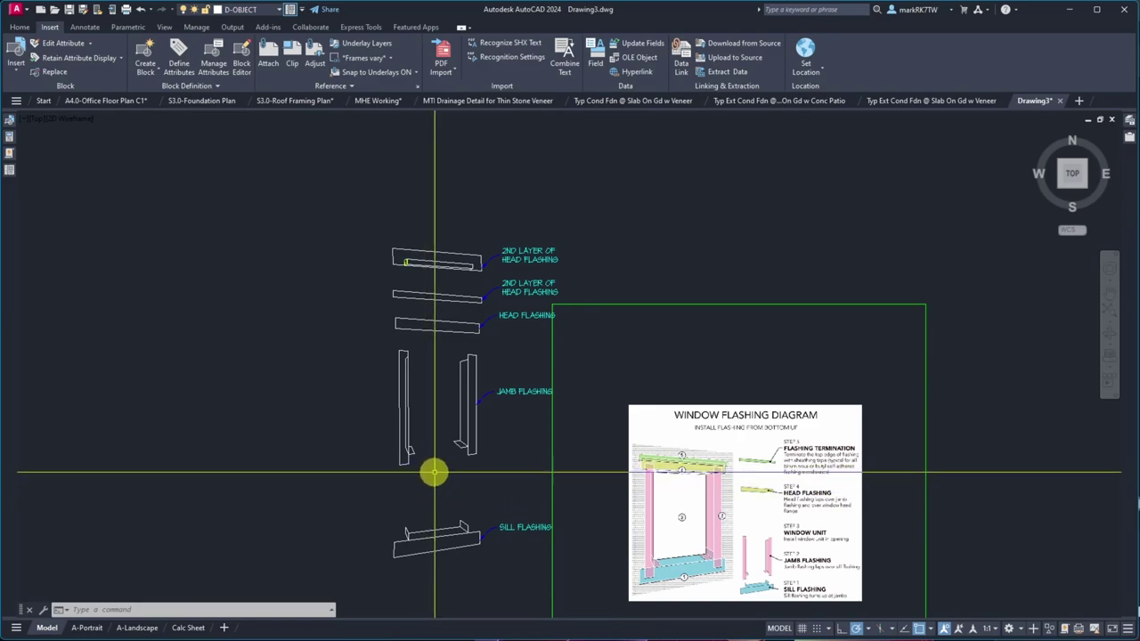
scroll(450, 465, up, 4)
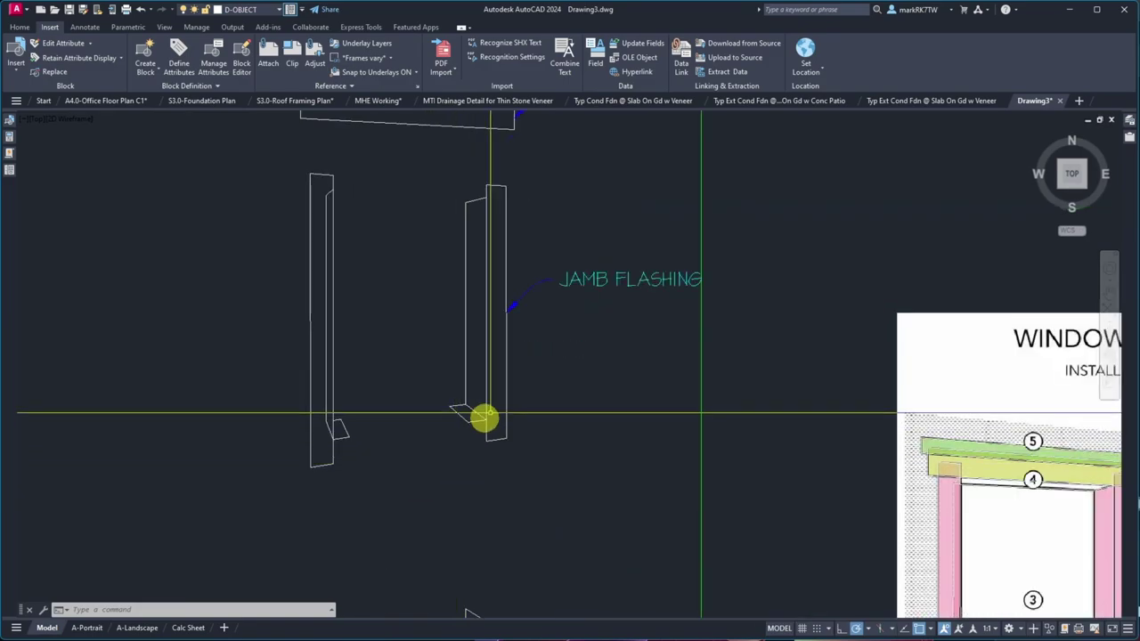
scroll(479, 435, down, 6)
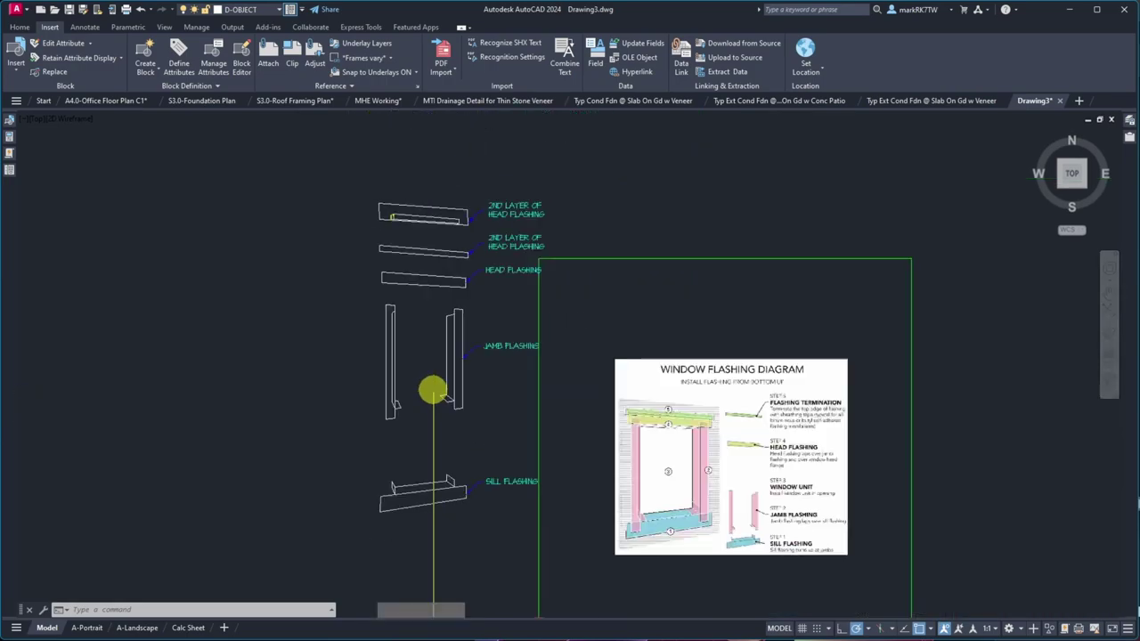
scroll(503, 426, up, 6)
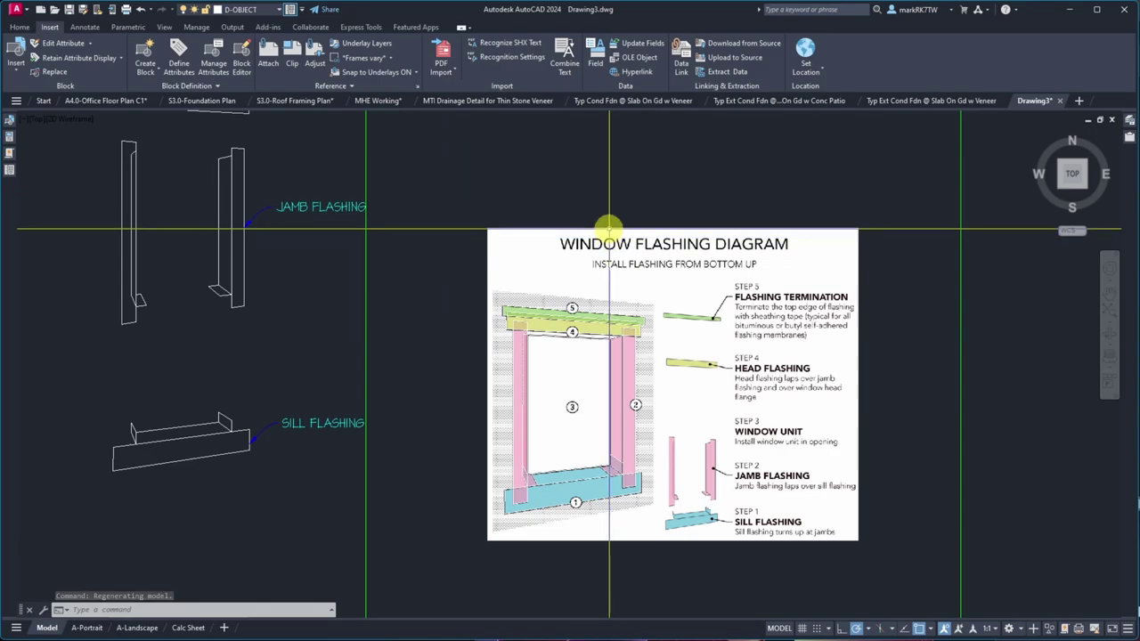
- Freeze layer X-REF1 to hide the Window Flashing Diagram image
click(609, 229)
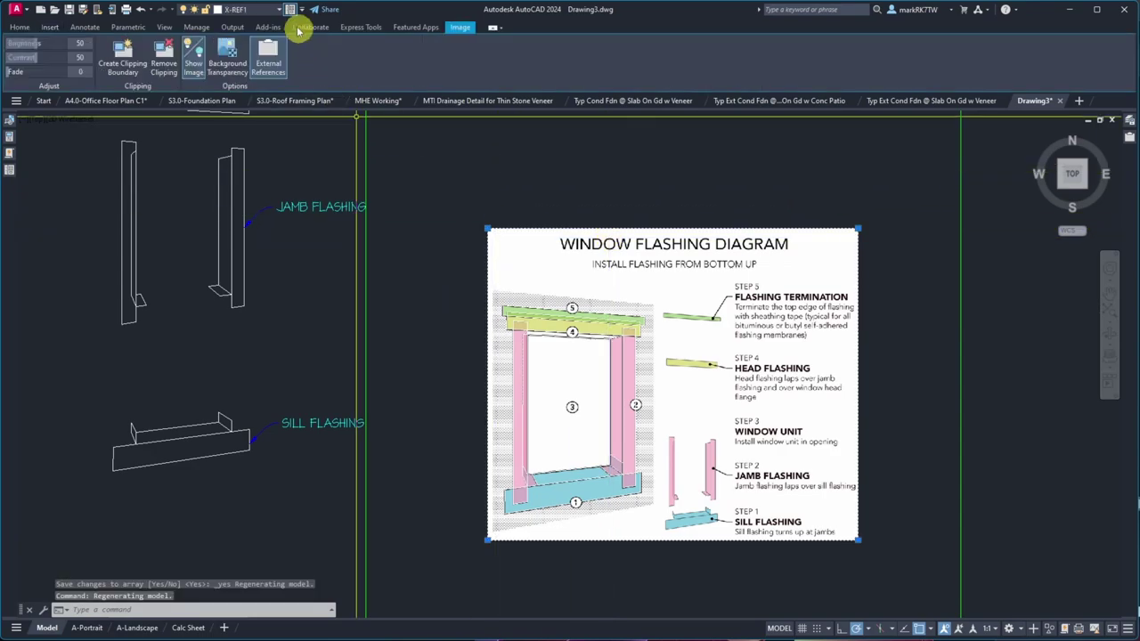
click(278, 11)
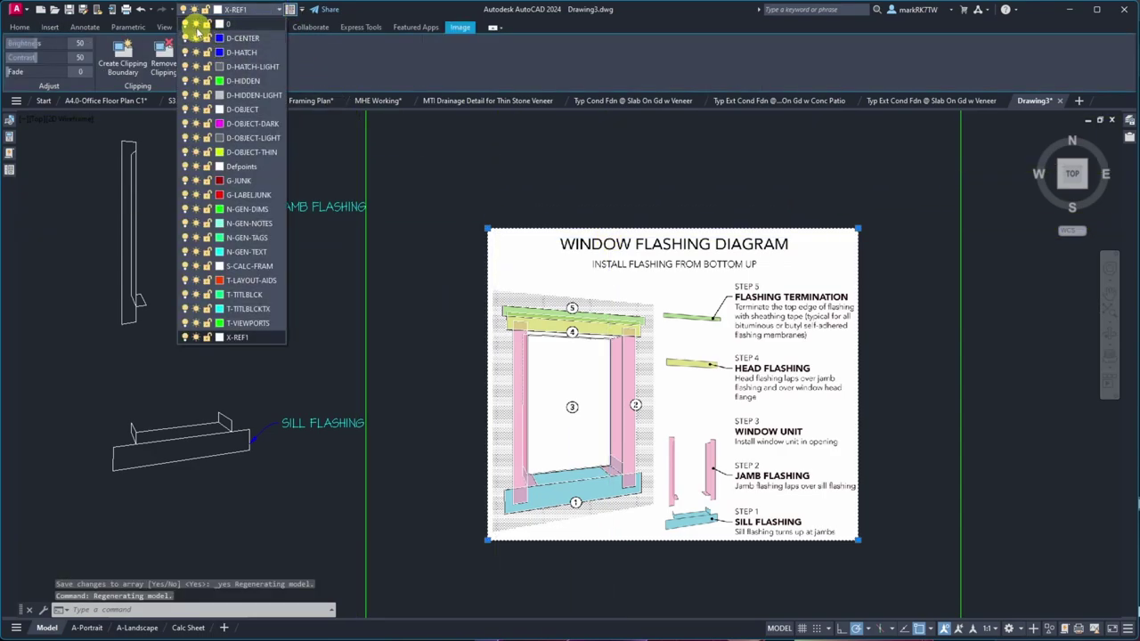
click(196, 336)
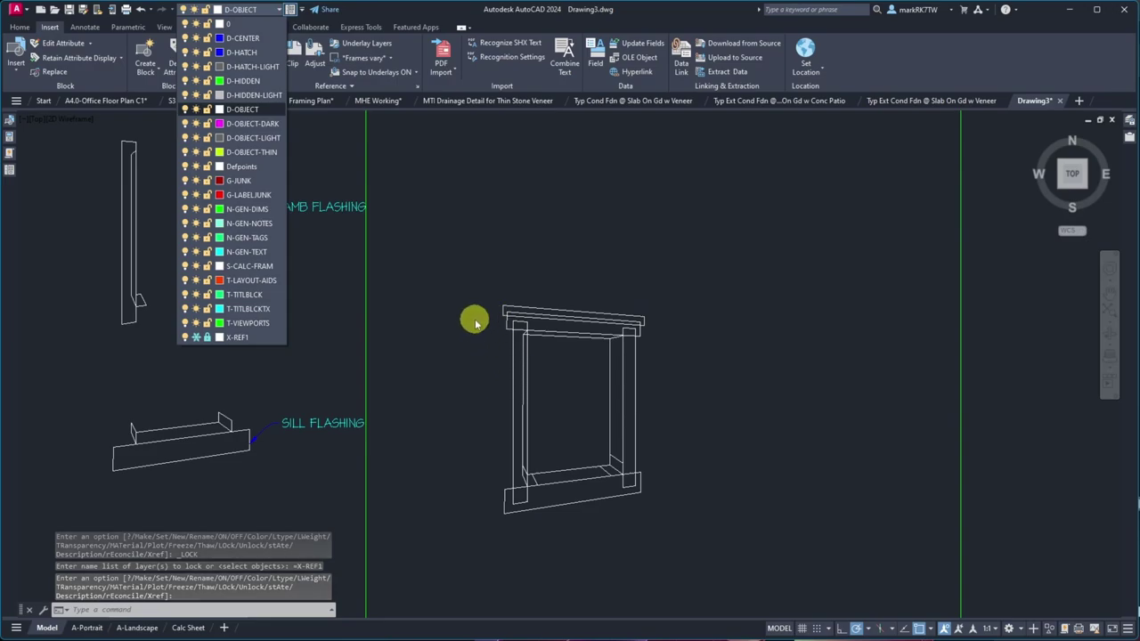
scroll(432, 381, down, 5)
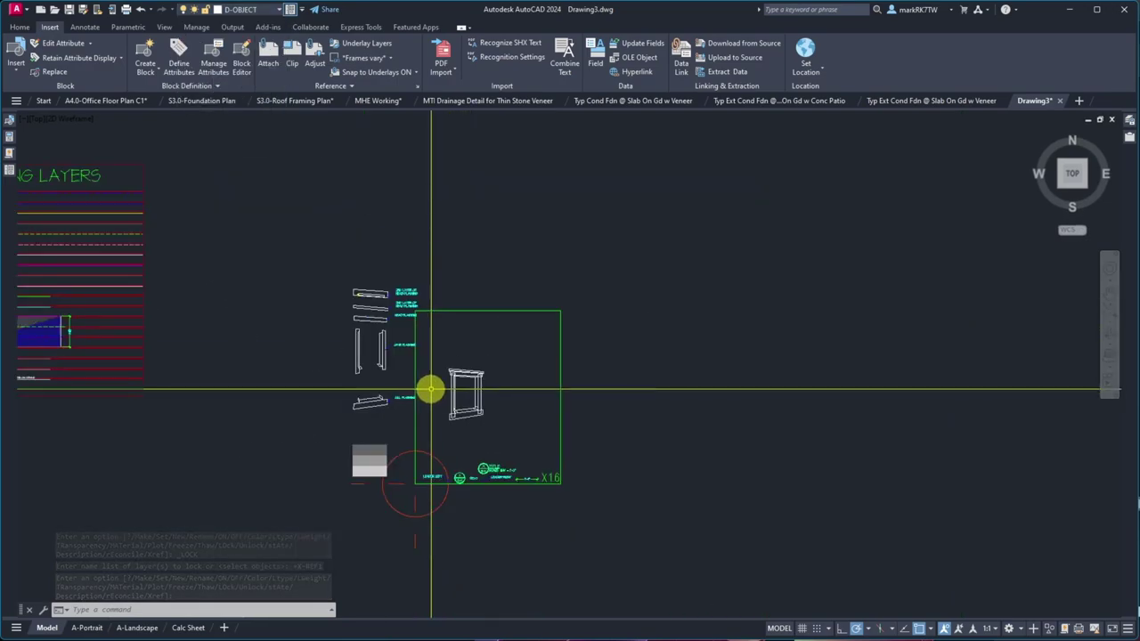
- Zoom in on the wireframe 3D window frame model
scroll(430, 389, up, 4)
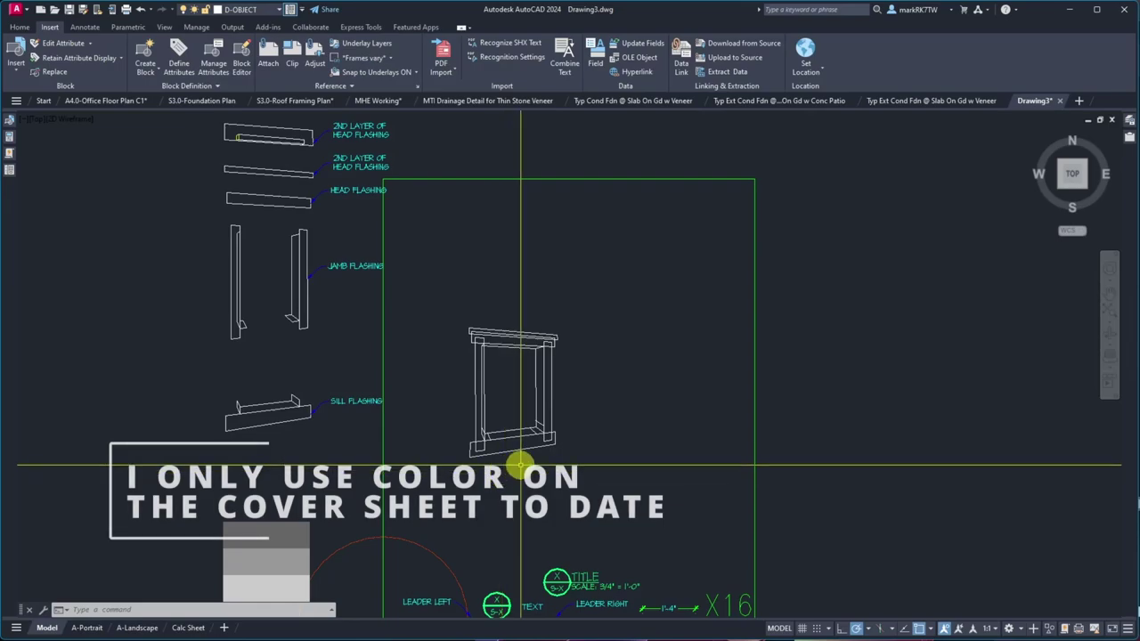
scroll(519, 468, up, 4)
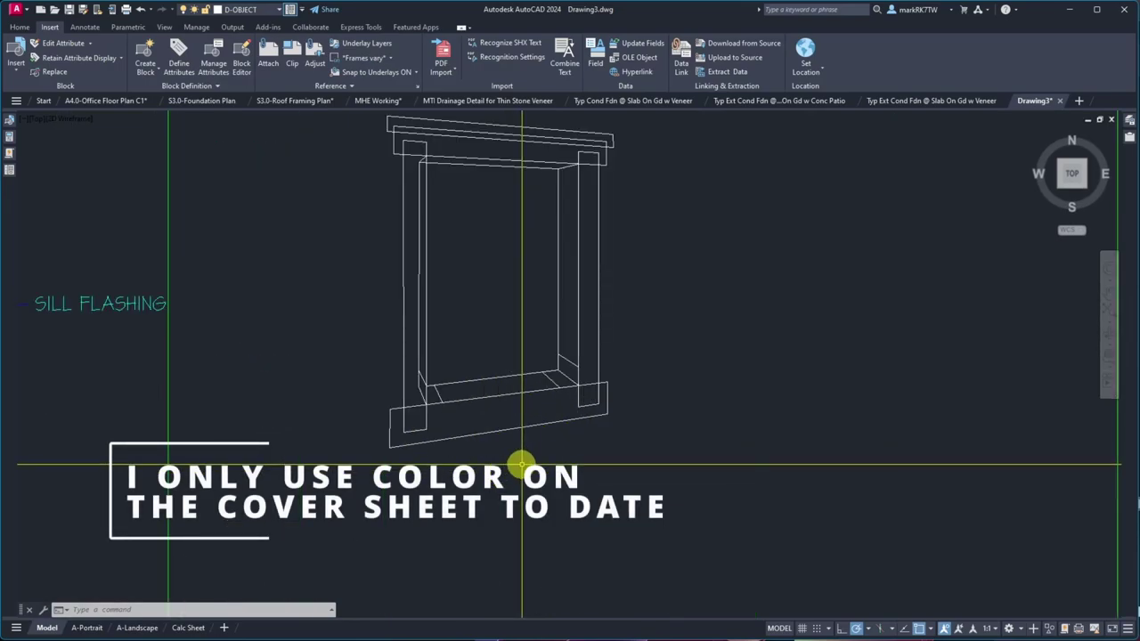
text(h)
key(Return)
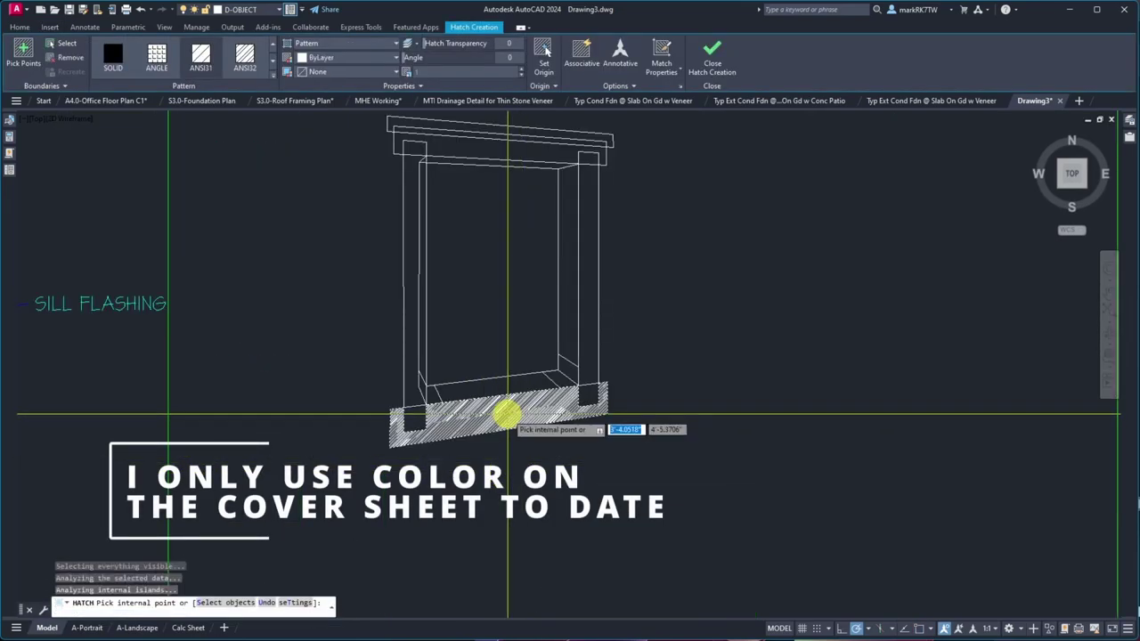
click(505, 412)
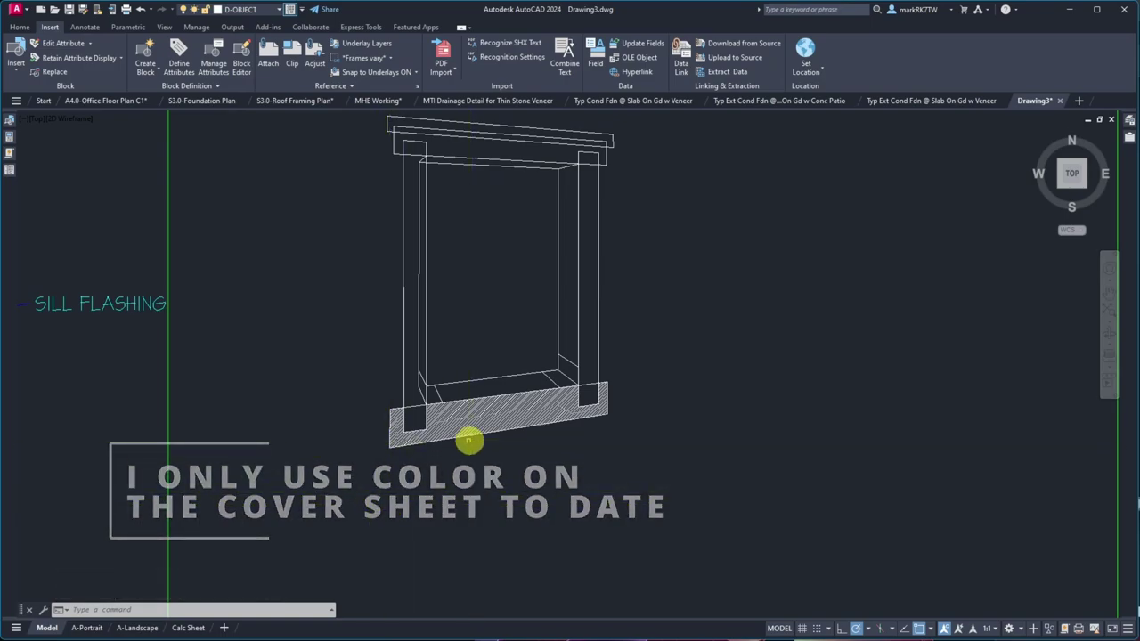
mouse_move(457, 436)
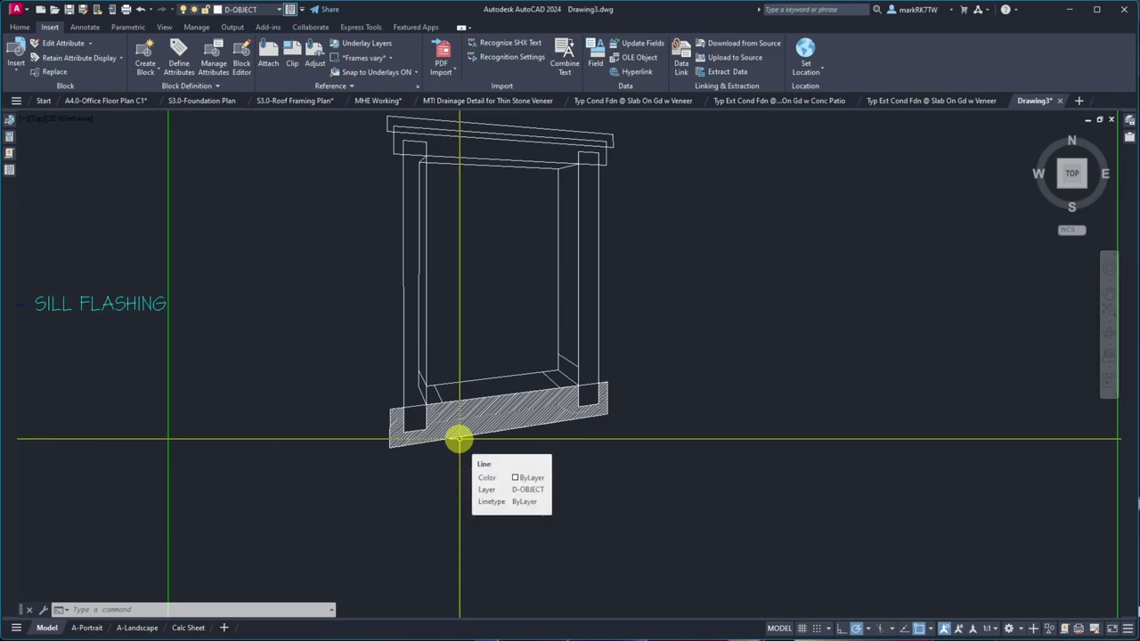
scroll(438, 411, up, 6)
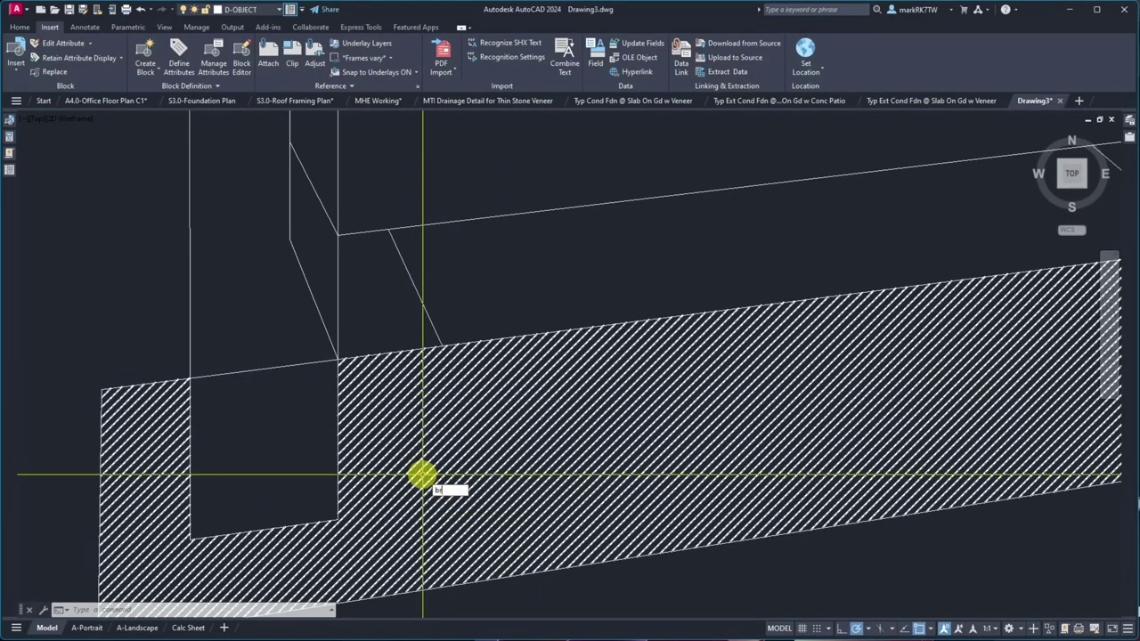
- Break the sill's hatch edge lines where they overlap the jamb edges
key(Return)
click(329, 361)
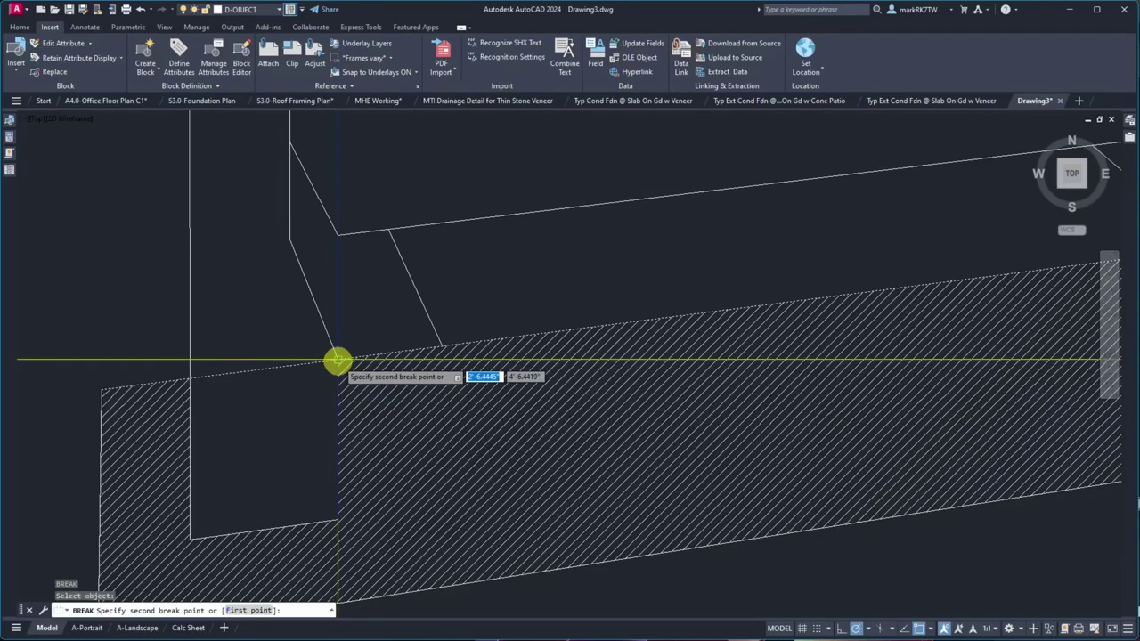
click(250, 374)
key(Return)
click(195, 377)
click(195, 378)
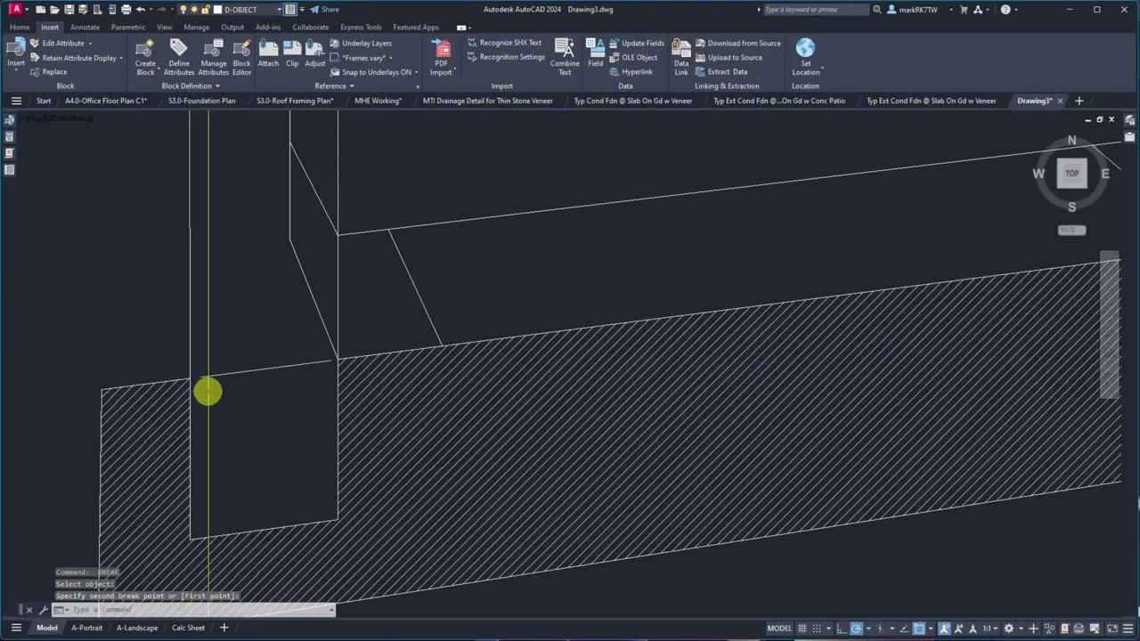
- Extend the sill edge lines to the two boundary lines with EXTEND
text(ex)
key(Return)
click(320, 312)
click(68, 323)
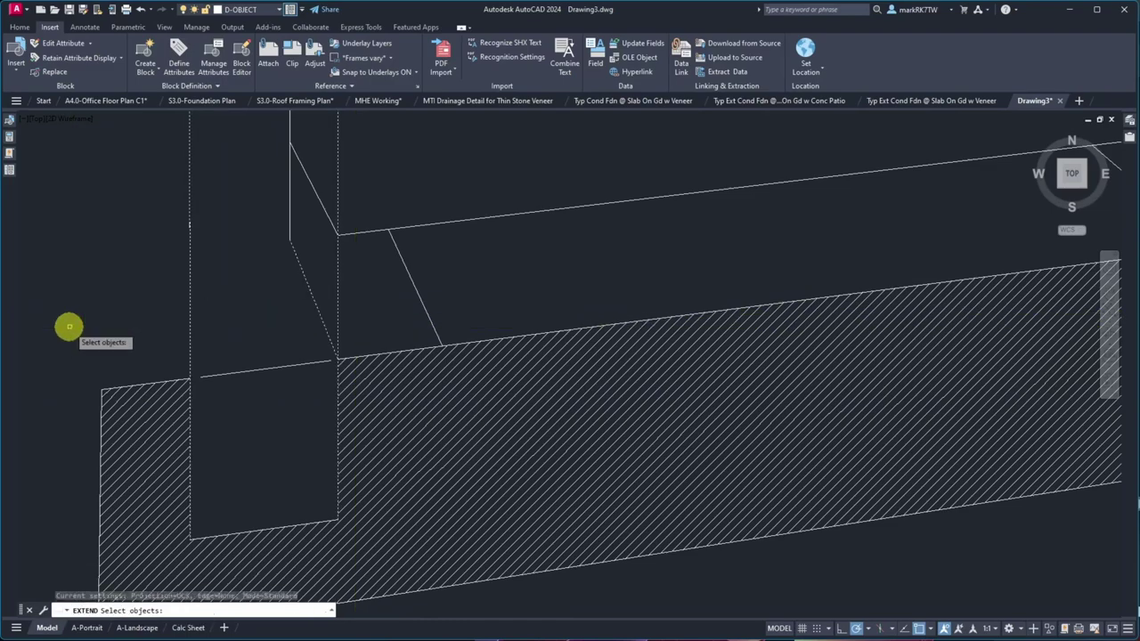
key(Return)
click(314, 365)
click(236, 339)
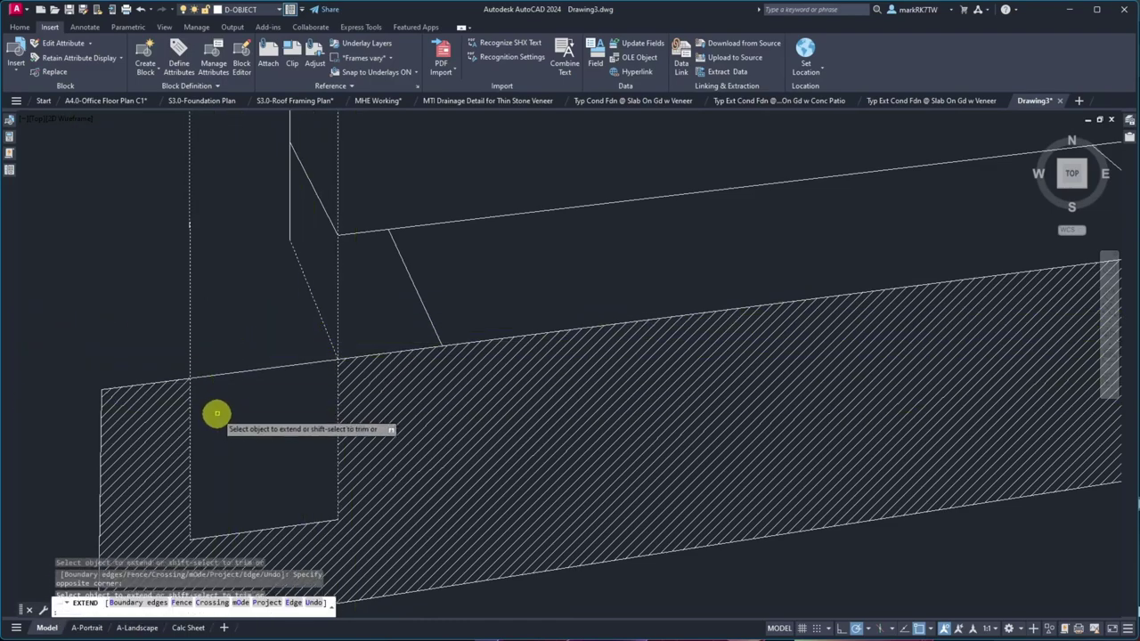
click(250, 409)
- Select a sill edge line and check the layer list without changing it
click(217, 323)
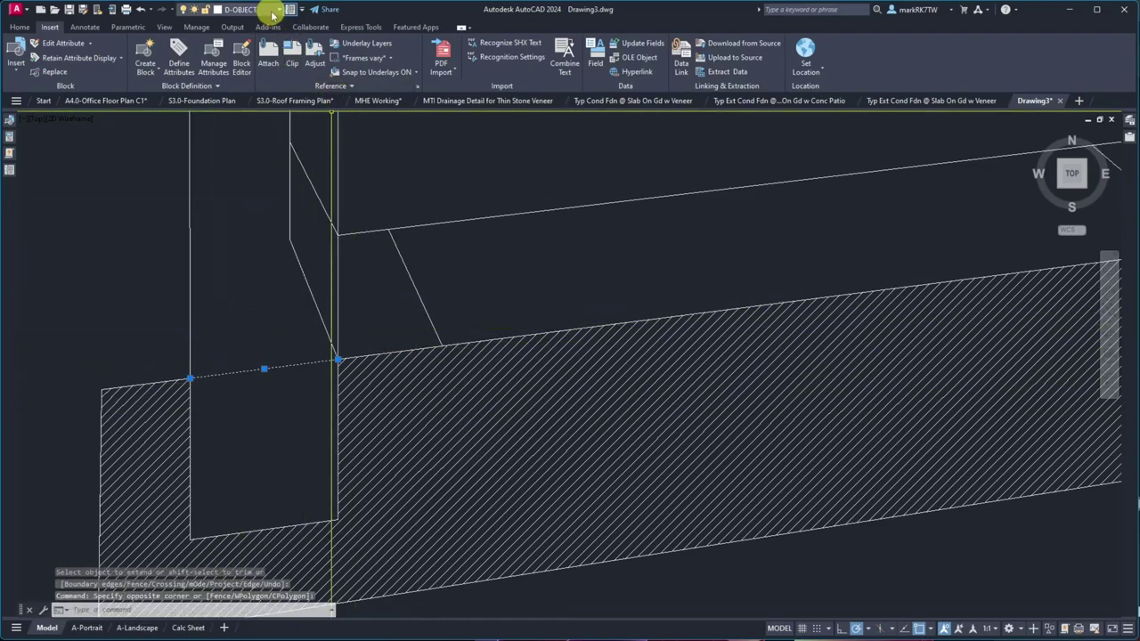
click(273, 11)
key(Escape)
key(Escape)
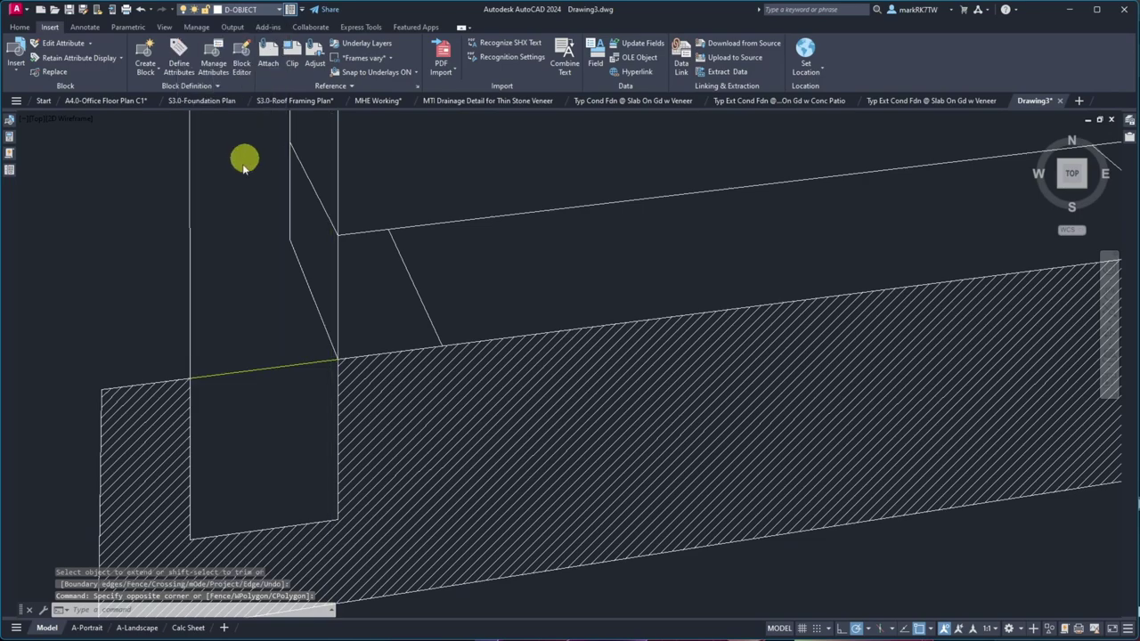
scroll(132, 285, down, 5)
scroll(389, 267, up, 7)
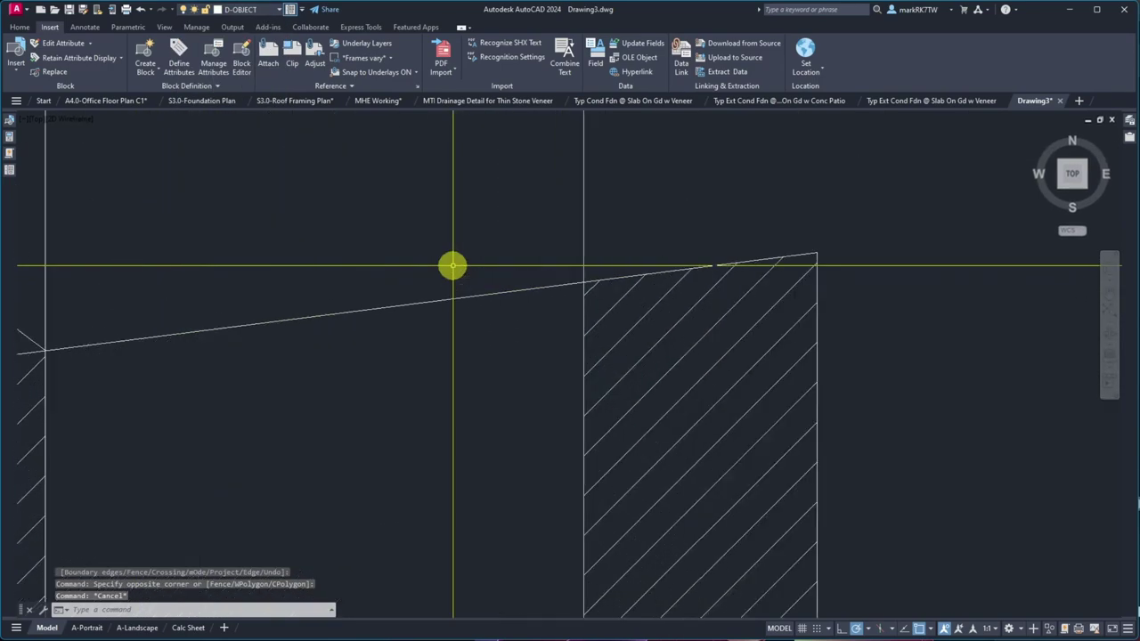
- Break the sloped line's left stub and its end at the vertical line
text(br)
key(Return)
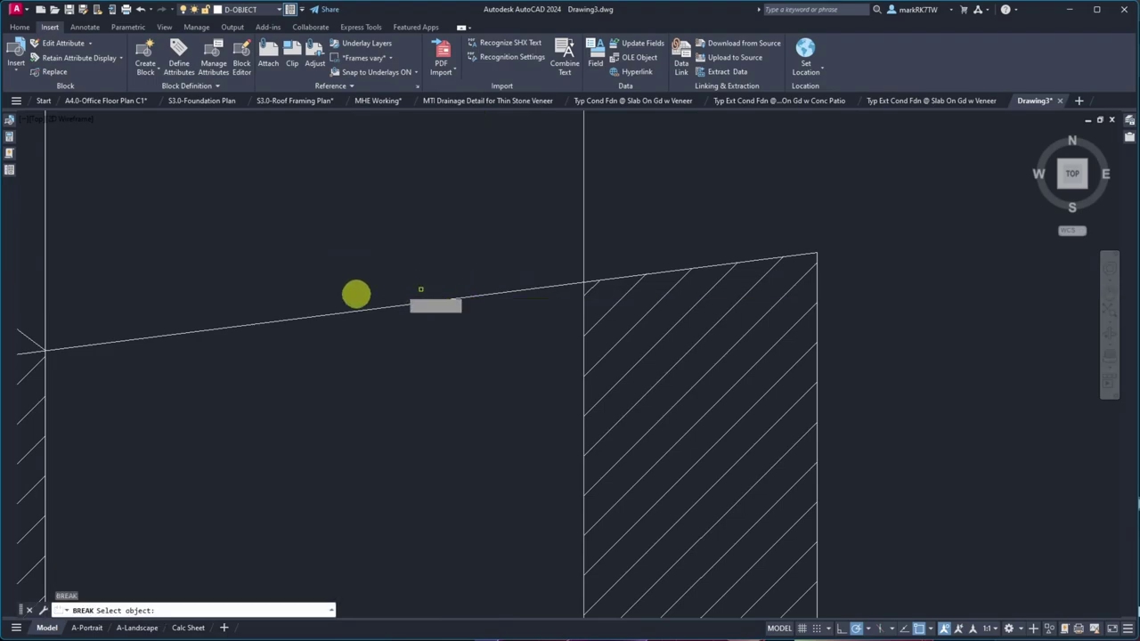
click(64, 349)
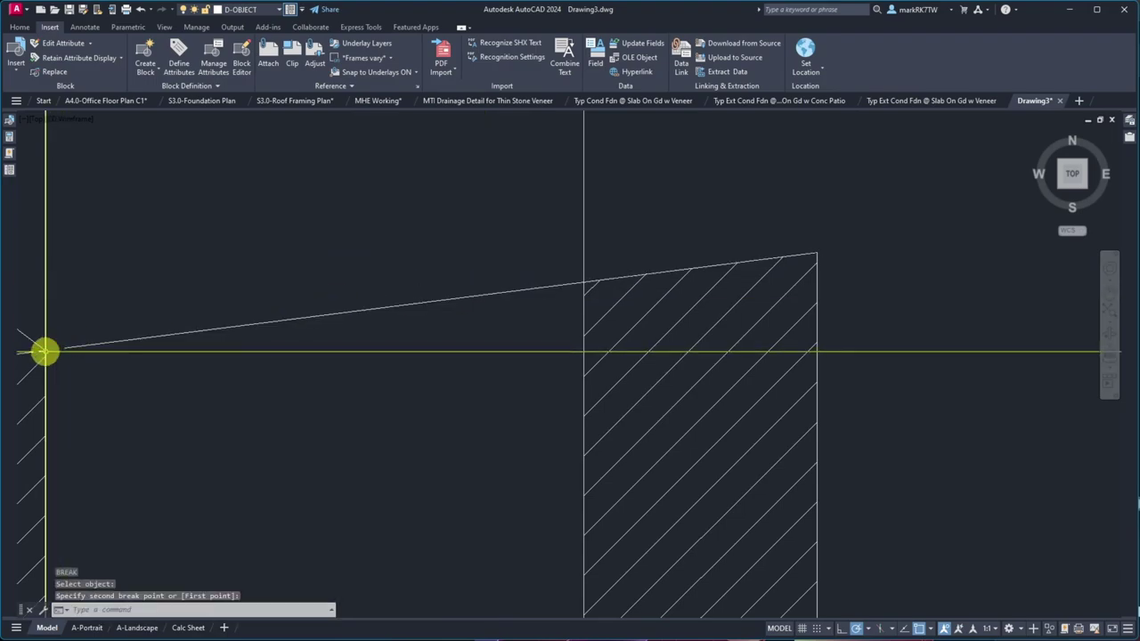
click(46, 348)
key(Return)
click(576, 285)
click(582, 282)
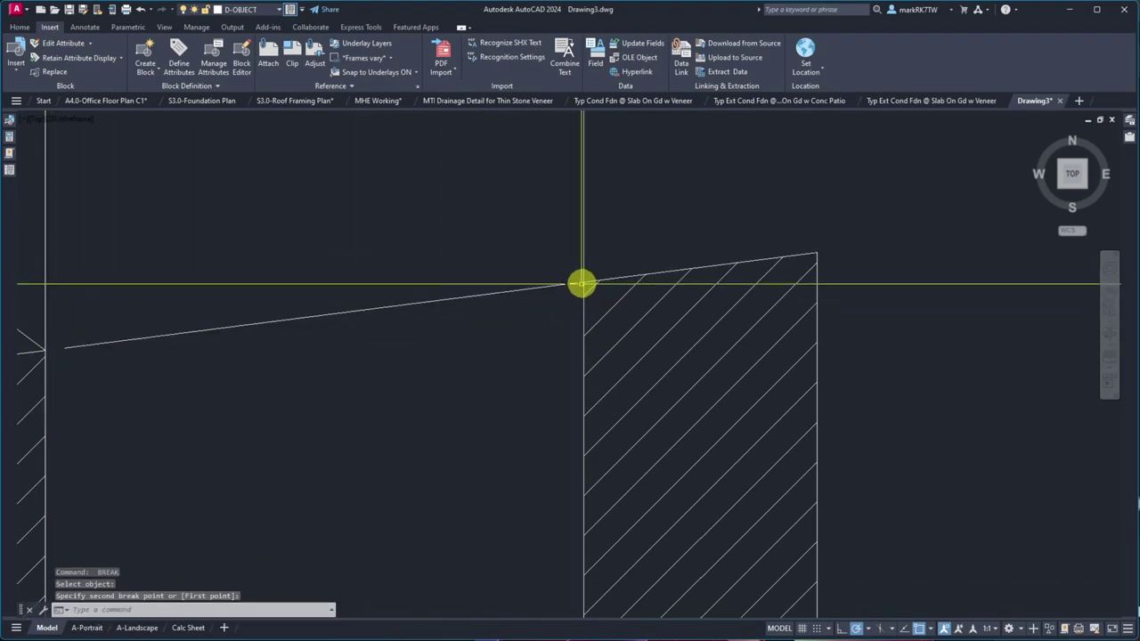
key(Return)
text(ex)
key(Return)
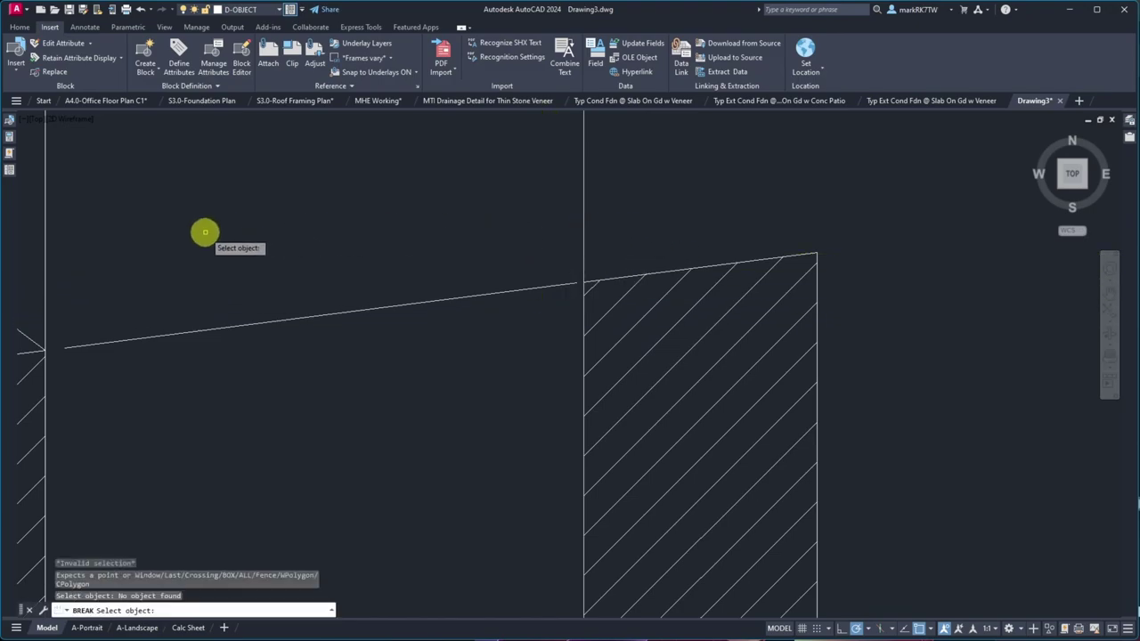
key(Escape)
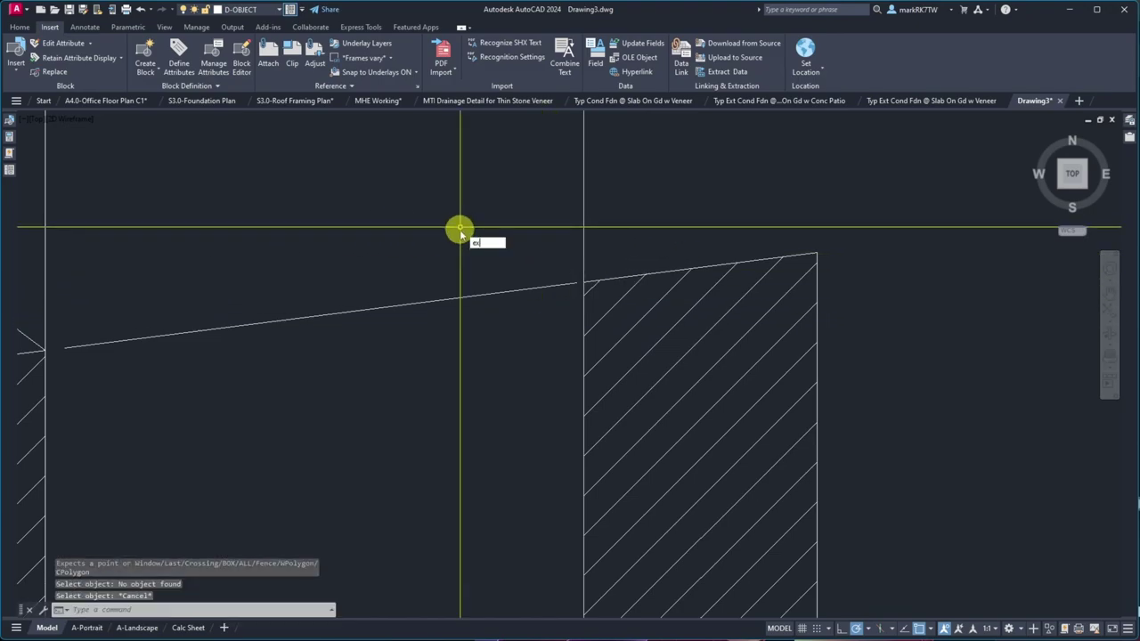
- Extend the sloped line to the left vertical boundary line
text(ex)
key(Return)
click(590, 197)
click(40, 203)
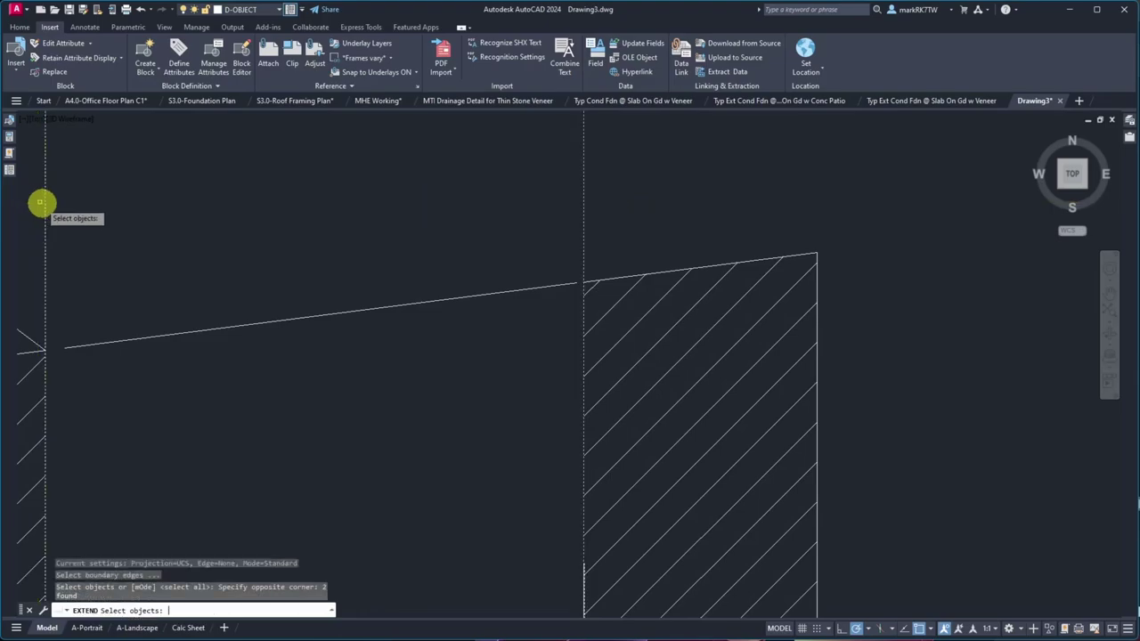
key(Return)
click(565, 267)
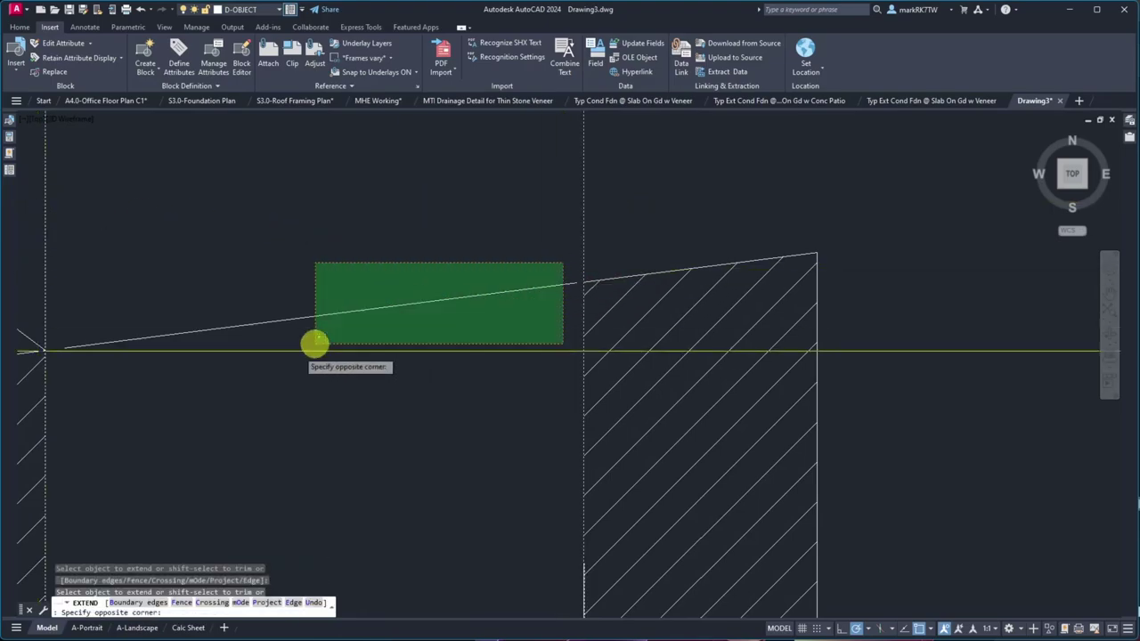
click(76, 428)
key(Return)
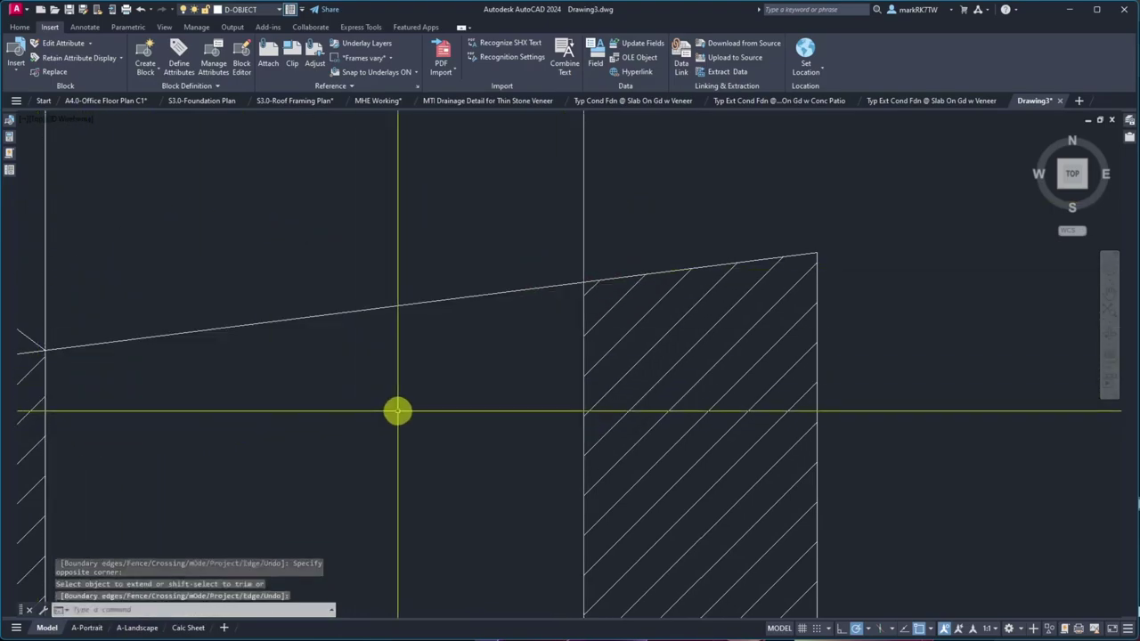
- Move the sloped line onto layer D-OBJECT-THIN
click(397, 407)
click(325, 254)
click(266, 10)
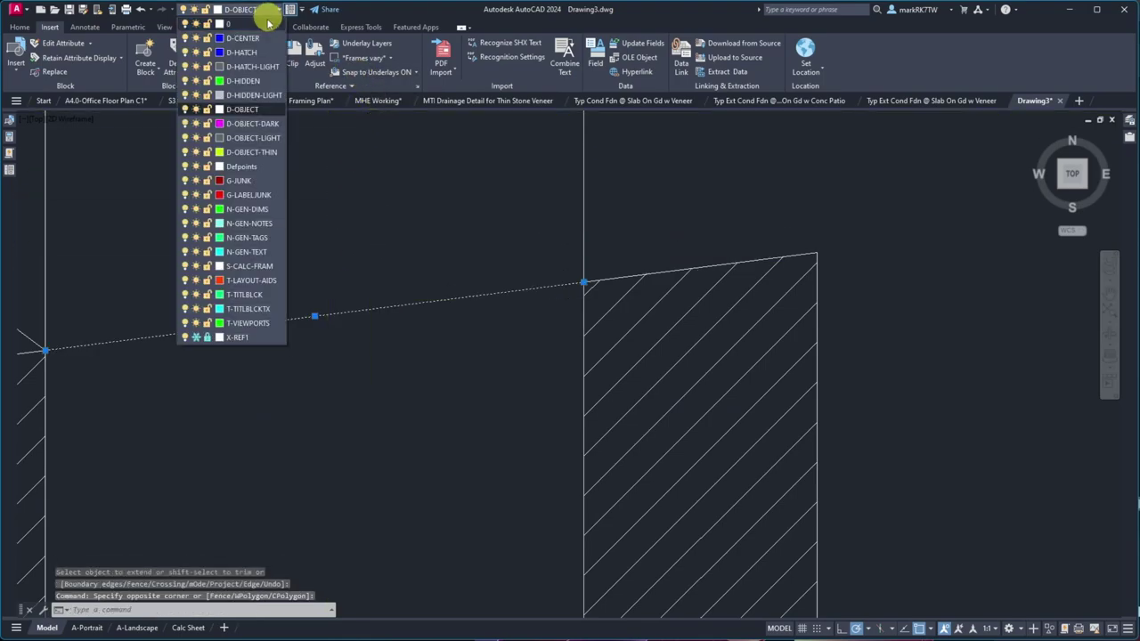
click(251, 140)
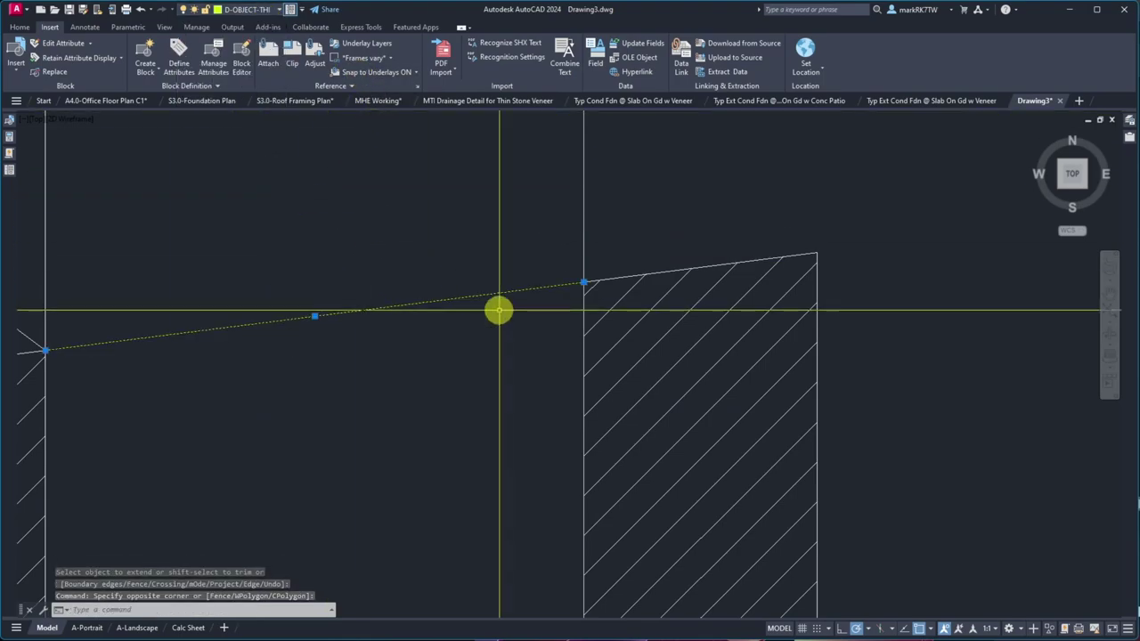
key(Escape)
scroll(514, 289, down, 8)
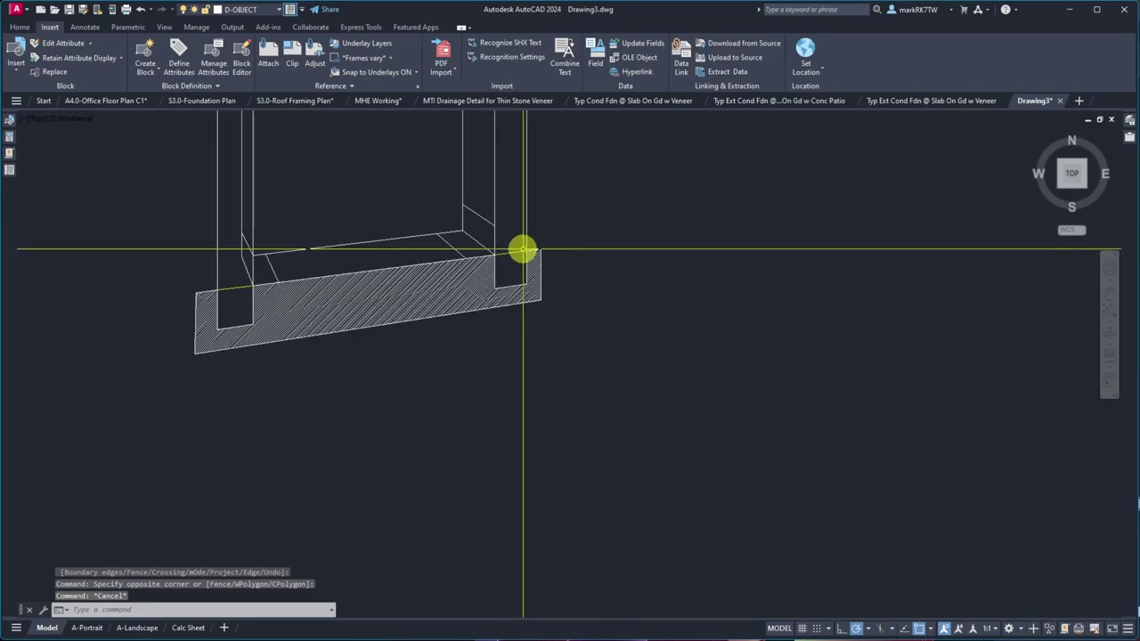
scroll(384, 298, up, 2)
scroll(579, 400, down, 4)
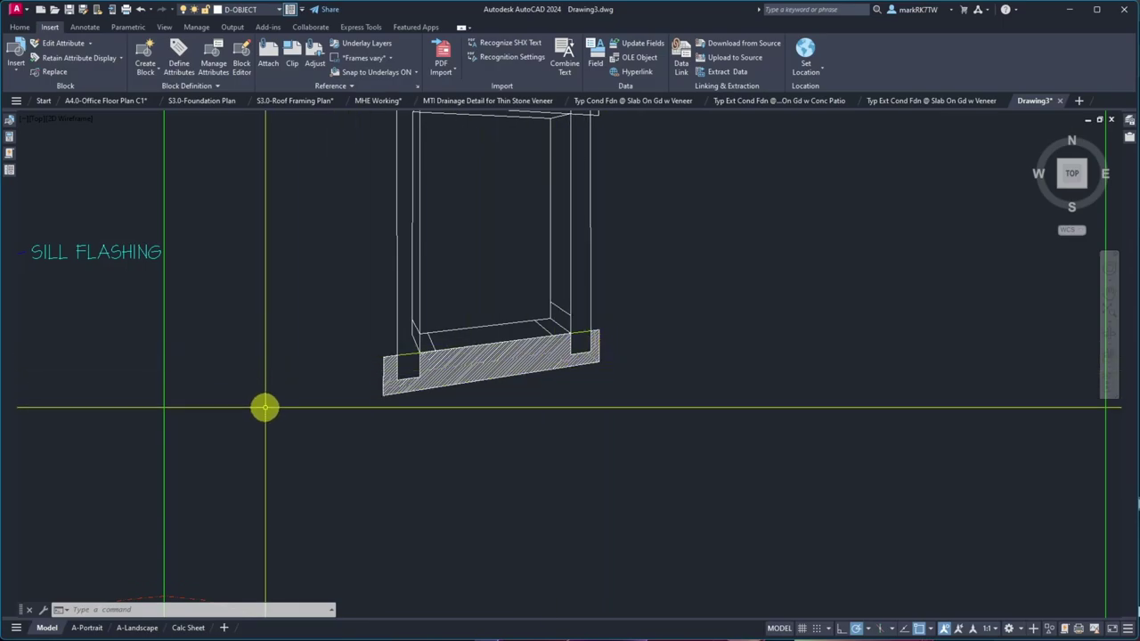
scroll(265, 408, down, 2)
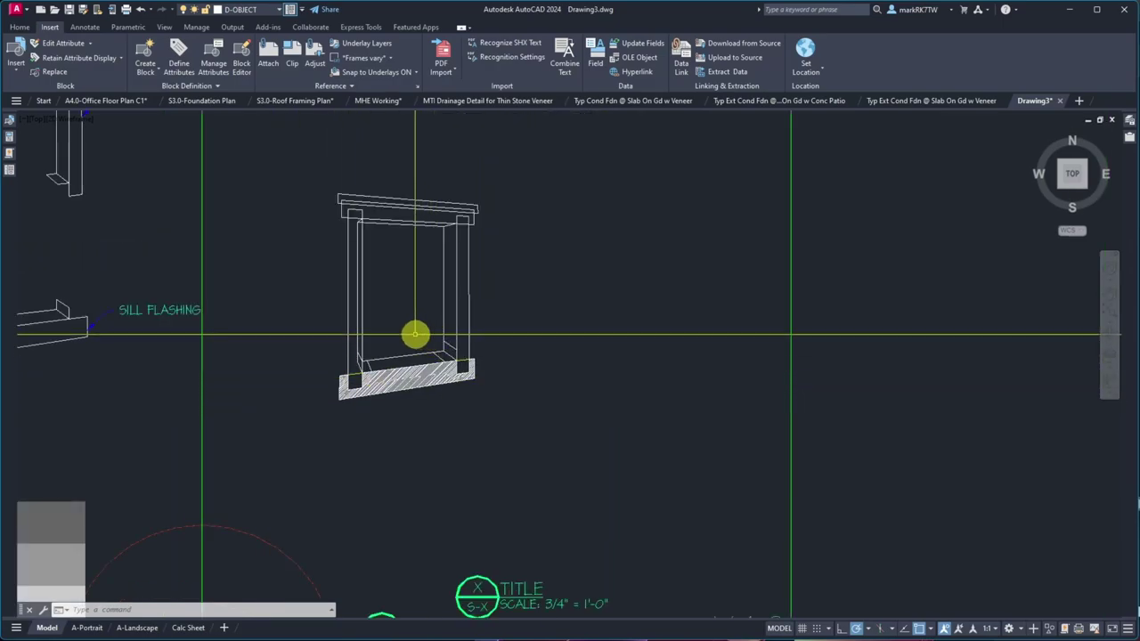
scroll(417, 331, down, 2)
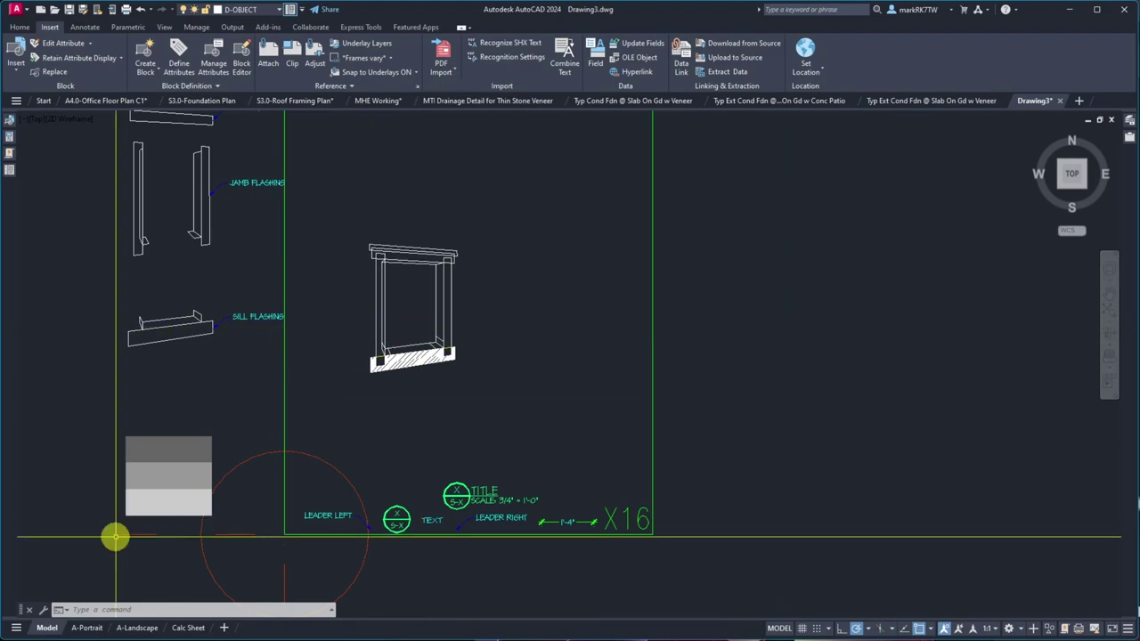
scroll(115, 535, up, 2)
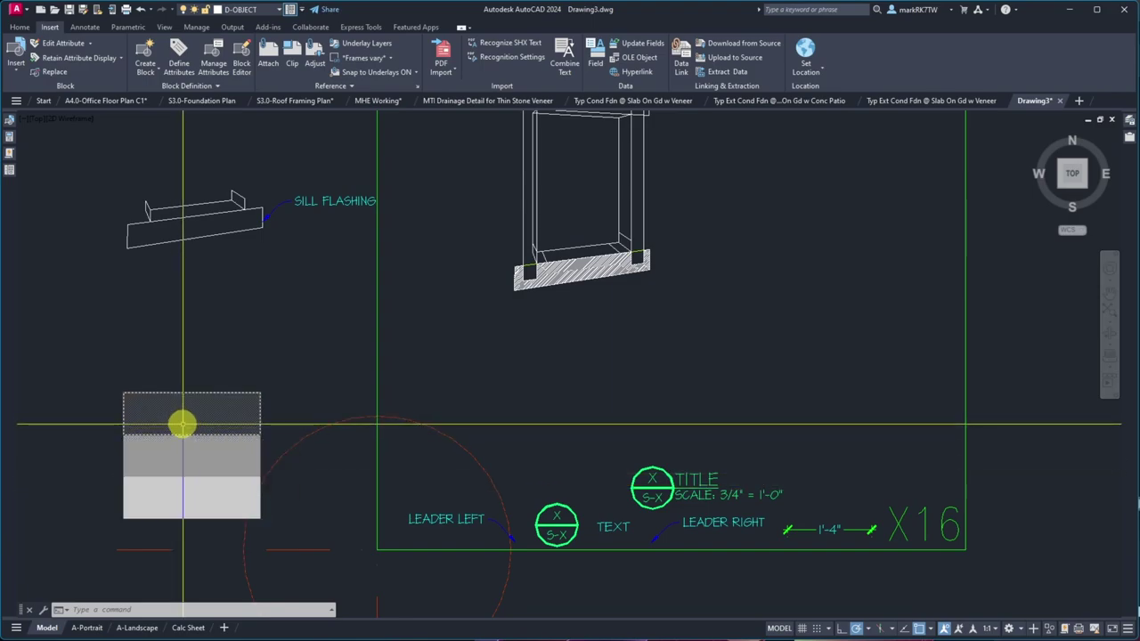
- Match the sill fill to the grey swatch's properties
text(m)
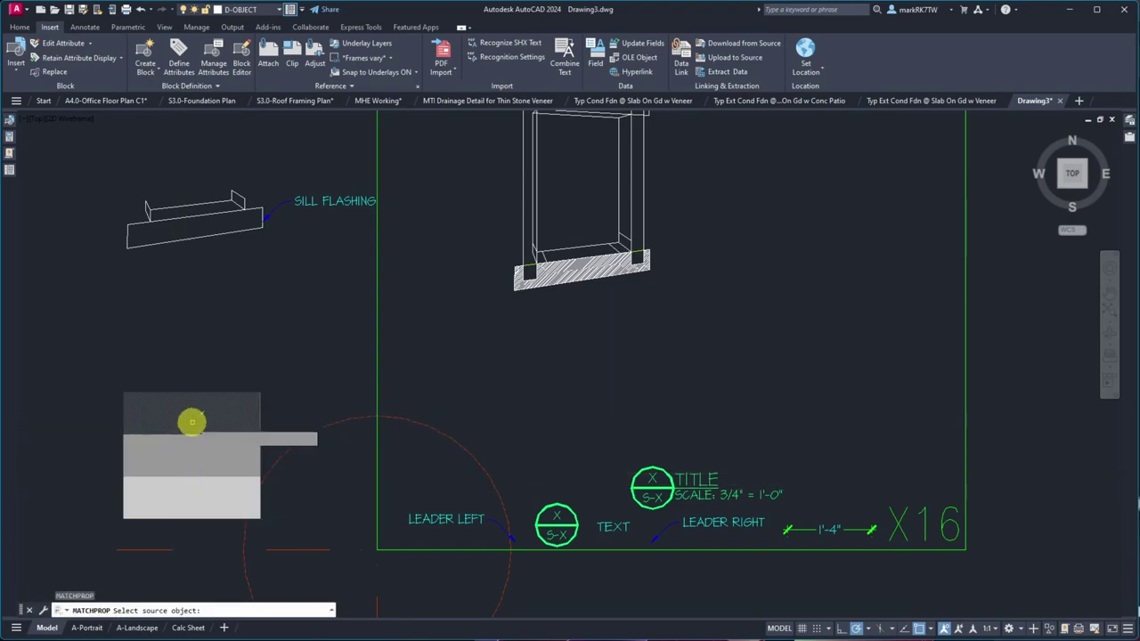
click(191, 422)
click(575, 280)
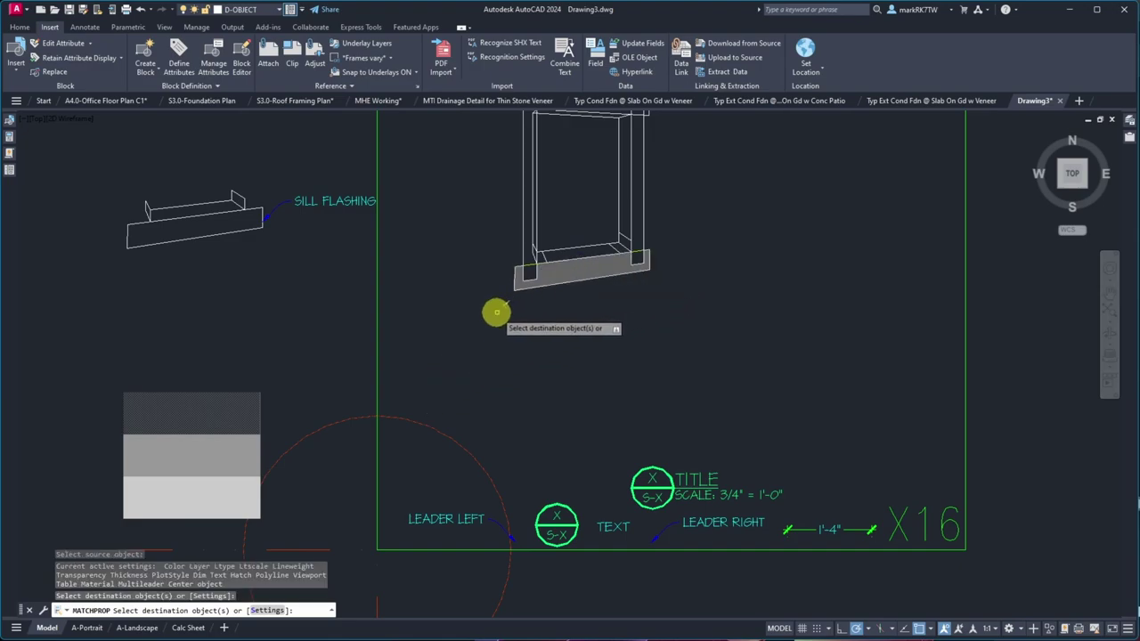
key(Return)
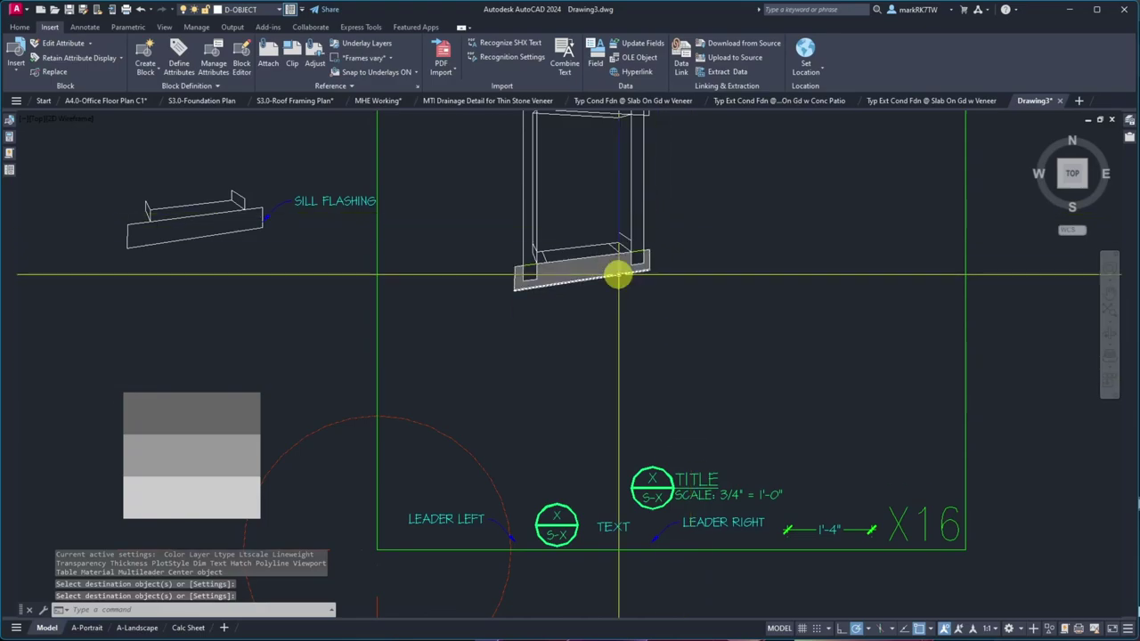
scroll(584, 313, up, 5)
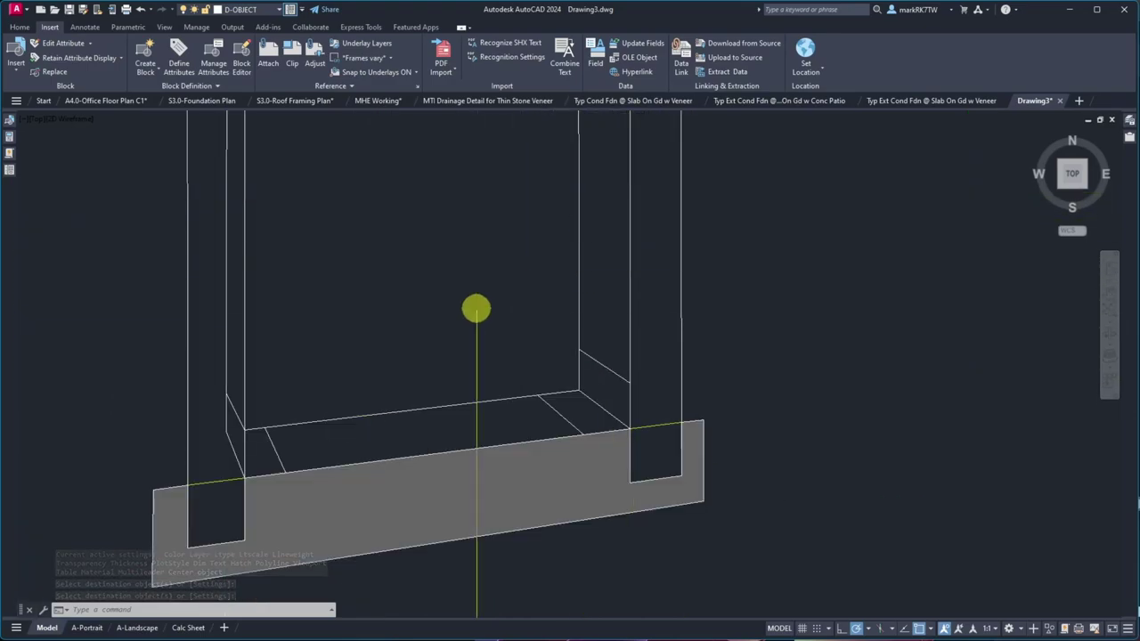
- Hatch the sill's top face and match it to the grey front face with MA
text(h)
key(Return)
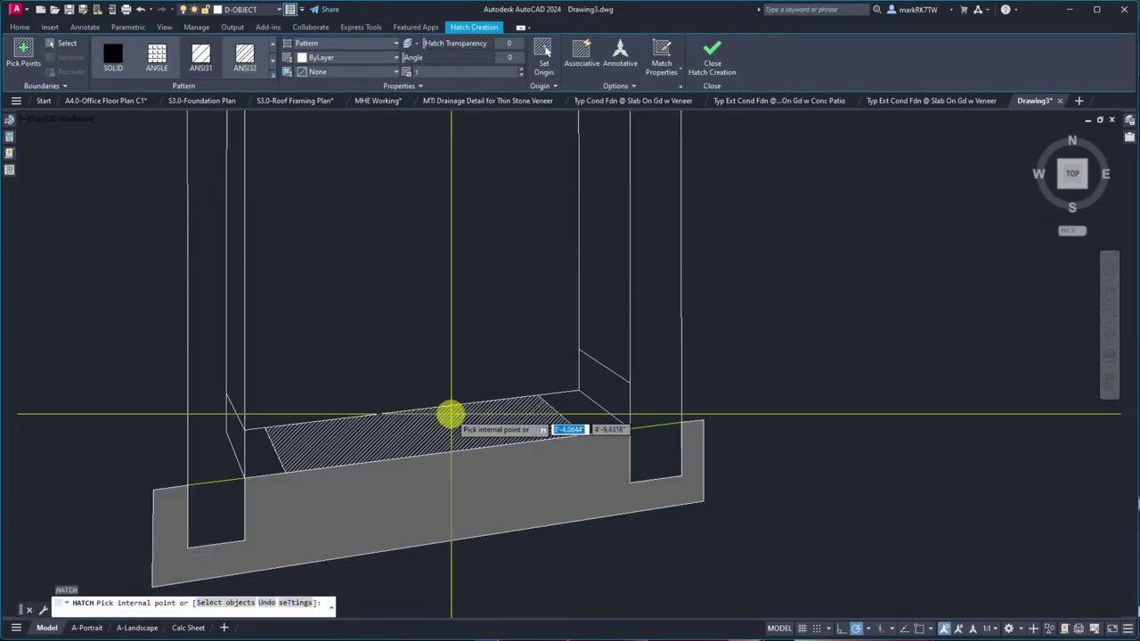
click(452, 414)
text(m)
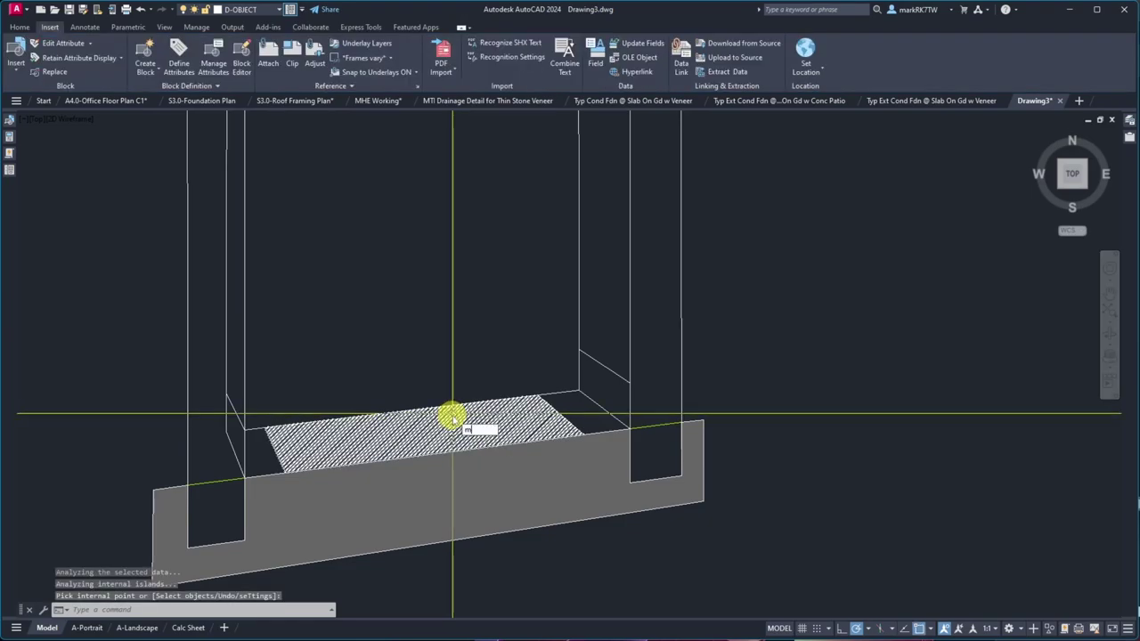
text(a)
key(Return)
click(445, 483)
click(446, 437)
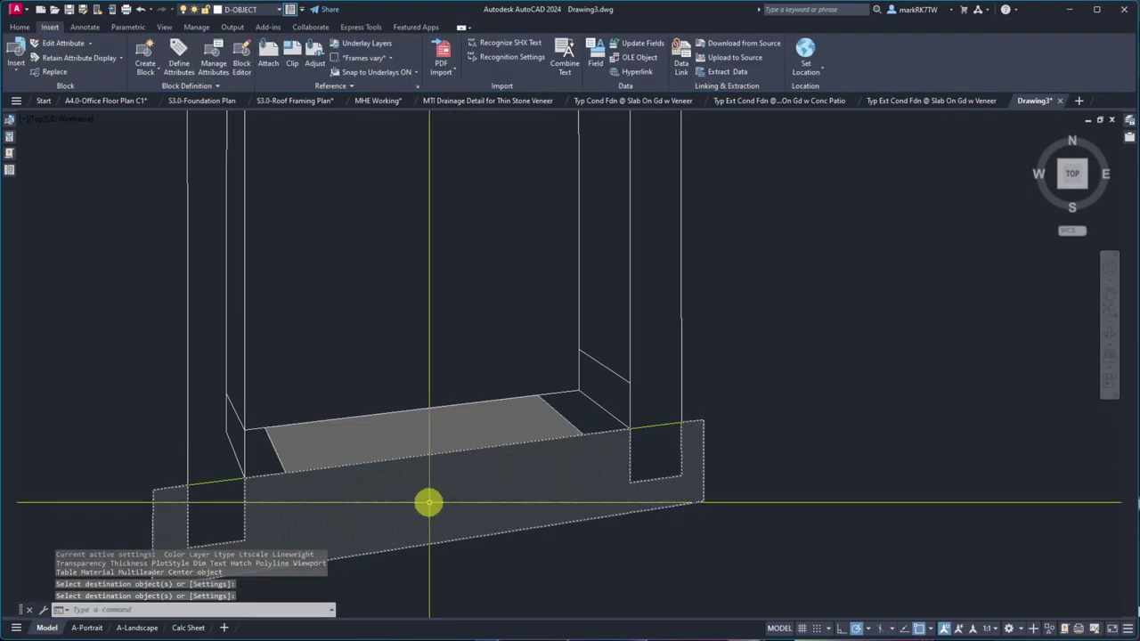
scroll(428, 503, down, 5)
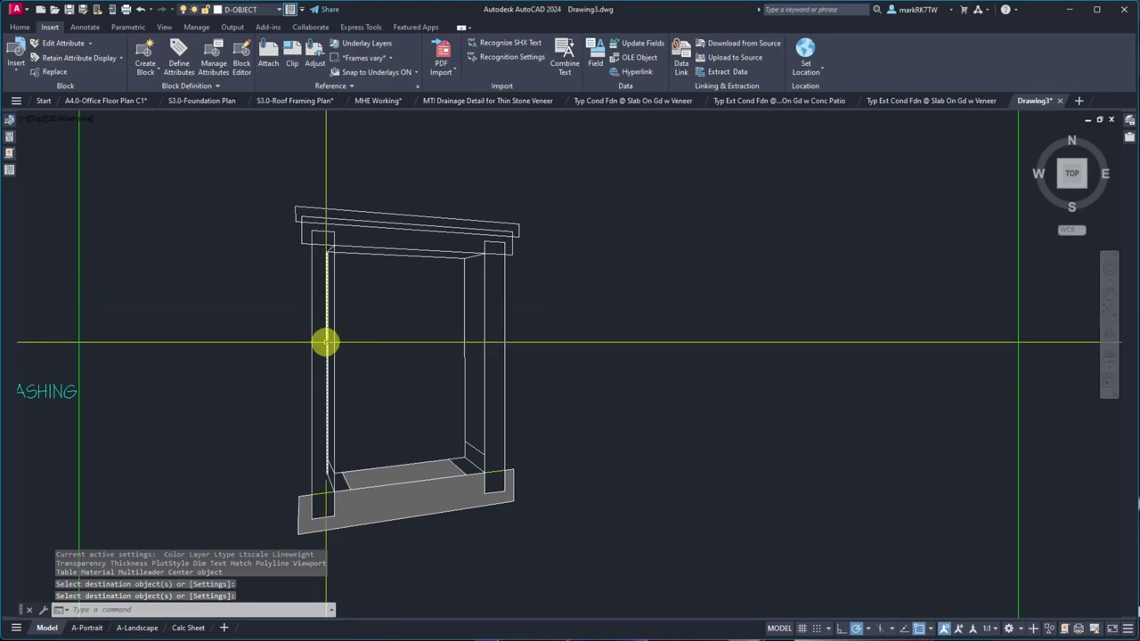
scroll(313, 381, down, 2)
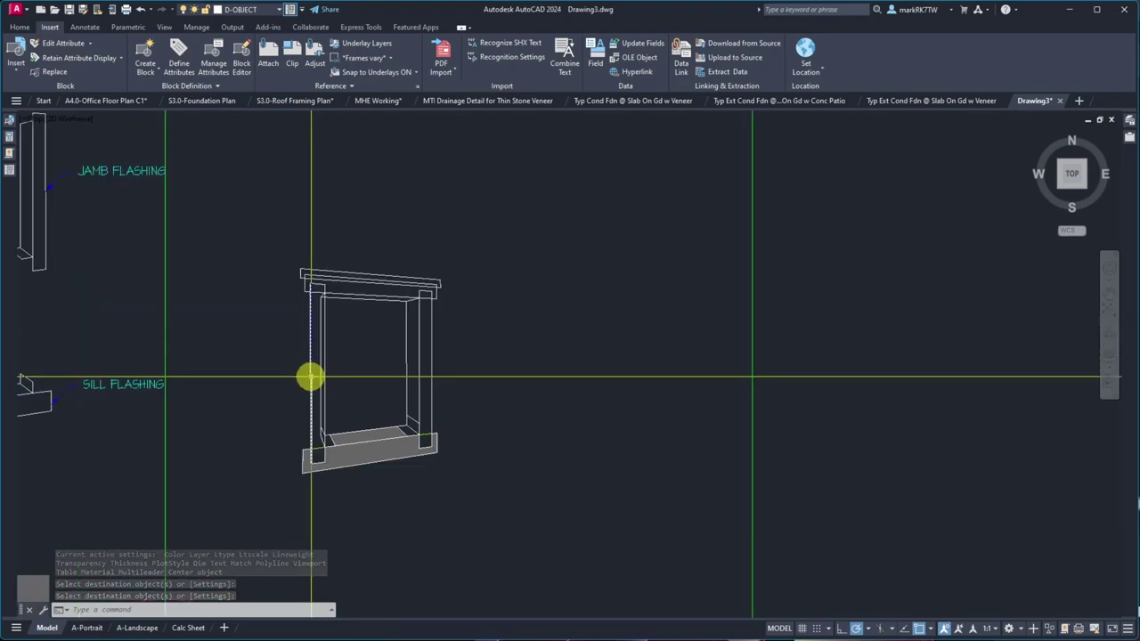
scroll(310, 377, up, 2)
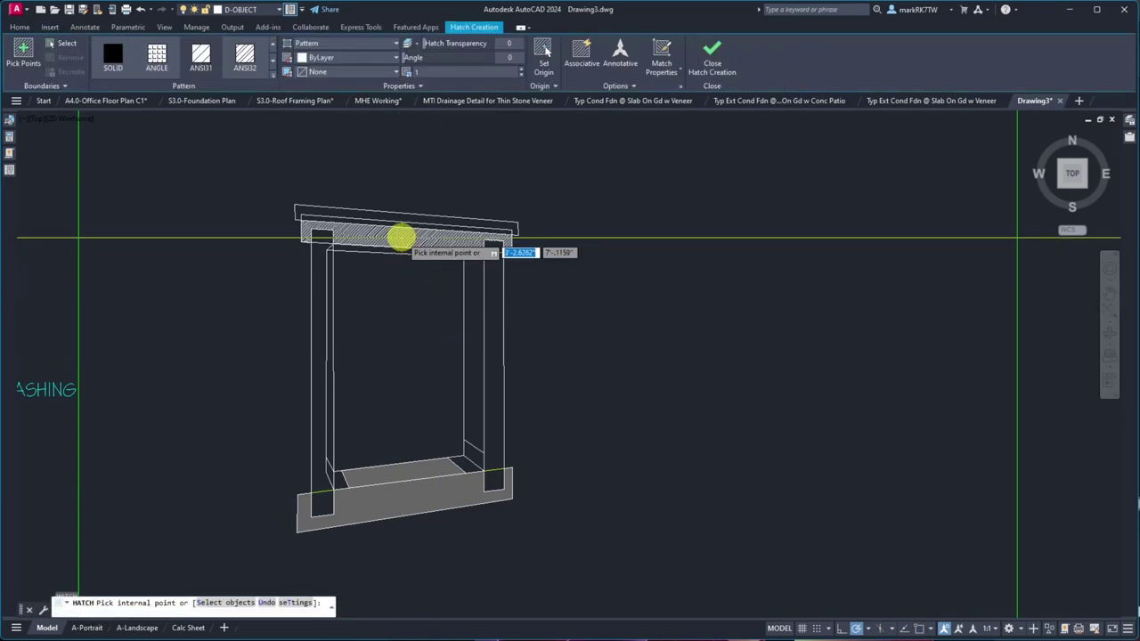
- Hatch the lower, upper and remaining bands of the head flashing
click(398, 252)
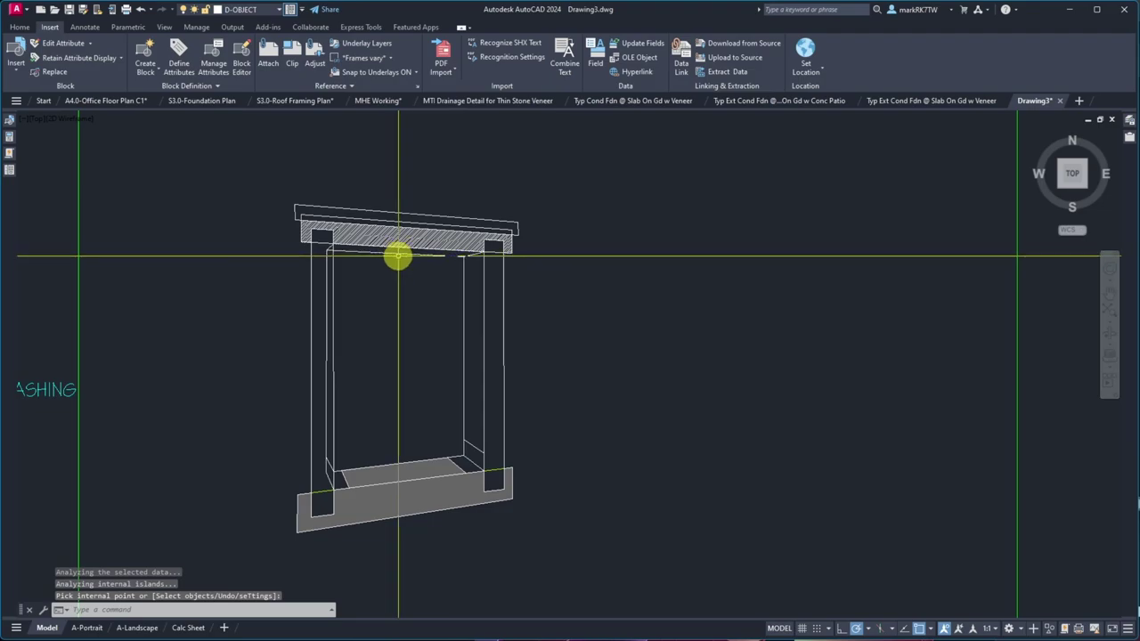
key(Return)
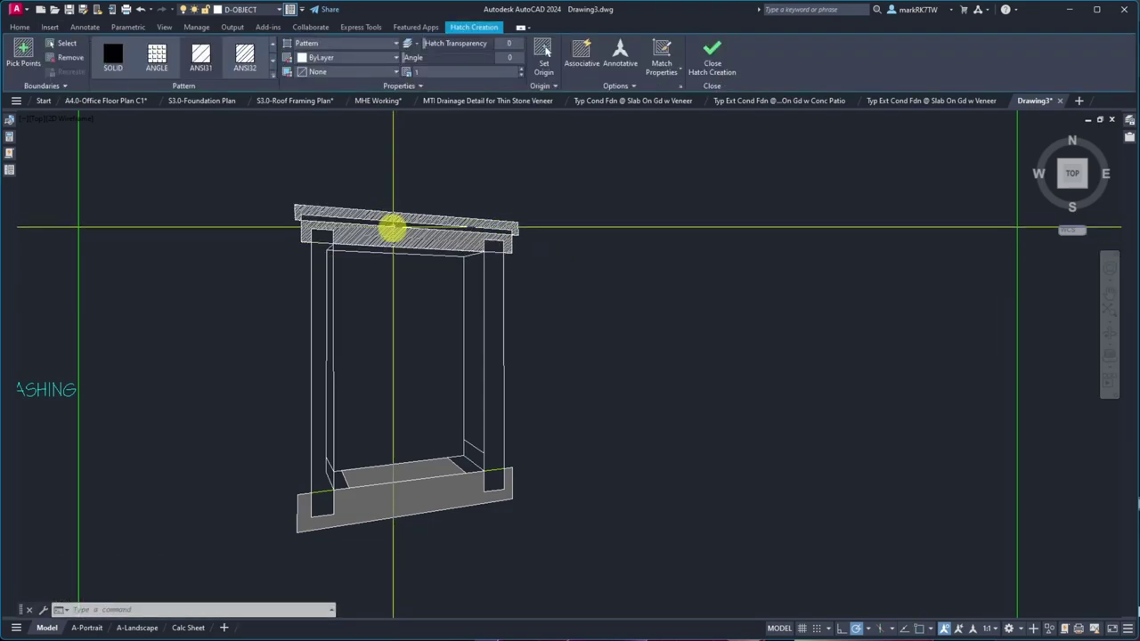
key(Return)
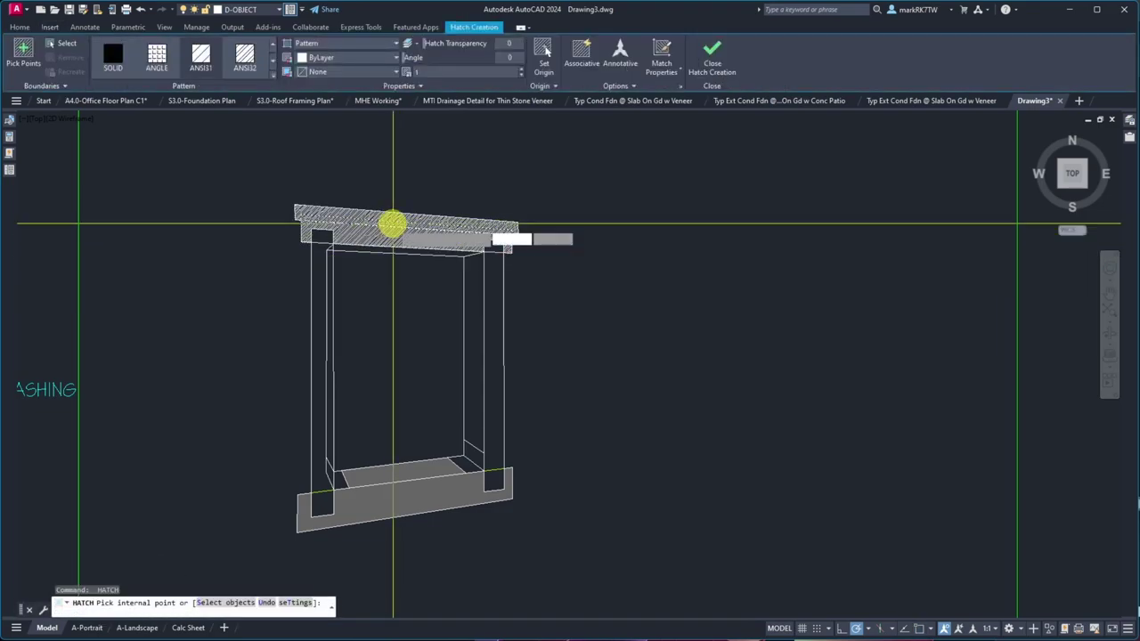
click(393, 223)
key(Return)
key(Return)
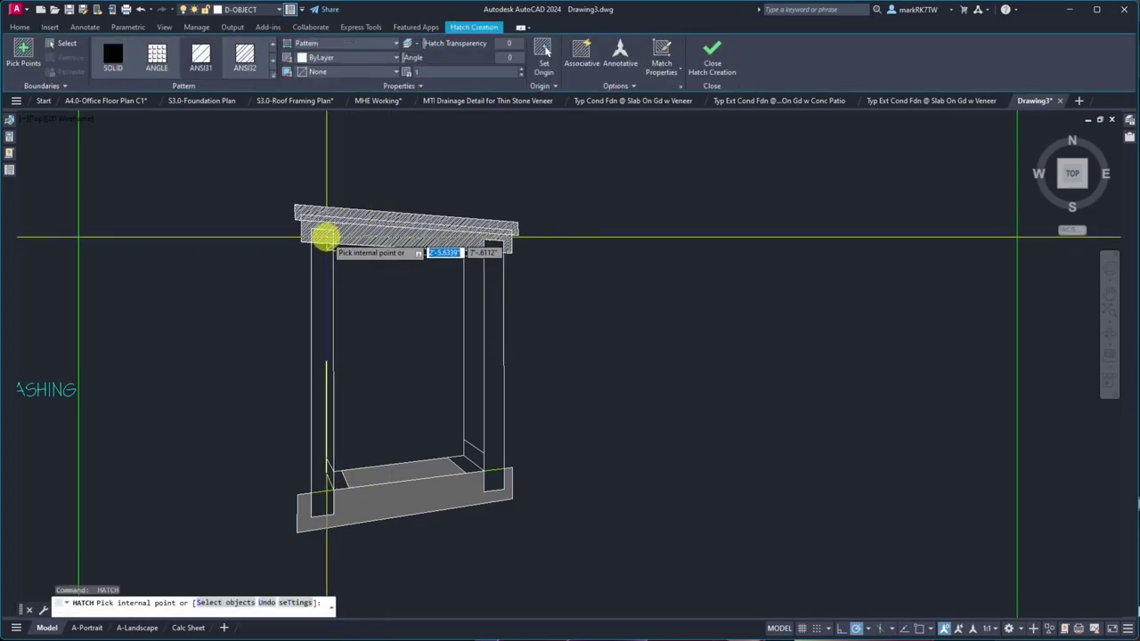
click(448, 237)
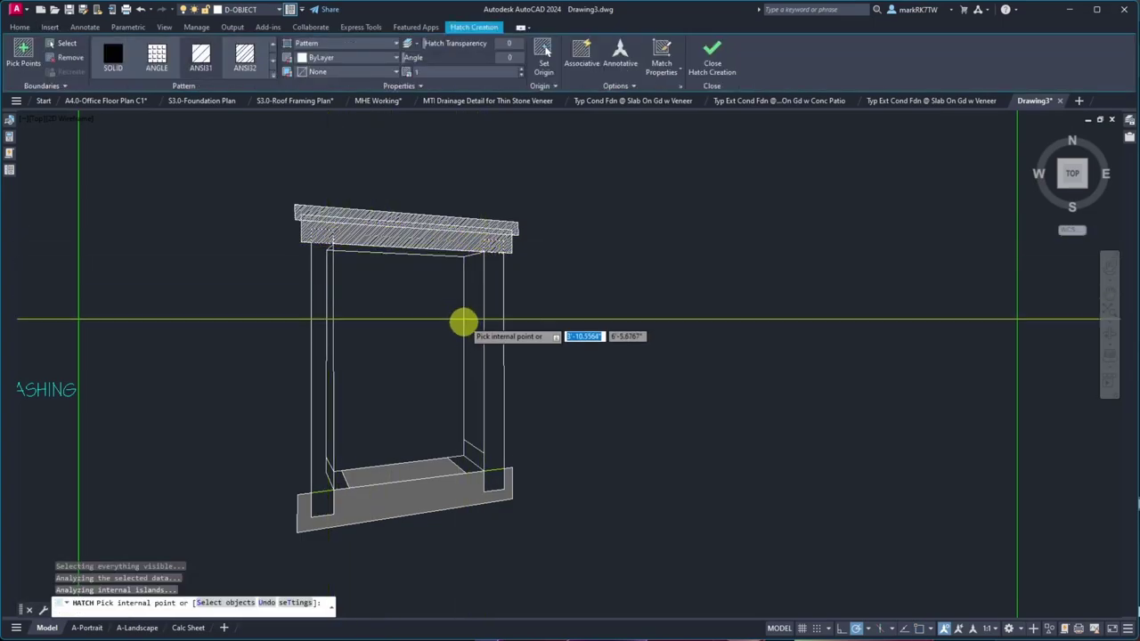
key(Return)
key(Return)
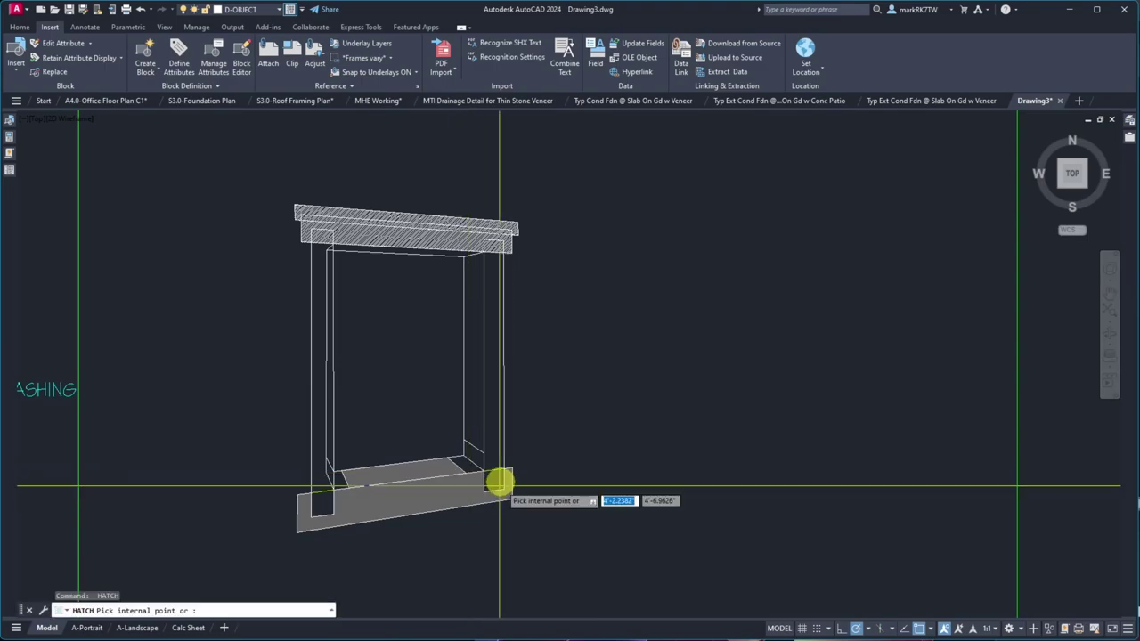
- Hatch both sill ends, the left and right jamb faces and the head's underside
click(499, 478)
click(328, 503)
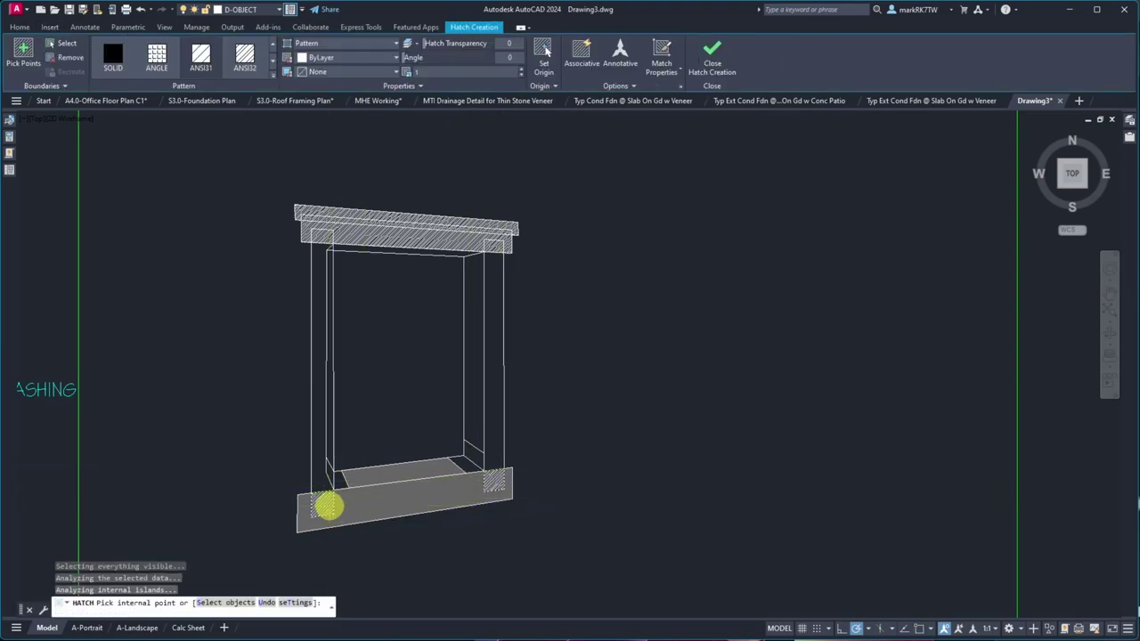
key(Return)
key(Return)
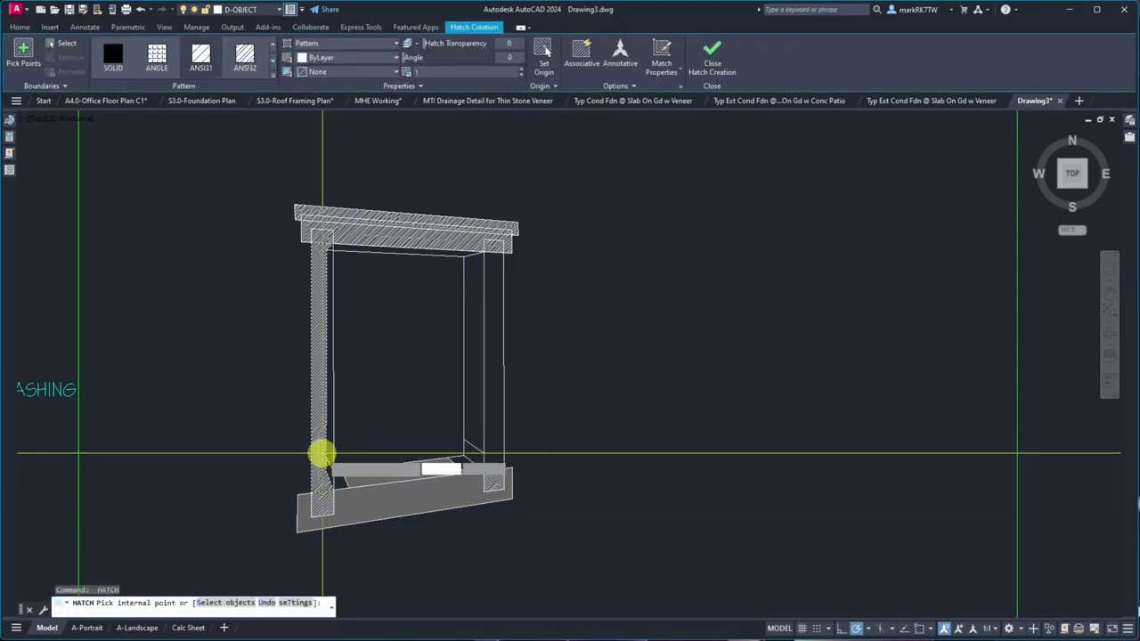
click(321, 454)
click(499, 414)
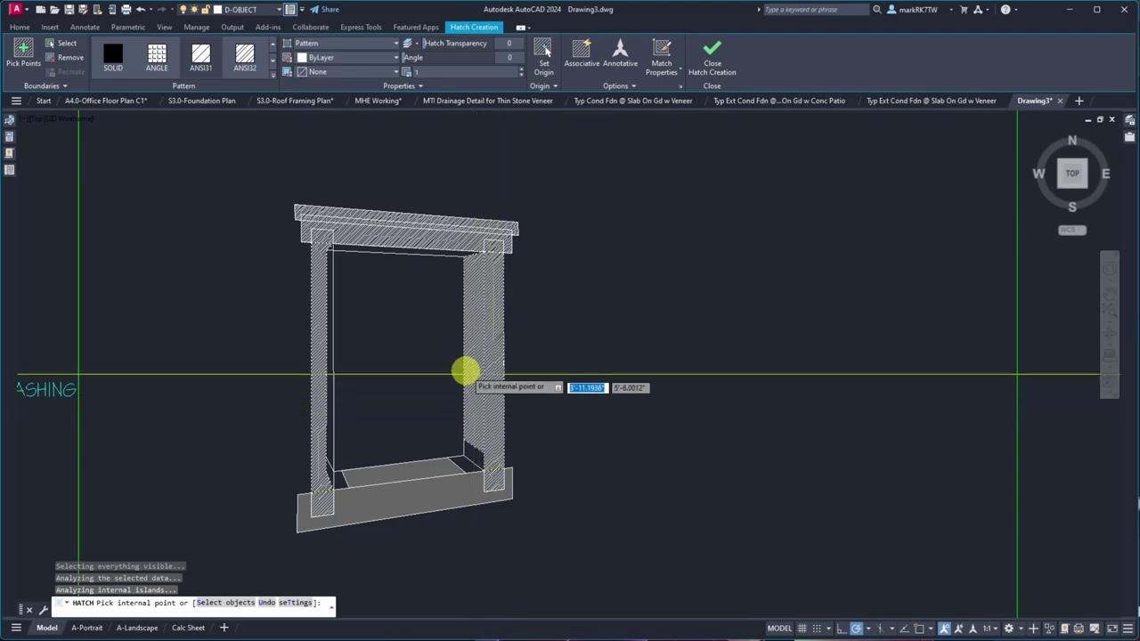
click(413, 253)
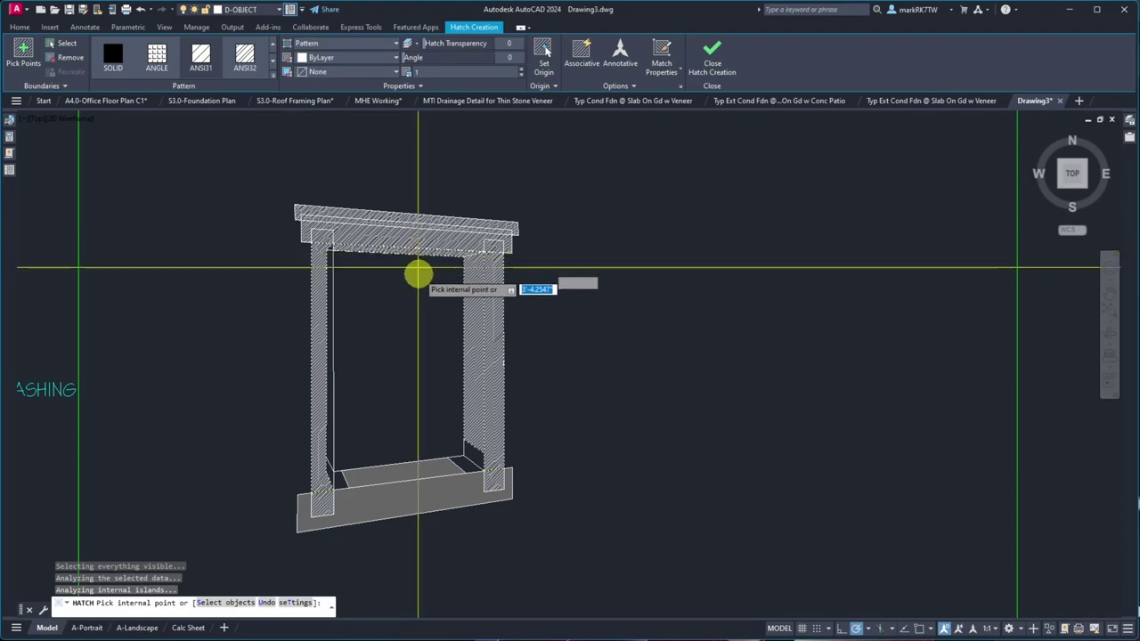
key(Return)
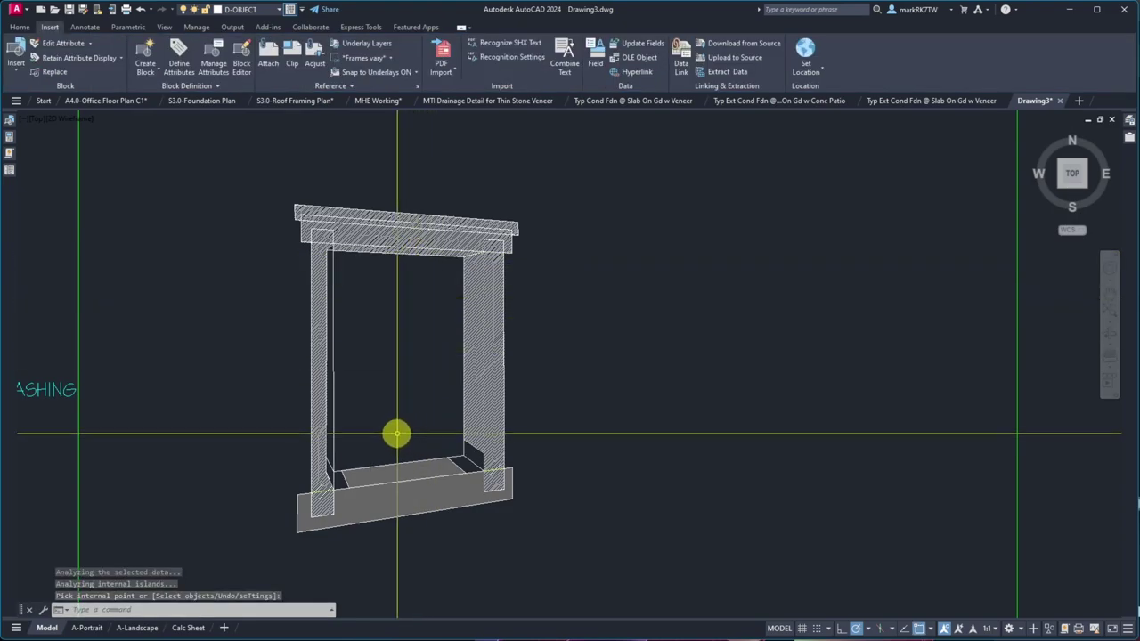
- Hatch the narrow strip under the head, leaving the window opening unfilled
key(Return)
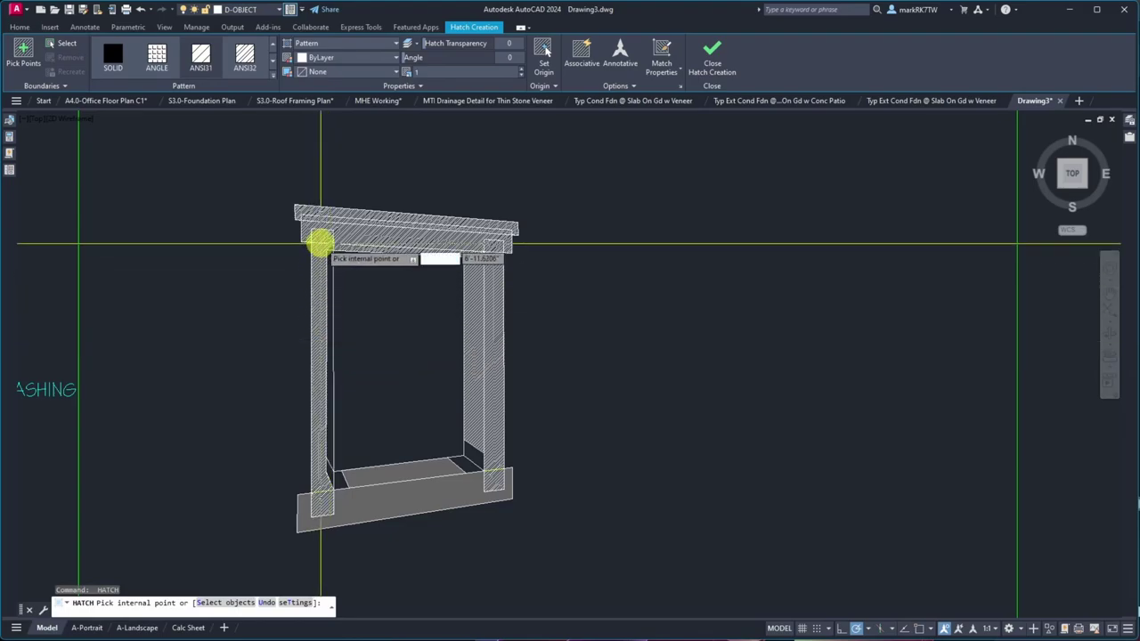
scroll(320, 241, up, 5)
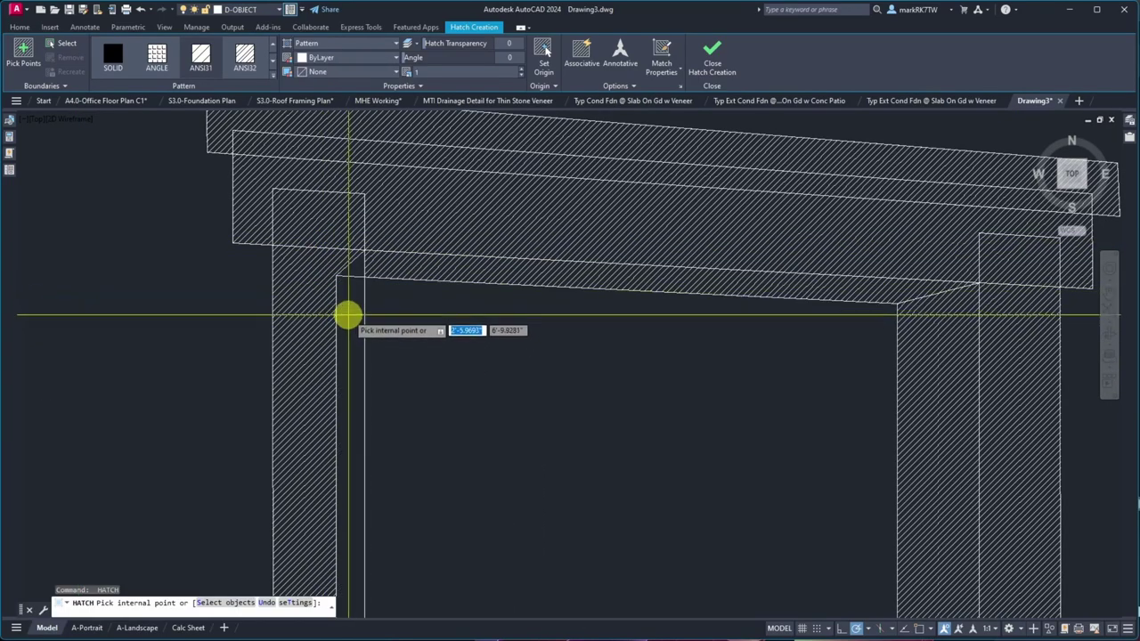
click(357, 289)
key(Return)
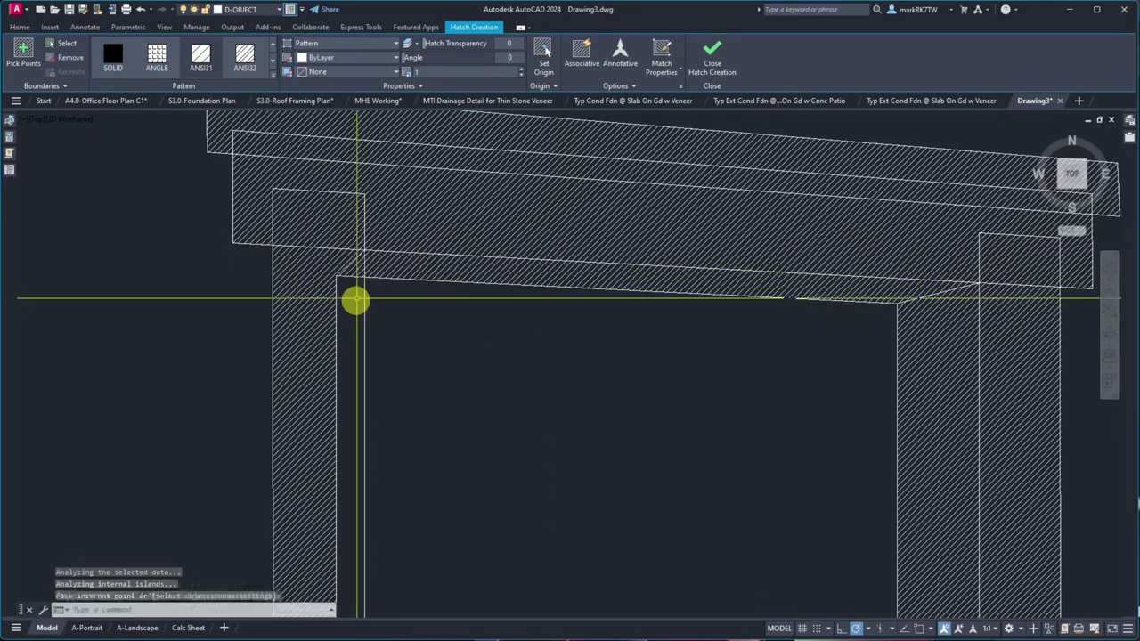
key(Return)
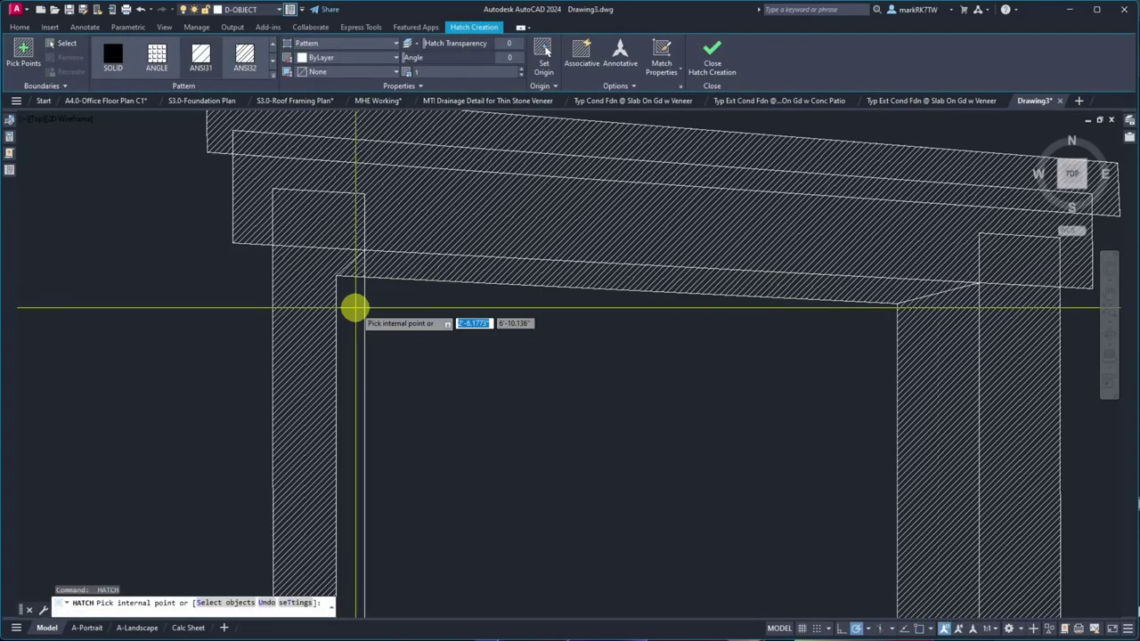
scroll(354, 307, down, 5)
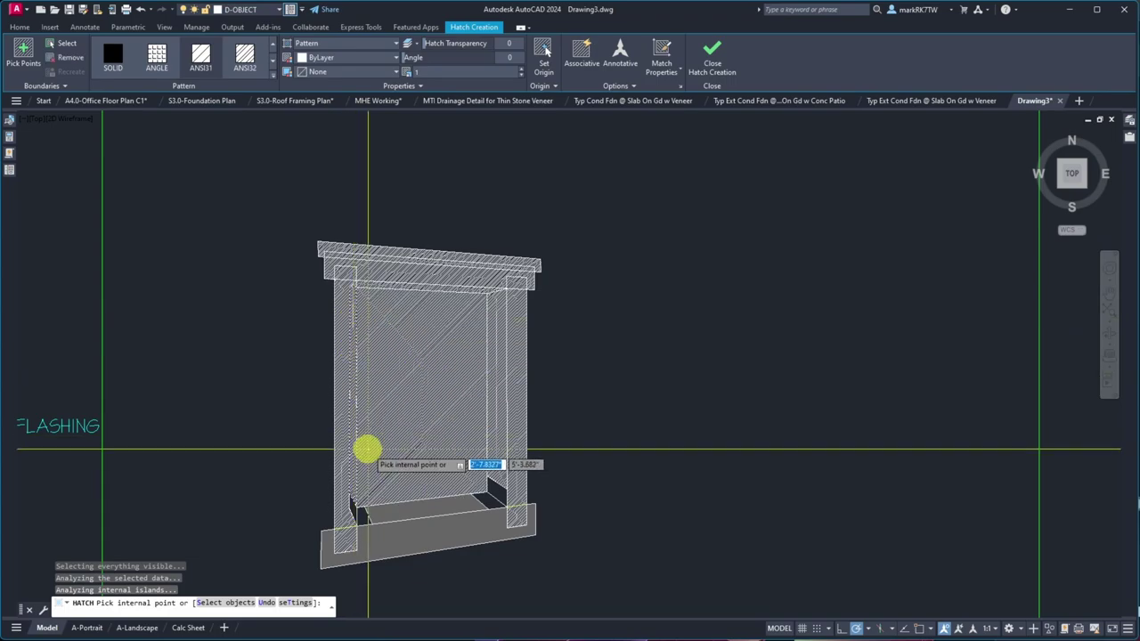
key(Return)
key(Return)
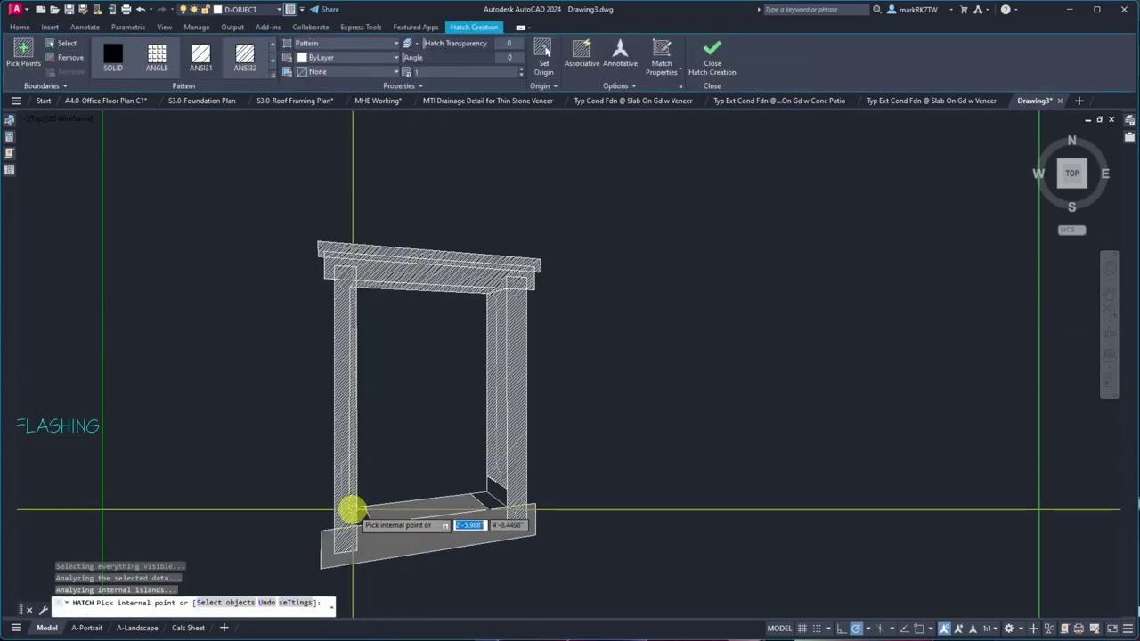
key(Return)
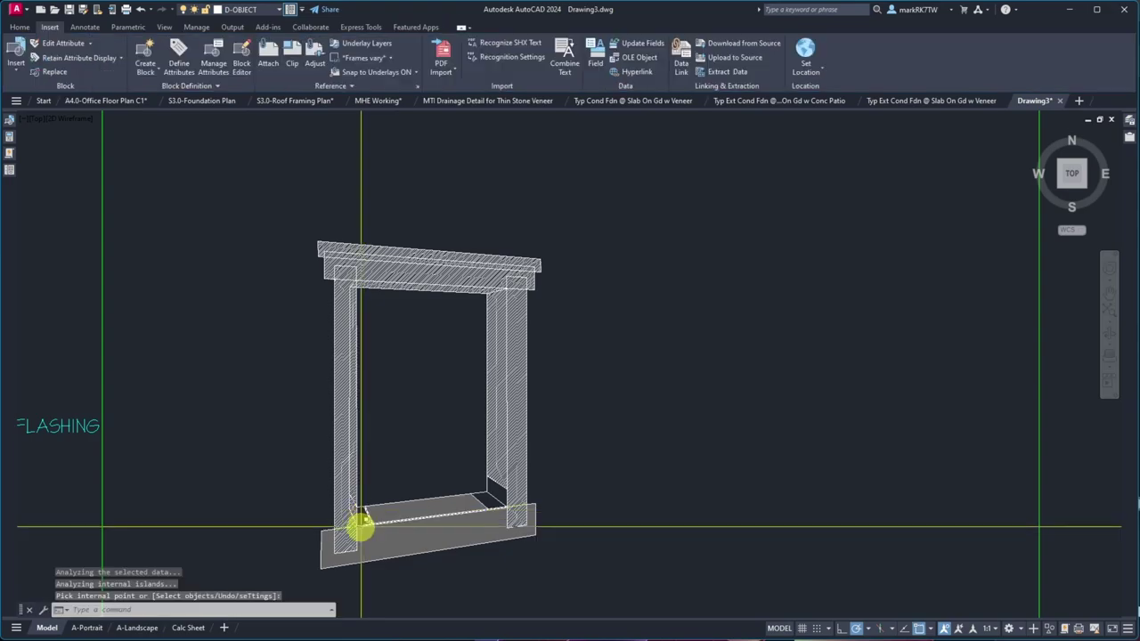
- Hatch the small faces at both jamb bases and the last sill face by the right jamb
key(Return)
click(501, 501)
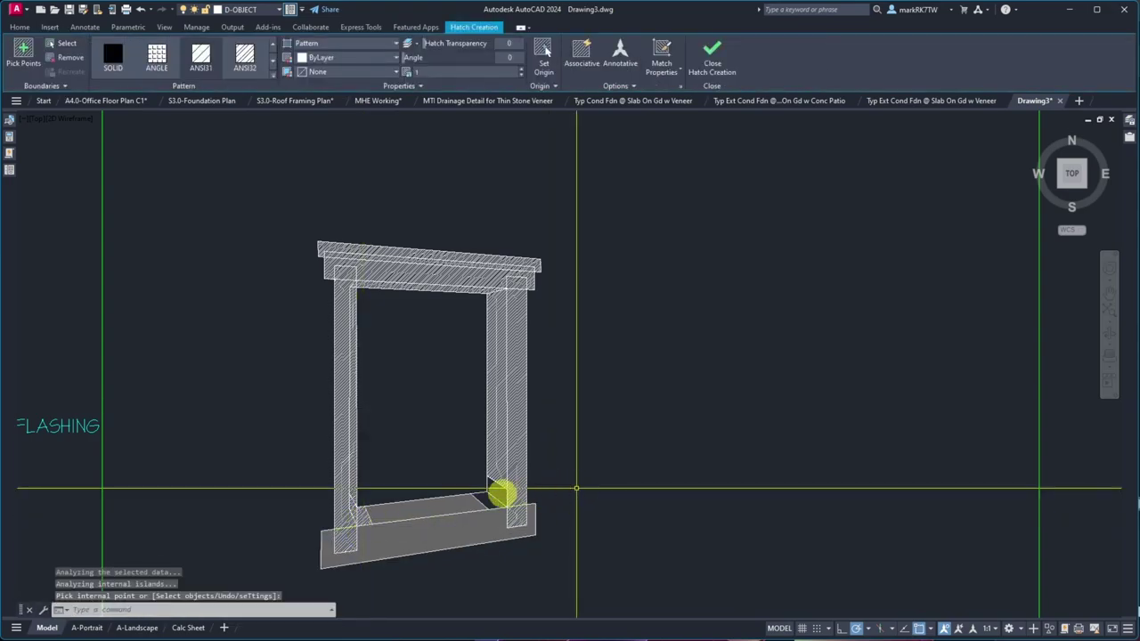
key(Return)
key(Return)
click(495, 495)
key(Return)
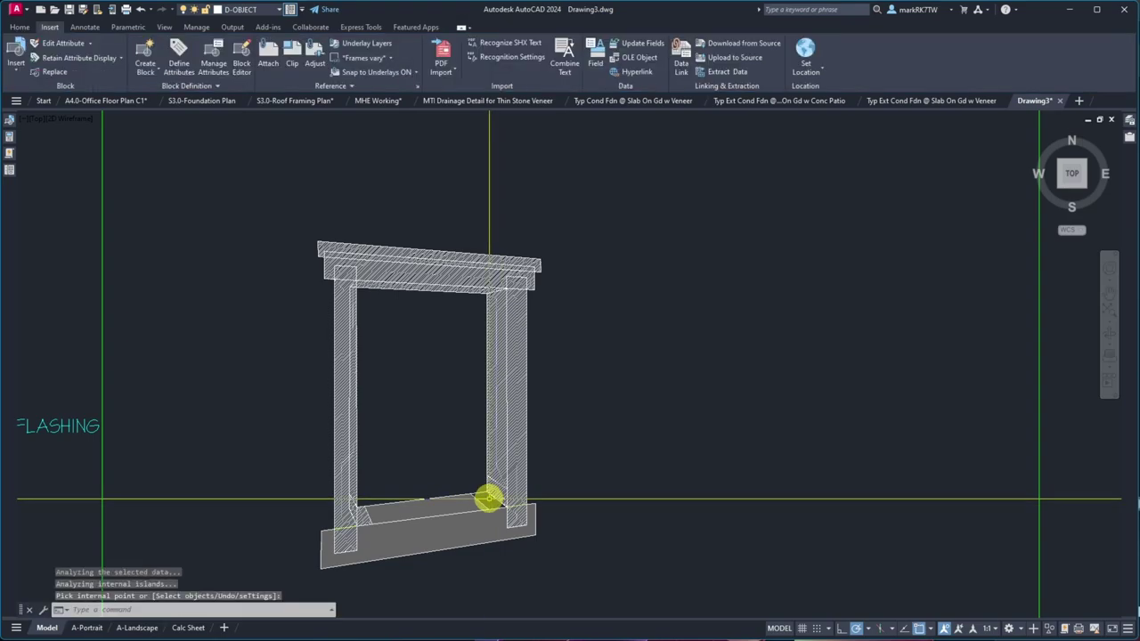
key(Return)
click(488, 501)
key(Return)
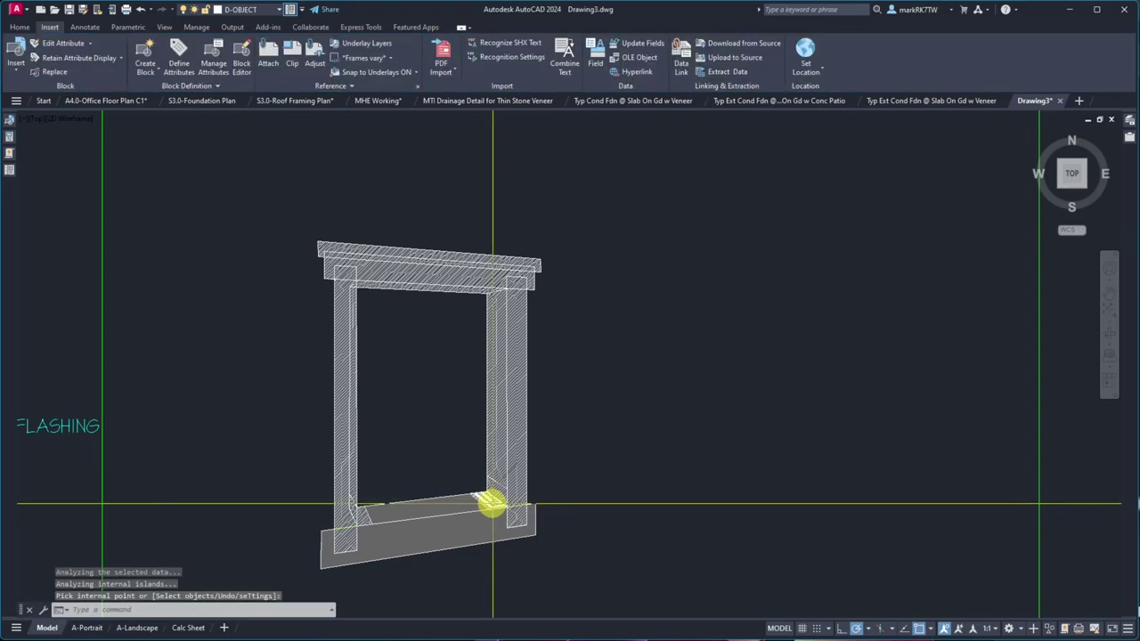
scroll(398, 398, down, 5)
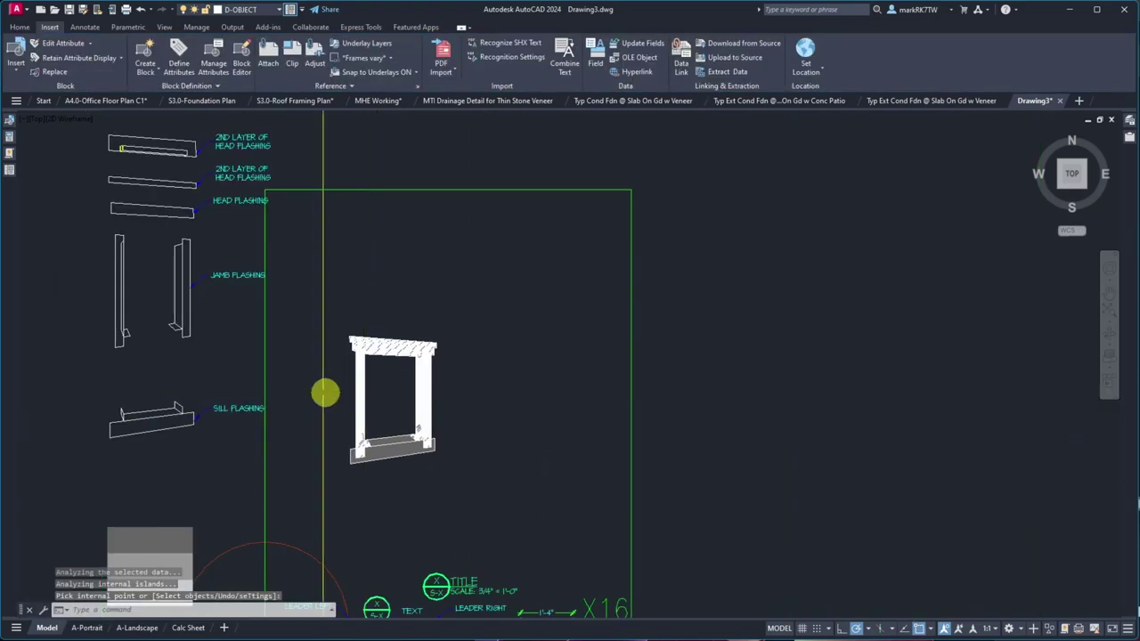
- Match a flashing piece and the header's right end to the grey sample fill
scroll(223, 405, down, 2)
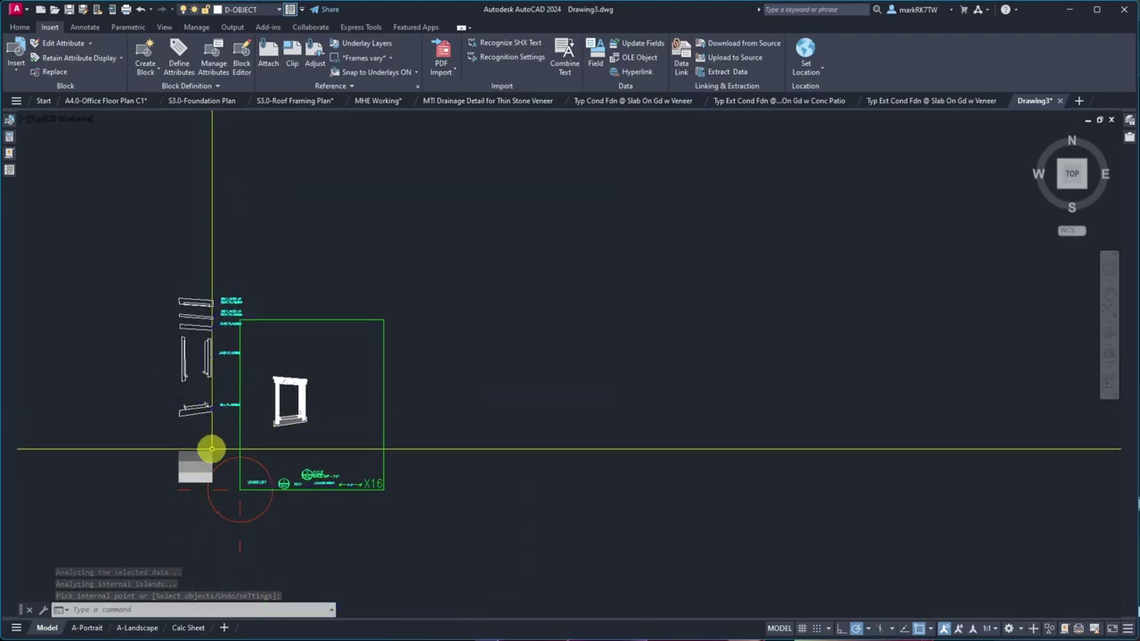
scroll(211, 451, up, 5)
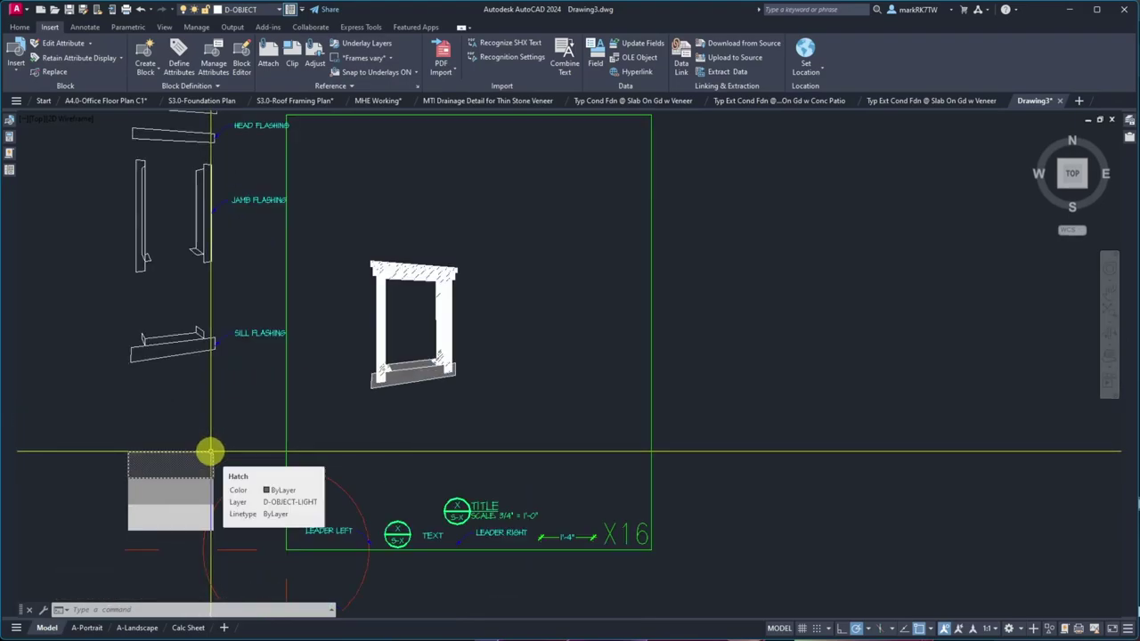
text(ma)
key(Return)
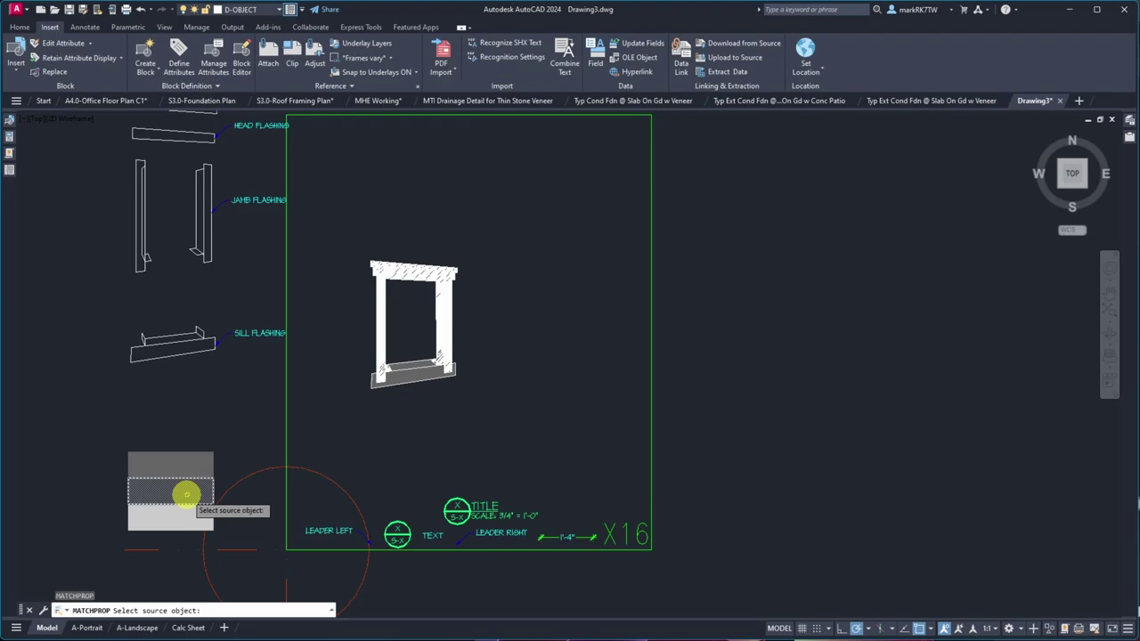
click(187, 493)
scroll(425, 365, up, 8)
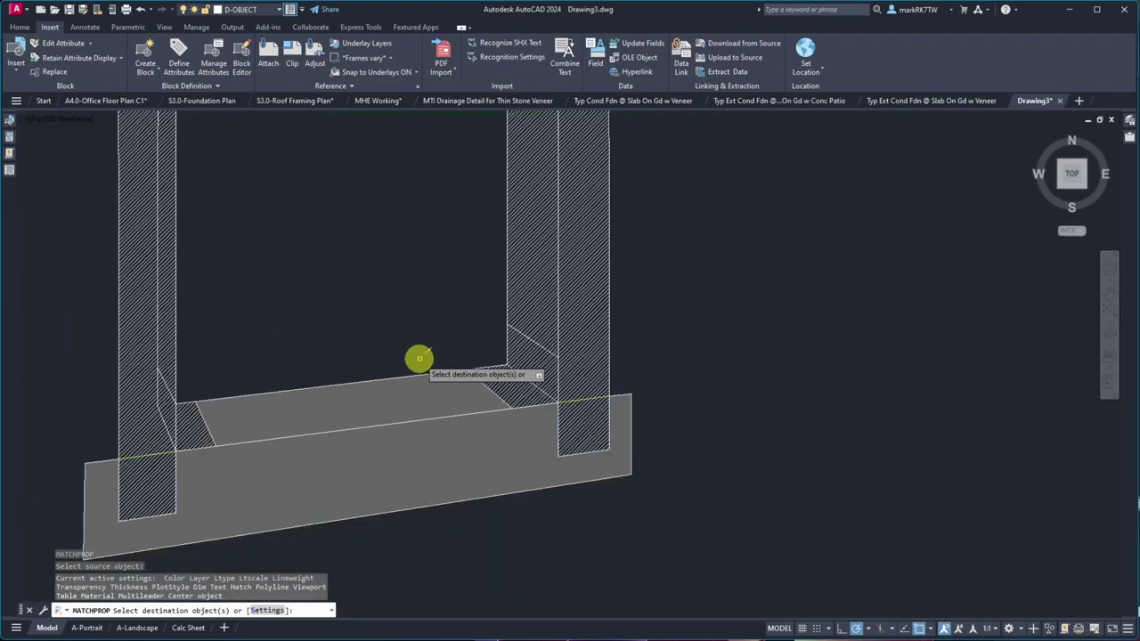
click(598, 433)
scroll(484, 412, down, 5)
scroll(486, 347, up, 5)
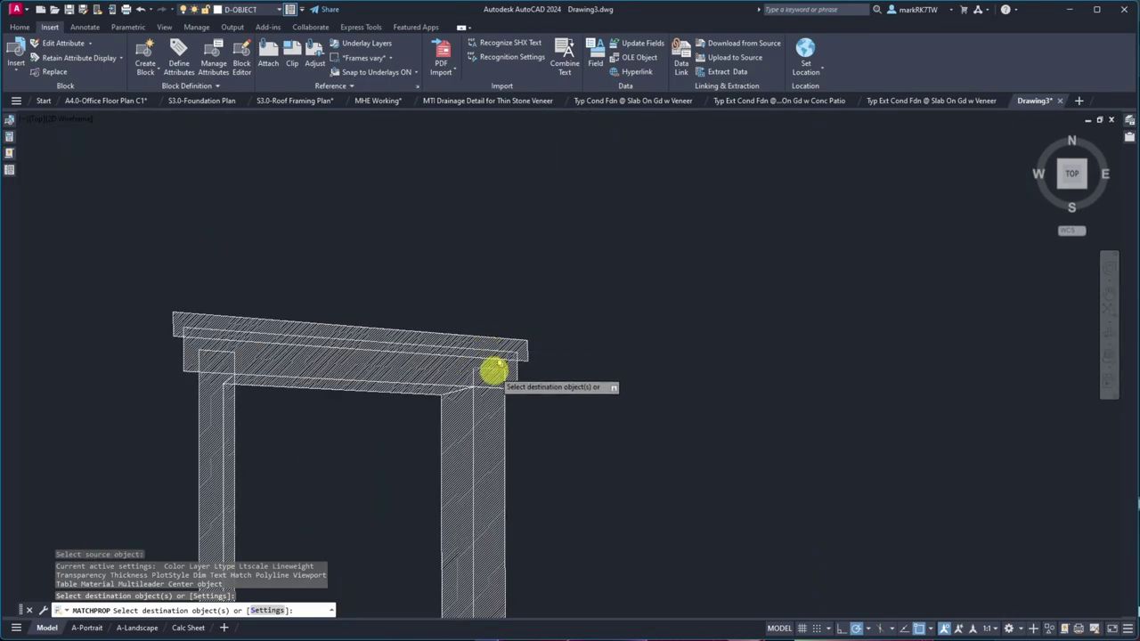
click(486, 377)
key(Return)
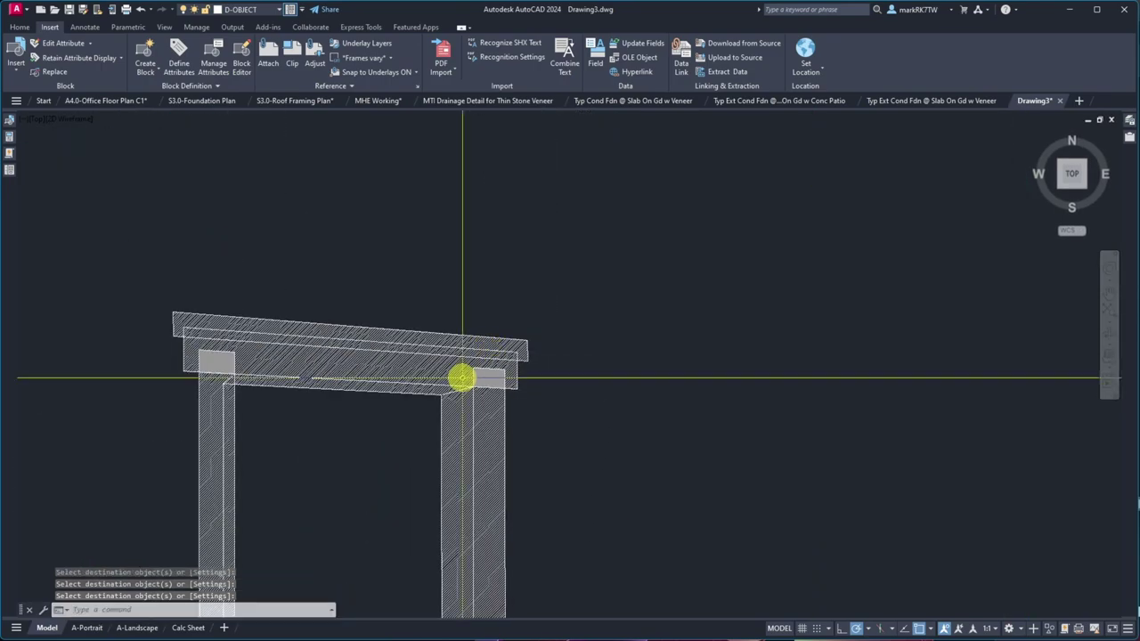
- Give the head beam and the left jamb column the solid grey fill
scroll(452, 370, down, 5)
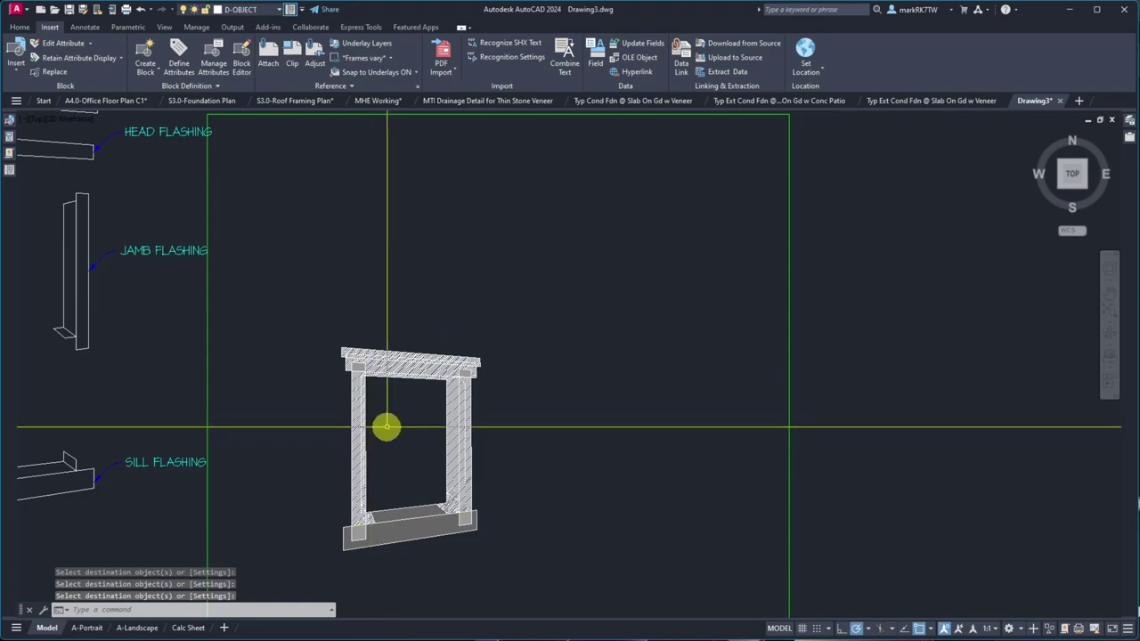
scroll(329, 427, down, 5)
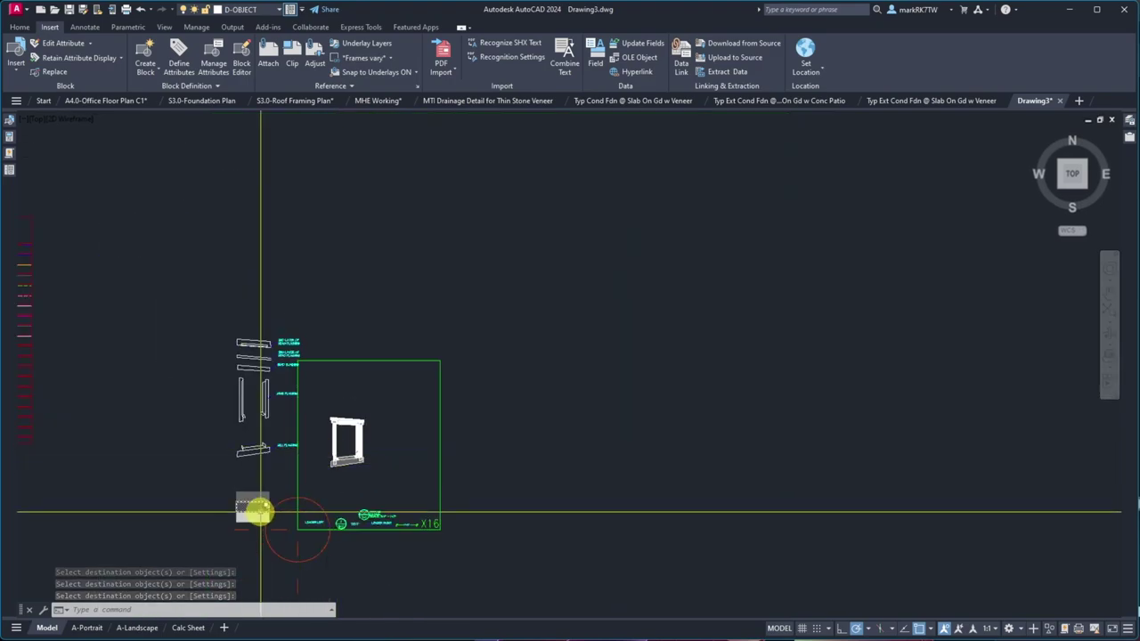
key(Return)
click(253, 517)
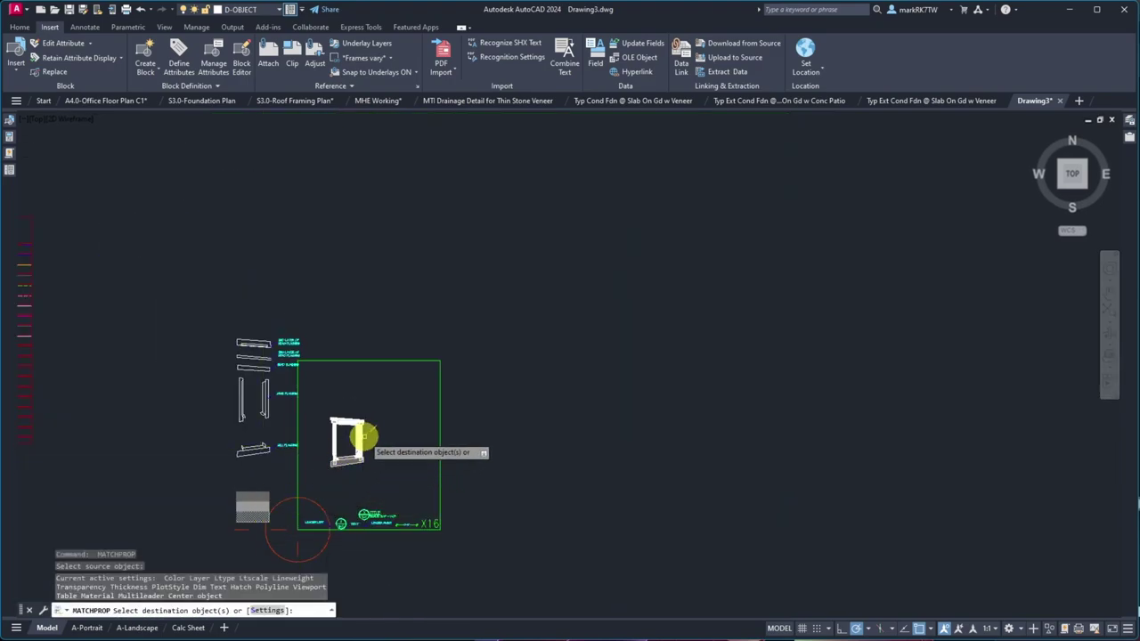
scroll(363, 436, up, 8)
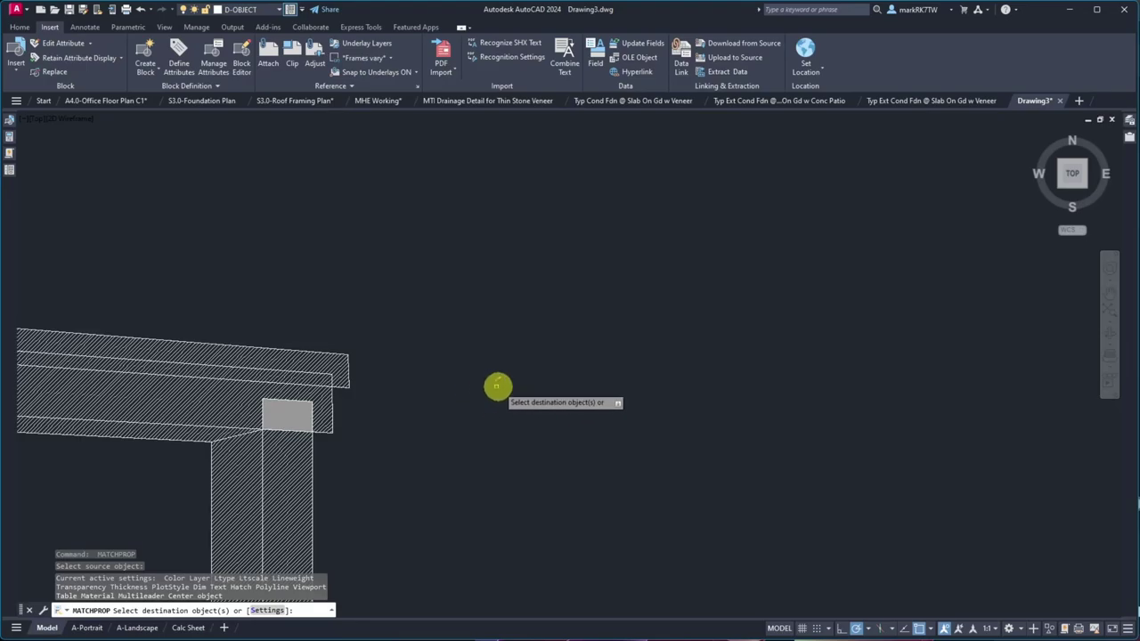
scroll(496, 386, down, 3)
scroll(400, 382, up, 2)
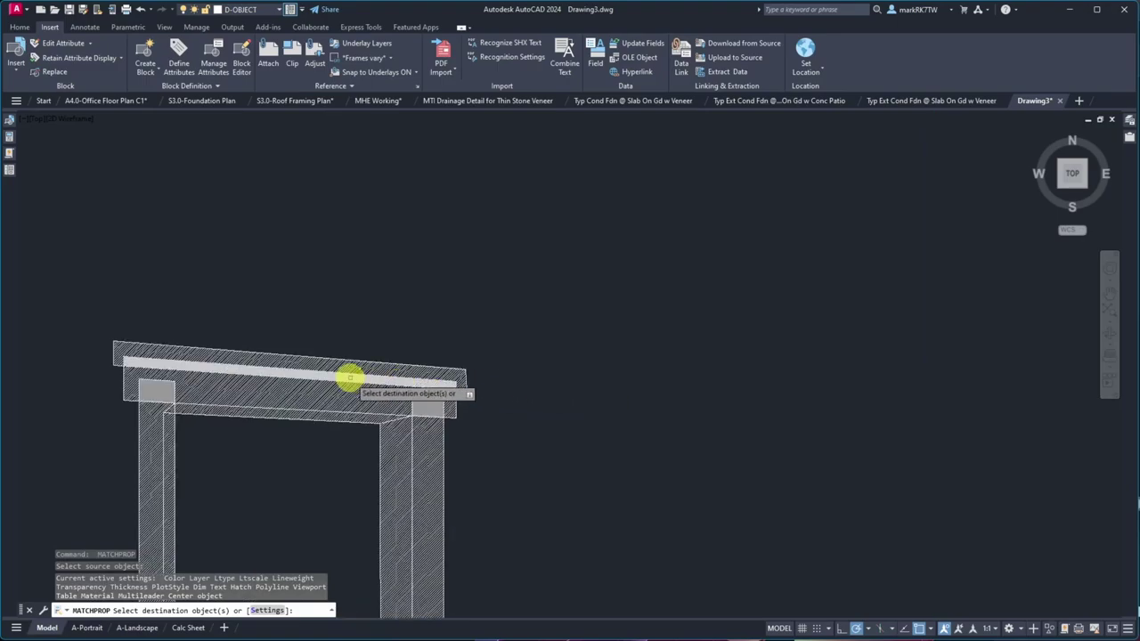
click(297, 386)
scroll(267, 398, down, 3)
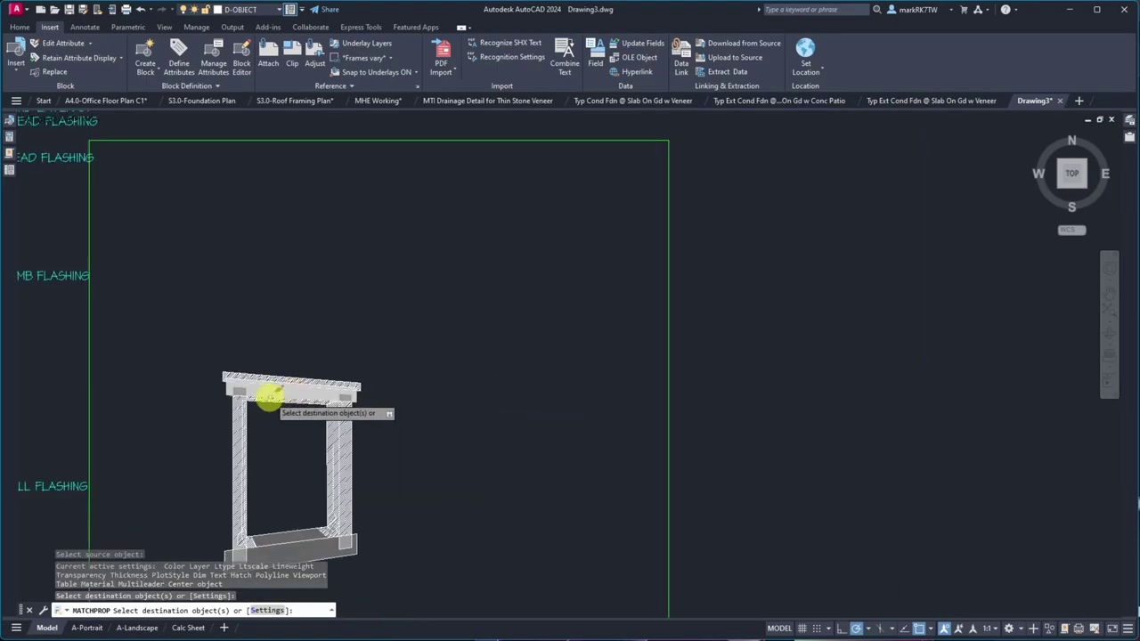
scroll(267, 398, up, 4)
scroll(186, 389, down, 4)
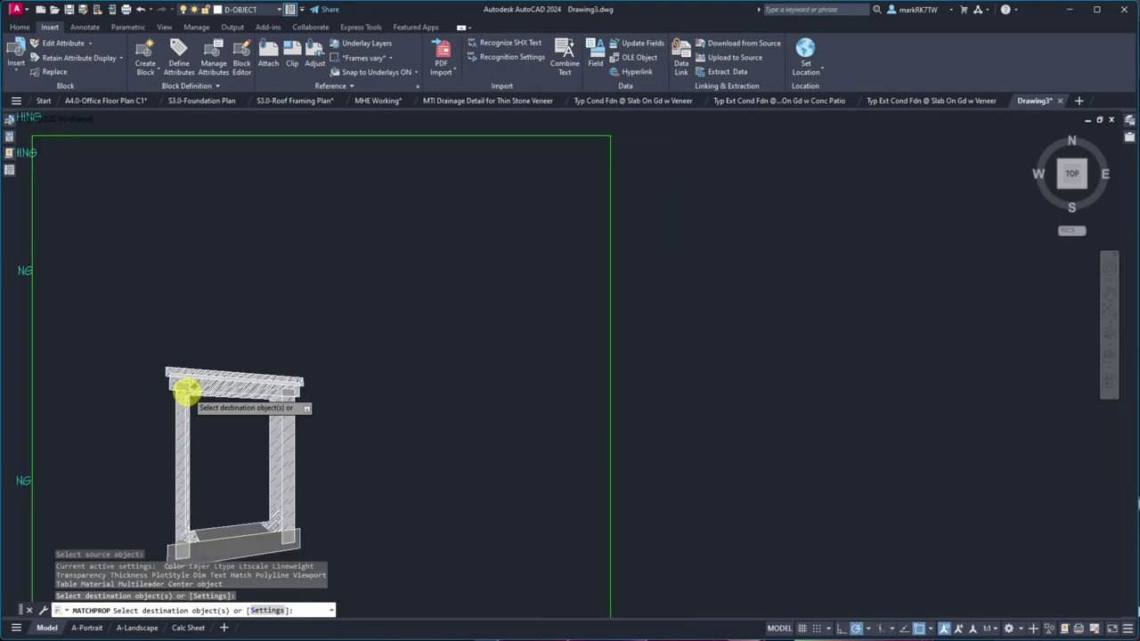
scroll(175, 525, up, 5)
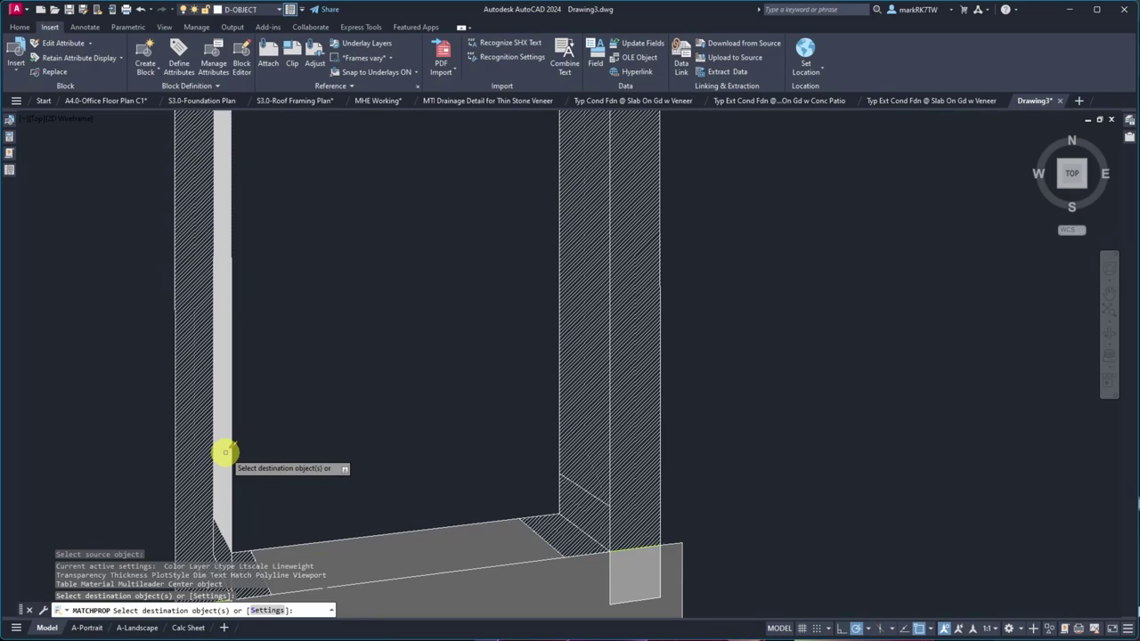
click(228, 455)
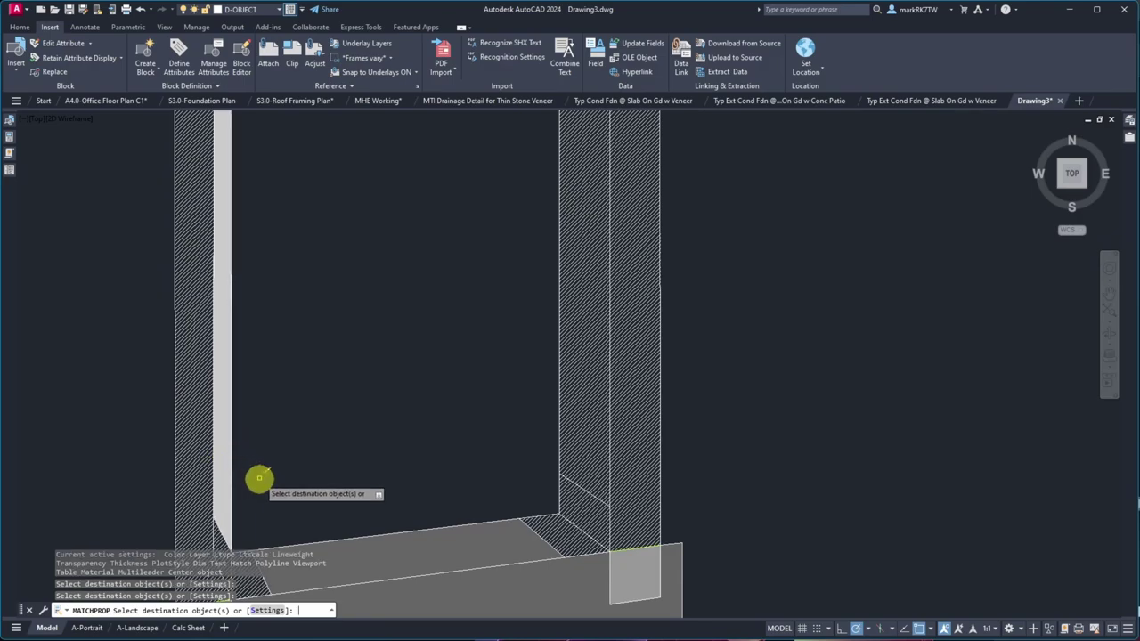
key(Return)
key(Return)
- Turn the remaining hatched jamb columns and the beam's top band solid grey
click(318, 558)
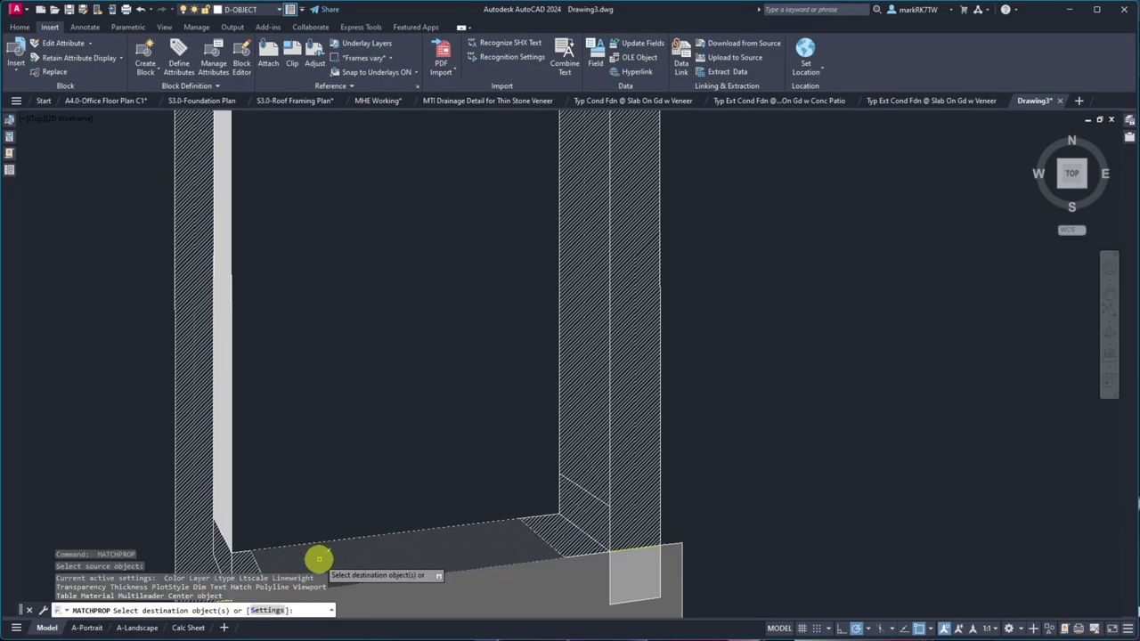
click(191, 516)
key(Return)
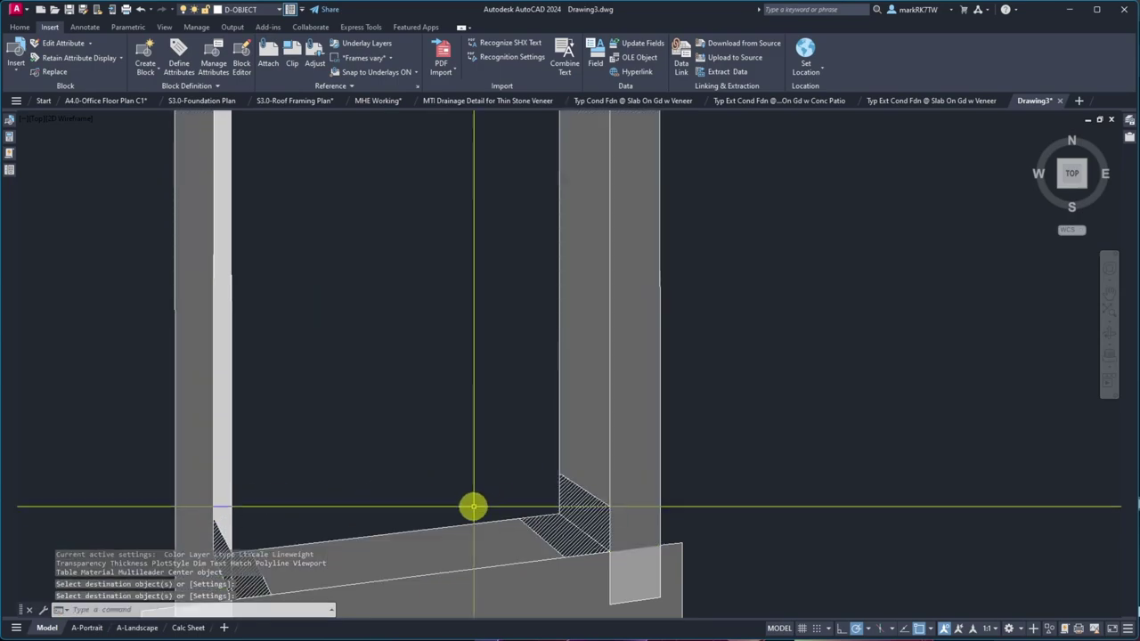
scroll(371, 602, down, 4)
scroll(390, 409, up, 4)
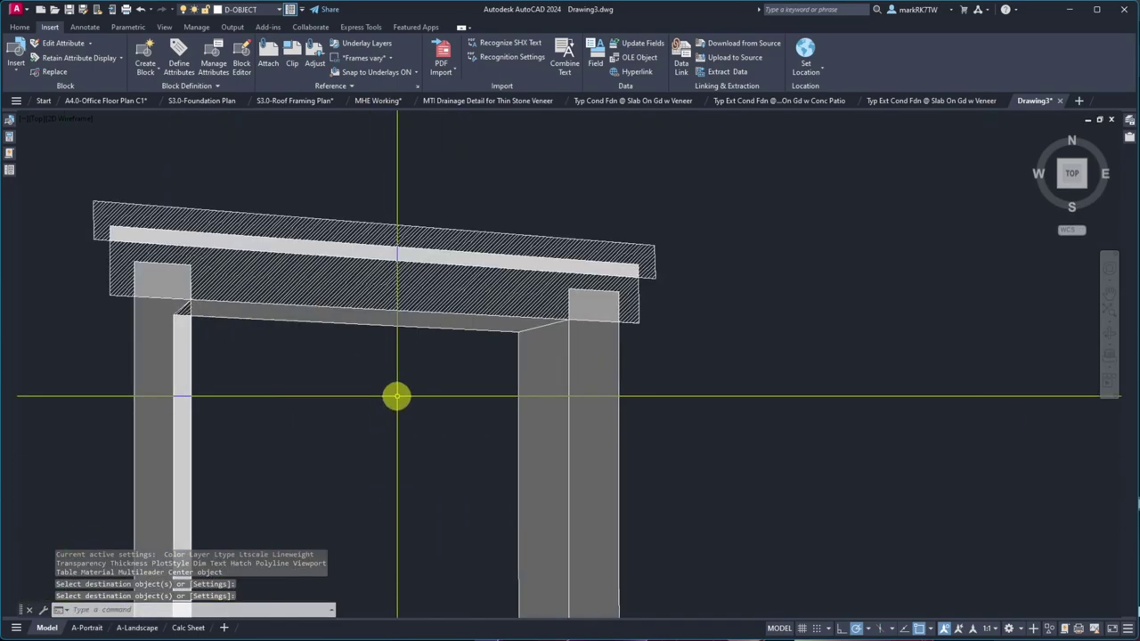
key(Return)
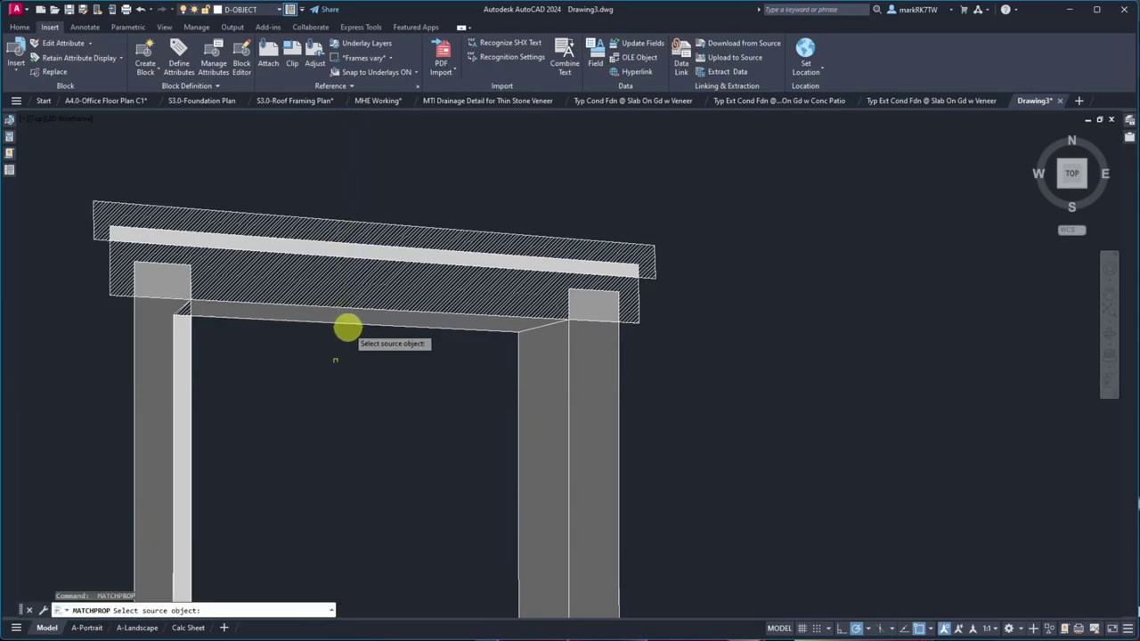
click(345, 299)
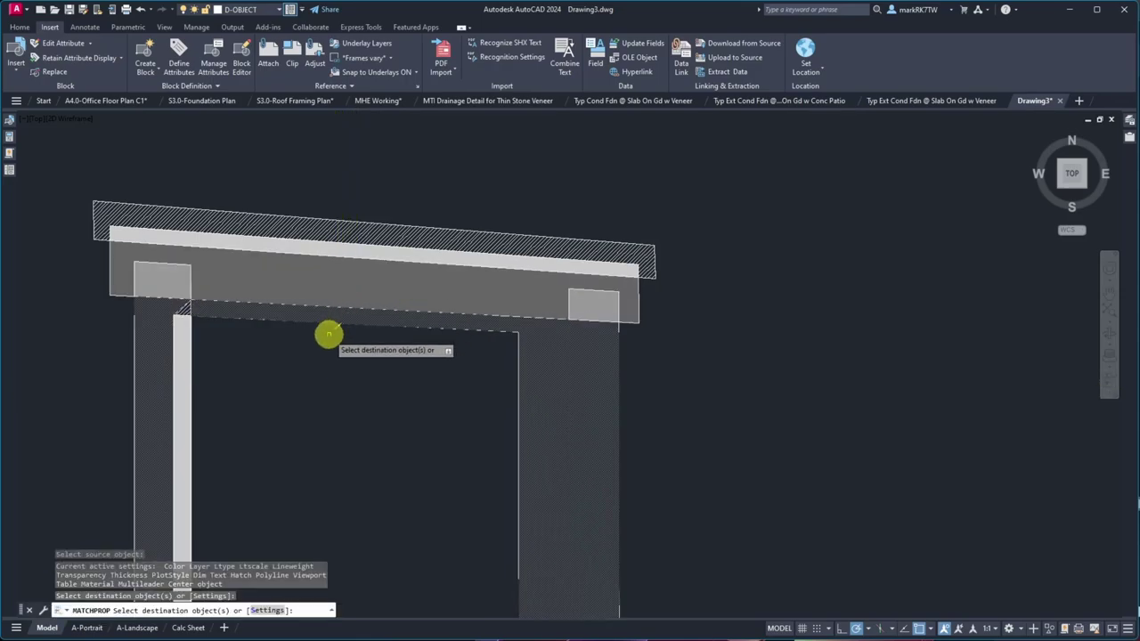
click(326, 230)
key(Return)
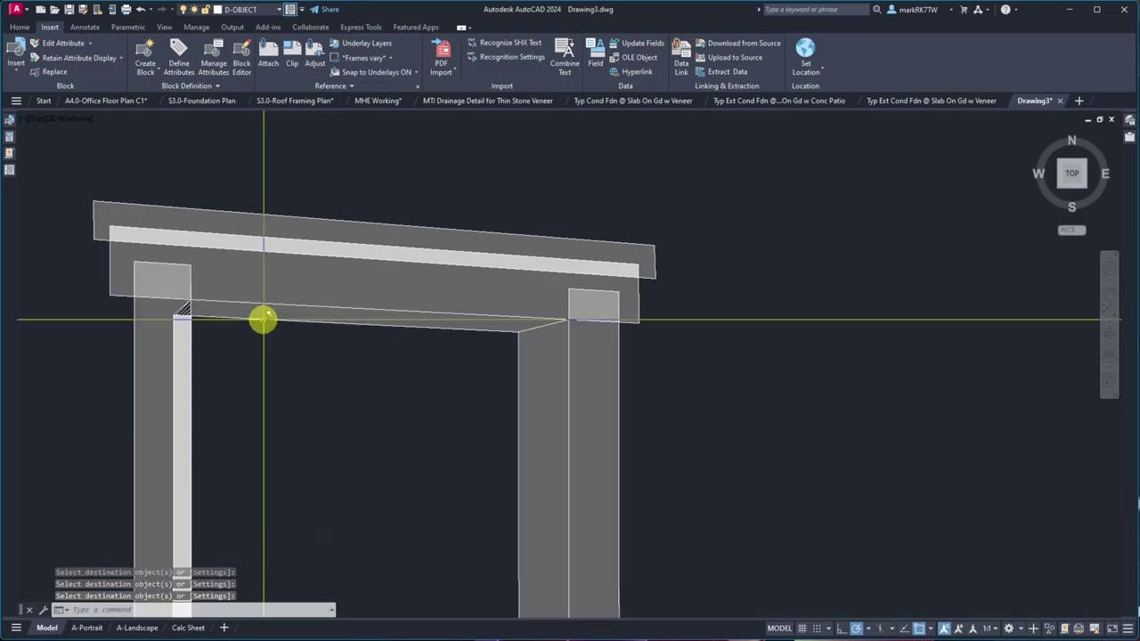
- Match the hatched corner at the jamb top to the jamb rectangle's fill
scroll(184, 310, up, 4)
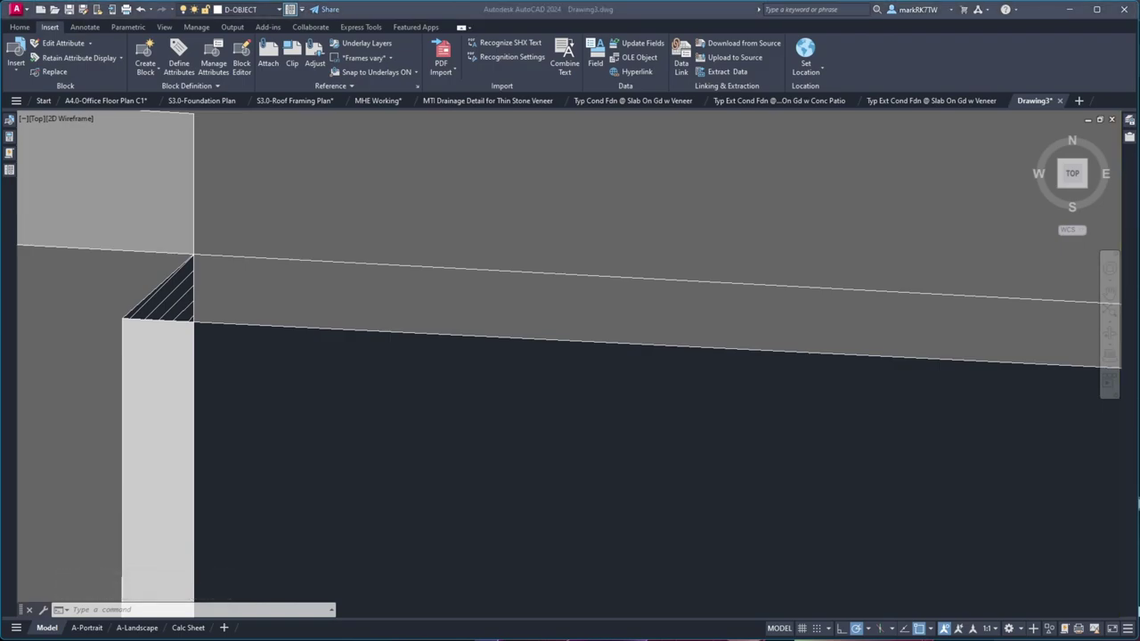
click(153, 421)
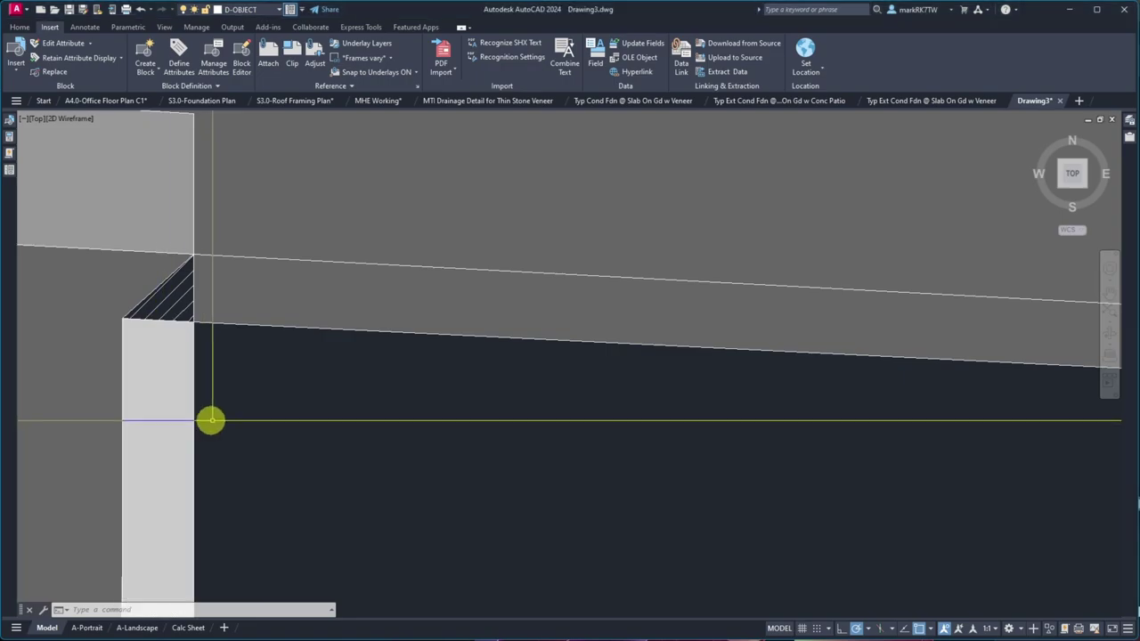
key(Return)
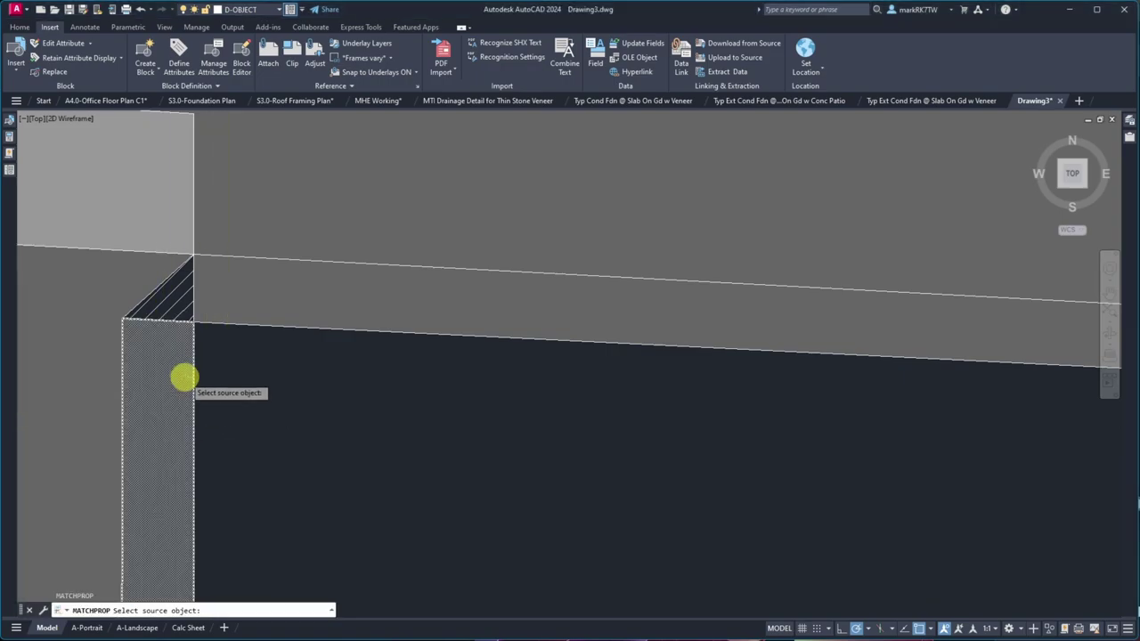
click(184, 377)
click(181, 323)
key(Return)
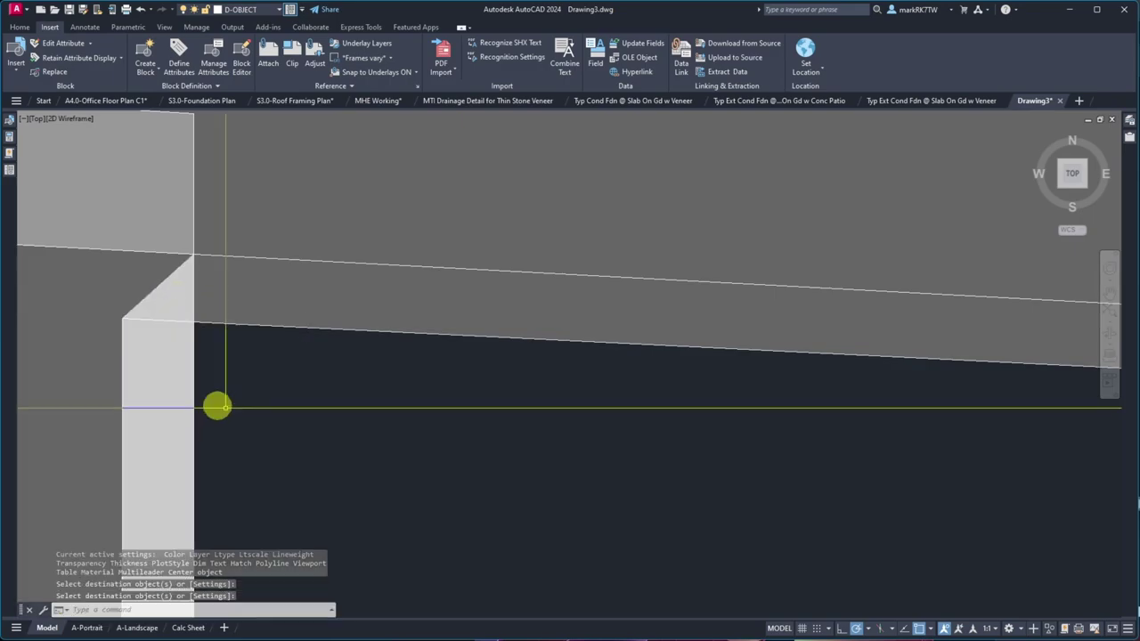
scroll(265, 372, down, 5)
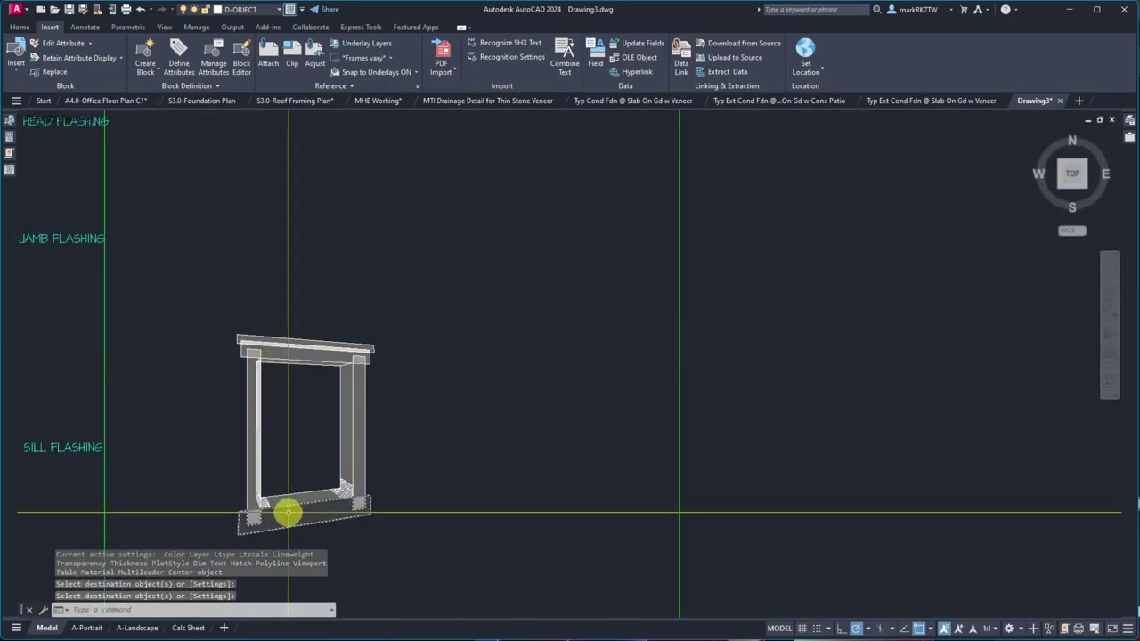
scroll(286, 509, up, 5)
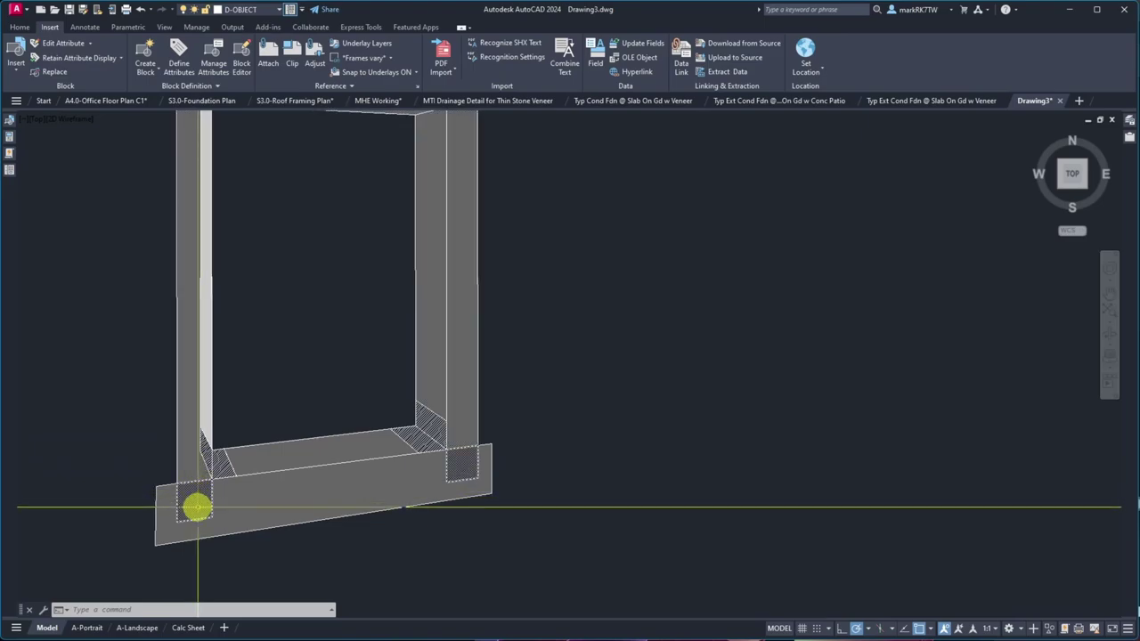
- Fill the hatched corners at the left and right jamb bases with the sill's grey
text(ma)
key(Return)
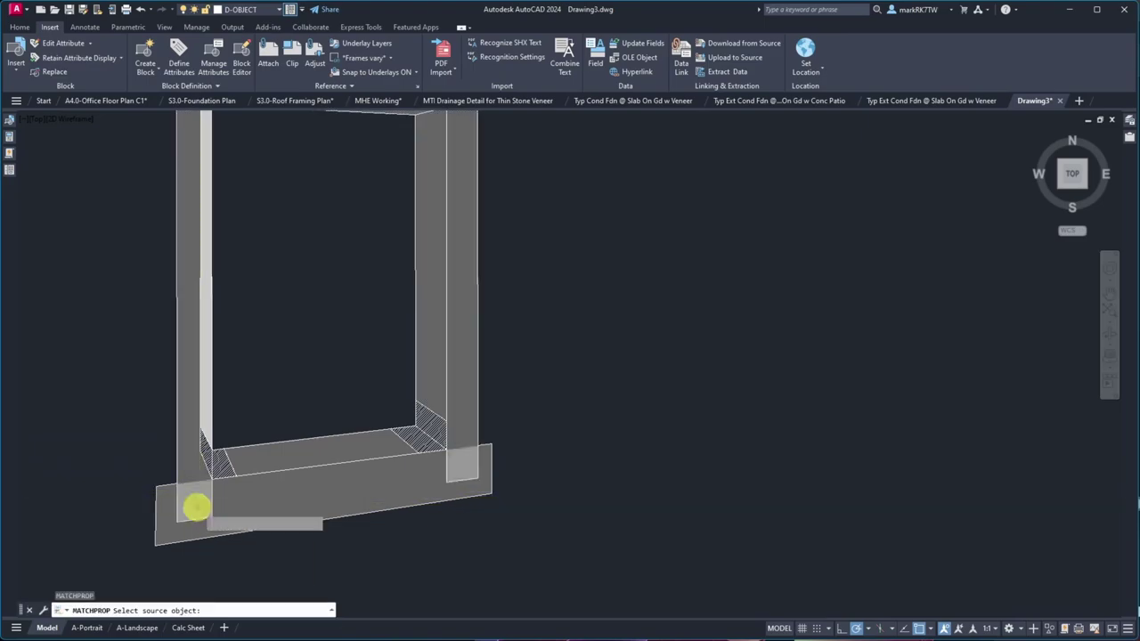
click(196, 506)
click(204, 455)
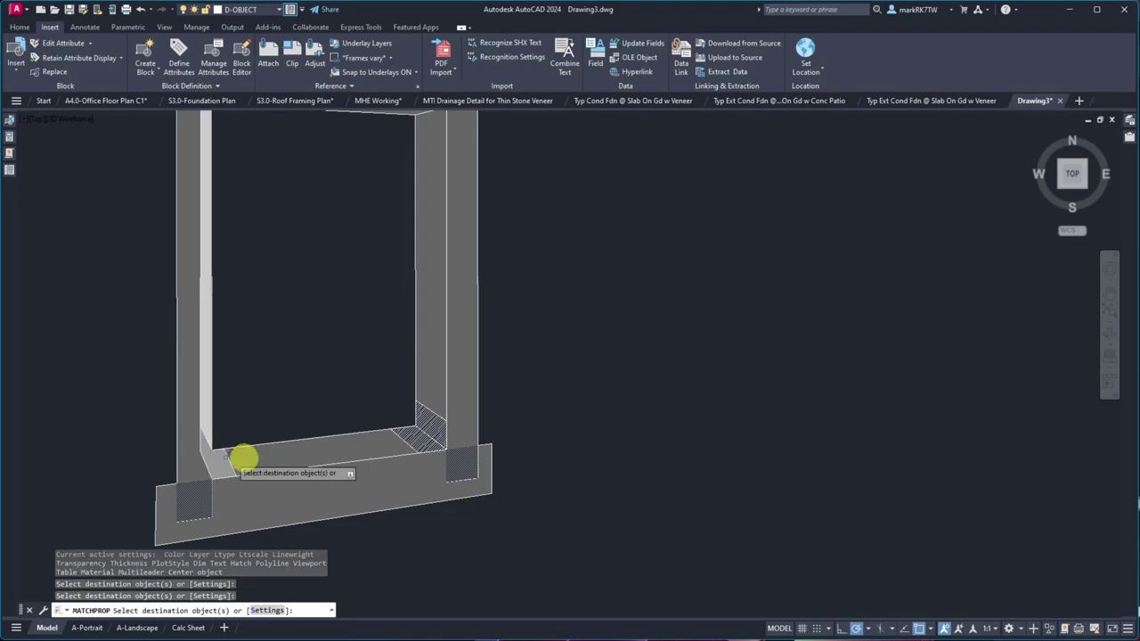
click(420, 441)
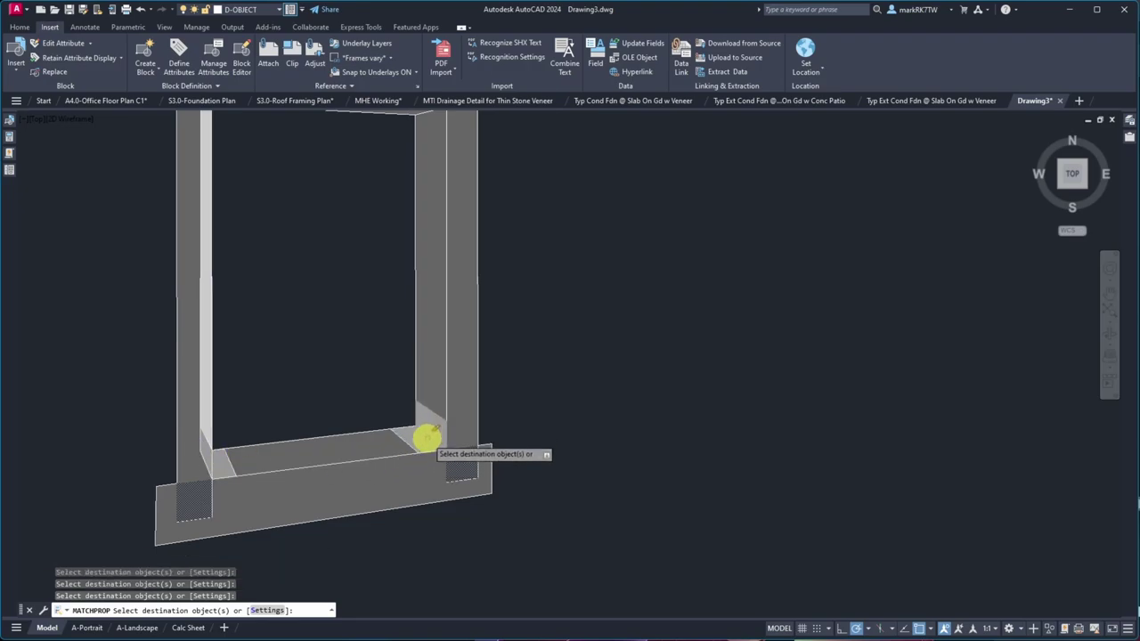
key(Return)
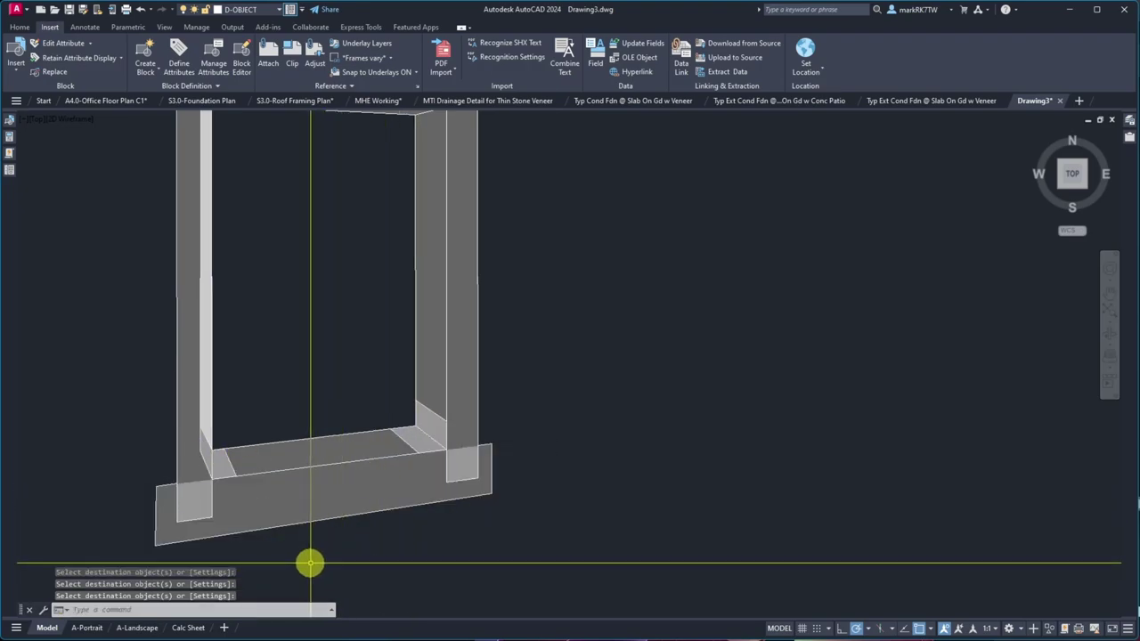
scroll(309, 563, down, 4)
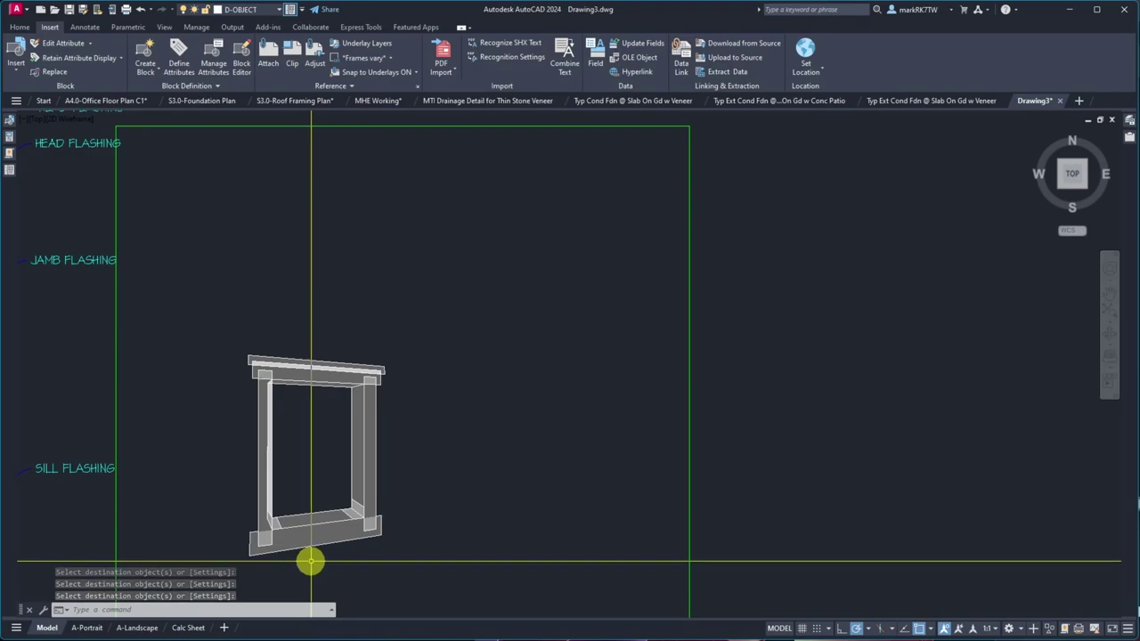
scroll(475, 432, down, 2)
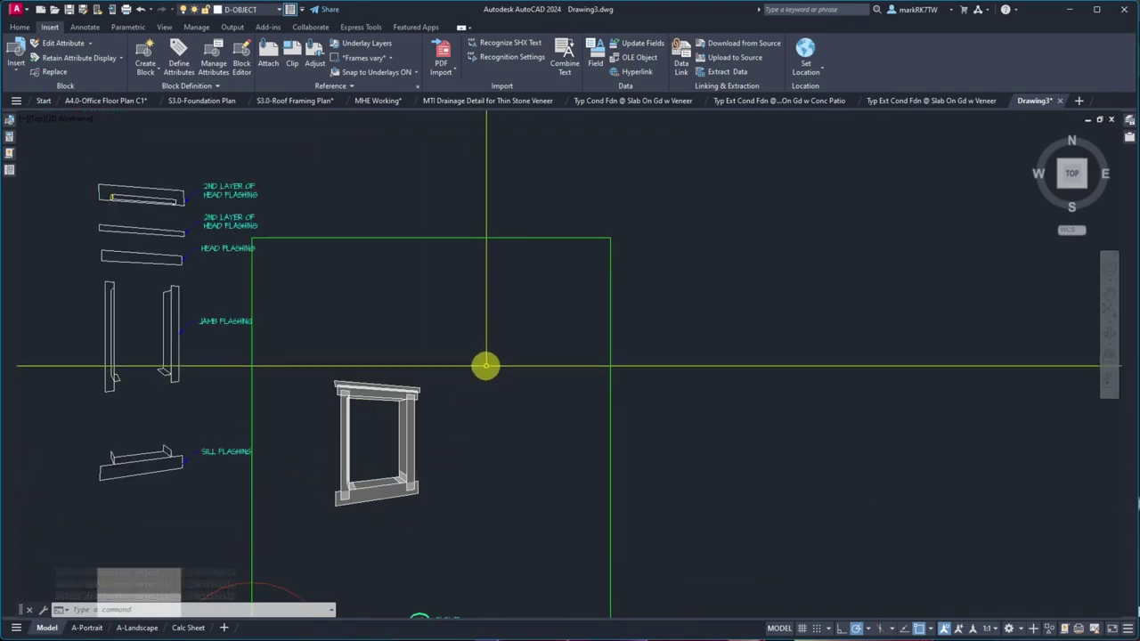
- Delete the extra layout tab and switch to the A-Portrait layout
right_click(183, 628)
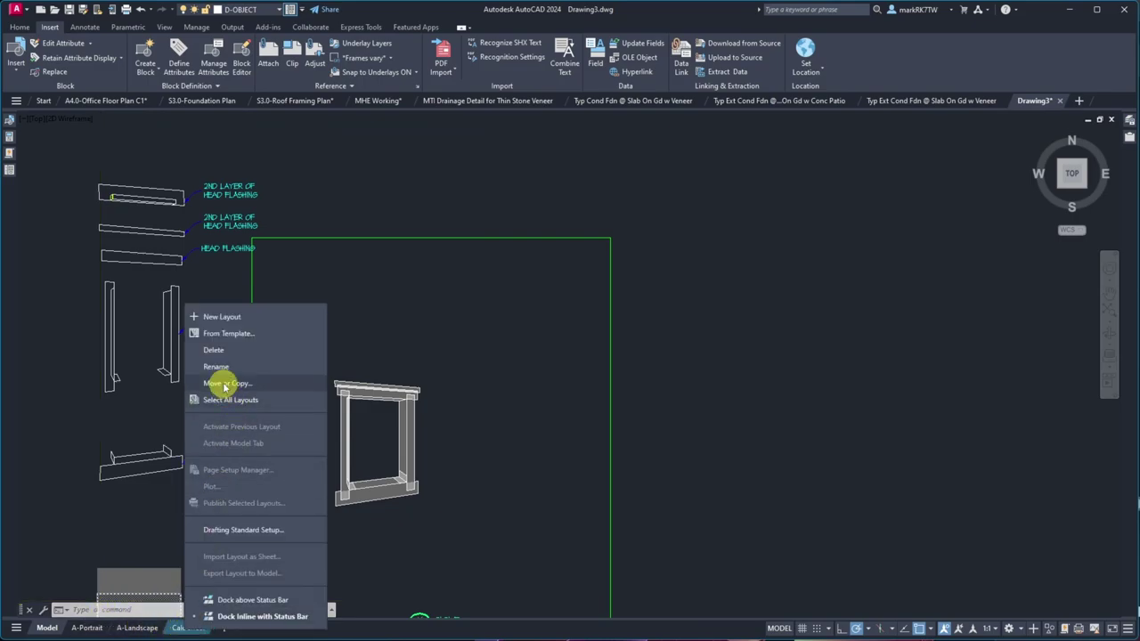
click(214, 350)
click(587, 366)
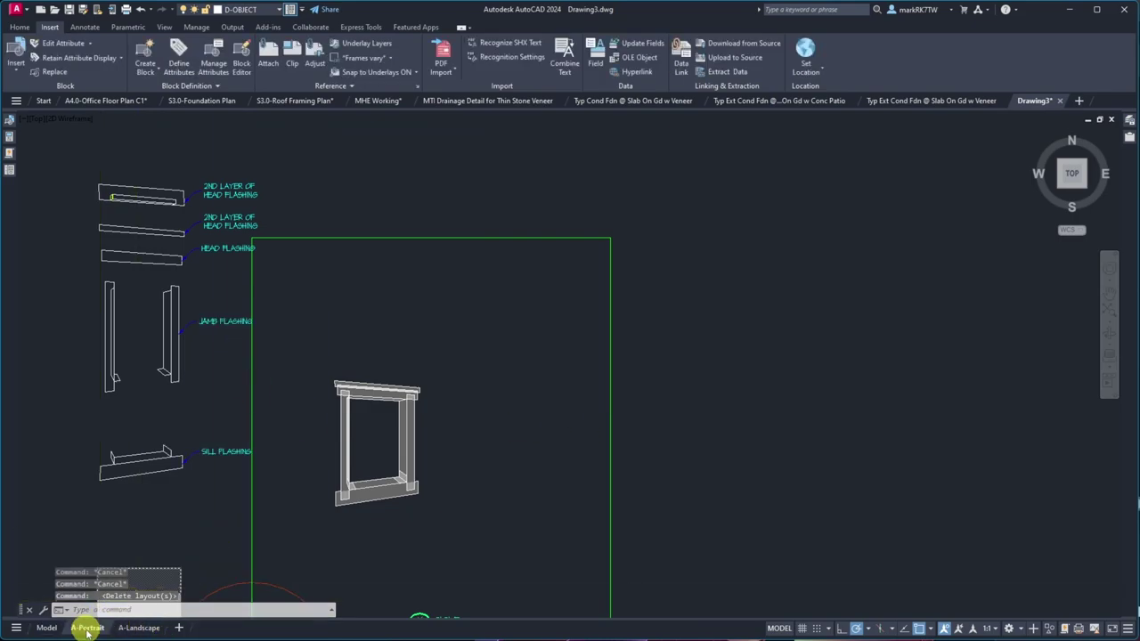
click(88, 628)
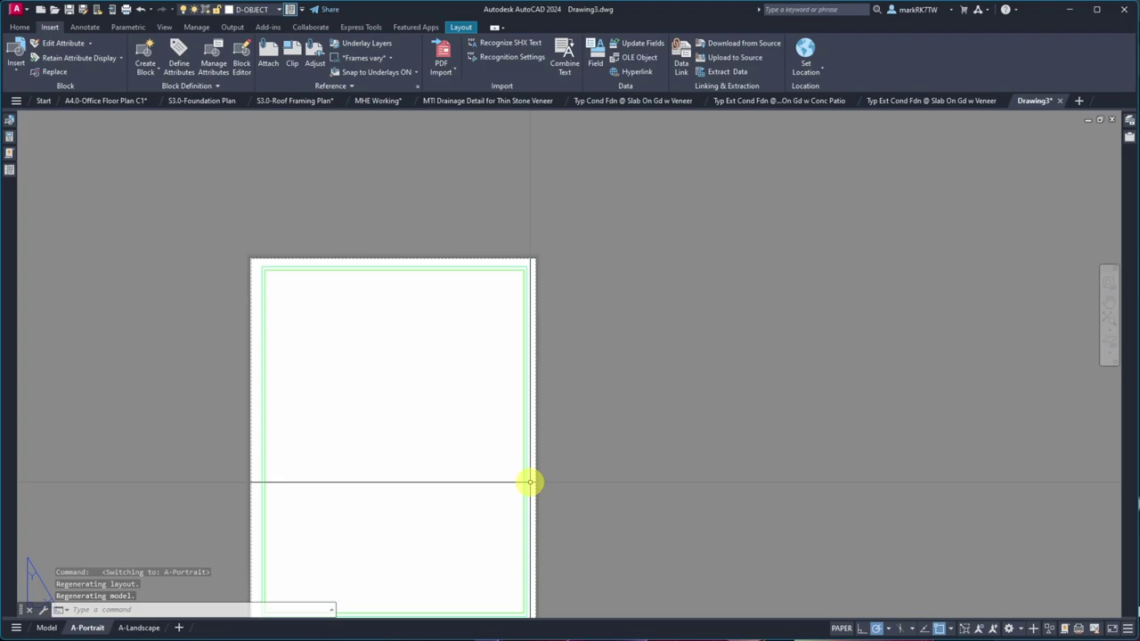
- Save the drawing as Std Wdw Flash on 2x6 w Shtg in the Fenestrations folder
click(68, 9)
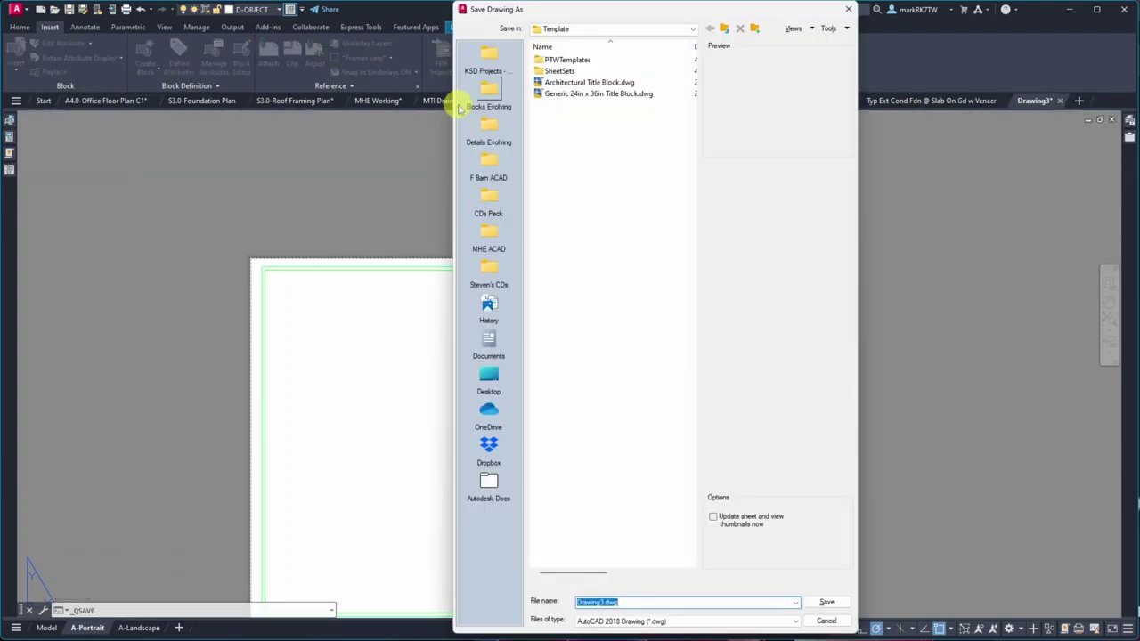
click(488, 96)
double_click(571, 114)
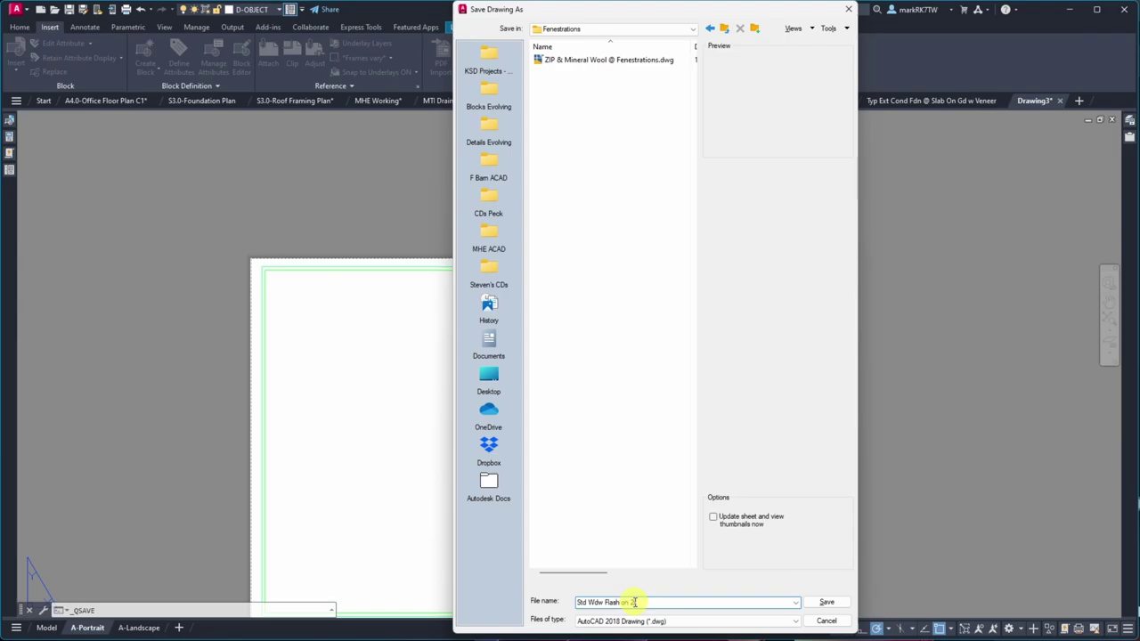
click(826, 602)
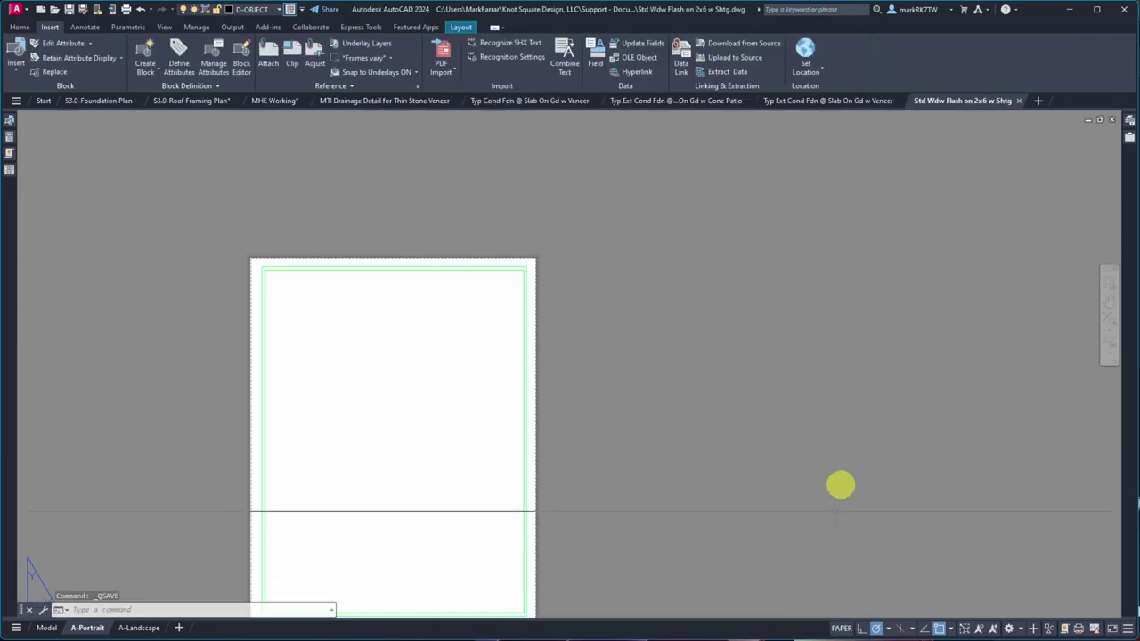
- Zoom to extents inside the A-Portrait viewport so the whole window detail fits
double_click(437, 356)
text(z)
key(Return)
text(e)
key(Return)
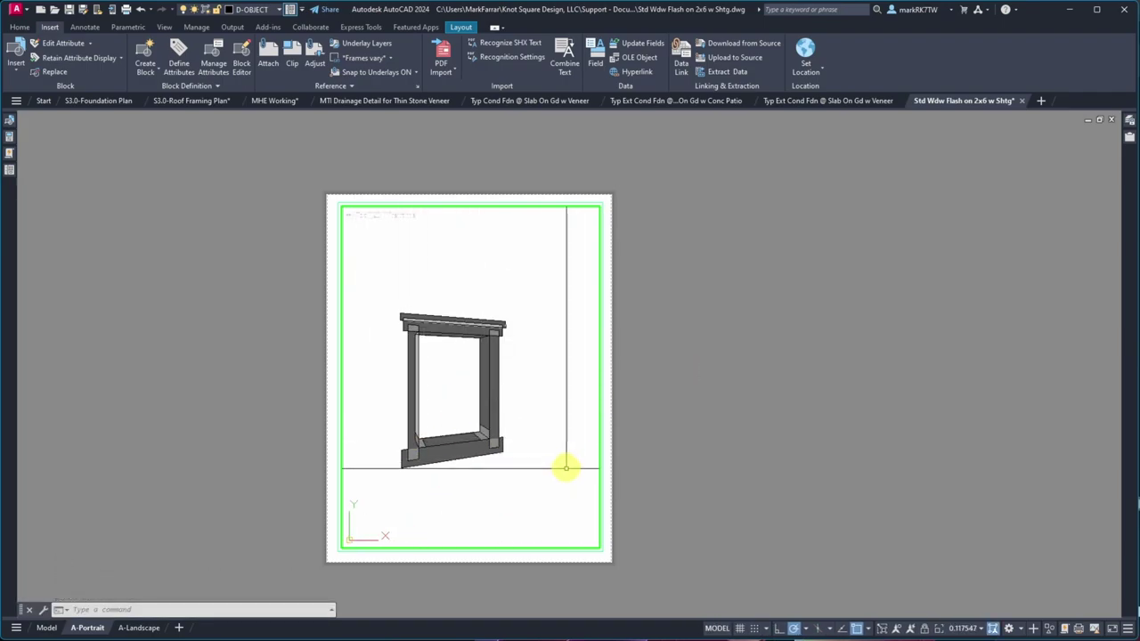
- Open Plot for the A-Portrait sheet and select a greyscale plot style table
double_click(330, 504)
click(113, 11)
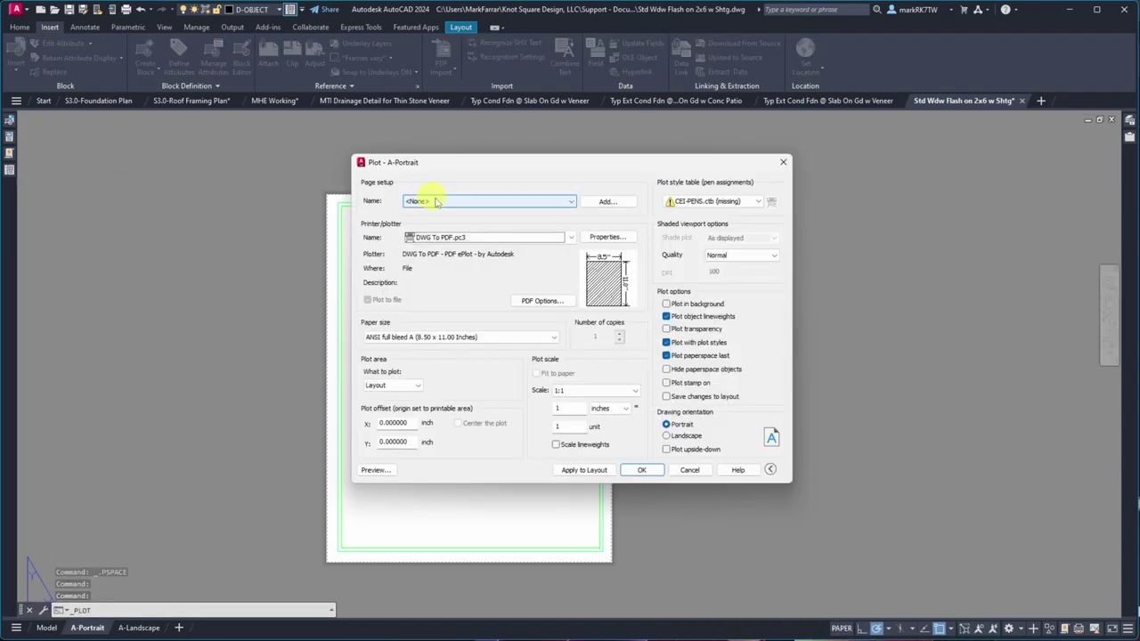
click(756, 203)
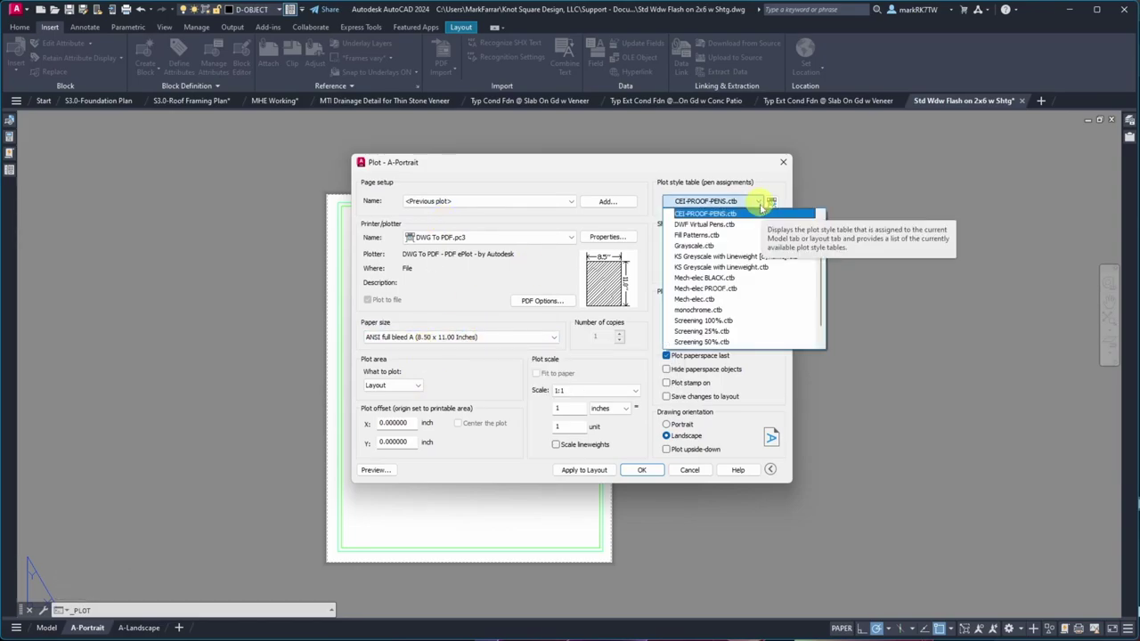
scroll(695, 324, up, 3)
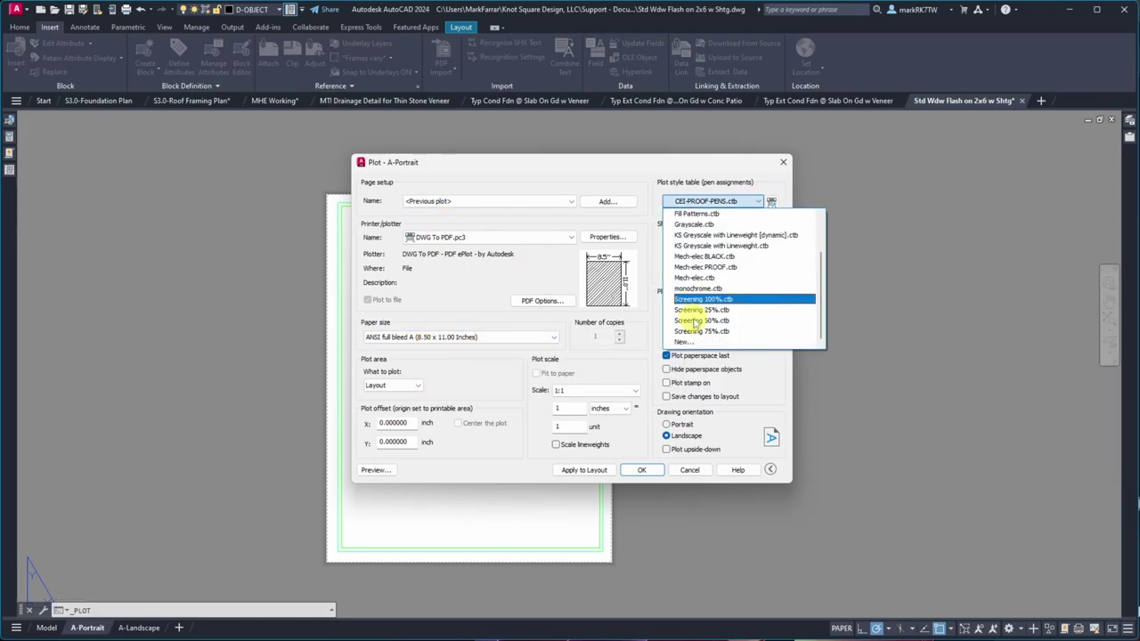
click(703, 247)
click(757, 201)
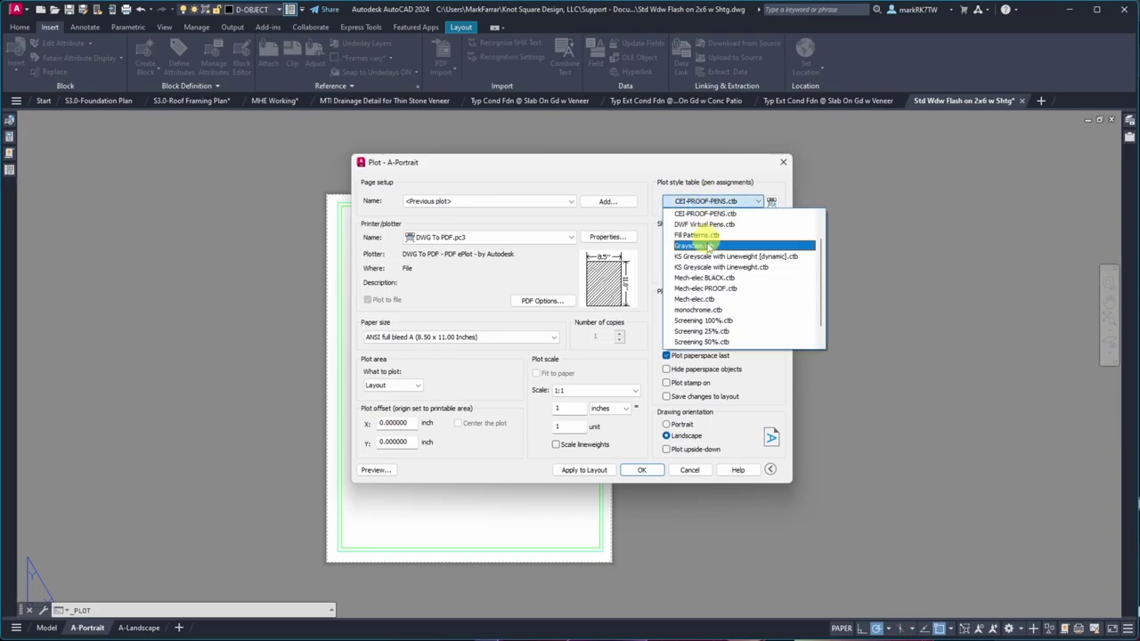
click(712, 267)
- Preview the sheet and plot it to Std Wdw Flash on 2x6 w Shtg-A-Portrait.pdf in Fenestrations
click(375, 469)
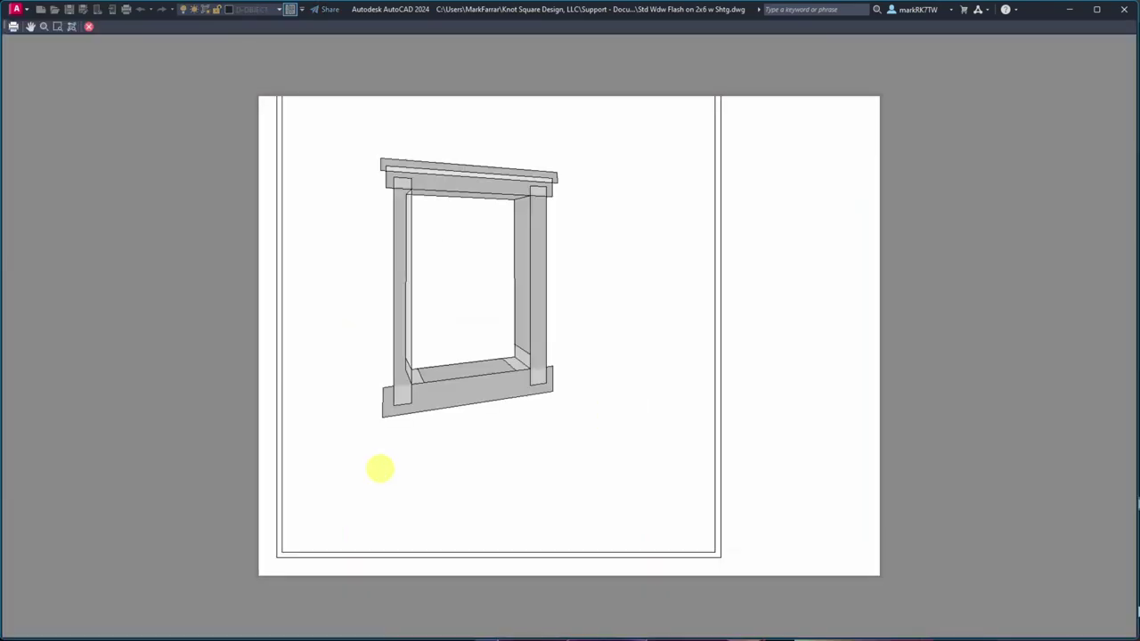
scroll(398, 388, up, 3)
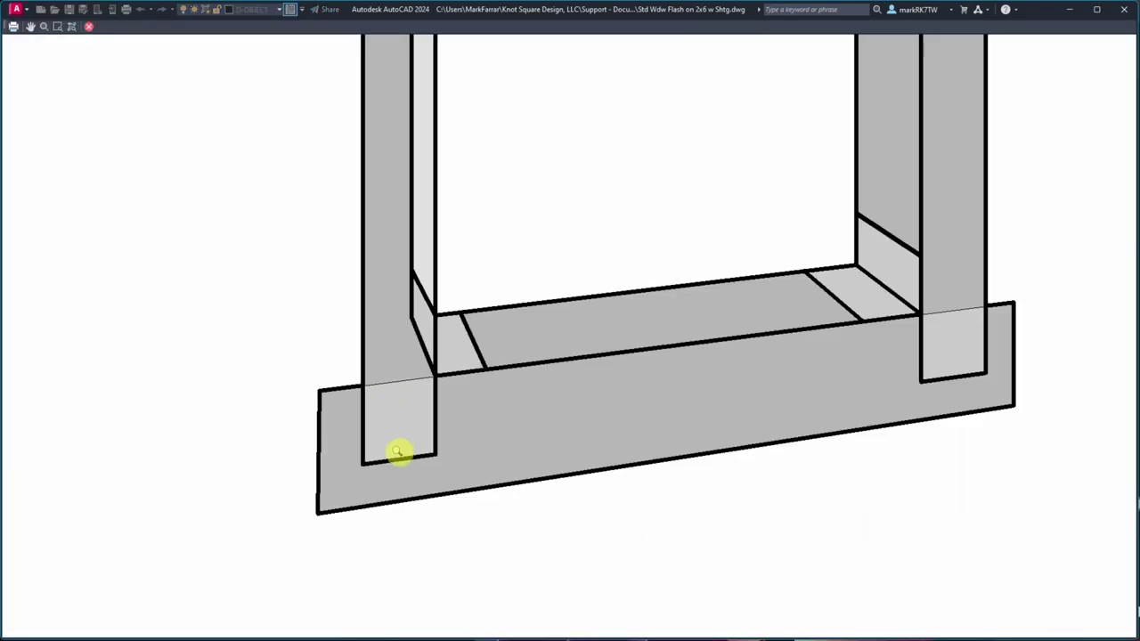
scroll(407, 386, down, 5)
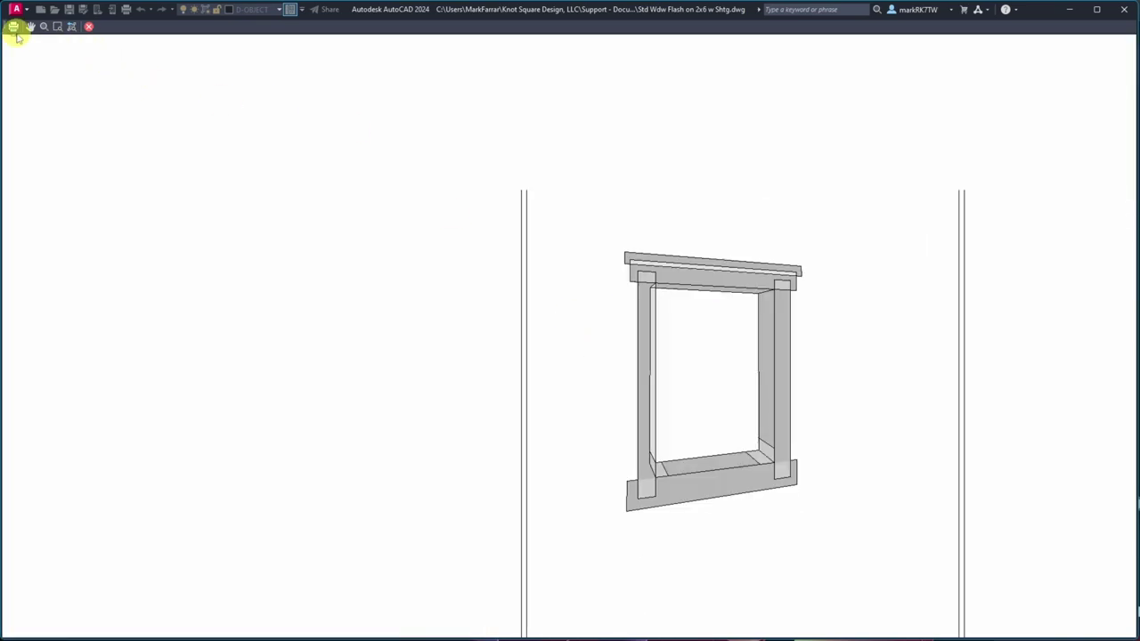
click(13, 27)
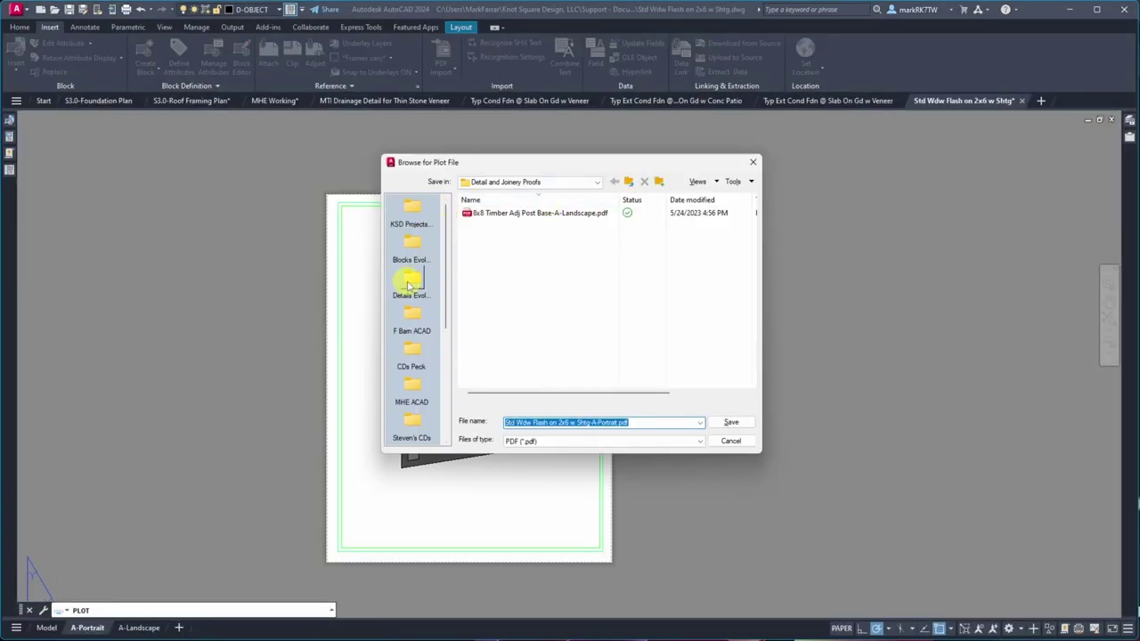
click(408, 285)
double_click(486, 336)
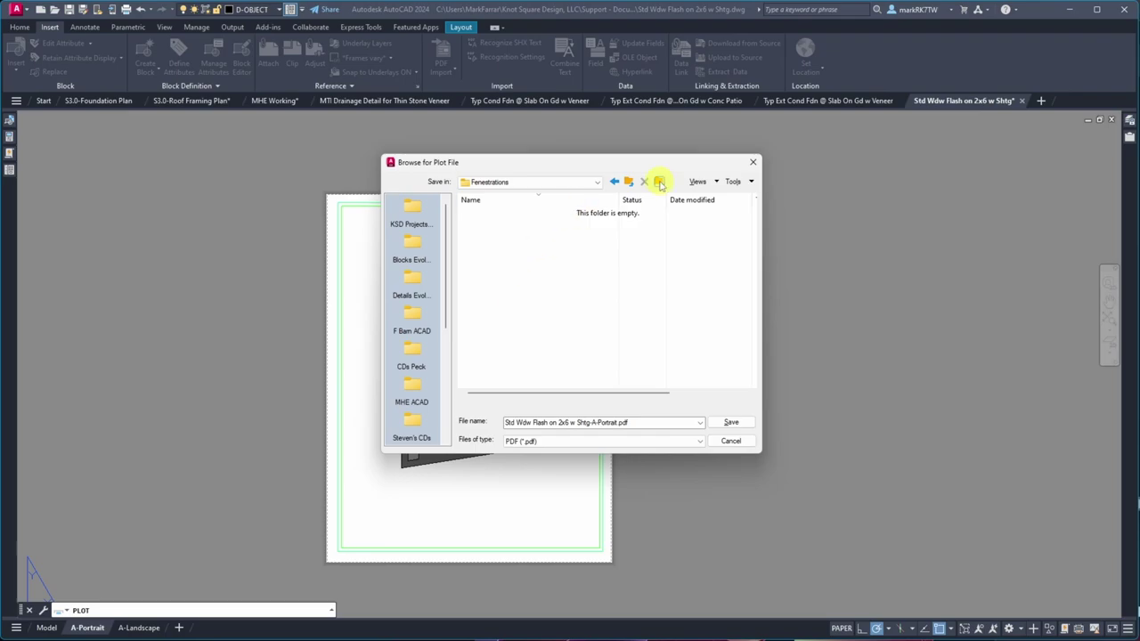
click(729, 423)
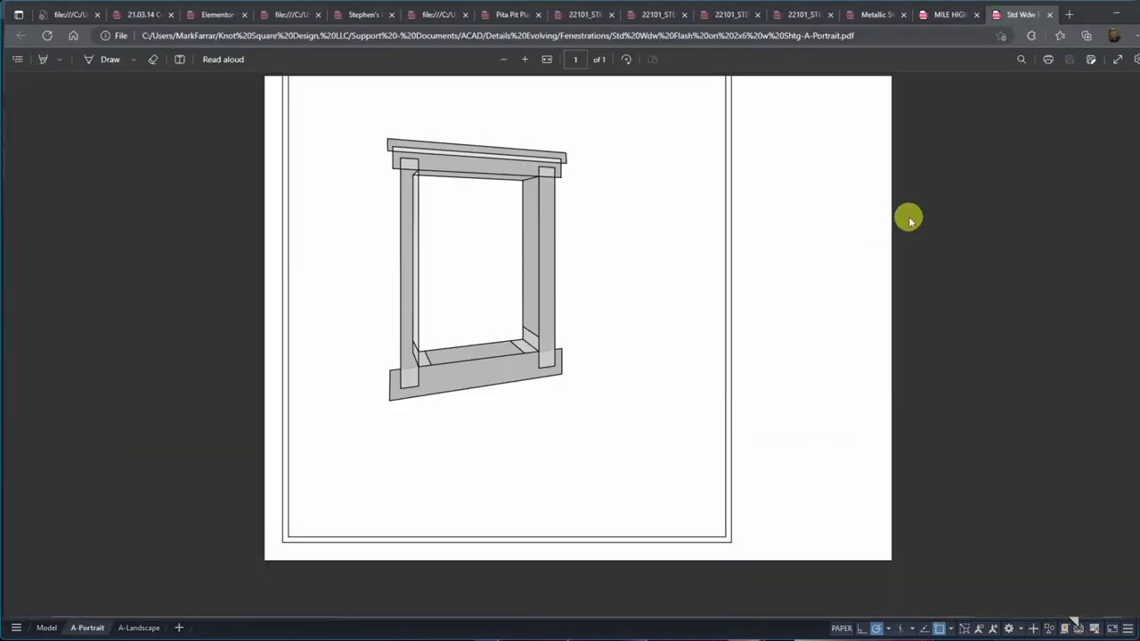
- Move the PDF window aside and return to model space
drag(1090, 22, 1139, 27)
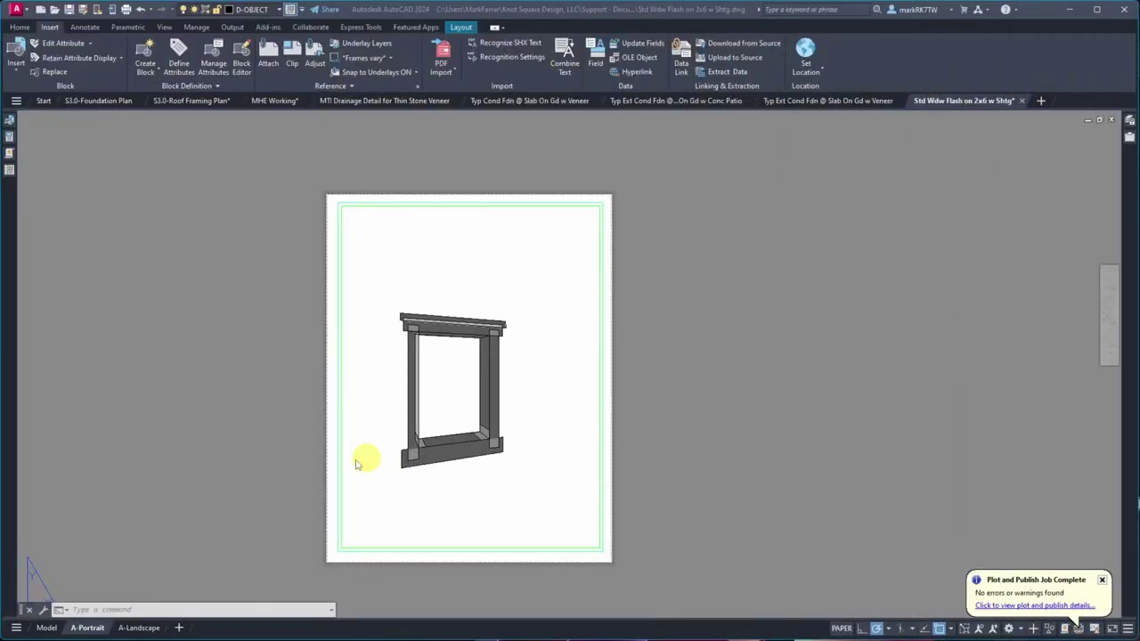
click(46, 627)
scroll(330, 483, up, 10)
- Select the overlapping Line at each lower jamb corner, then switch windows to check the plotted PDF
click(492, 501)
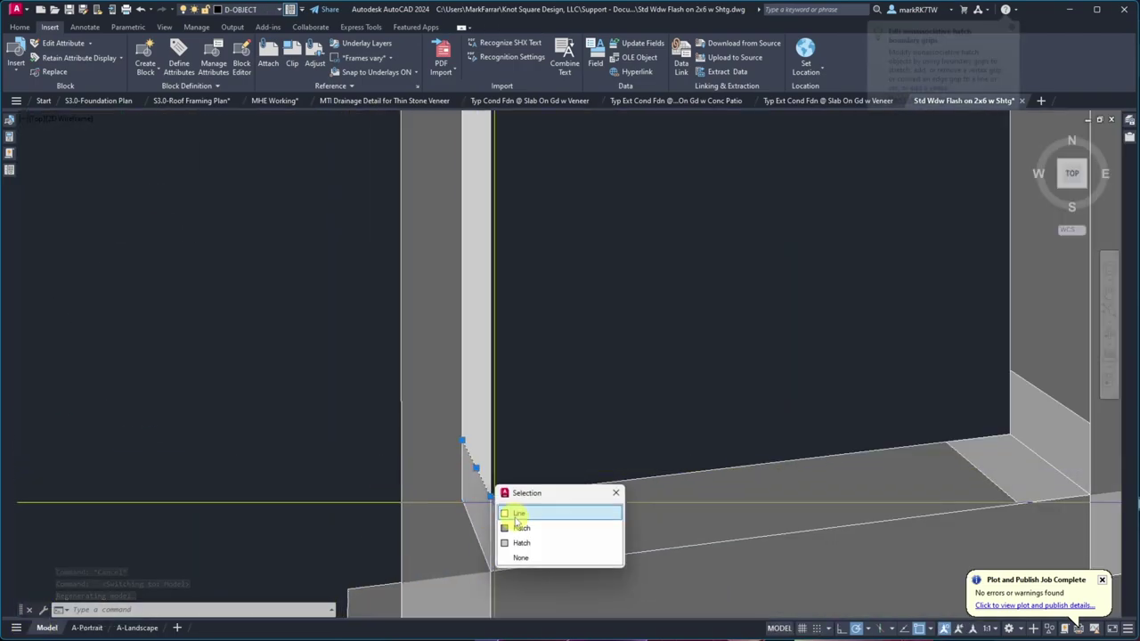
click(517, 514)
click(1063, 407)
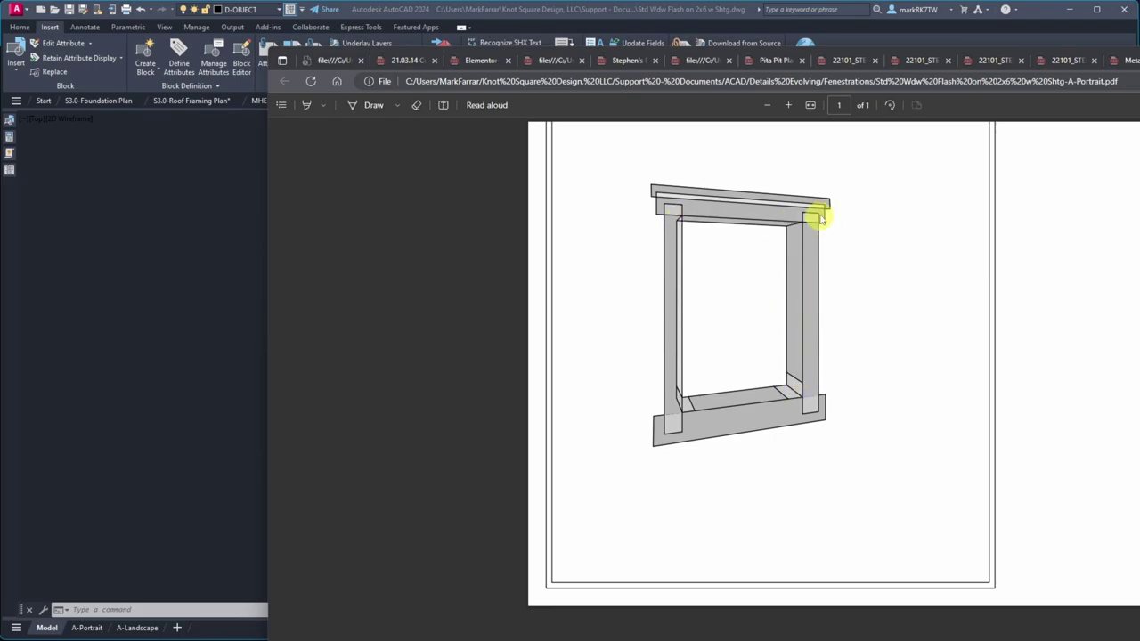
key(super+Tab)
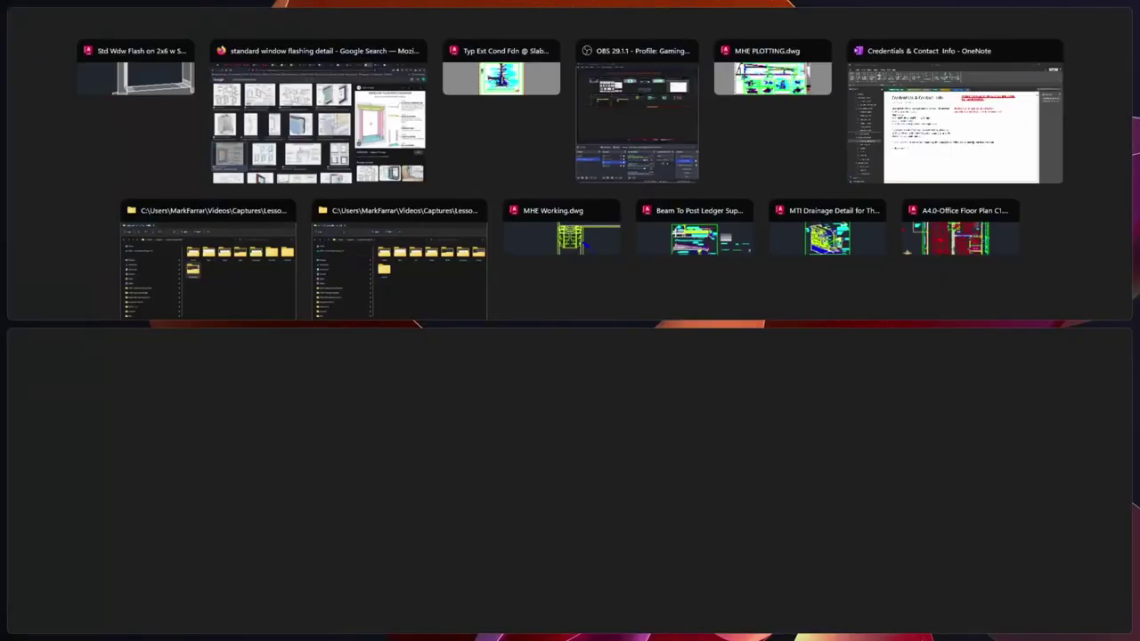
- Return to the flashing drawing and freeze the layer holding the upper-corner hatch
click(148, 76)
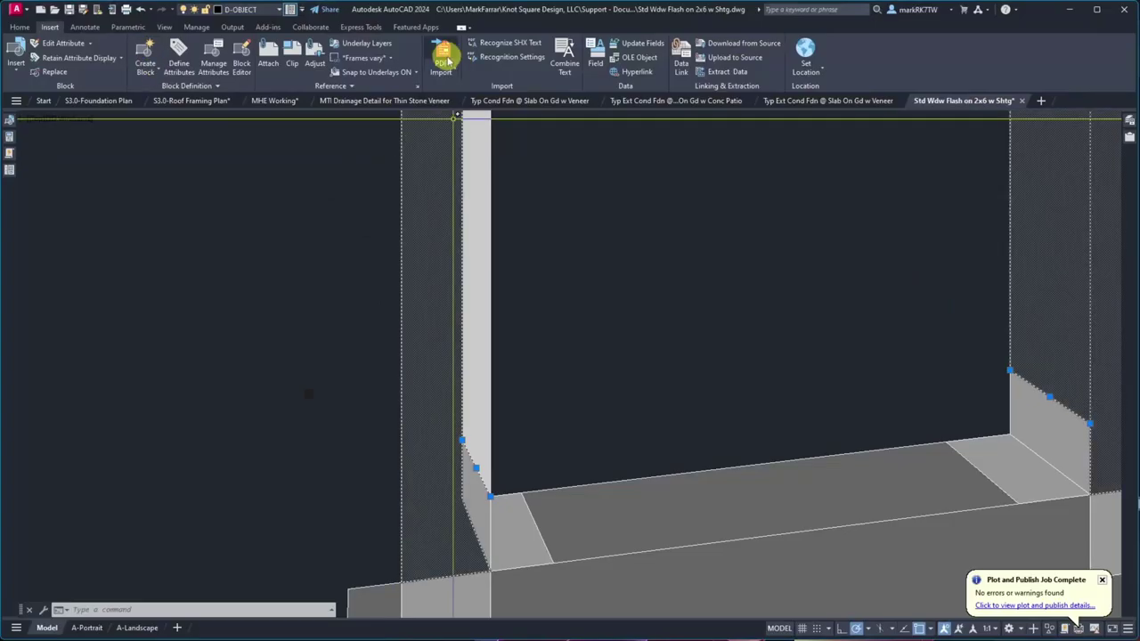
click(249, 9)
key(Escape)
scroll(383, 538, down, 3)
scroll(842, 348, up, 6)
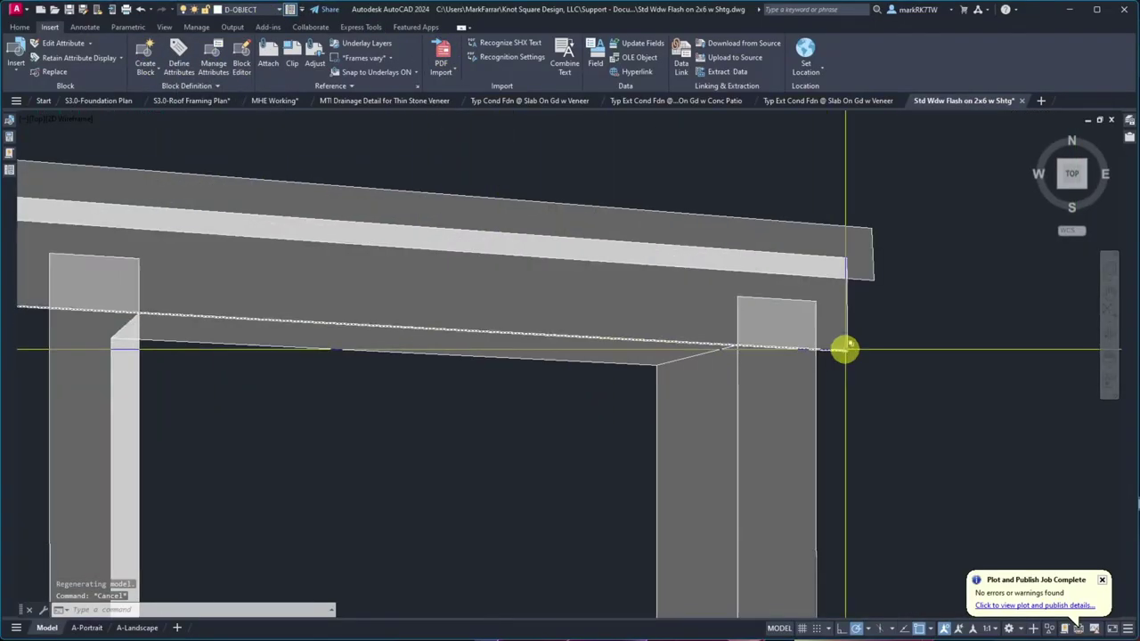
click(585, 272)
click(561, 249)
click(278, 12)
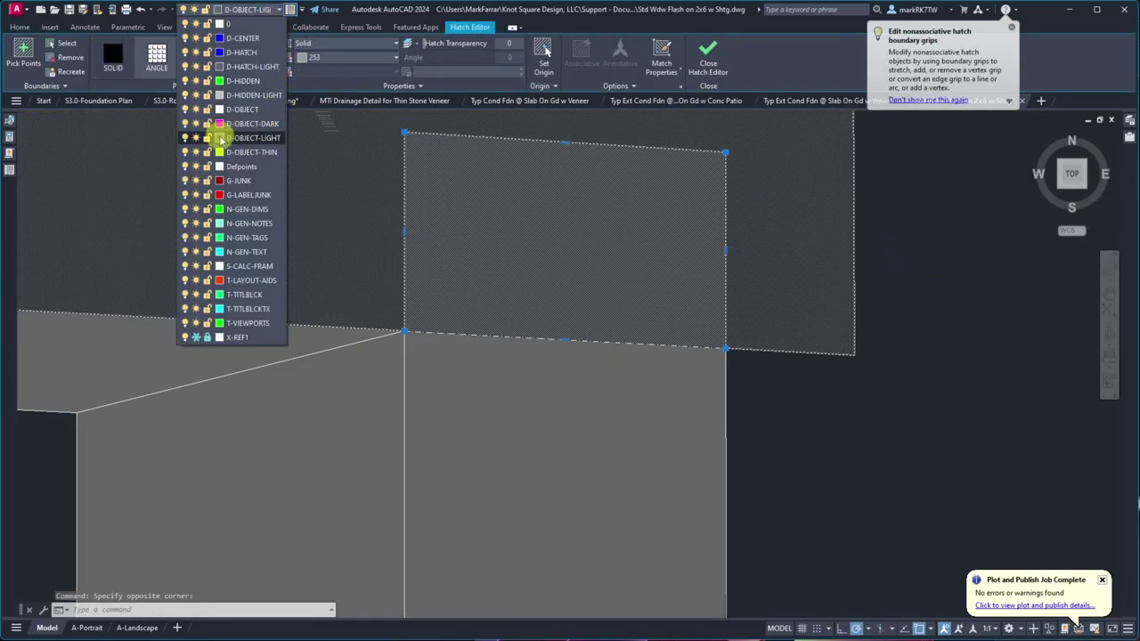
click(221, 133)
- Extend the rectangle's lines to the selected boundary edges
click(767, 400)
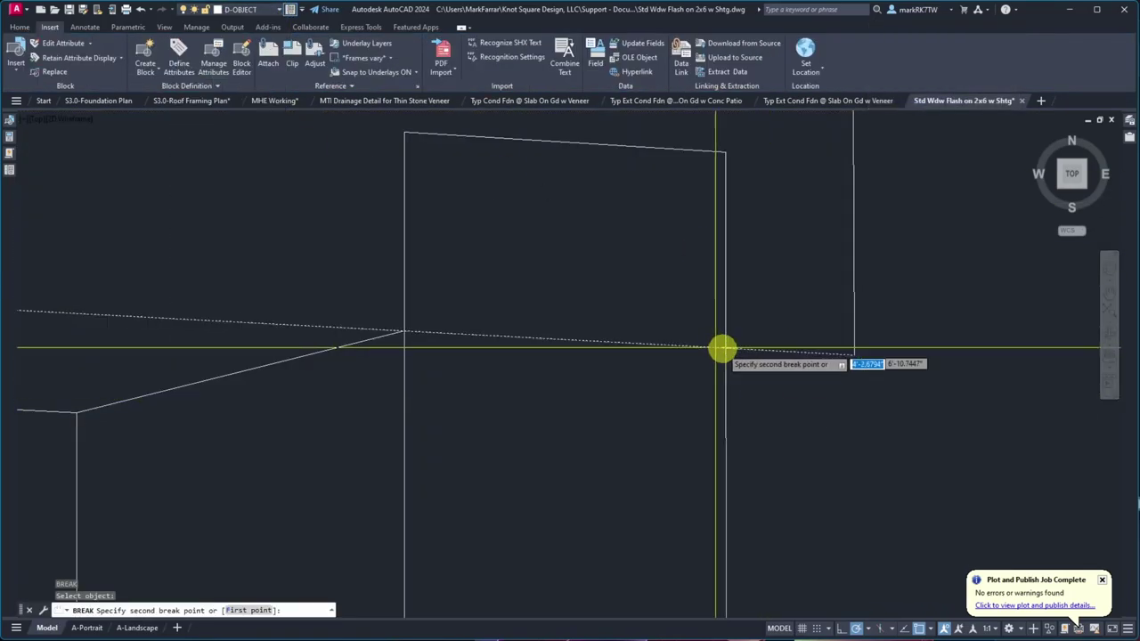
click(407, 330)
text(ex)
key(Return)
click(651, 287)
click(708, 378)
scroll(323, 376, down, 4)
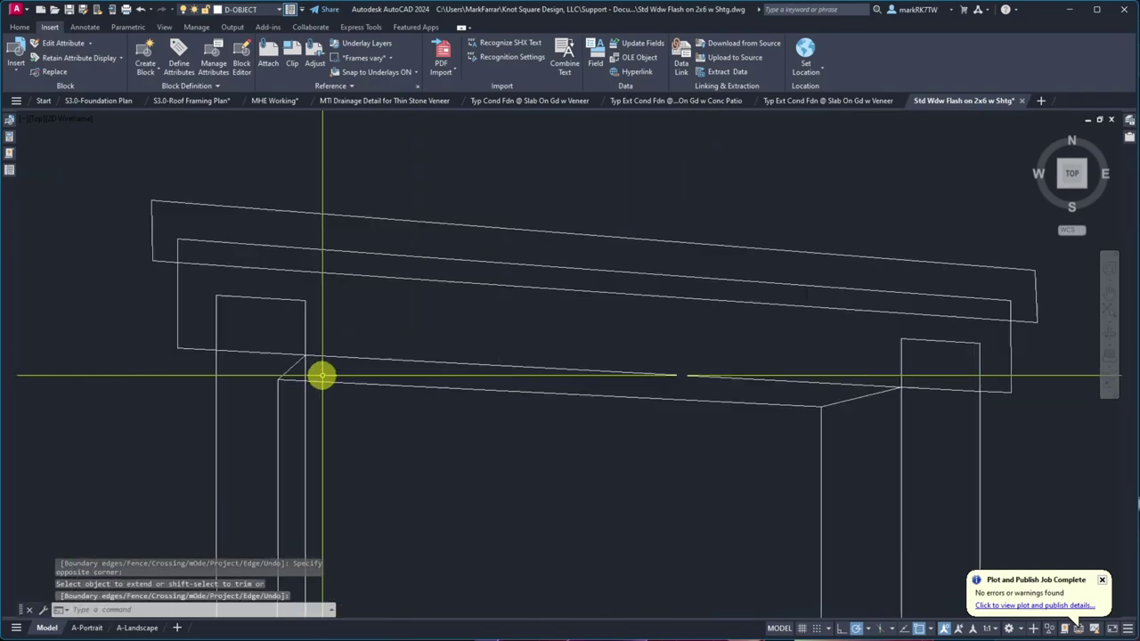
scroll(219, 330, up, 4)
- Break the left line and move the broken-off segment onto layer D-OBJECT-THIN
text(br)
key(Return)
click(50, 313)
click(261, 332)
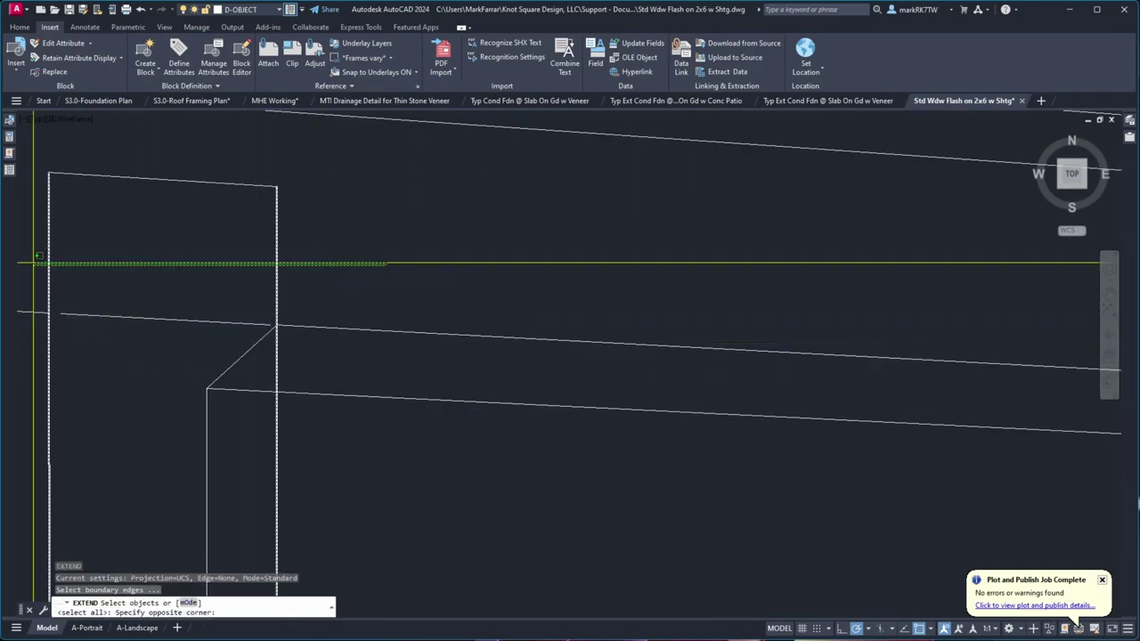
click(133, 322)
scroll(88, 332, down, 2)
scroll(916, 402, down, 3)
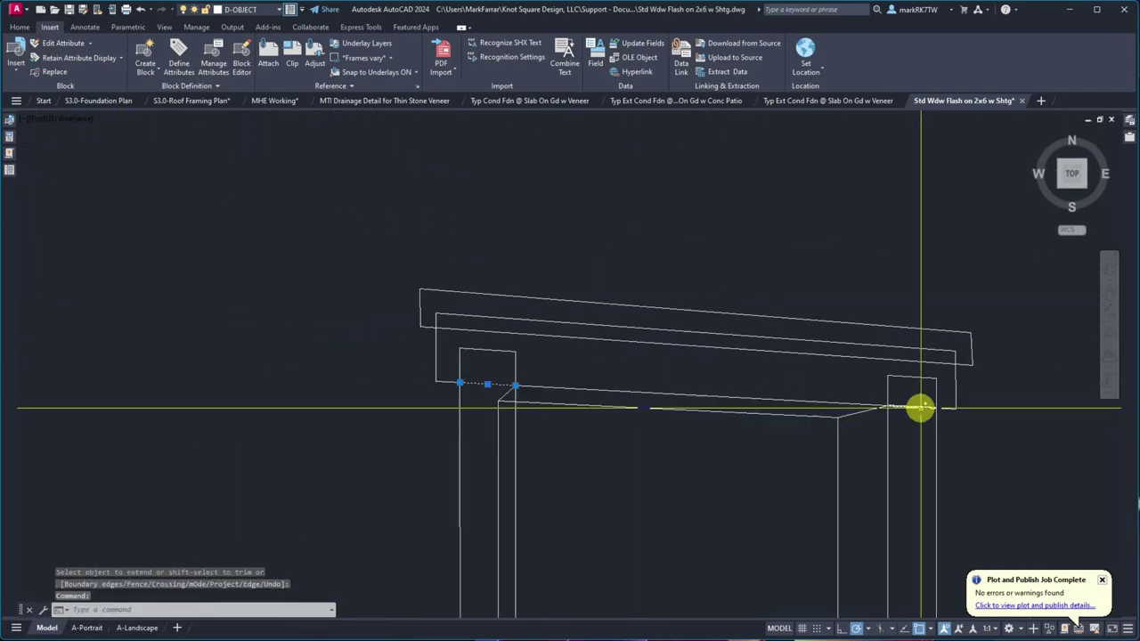
click(247, 10)
click(252, 153)
key(Escape)
- Break the header line and extend lines at the right beam end
text(br)
key(Return)
click(587, 328)
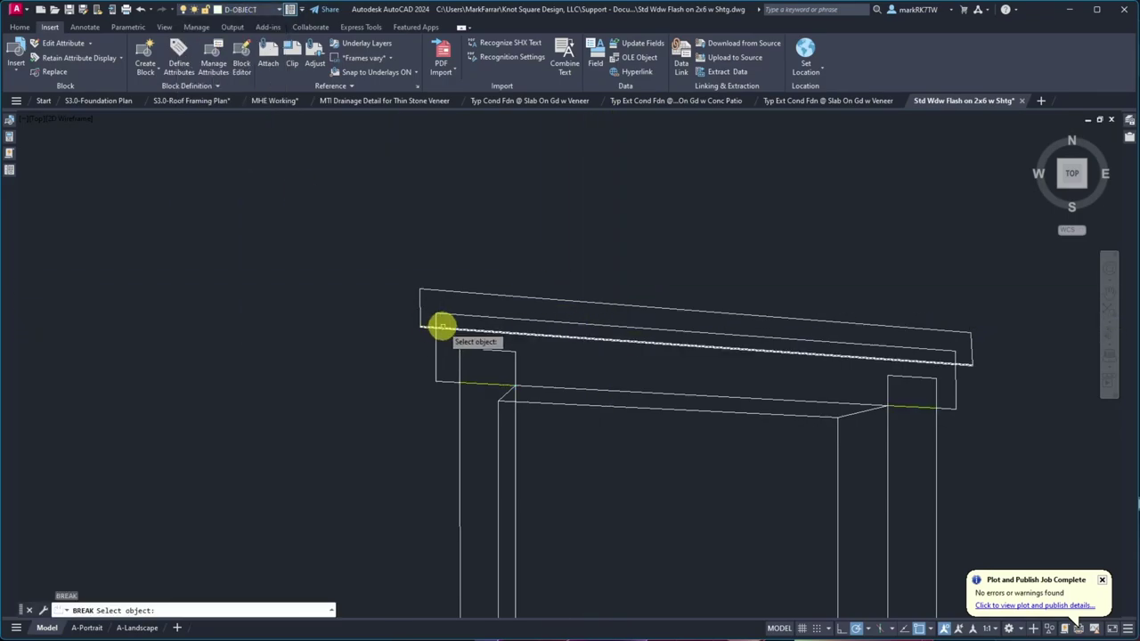
click(440, 323)
click(949, 364)
text(ex)
key(Return)
click(949, 366)
click(950, 374)
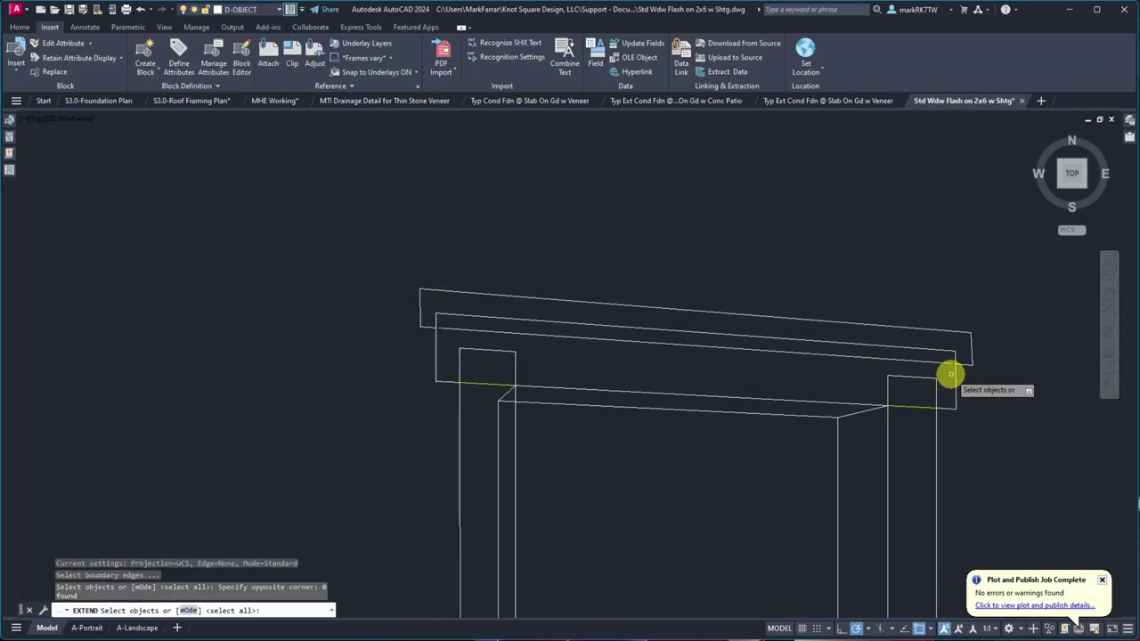
click(946, 368)
key(Escape)
- Match the left edge to the green beam line's properties and break it
text(ma)
key(Return)
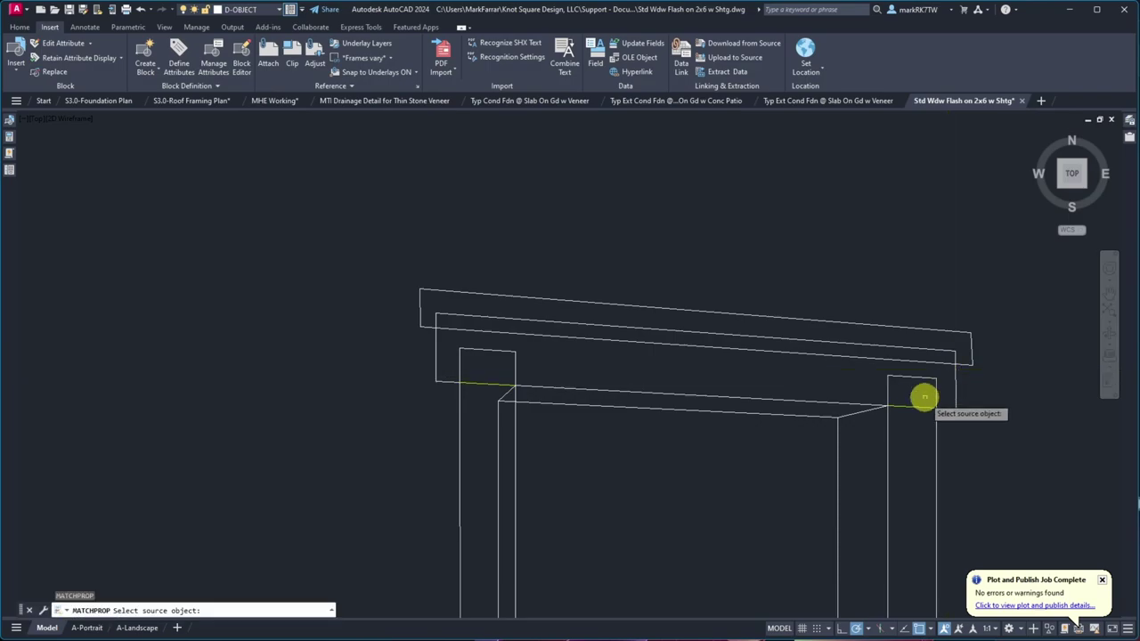
click(921, 405)
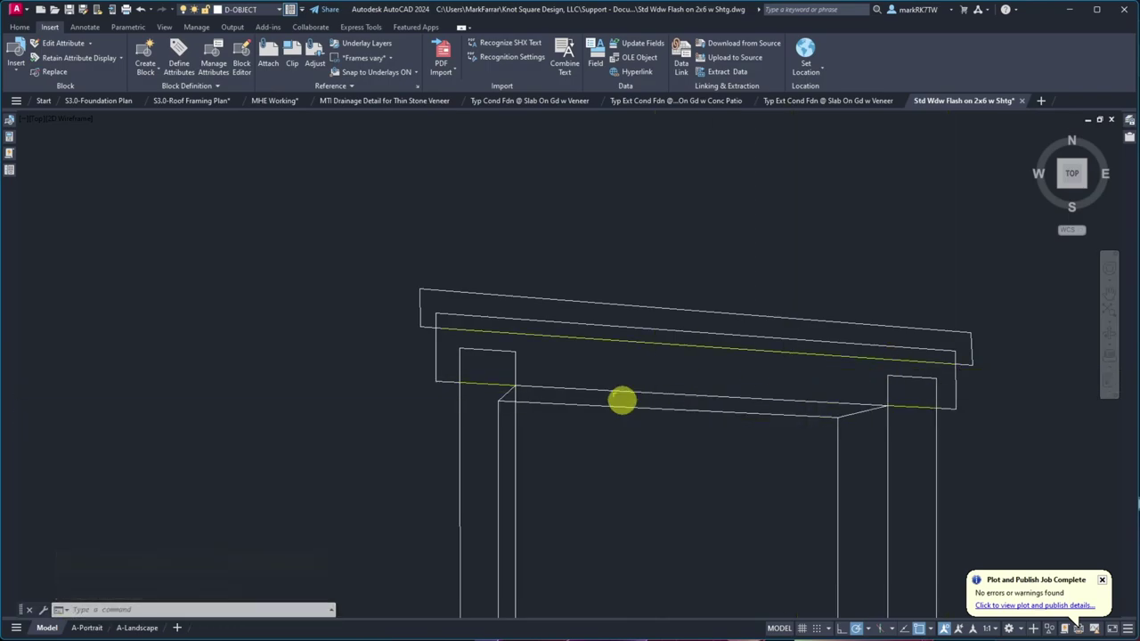
click(435, 325)
key(Return)
text(br)
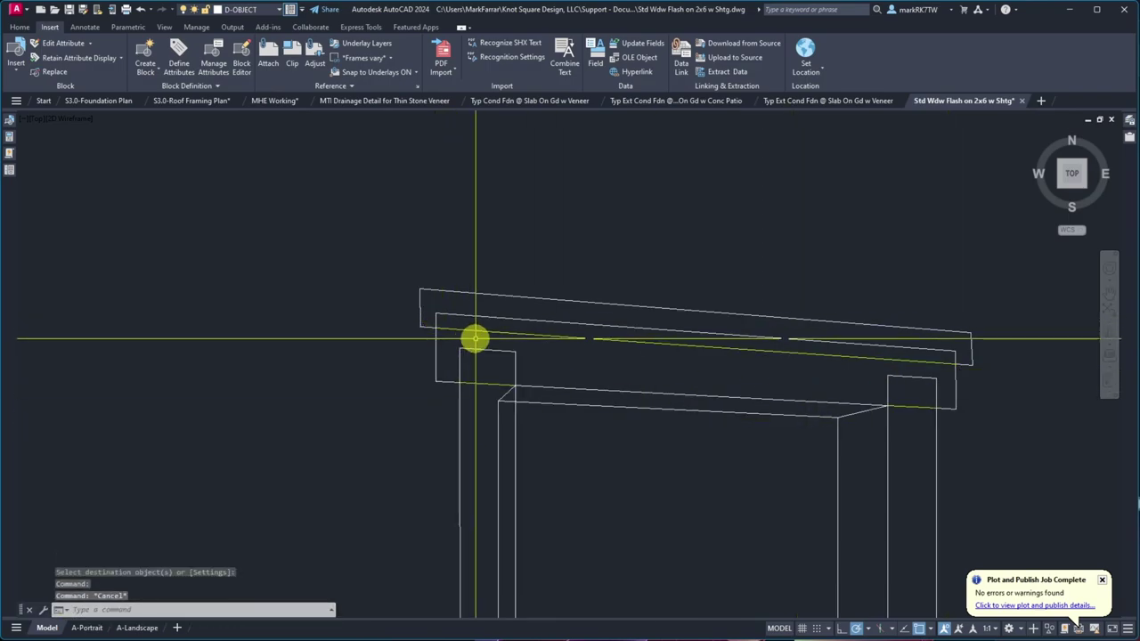
key(Return)
click(437, 329)
click(437, 328)
key(Return)
click(953, 372)
key(Escape)
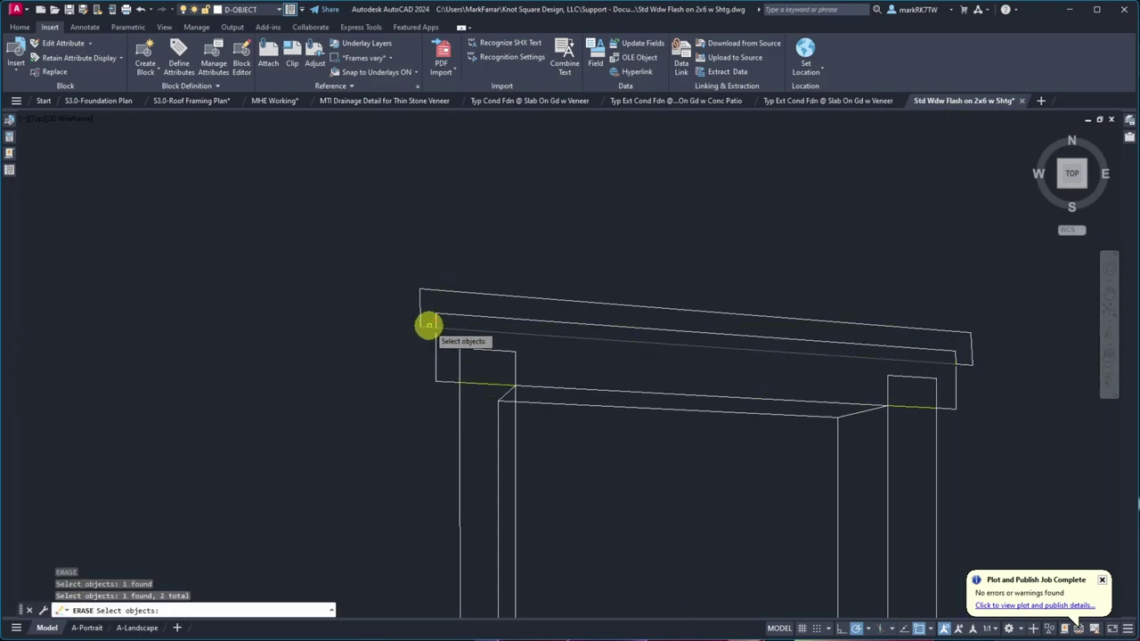
- Erase the green sloped beam line, re-extend the header lines, and select the inner top-board line
click(959, 361)
text(e)
key(Return)
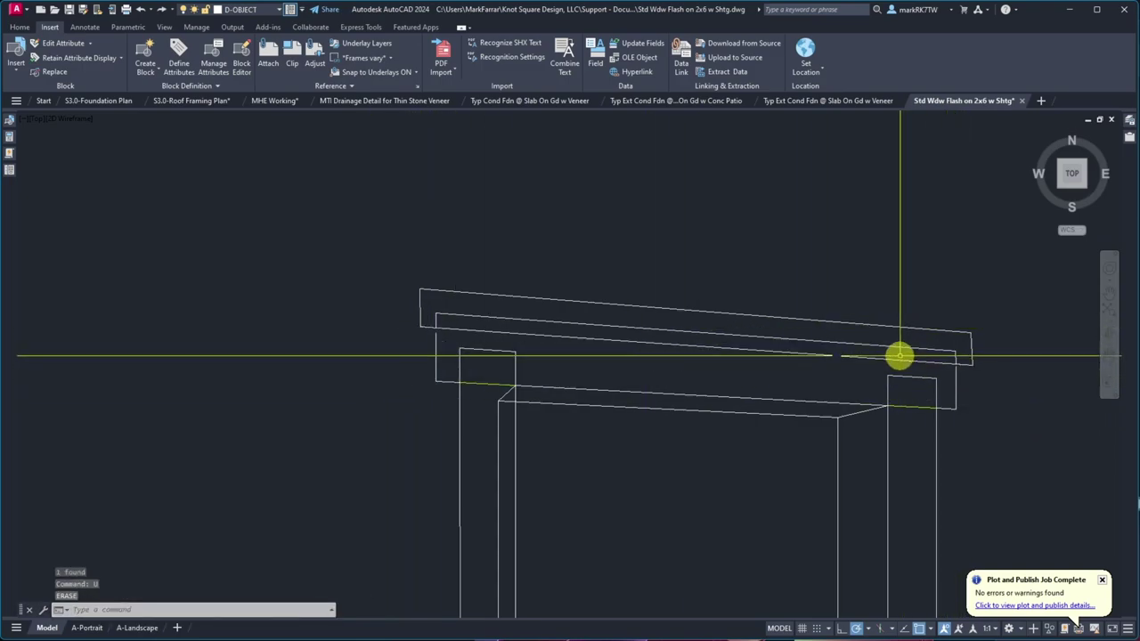
text(ex)
key(Return)
click(842, 379)
click(947, 351)
click(433, 317)
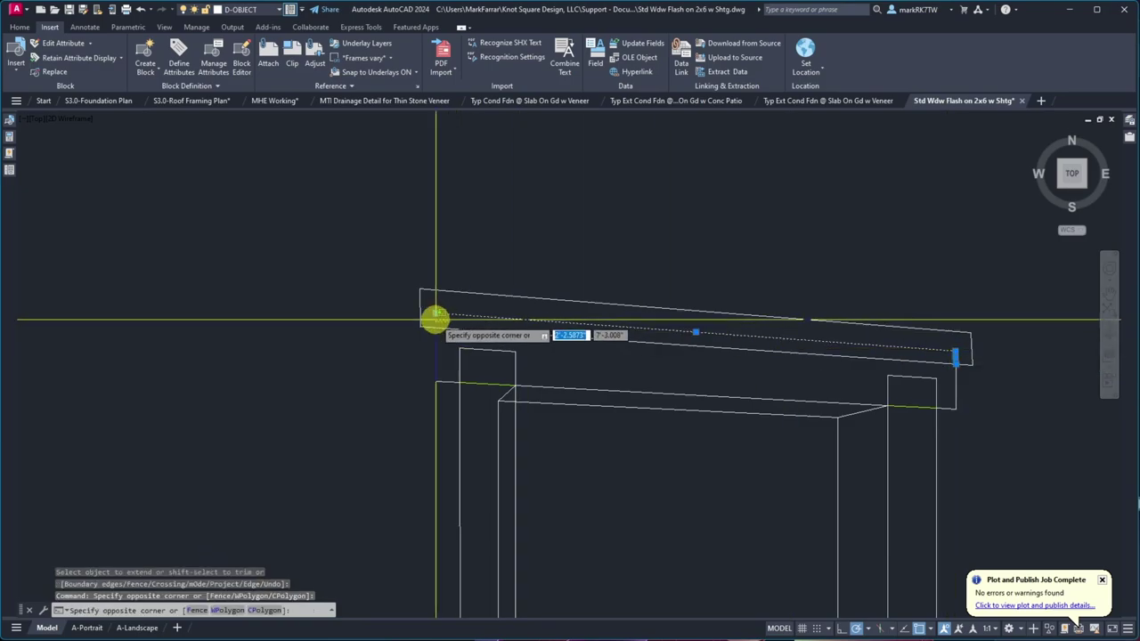
click(513, 279)
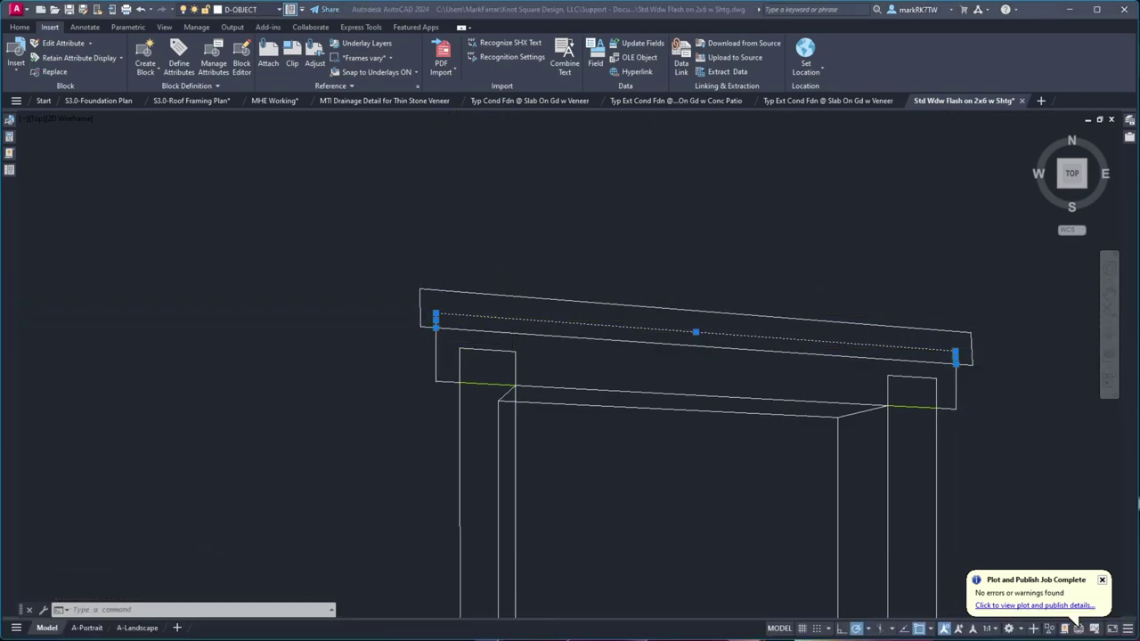
click(275, 12)
- Put the top-board line on D-OBJECT-THIN and stretch the lower sloped line between both verticals
click(237, 95)
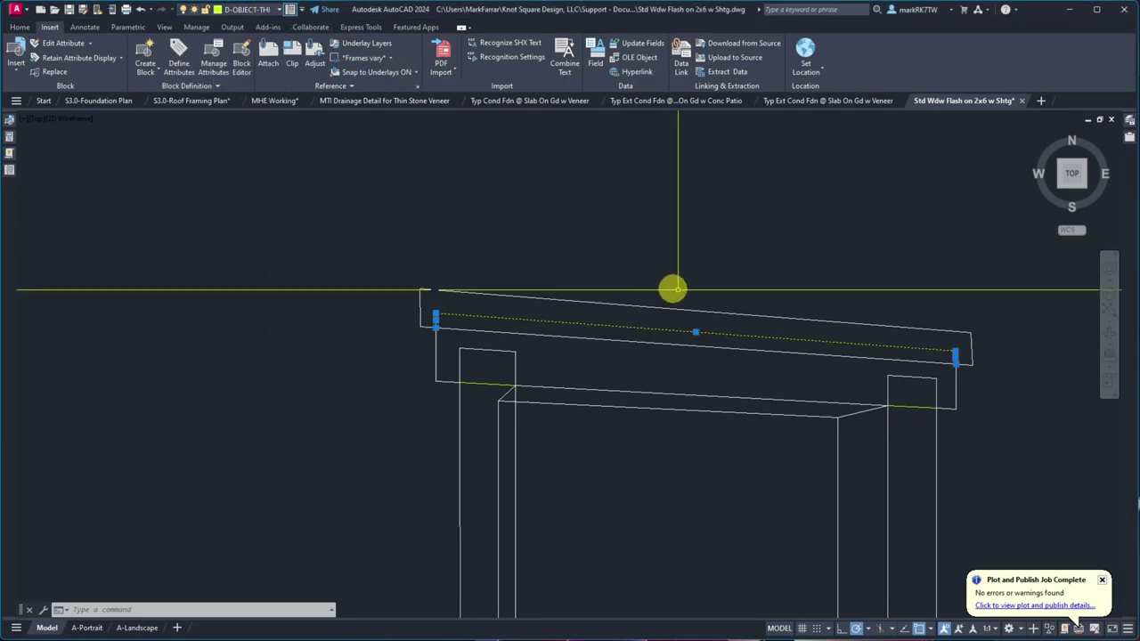
key(Delete)
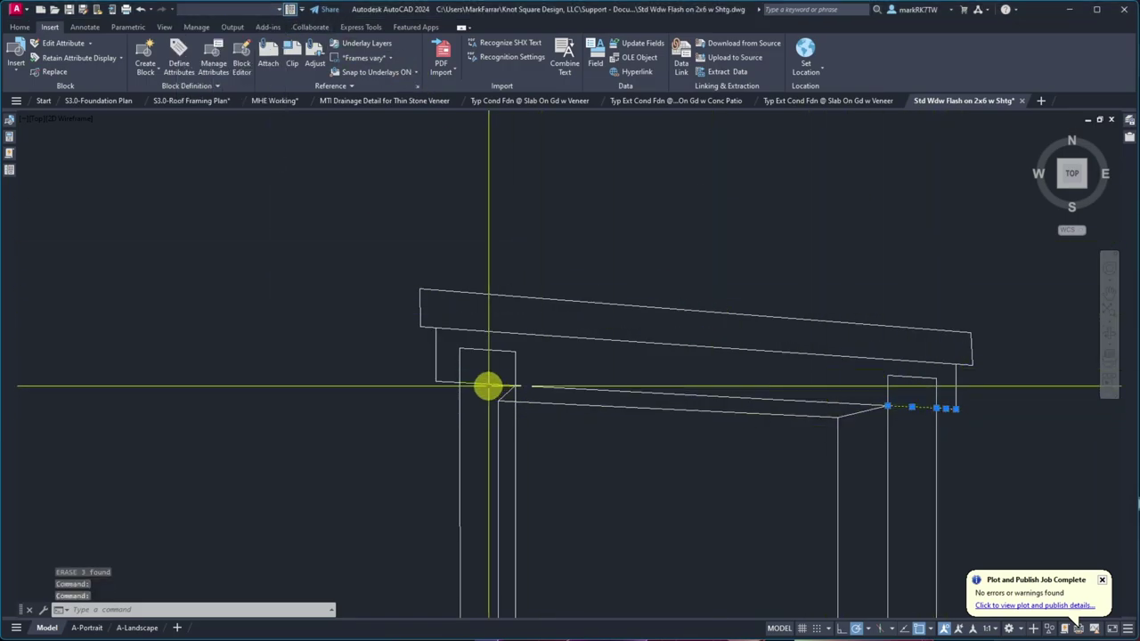
click(612, 392)
click(515, 386)
click(436, 381)
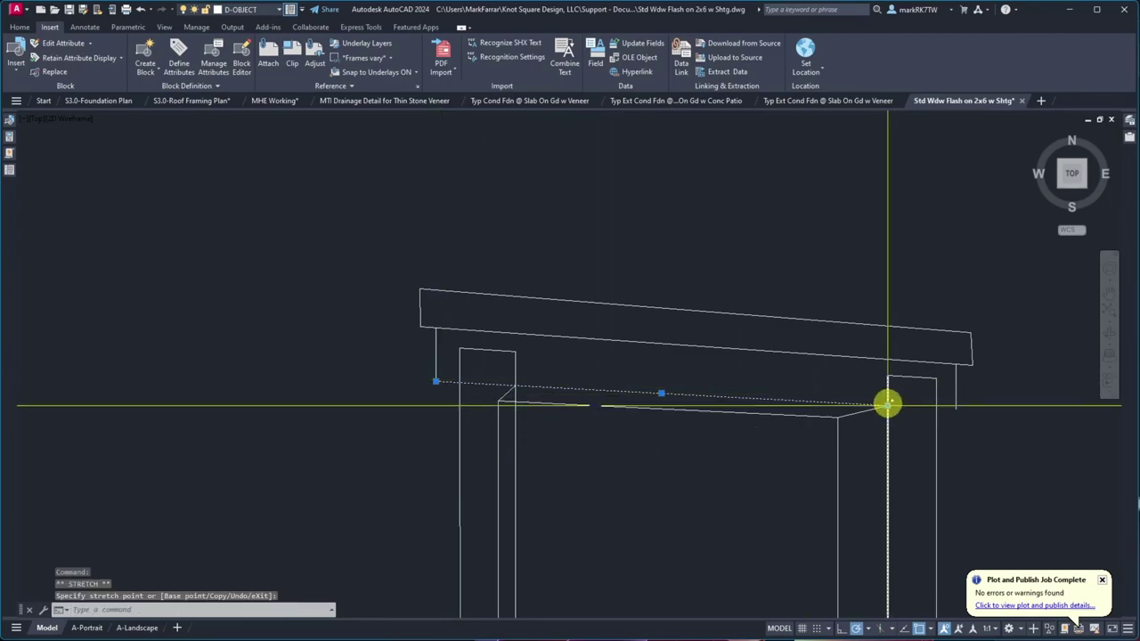
click(886, 406)
click(955, 408)
key(Escape)
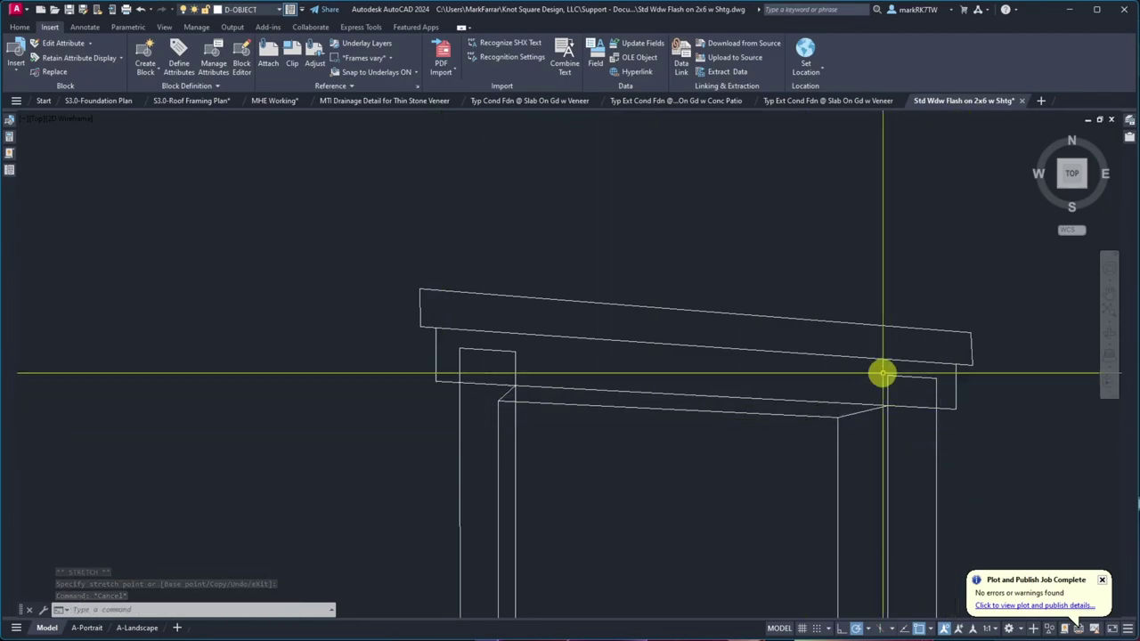
text(u)
key(Return)
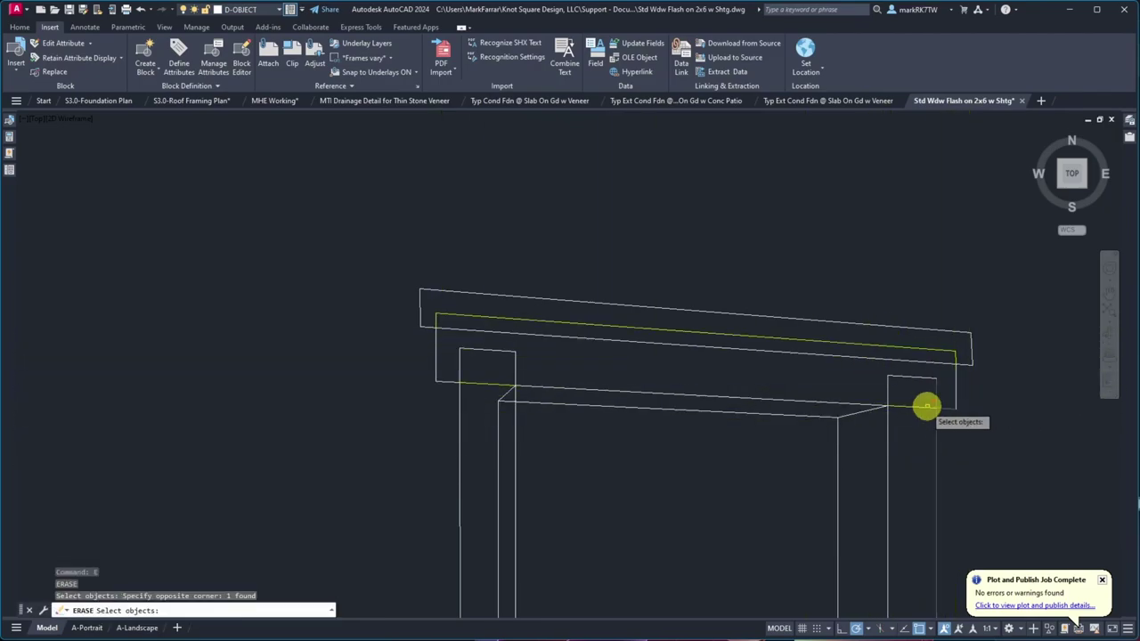
- Break the sloped line beneath the top board
click(526, 384)
click(887, 406)
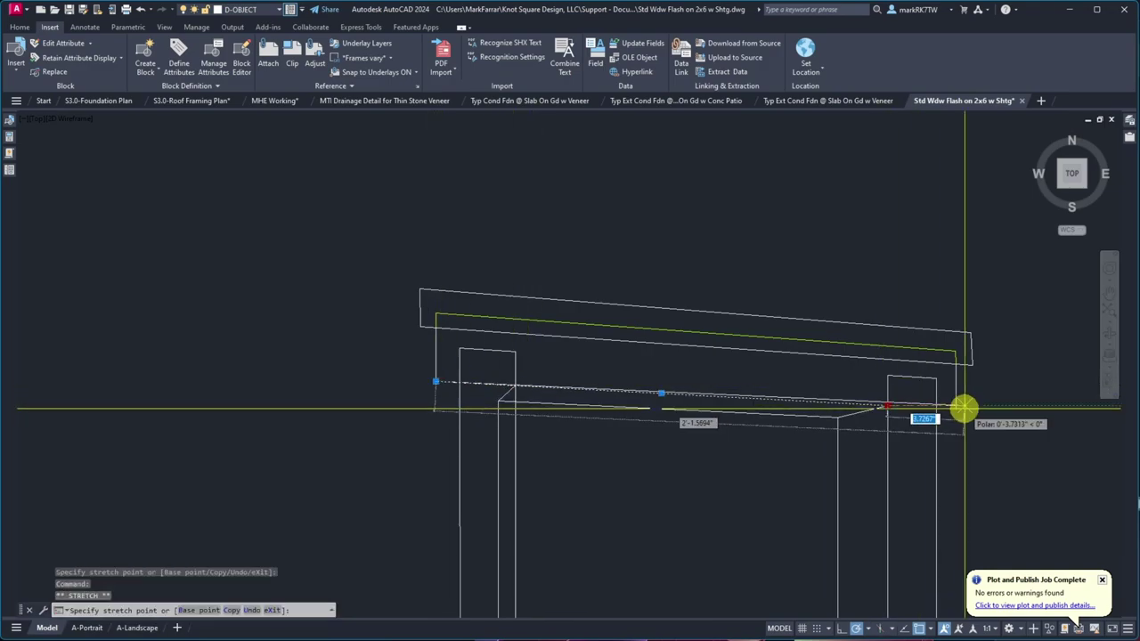
key(Escape)
text(br)
key(Return)
click(500, 384)
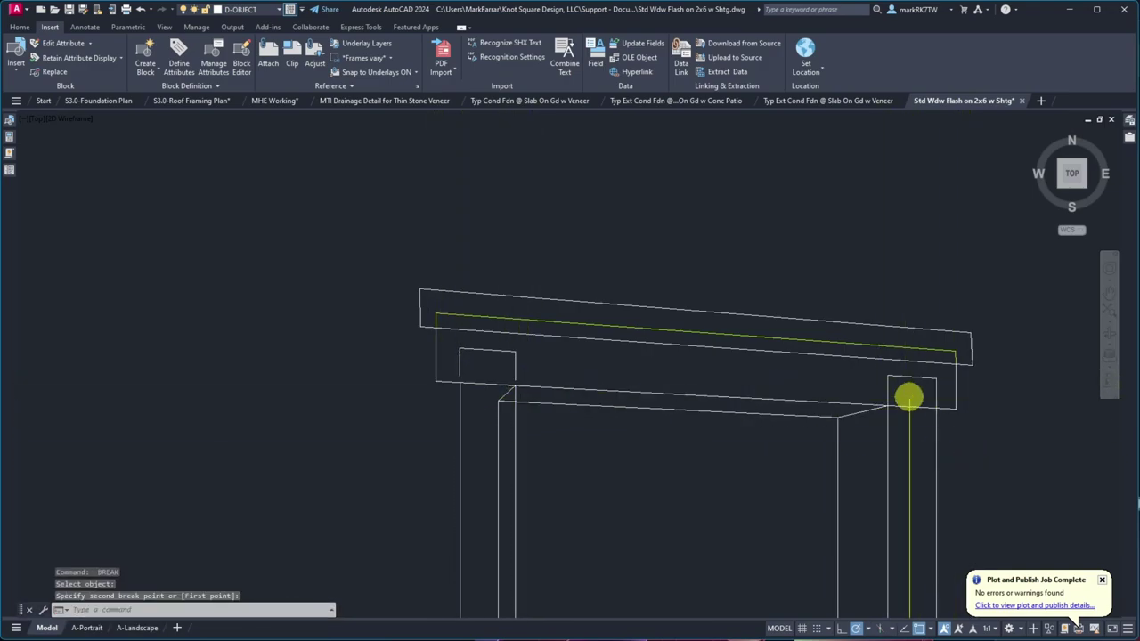
key(Return)
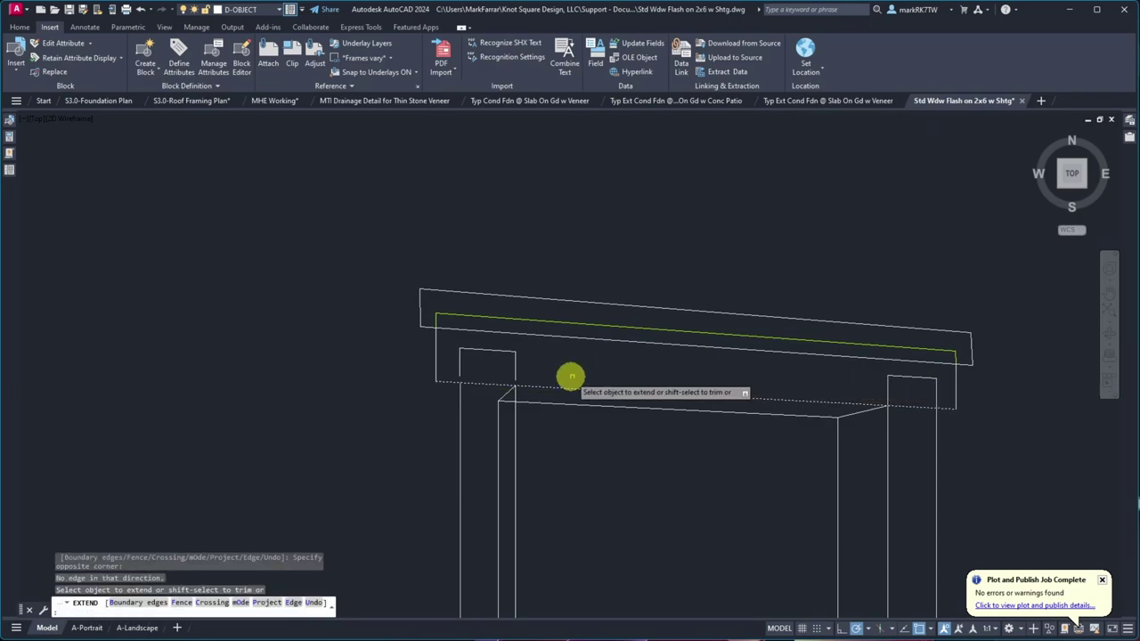
key(Escape)
- Match the jamb rectangles and jamb lines to the green line's properties
text(ma)
key(Return)
click(575, 331)
drag(450, 343, 780, 408)
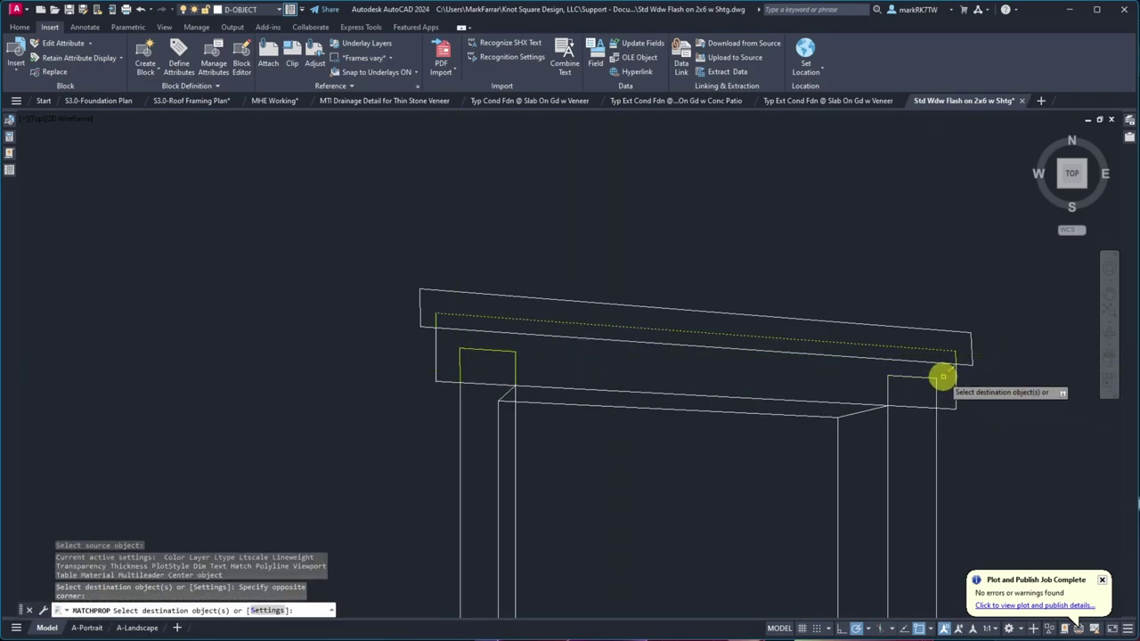
click(942, 378)
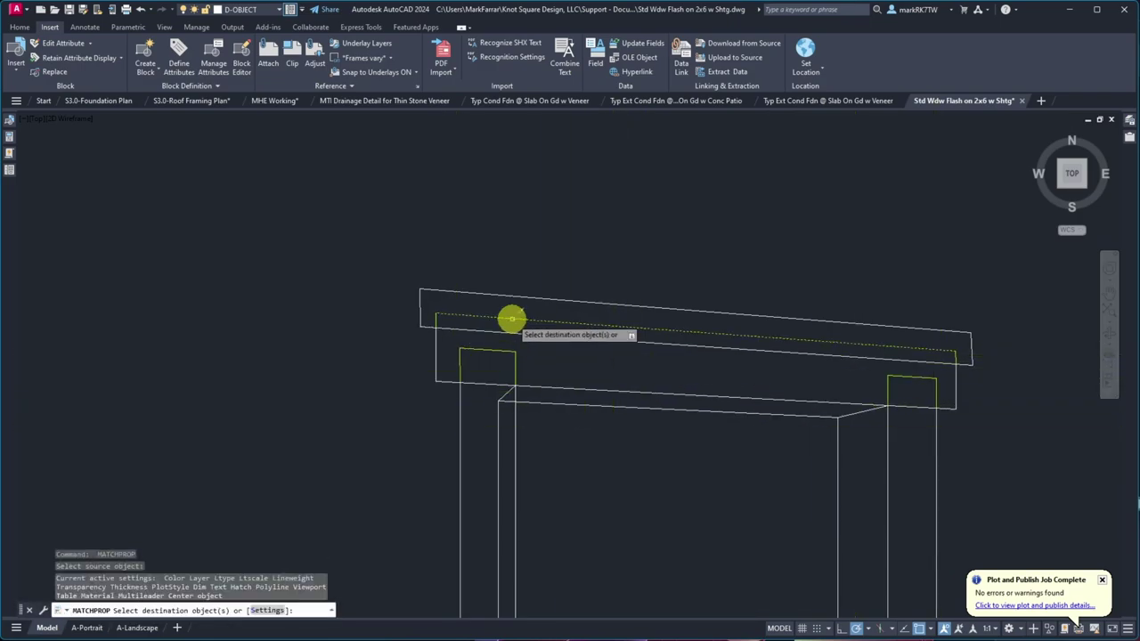
click(506, 390)
scroll(502, 387, down, 3)
click(501, 499)
scroll(498, 506, up, 4)
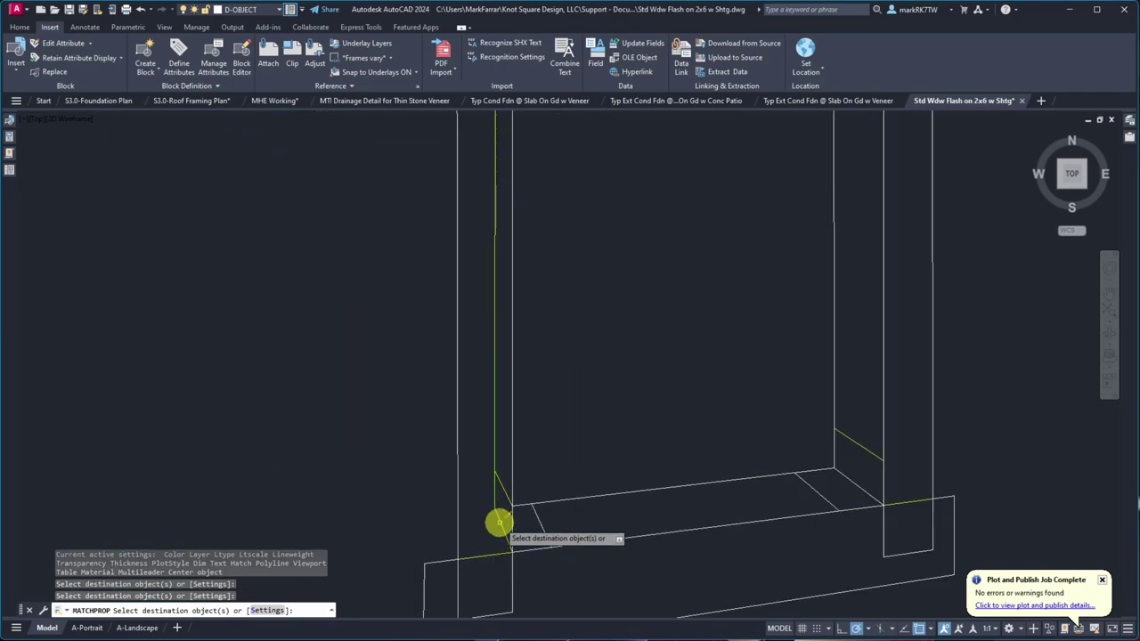
key(Escape)
- Break the vertical sill-corner line and match the adjacent line to its source properties
scroll(498, 529, up, 4)
text(br)
key(Return)
click(416, 317)
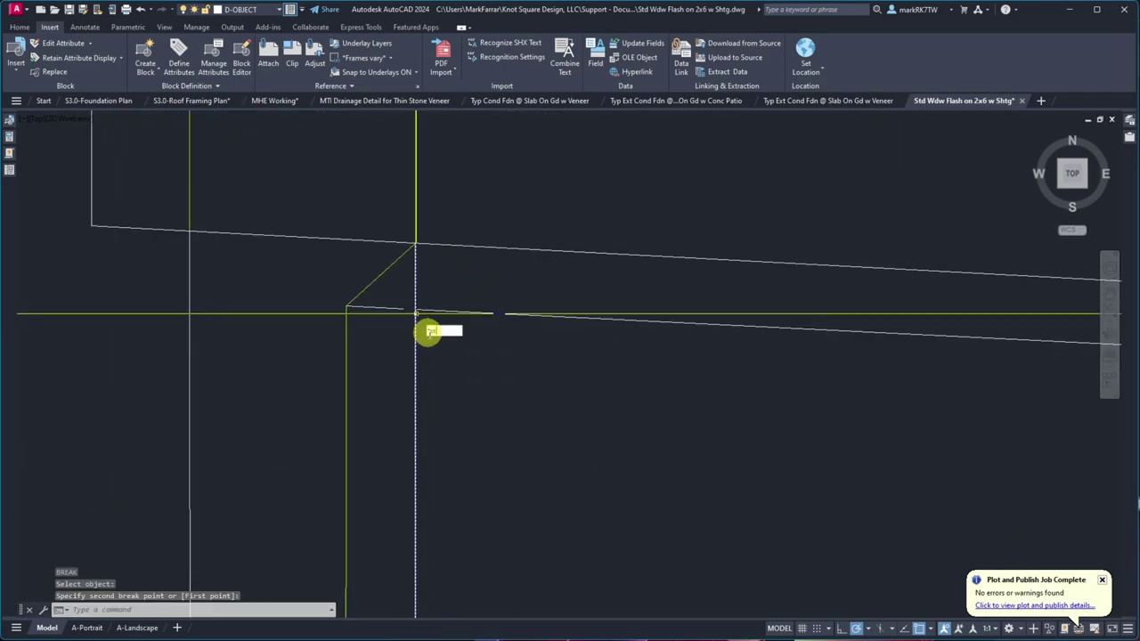
click(416, 313)
text(ma)
key(Return)
click(402, 331)
click(376, 293)
- Thaw layer D-OBJECT-LIGHT to show the gray flashing fills
scroll(259, 293, down, 3)
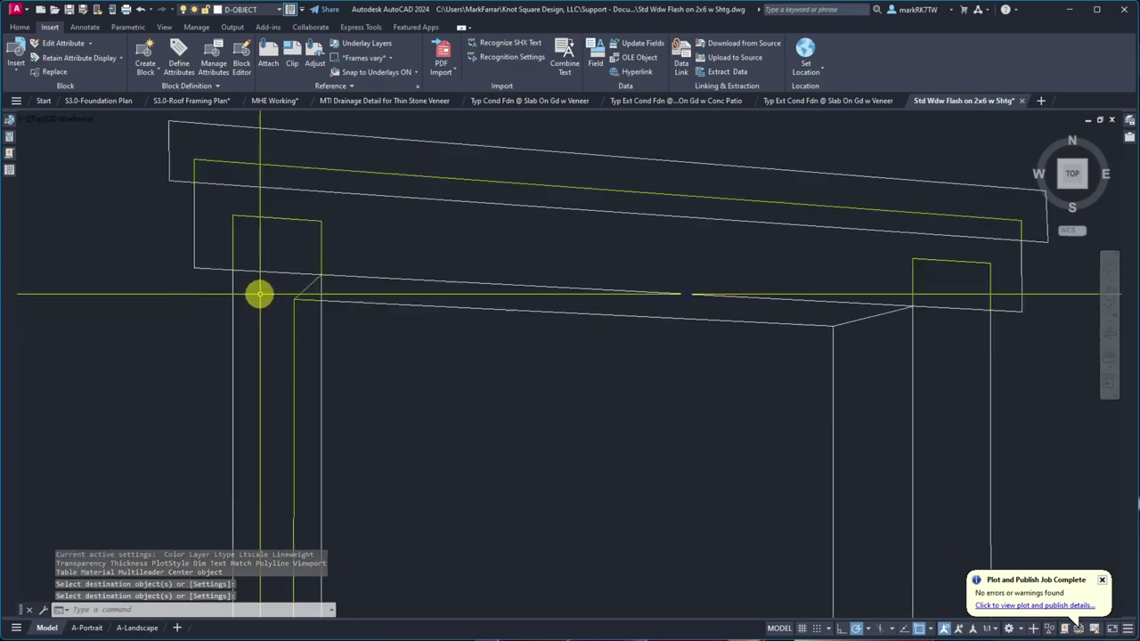
scroll(259, 294, down, 4)
scroll(448, 279, down, 2)
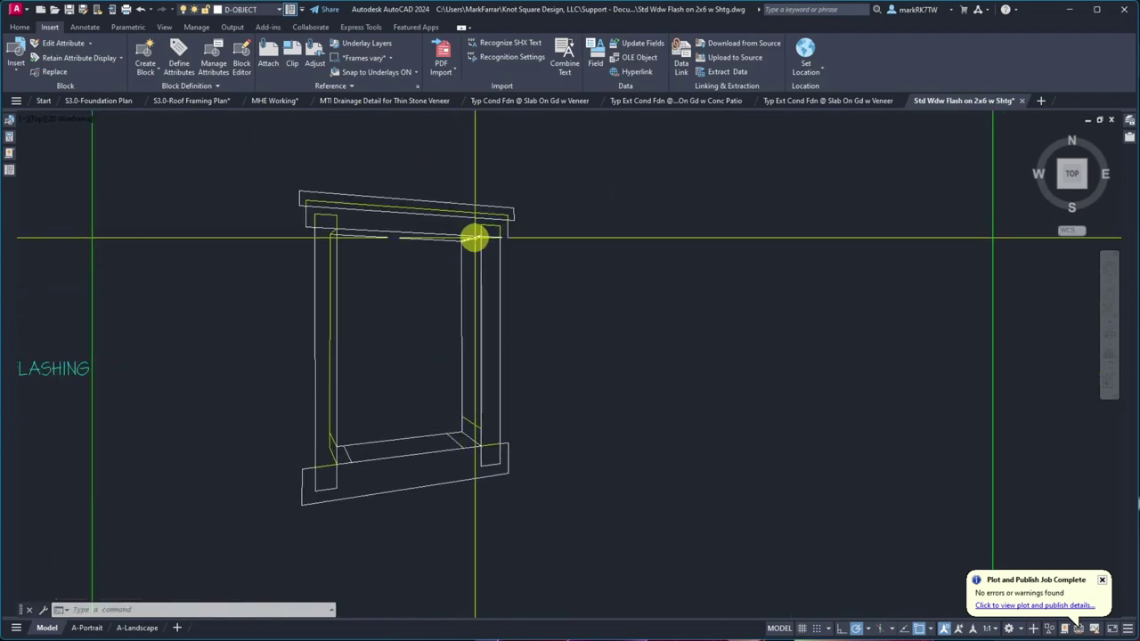
click(245, 9)
click(194, 133)
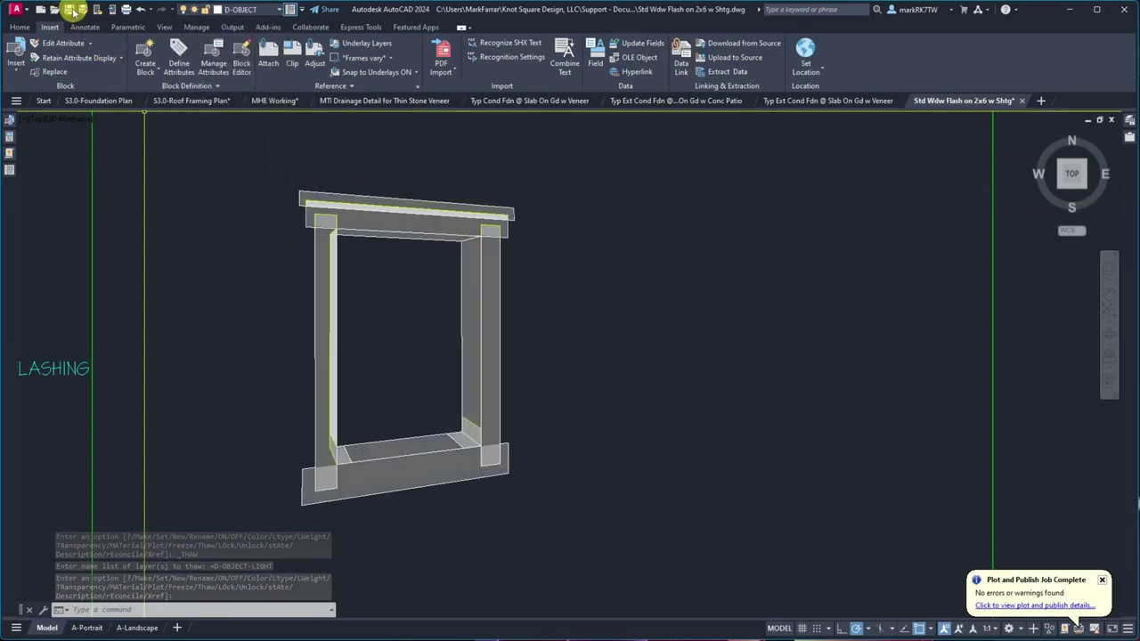
- Re-plot the A-Portrait sheet to DWG To PDF, overwriting the existing PDF
click(104, 627)
click(112, 10)
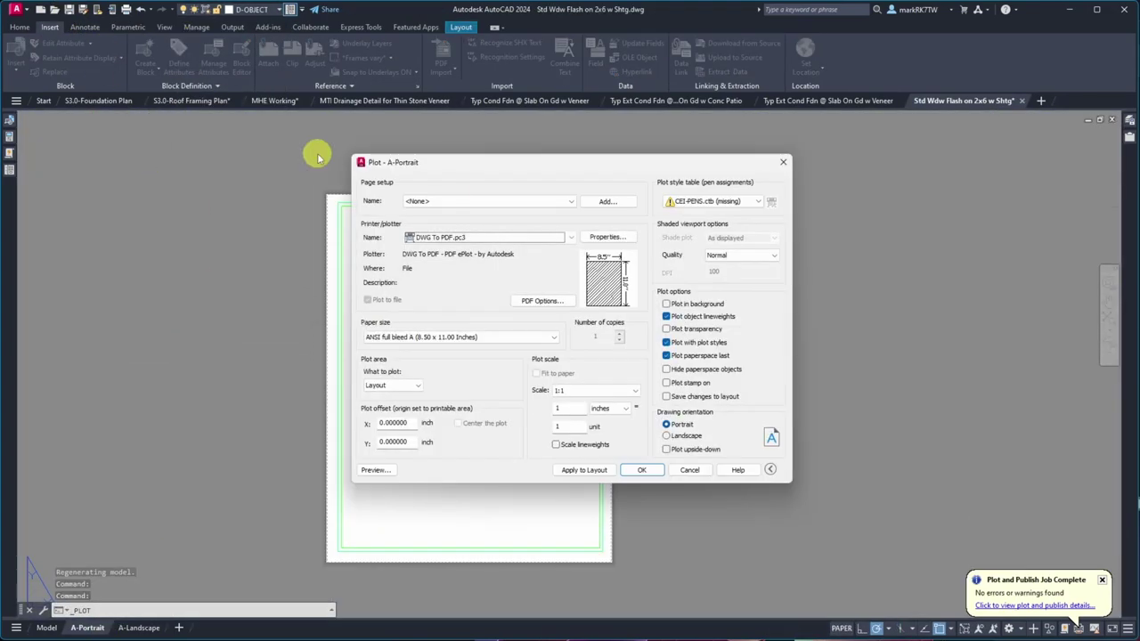
click(658, 471)
click(730, 424)
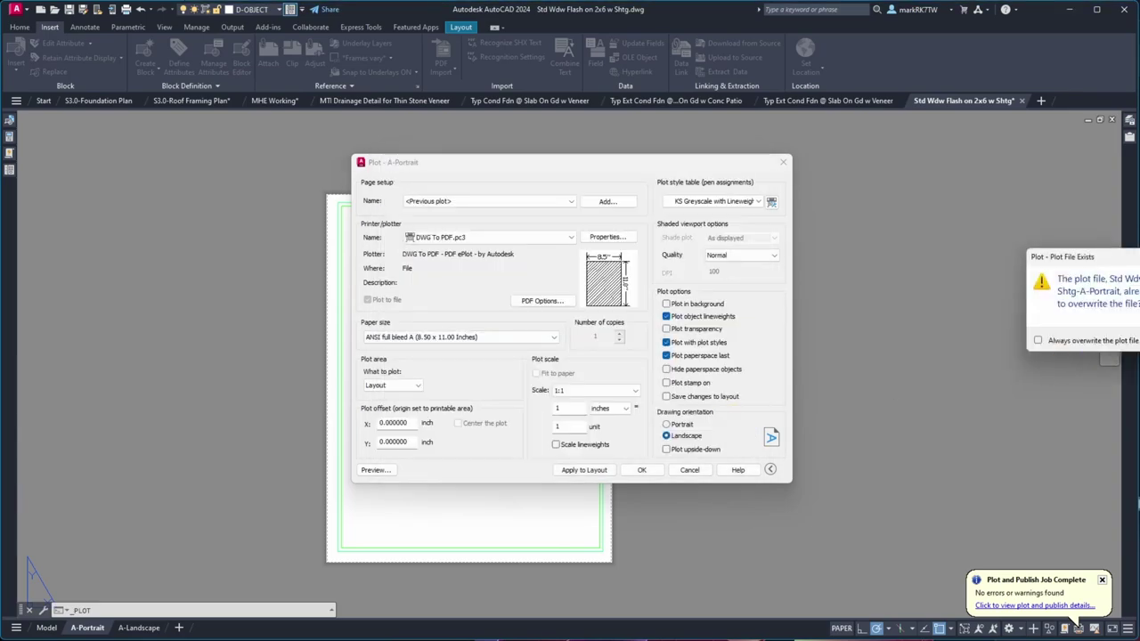
key(Return)
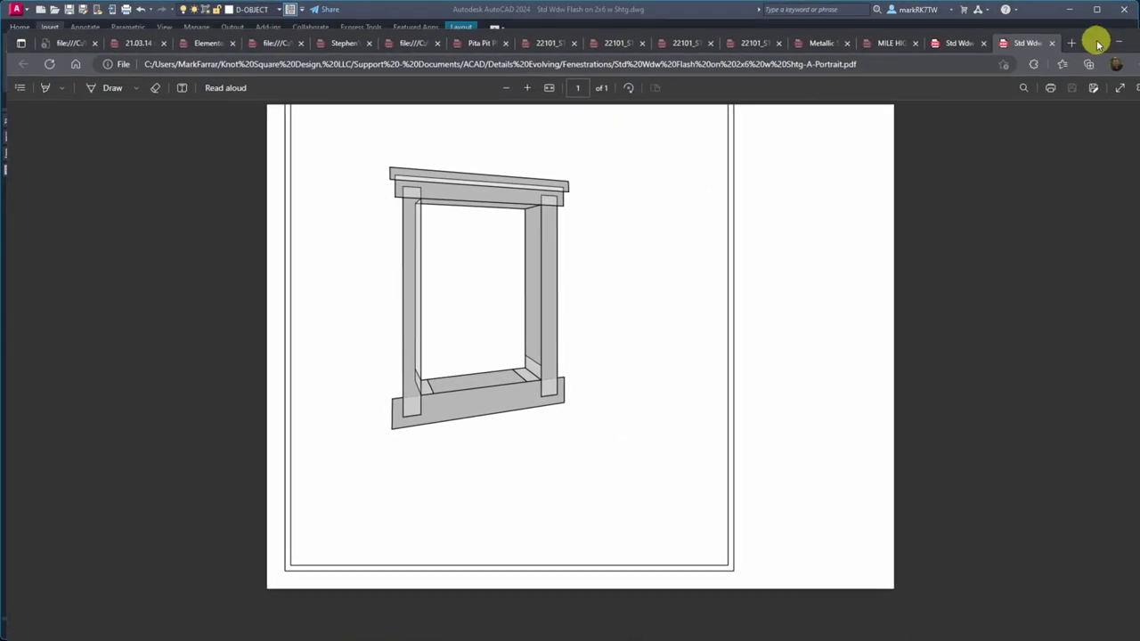
- Zoom in on the re-plotted portrait PDF, close its older copy, and return to AutoCAD model space
click(522, 87)
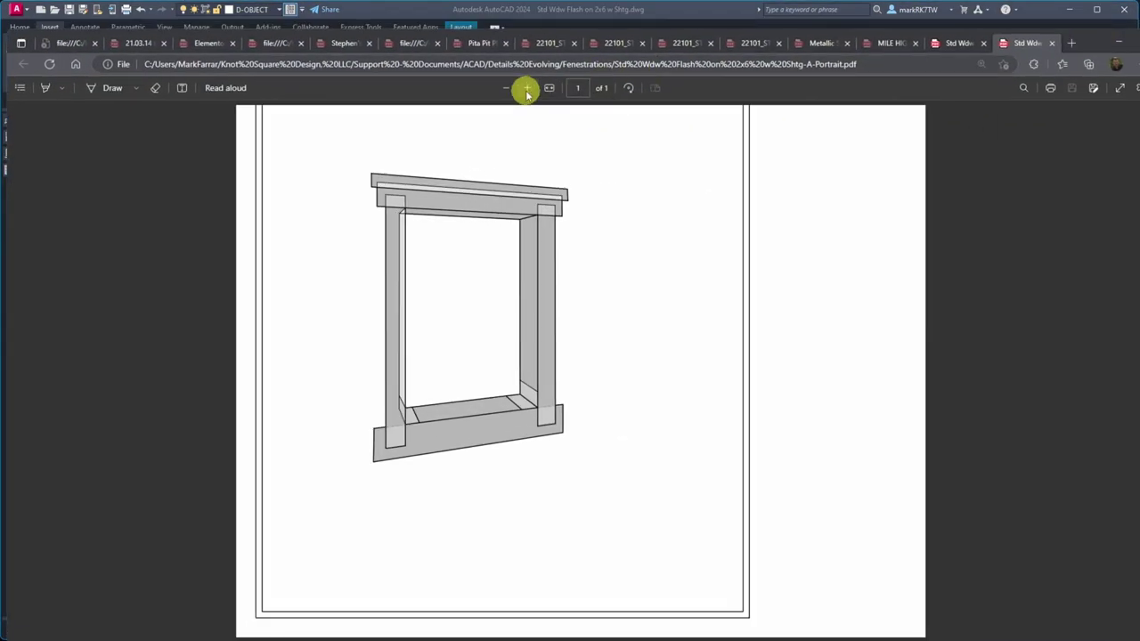
click(522, 87)
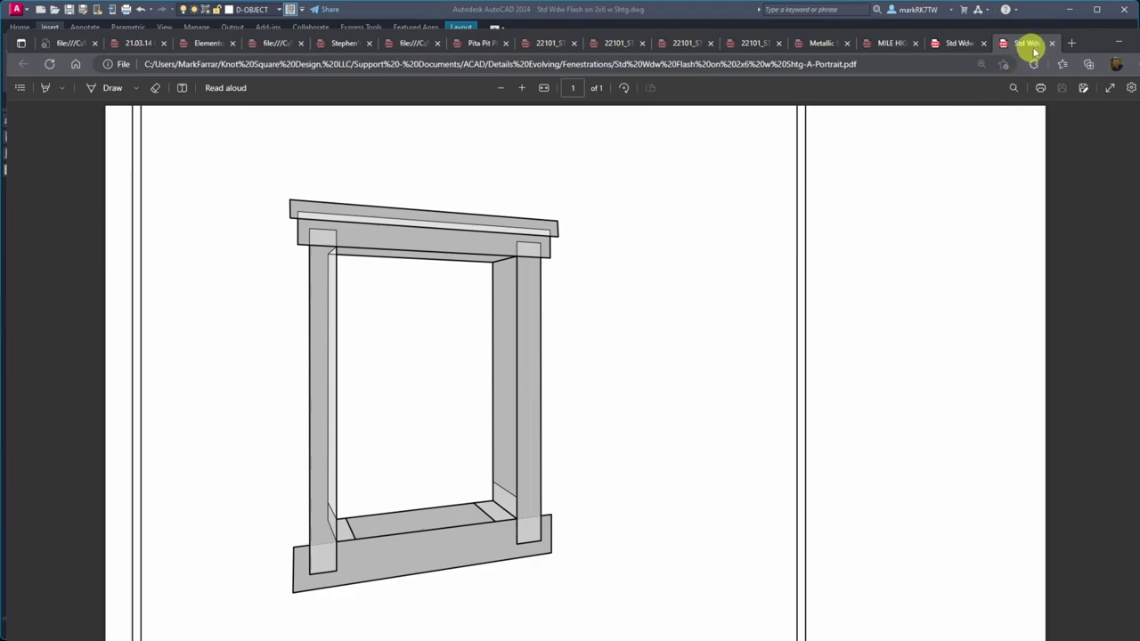
click(983, 43)
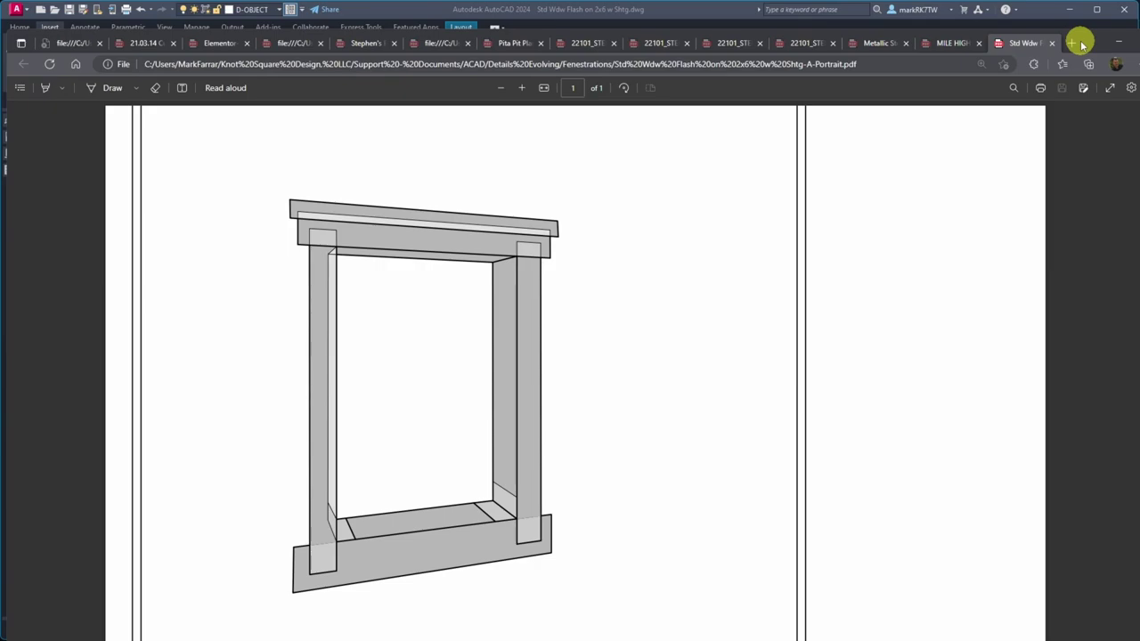
click(1118, 43)
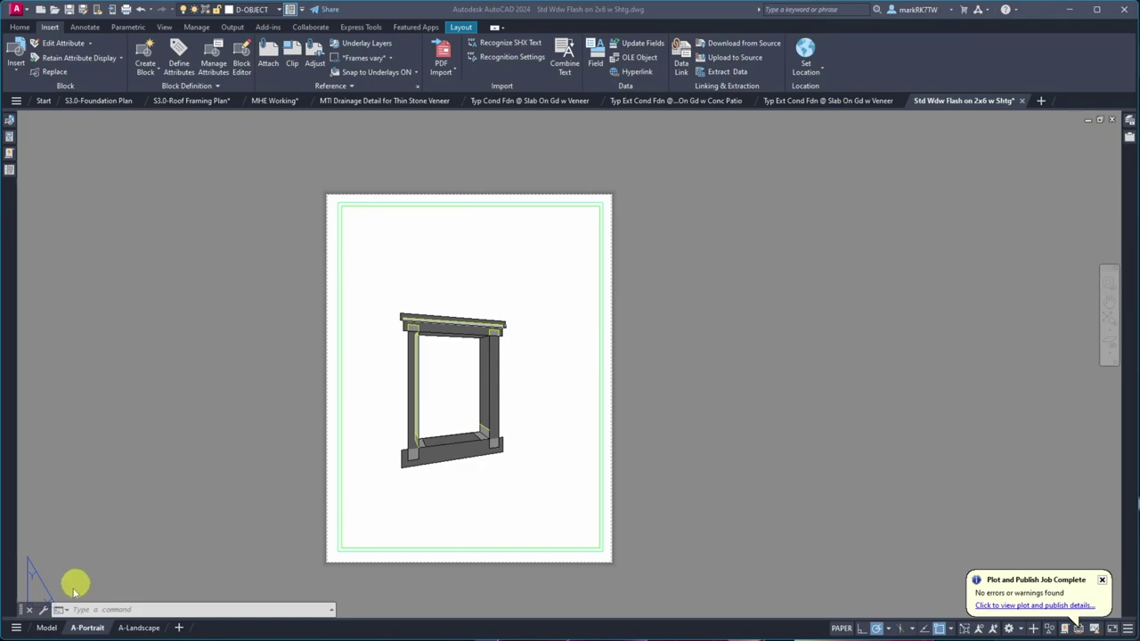
click(48, 628)
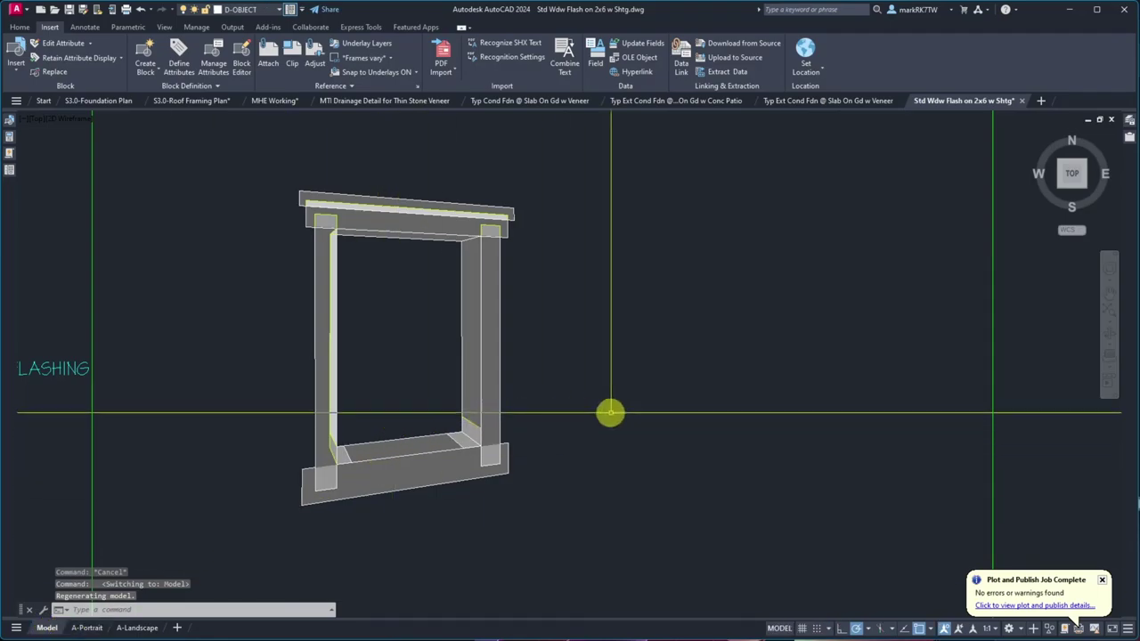
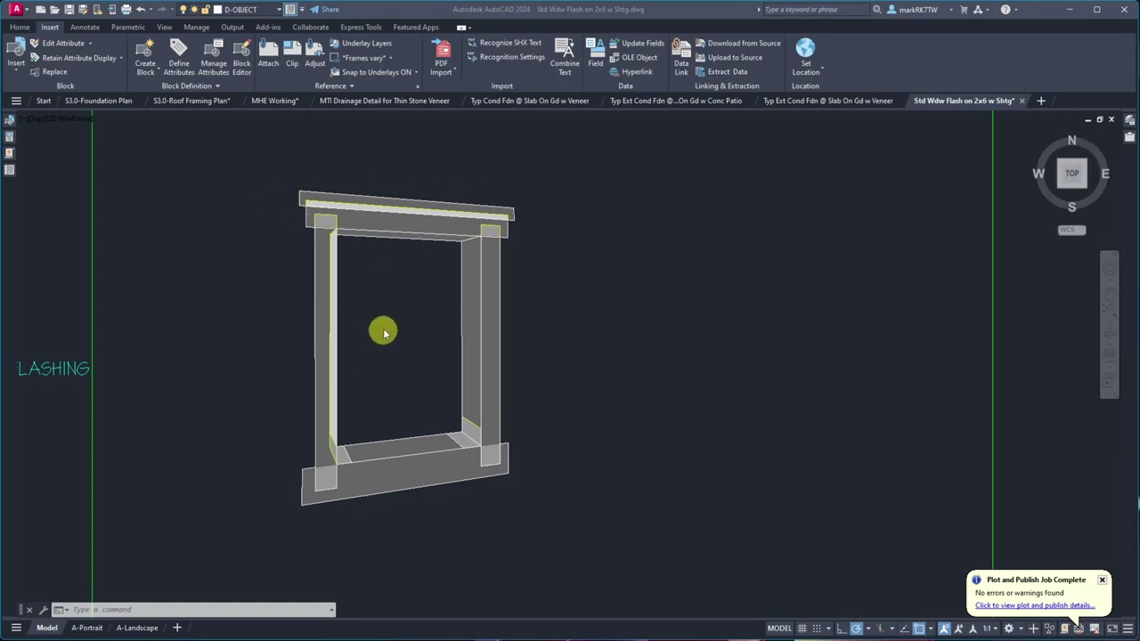
- Change the top flashing label's text to 'OPTIONAL METAL FORMED FLASHING OVER WINDOW FRAME'
scroll(384, 333, down, 5)
scroll(399, 297, up, 2)
scroll(433, 374, down, 2)
scroll(421, 349, up, 1)
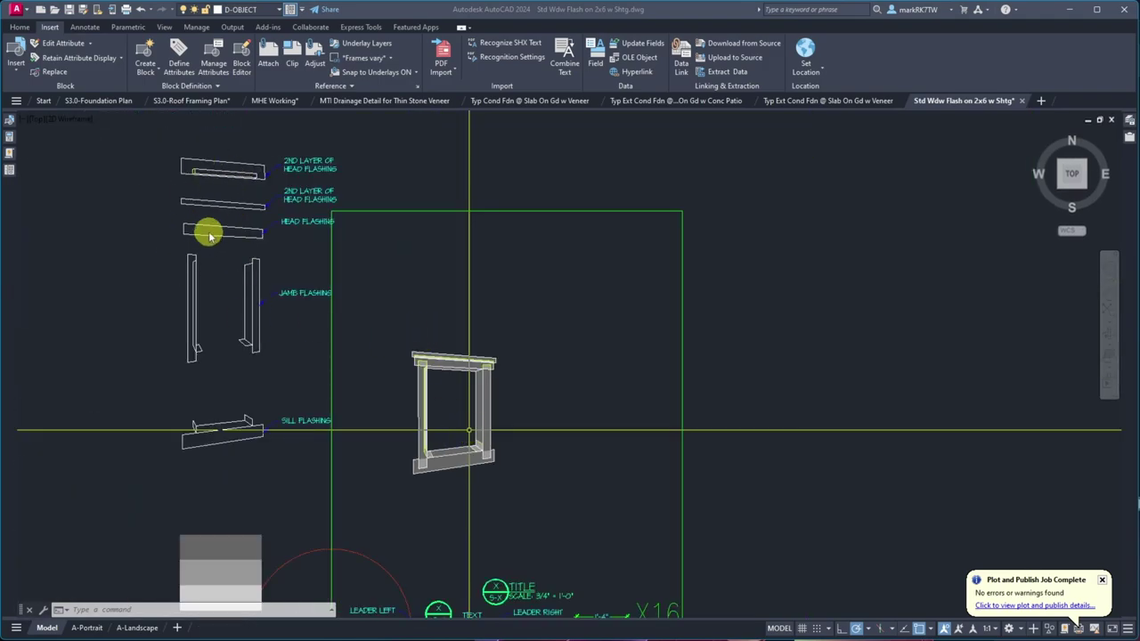
scroll(291, 156, up, 3)
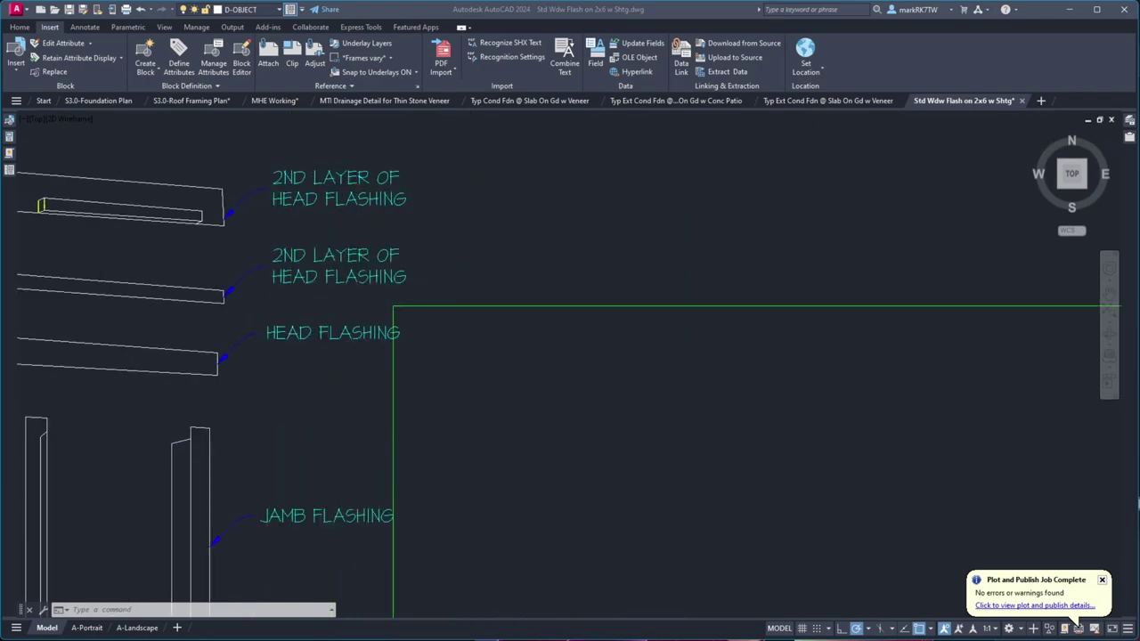
double_click(298, 183)
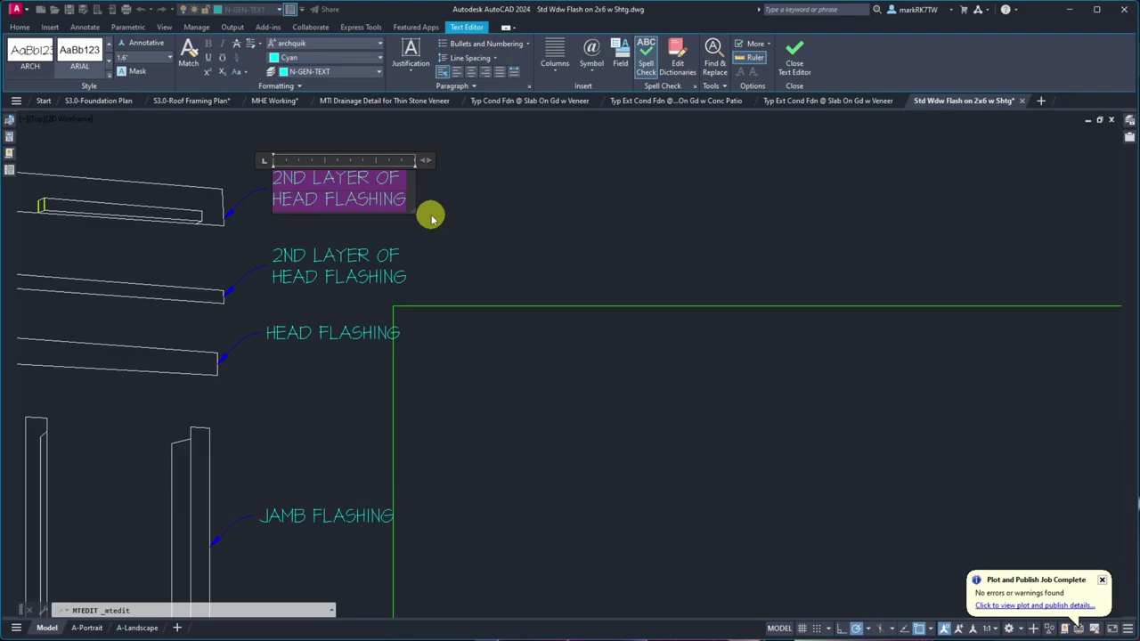
text(ottional metal)
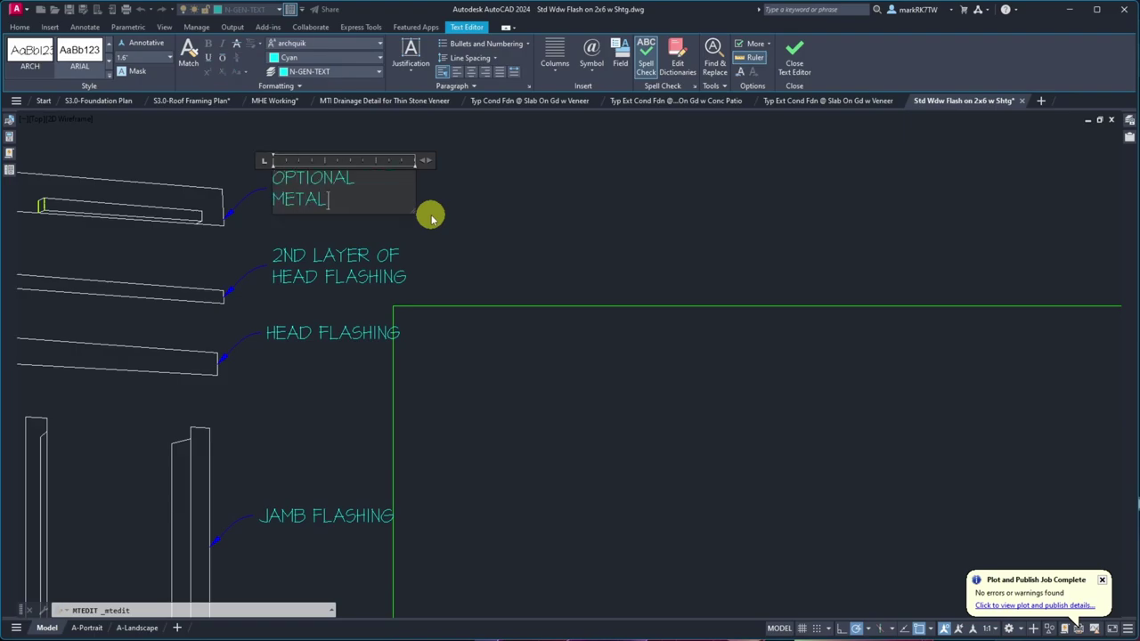
text( formed flashing)
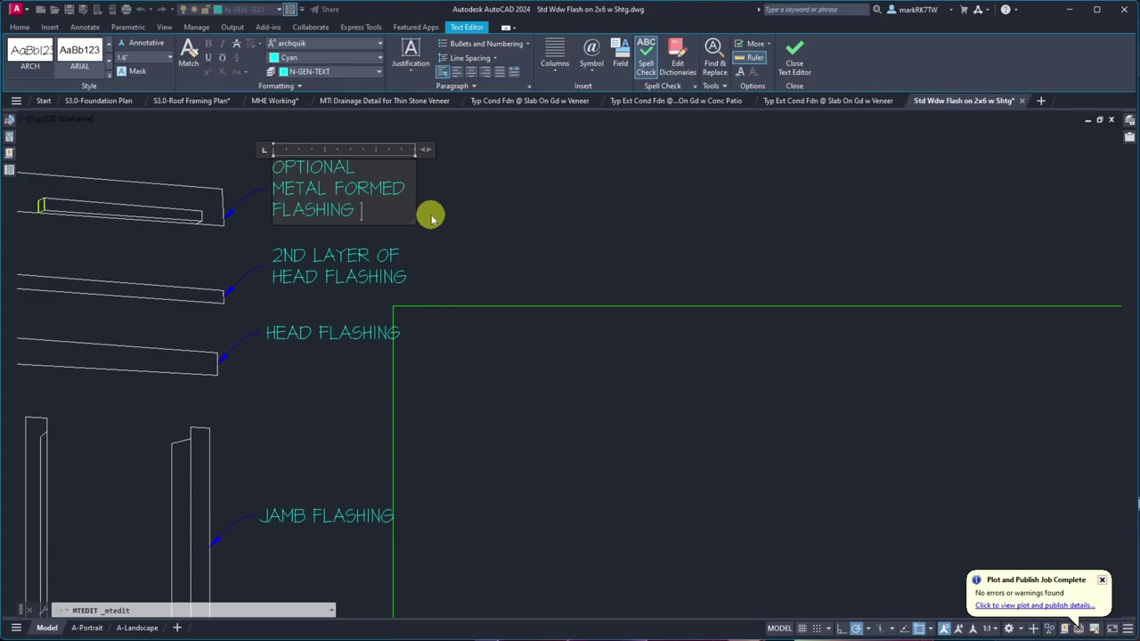
text( over window frame)
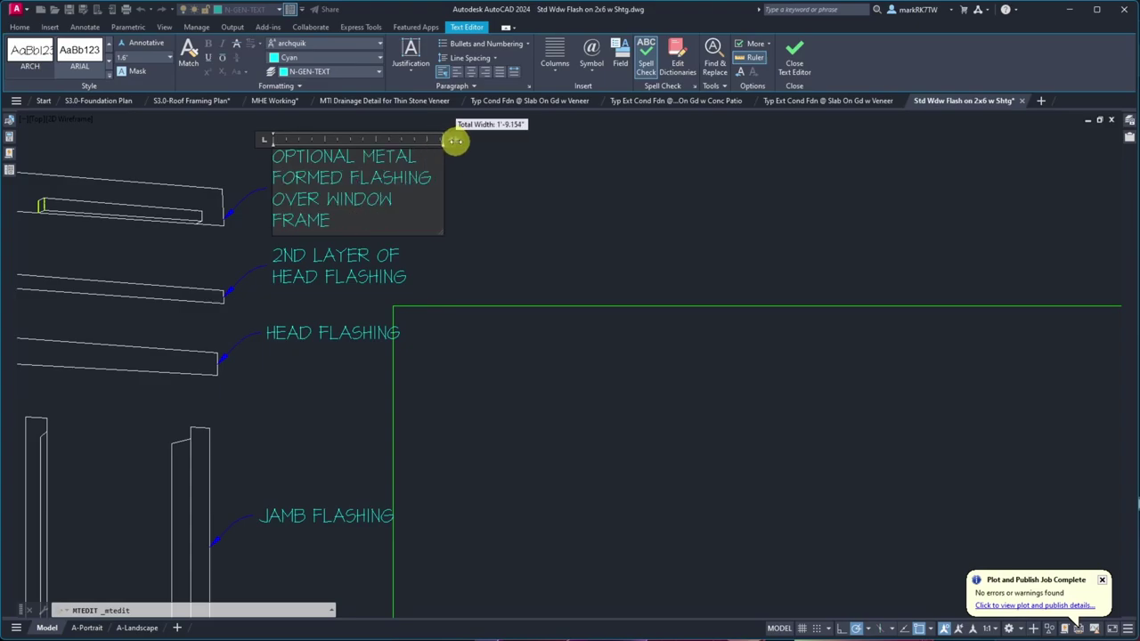
click(64, 224)
scroll(63, 223, up, 5)
- Start a TR trim near the top flashing, then cancel it without trimming anything
text(tr)
key(space)
click(793, 278)
click(151, 227)
key(Escape)
scroll(427, 326, down, 8)
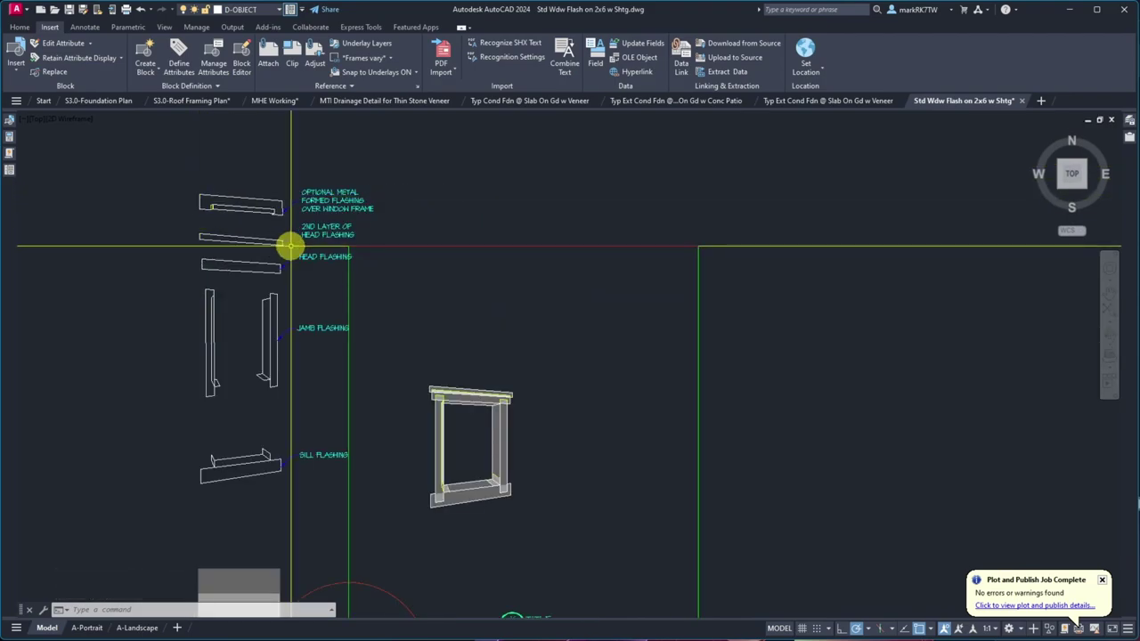
- Check which layer the top flashing's small end piece is on, then deselect it
scroll(290, 245, up, 10)
click(219, 280)
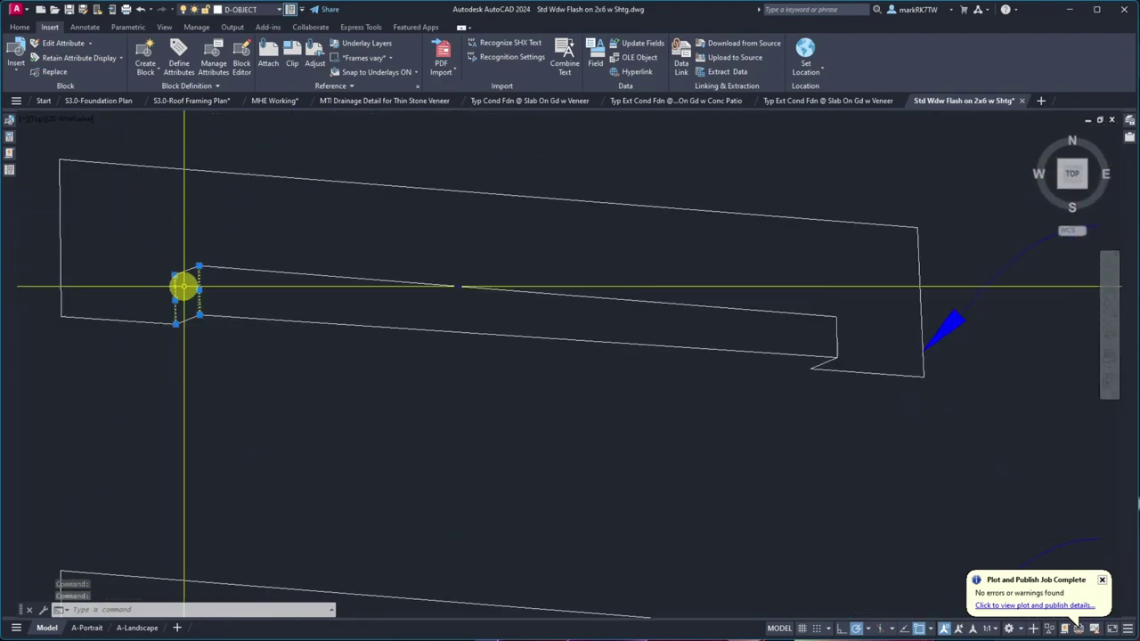
click(254, 11)
click(241, 133)
scroll(537, 387, down, 5)
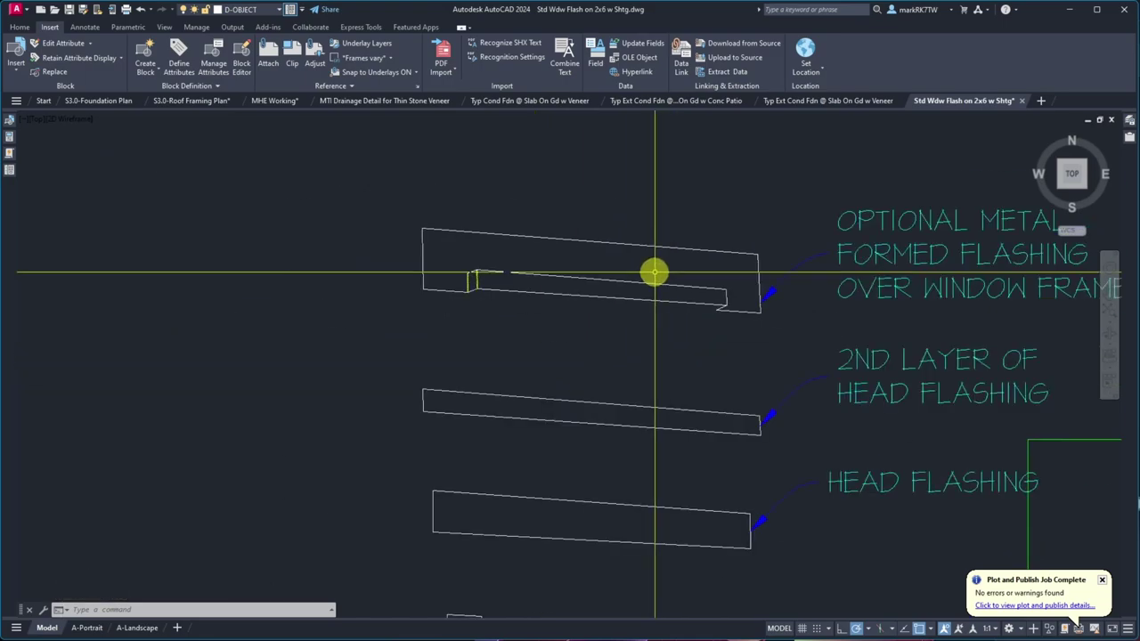
scroll(654, 273, down, 5)
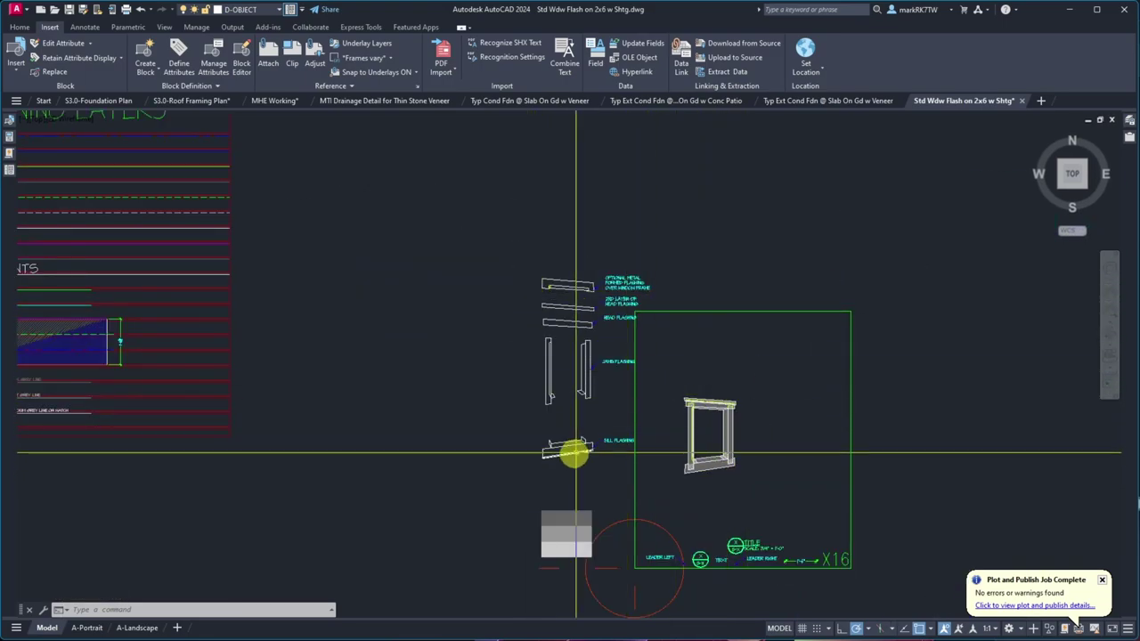
scroll(568, 436, up, 8)
- Hatch the sill, both jambs, head, second head layer and optional metal flashing pieces
text(h)
key(Return)
click(420, 496)
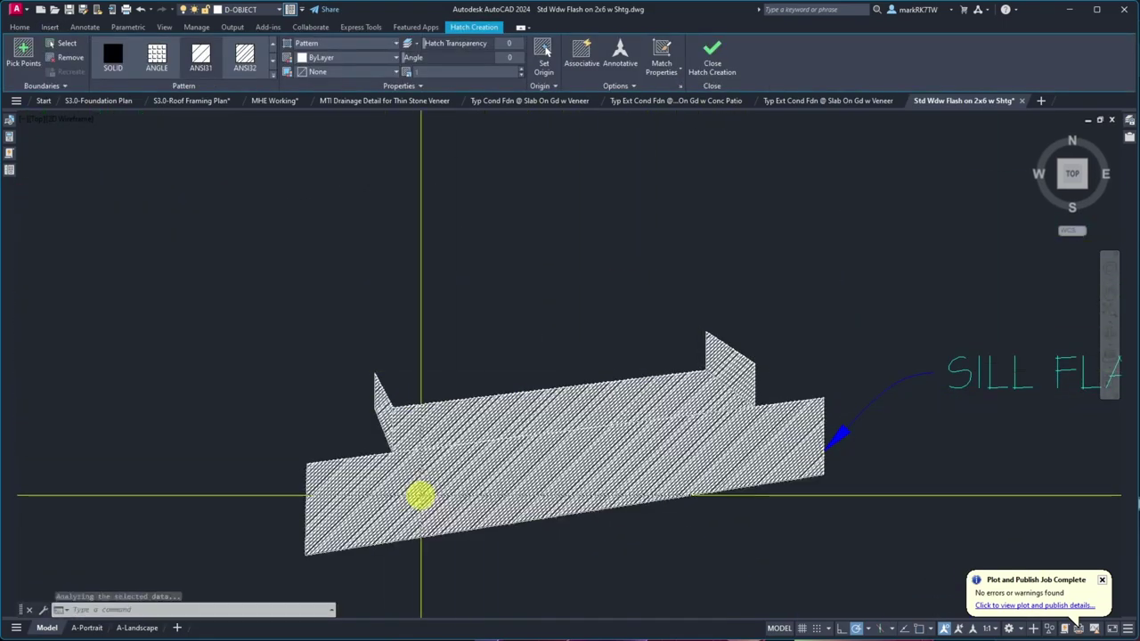
scroll(420, 496, down, 5)
click(374, 369)
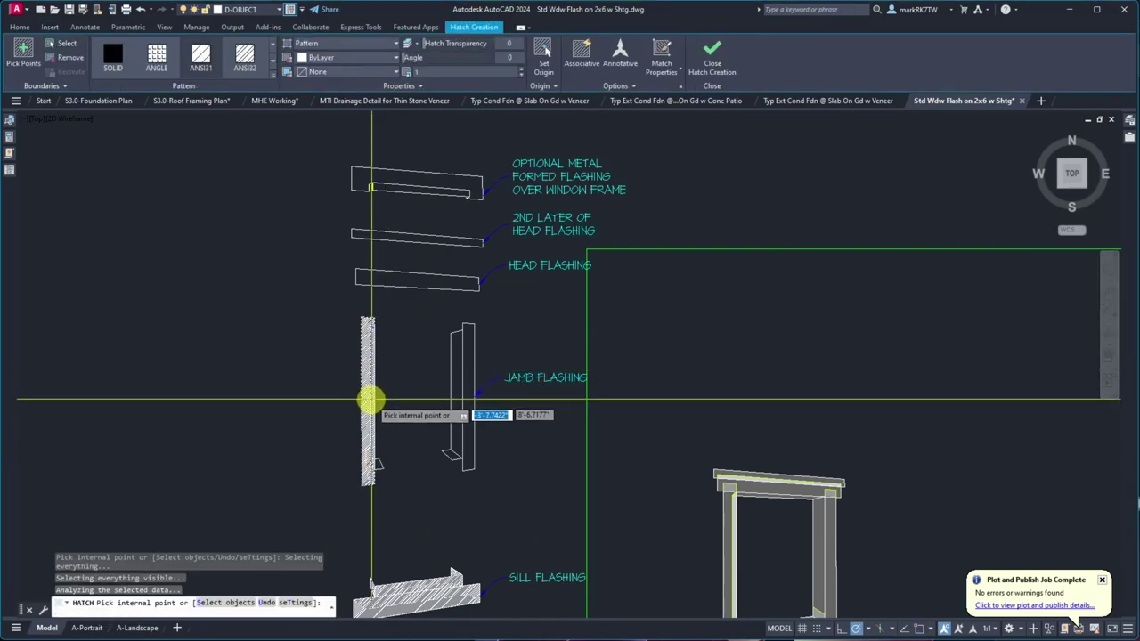
click(464, 399)
click(418, 282)
click(417, 235)
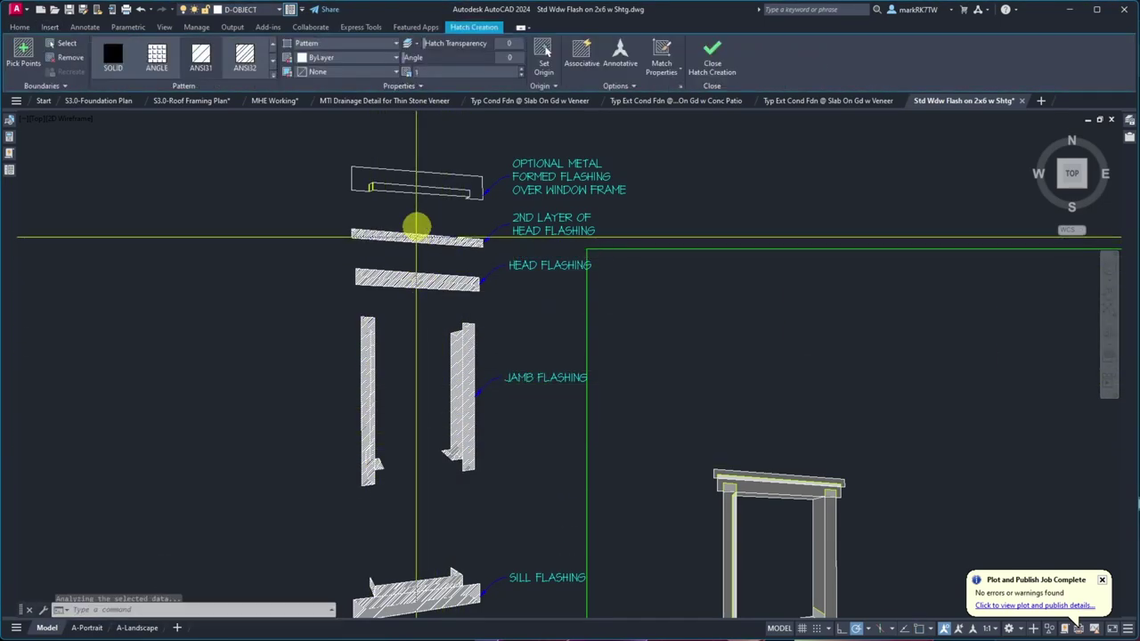
click(409, 183)
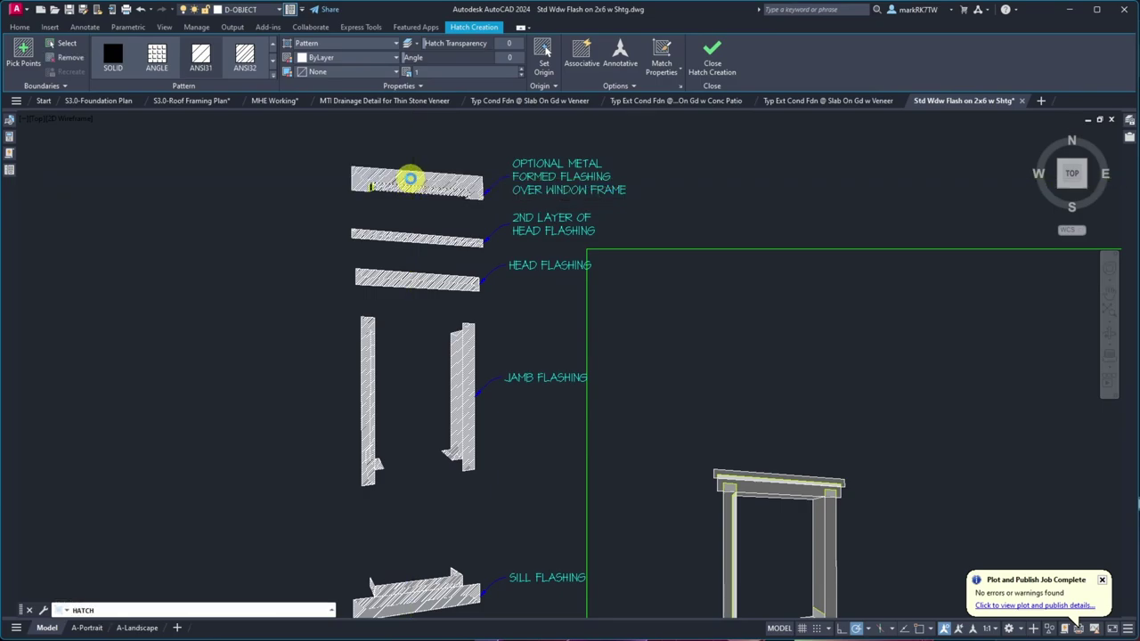
click(380, 186)
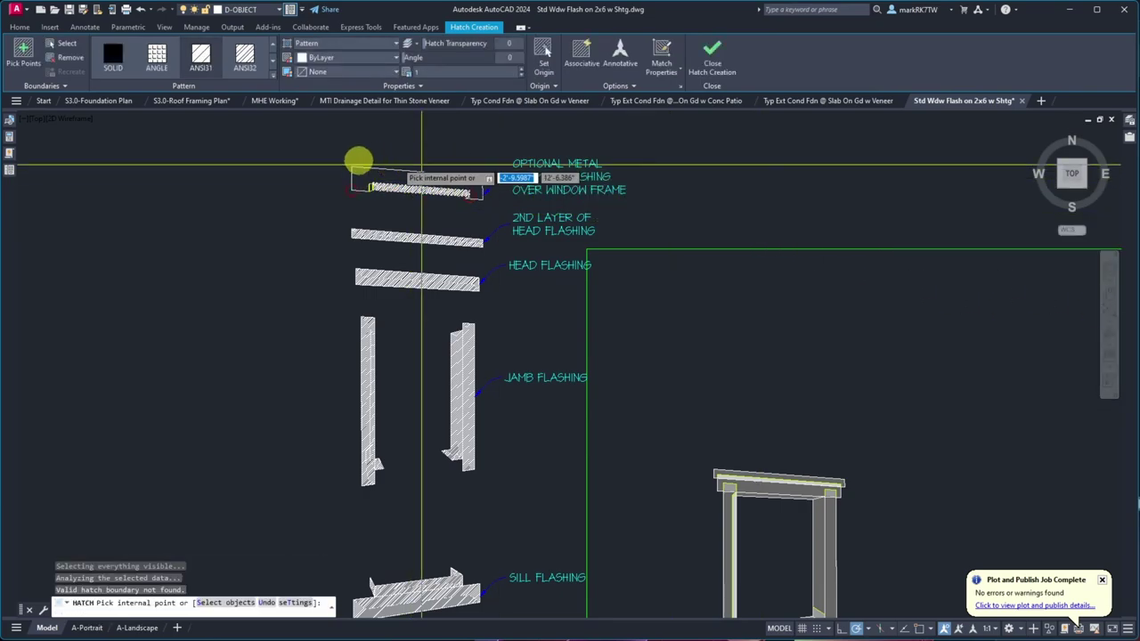
- Add hatch to the top flashing's outline, inner area, end strip and end face, then end HATCH
scroll(413, 159, up, 8)
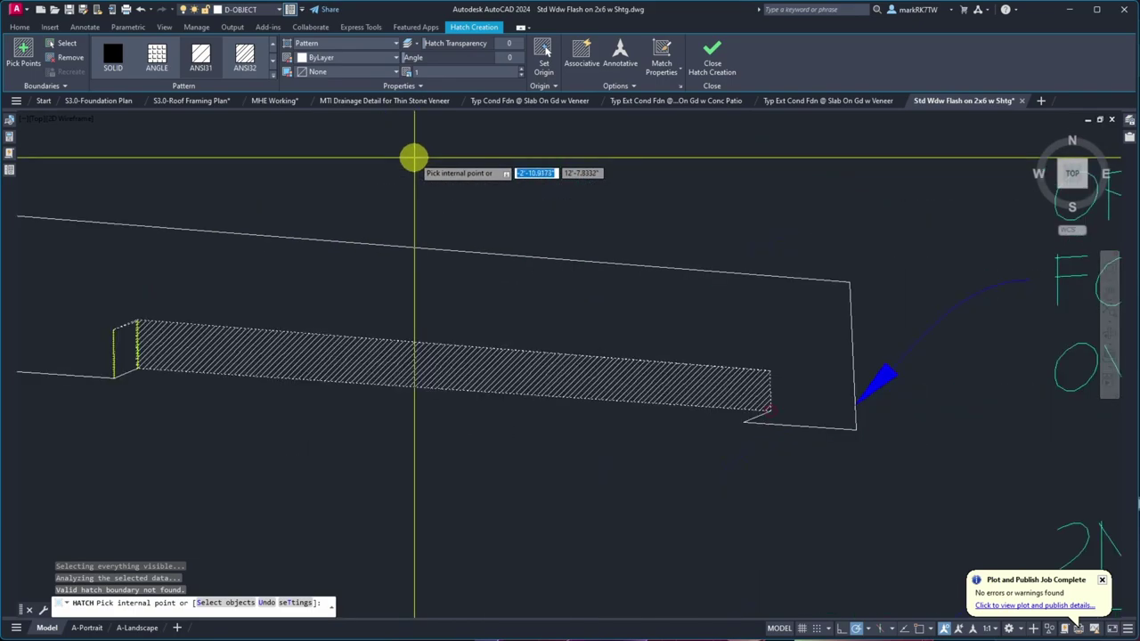
scroll(413, 158, down, 2)
click(312, 238)
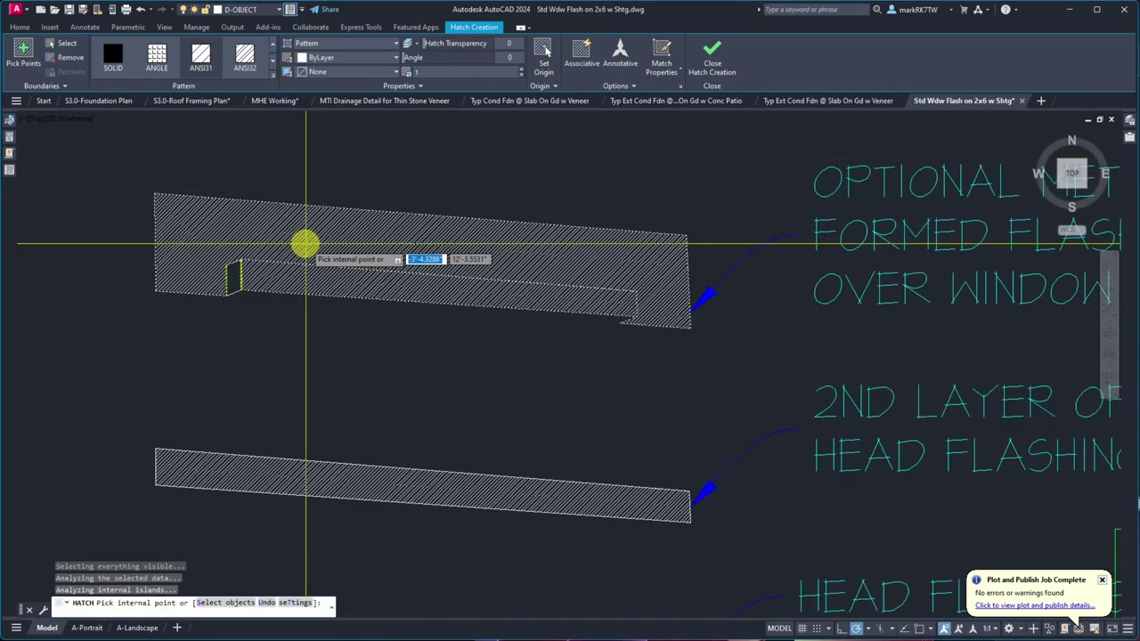
click(236, 278)
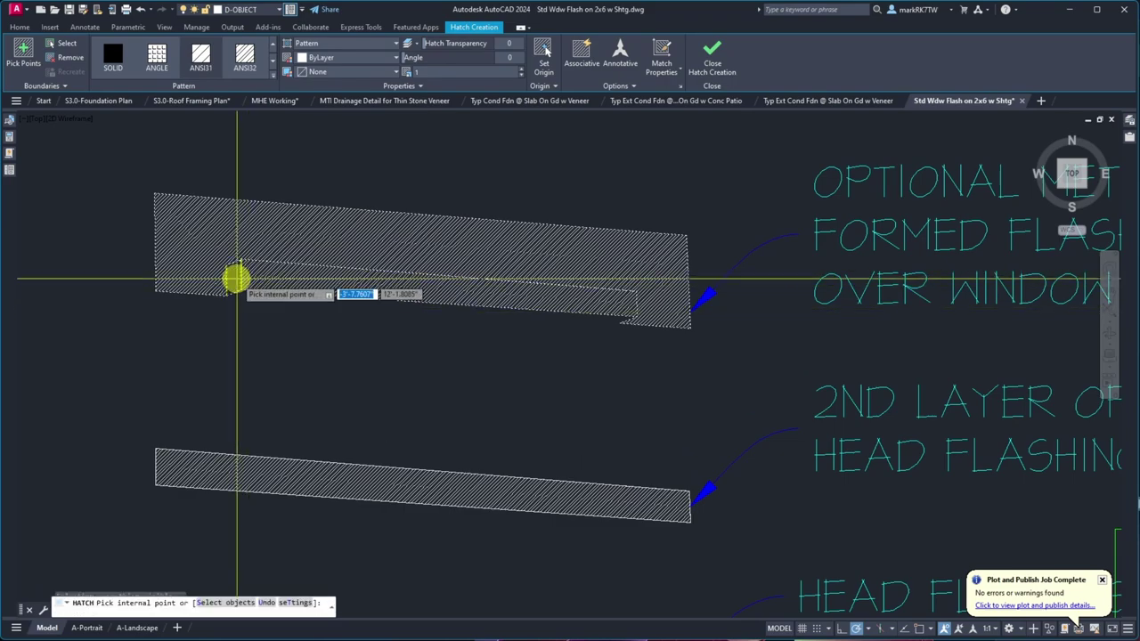
click(236, 278)
click(235, 281)
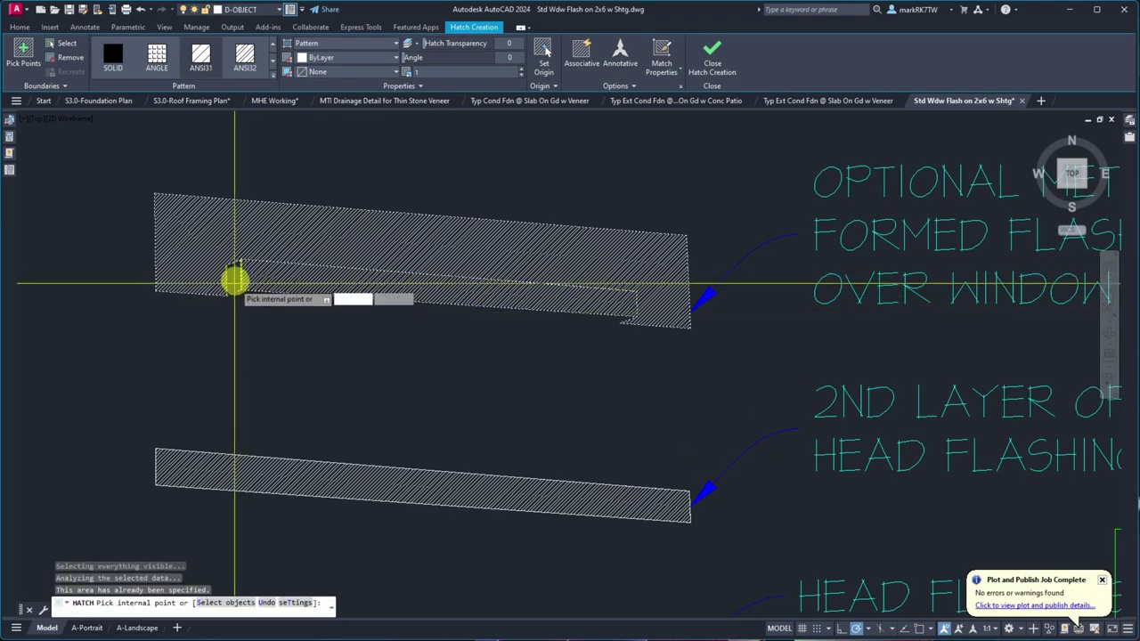
scroll(235, 282, up, 5)
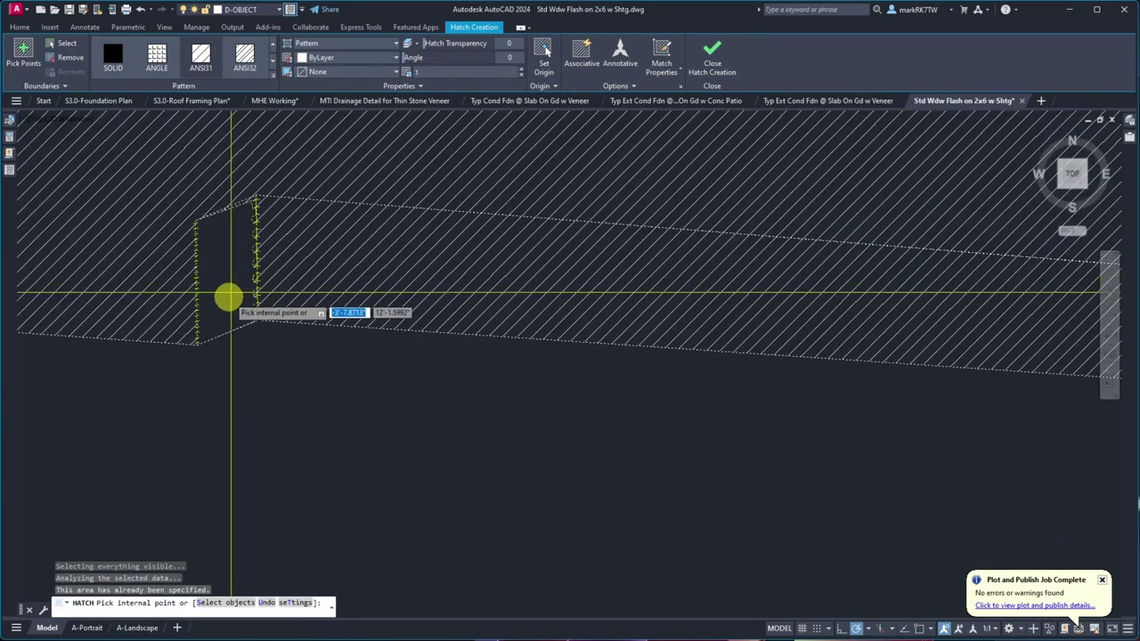
click(223, 325)
scroll(213, 327, up, 3)
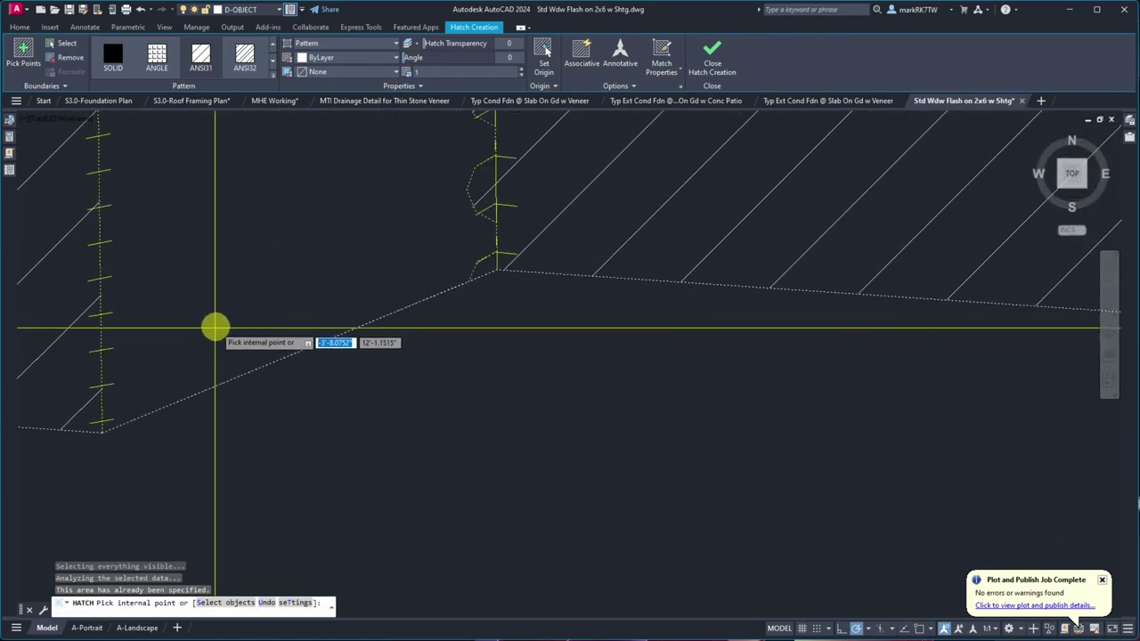
scroll(281, 514, down, 4)
scroll(256, 219, up, 2)
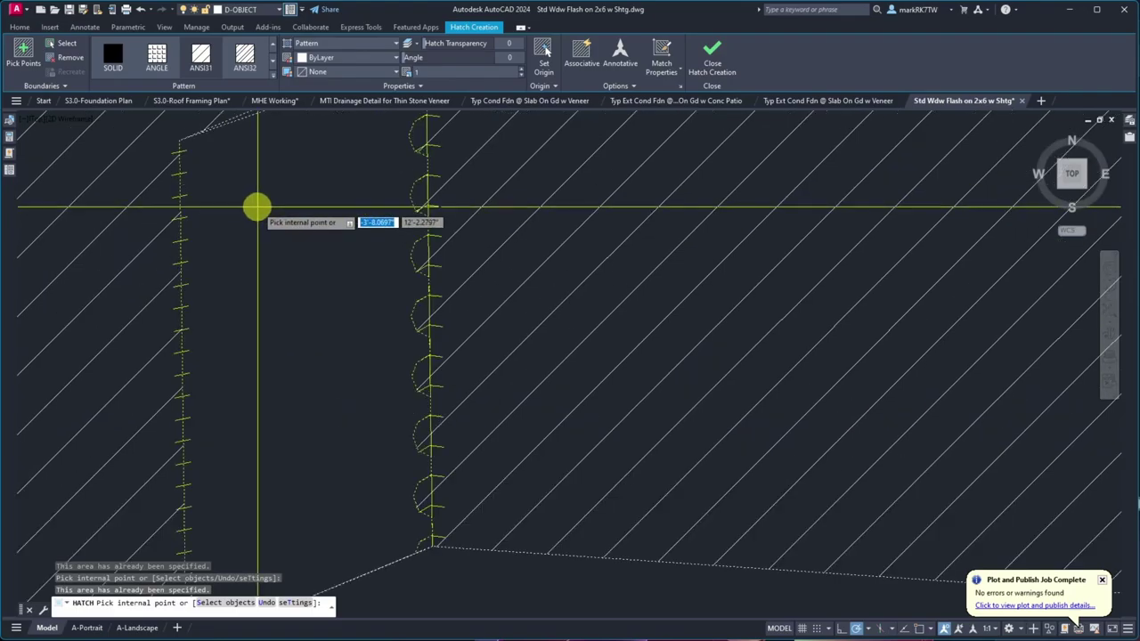
scroll(257, 250, down, 2)
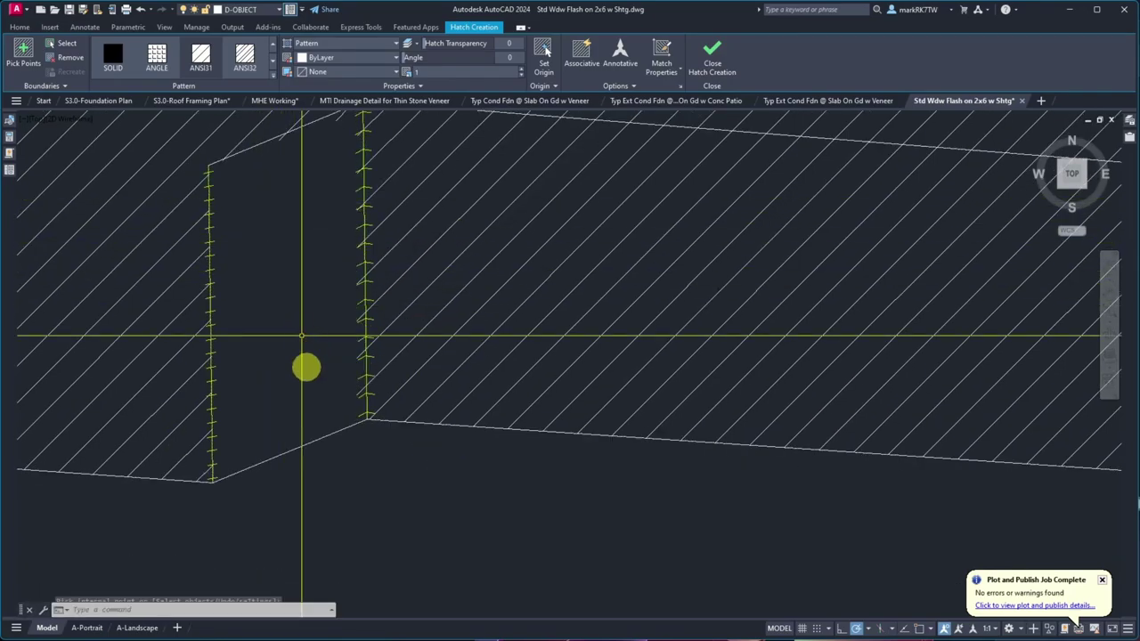
key(Escape)
scroll(313, 421, down, 5)
scroll(314, 421, up, 4)
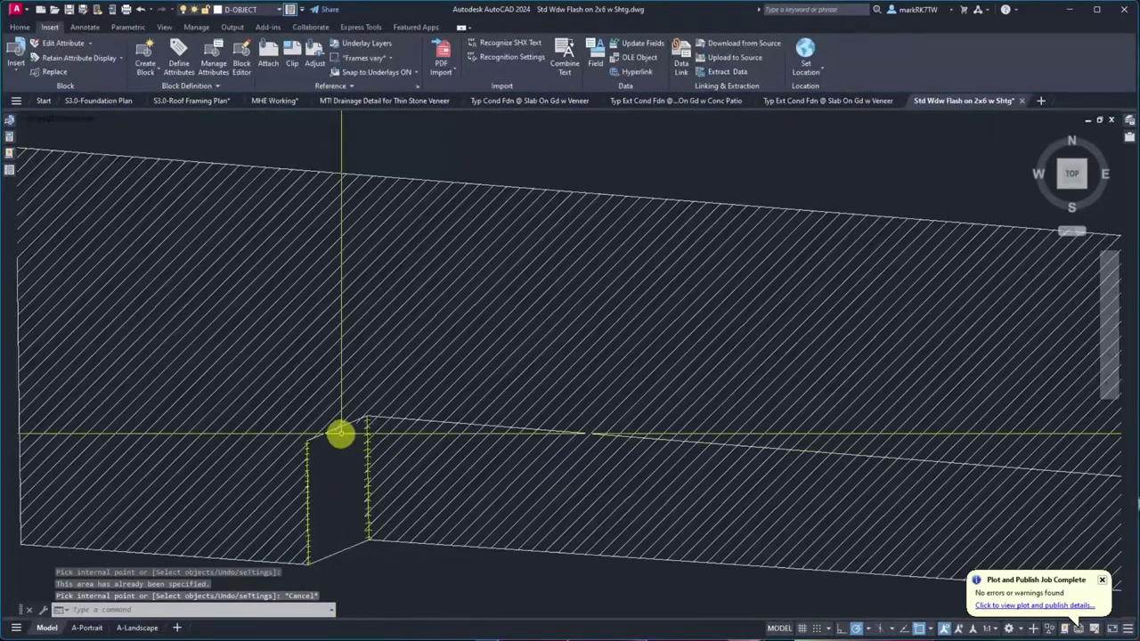
- Regenerate the display with REA, review the selected hatch in the Hatch Editor, then close it
scroll(348, 414, up, 3)
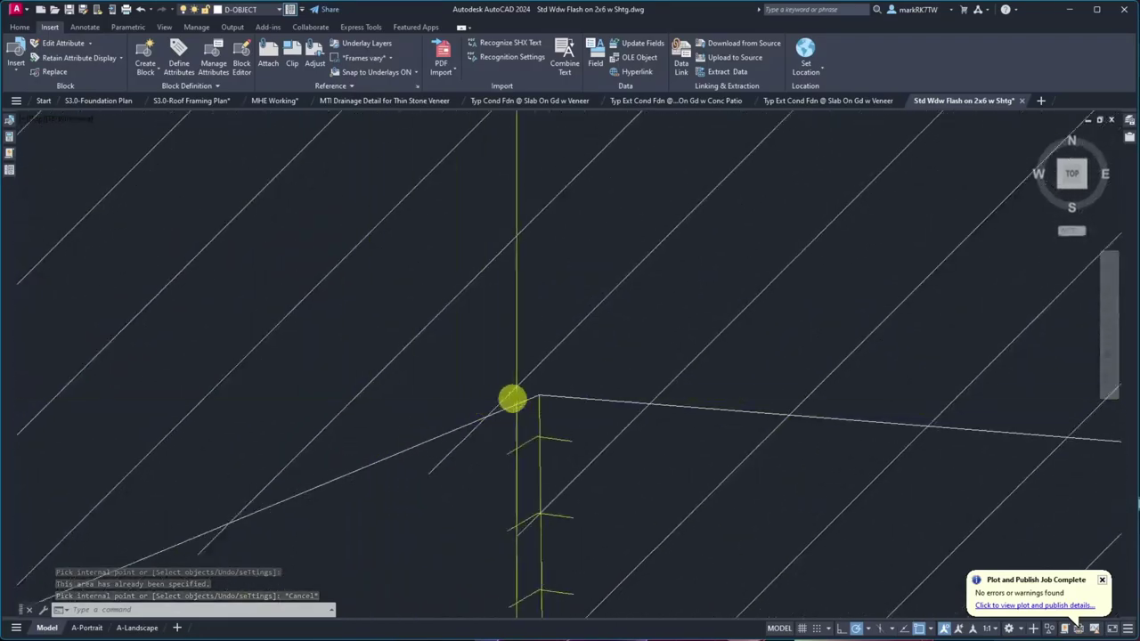
text(REA)
key(Return)
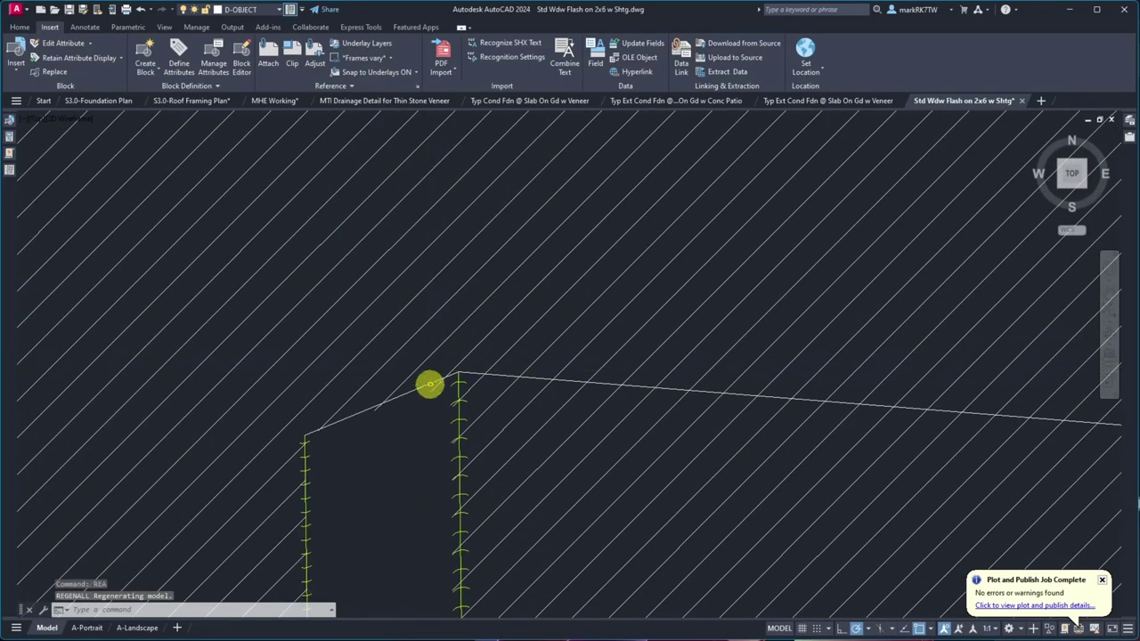
click(434, 388)
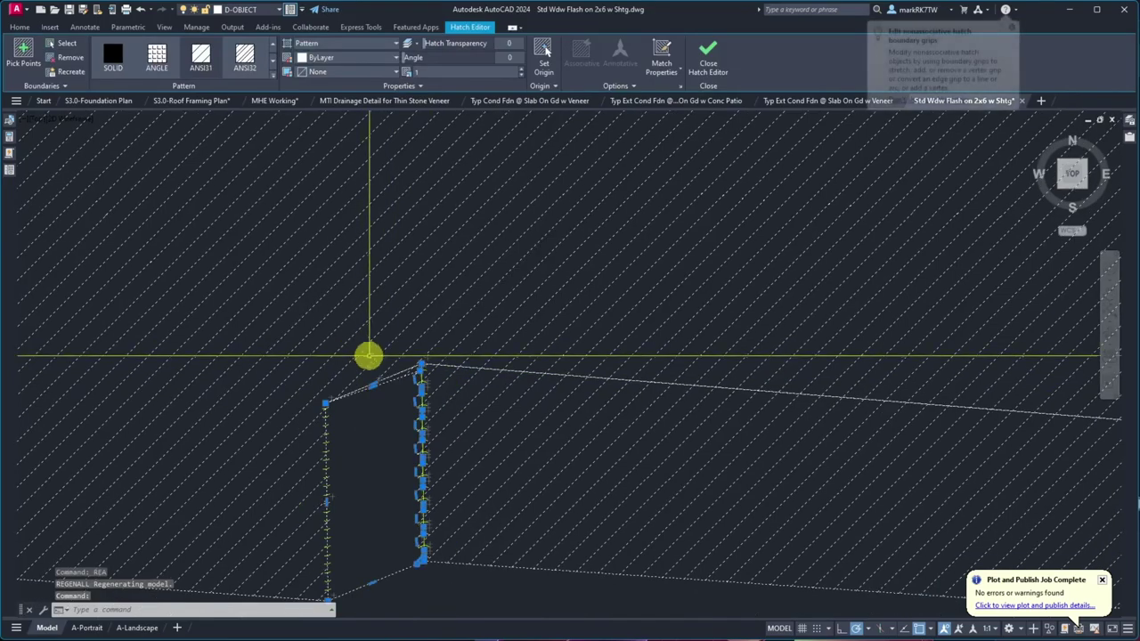
scroll(401, 377, up, 4)
scroll(552, 331, up, 3)
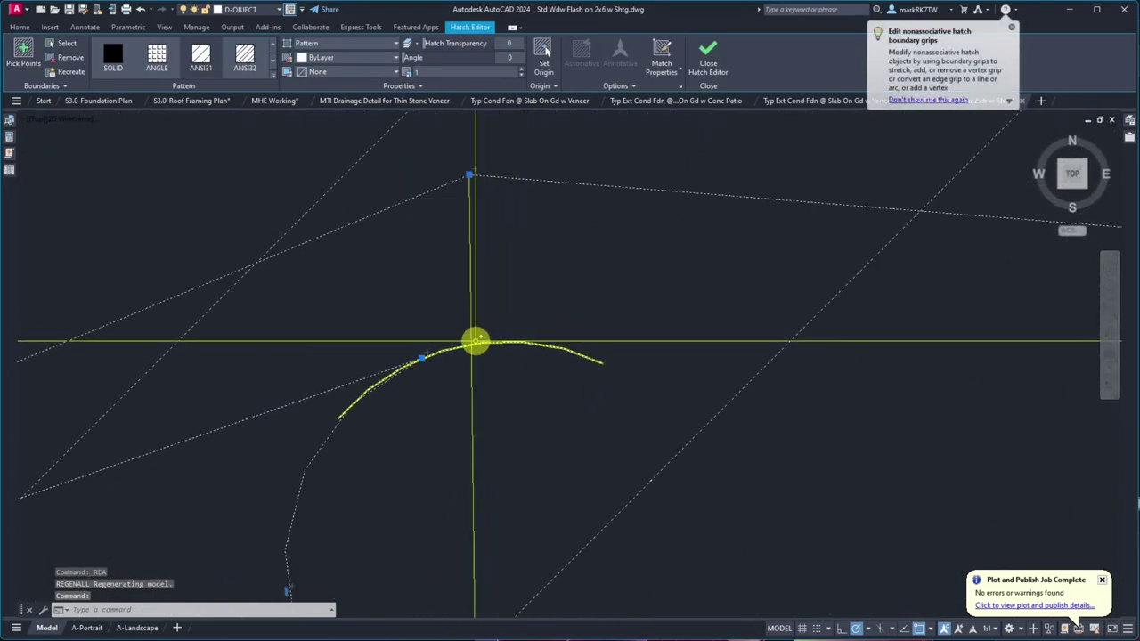
scroll(405, 321, down, 4)
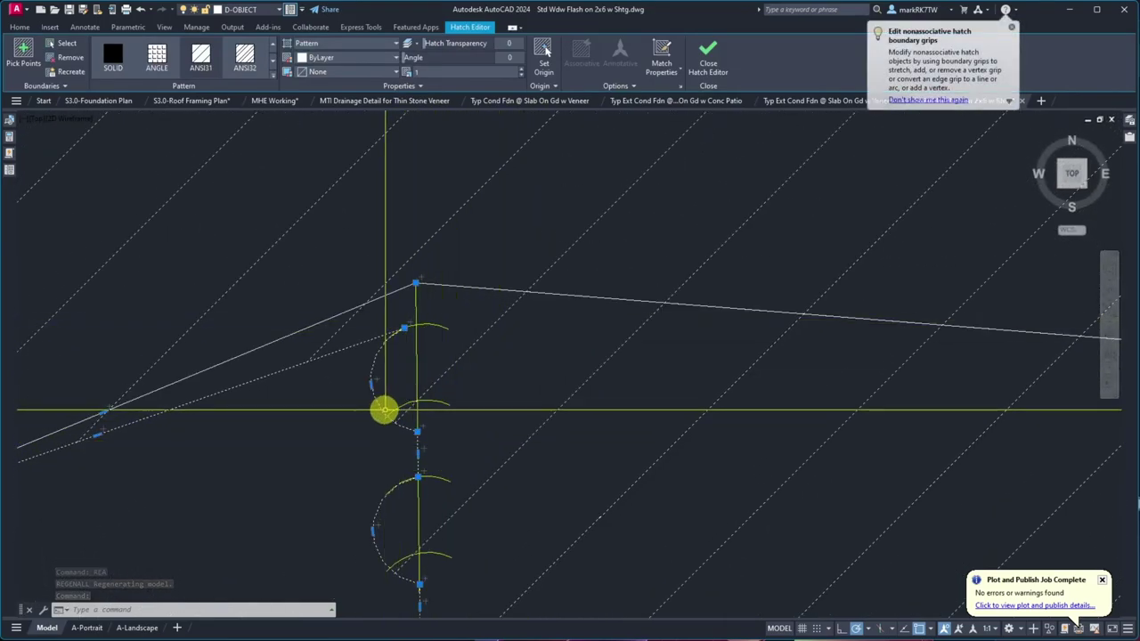
scroll(384, 409, down, 6)
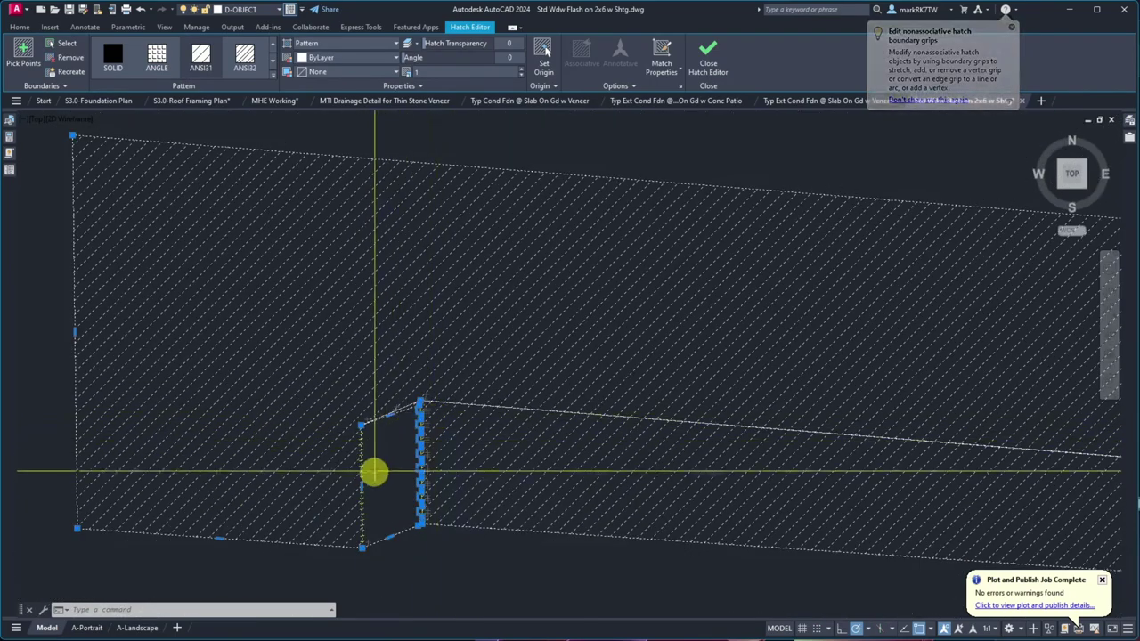
scroll(374, 472, up, 4)
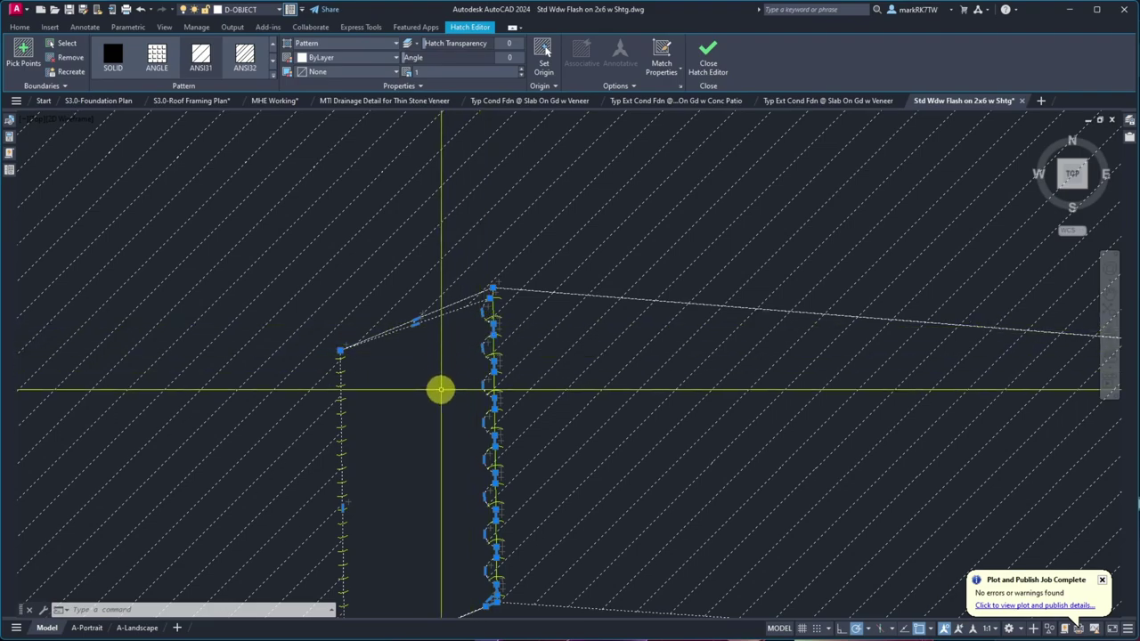
scroll(457, 328, down, 3)
scroll(461, 318, up, 2)
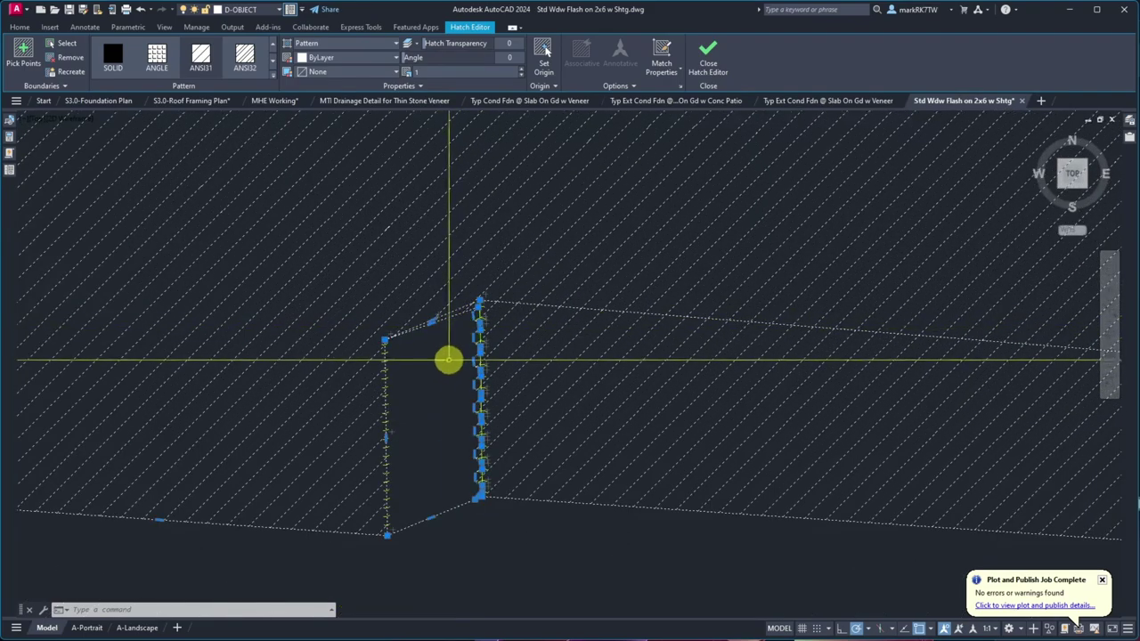
key(Escape)
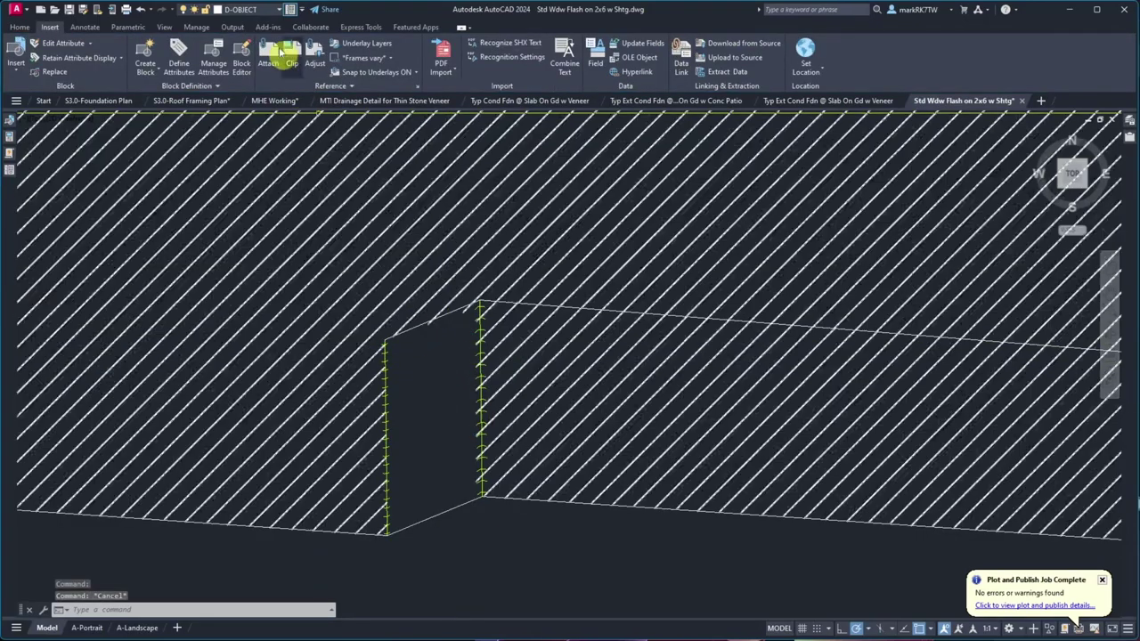
- Erase the diagonal wall hatch using a selection window
text(e)
key(Return)
click(338, 214)
click(300, 205)
key(Return)
key(Return)
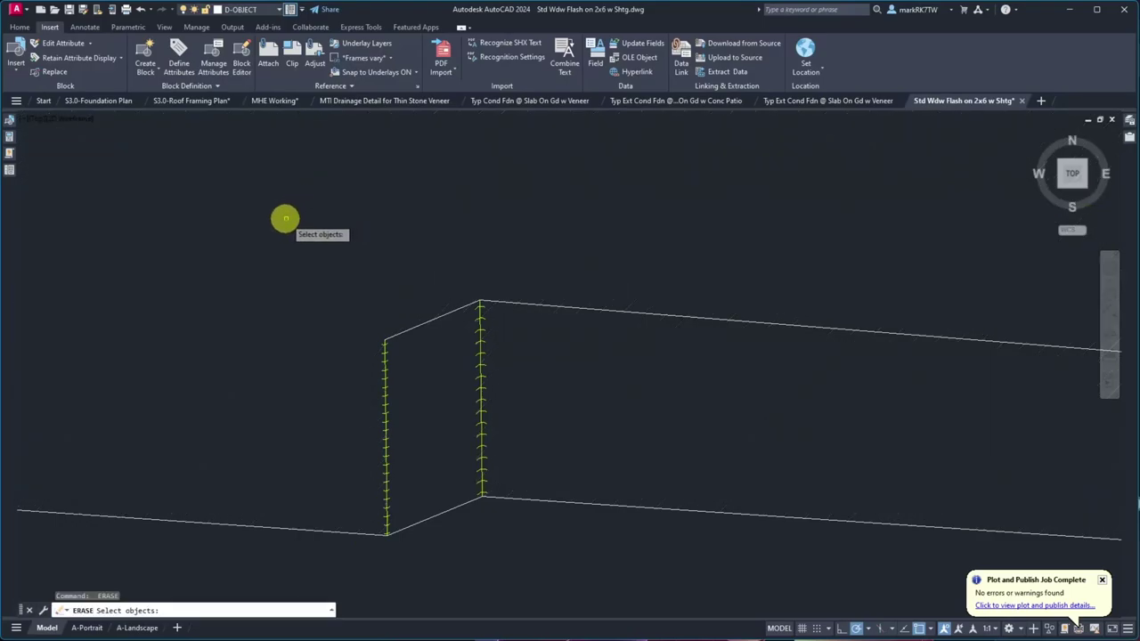
key(Escape)
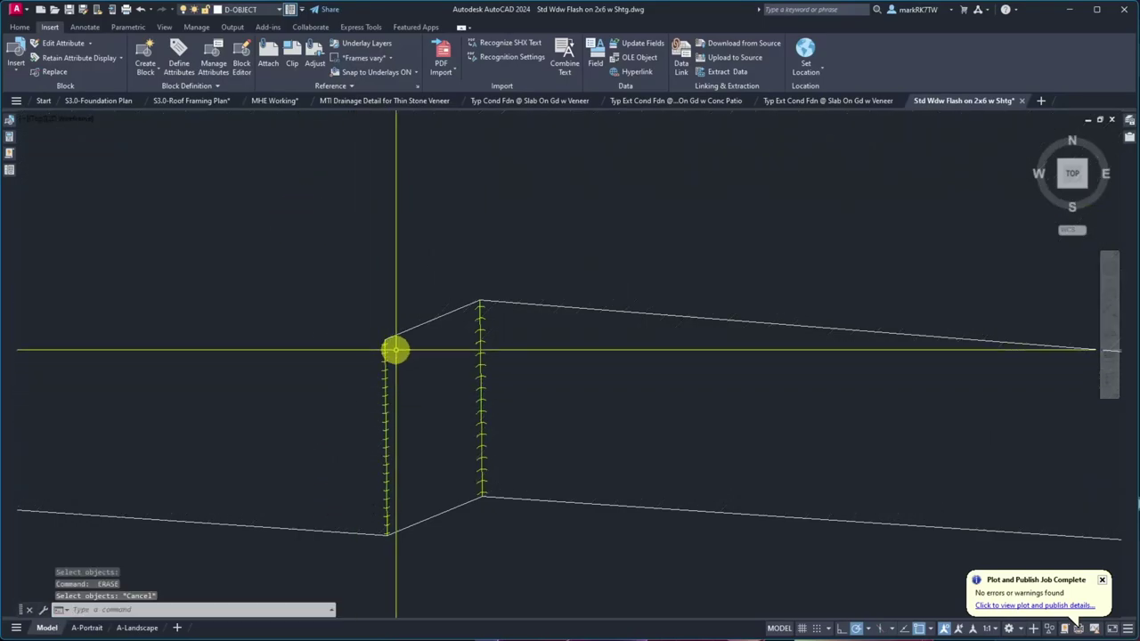
- Match both vertical edge lines to the sloped top line's properties with MA
scroll(390, 344, up, 5)
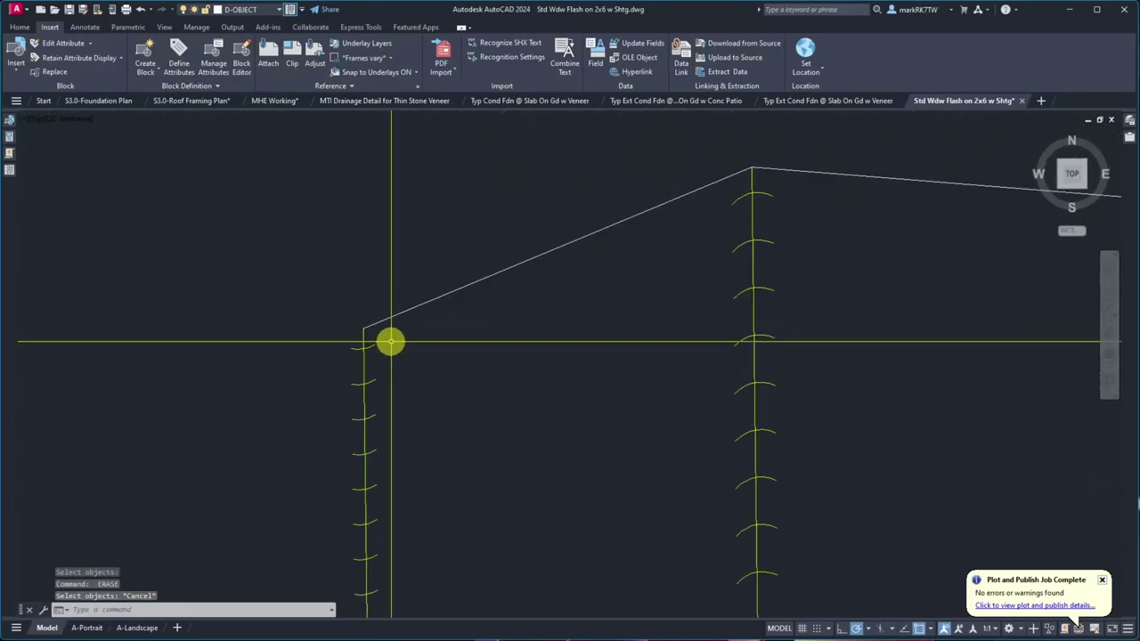
text(MA)
key(Return)
click(382, 313)
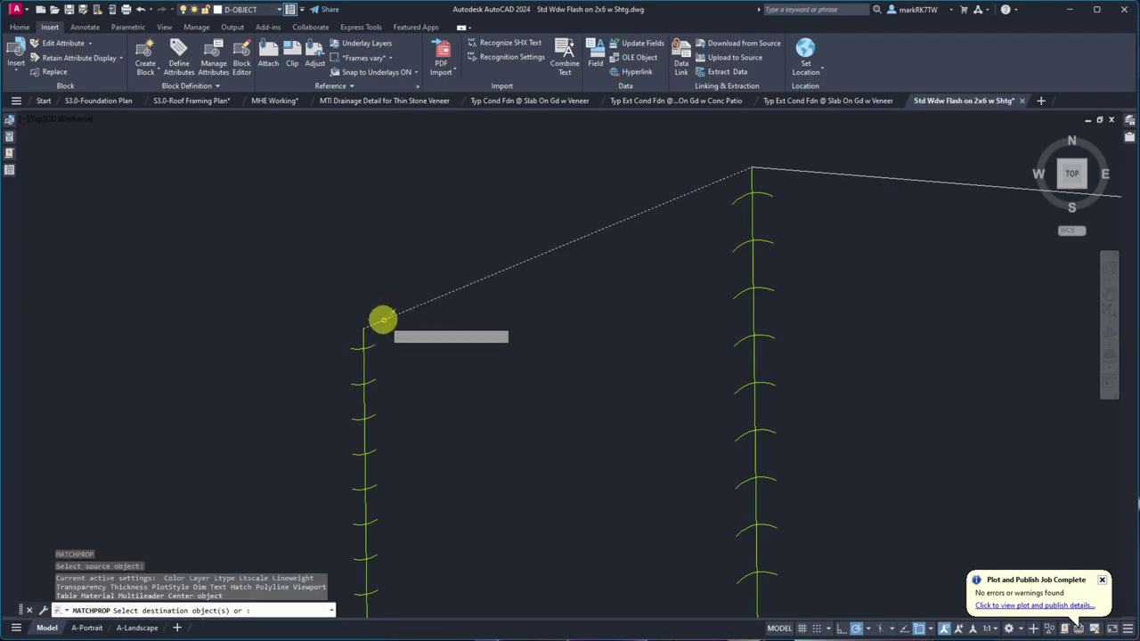
click(362, 340)
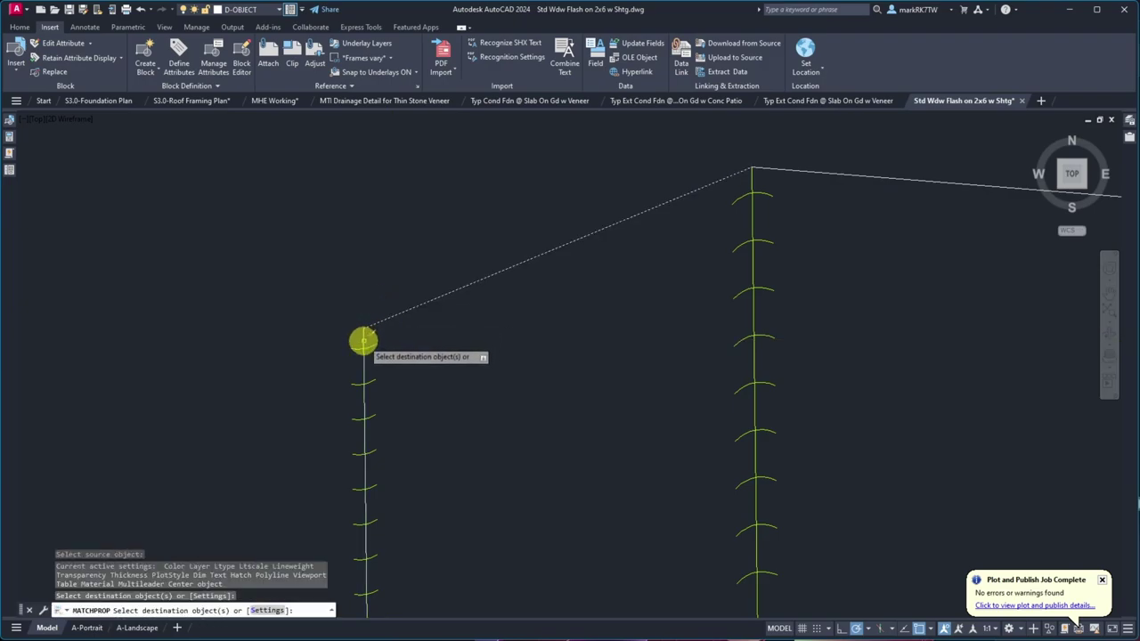
click(751, 174)
key(Return)
scroll(636, 178, down, 8)
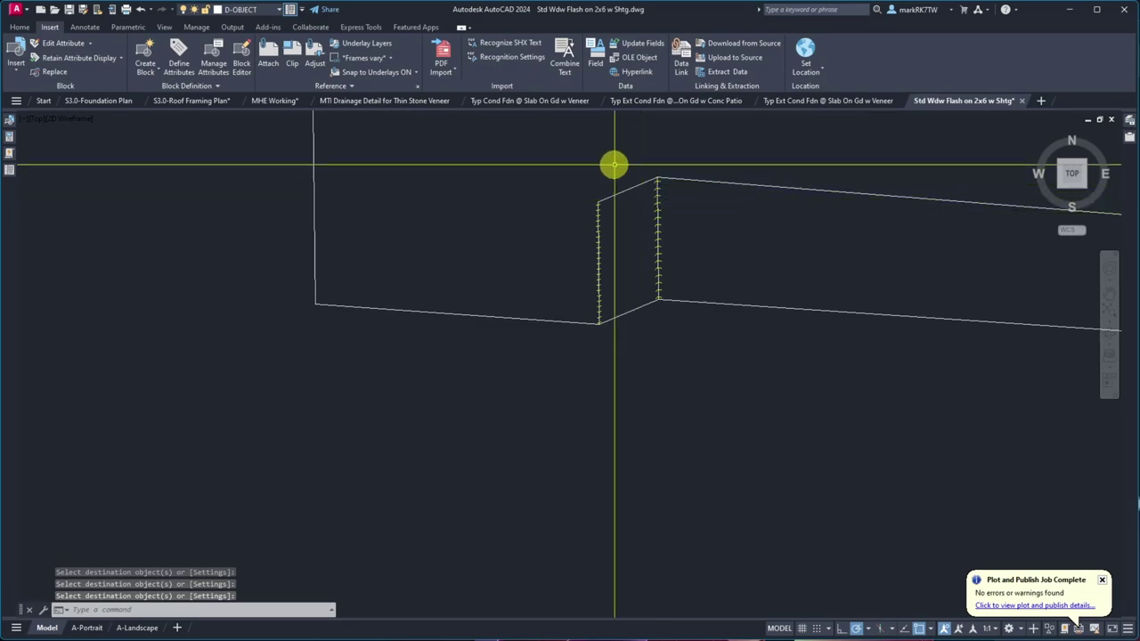
- Make D-OBJECT-THIN current and move the left tick array onto it
click(269, 10)
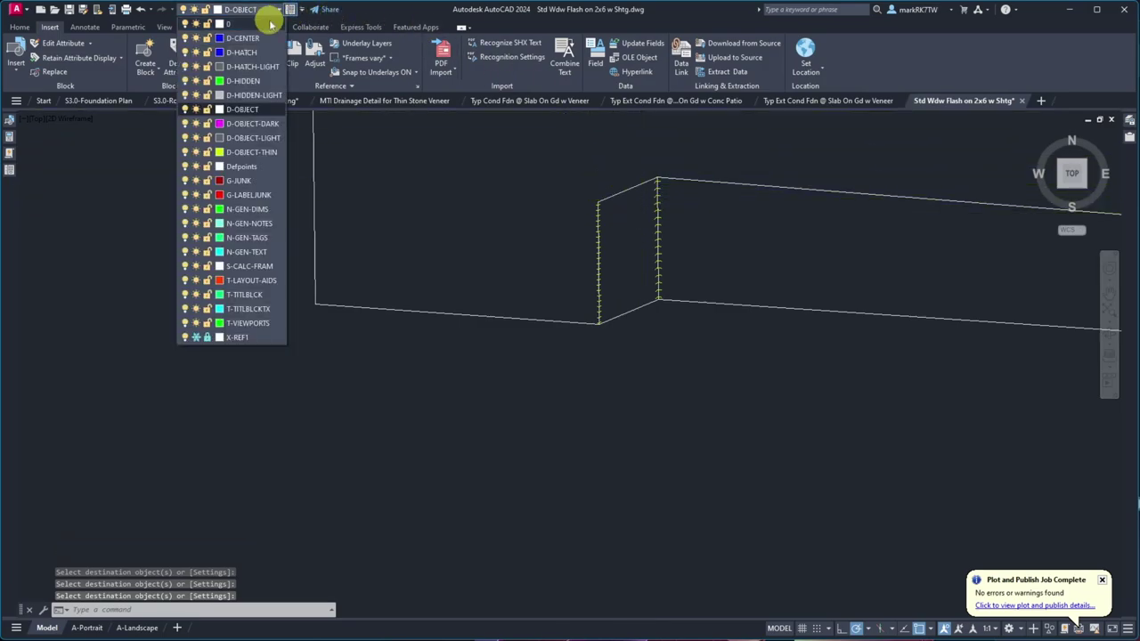
click(260, 152)
scroll(600, 223, up, 5)
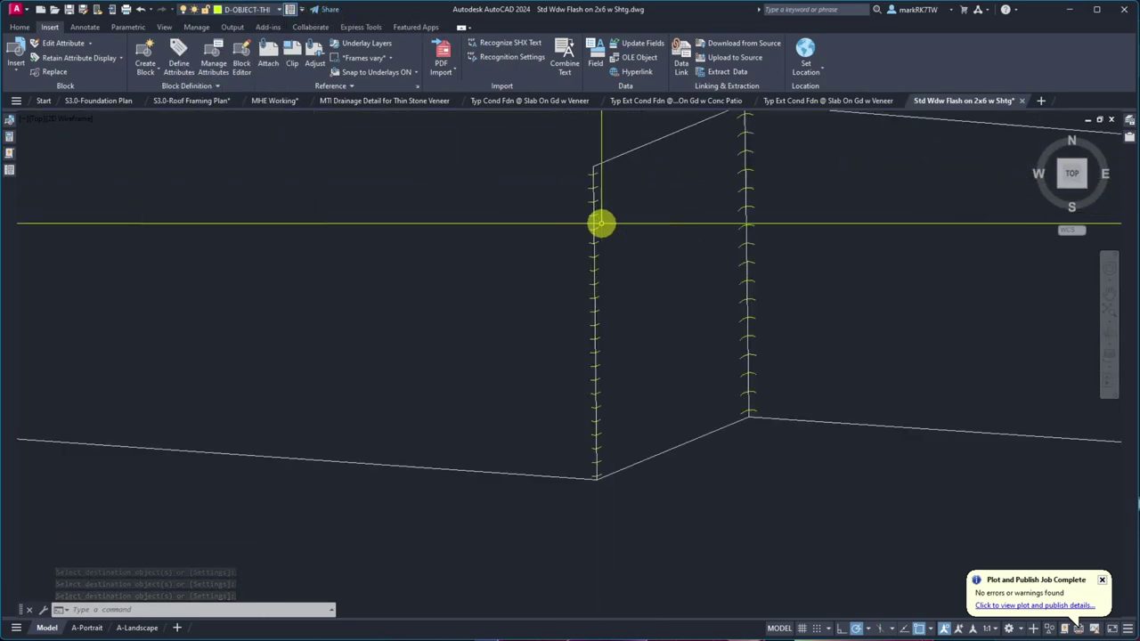
click(591, 191)
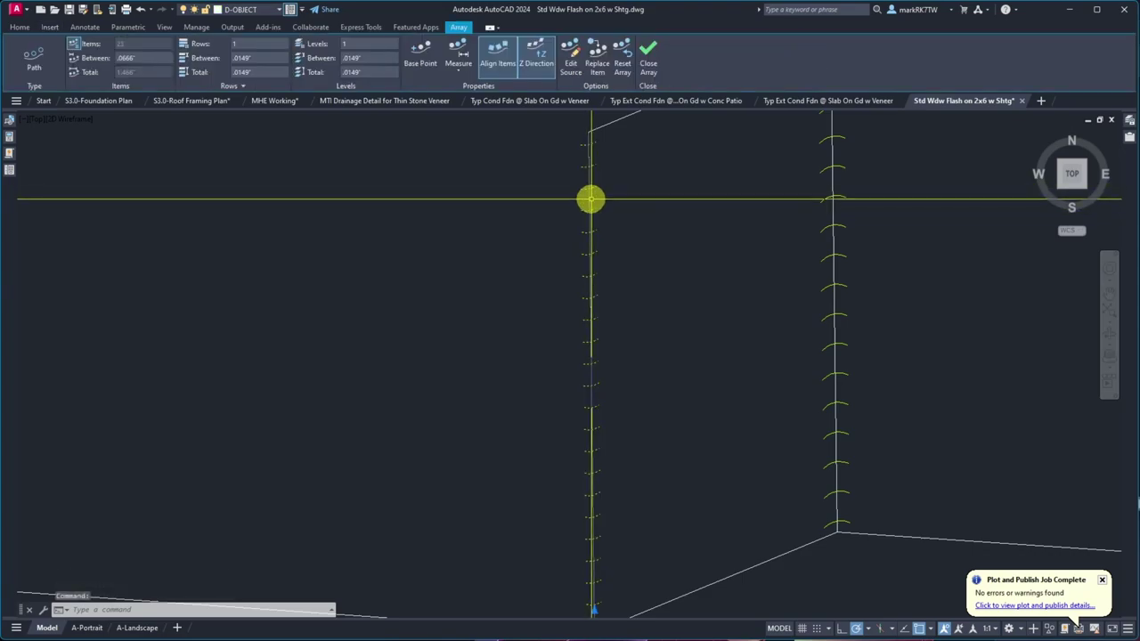
click(250, 11)
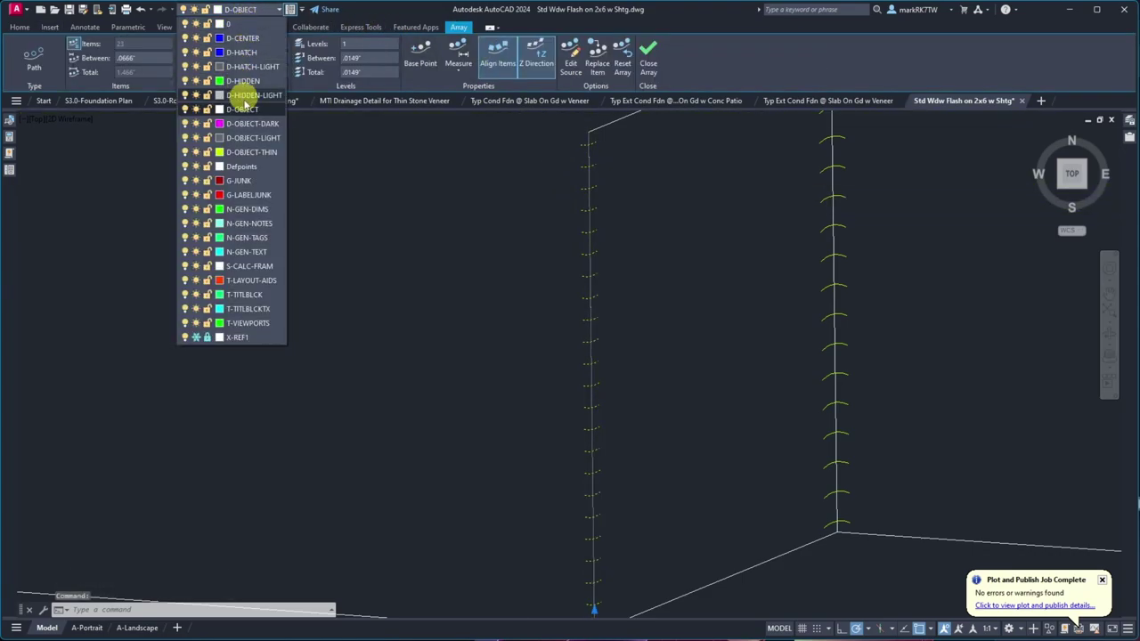
click(248, 152)
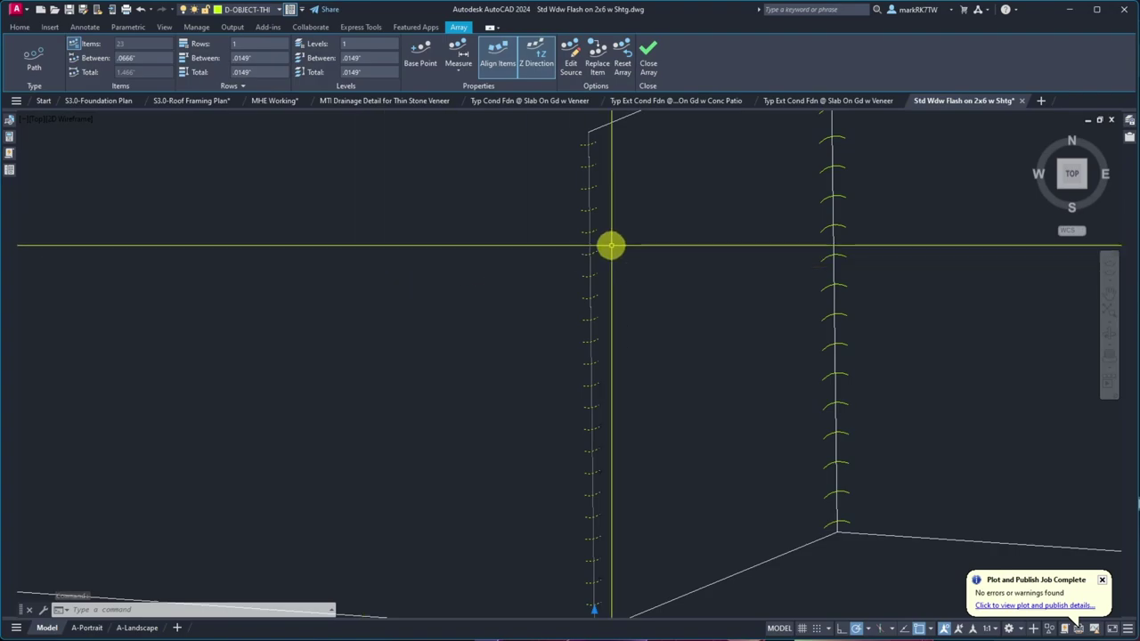
click(645, 64)
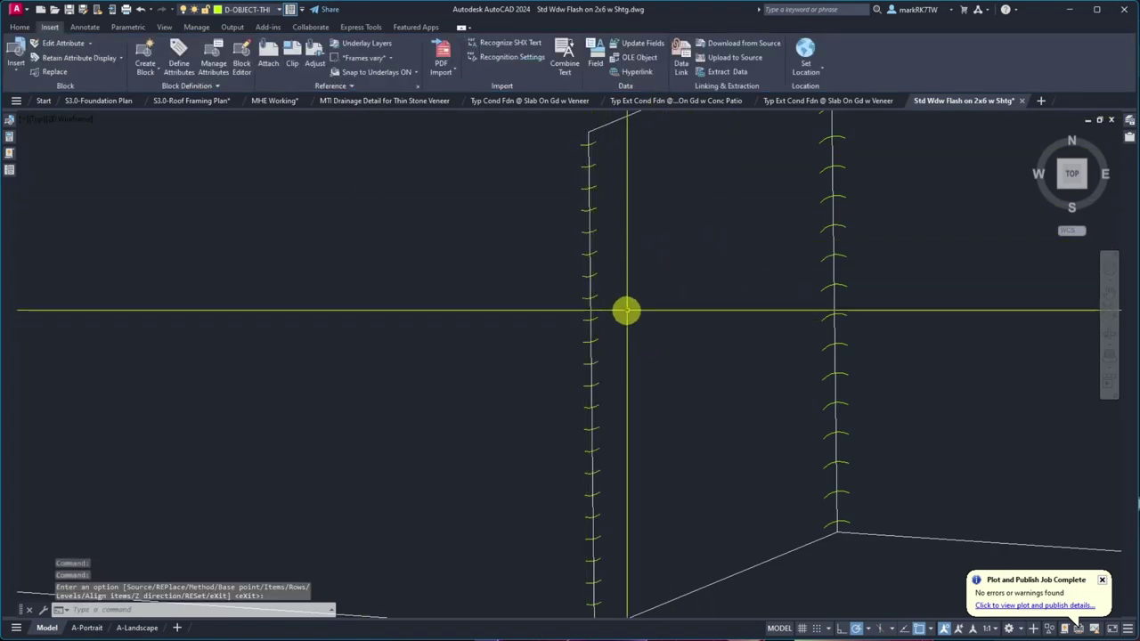
- Select both tick arrays and move them to D-OBJECT-THIN, then close array editing
click(885, 361)
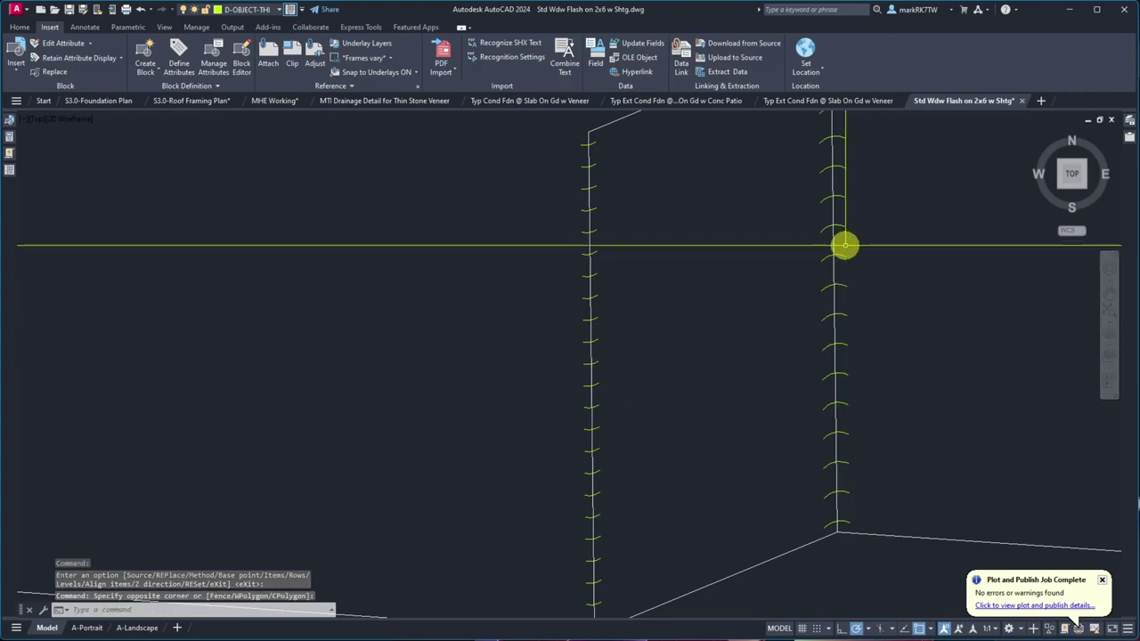
click(836, 256)
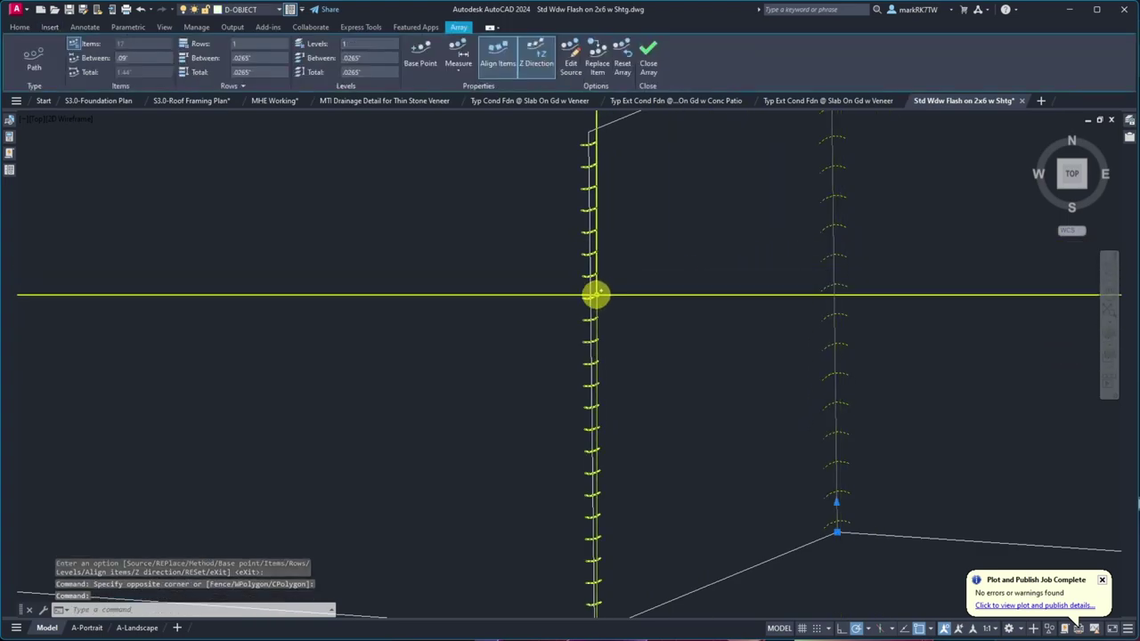
click(592, 295)
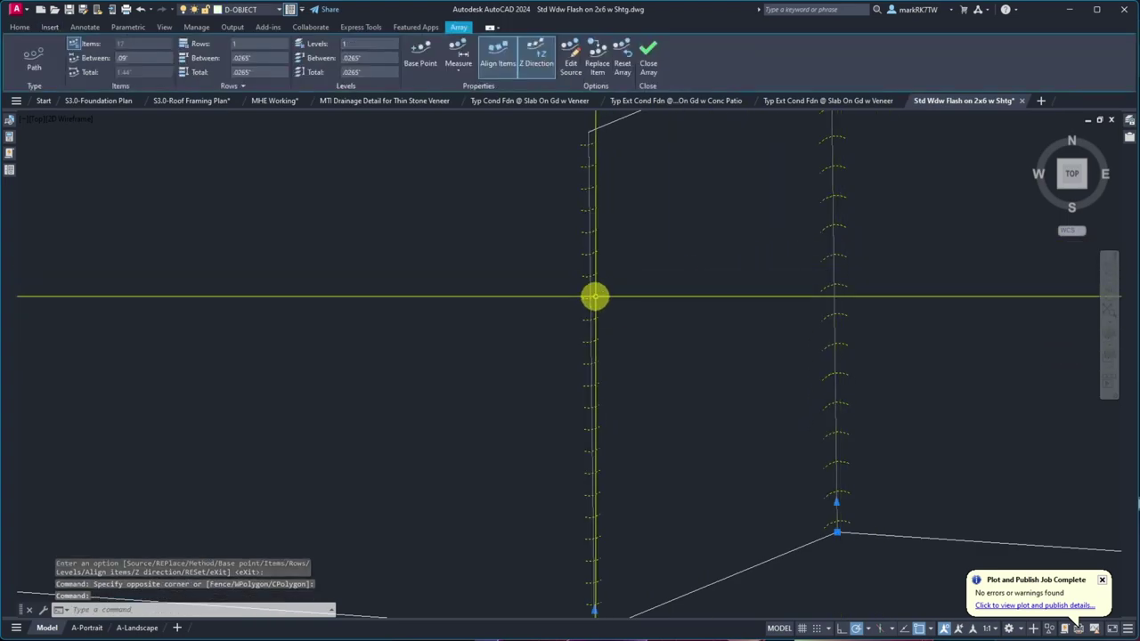
click(277, 11)
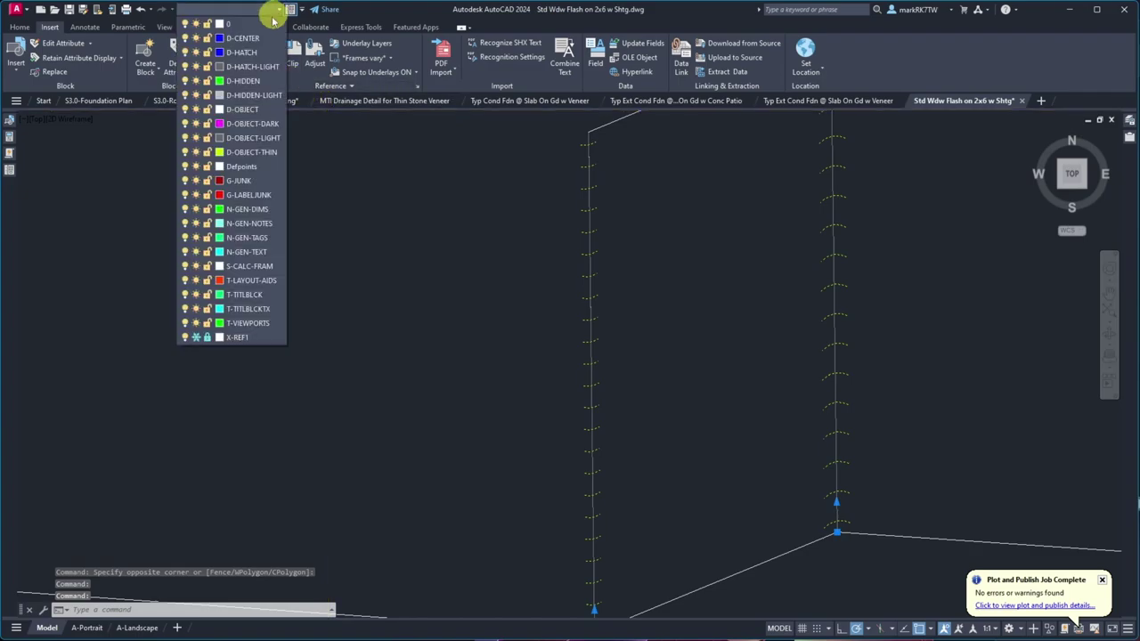
click(259, 154)
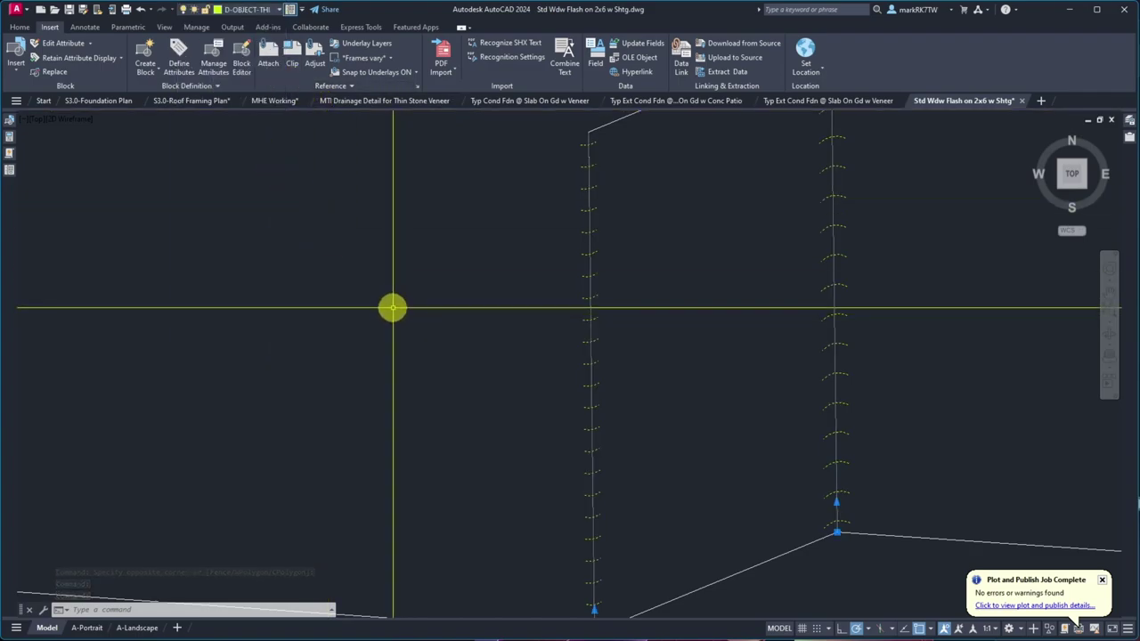
key(Escape)
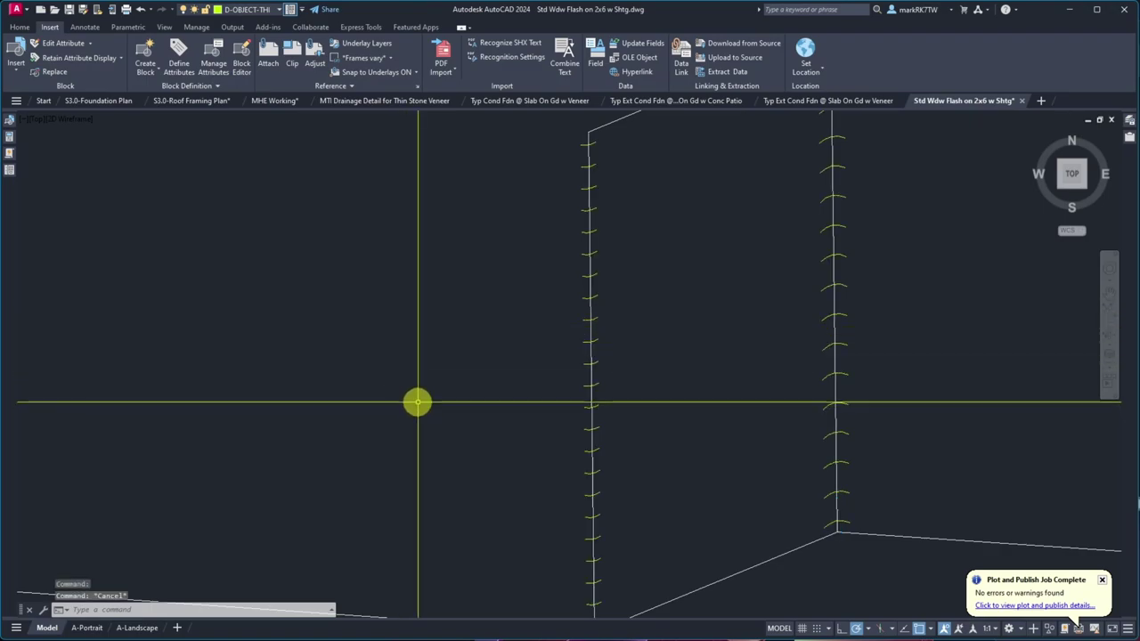
click(593, 210)
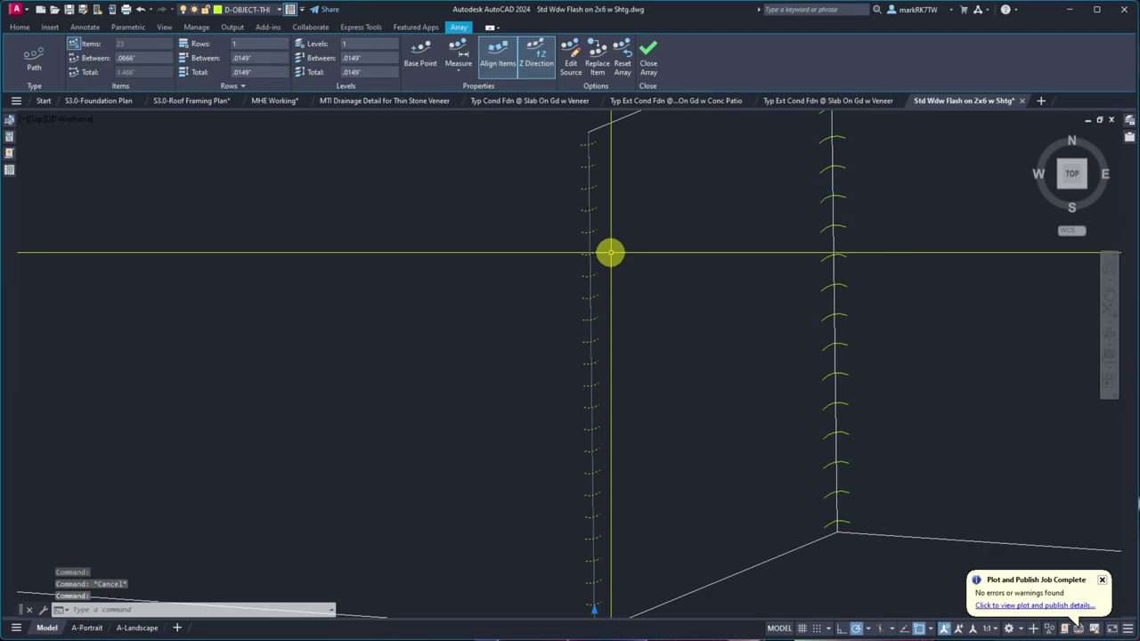
click(649, 65)
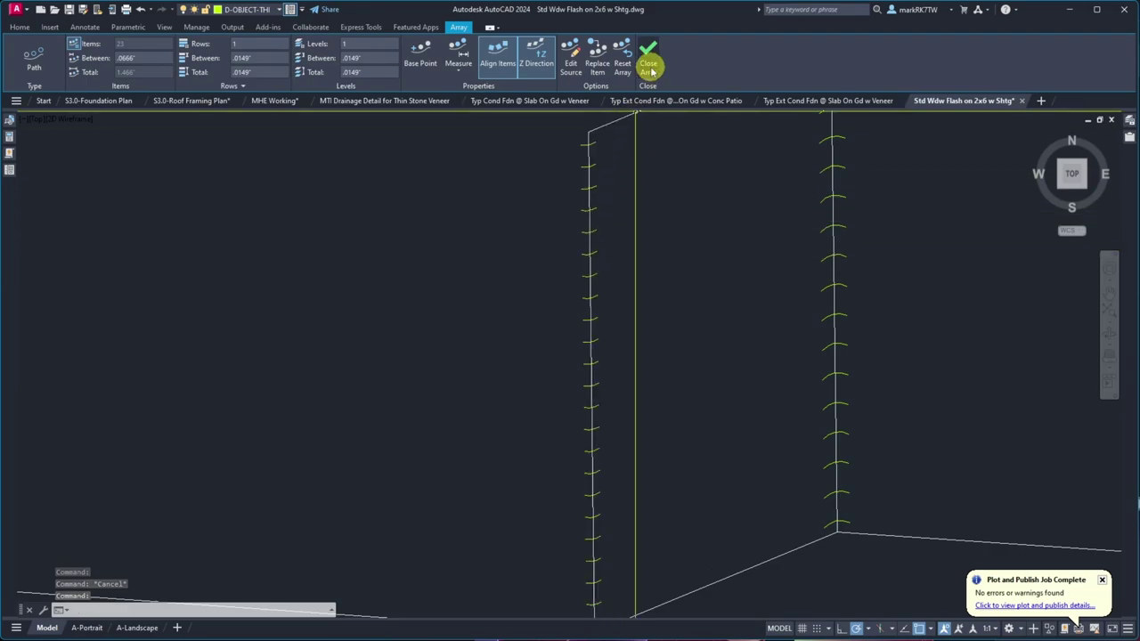
- Reselect both tick arrays and assign them to D-OBJECT-THIN from the layer list
click(592, 165)
click(838, 136)
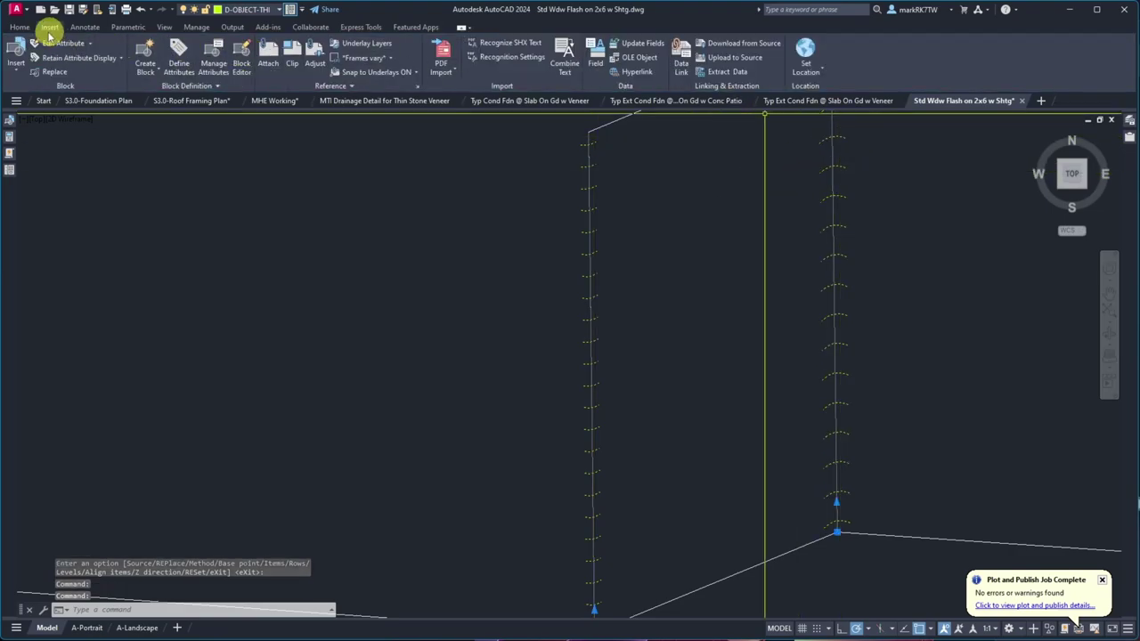
click(29, 29)
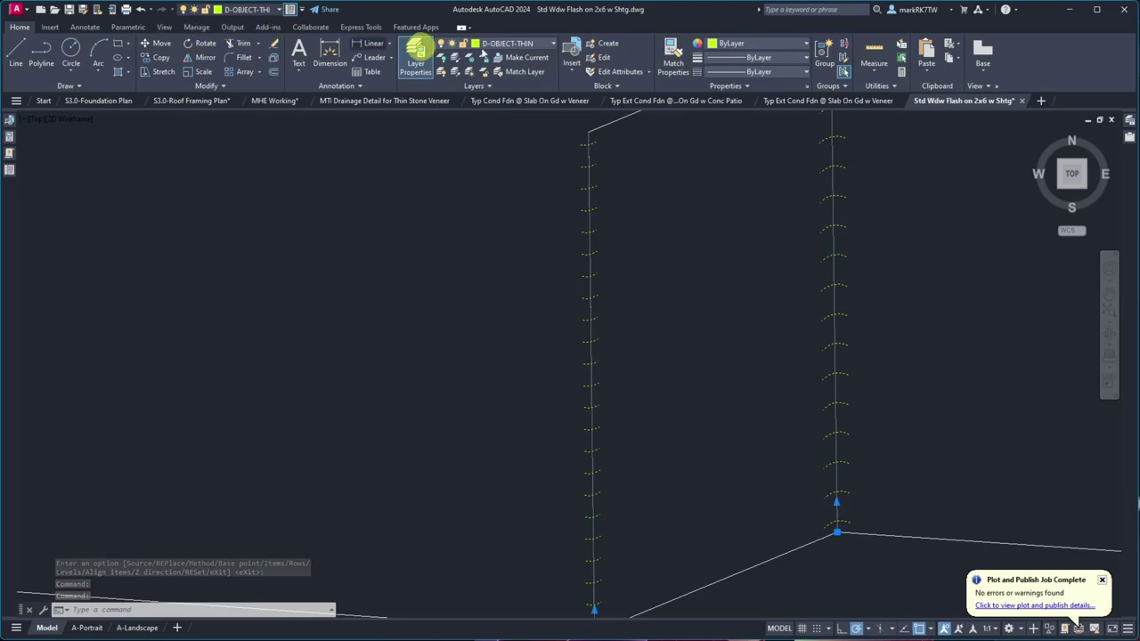
click(547, 46)
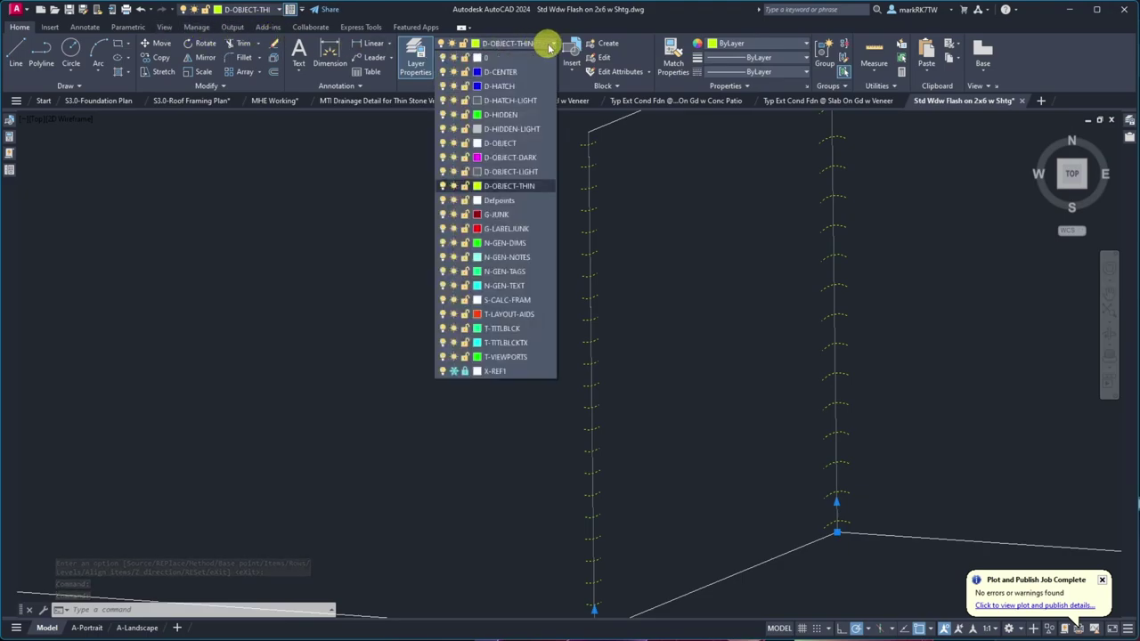
click(503, 191)
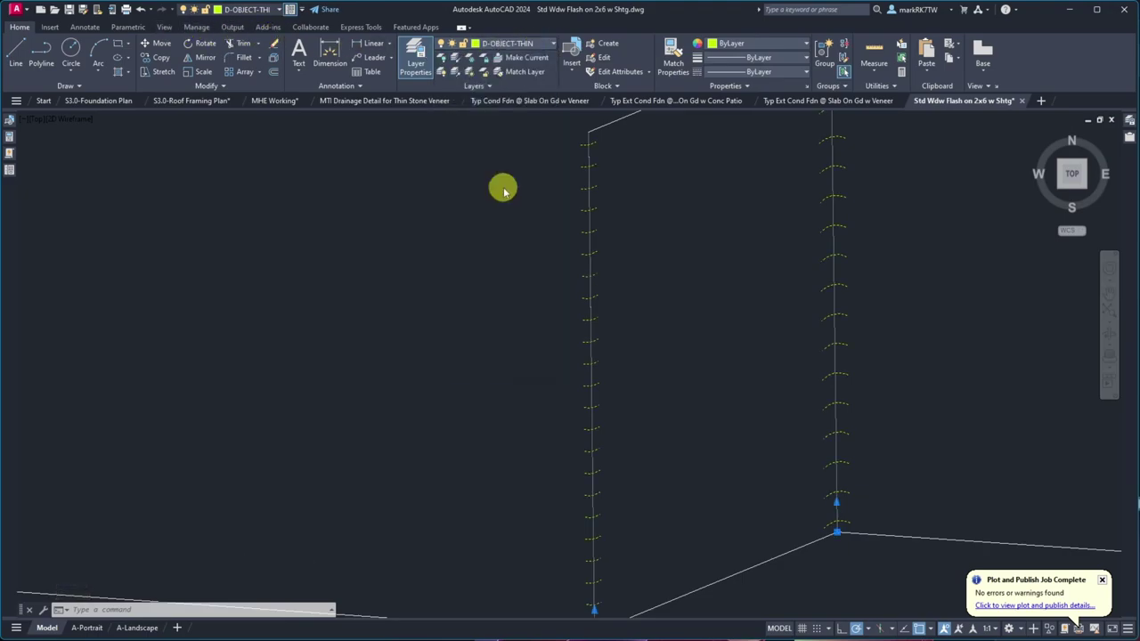
- Zoom around the head corner and cancel a stray selection window
scroll(486, 258, down, 10)
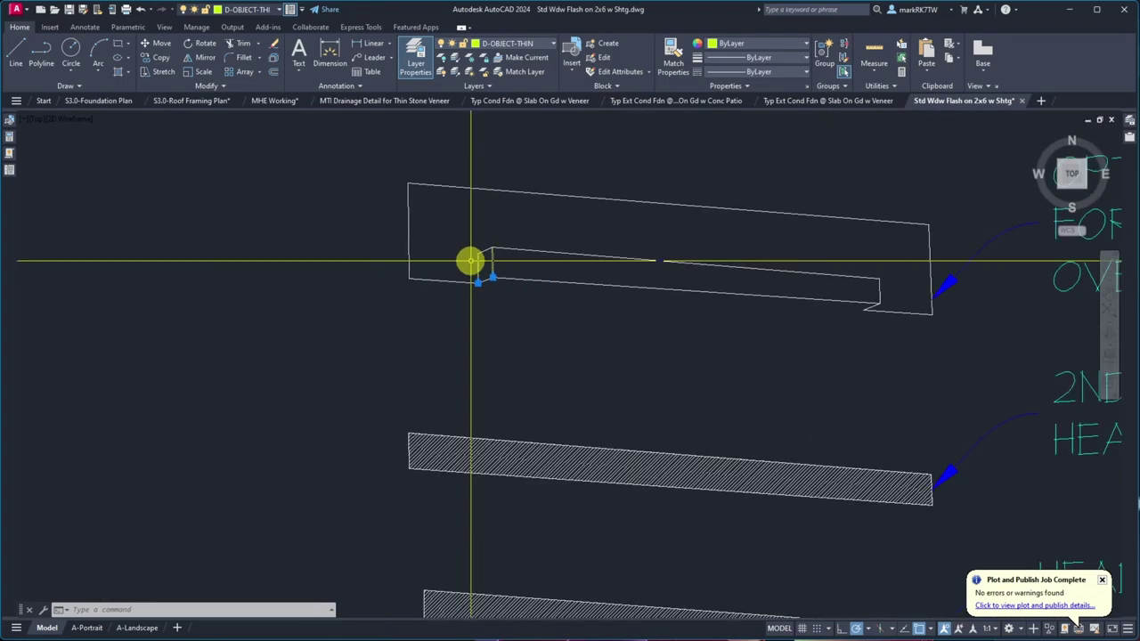
scroll(504, 364, down, 5)
scroll(491, 526, up, 8)
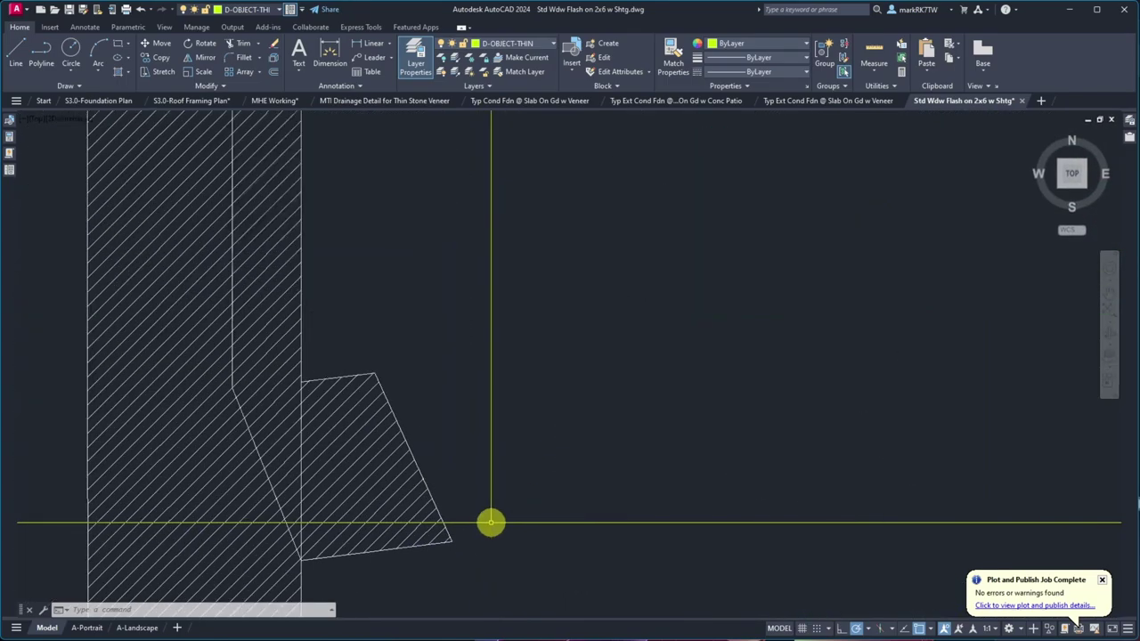
scroll(491, 522, down, 6)
scroll(598, 505, down, 5)
scroll(694, 407, up, 8)
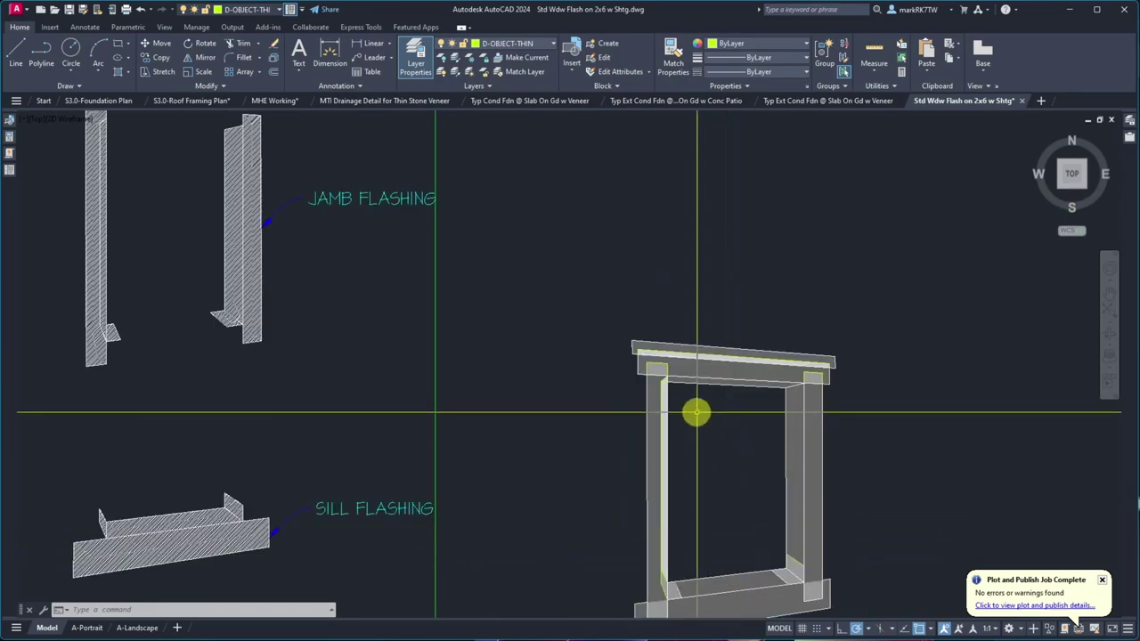
scroll(661, 362, up, 2)
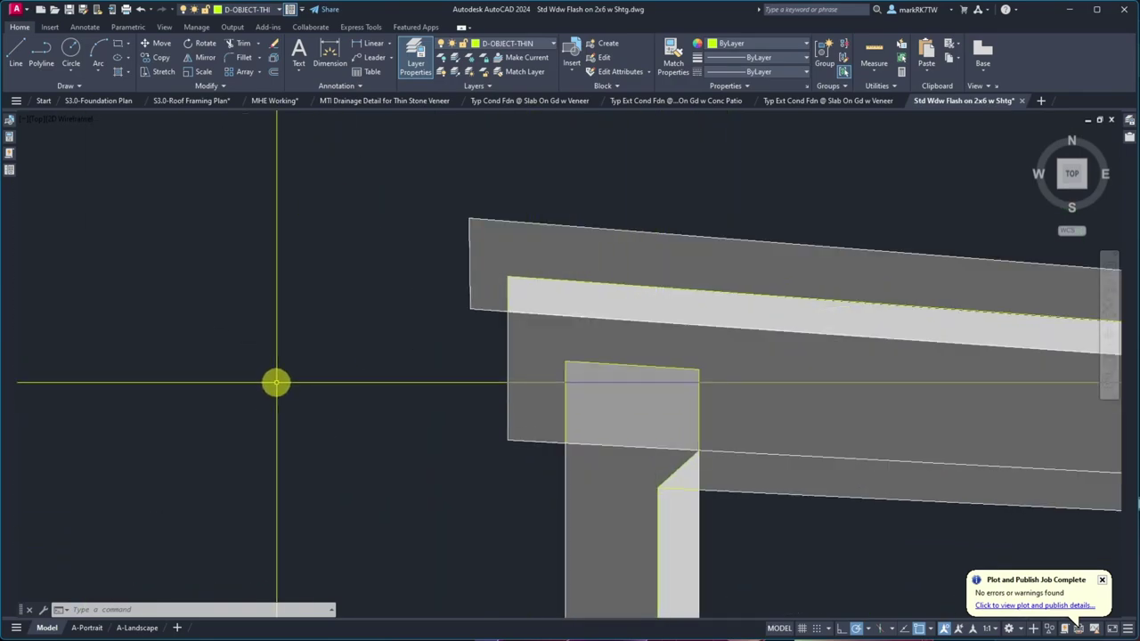
click(309, 258)
key(Escape)
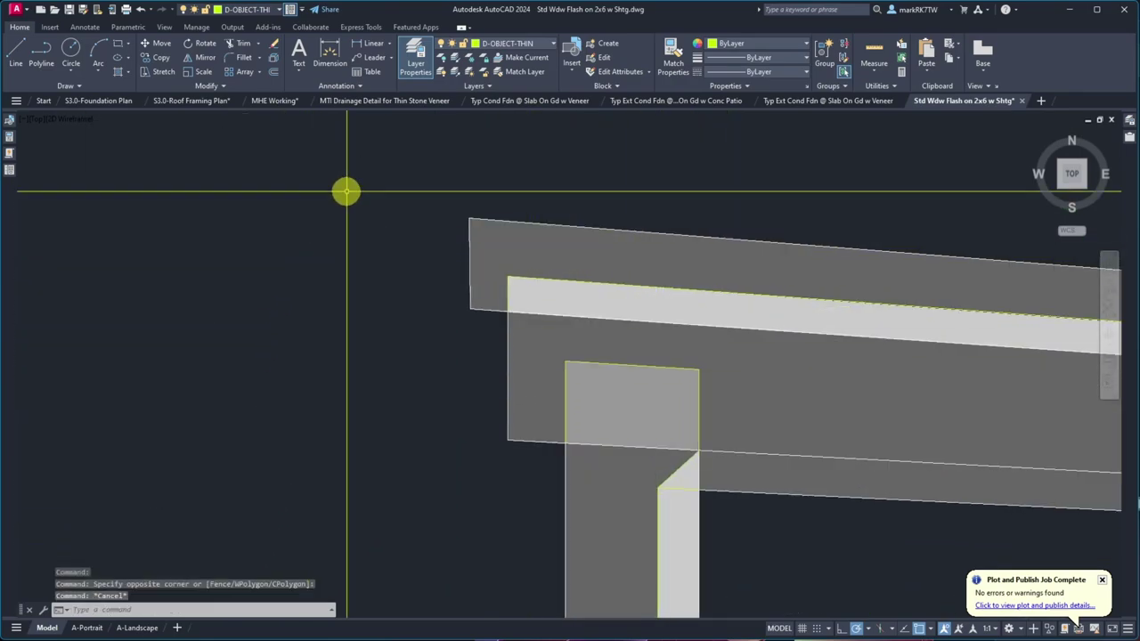
- Make layer 0 current and freeze D-OBJECT-THIN
click(542, 42)
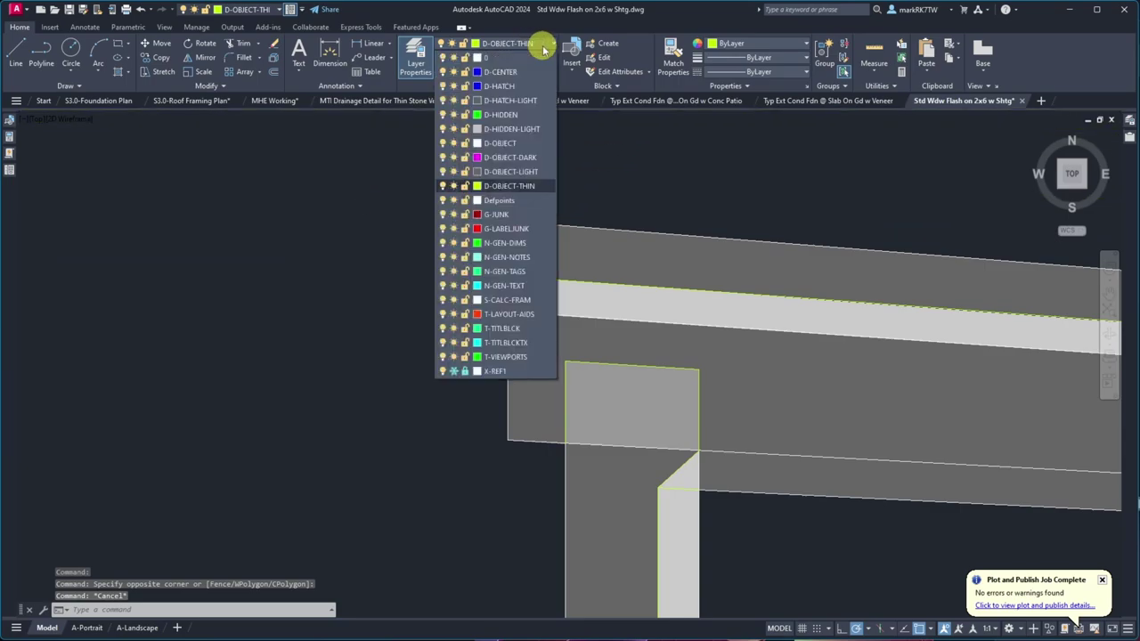
click(513, 59)
click(512, 42)
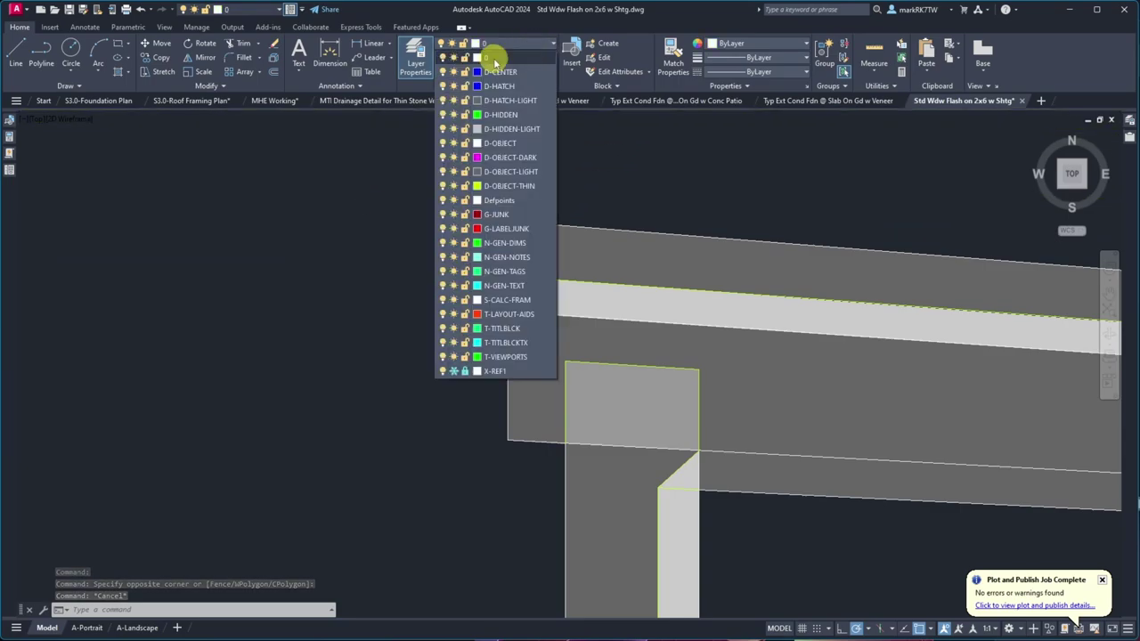
click(454, 186)
scroll(486, 535, down, 5)
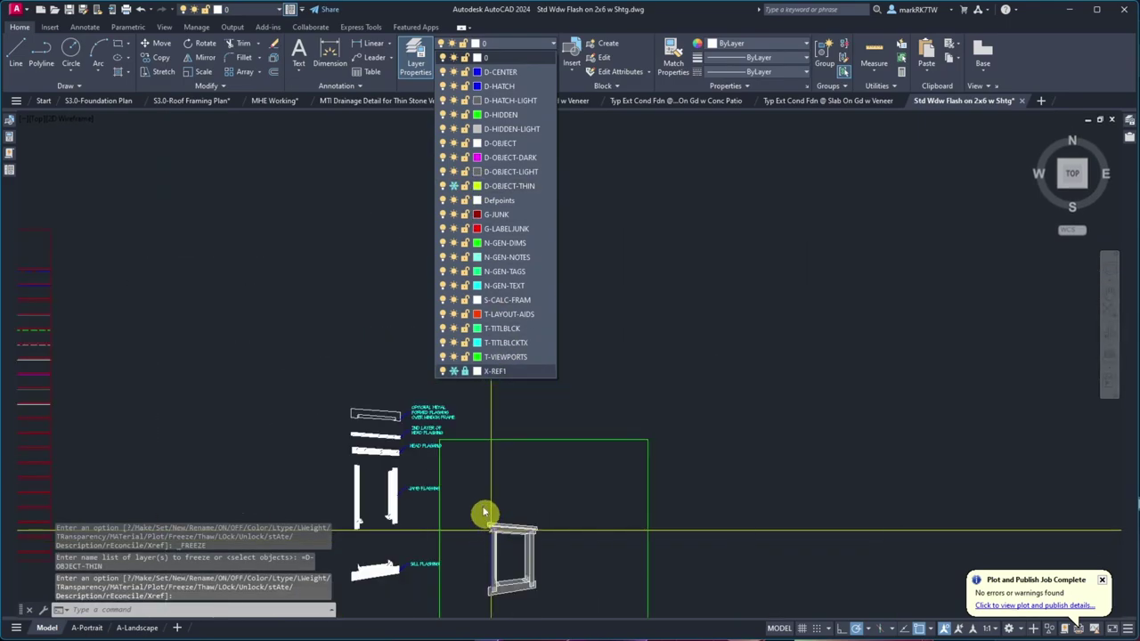
scroll(374, 389, up, 8)
scroll(369, 470, down, 3)
scroll(369, 474, up, 3)
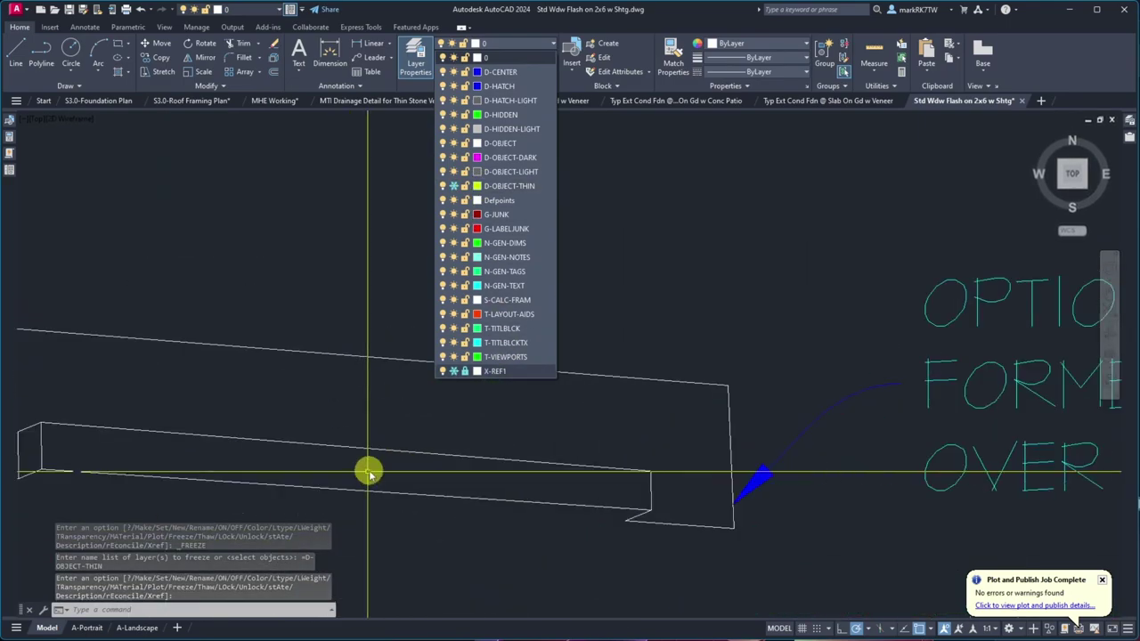
scroll(368, 470, down, 4)
scroll(311, 474, up, 2)
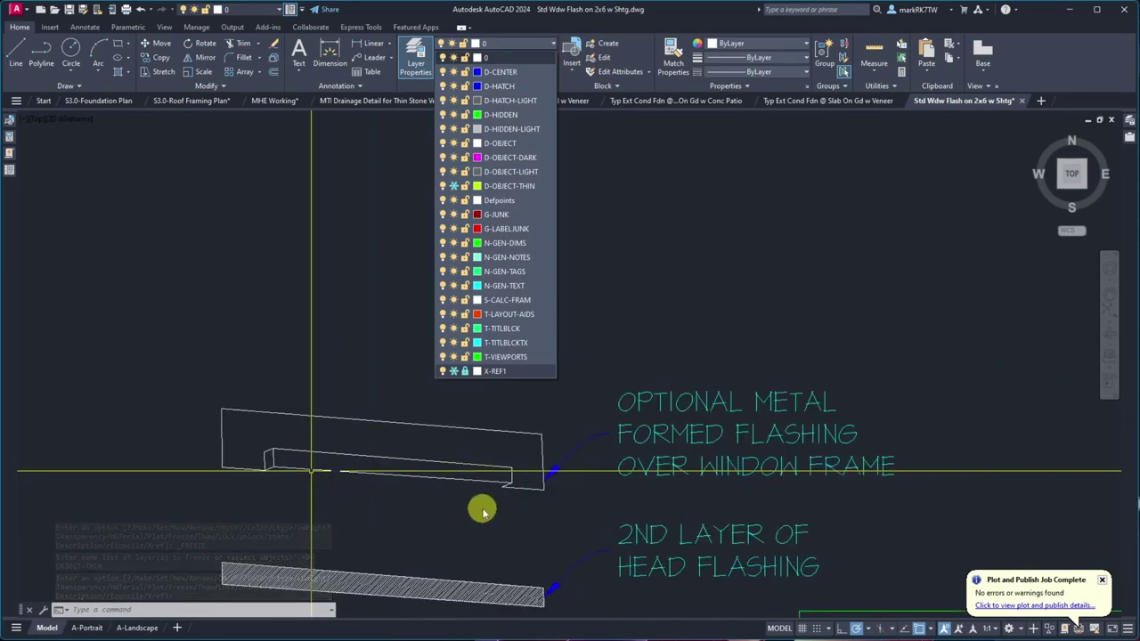
- Hatch the optional metal formed flashing outline at the top
click(445, 452)
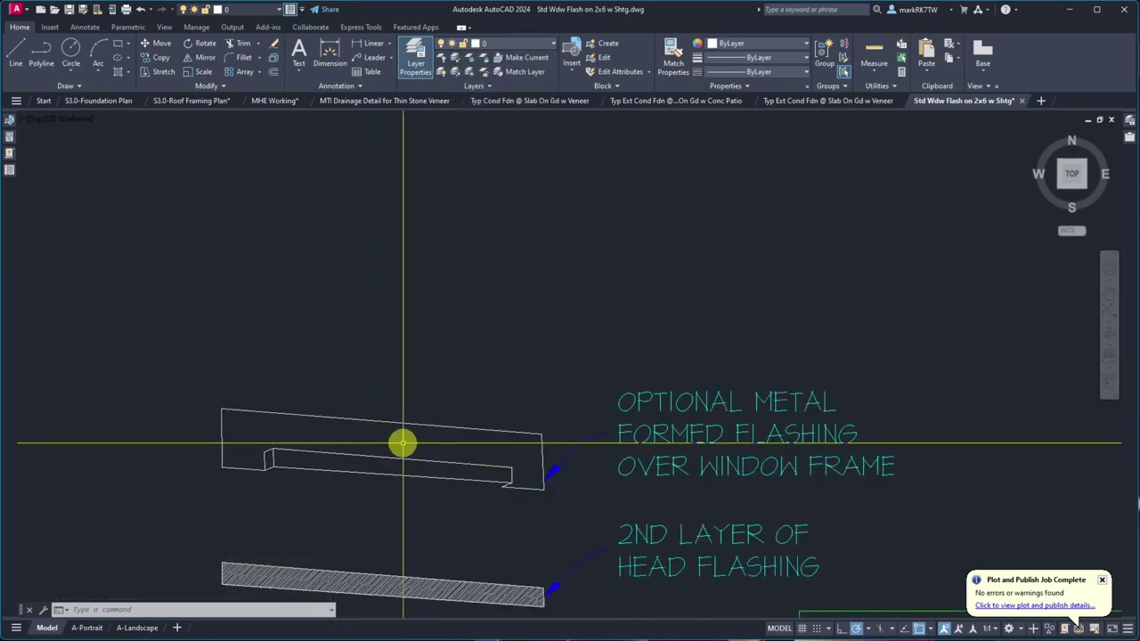
text(h)
key(Return)
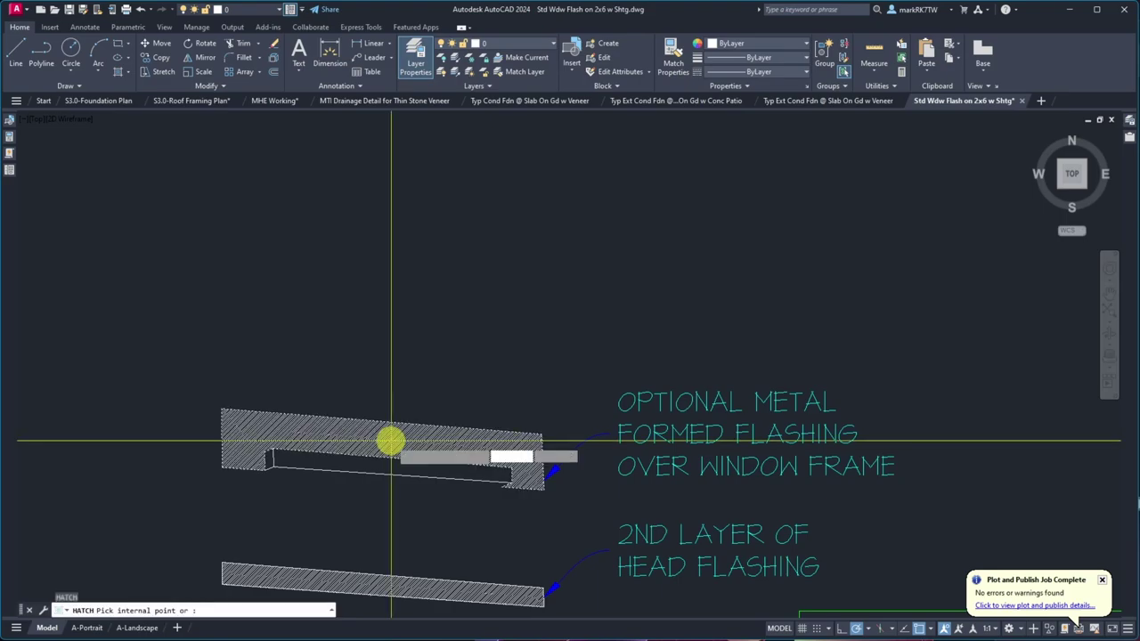
click(386, 452)
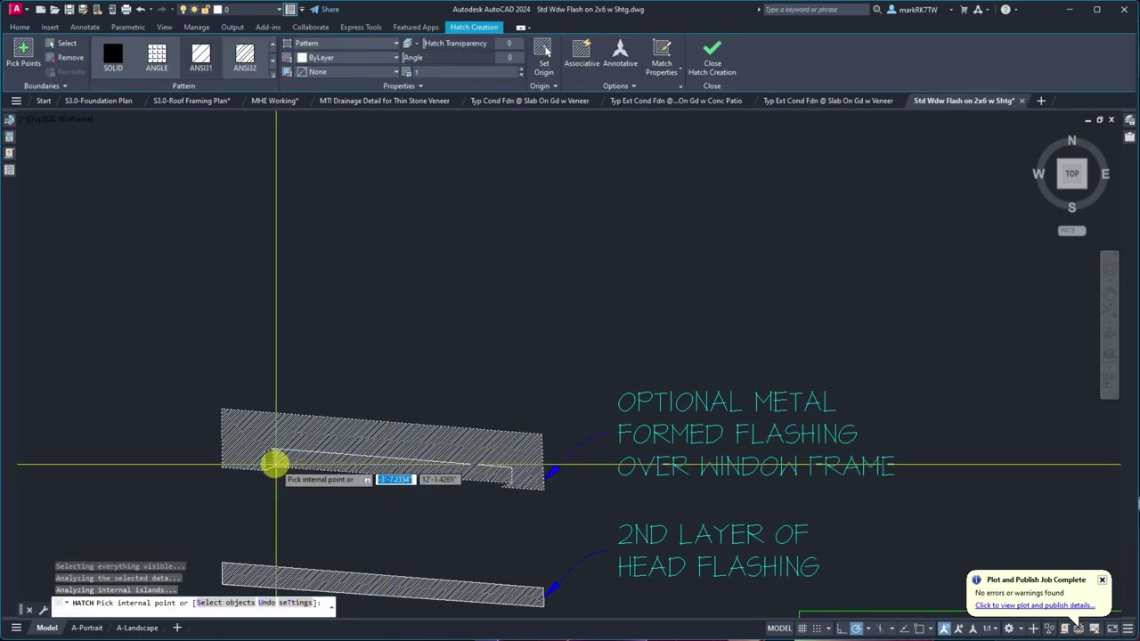
key(Return)
- Move the grey swatch block to the left of the flashing pieces
scroll(265, 390, down, 4)
scroll(264, 389, down, 3)
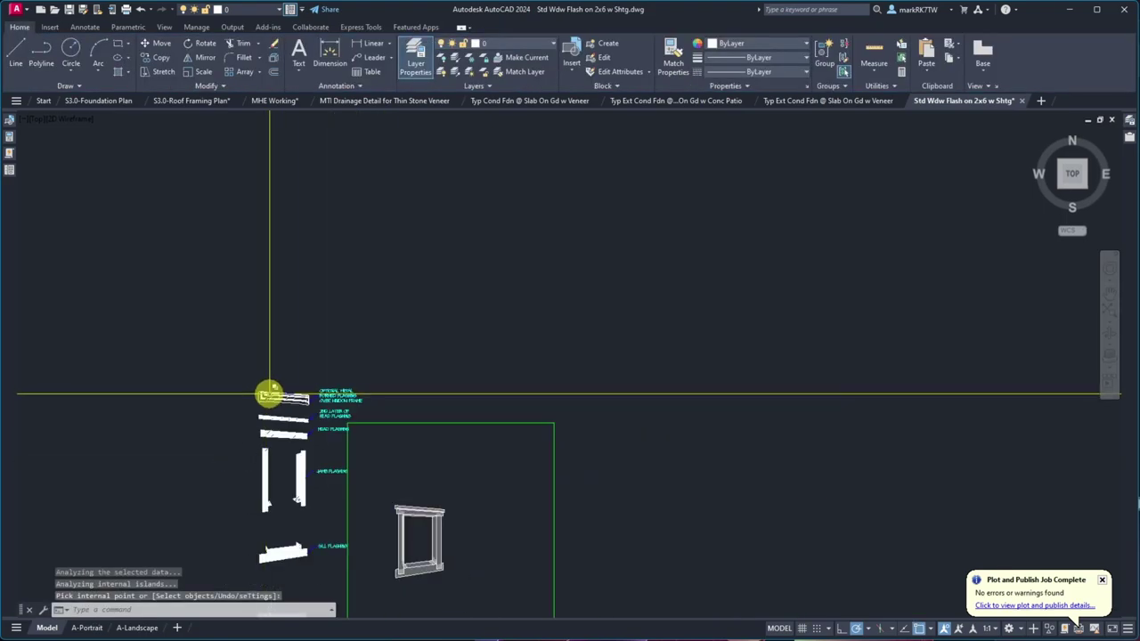
scroll(296, 509, down, 3)
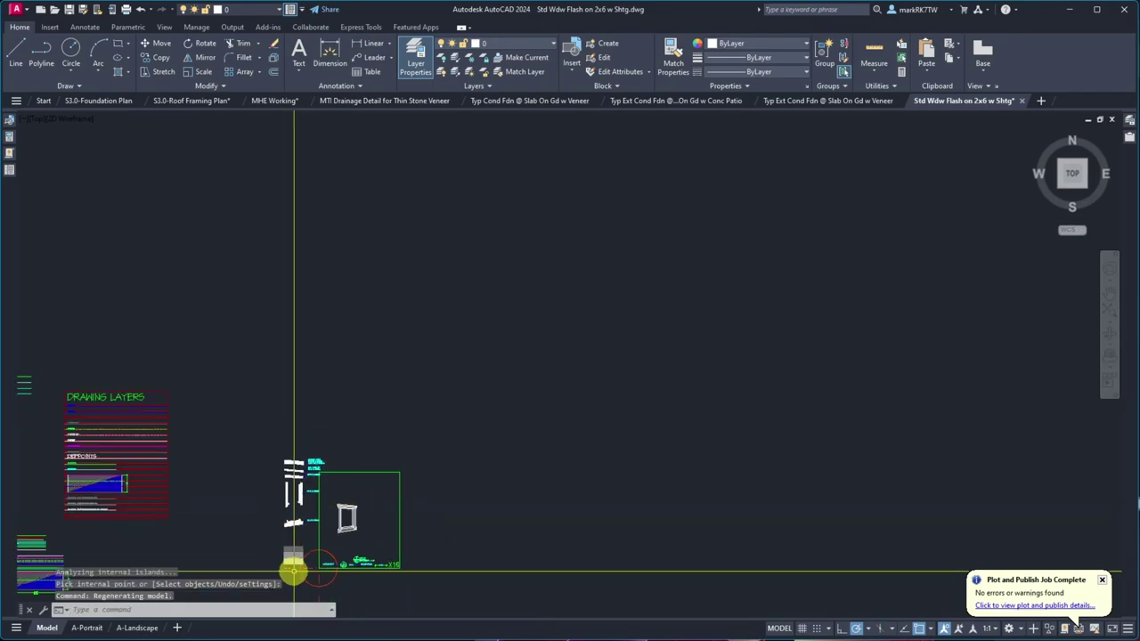
scroll(293, 566, up, 6)
text(m)
key(Return)
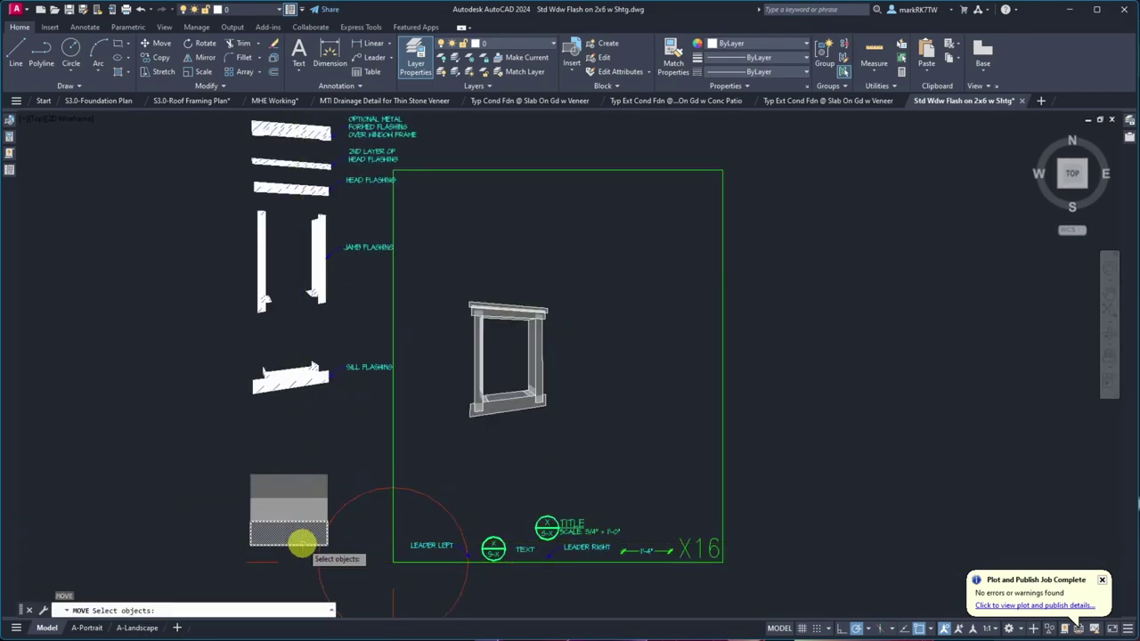
click(316, 589)
click(260, 459)
key(Return)
click(271, 497)
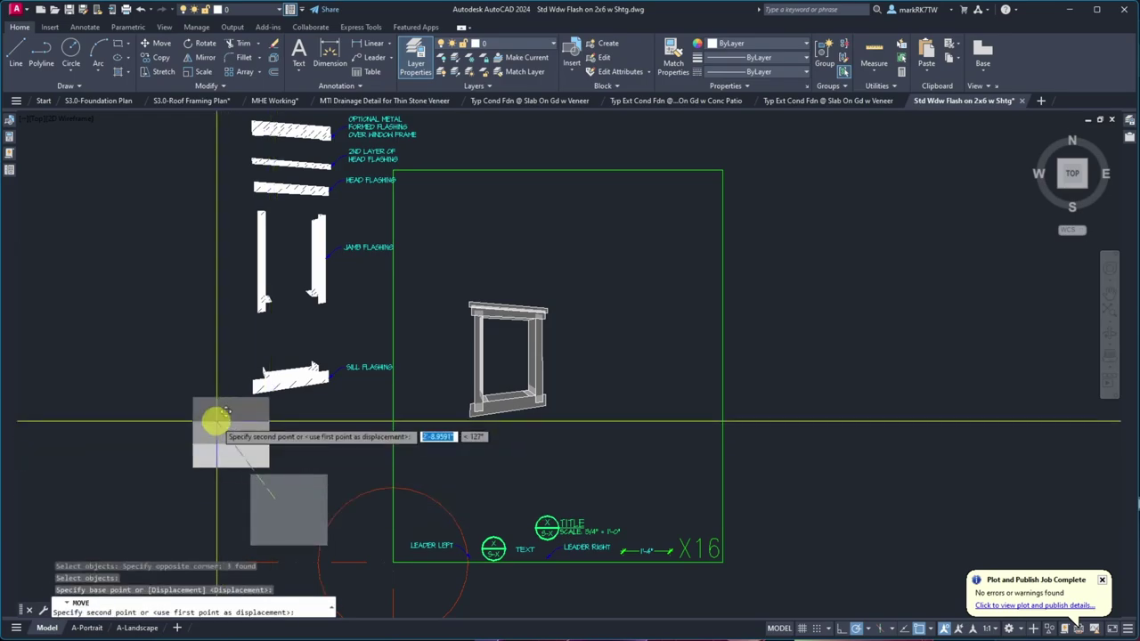
click(107, 219)
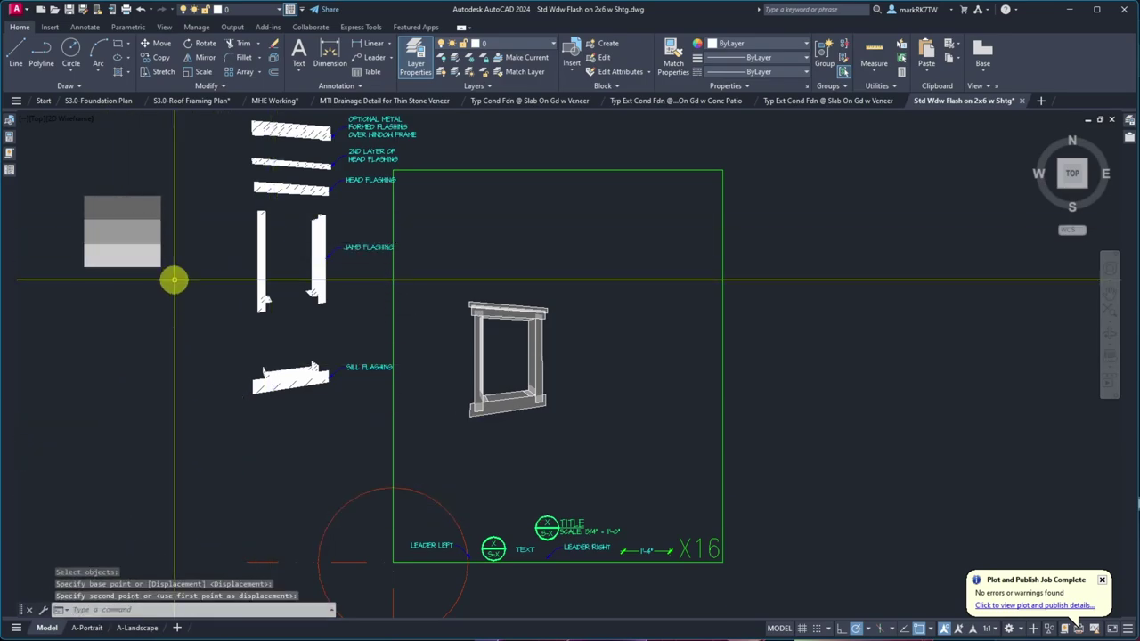
- Match a grey swatch's fill onto the sill flashing and the 2nd layer head flashing
text(ma)
key(Return)
click(169, 233)
click(281, 381)
click(315, 168)
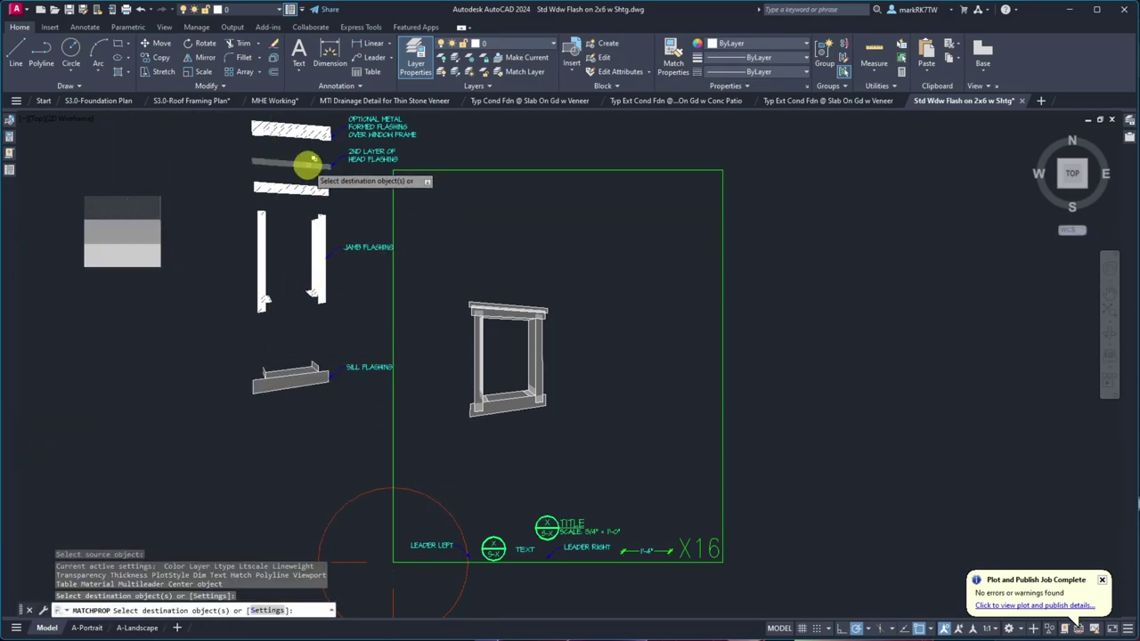
scroll(316, 168, up, 2)
key(Escape)
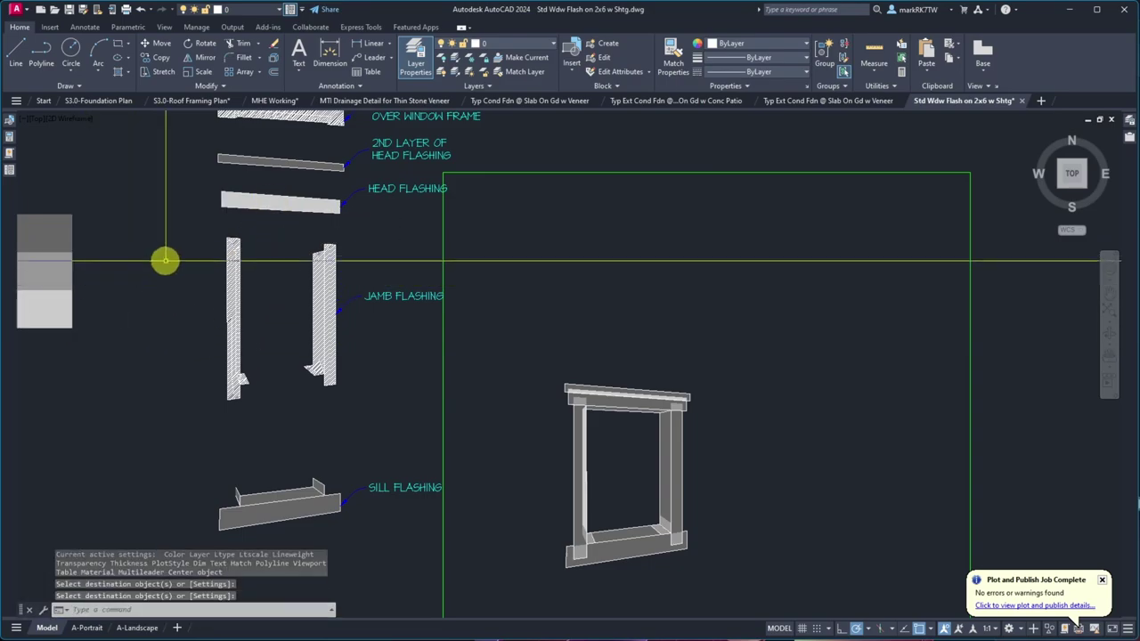
- Match the middle grey swatch's fill onto the left jamb flashing
click(68, 229)
key(Return)
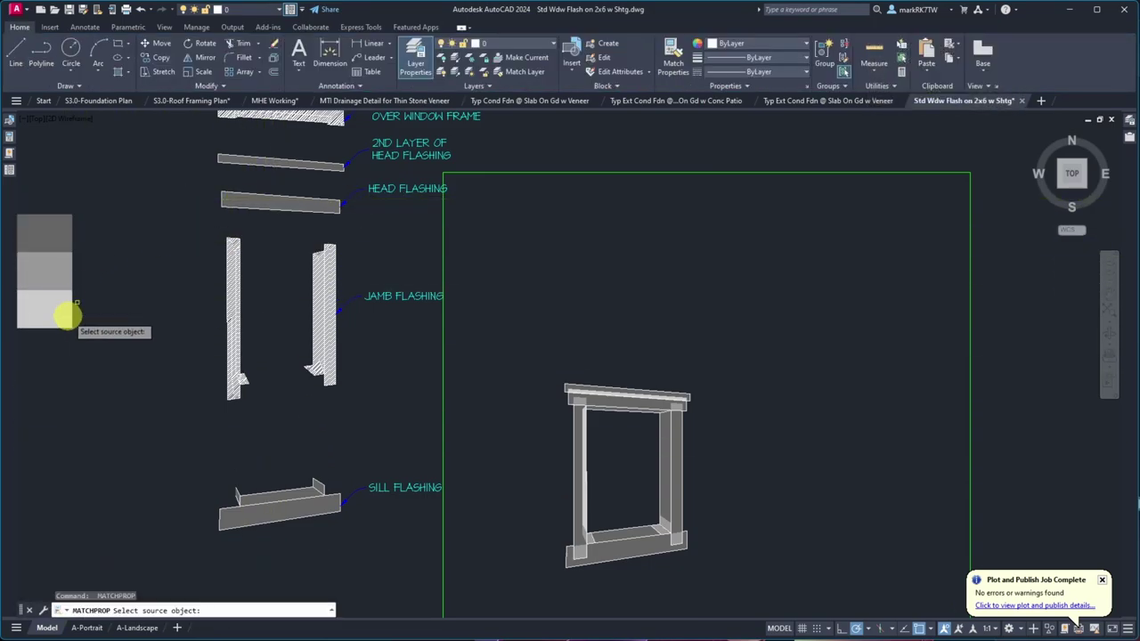
click(39, 284)
click(229, 331)
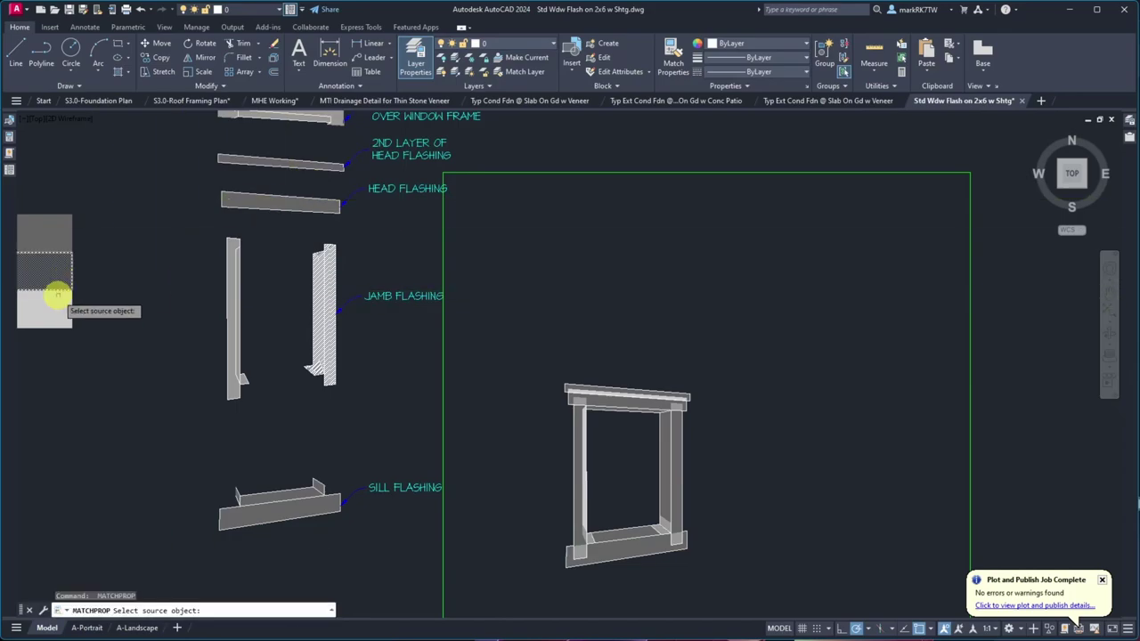
key(Return)
scroll(205, 174, up, 5)
scroll(205, 173, down, 5)
- Copy the left jamb's grey onto the right jamb flashing and thaw D-OBJECT-THIN
key(Return)
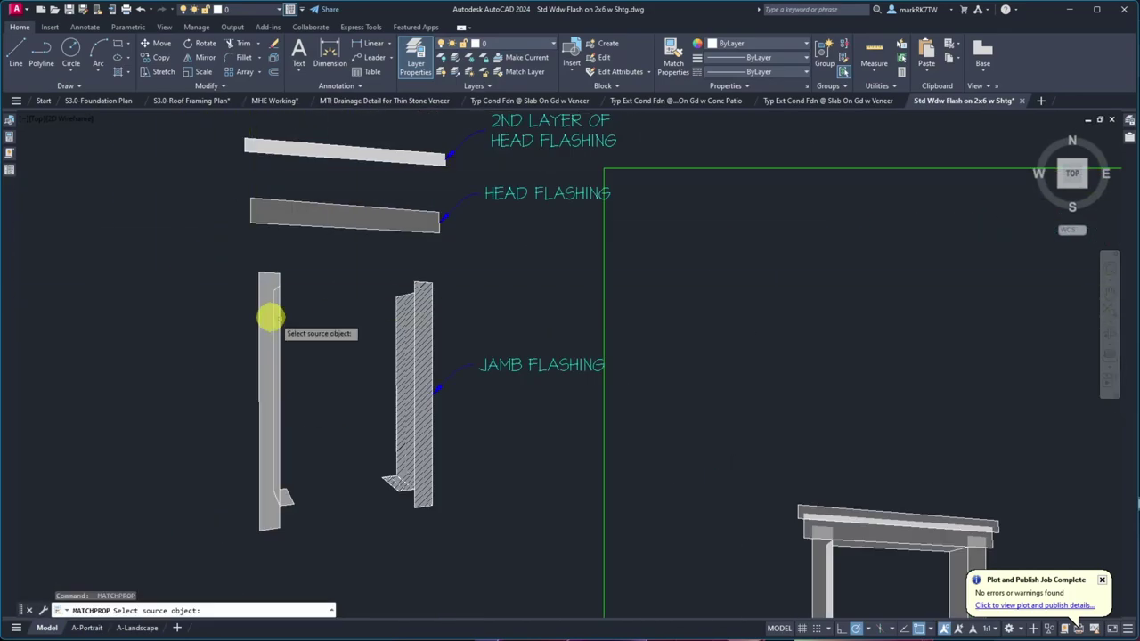
click(267, 318)
click(419, 338)
key(Return)
scroll(323, 211, up, 6)
scroll(379, 385, down, 8)
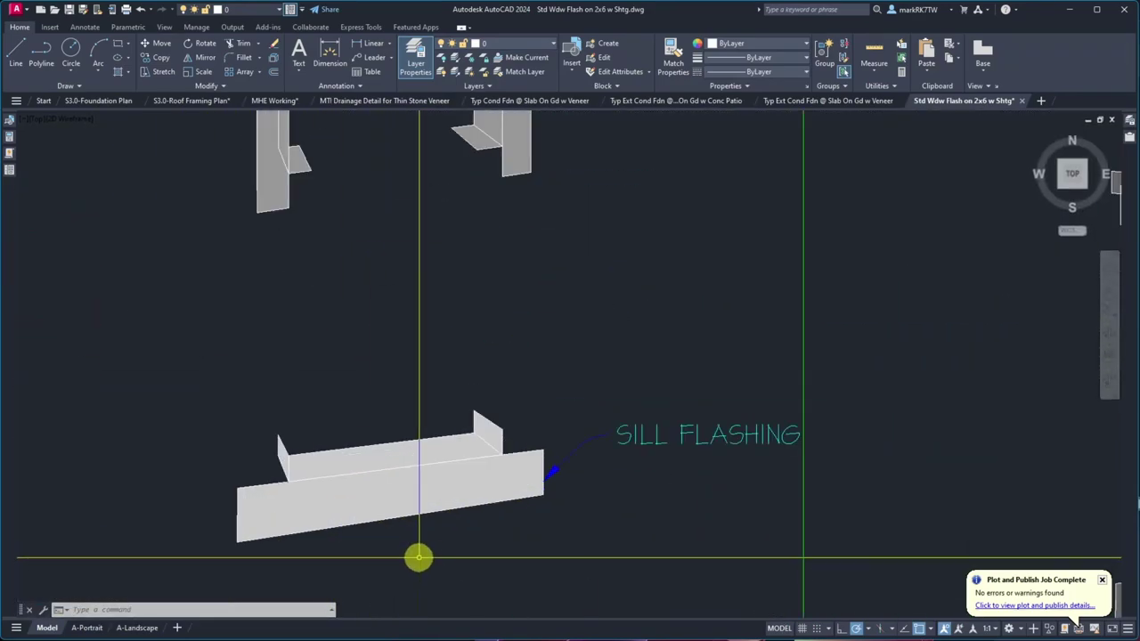
click(516, 43)
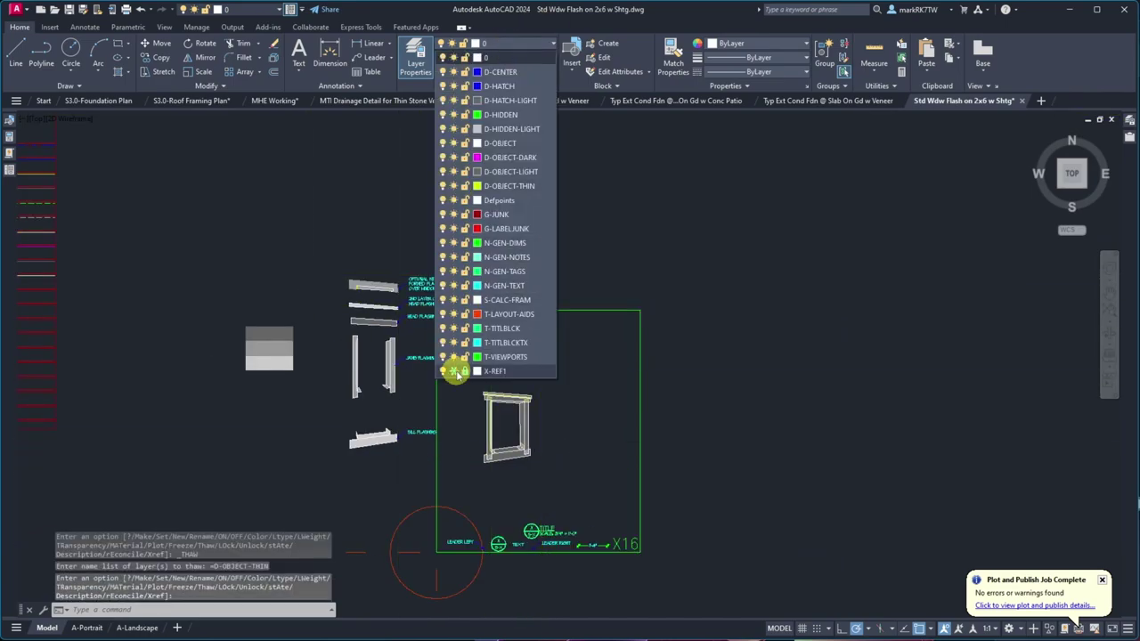
- Thaw X-REF1 and move the flashing detail inside the green frame
click(454, 371)
text(m)
key(Return)
key(Return)
click(463, 445)
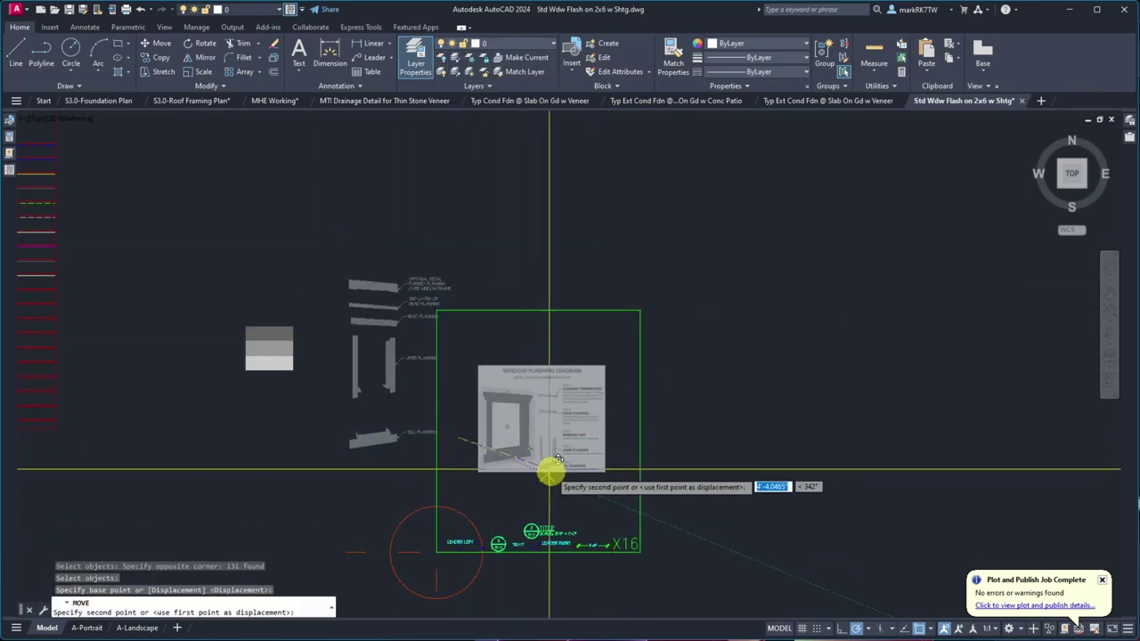
click(555, 493)
- Freeze X-REF1 and turn it off to hide the diagram image
click(517, 43)
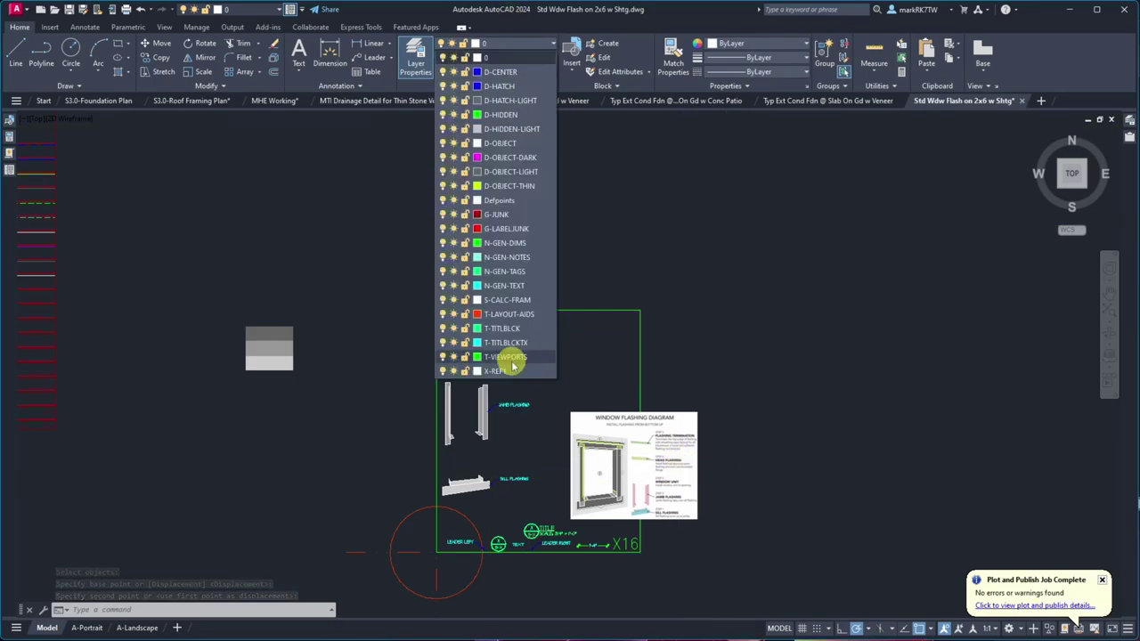
click(453, 370)
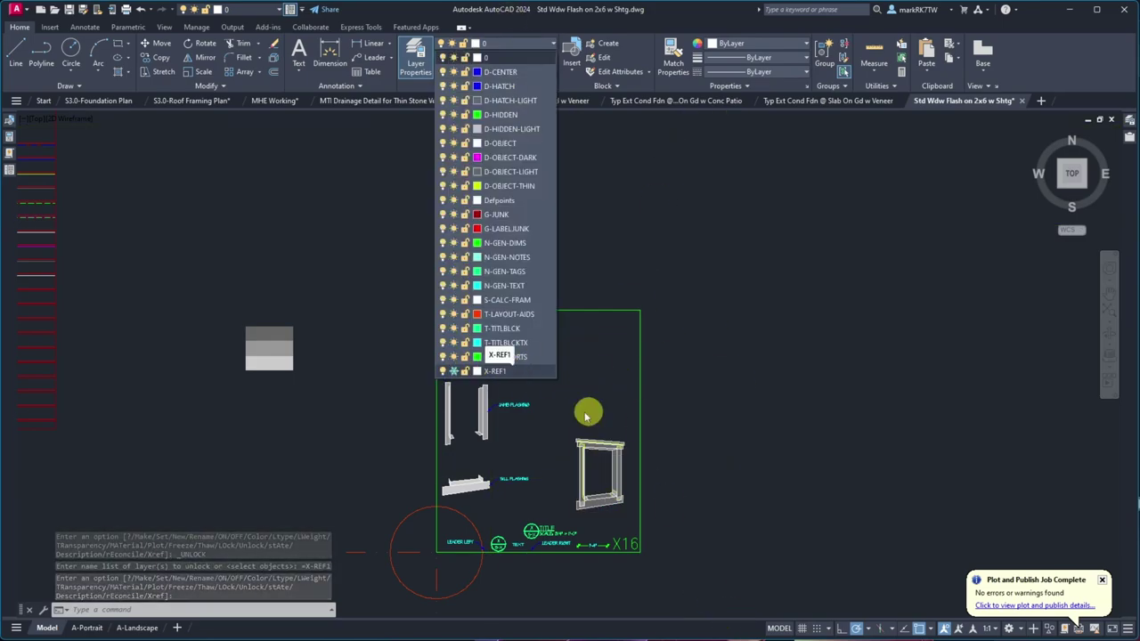
click(444, 374)
click(654, 458)
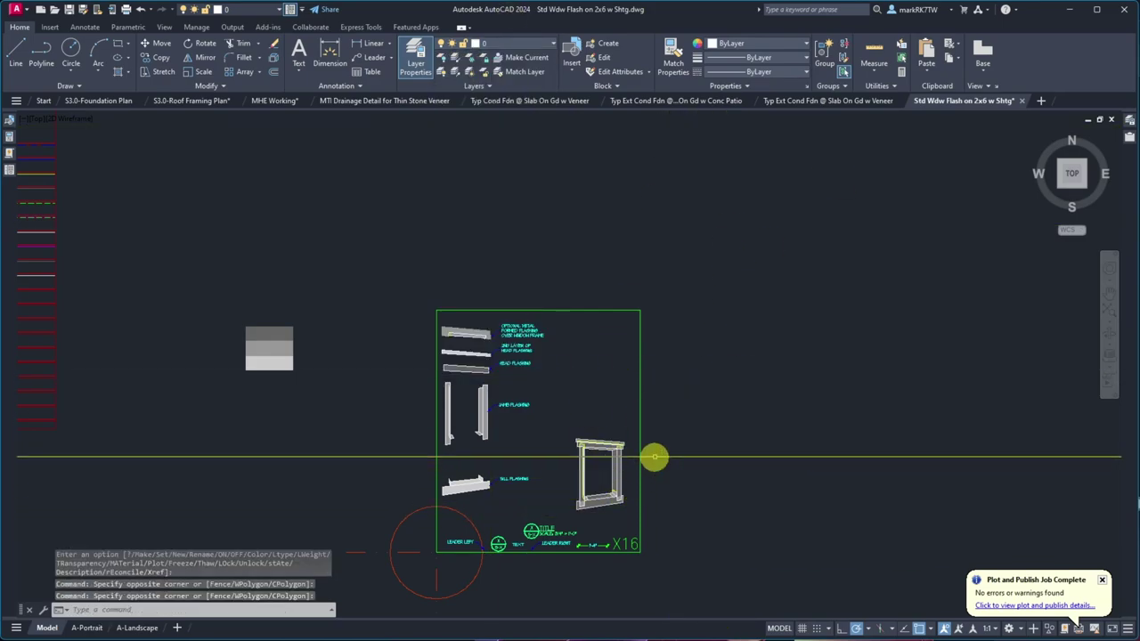
key(Escape)
scroll(500, 212, down, 5)
scroll(501, 212, up, 5)
scroll(774, 433, down, 1)
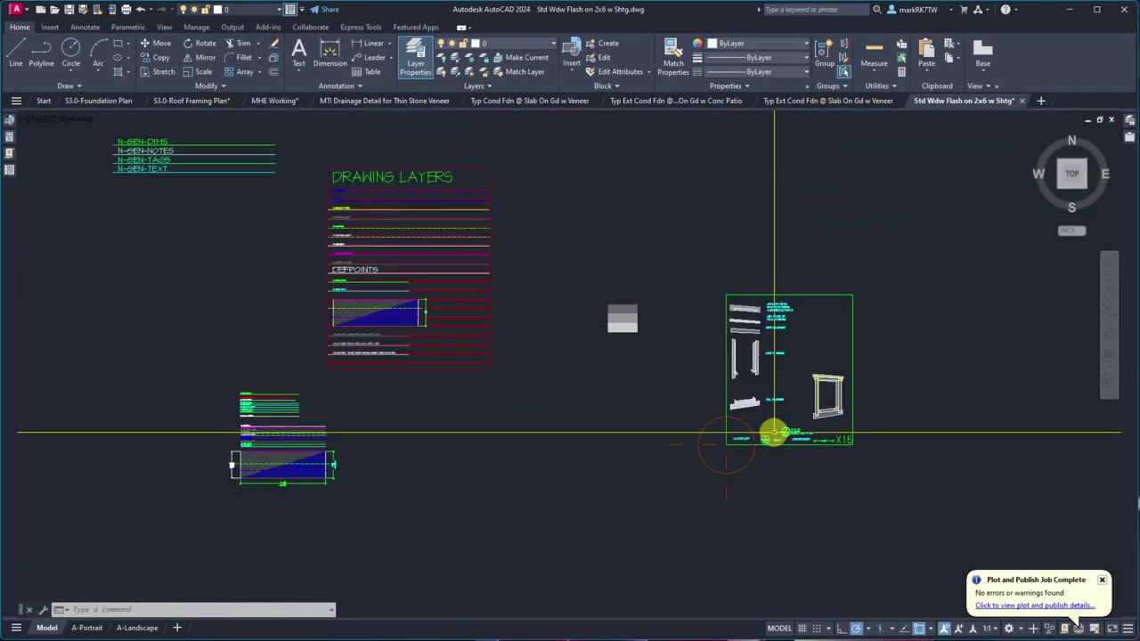
- Erase the layer legends on the left side of the drawing
text(e)
key(Return)
click(36, 133)
click(507, 511)
key(Return)
scroll(414, 484, up, 3)
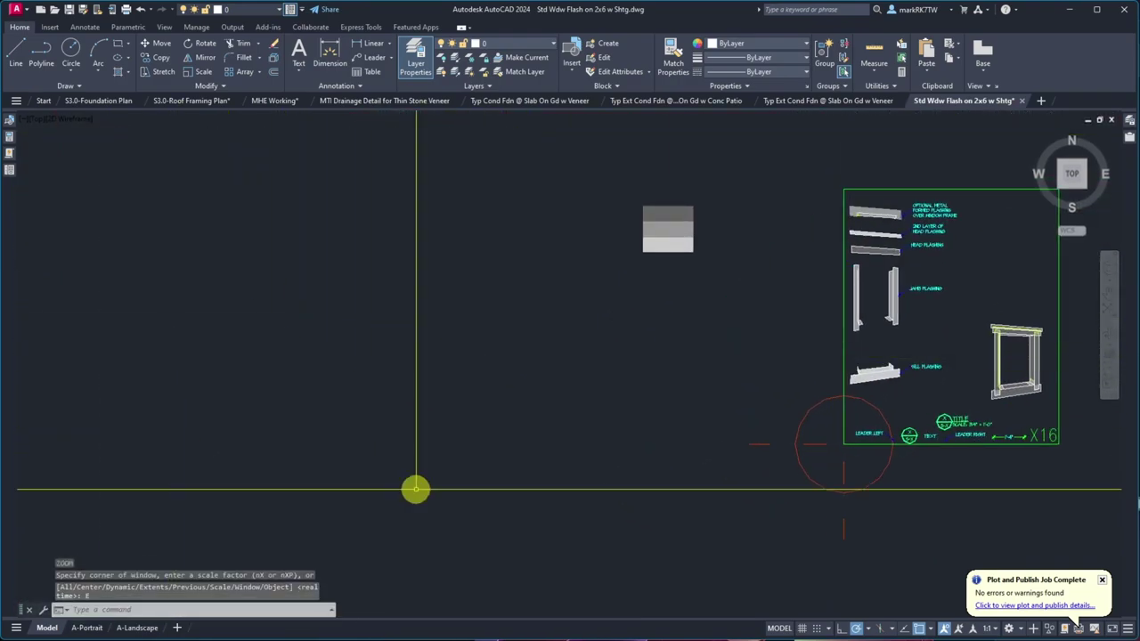
scroll(315, 406, down, 10)
key(Escape)
- Zoom to extents and turn the X-REF1 layer back on
text(z)
key(Return)
text(e)
key(Return)
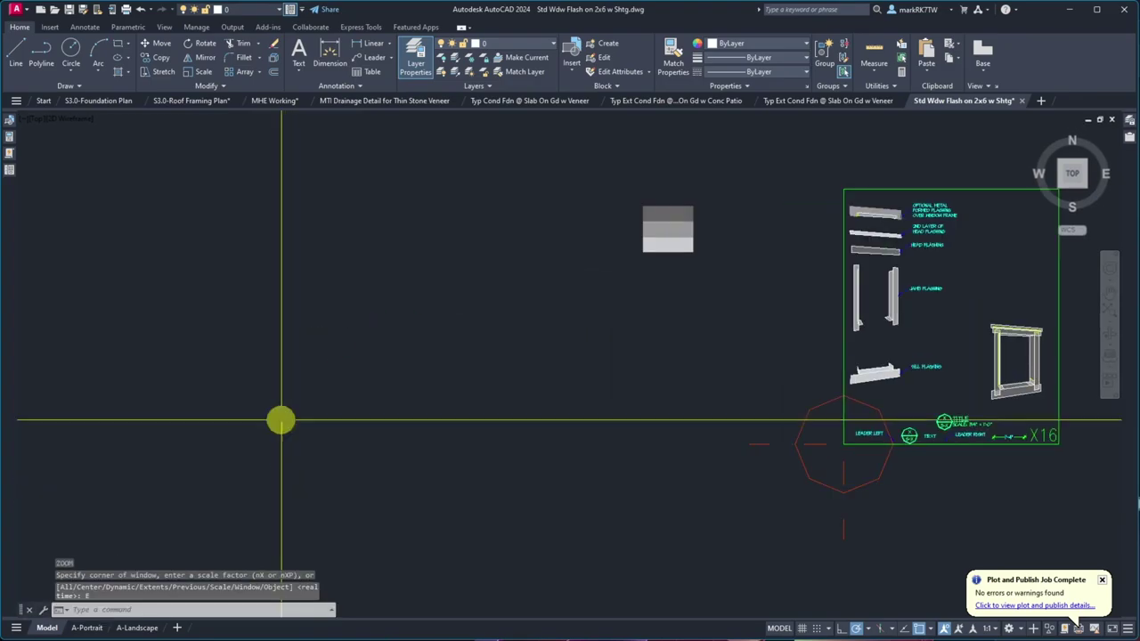
click(534, 43)
click(444, 370)
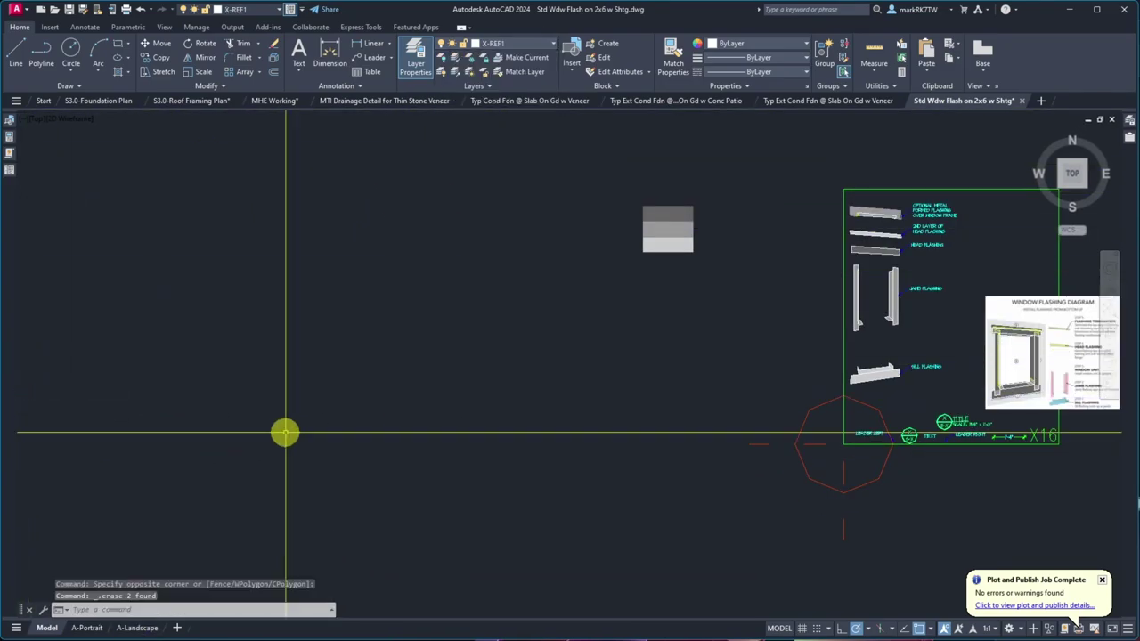
text(z)
key(Return)
- Turn X-REF1 off and go into the A-Portrait layout's viewport
text(e)
key(Return)
click(241, 9)
click(184, 339)
click(87, 628)
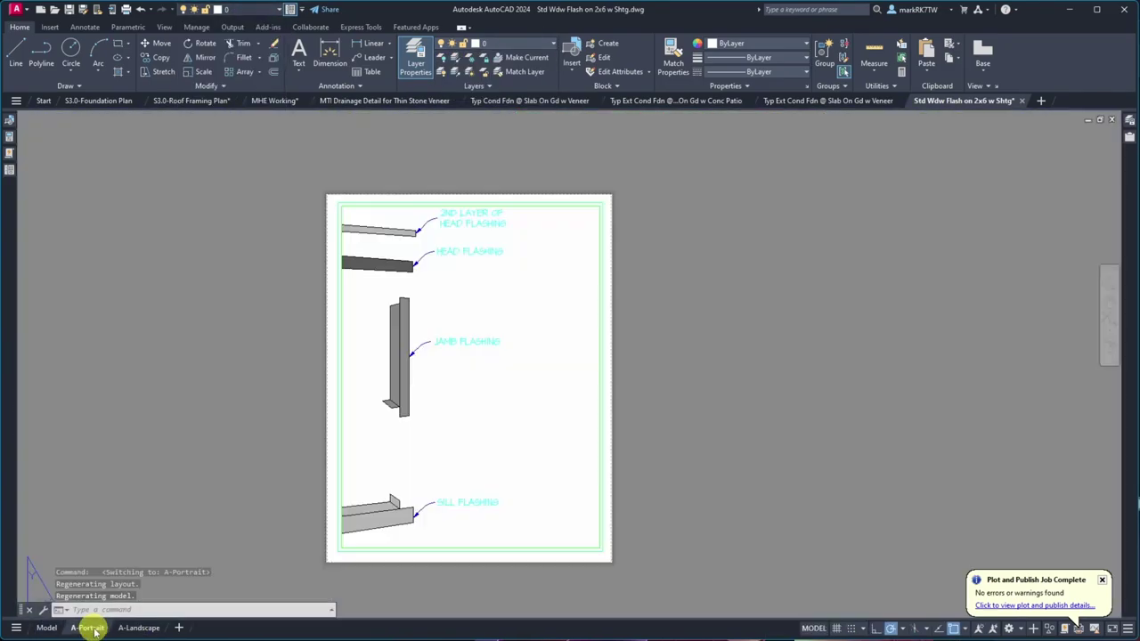
double_click(456, 387)
- Zoom-window the viewport onto the flashing detail and return to paper space
text(z)
key(Return)
click(397, 286)
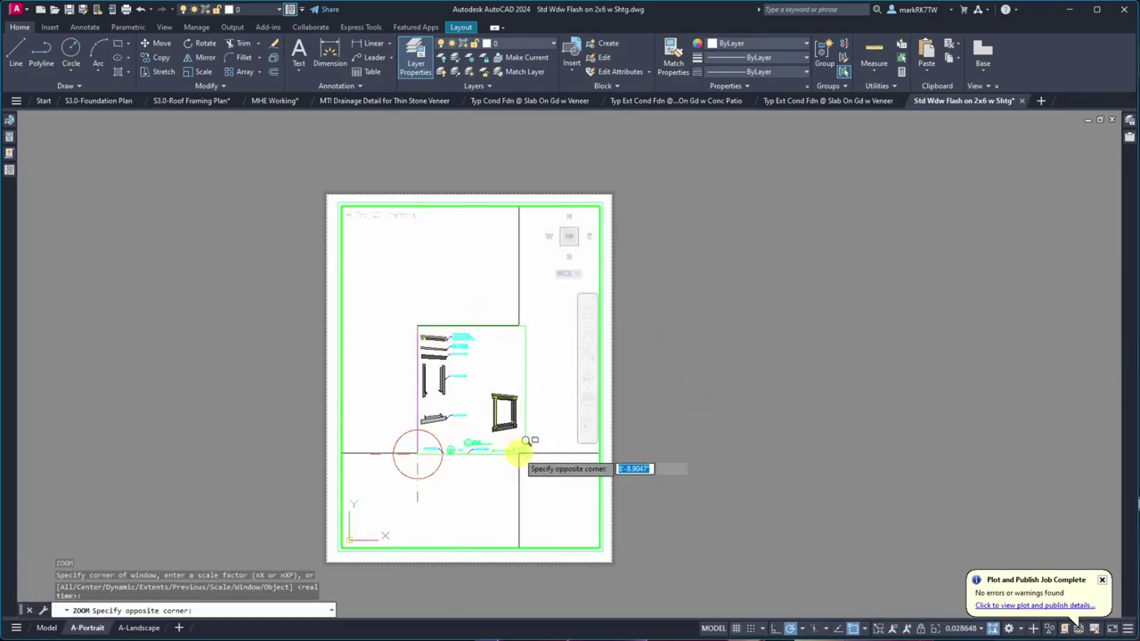
click(567, 499)
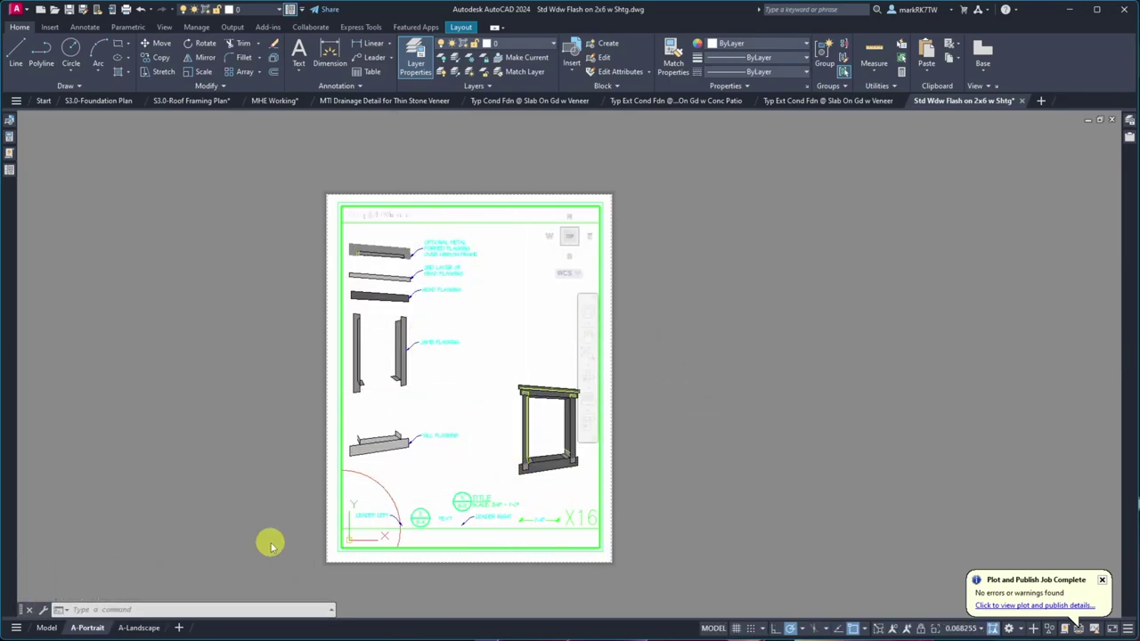
double_click(246, 160)
click(337, 215)
key(Escape)
- Save the drawing and preview the A-Portrait sheet plot
click(68, 9)
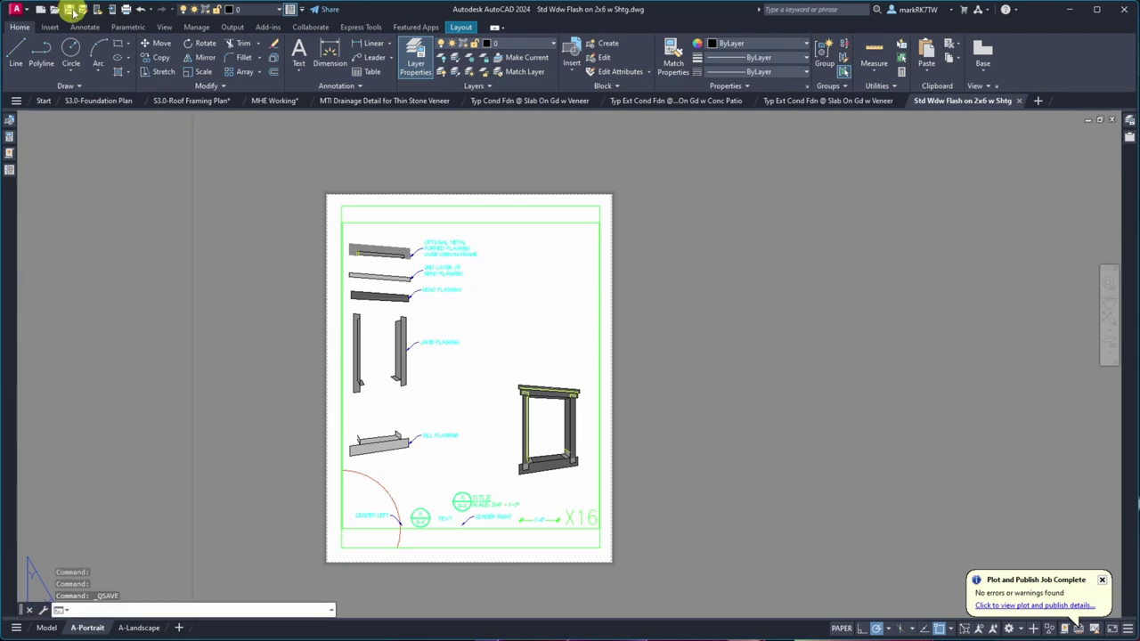
click(125, 9)
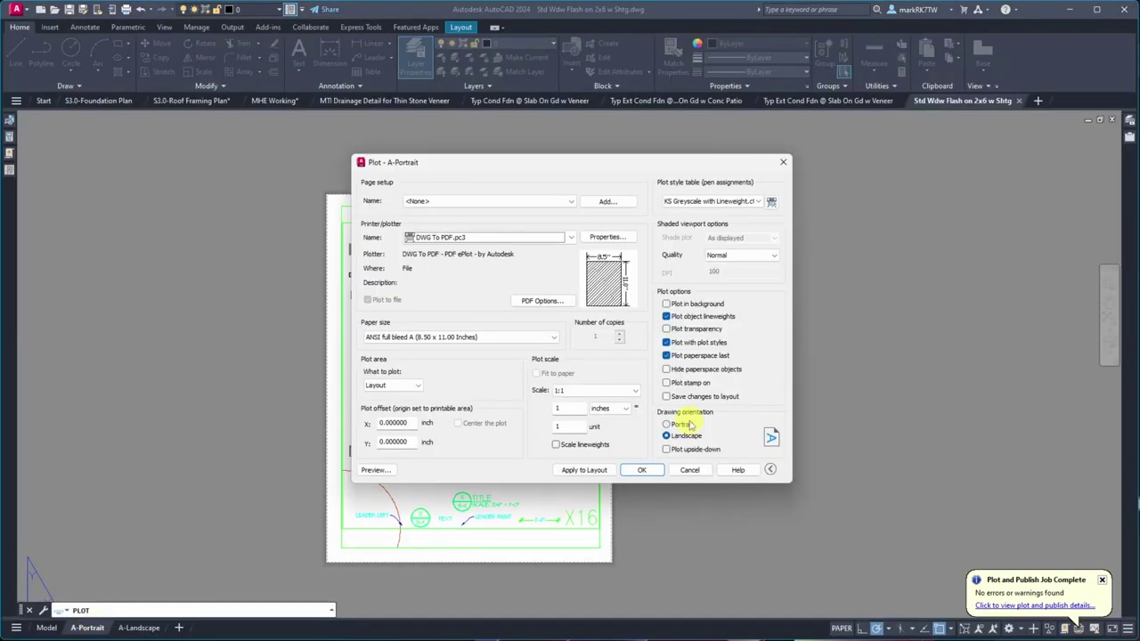
click(376, 469)
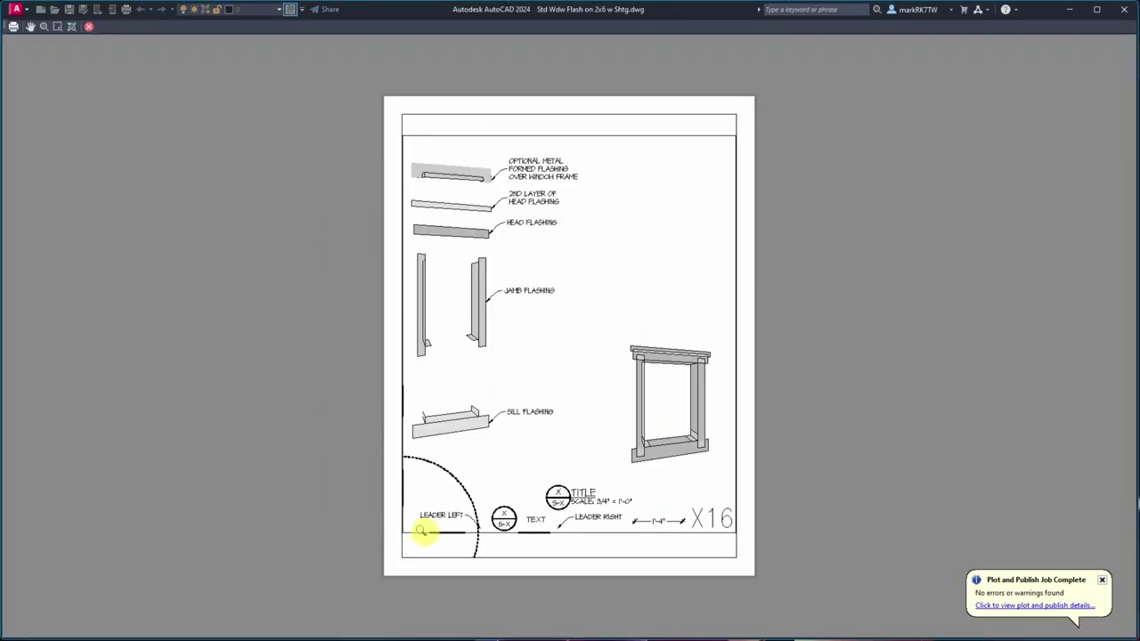
- Set the T-LAYOUT-AIDS layer to not plot
key(Escape)
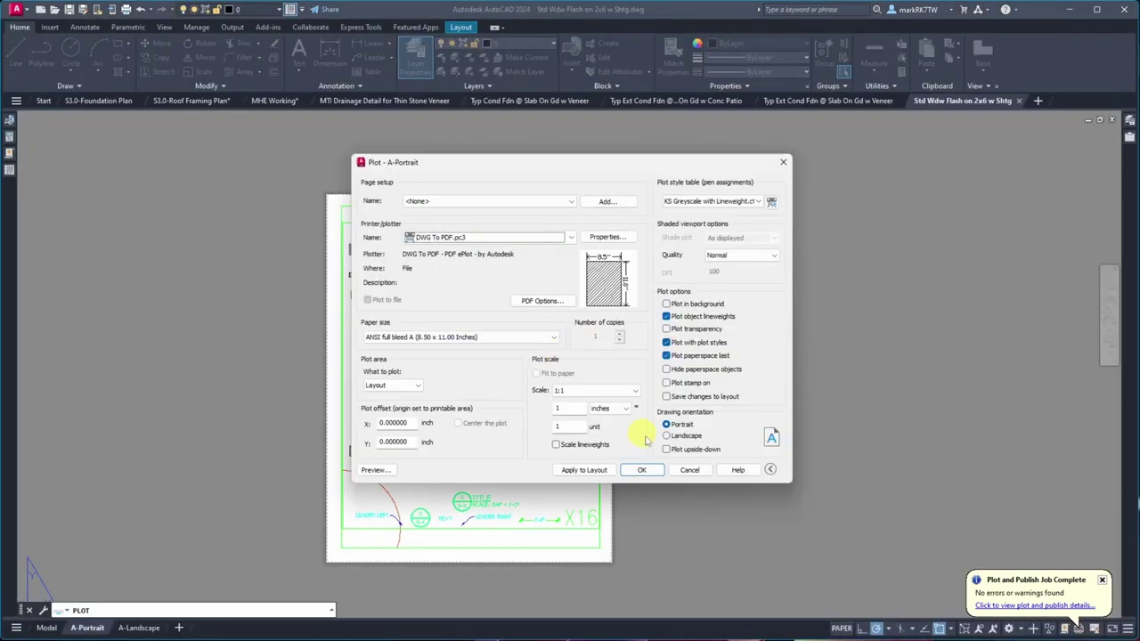
key(Escape)
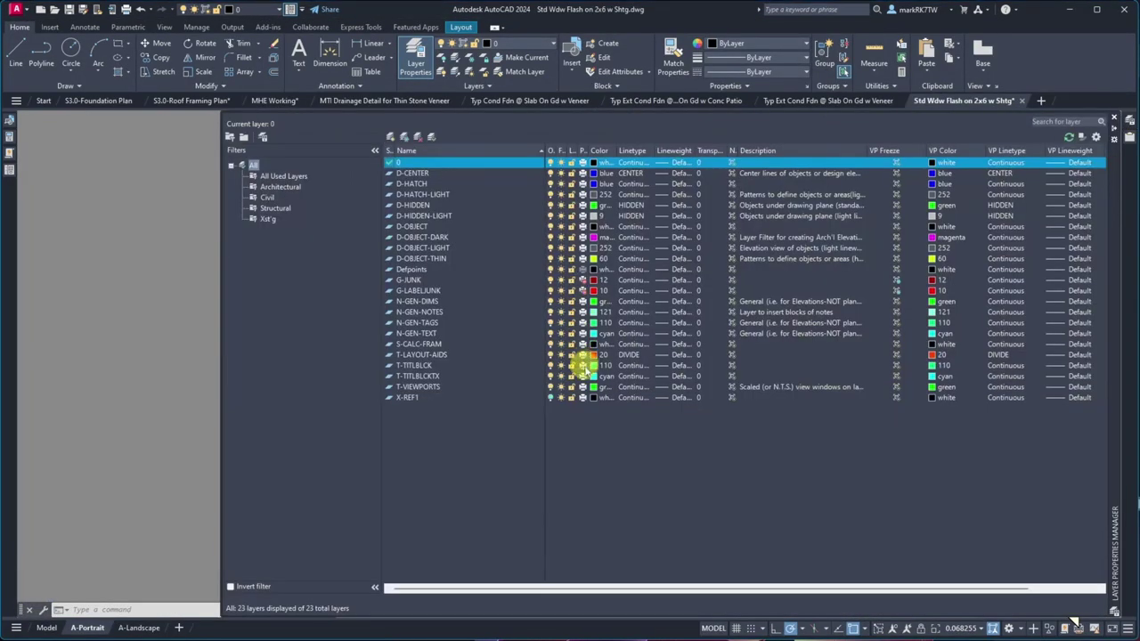
click(584, 388)
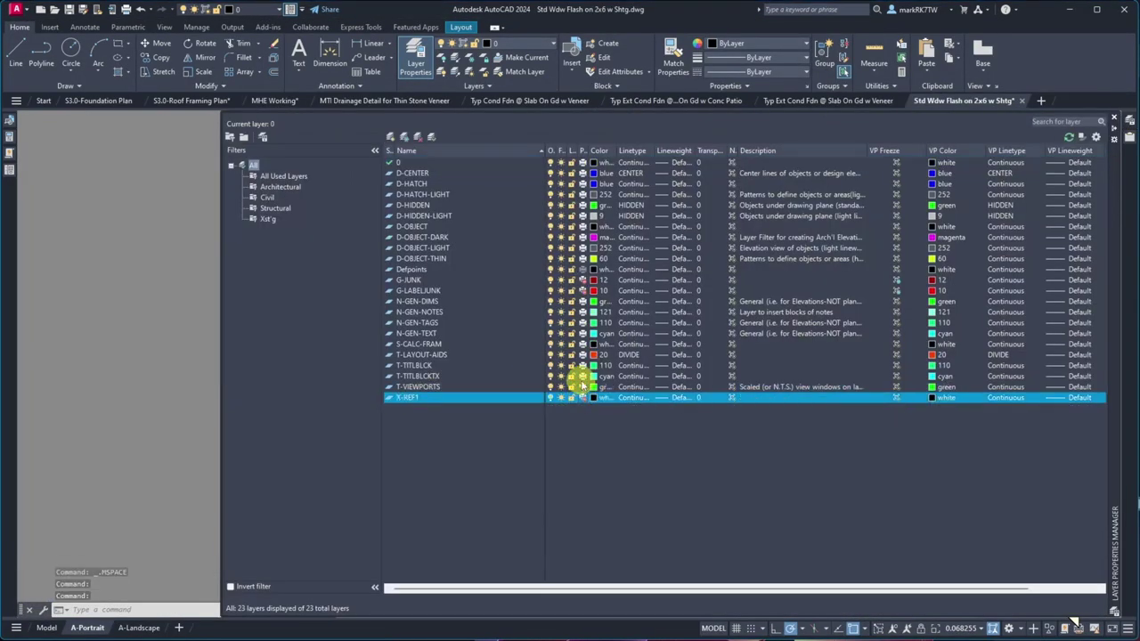
click(582, 355)
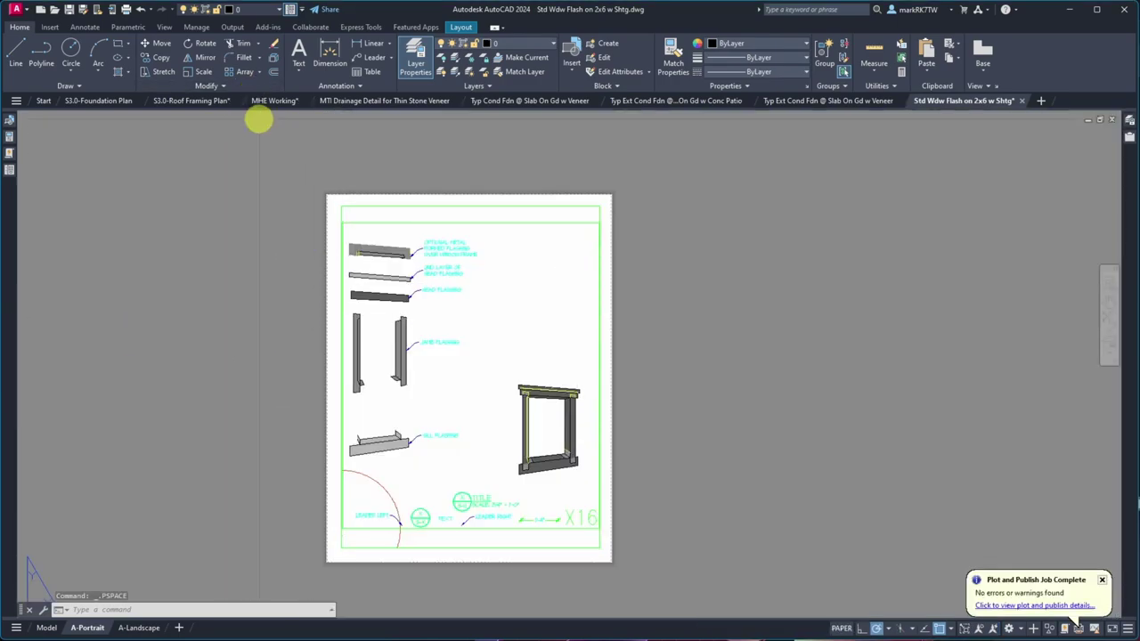
text(z)
key(Return)
- Zoom extents, preview the plot and save the PDF into the Fenestrations folder
text(e)
key(Return)
key(ctrl+p)
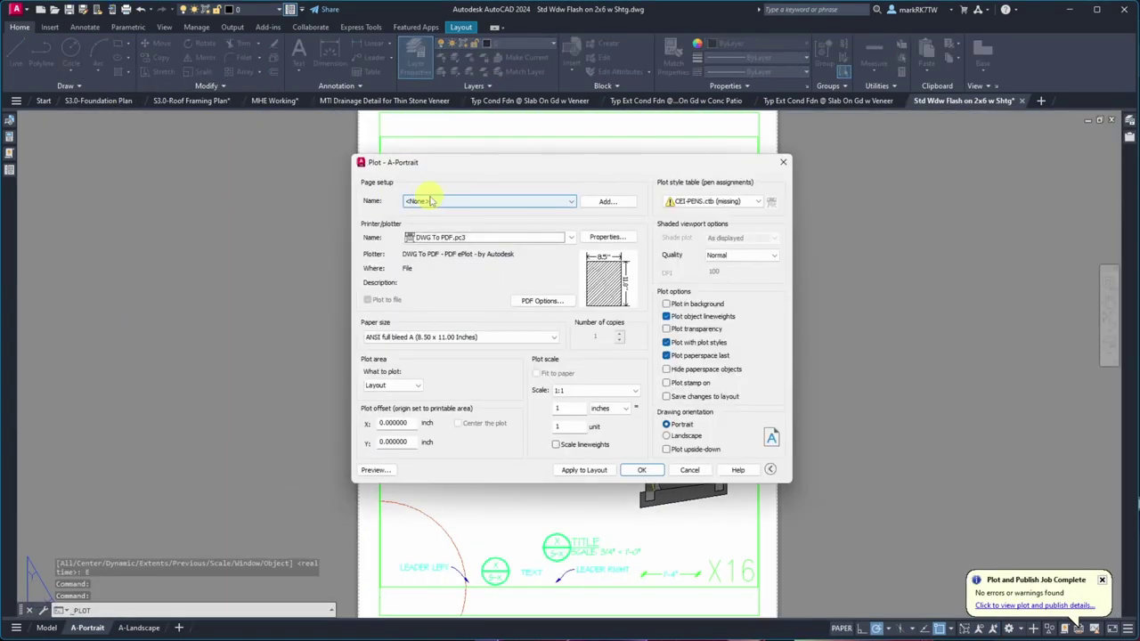
click(375, 469)
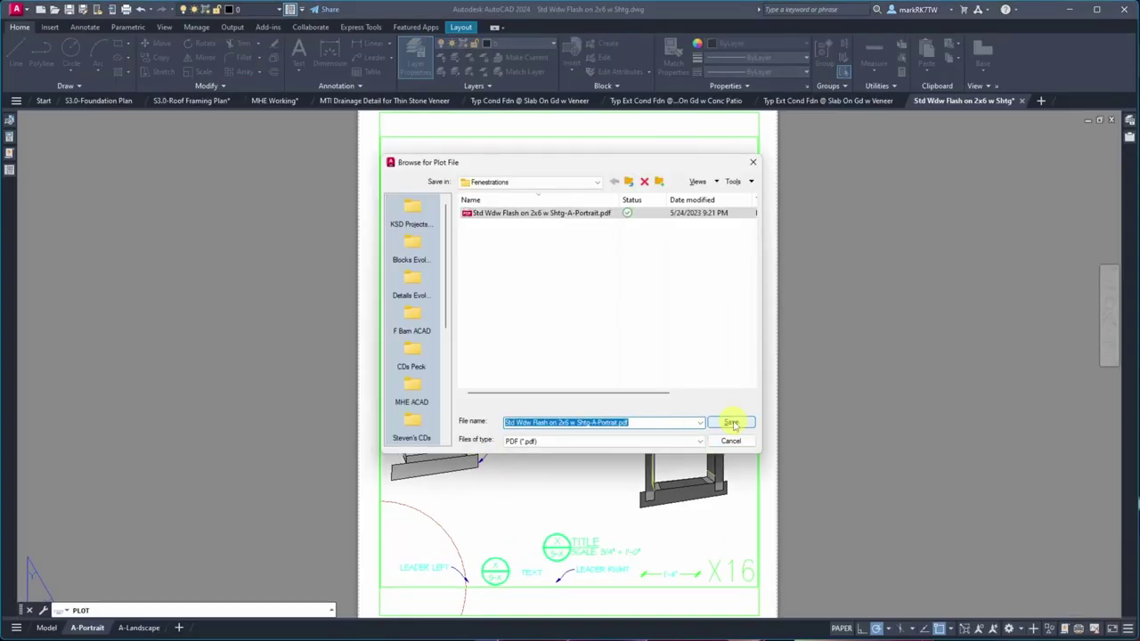
click(731, 423)
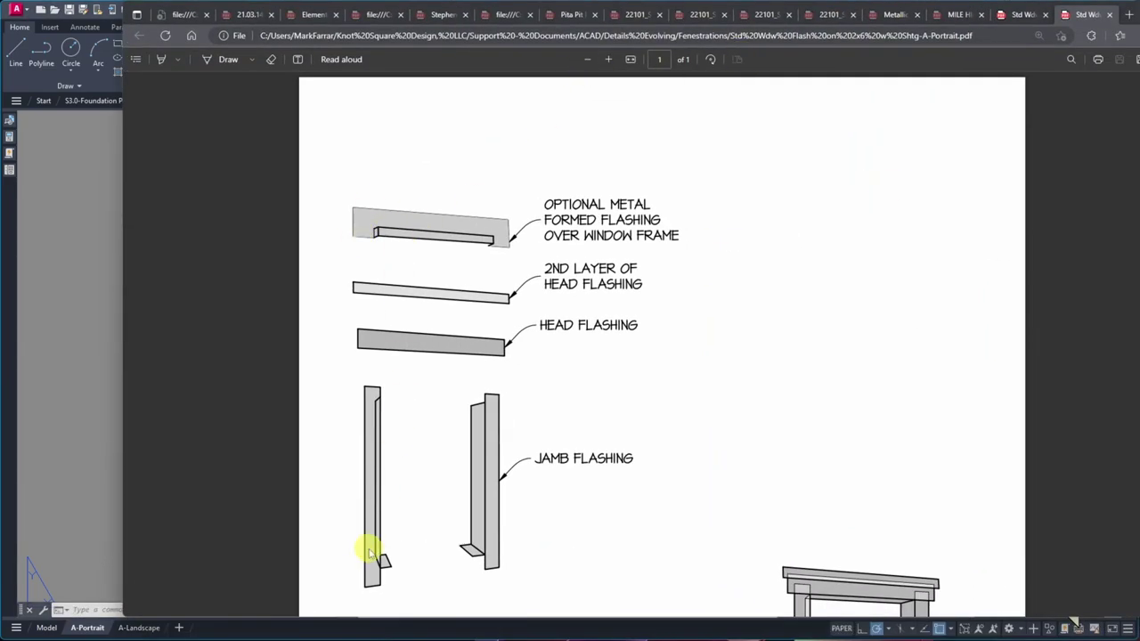
- Zoom the flashing detail PDF out to the whole page, then close Edge
ctrl+scroll(401, 485, up, 5)
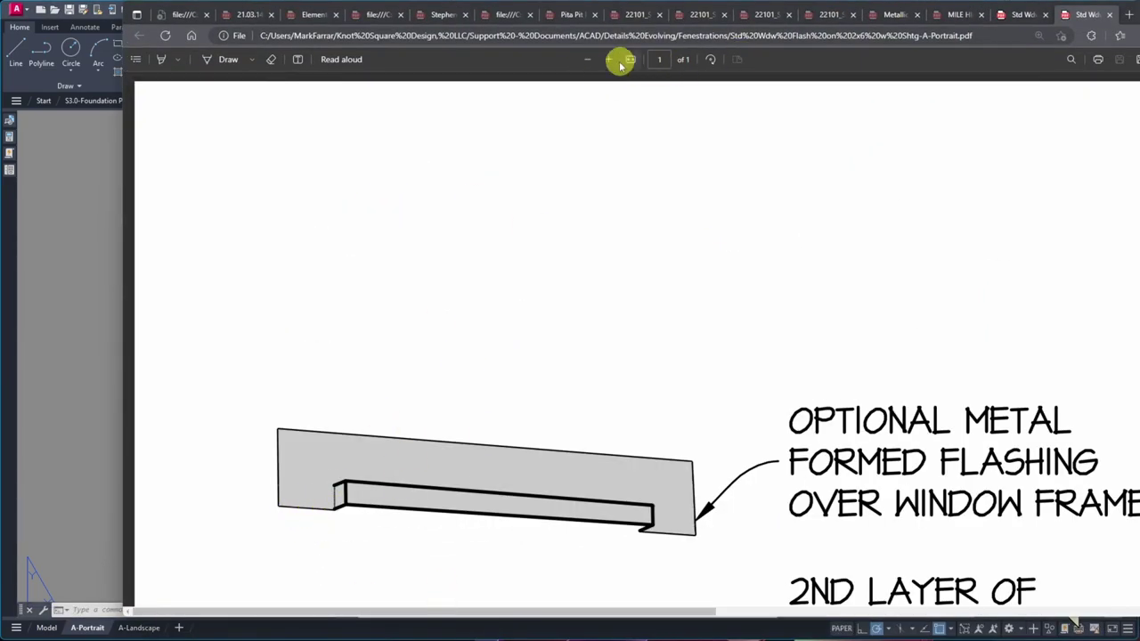
click(588, 59)
click(587, 59)
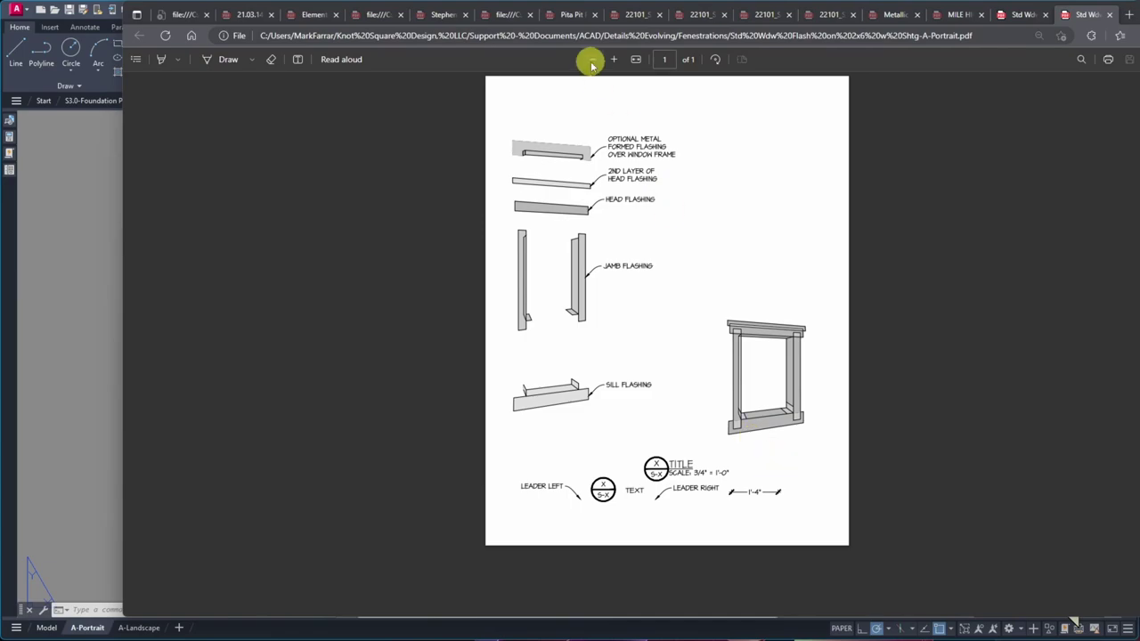
click(591, 60)
click(613, 59)
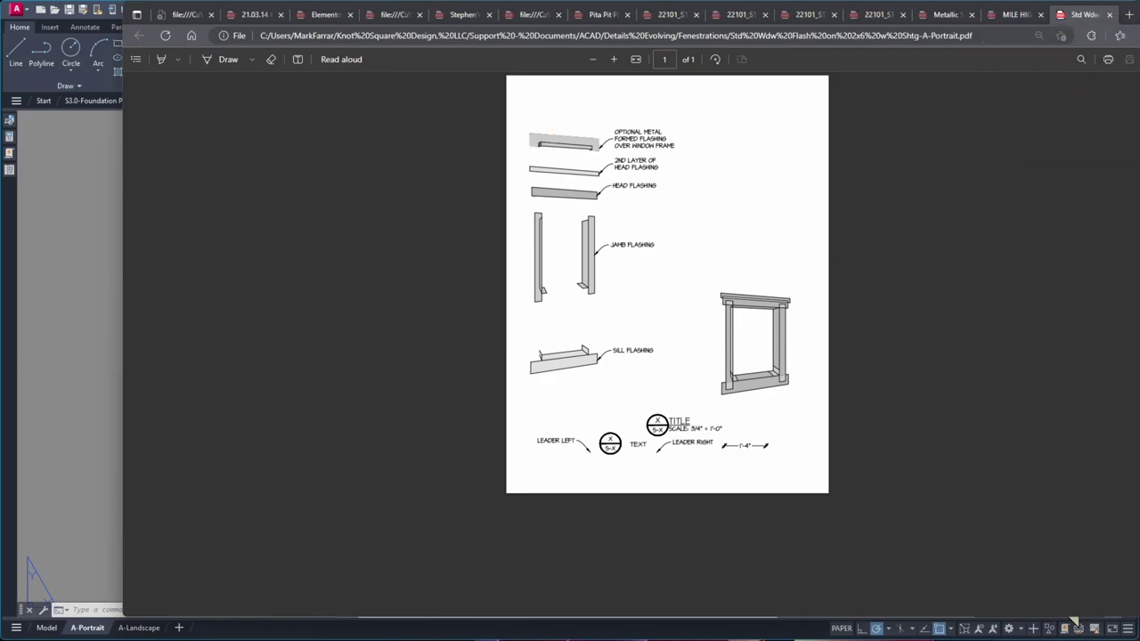
click(1136, 7)
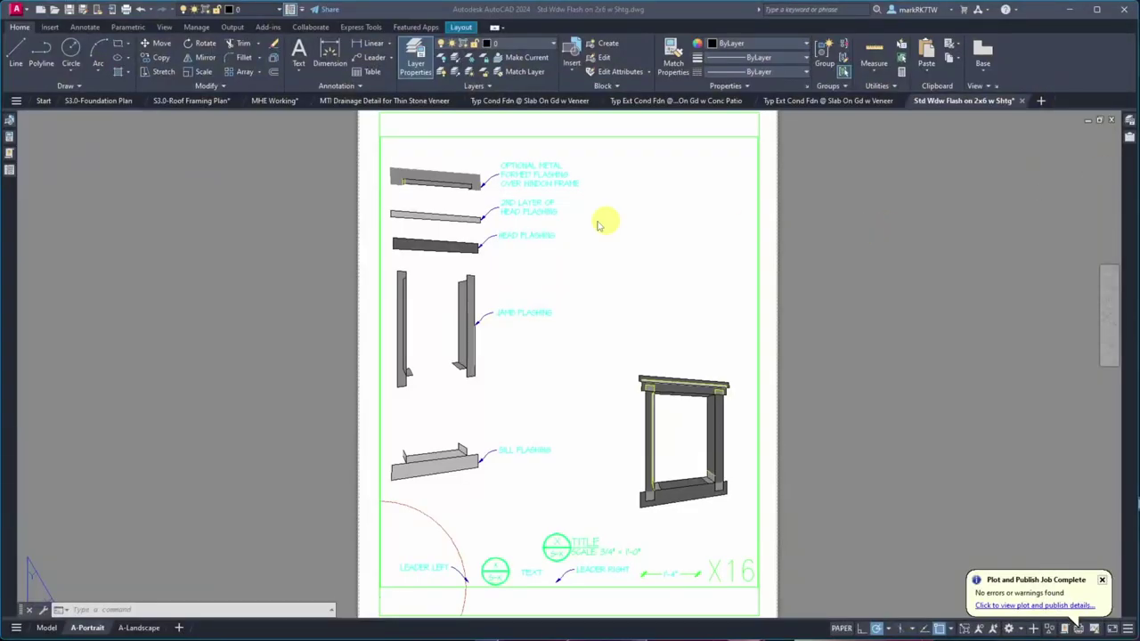
- In model space, select the flashing detail and thaw the D-OBJECT-LIGHT layer
click(46, 626)
click(545, 144)
click(249, 9)
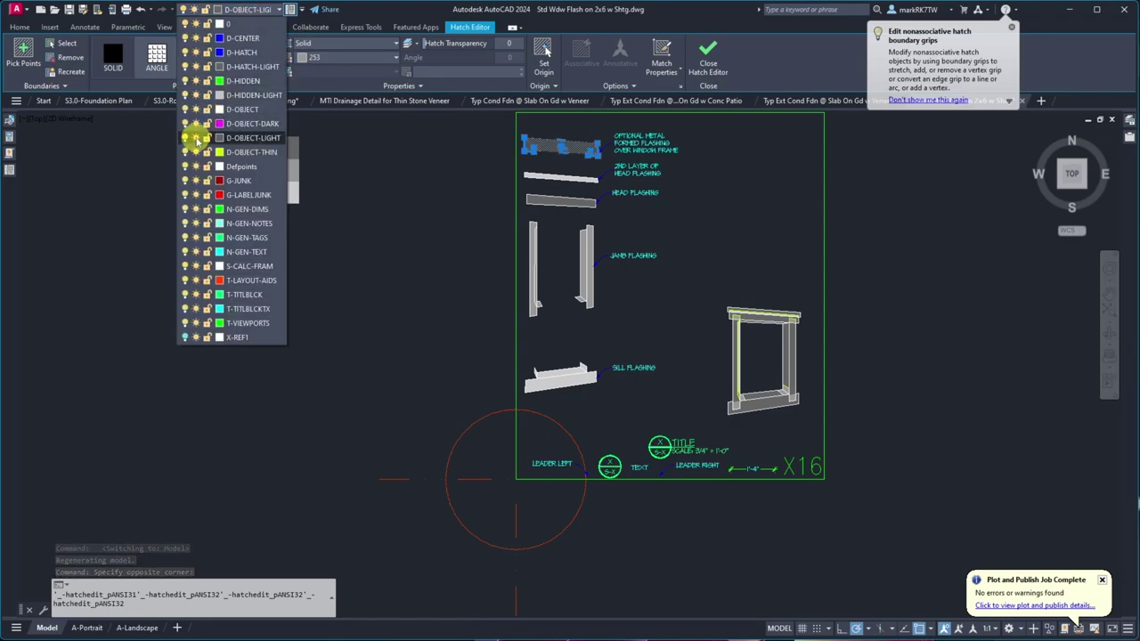
click(514, 128)
click(804, 422)
click(210, 86)
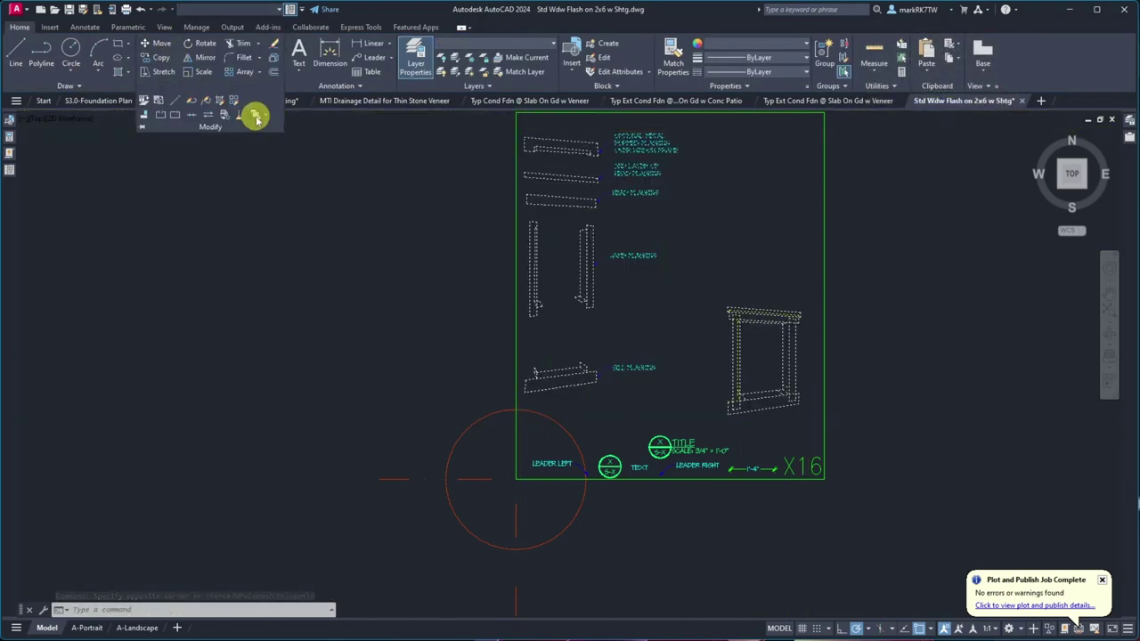
click(255, 118)
click(232, 8)
click(195, 138)
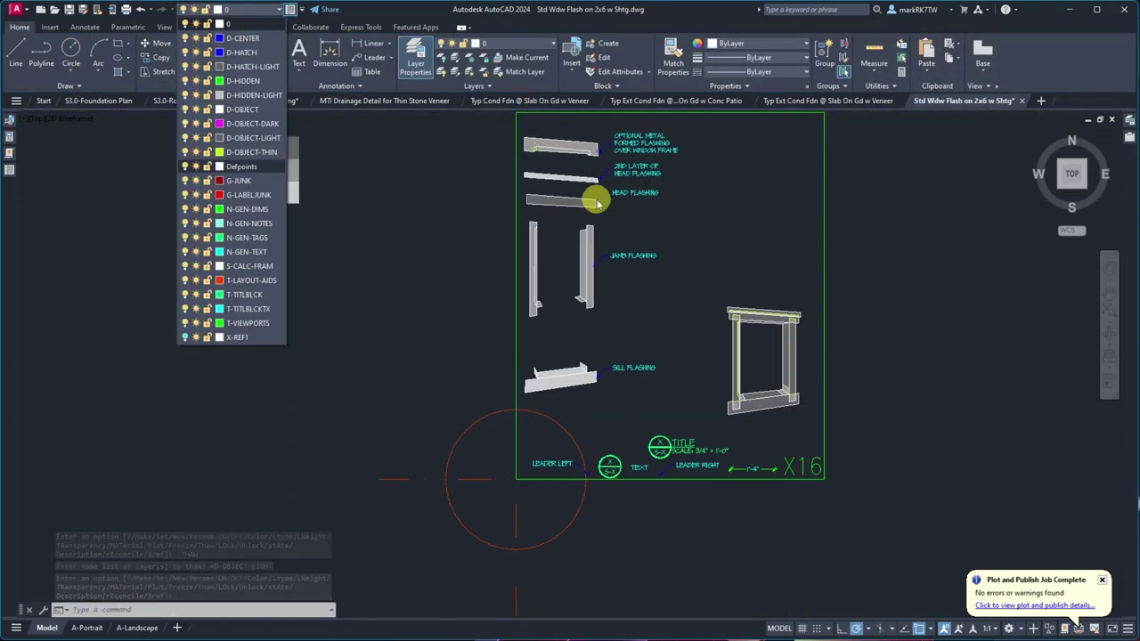
- Plot the A-Portrait sheet to PDF again from the plot preview
click(87, 627)
click(126, 9)
key(Escape)
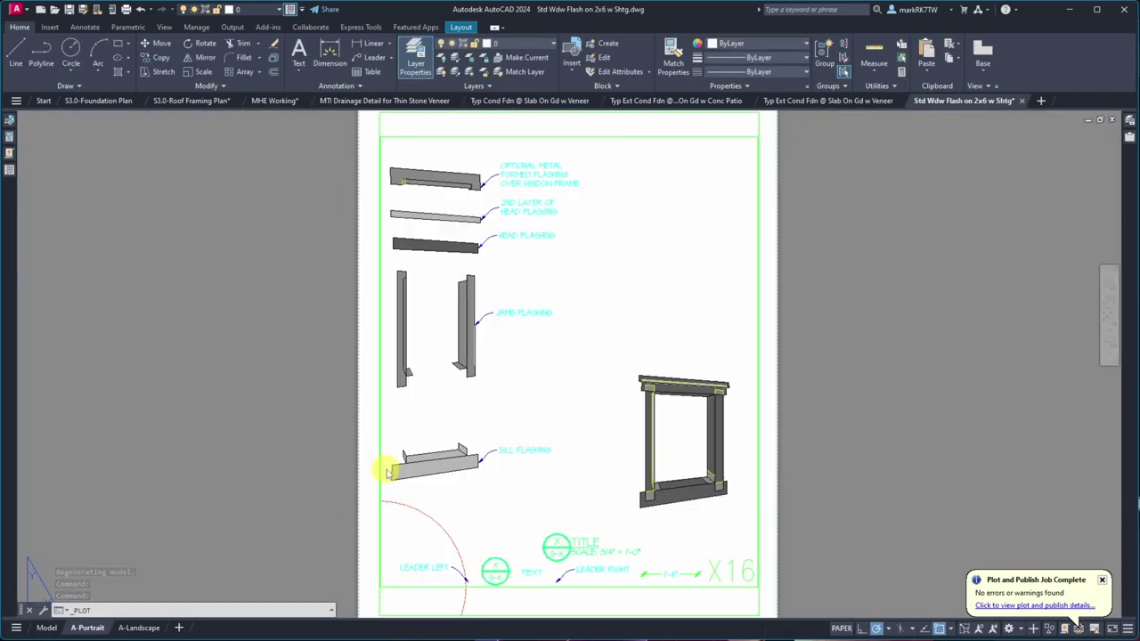
right_click(491, 236)
click(525, 262)
key(Return)
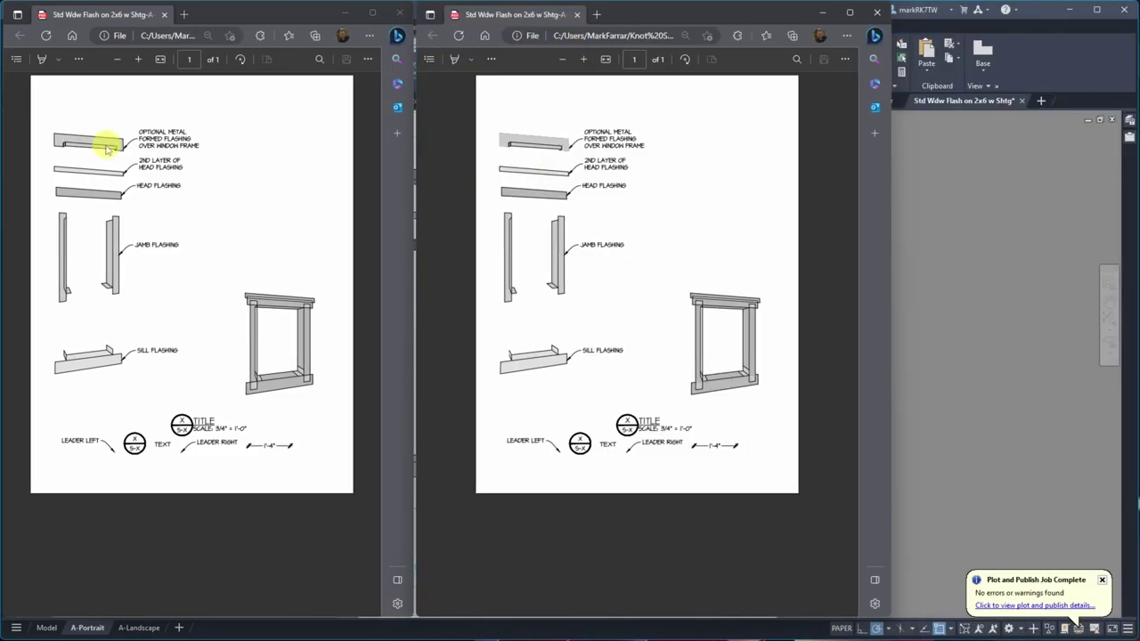
- Close both Edge PDF windows and switch to the OneNote notebook
click(878, 14)
click(399, 13)
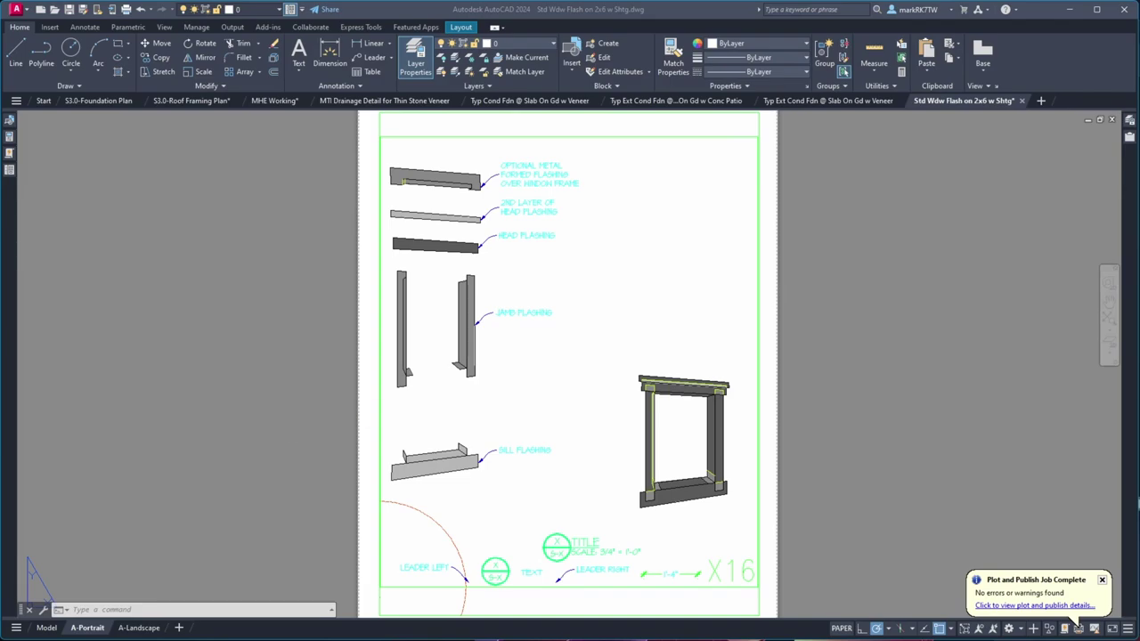
click(781, 630)
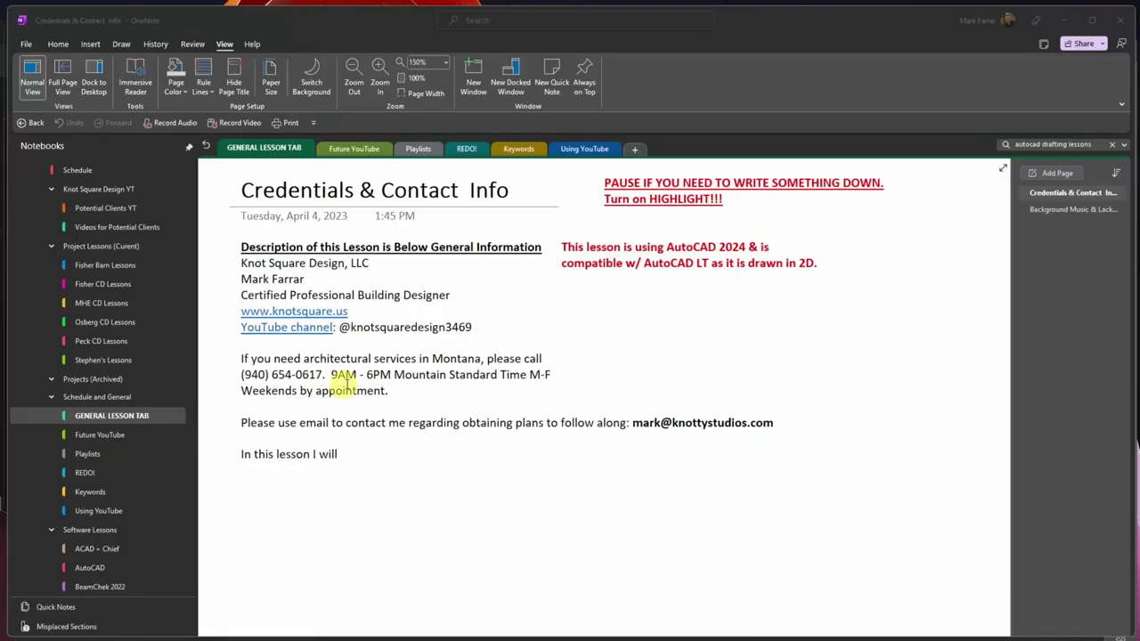
- Add a section named Std Dets under the Project Lessons group
drag(189, 385, 198, 351)
click(86, 389)
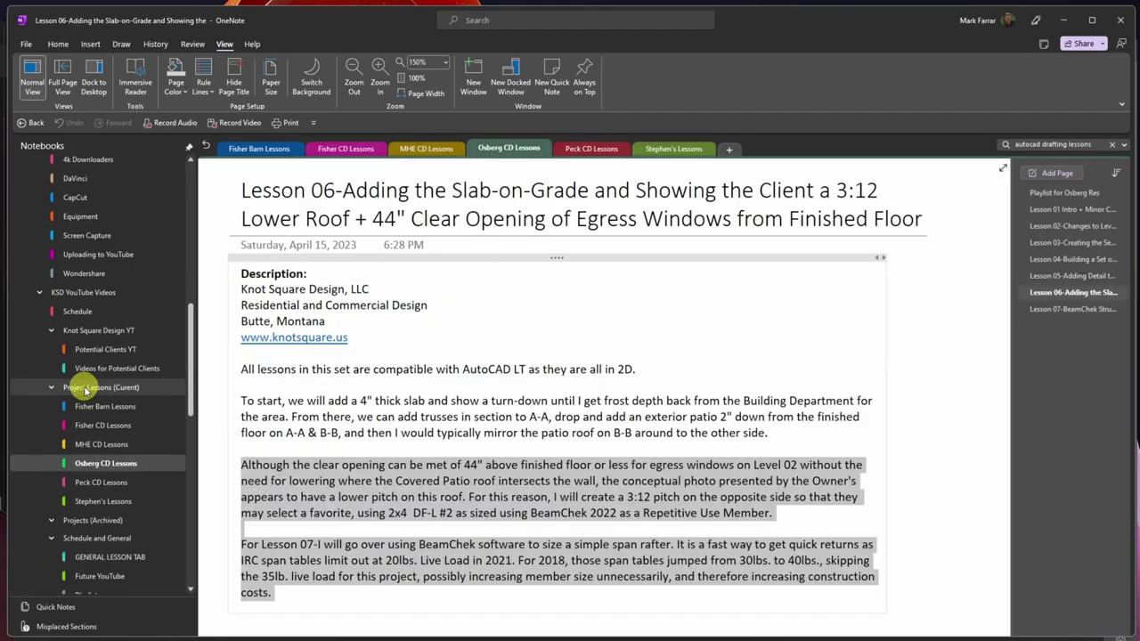
click(725, 149)
text(Std Det)
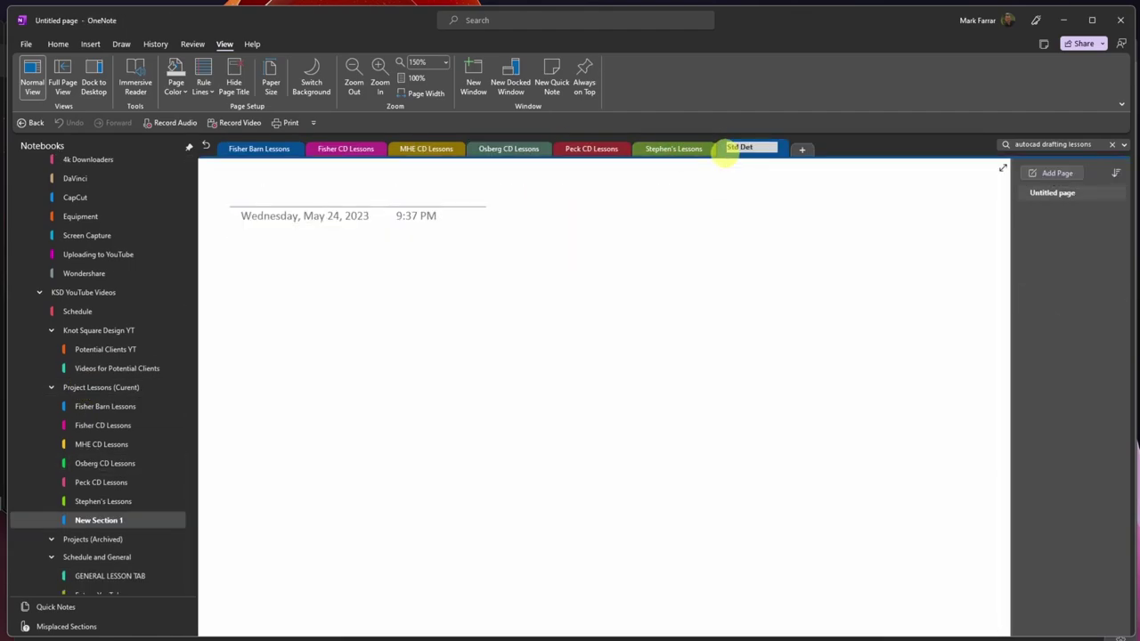
text(s)
key(Return)
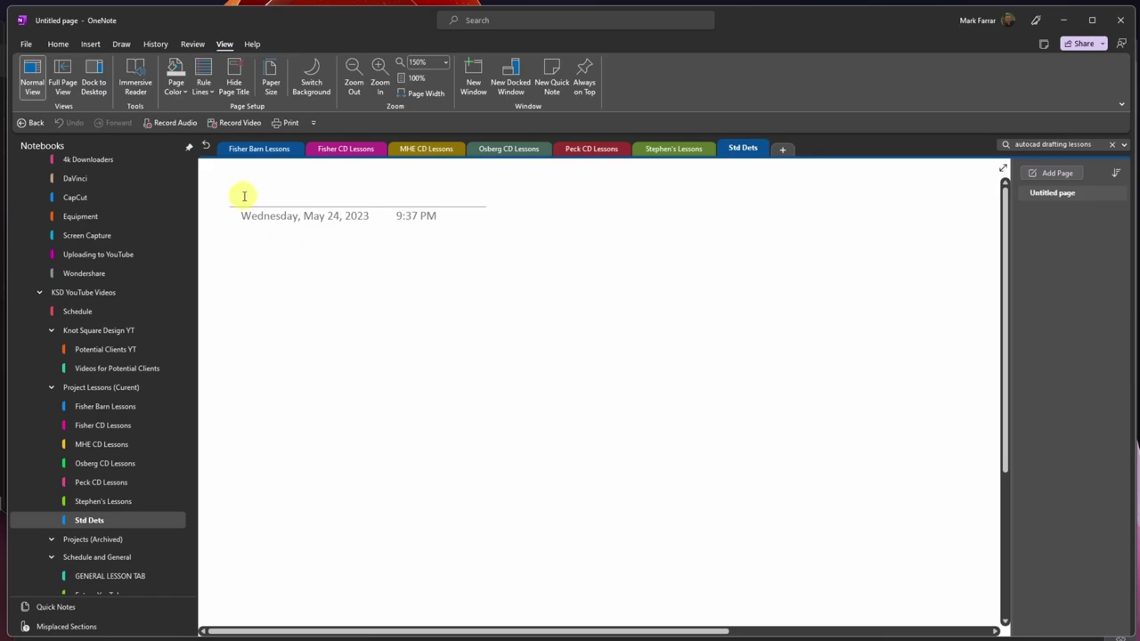
- Title the new page 'Std Wdw Flash on 2x6 w Shtg'
text(Standard)
click(1068, 189)
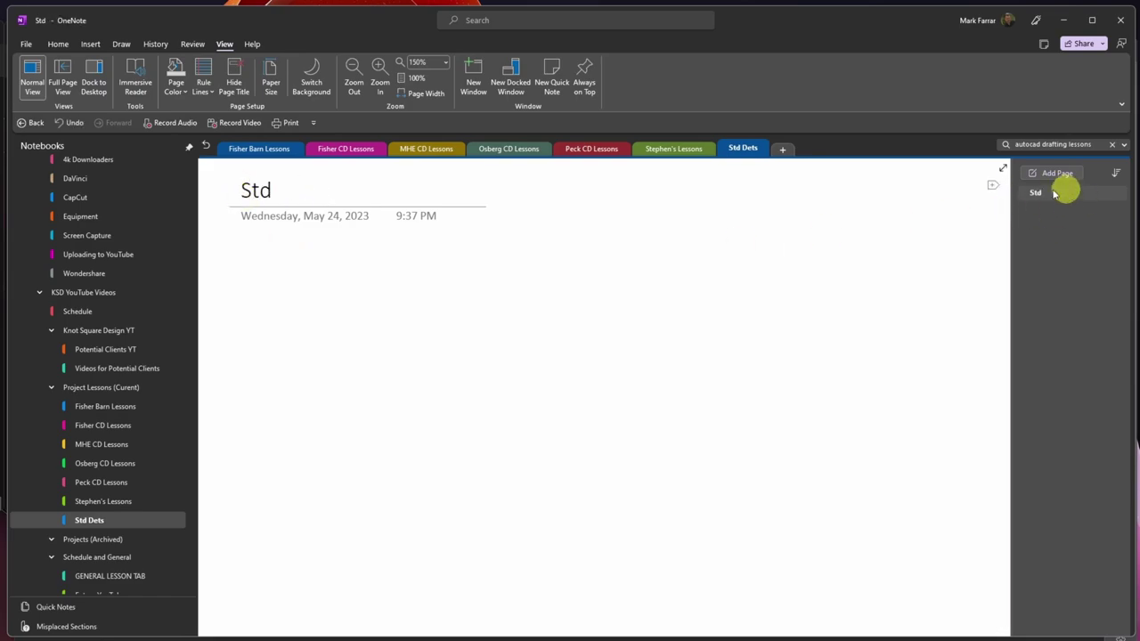
text(Wdw Flash)
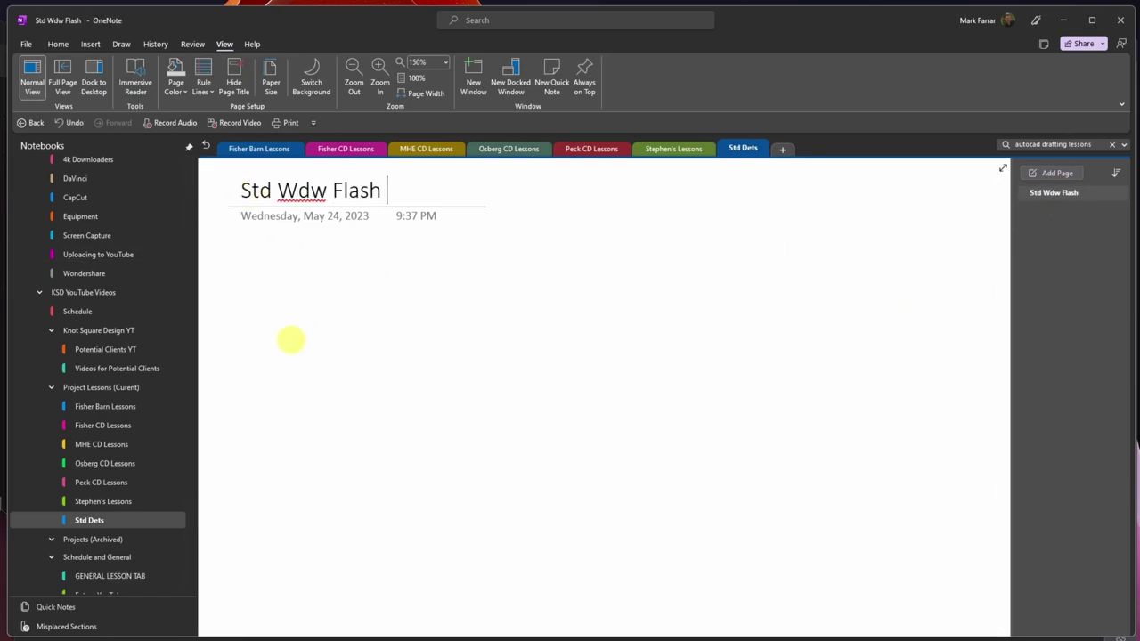
text( on 2x6 w Shtg)
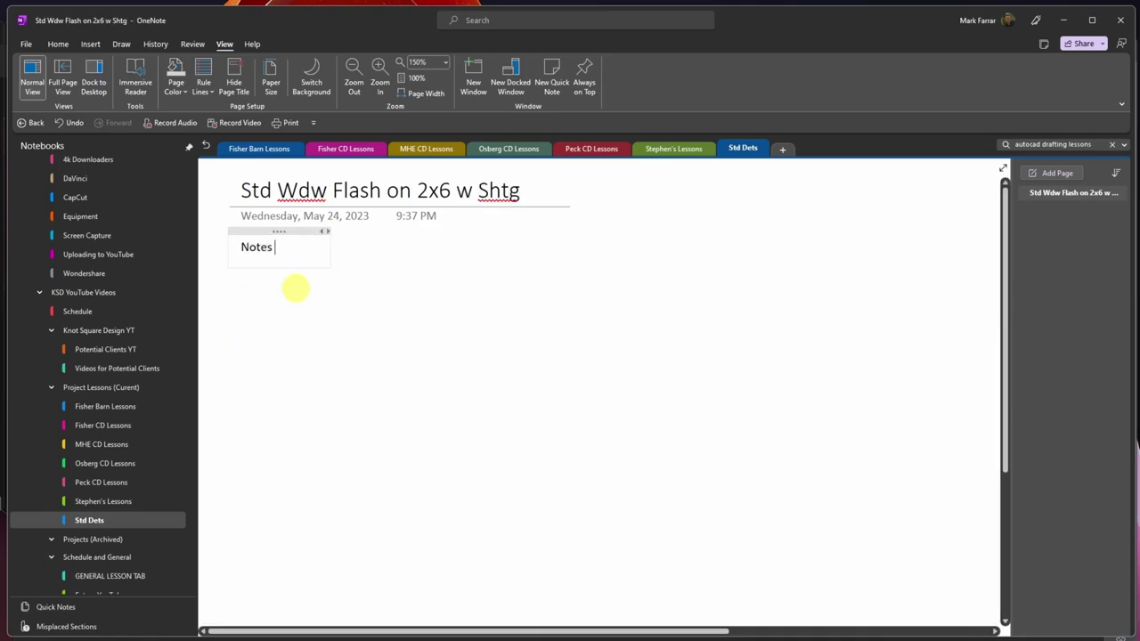
text(ot)
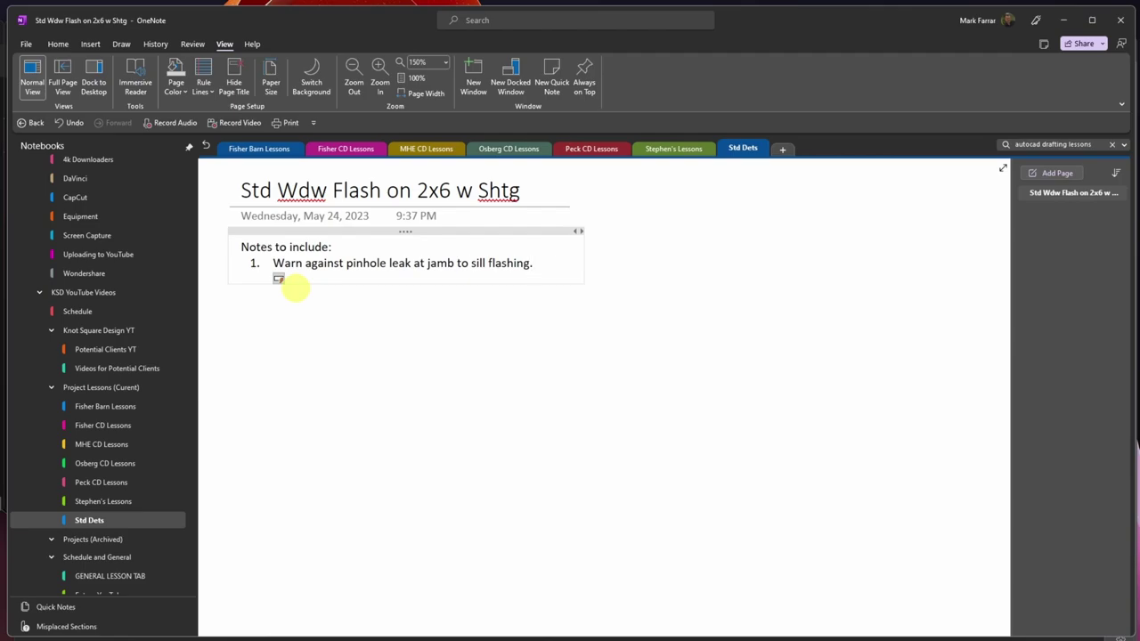
- Write note 2 ending 'within the vicinity of the opening.' and begin note 3 'Recommend metal formed'
key(Return)
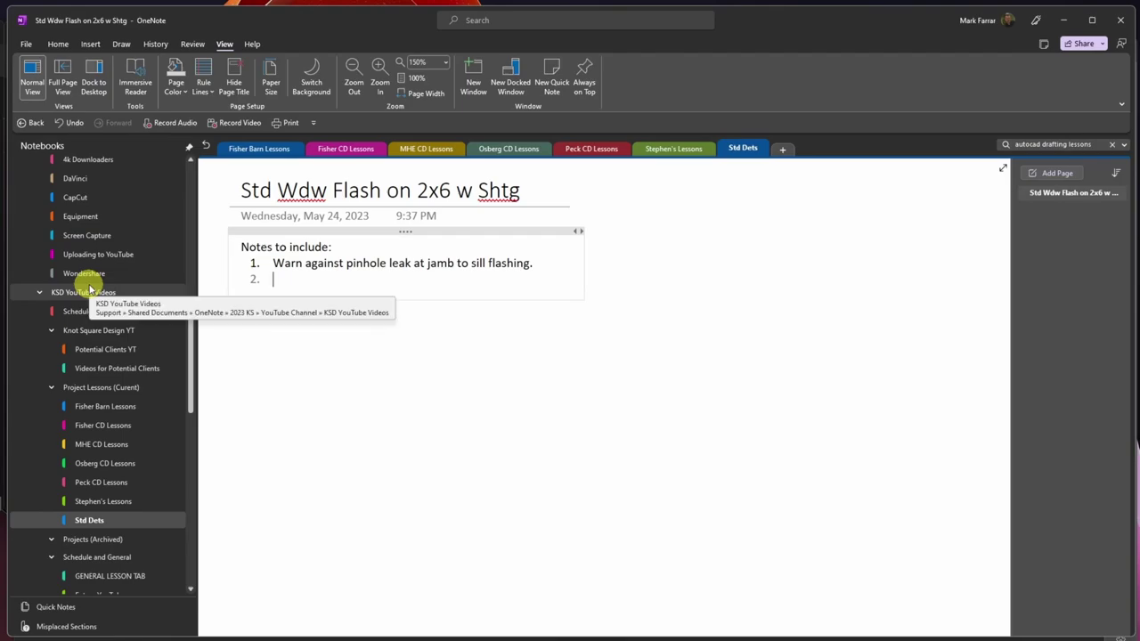
mouse_move(815, 32)
mouse_down()
mouse_move(419, 12)
mouse_move(0, 17)
mouse_up()
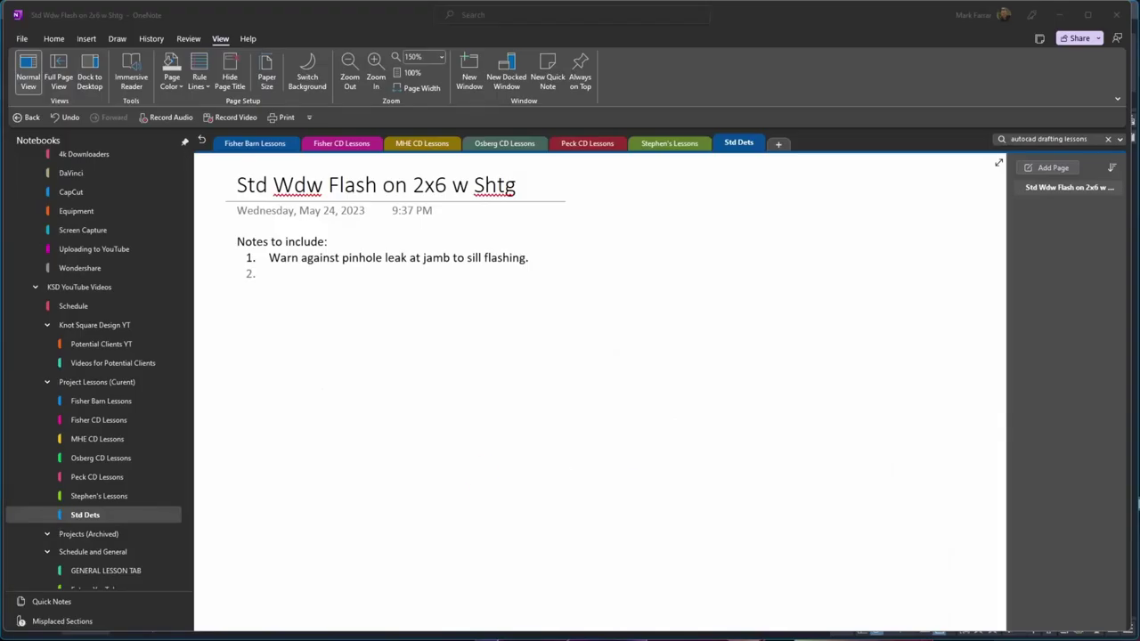
click(270, 275)
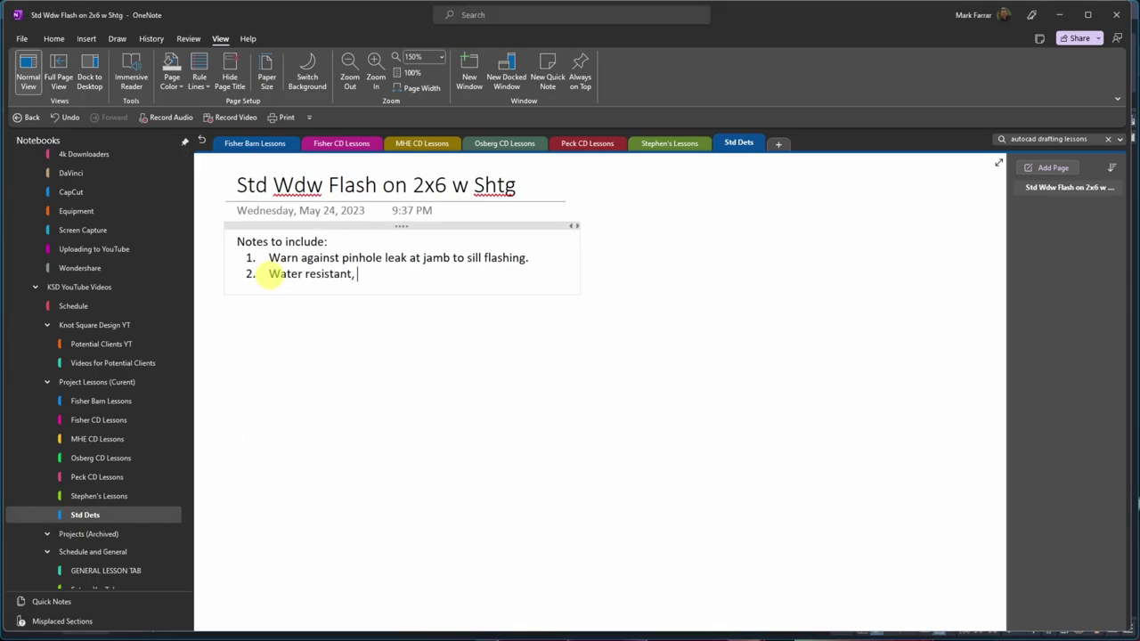
text(over )
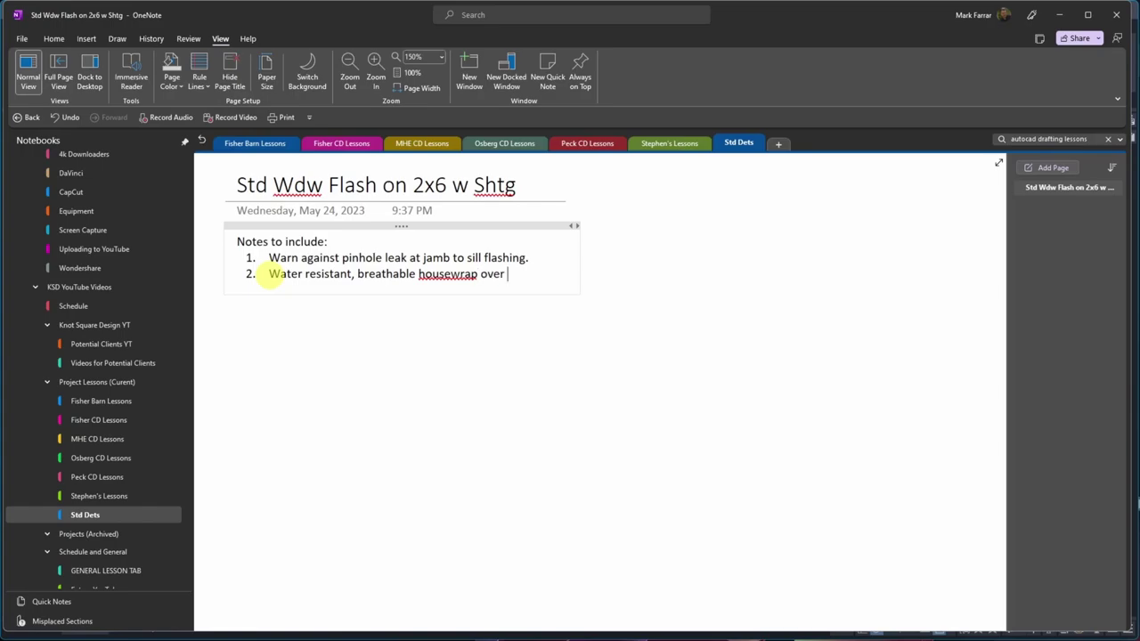
text(entire fenestration opening without seems within the area of the)
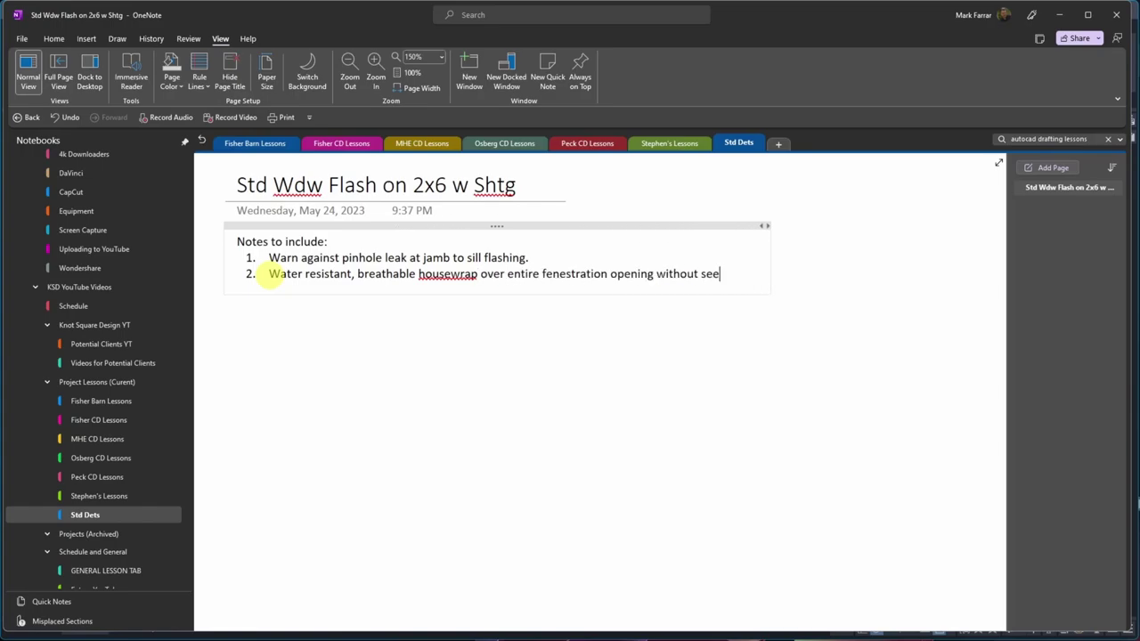
key(ctrl+BackSpace)
key(ctrl+BackSpace)
key(ctrl+BackSpace)
text(vicinity of the opening.)
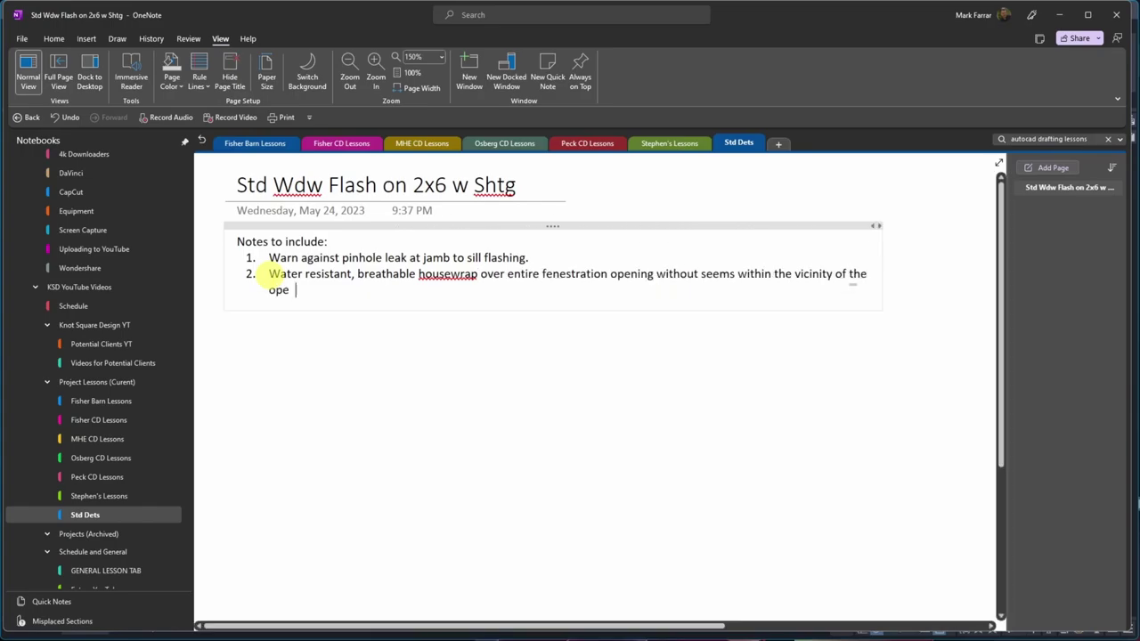
right_click(427, 276)
click(428, 293)
key(Return)
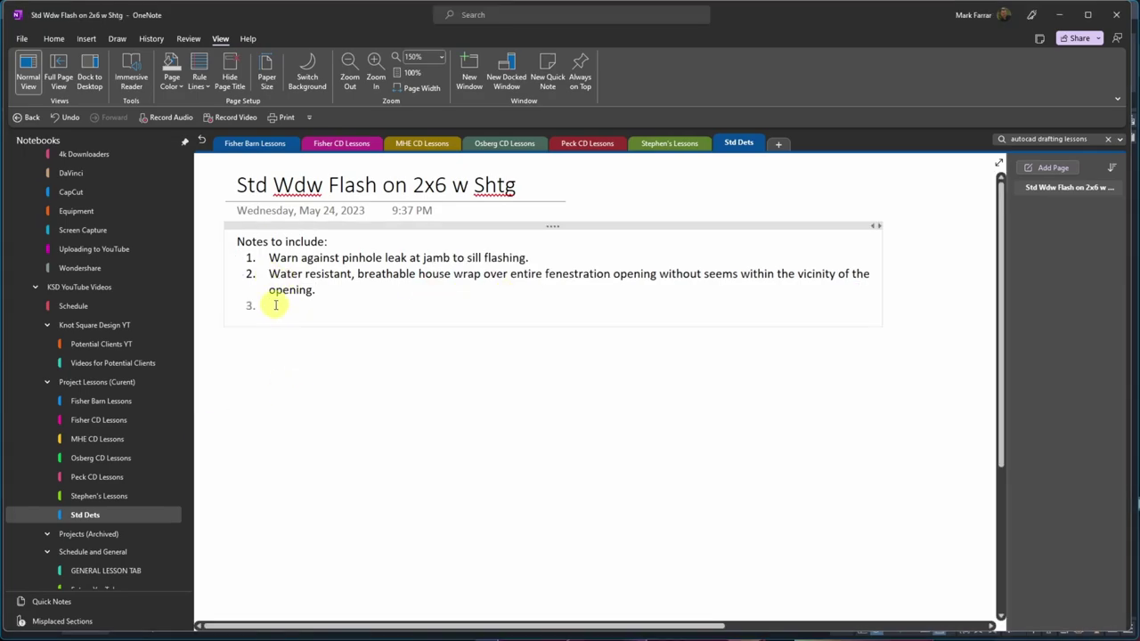
text(Recommend metal formed)
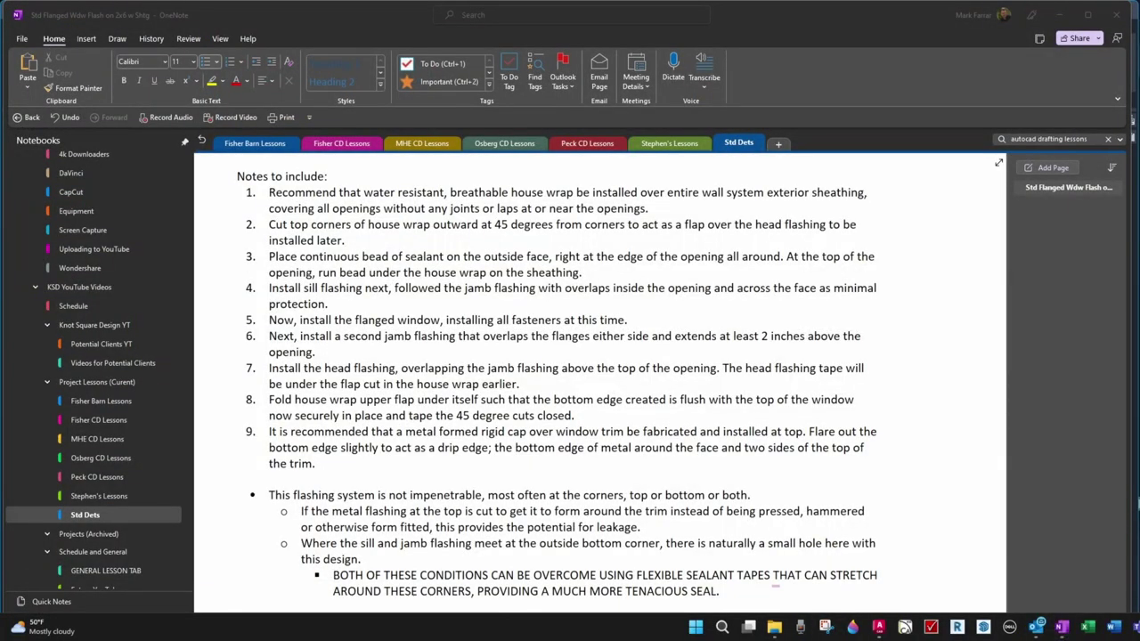
- Paste the copied Installation steps notes into the MText block along the top of the frame
click(905, 627)
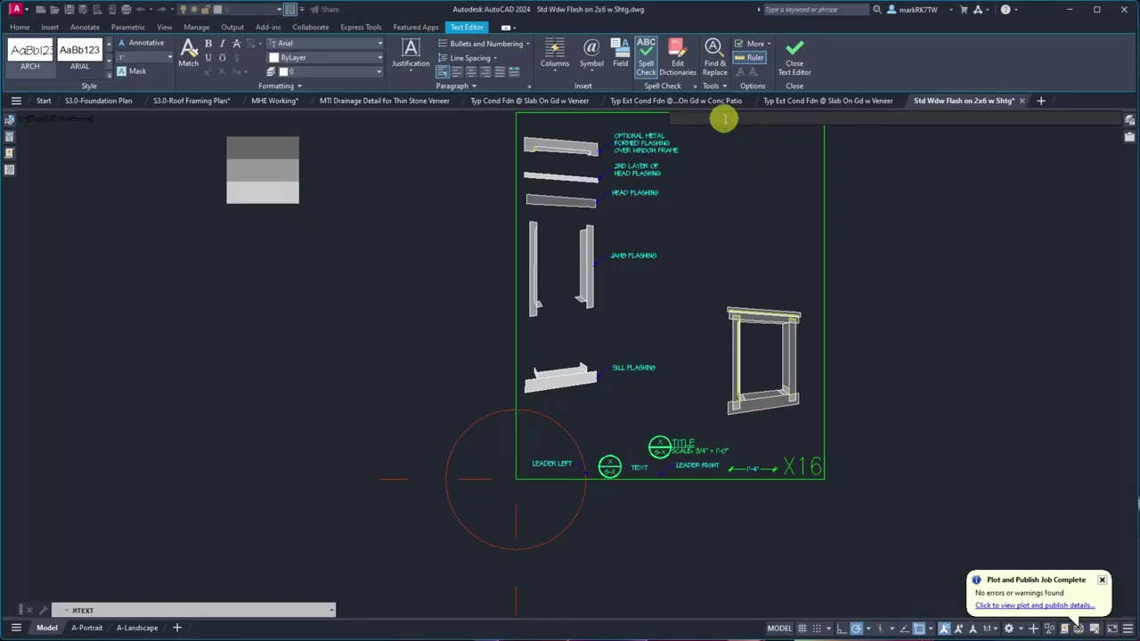
key(ctrl+v)
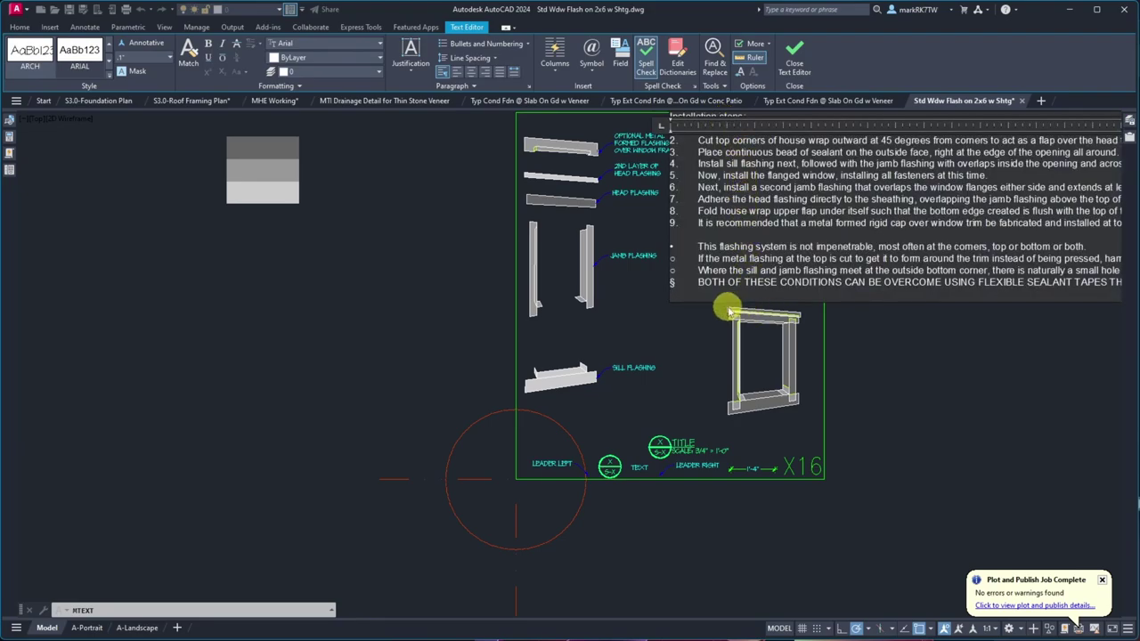
click(872, 359)
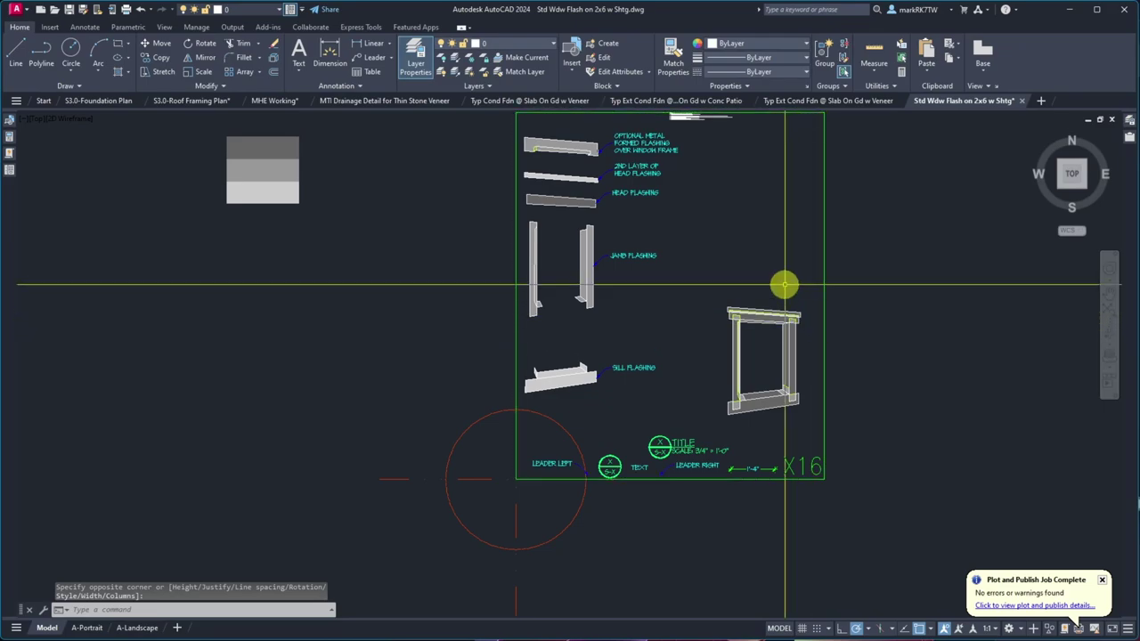
scroll(783, 285, down, 2)
scroll(723, 211, up, 7)
scroll(703, 178, down, 4)
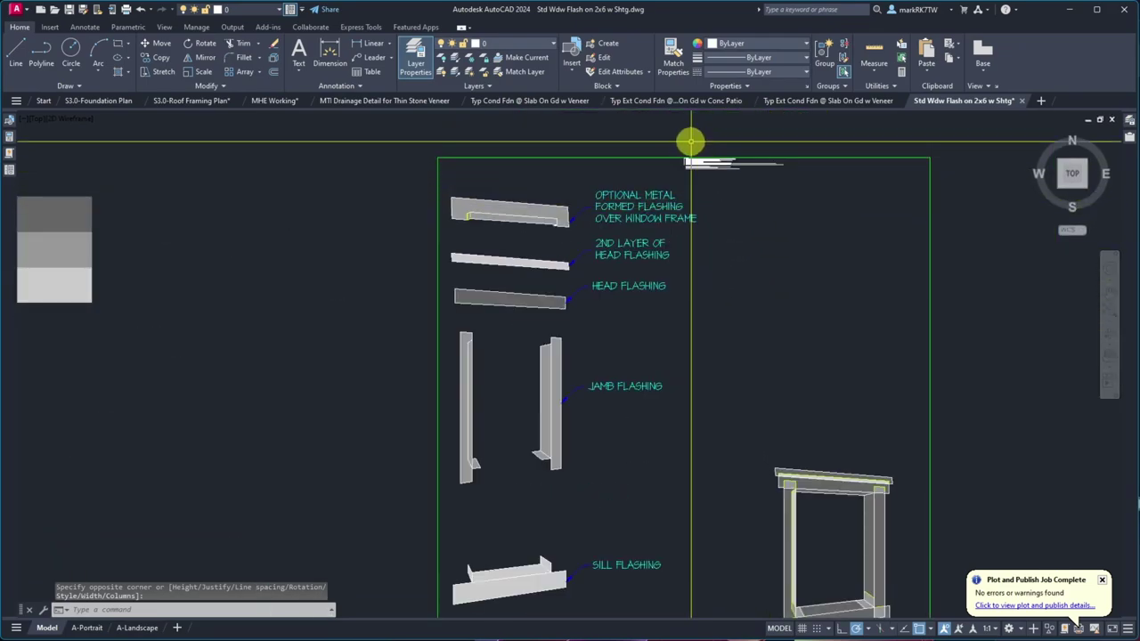
scroll(690, 140, up, 4)
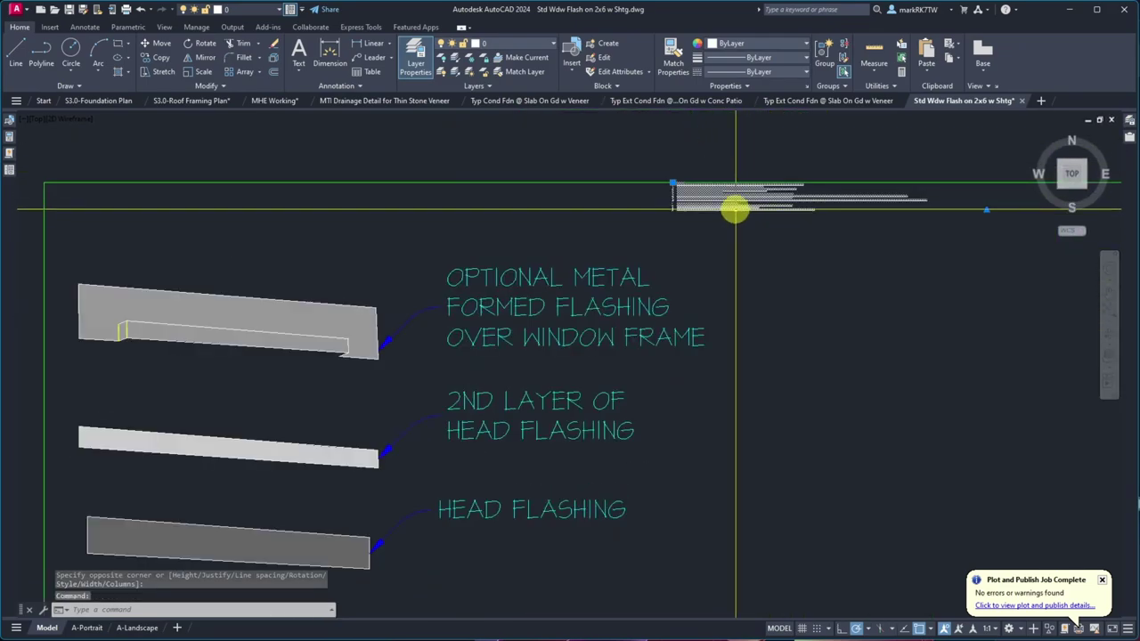
key(Escape)
scroll(672, 176, up, 6)
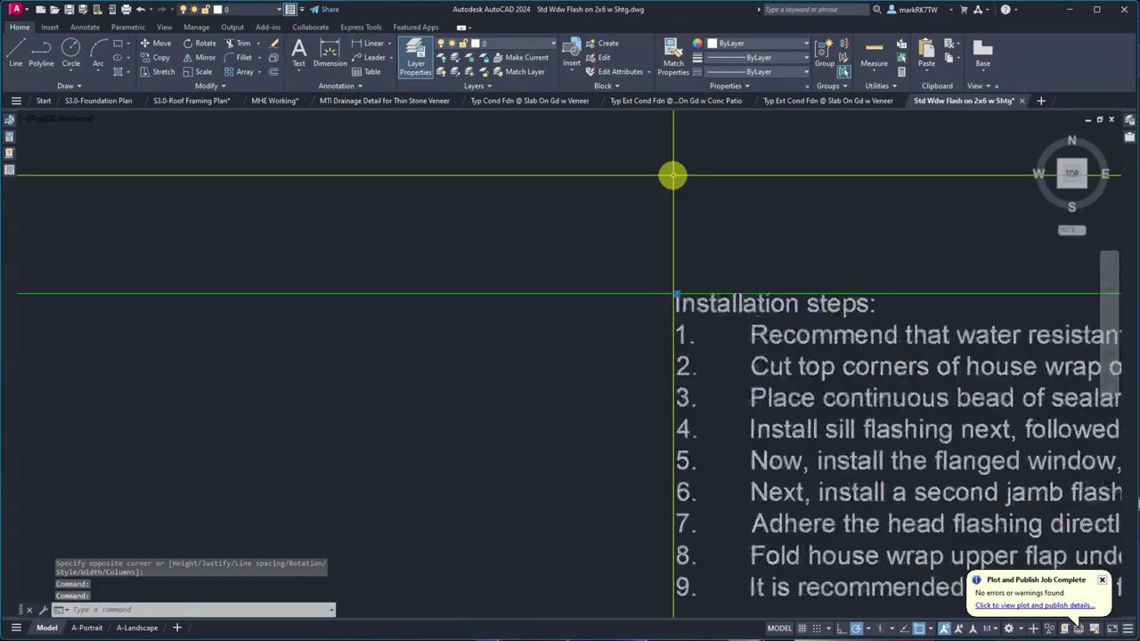
scroll(663, 228, down, 5)
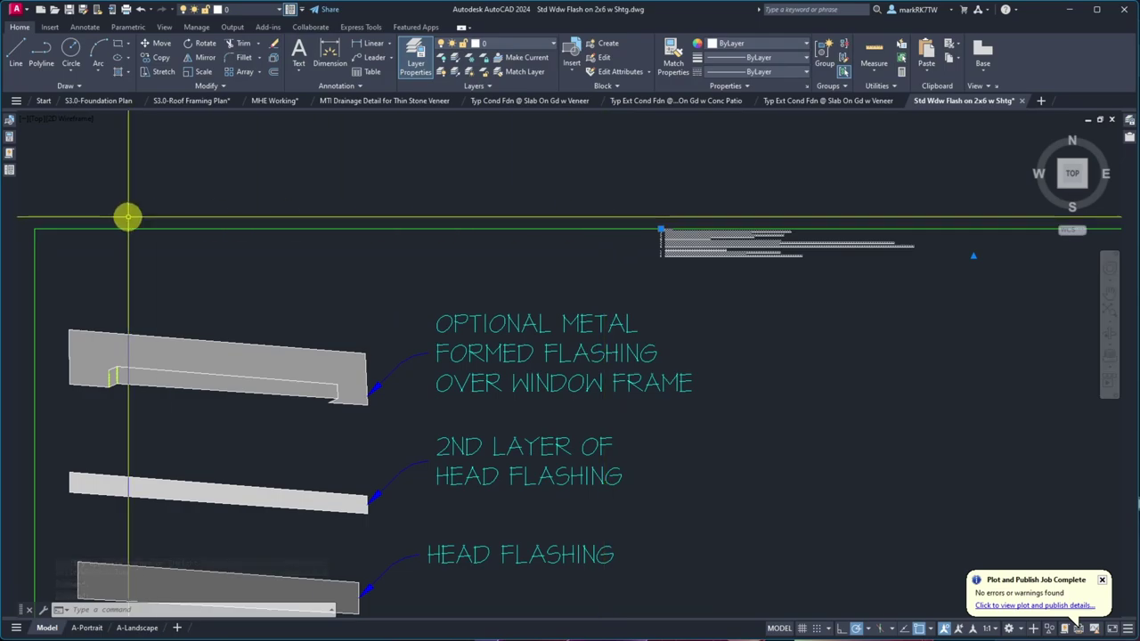
- In Properties, change the installation notes' text height from 3 to 1.5
click(9, 139)
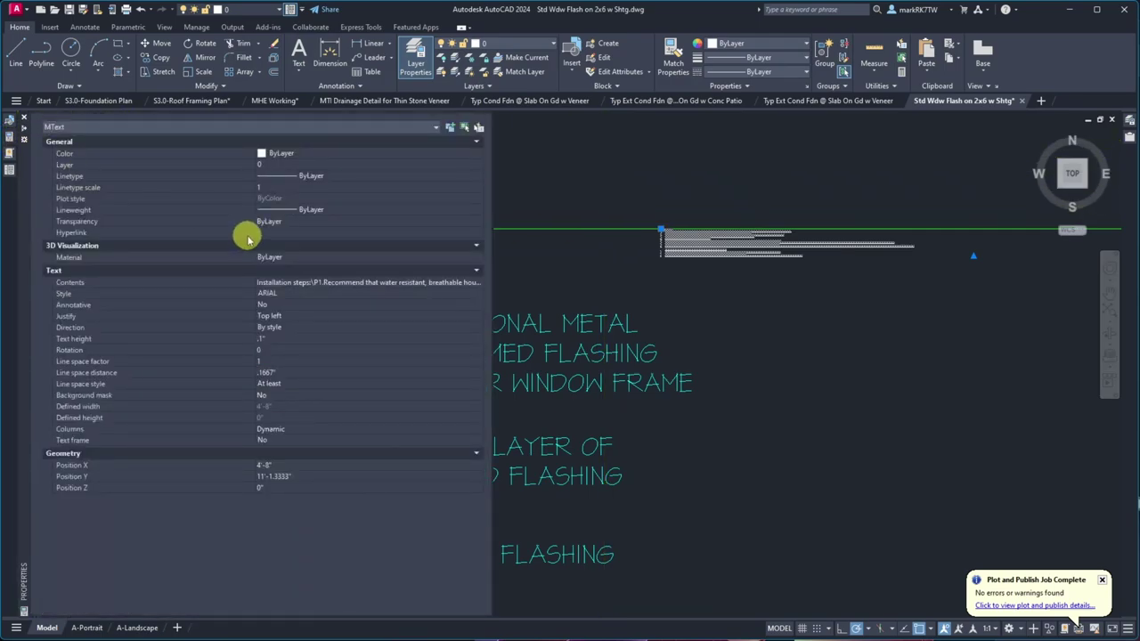
click(265, 340)
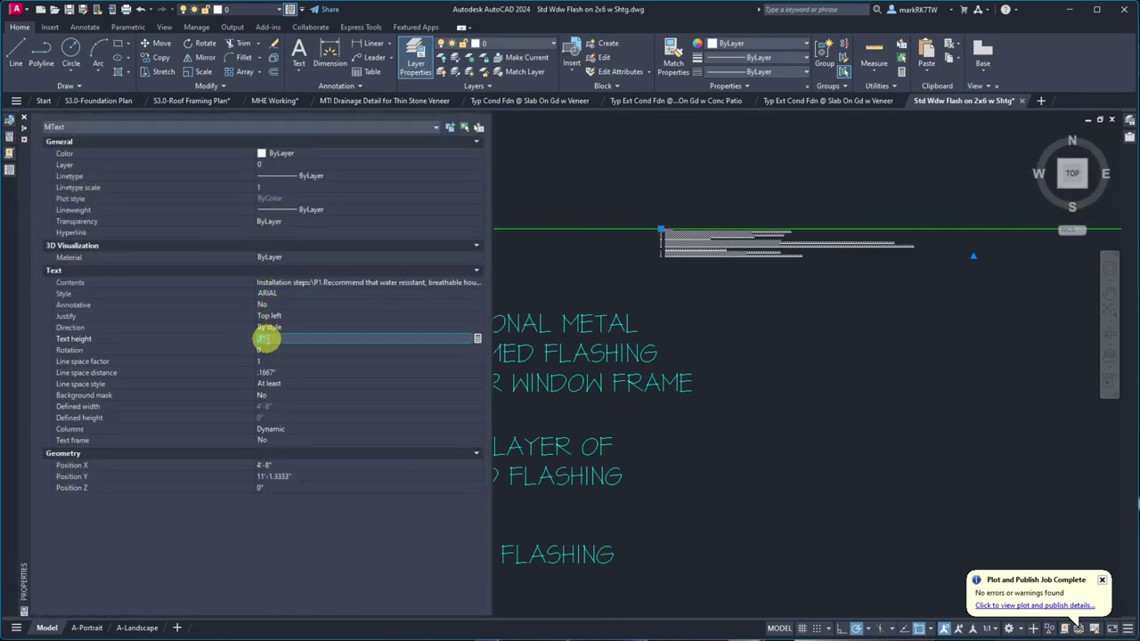
text(3)
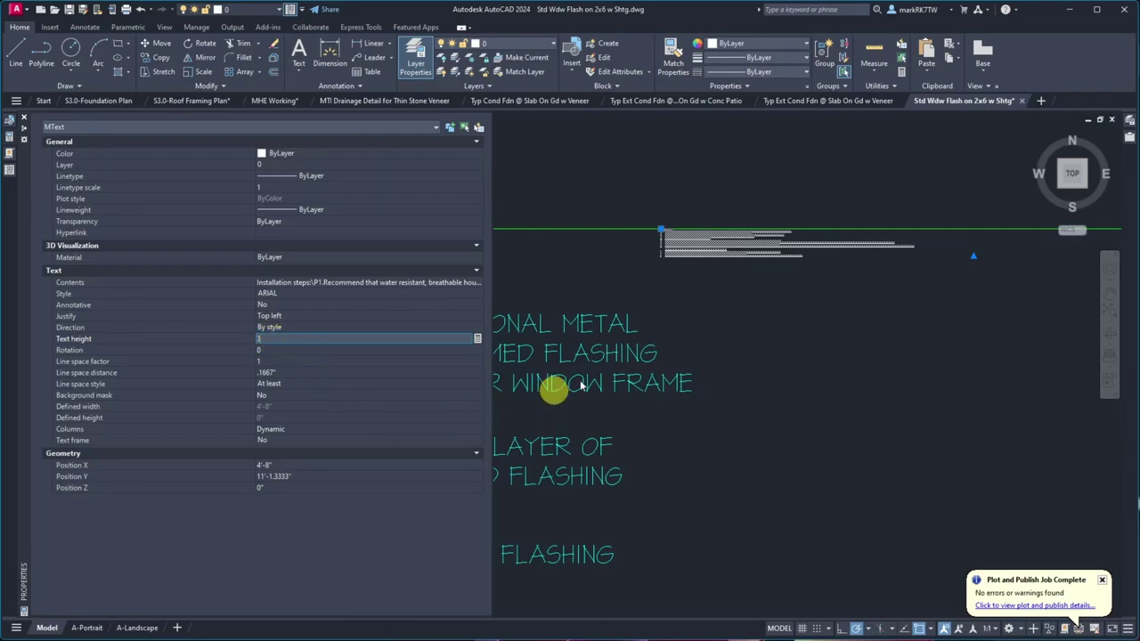
key(Return)
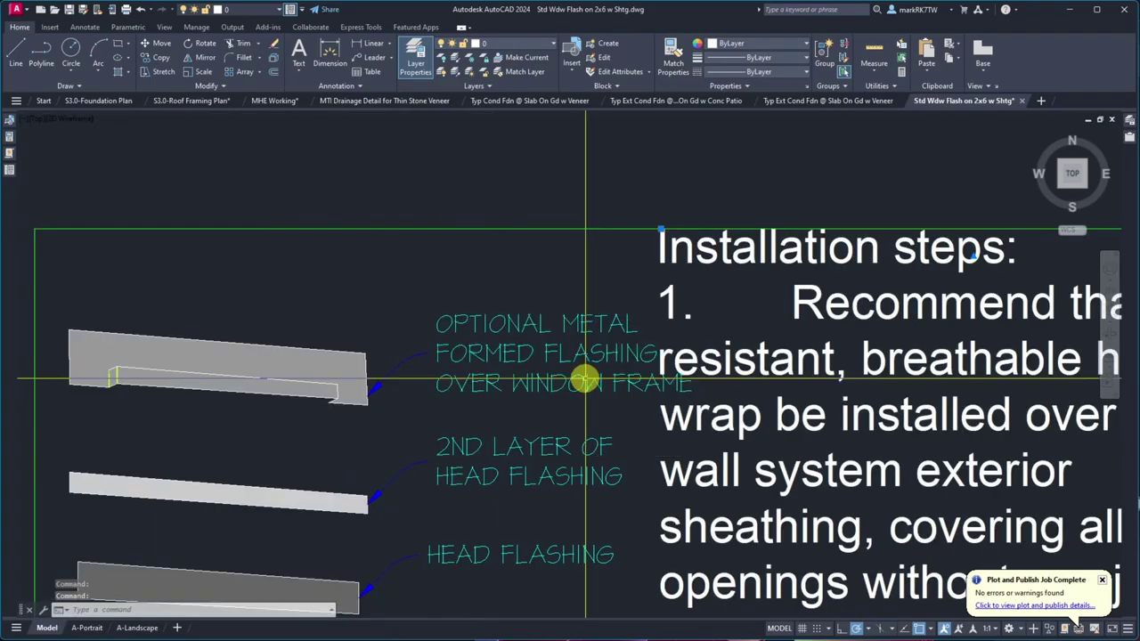
scroll(511, 279, down, 6)
scroll(511, 278, down, 2)
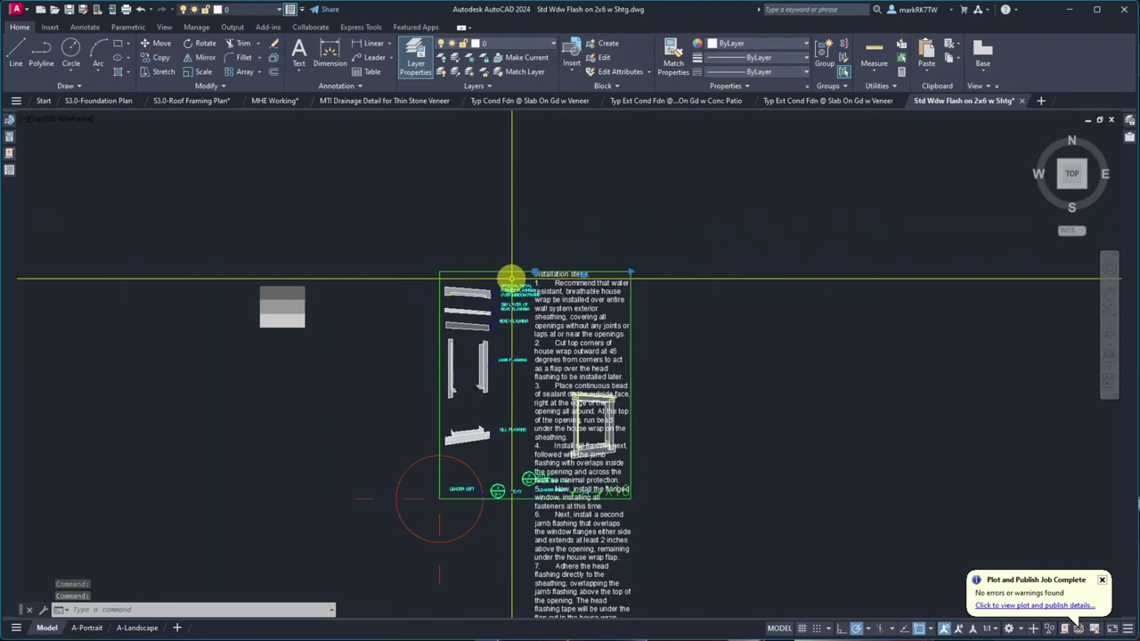
scroll(511, 279, up, 1)
scroll(547, 280, up, 6)
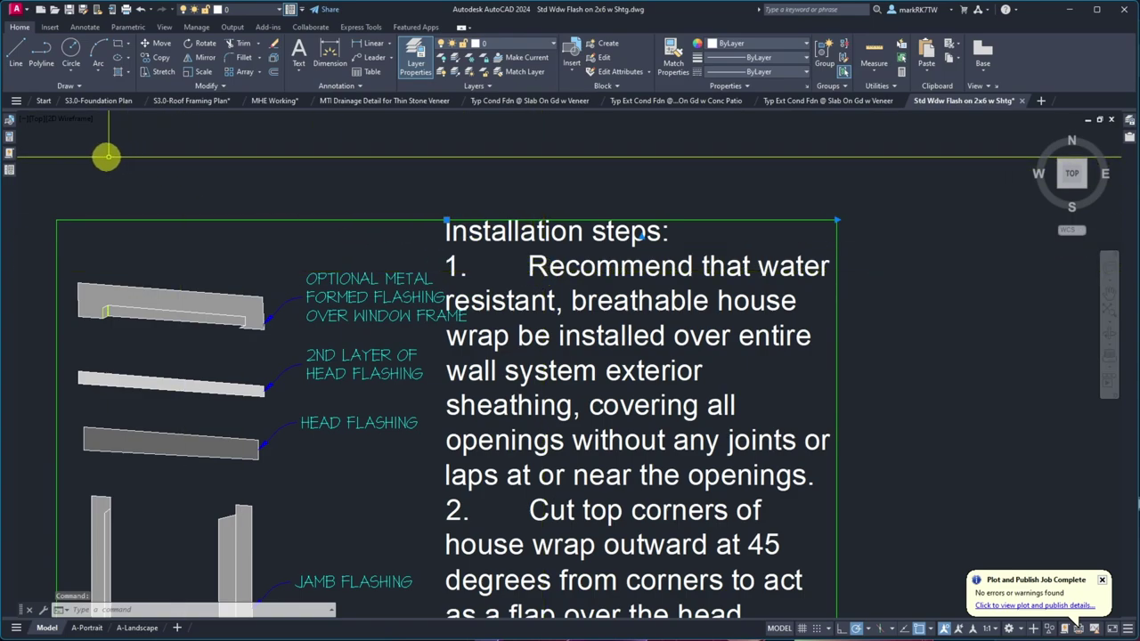
mouse_move(9, 133)
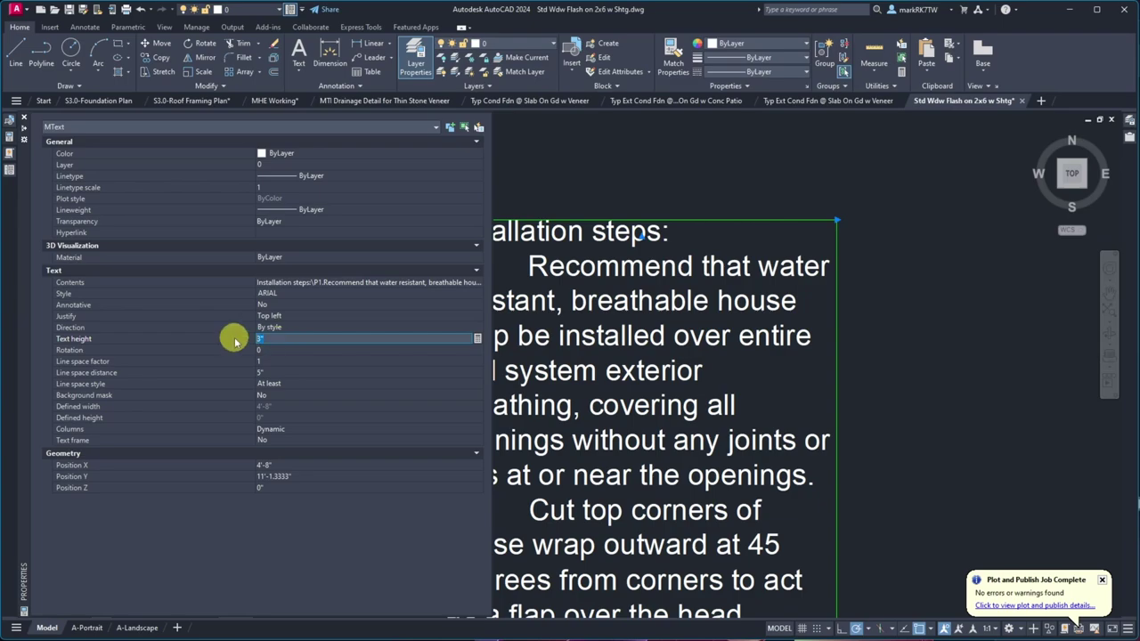
key(BackSpace)
text(1.5)
key(Tab)
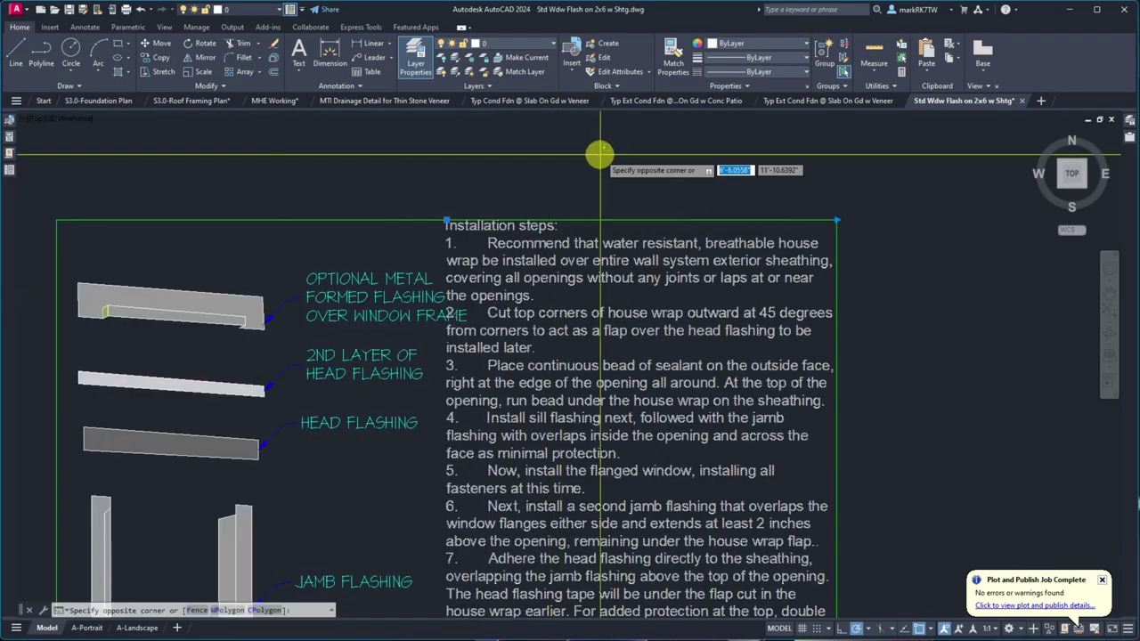
- Set the installation notes' line space distance to 2
scroll(600, 154, down, 6)
scroll(600, 157, up, 3)
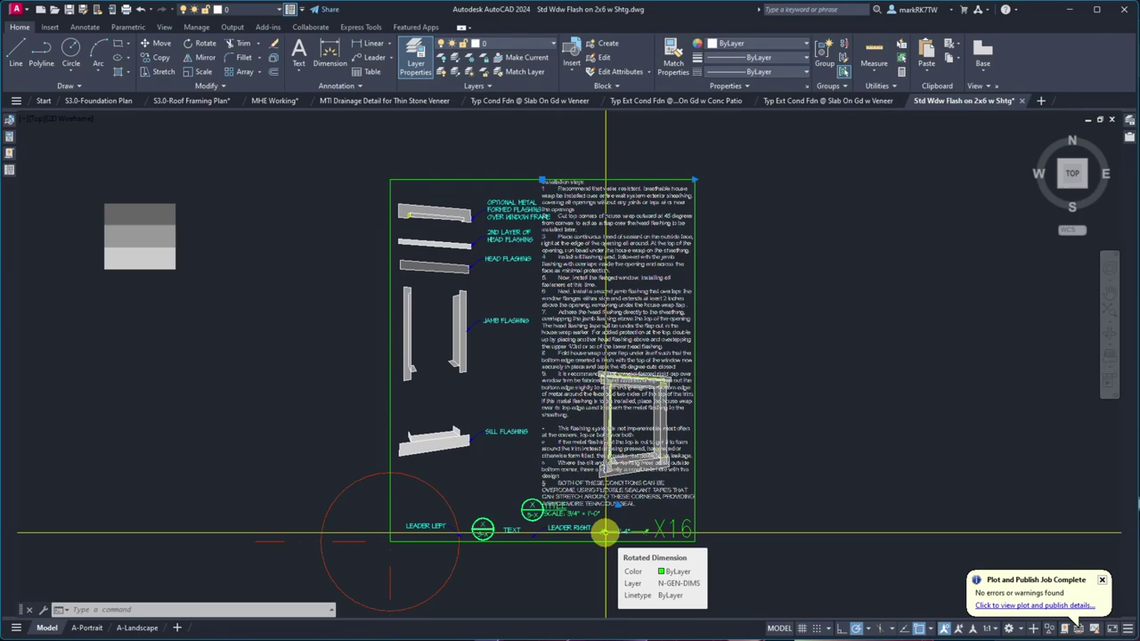
scroll(605, 532, up, 10)
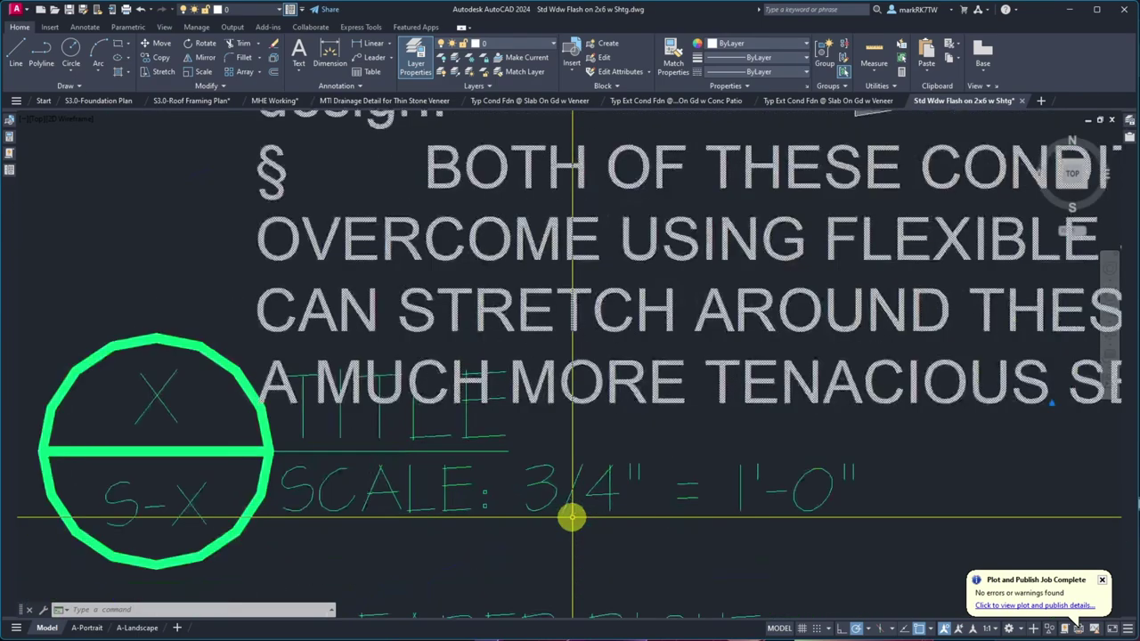
scroll(572, 516, down, 2)
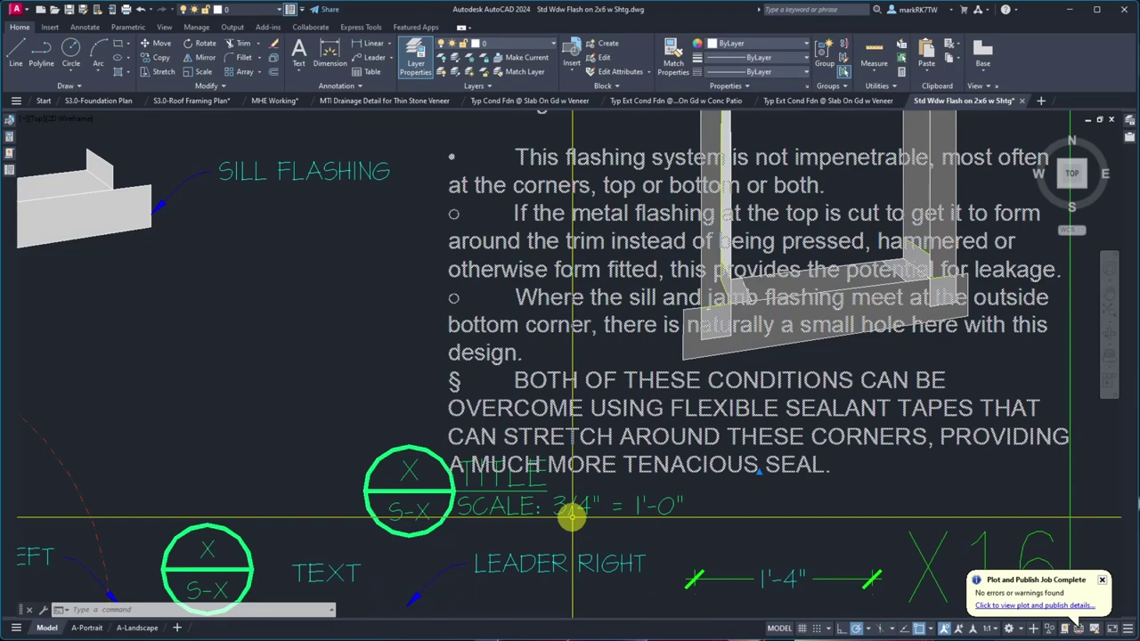
scroll(572, 516, down, 5)
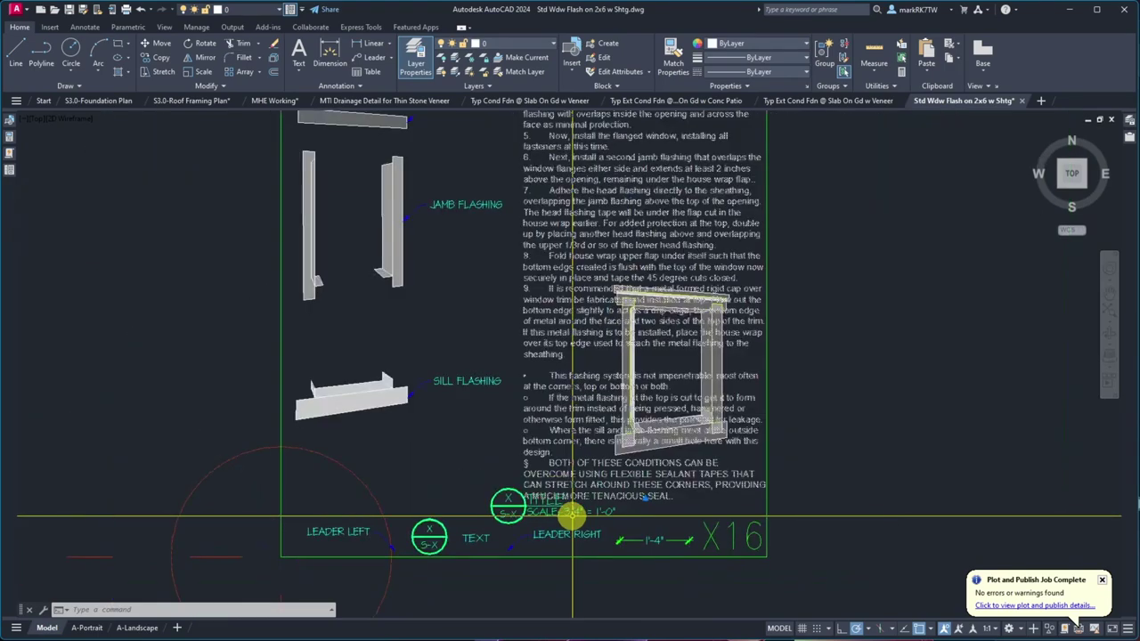
scroll(572, 517, down, 3)
scroll(575, 323, up, 8)
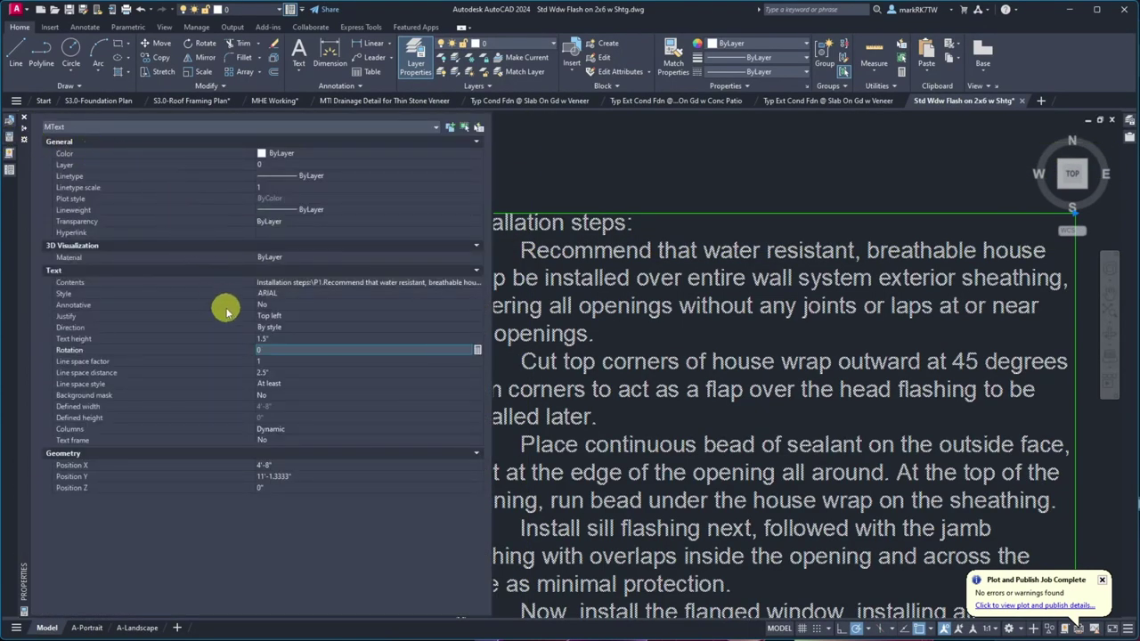
click(266, 373)
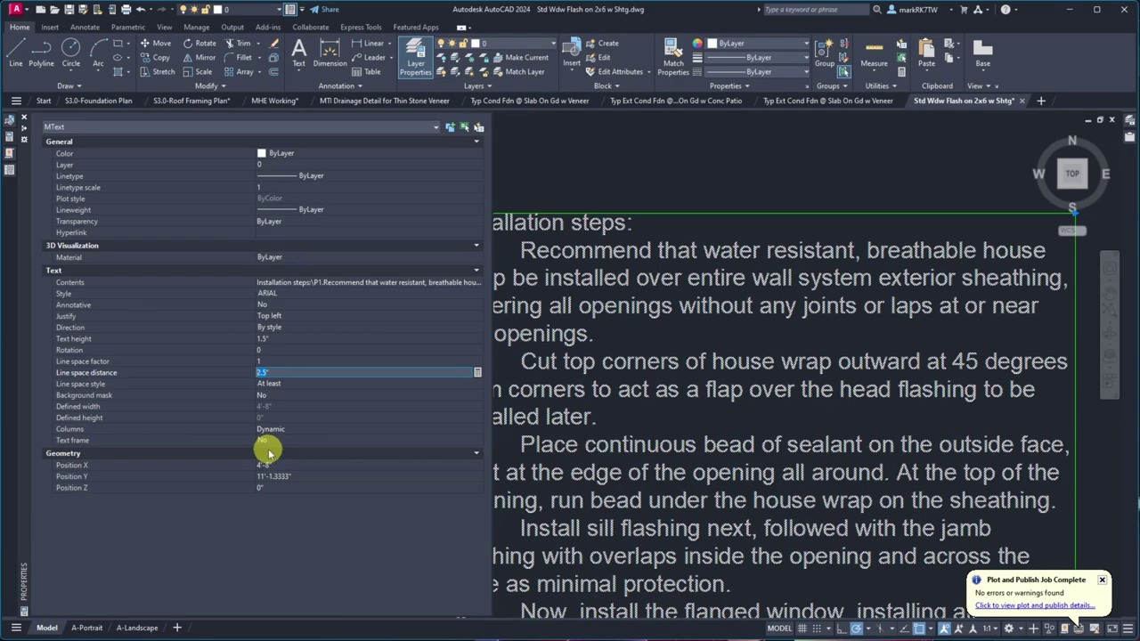
text(2)
click(284, 385)
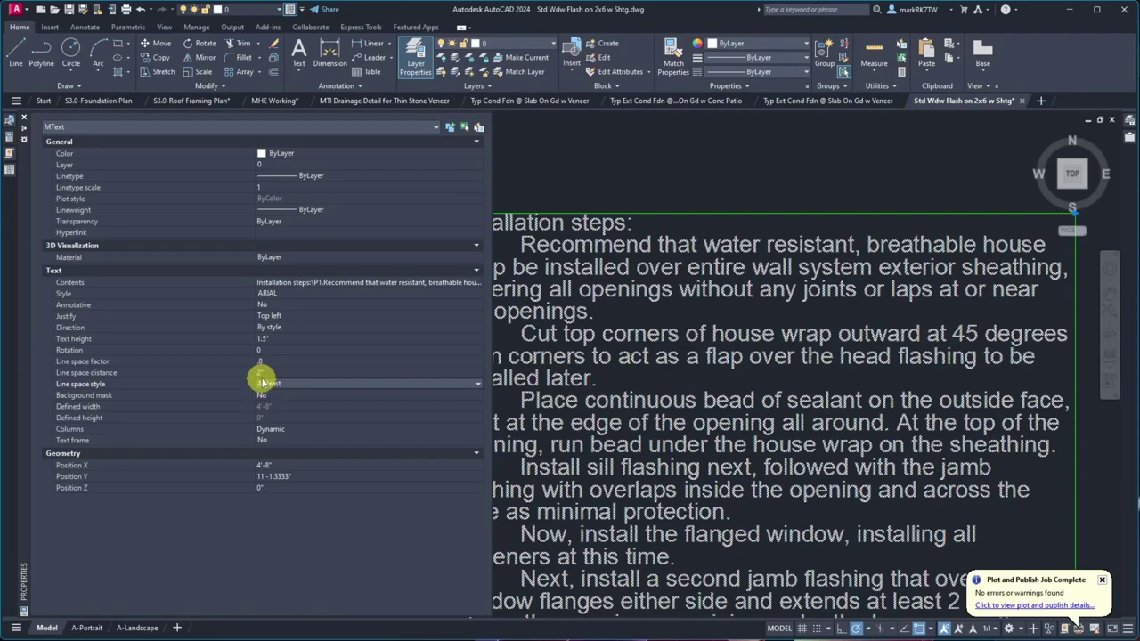
click(259, 361)
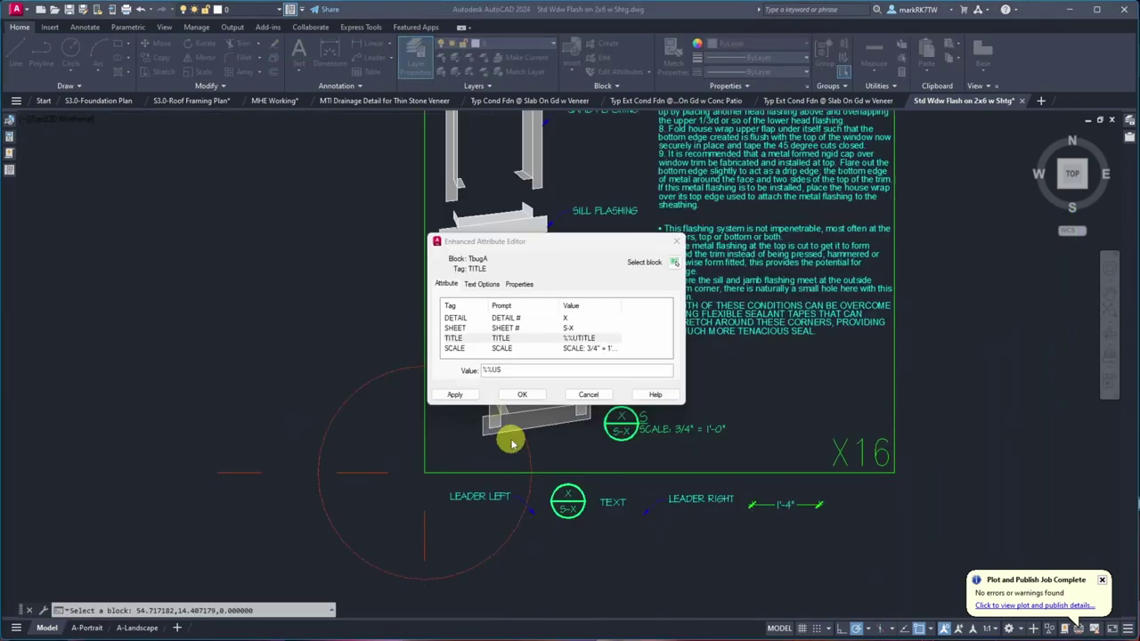
- Change the detail tag's TITLE value to STD FLANGED WINDOW FLASHING, underlined
click(505, 370)
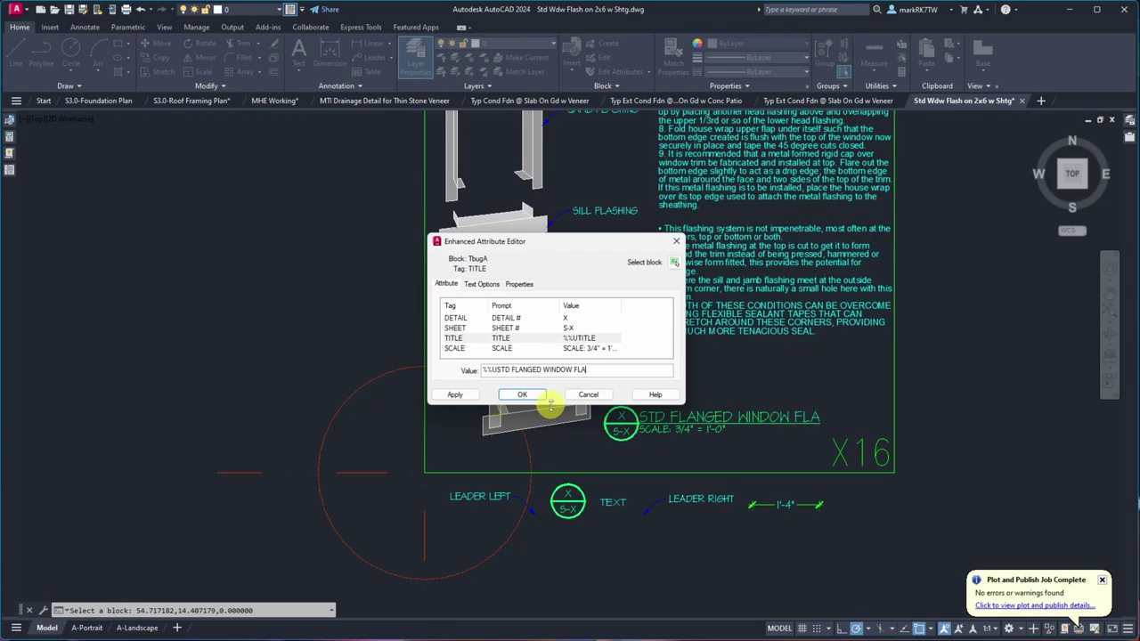
text(FLASHING)
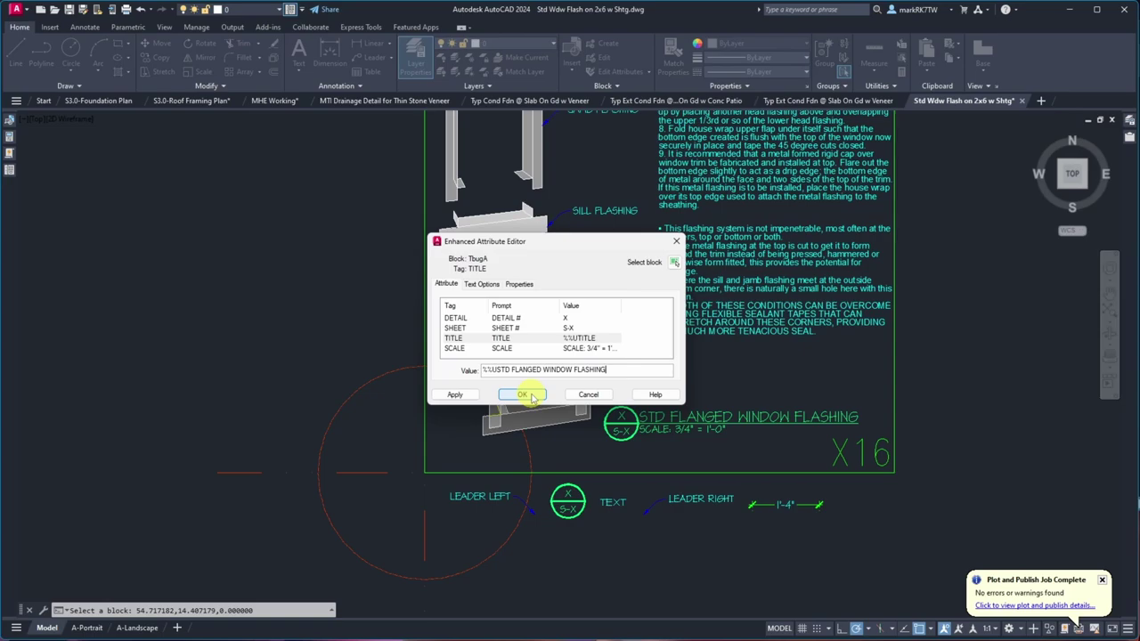
click(526, 395)
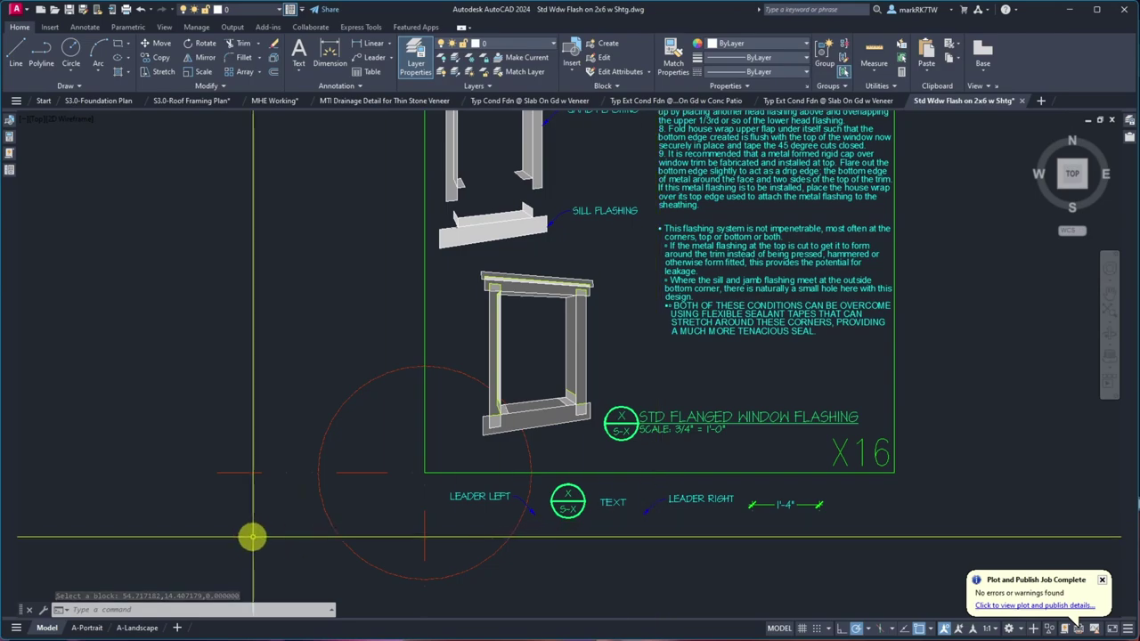
- Plot the A-Portrait layout to PDF with <Previous plot> settings, overwriting the existing file
click(89, 628)
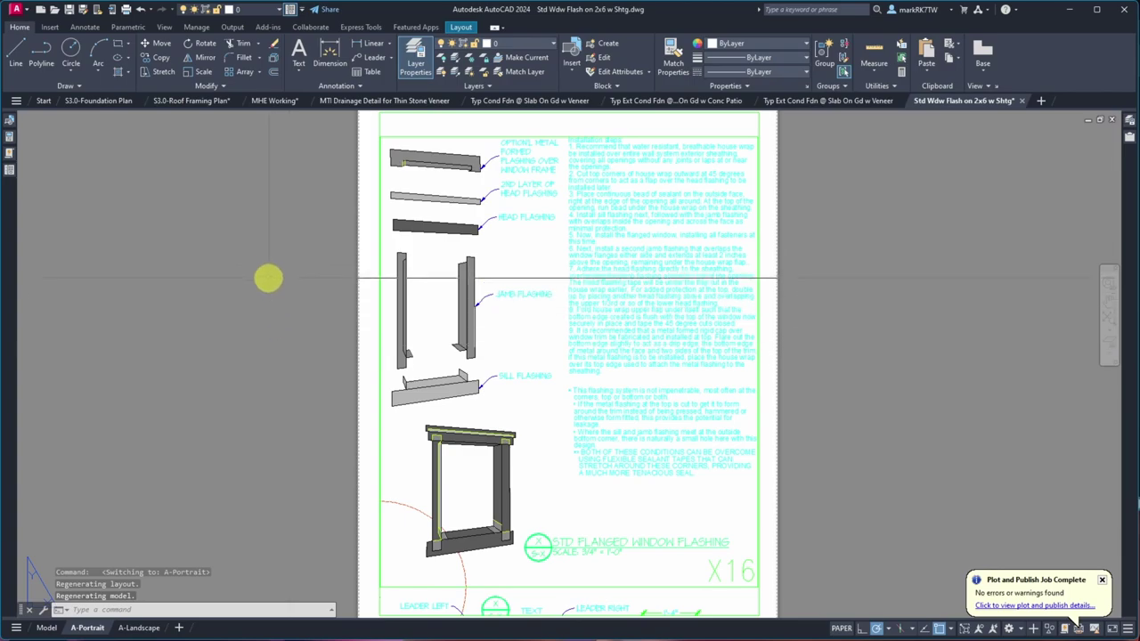
click(125, 9)
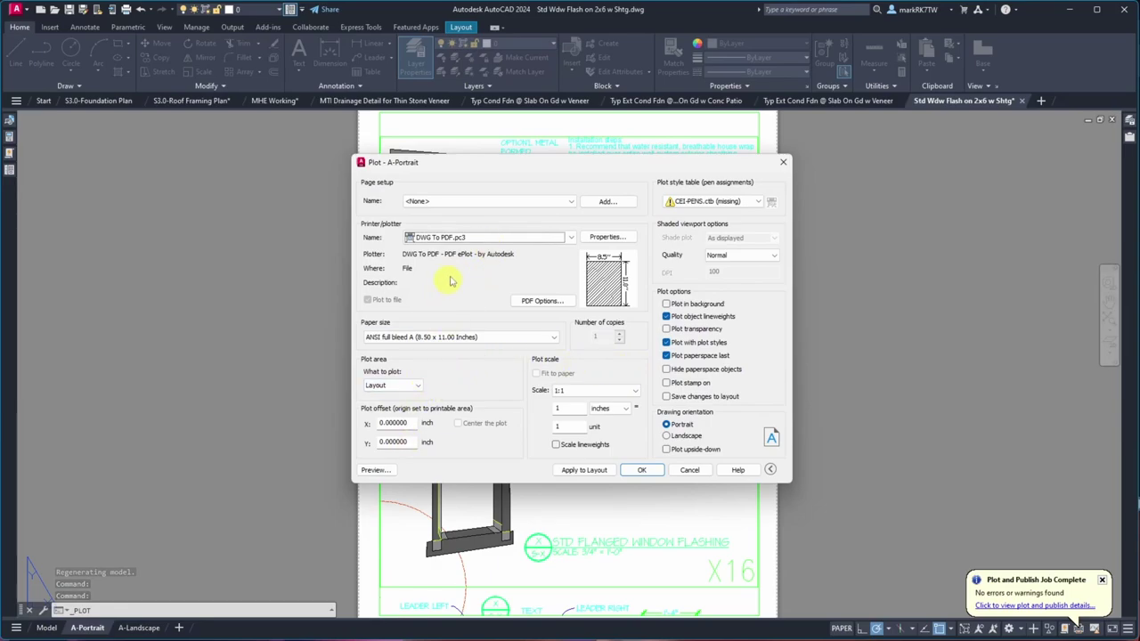
click(463, 202)
click(462, 220)
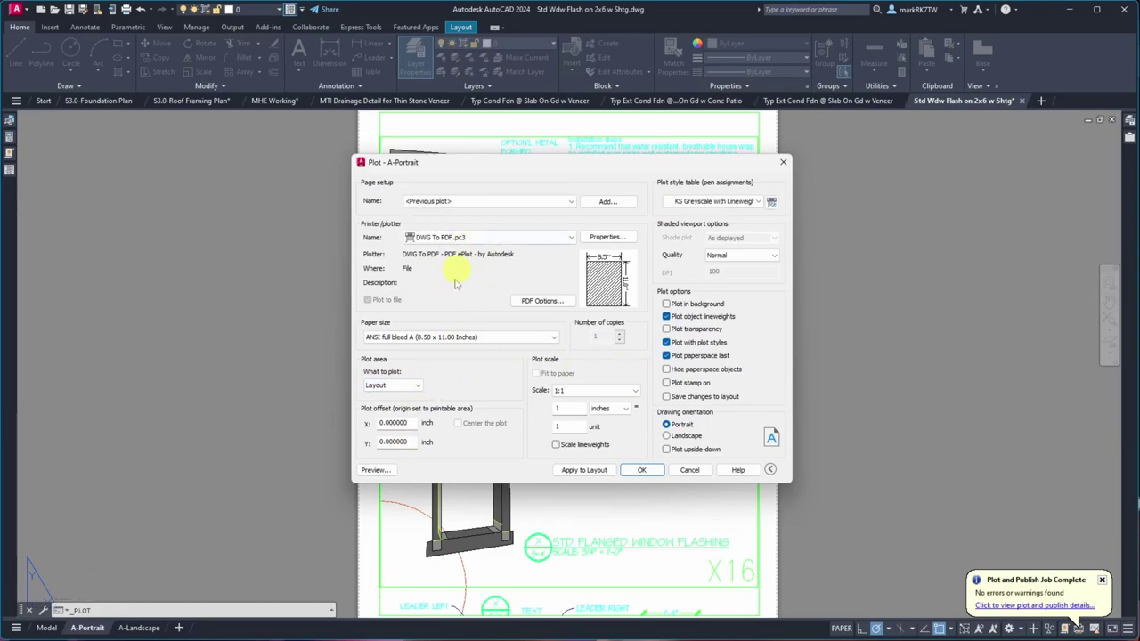
click(648, 469)
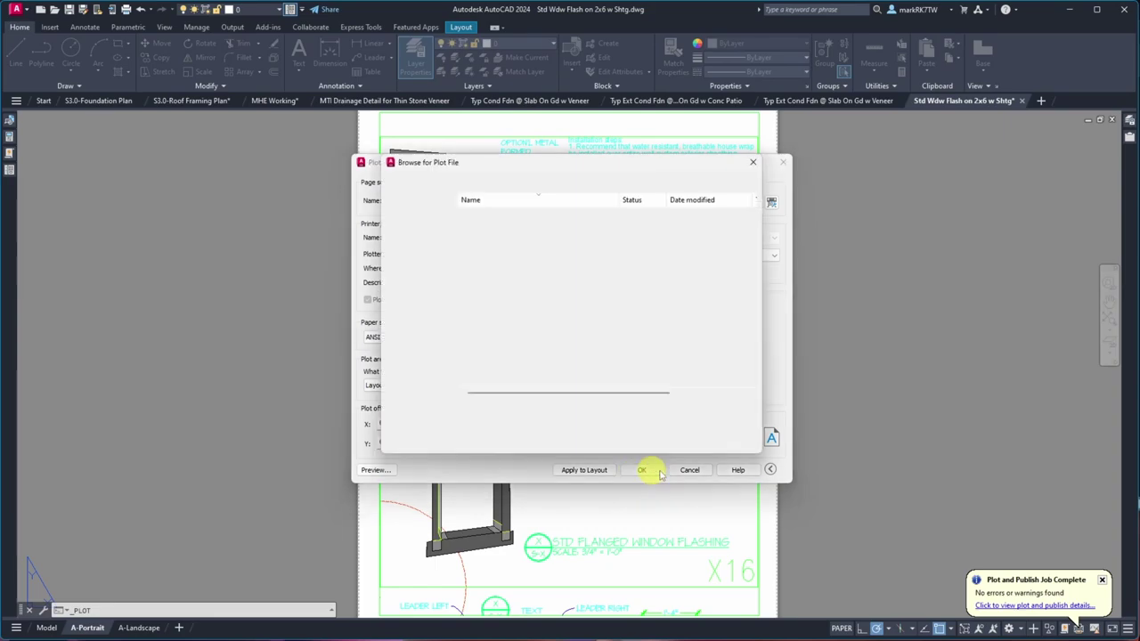
click(736, 422)
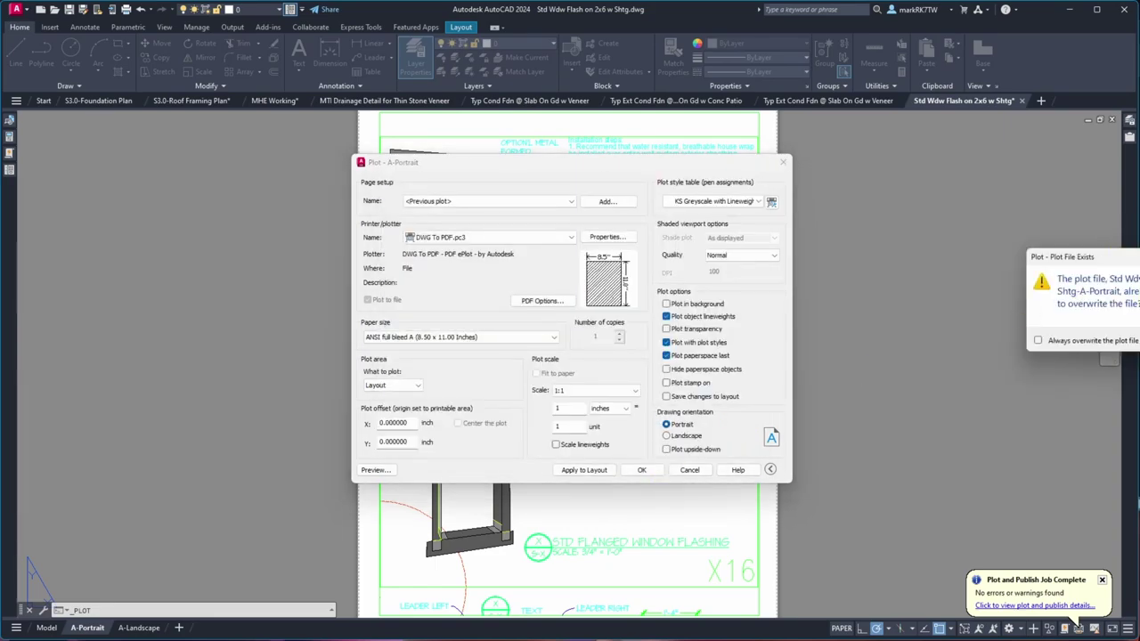
key(Return)
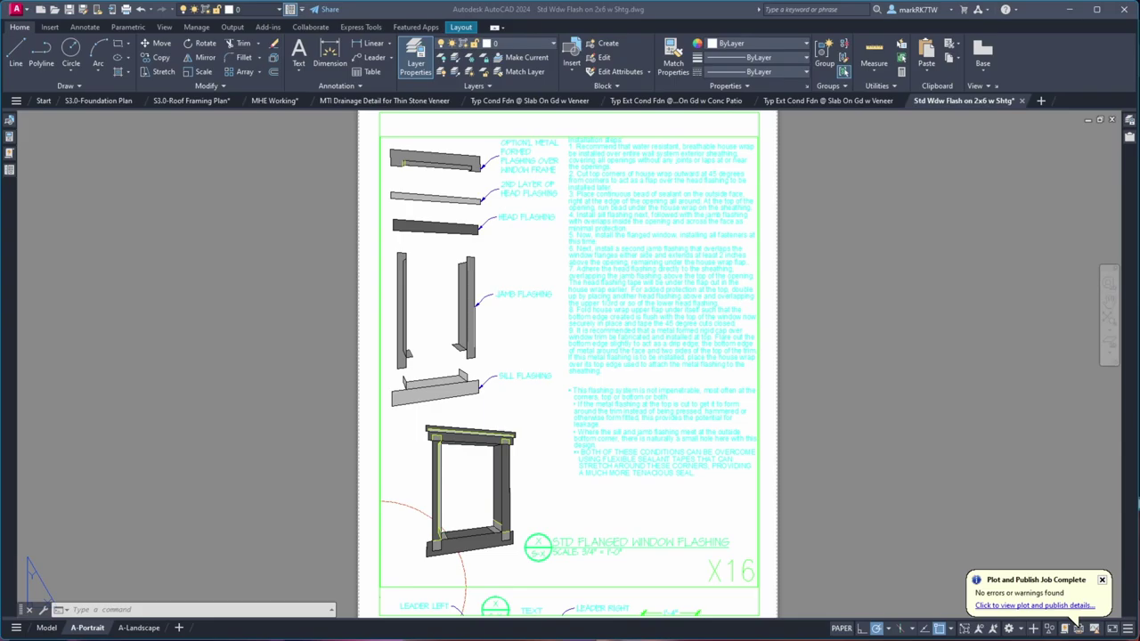
key(alt+Tab)
key(alt+Tab)
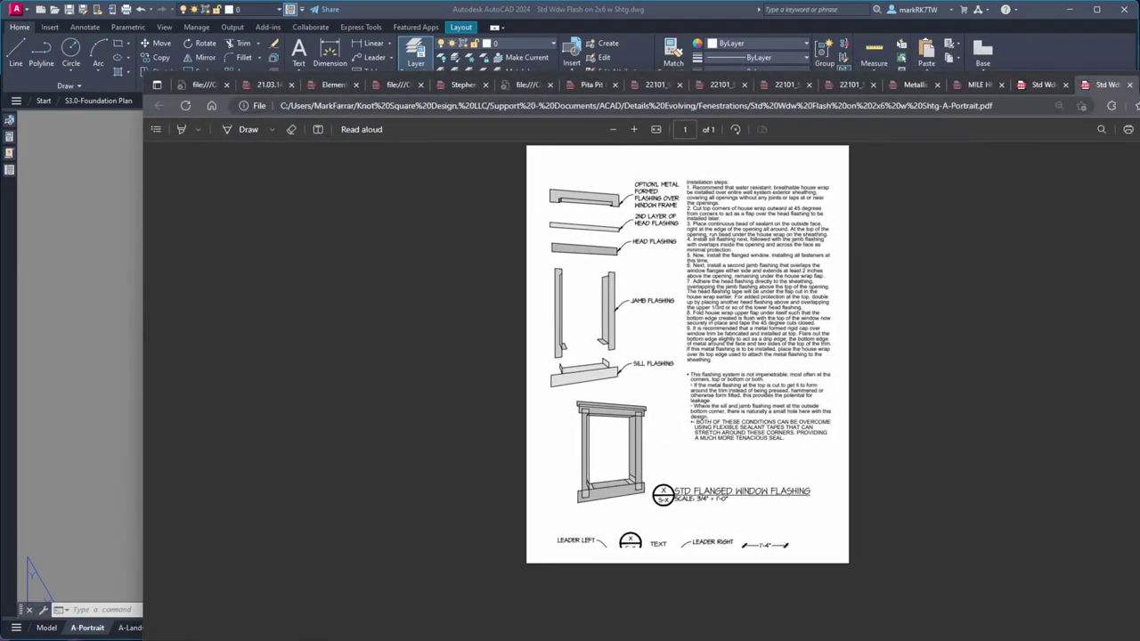
- Zoom the plotted PDF page in three increments to inspect the flashing sheet
drag(1056, 101, 1023, 19)
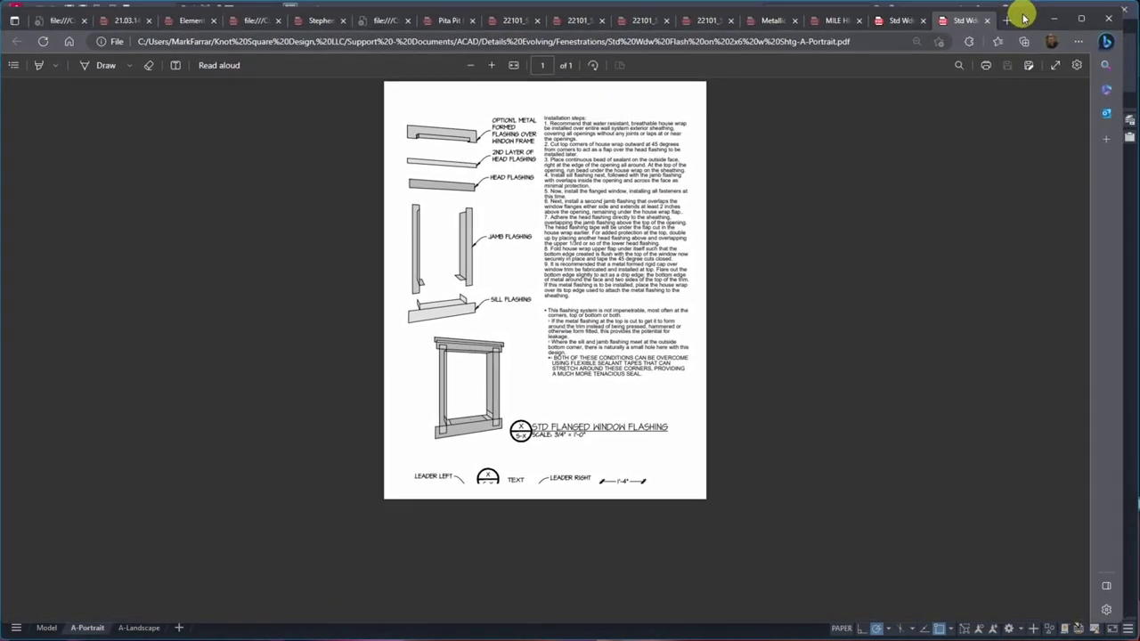
click(491, 65)
click(491, 65)
click(489, 65)
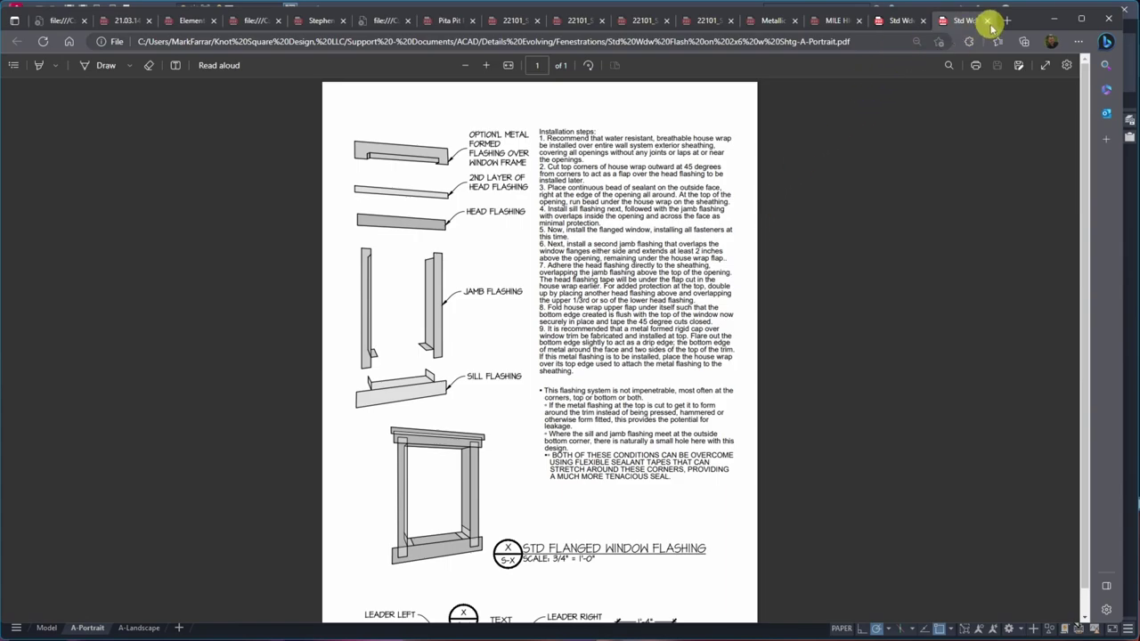
- Close both Std Wdw PDF tabs and return to AutoCAD
click(924, 19)
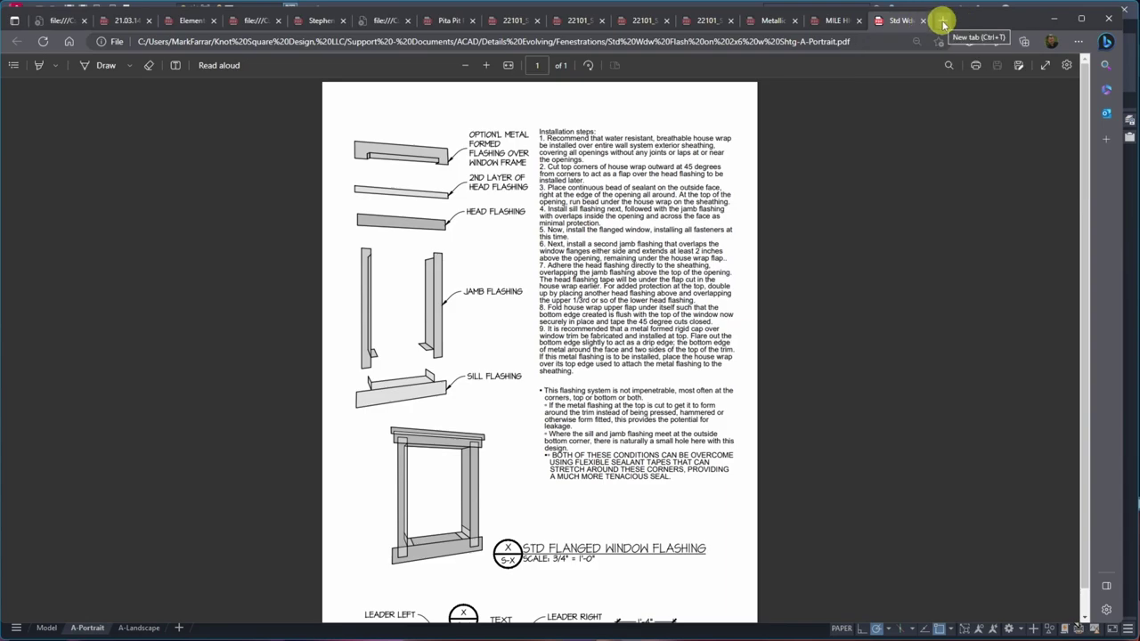
click(924, 19)
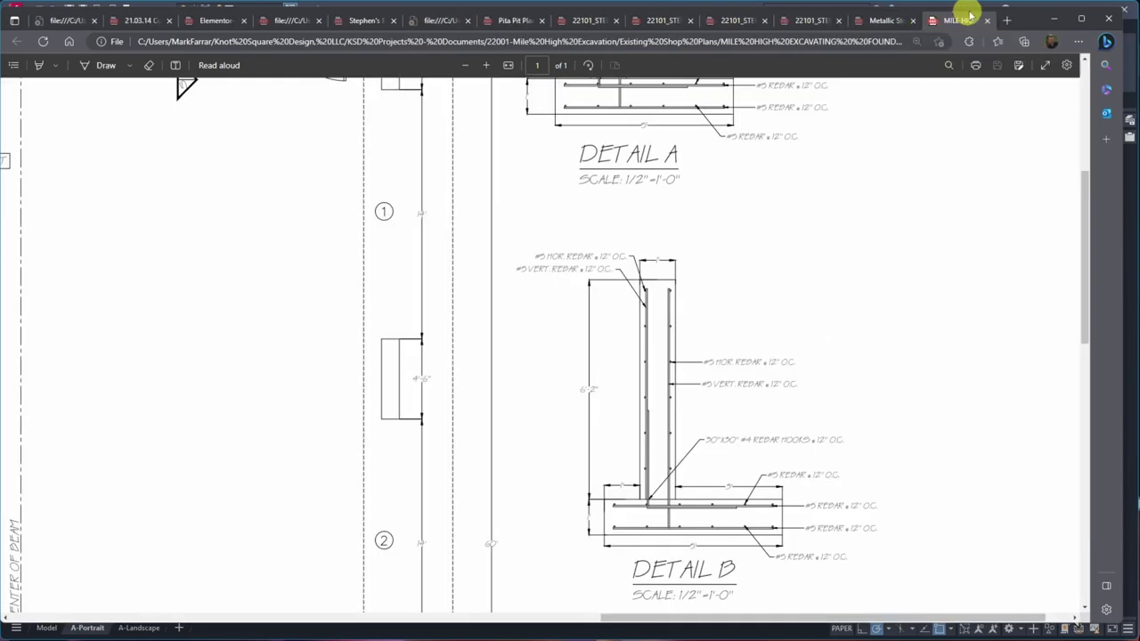
key(alt+Tab)
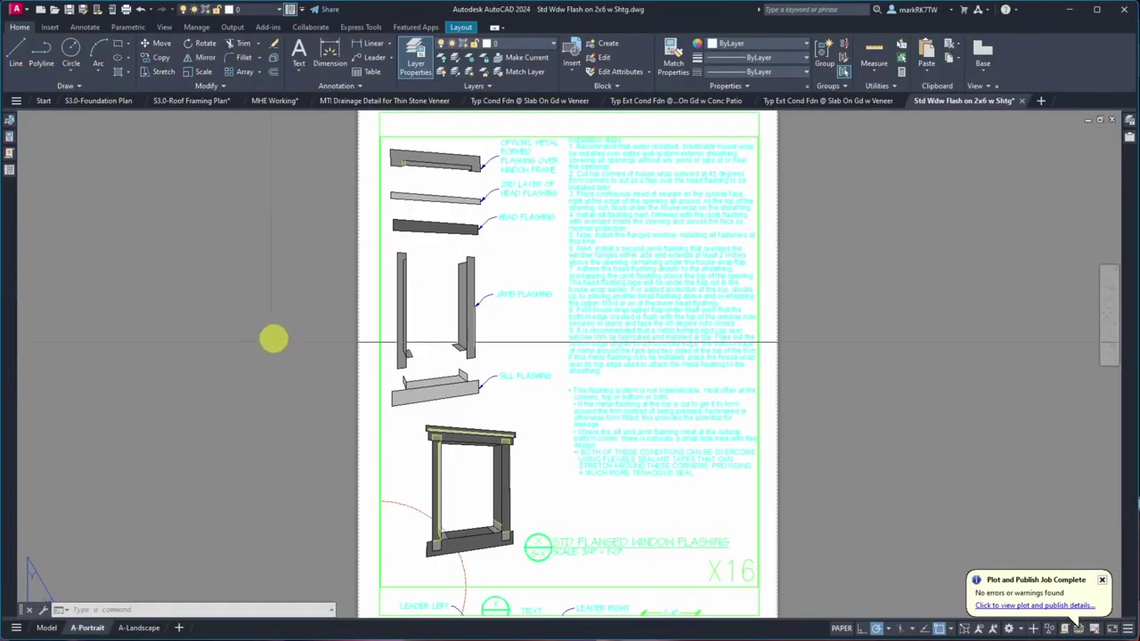
- In model space, select all the installation notes text and apply a larger text height
click(44, 628)
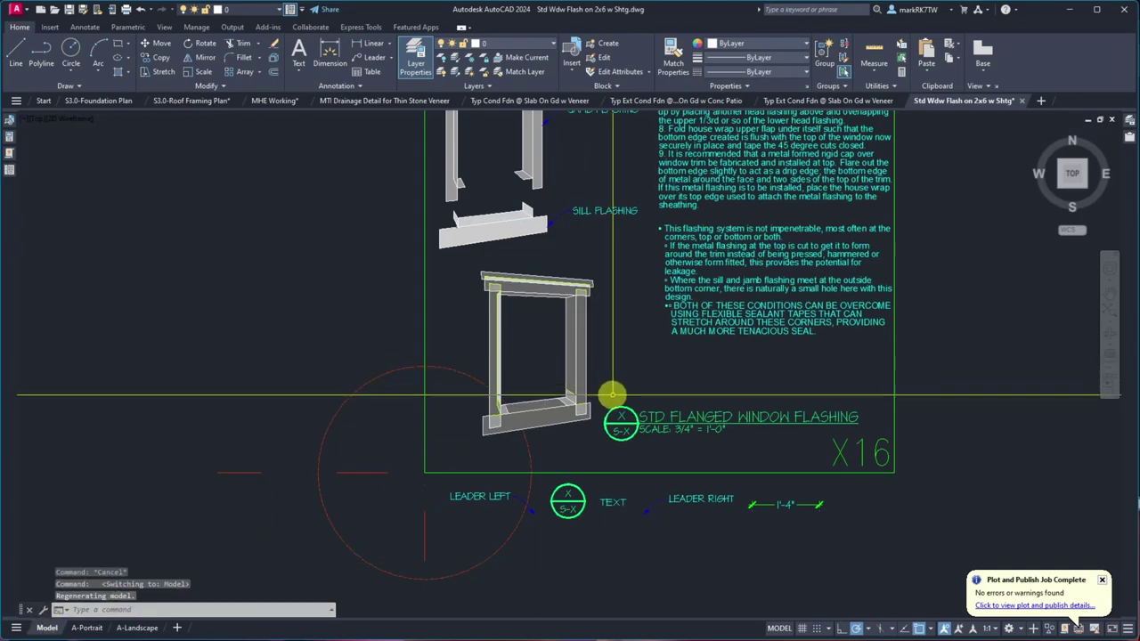
scroll(628, 424, down, 3)
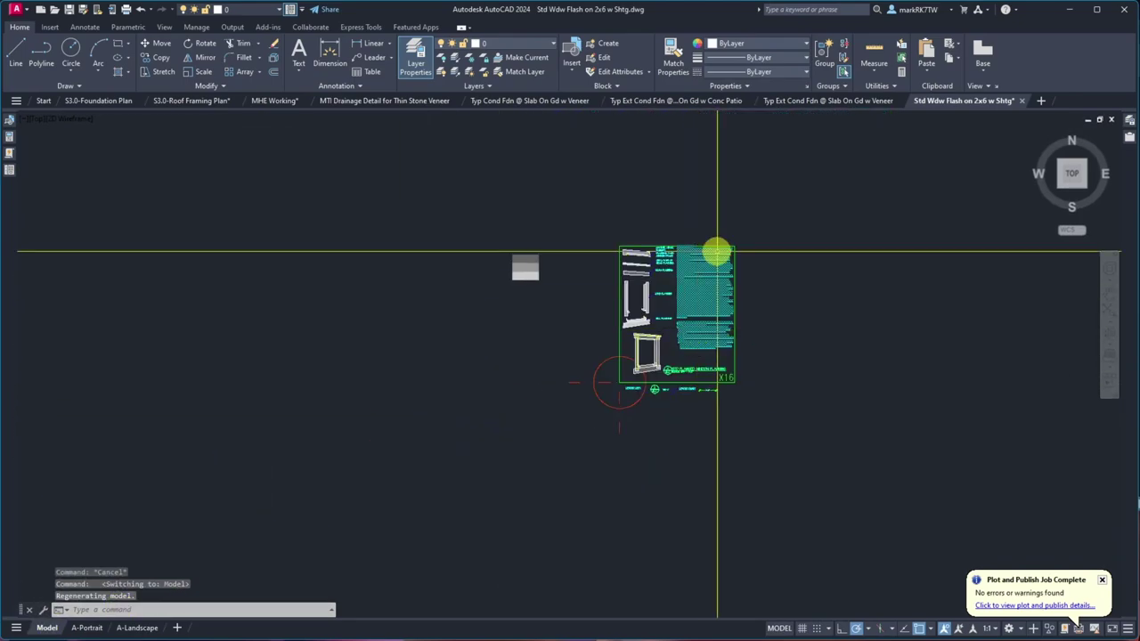
scroll(718, 252, up, 6)
scroll(656, 240, down, 4)
scroll(556, 263, up, 2)
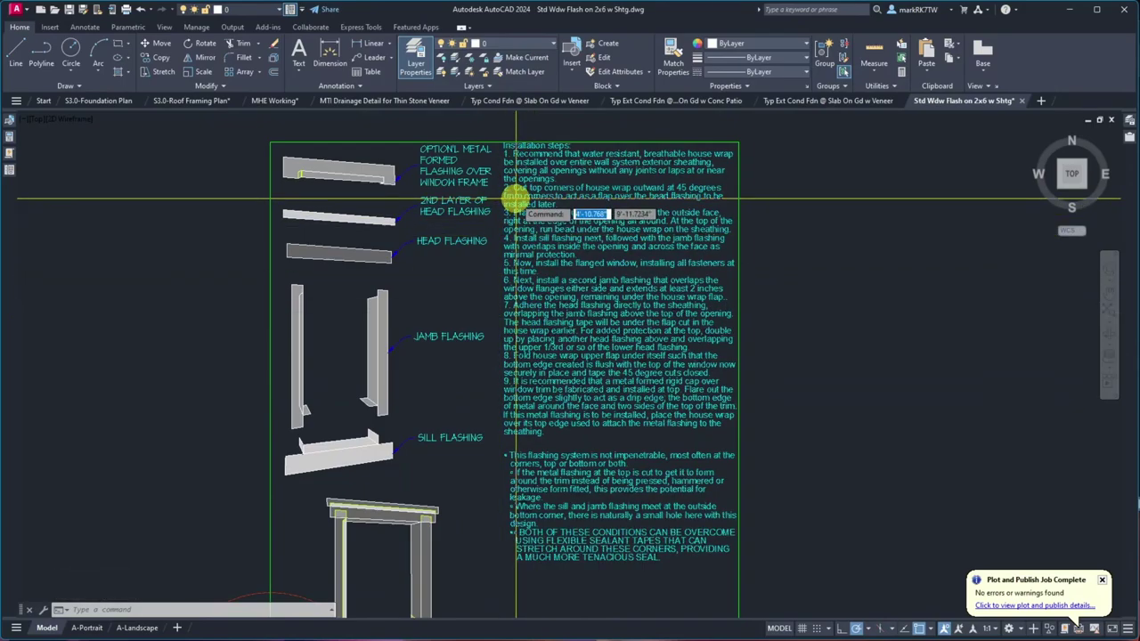
click(519, 202)
double_click(519, 201)
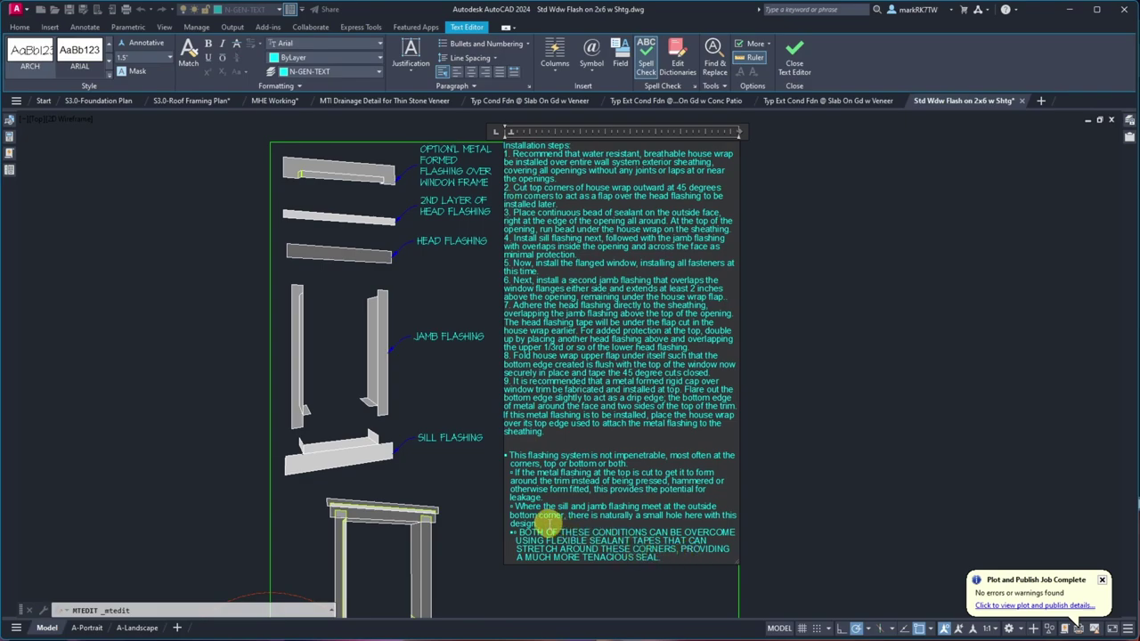
drag(549, 521, 498, 140)
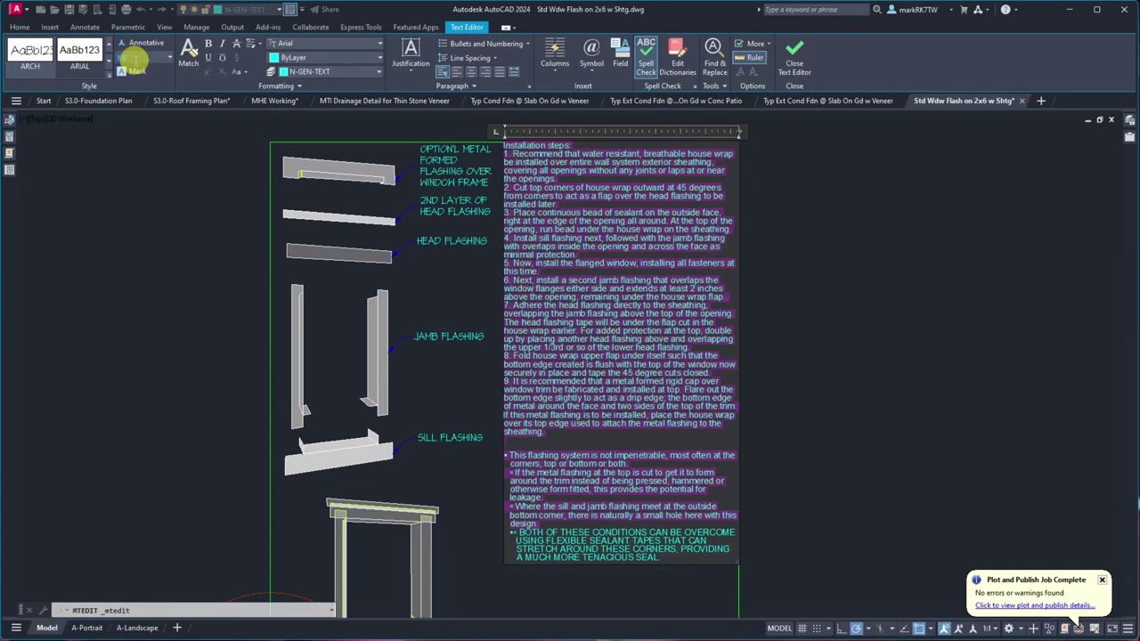
key(Return)
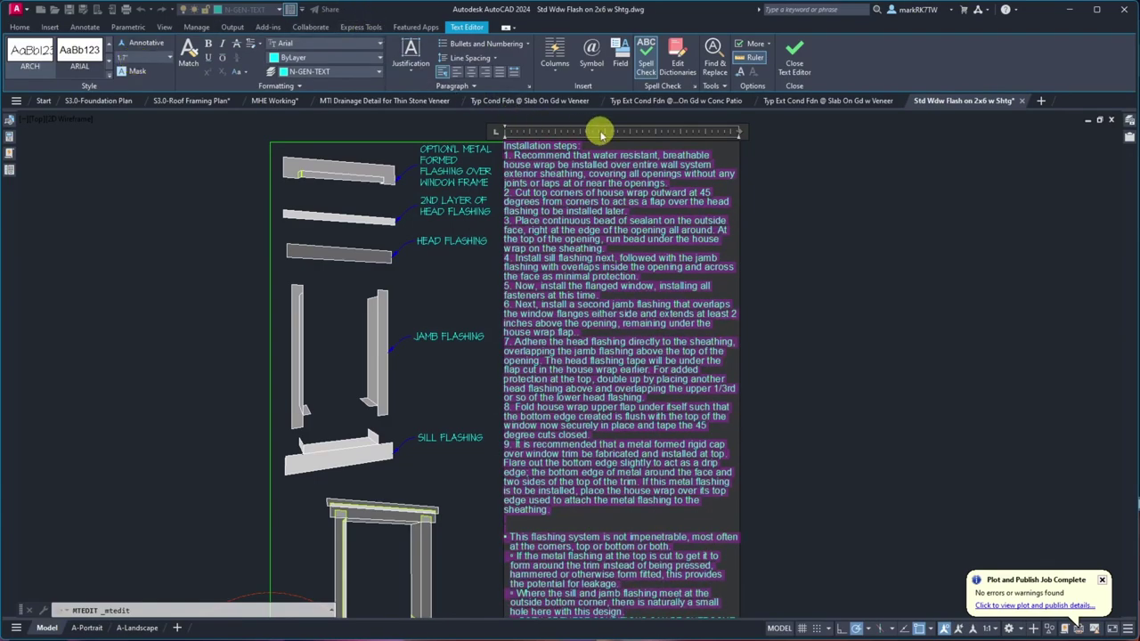
click(778, 190)
- Move the STD FLANGED WINDOW FLASHING title bubble slightly down on the sheet
scroll(776, 184, down, 8)
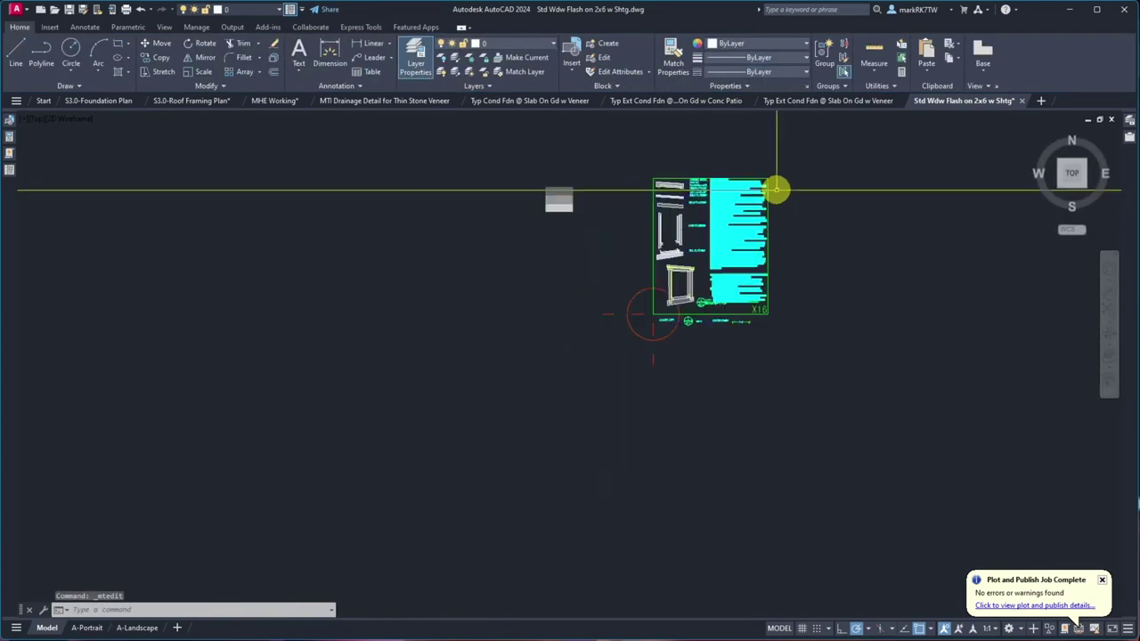
scroll(814, 297, up, 4)
scroll(579, 328, up, 3)
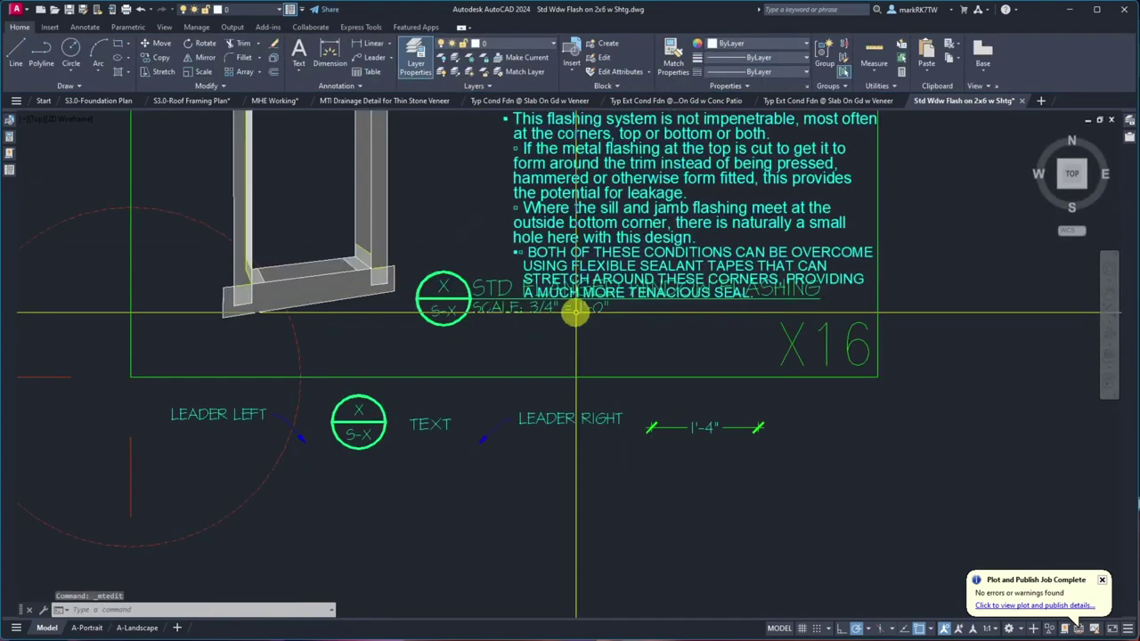
text(m)
key(Return)
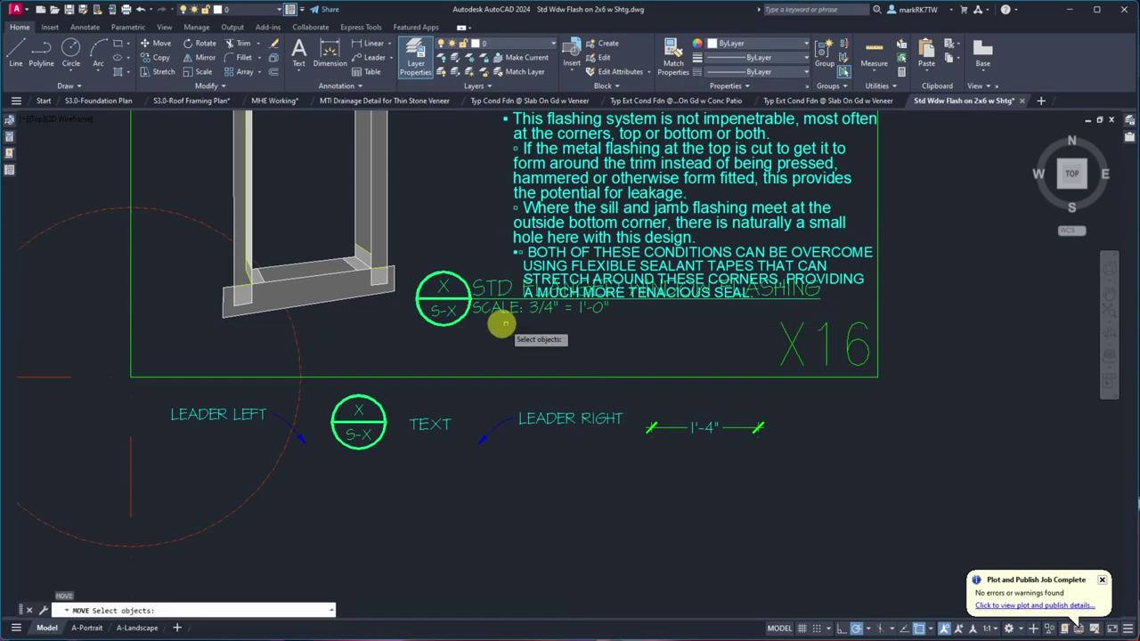
click(500, 318)
click(459, 267)
key(Return)
click(457, 225)
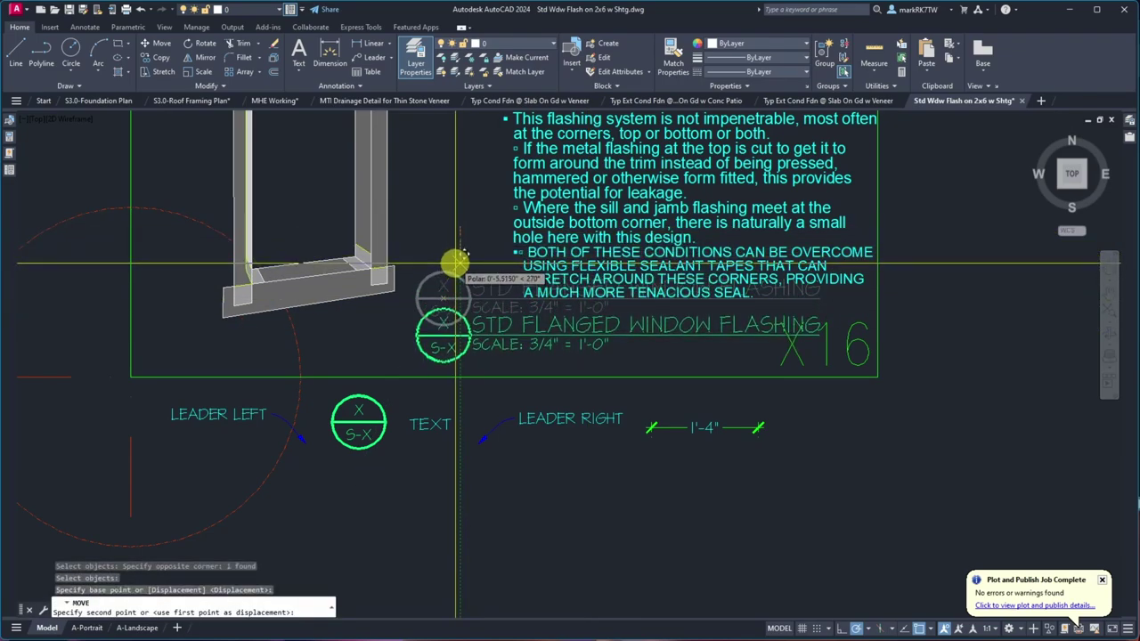
click(454, 261)
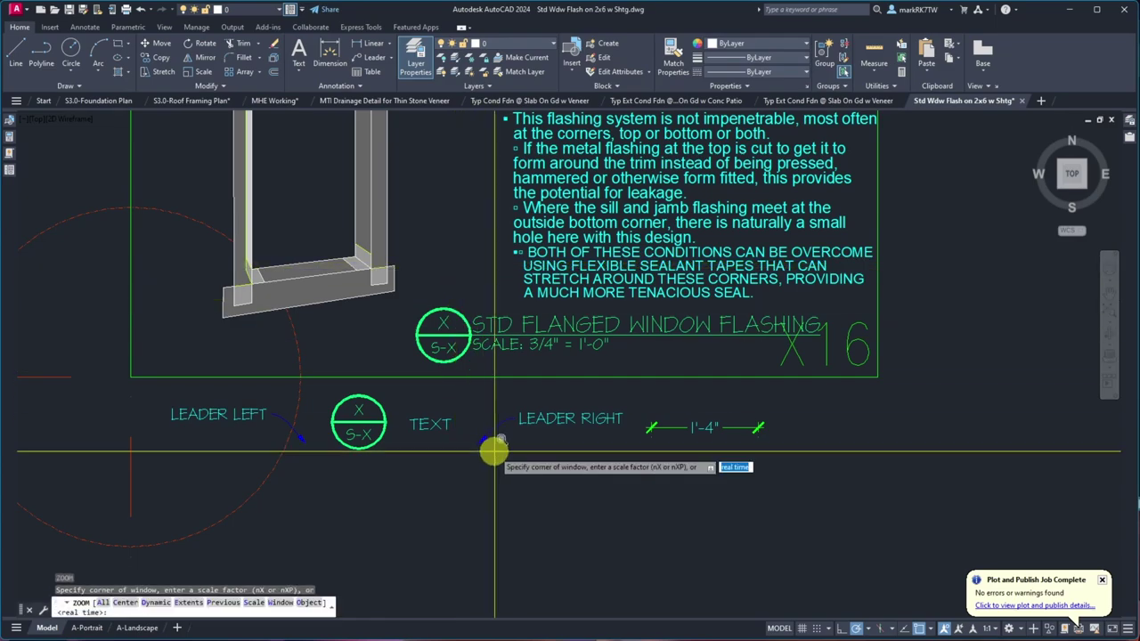
- Move the seven leader sample objects lower down below the sheet
scroll(508, 458, down, 4)
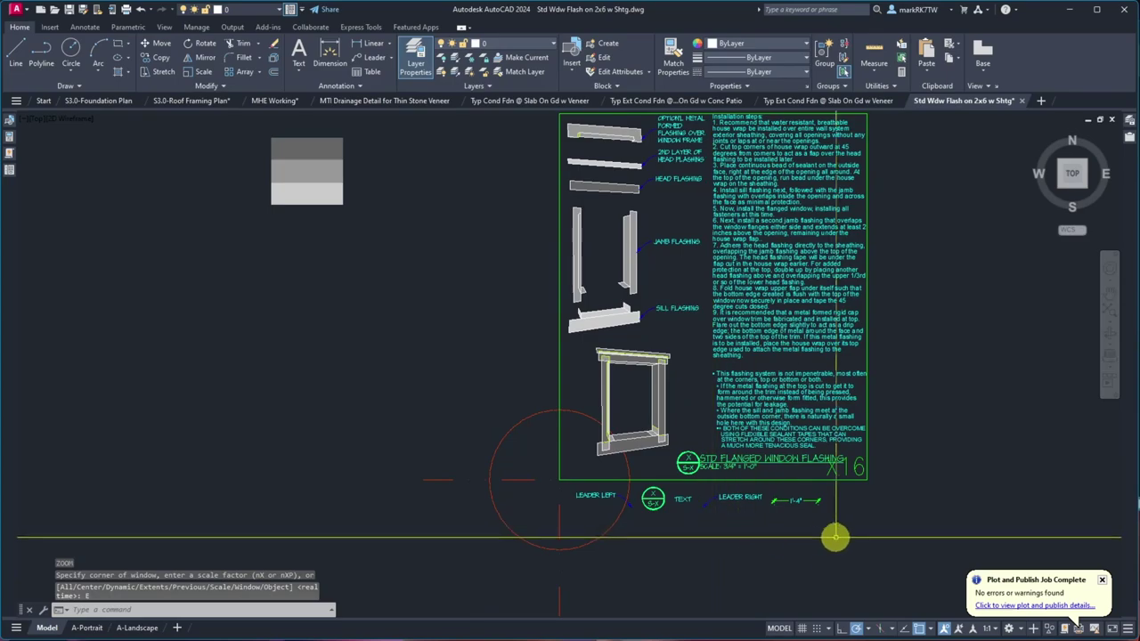
text(m)
key(Return)
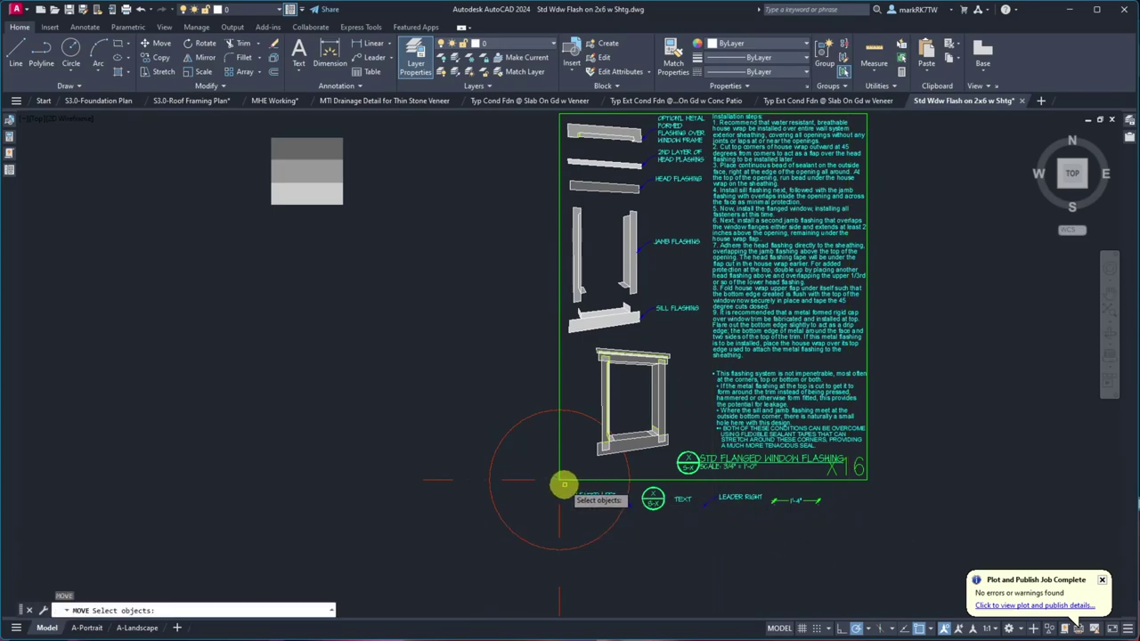
click(564, 481)
click(876, 536)
key(Return)
click(899, 498)
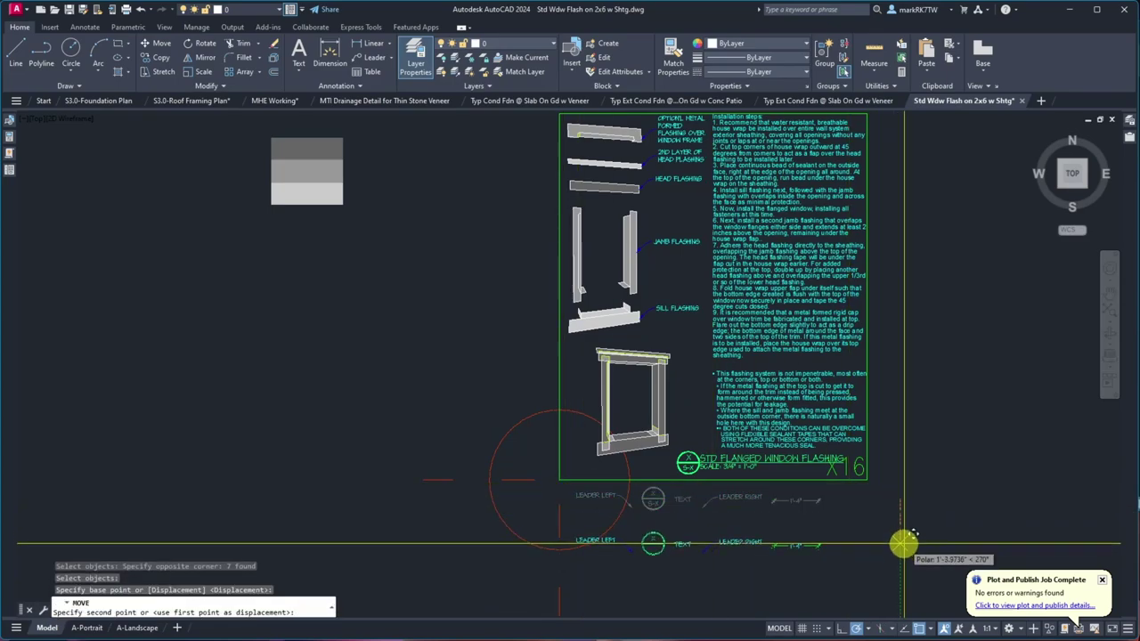
click(902, 536)
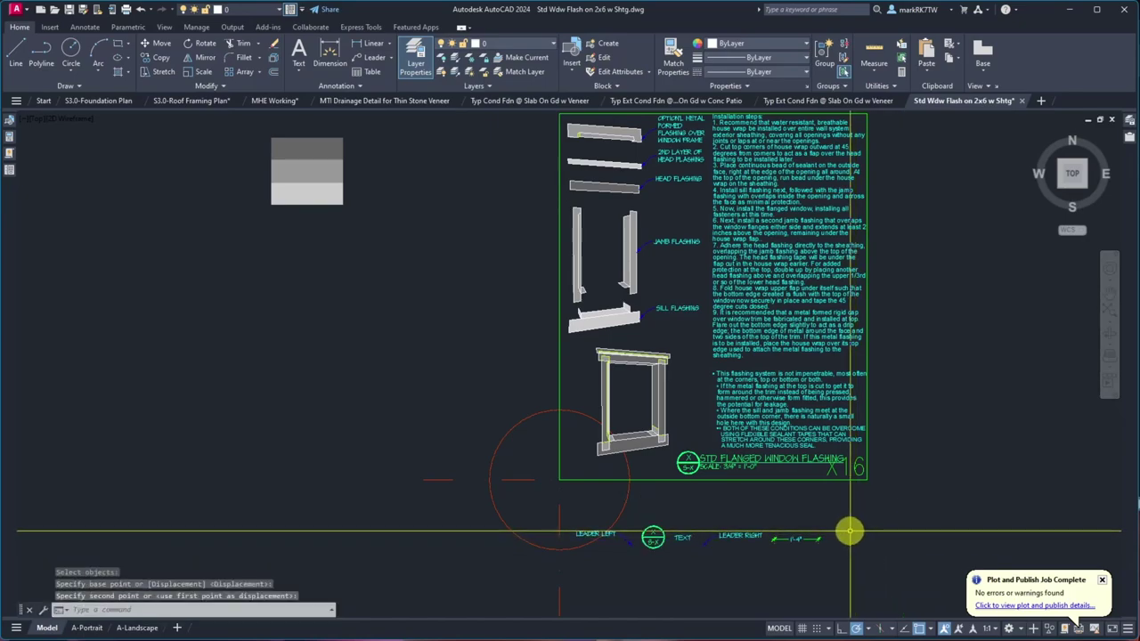
- Erase the LEADER LEFT, TEXT and LEADER RIGHT samples and save the drawing
text(e)
key(Return)
click(837, 550)
click(672, 518)
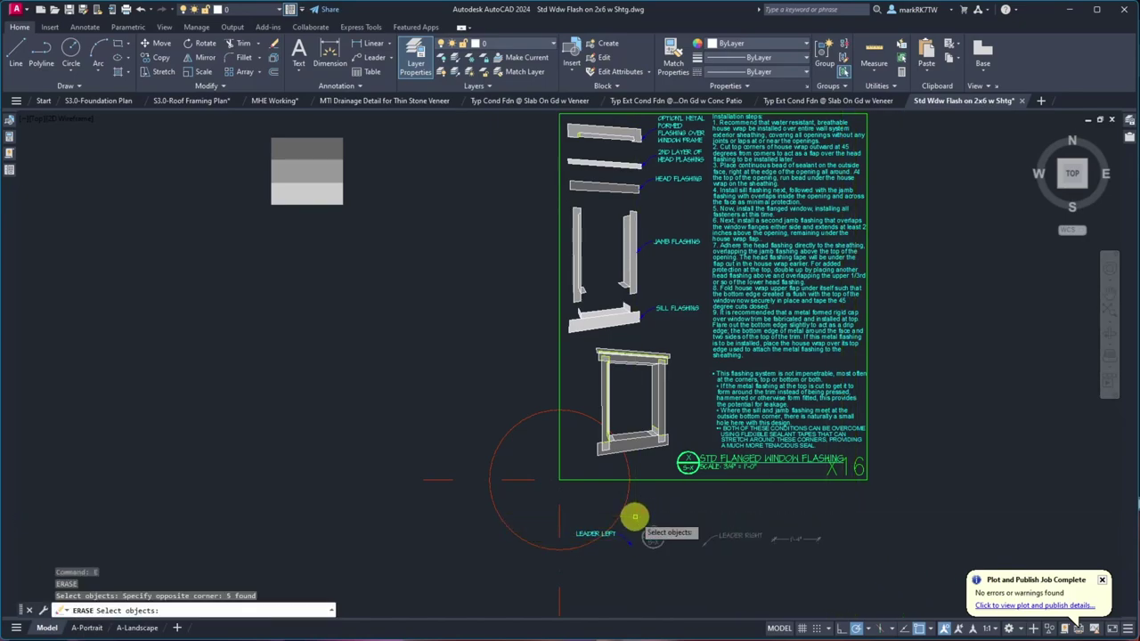
click(544, 520)
click(685, 563)
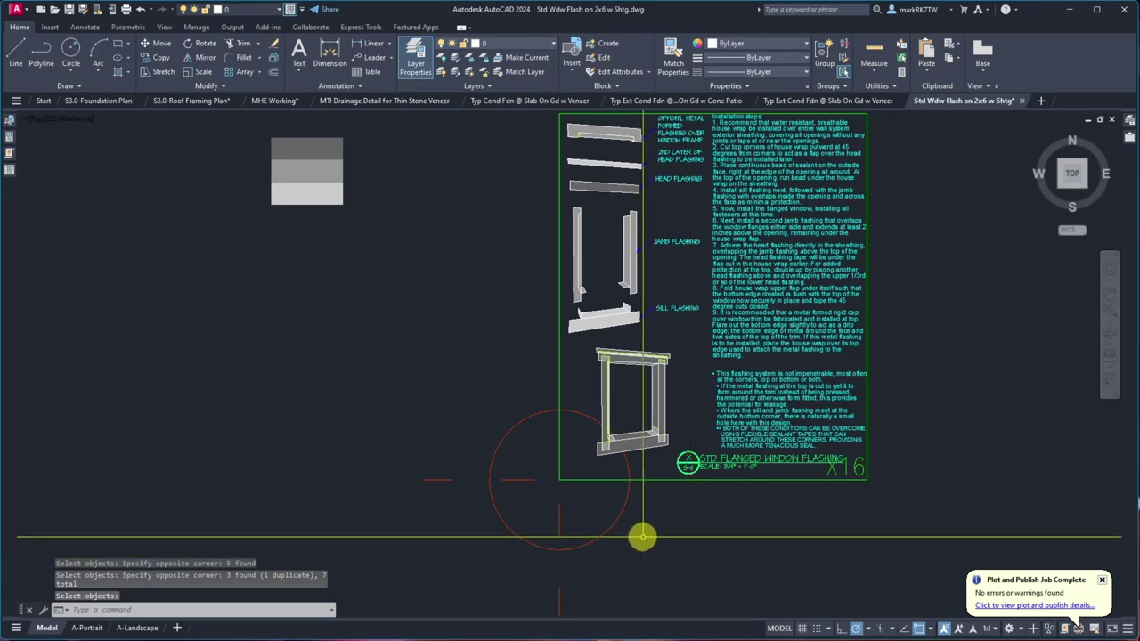
text(z)
key(Return)
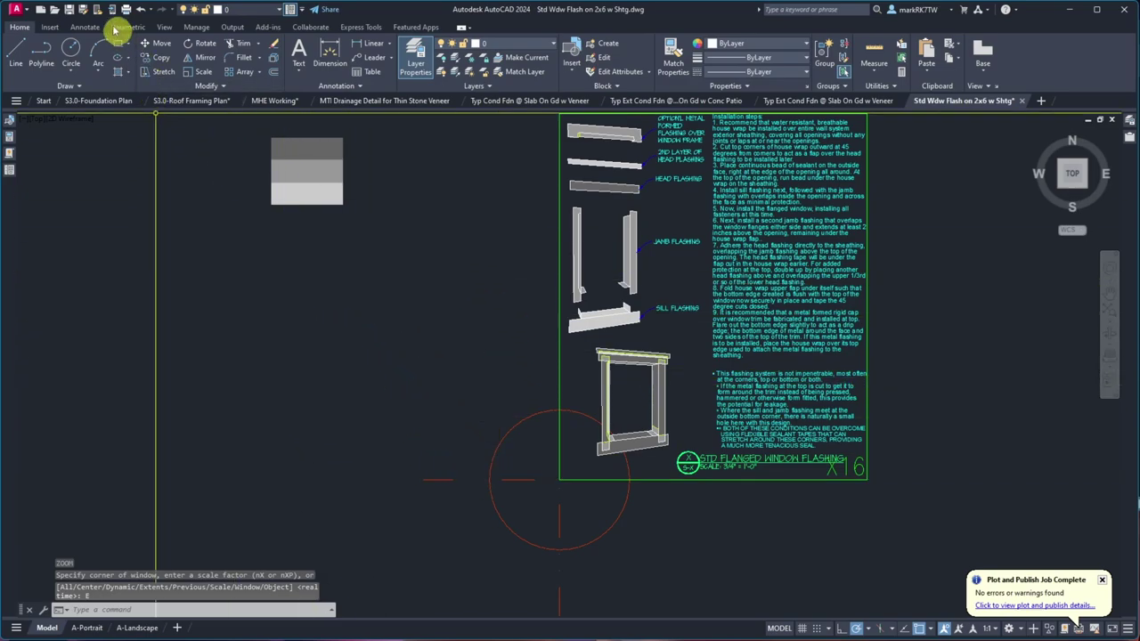
click(68, 11)
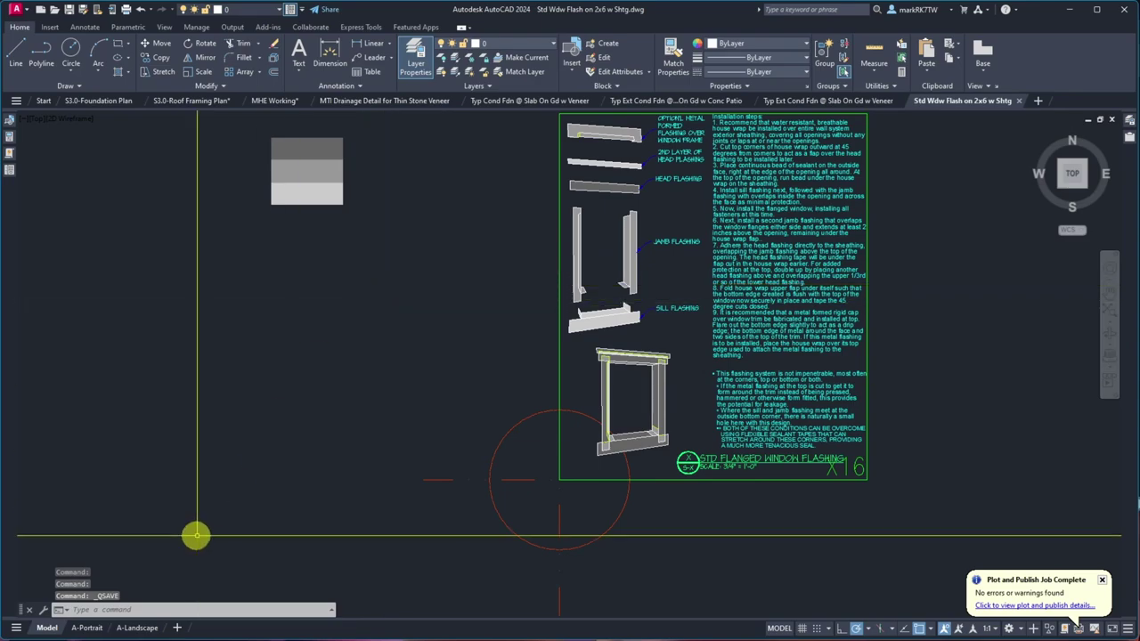
- Plot the A-Portrait sheet again with <Previous plot>, overwriting the flashing-detail PDF under its default name
click(87, 628)
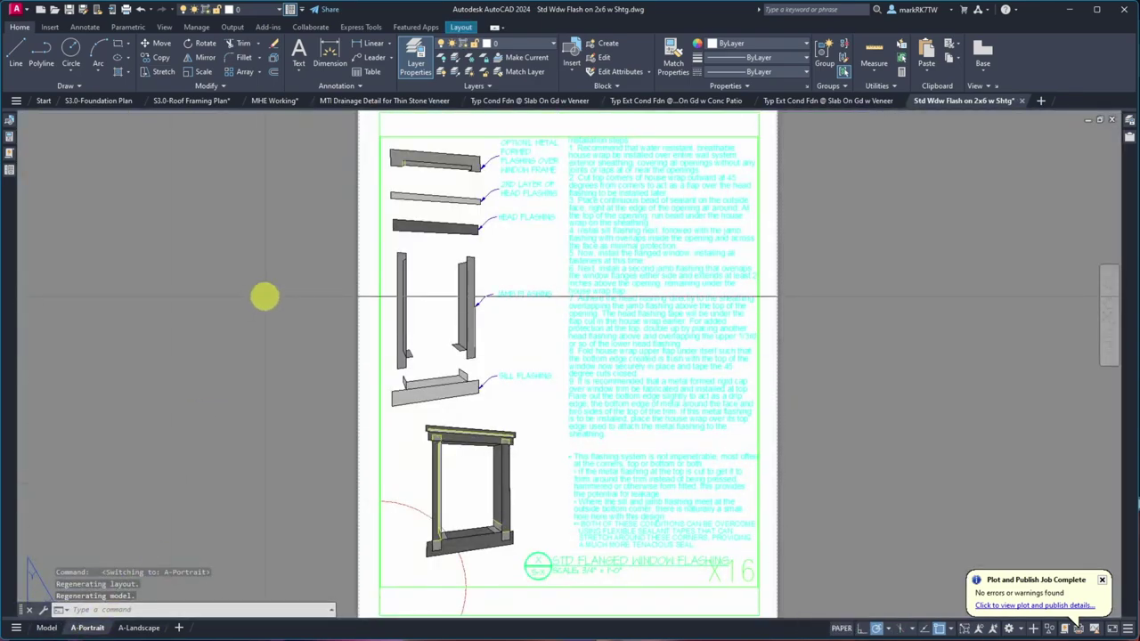
click(125, 10)
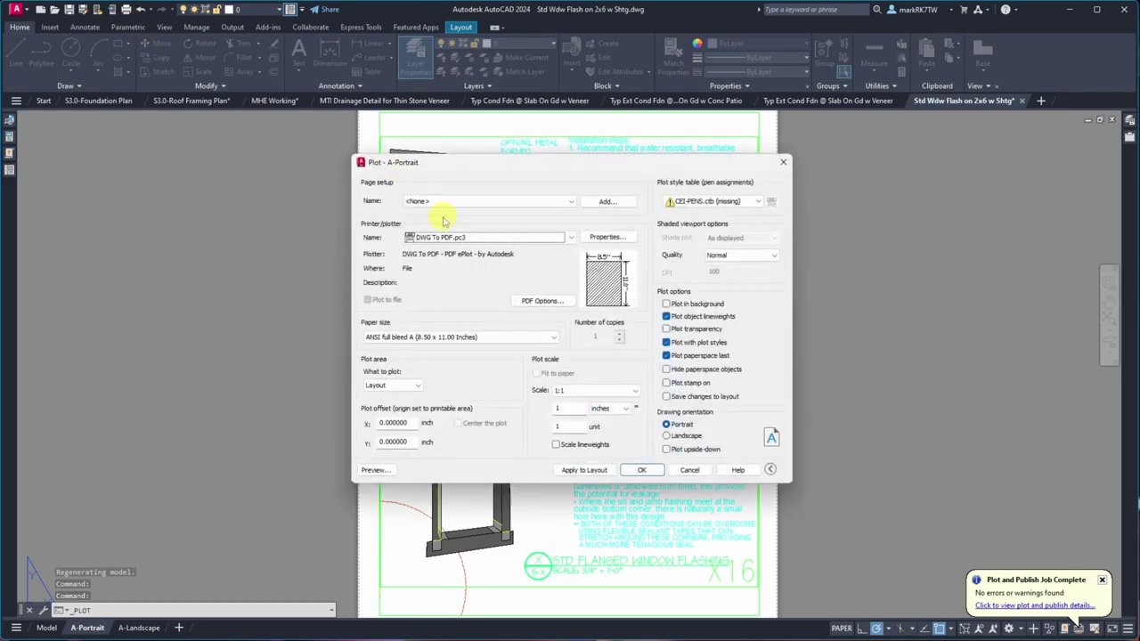
click(446, 202)
click(446, 222)
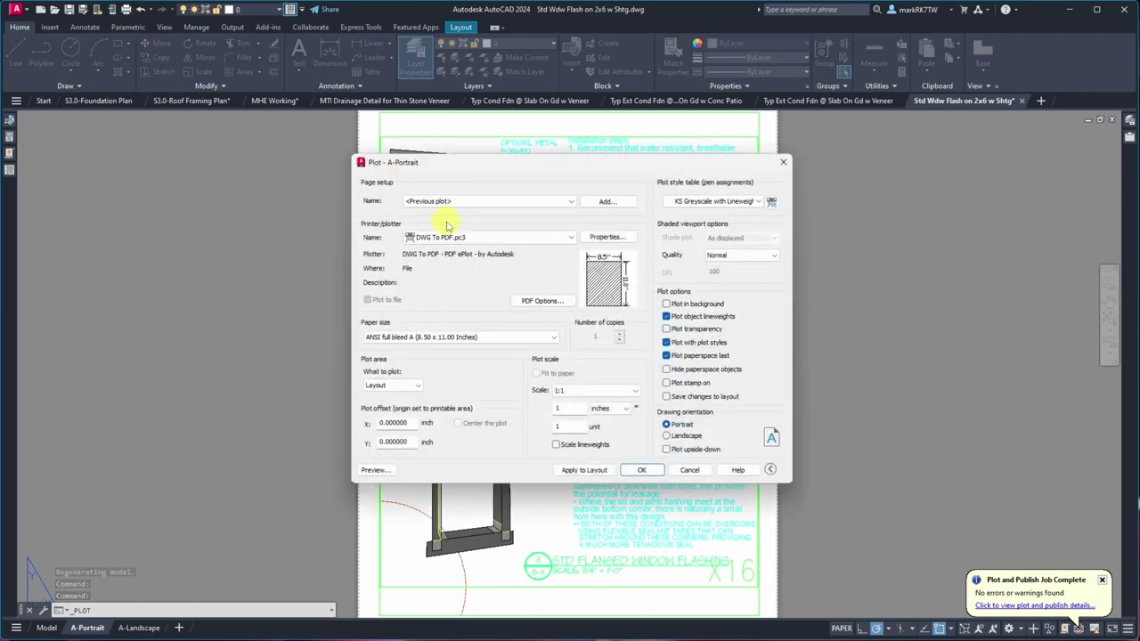
click(641, 470)
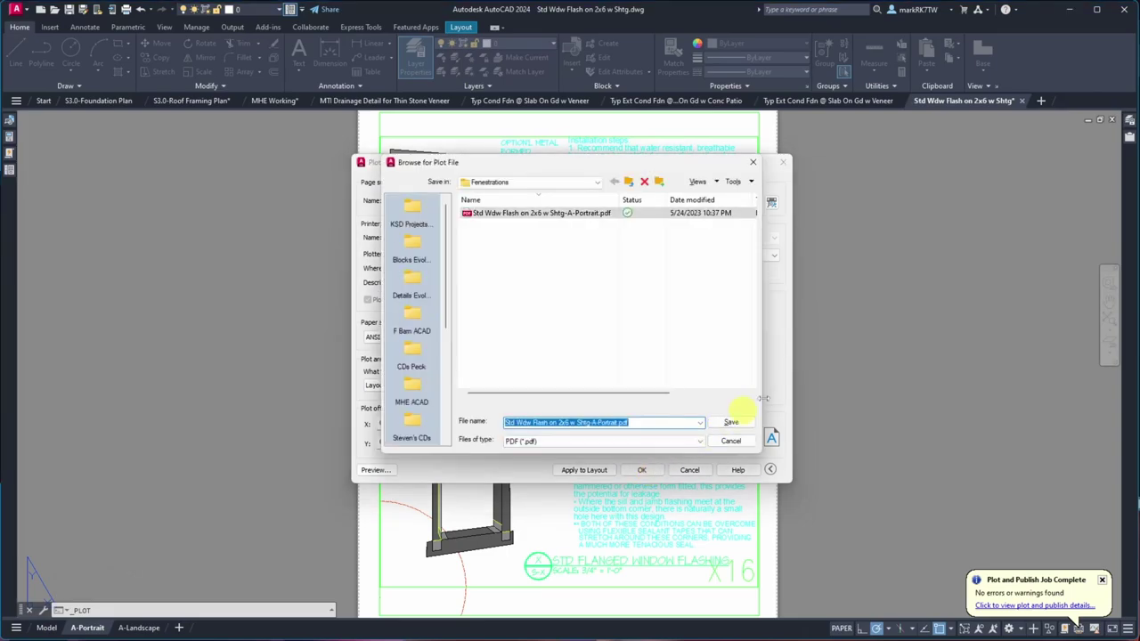
click(730, 422)
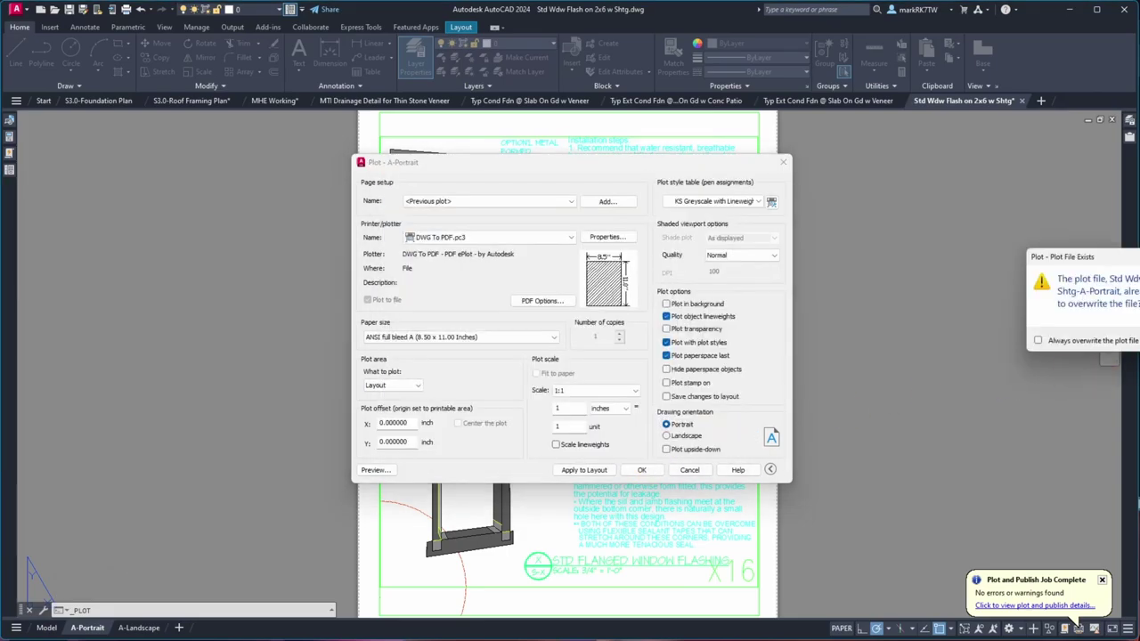
click(1114, 374)
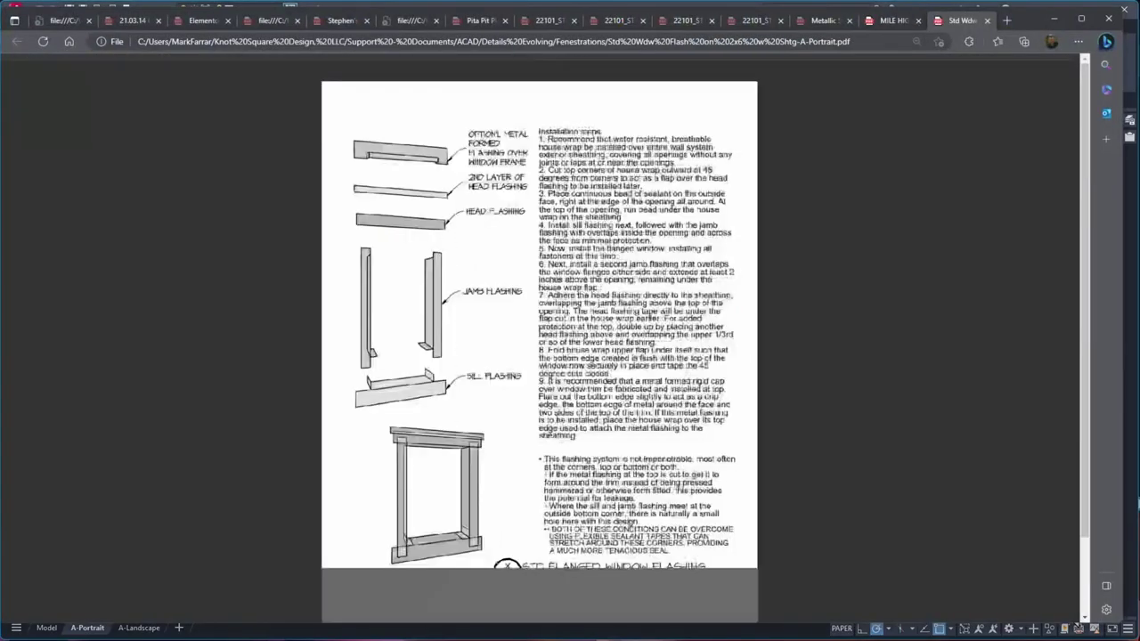